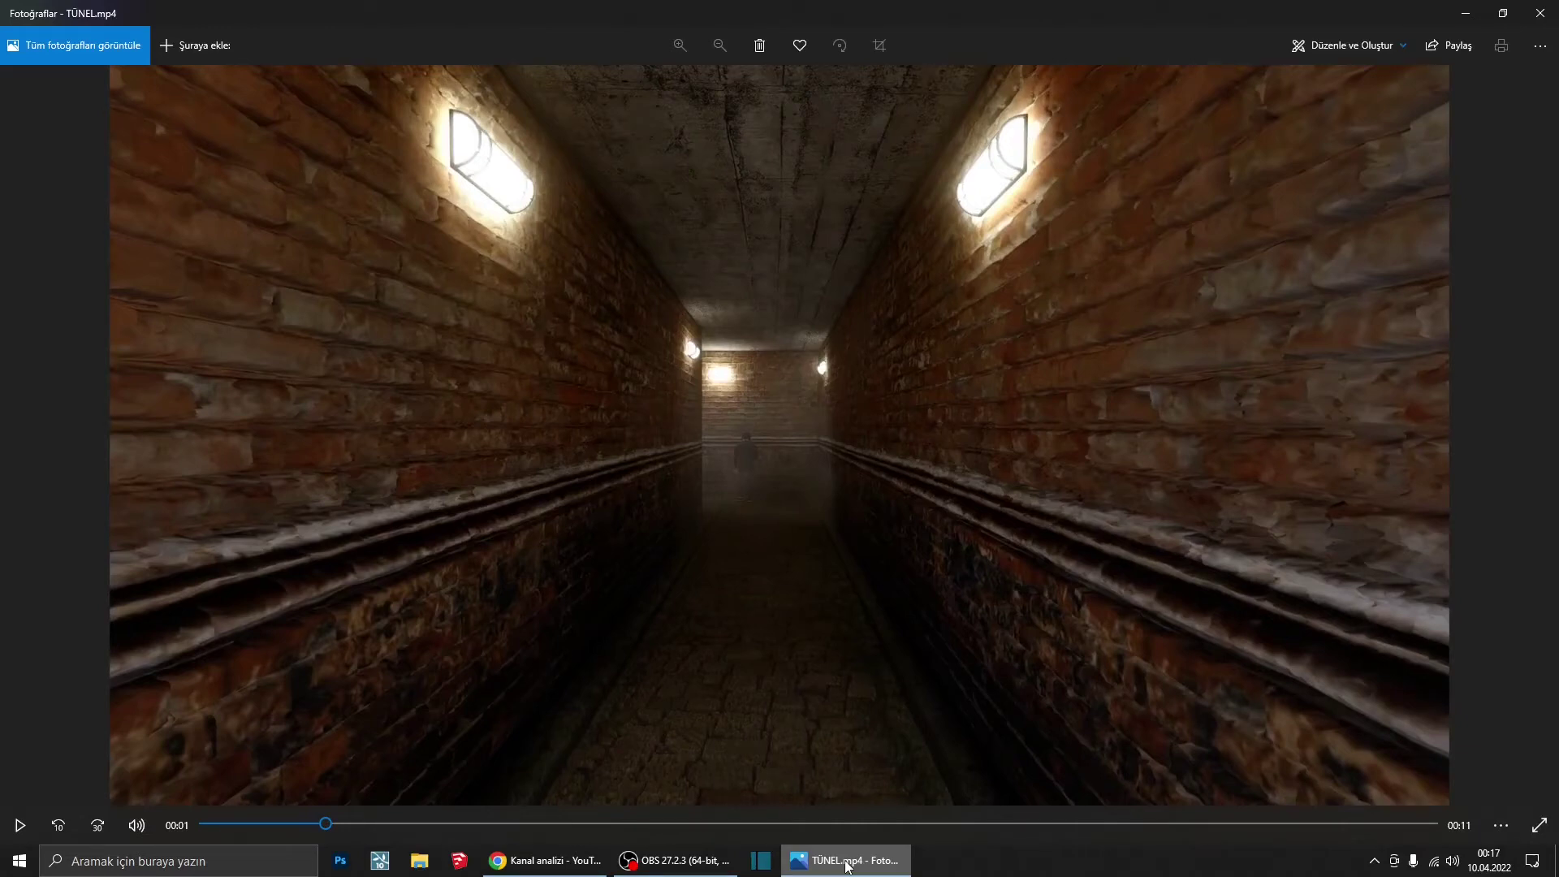
# Step: Play the TÜNEL.mp4 tunnel render in Photos, then close the viewer
pyautogui.click(20, 825)
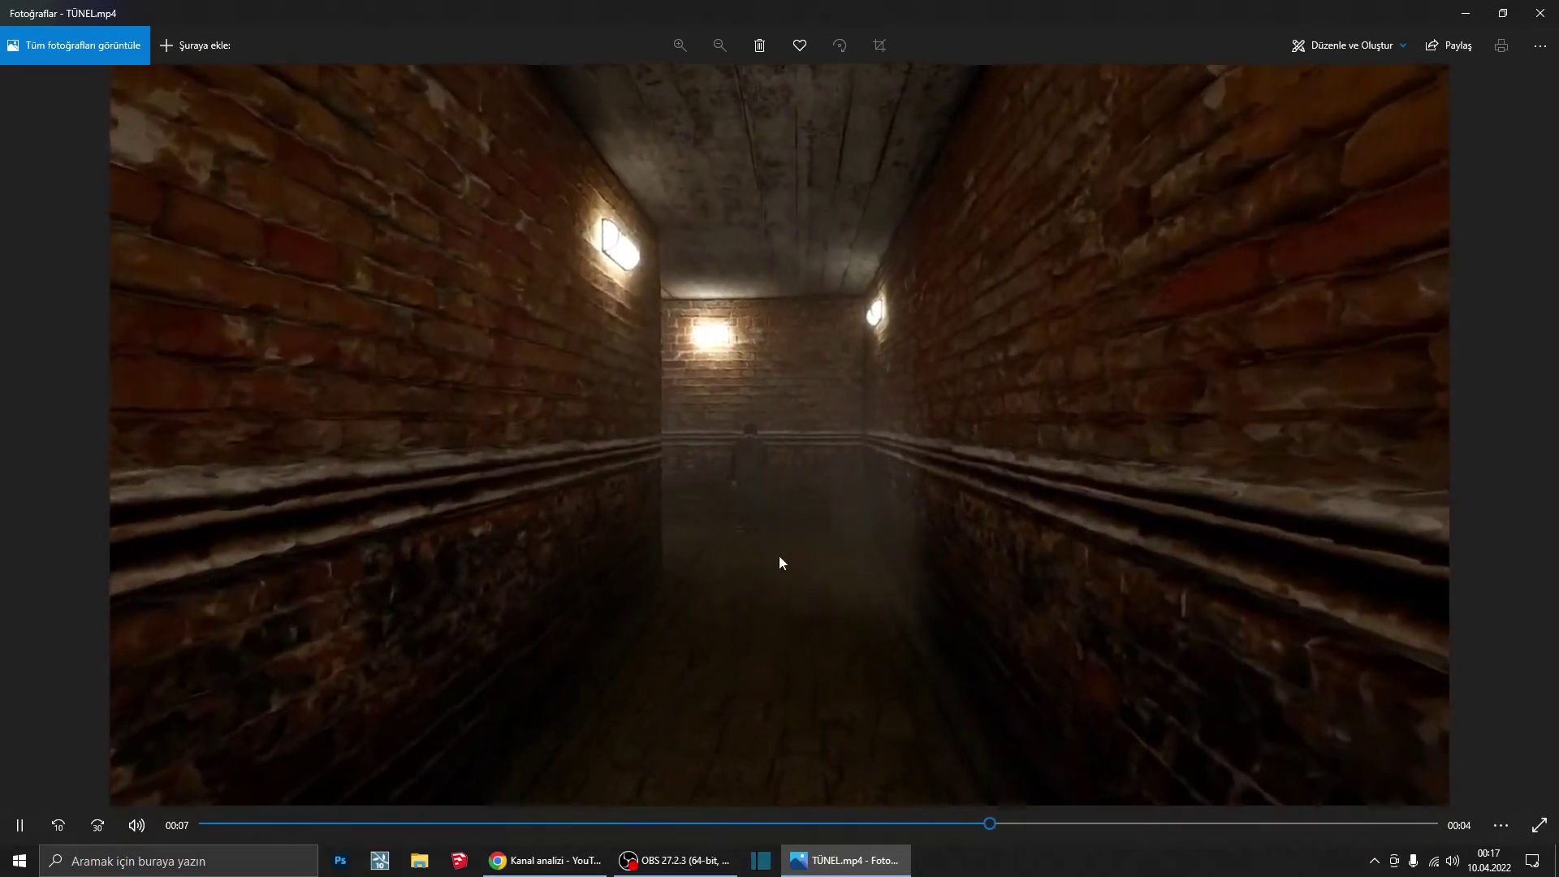
pyautogui.hotkey('alt', 'F4')
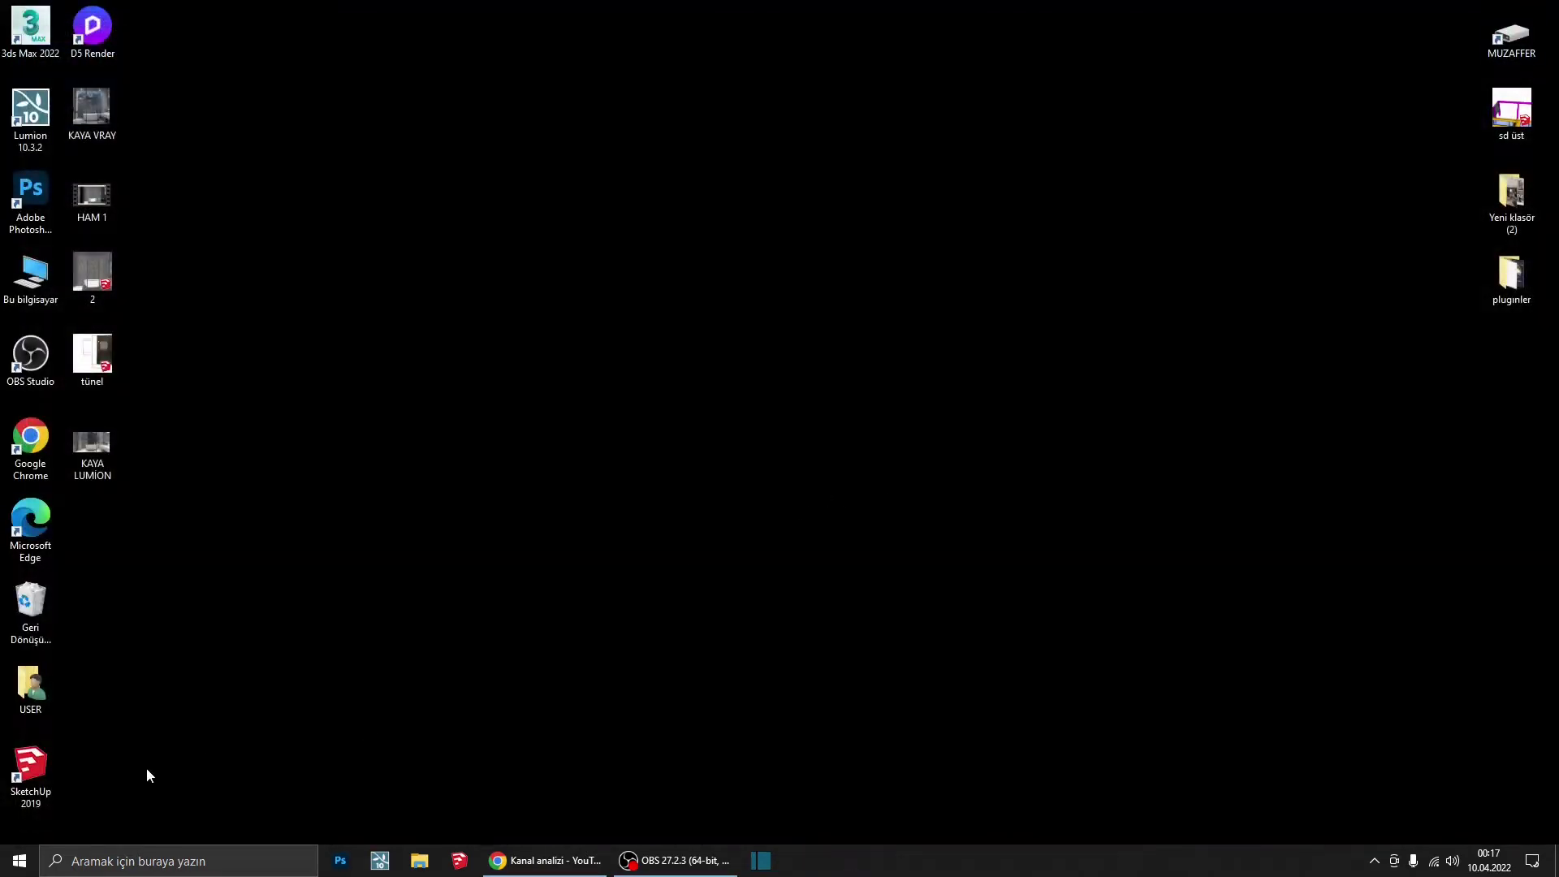
# Step: Launch SketchUp 2019 with a new Architectural Centimeters model and delete the default figure
pyautogui.click(31, 769)
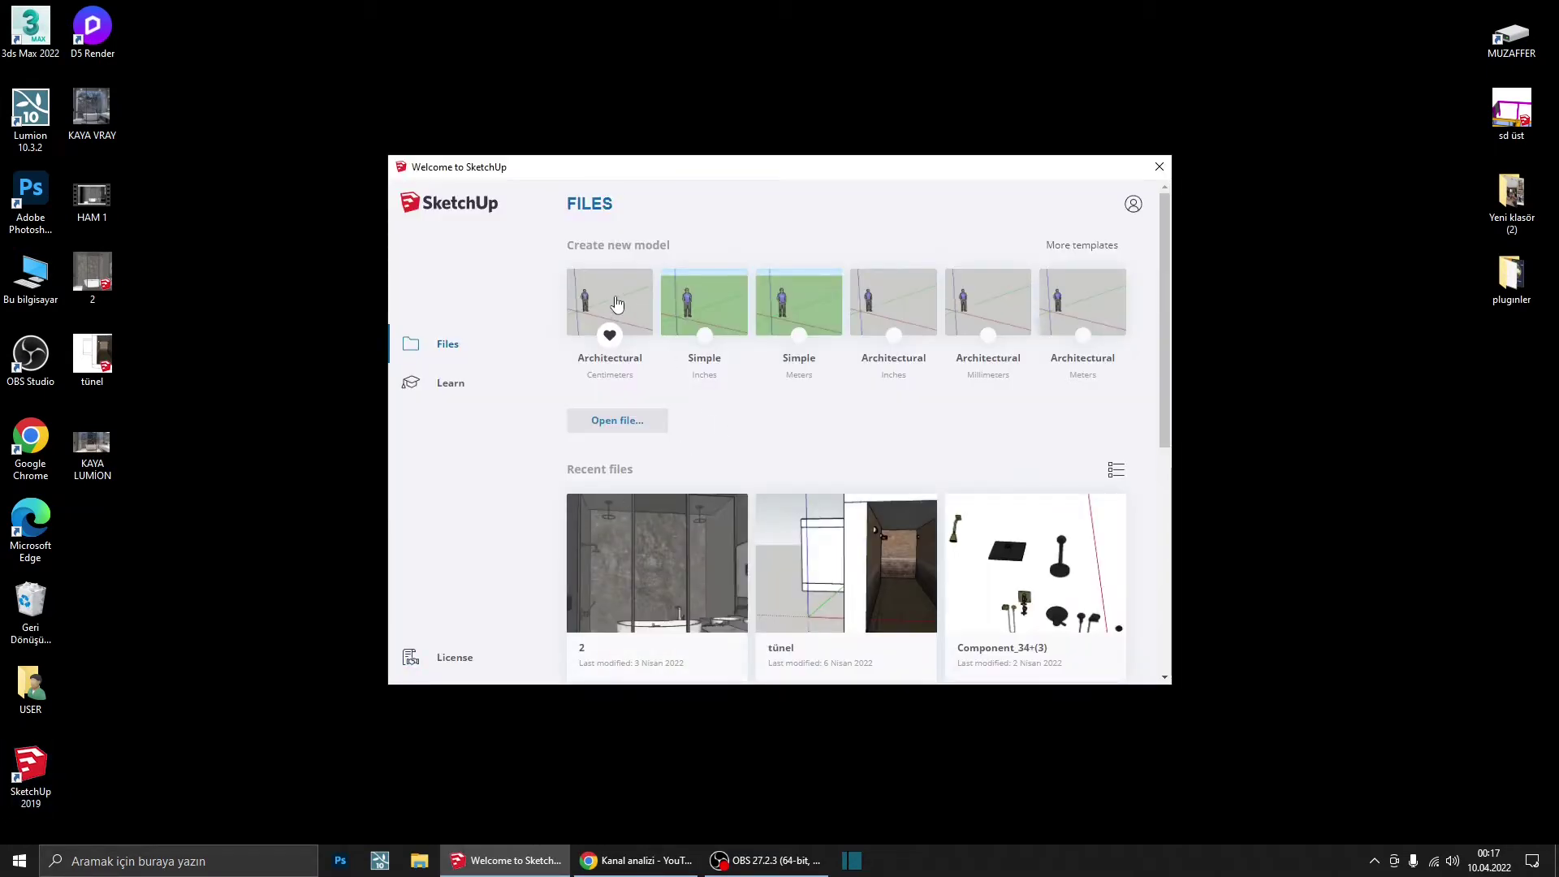
pyautogui.click(616, 297)
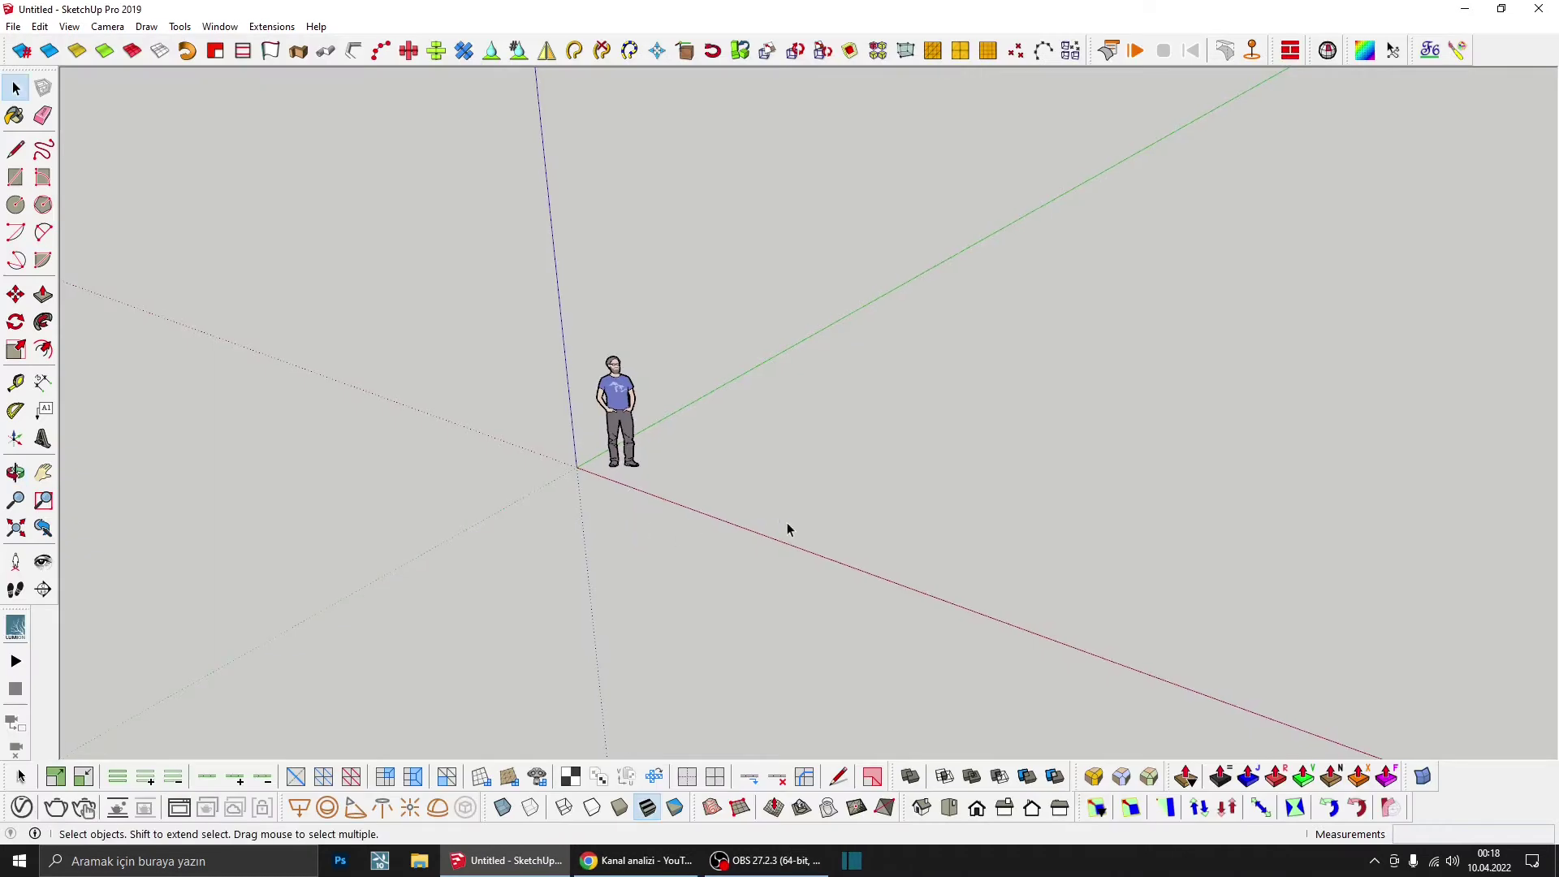
pyautogui.moveTo(786, 523); pyautogui.dragTo(575, 359)
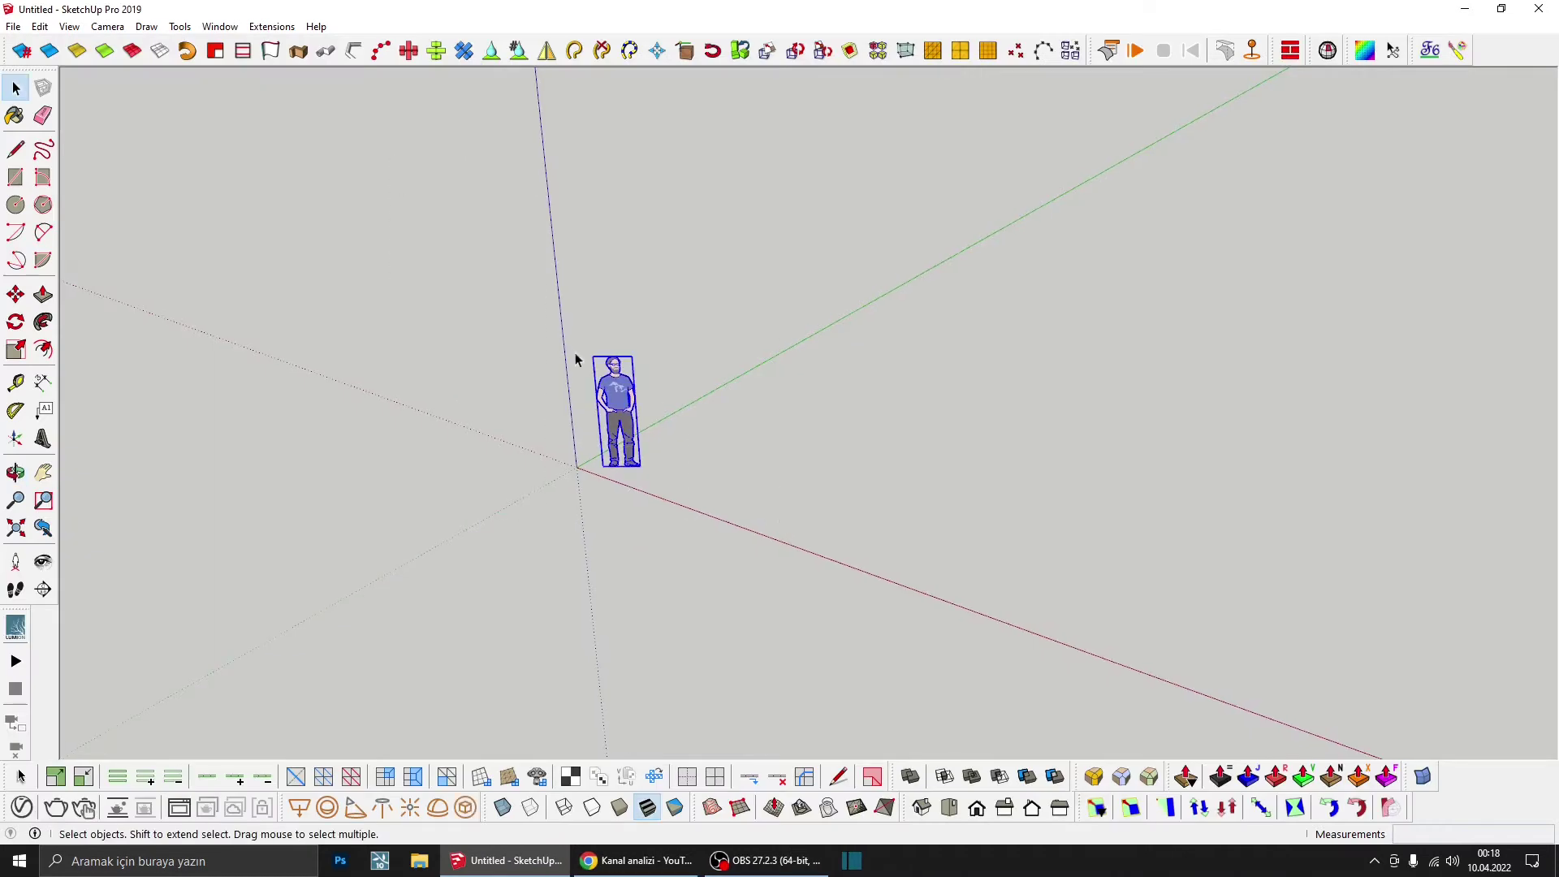
pyautogui.press('Delete')
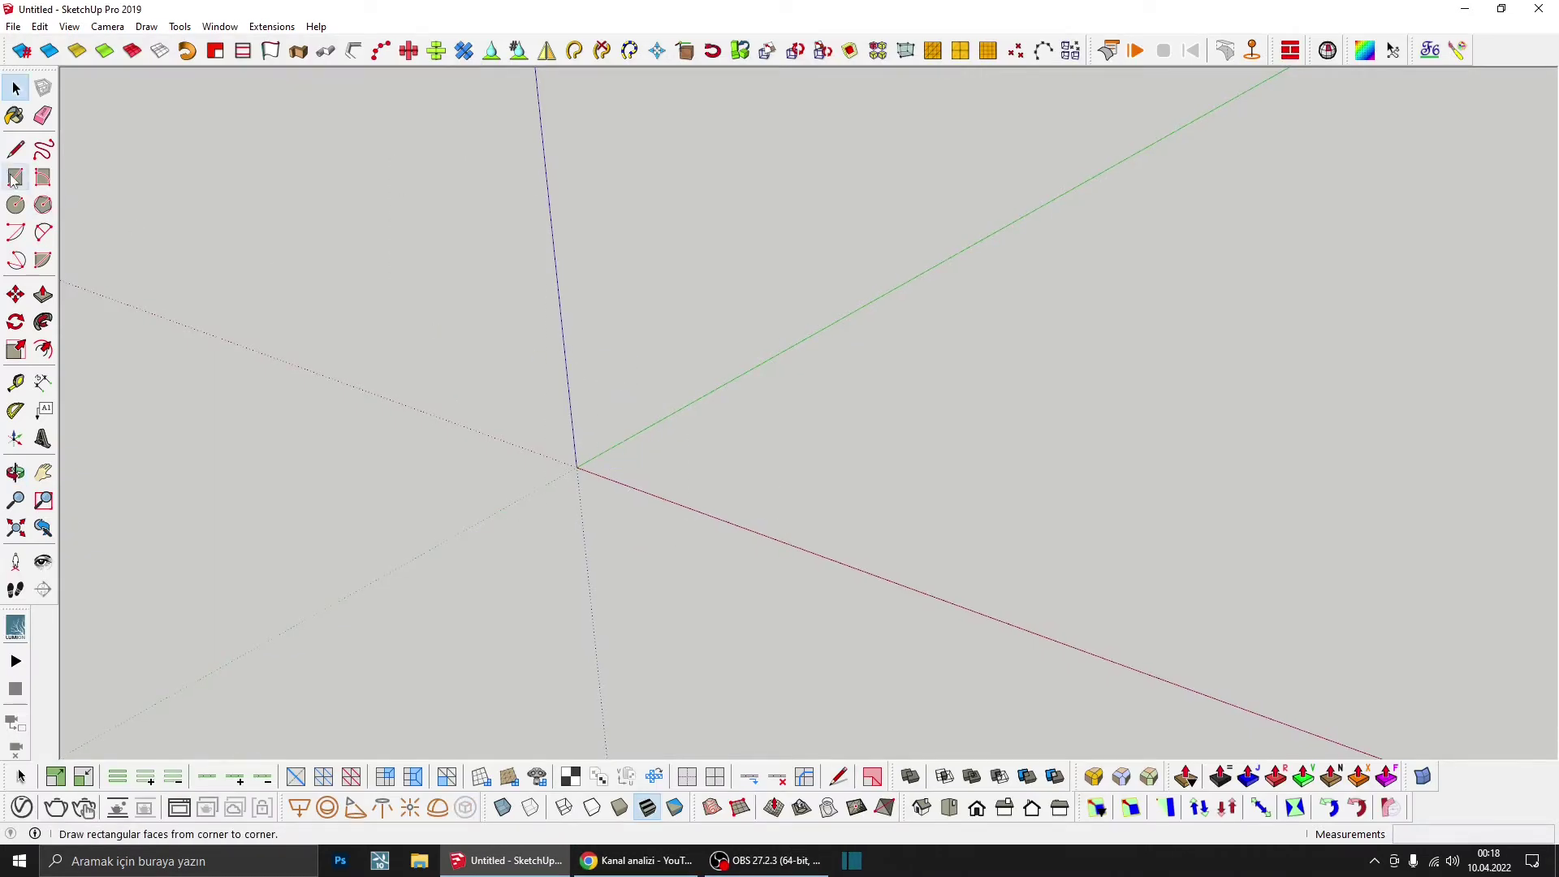
# Step: Draw a 20 × 500 cm rectangle on the ground plane
pyautogui.click(14, 178)
pyautogui.moveTo(672, 435); pyautogui.dragTo(443, 590, button='middle')
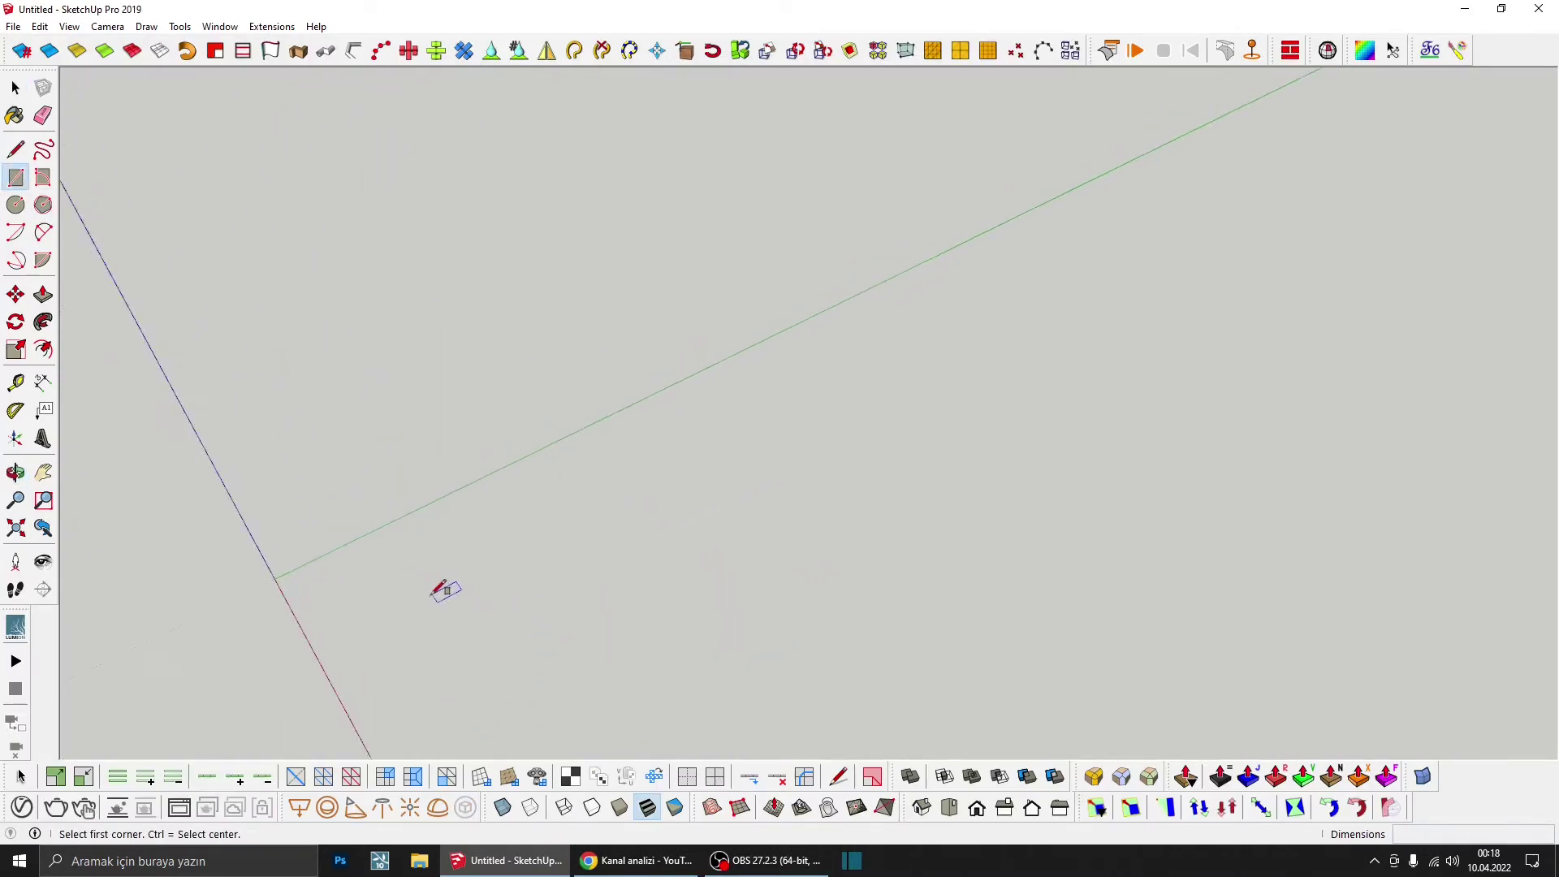
pyautogui.click(422, 598)
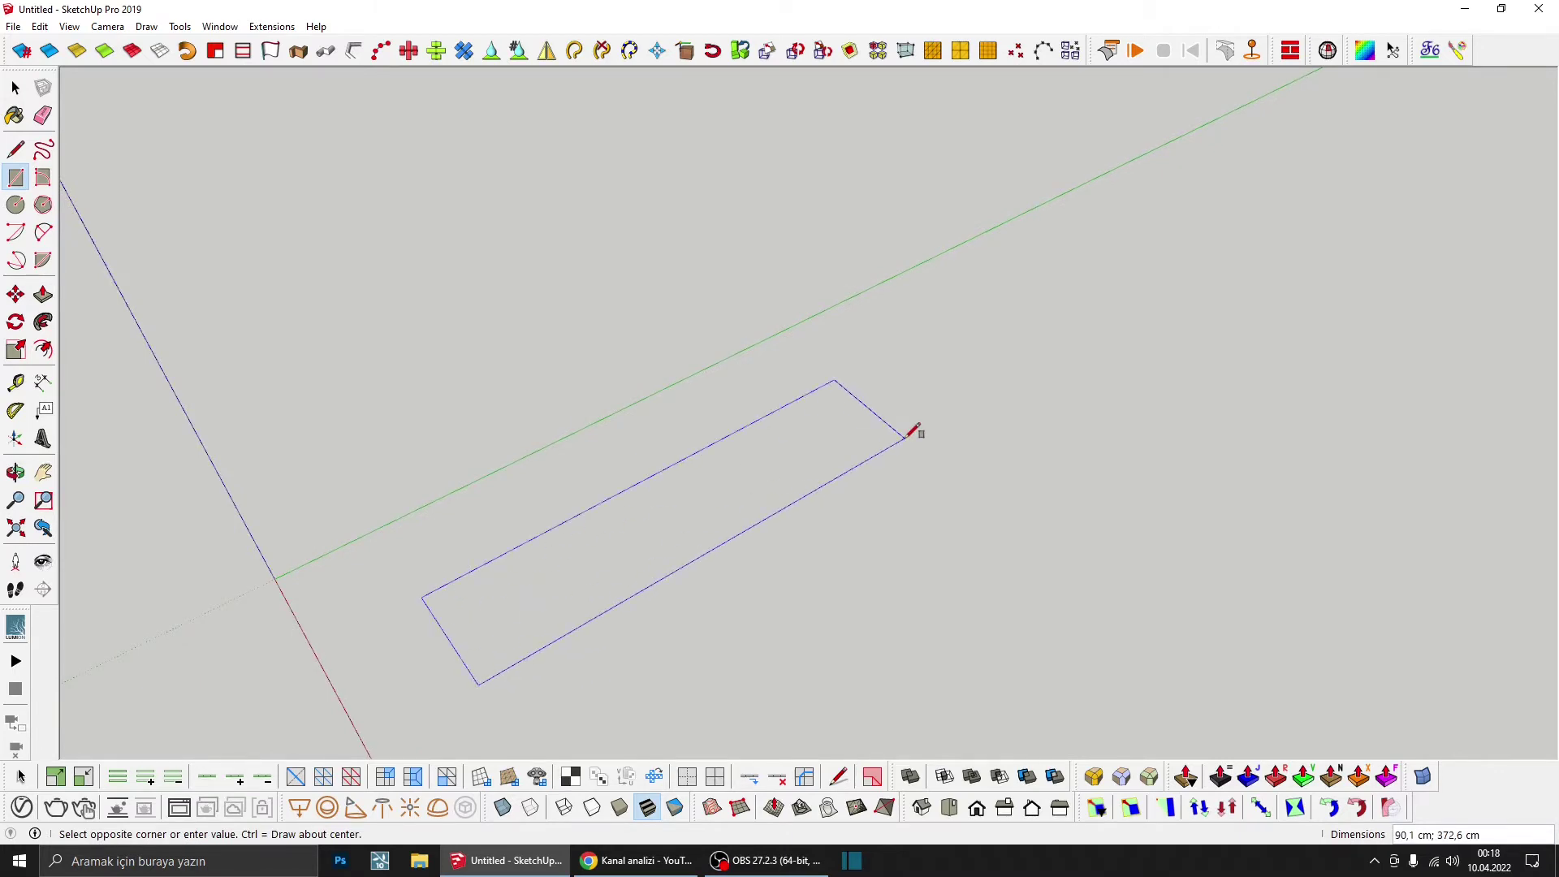
pyautogui.write('20;500')
pyautogui.press('Return')
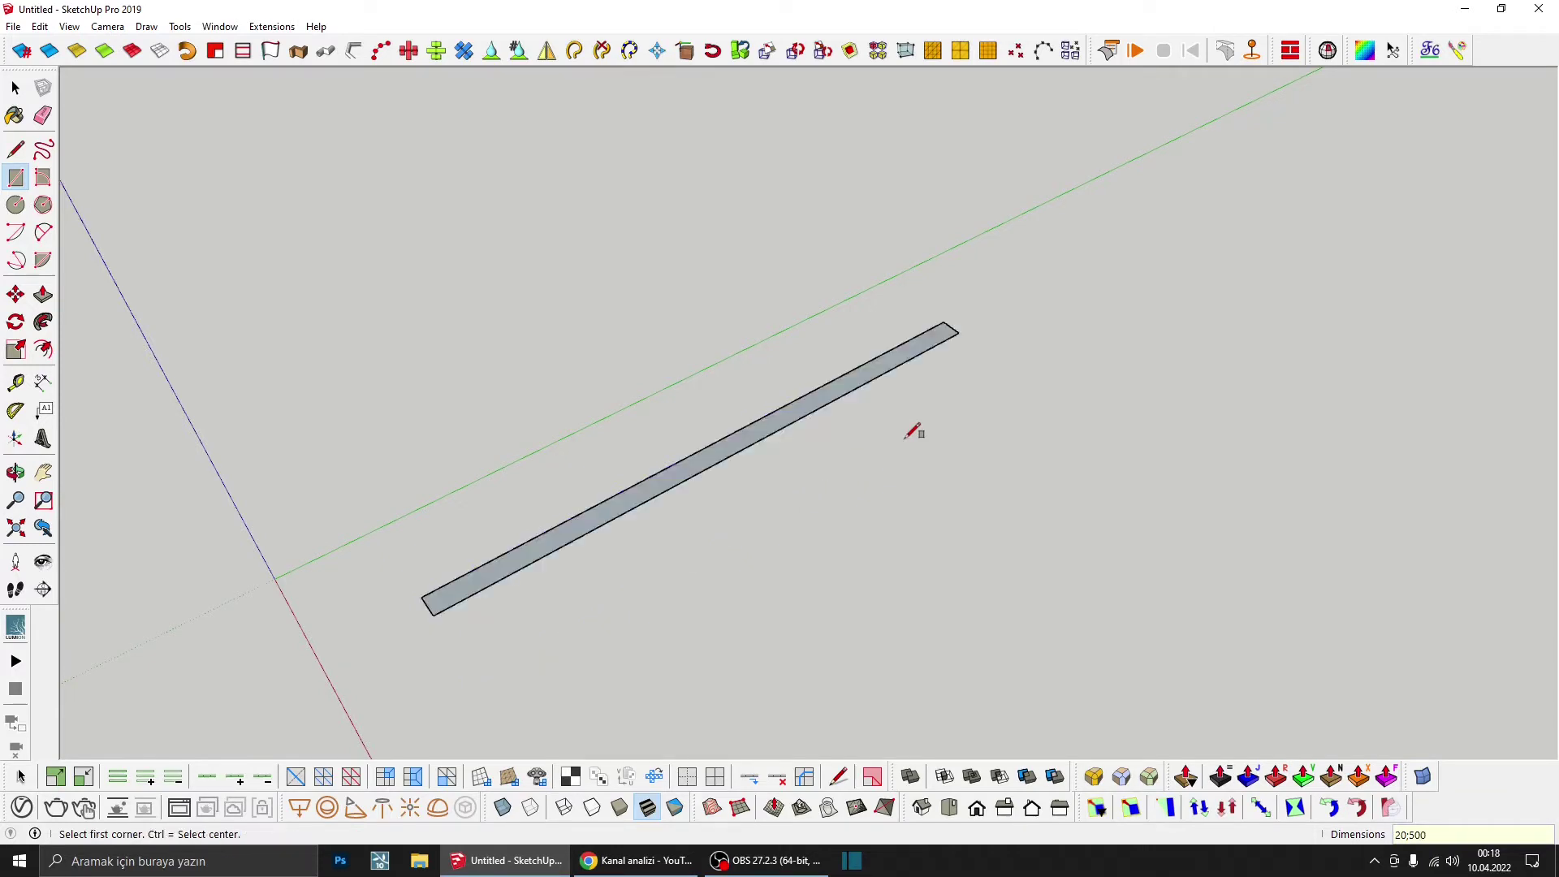
pyautogui.scroll(-2, 893, 341)
# Step: Copy the rectangle strip 220 cm away to make a parallel strip
pyautogui.press('space')
pyautogui.scroll(2, 825, 401)
pyautogui.doubleClick(825, 400)
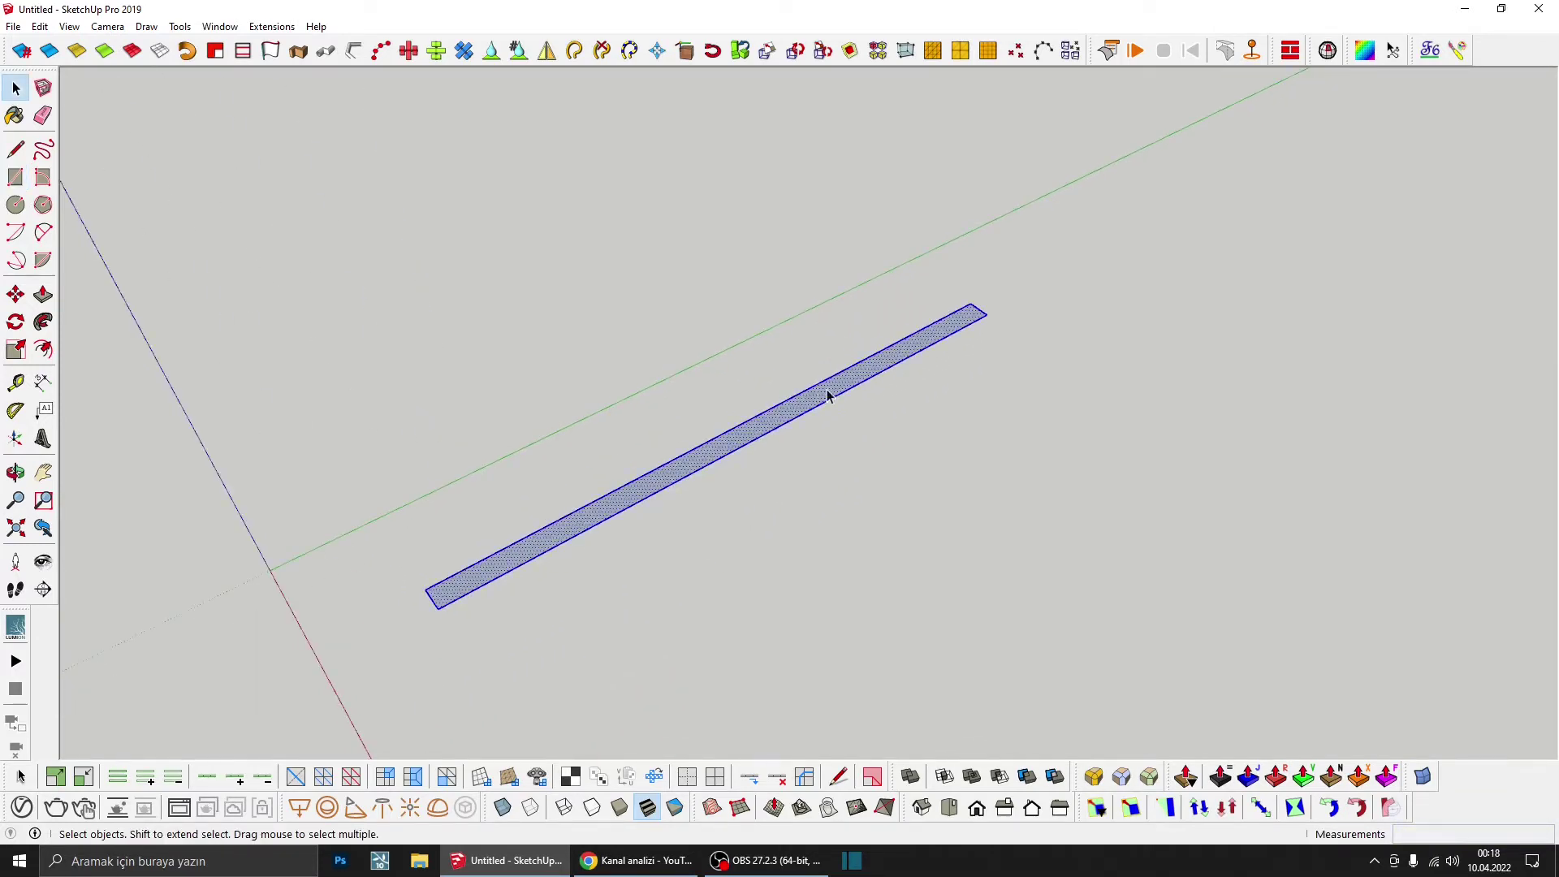
pyautogui.press('m')
pyautogui.scroll(-2, 823, 396)
pyautogui.press('ctrl')
pyautogui.click(597, 507)
pyautogui.write('420')
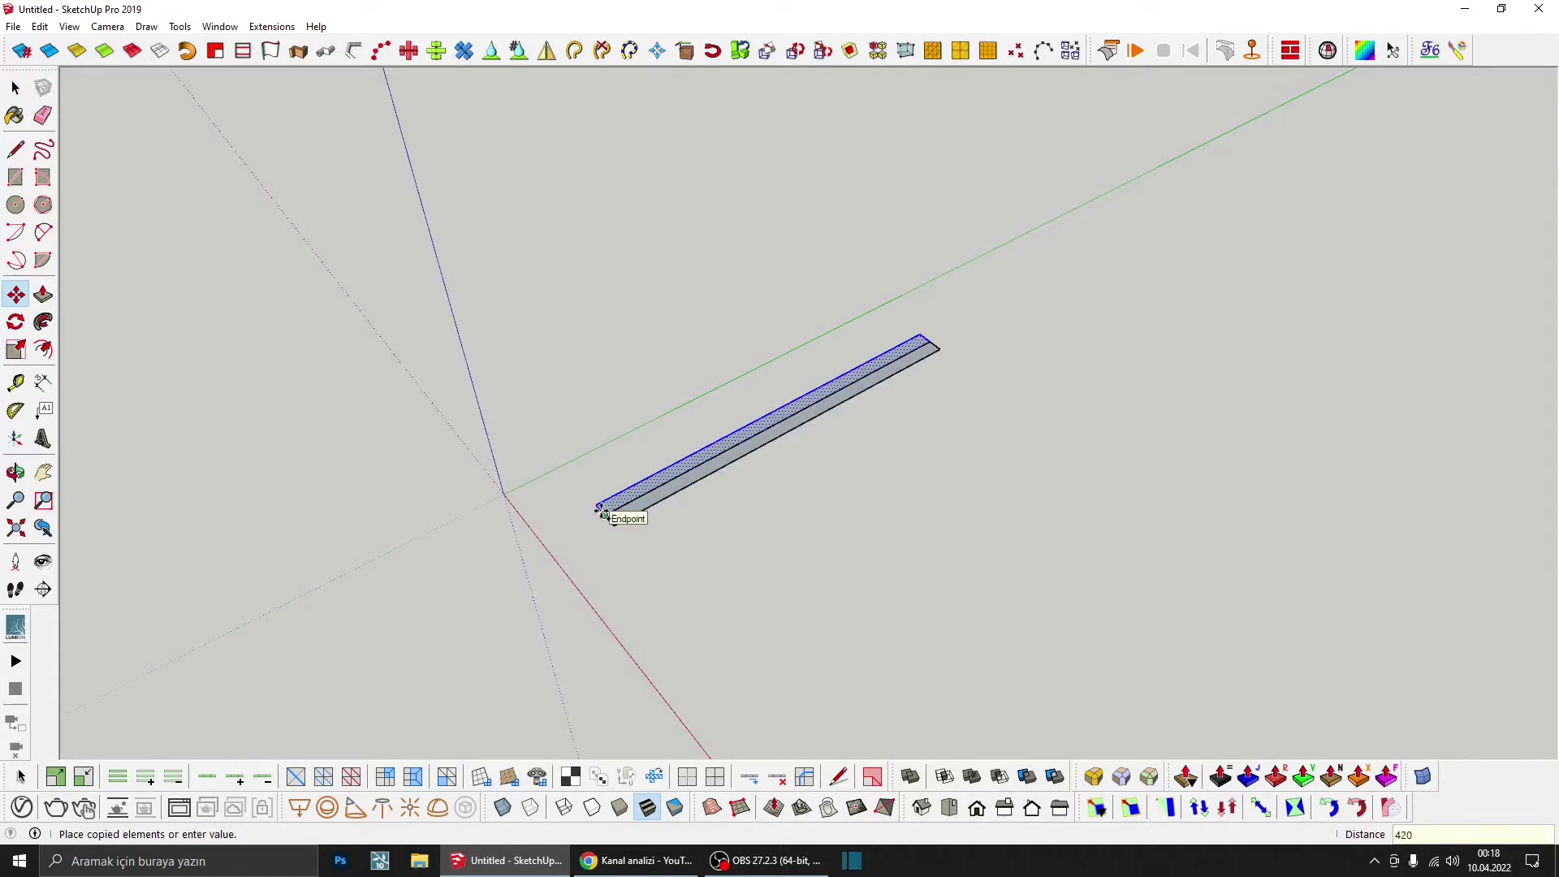
pyautogui.press('Return')
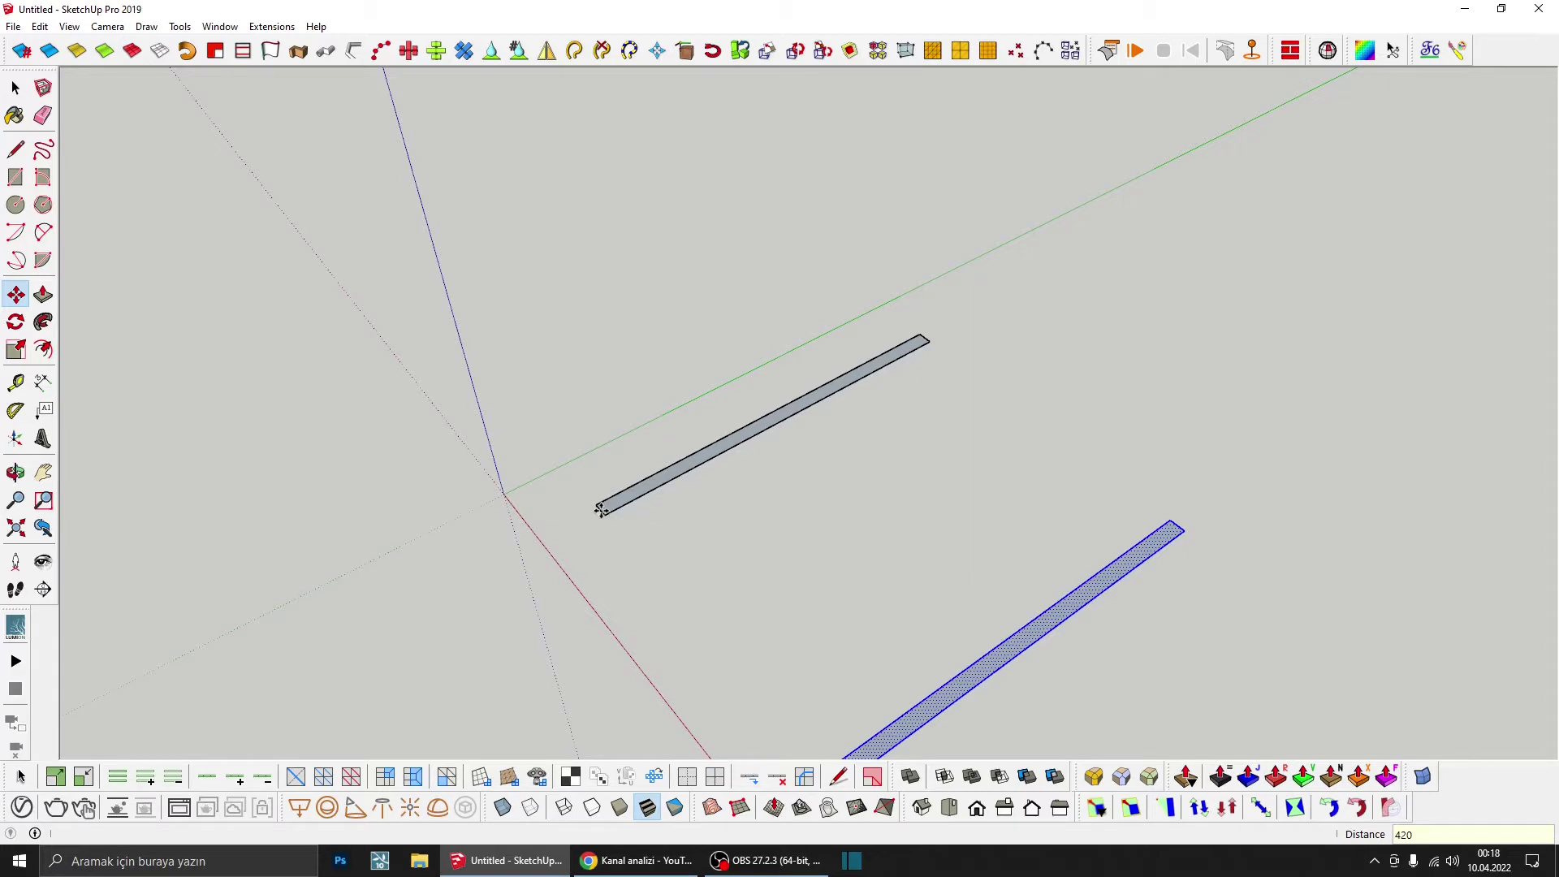
pyautogui.write('220')
pyautogui.press('Return')
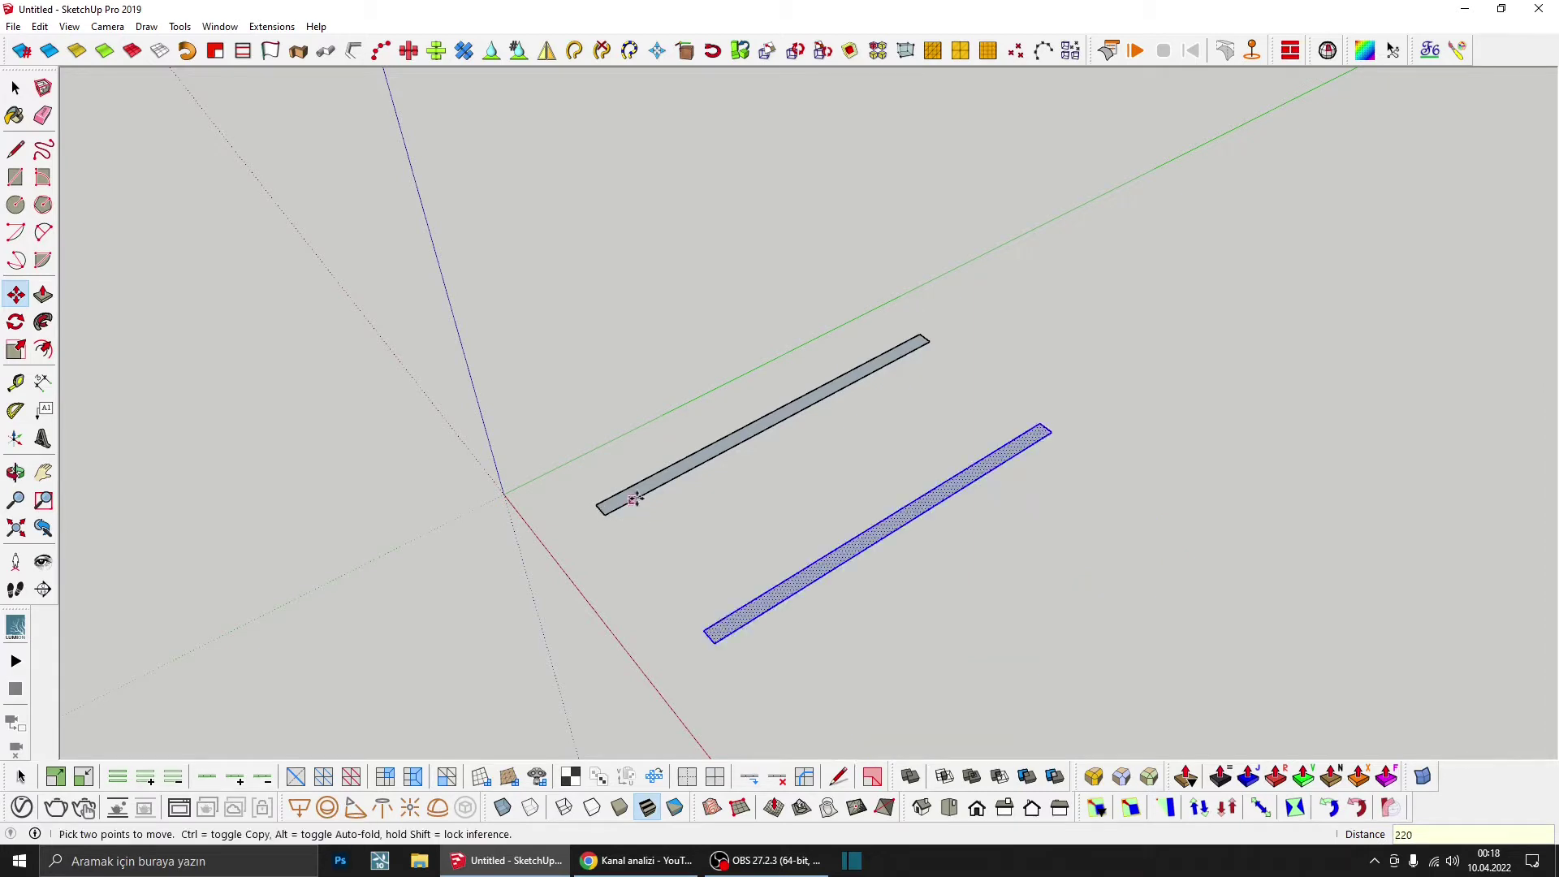
# Step: Push/Pull the copied strip up 300 cm into a wall
pyautogui.moveTo(1054, 461)
pyautogui.mouseDown(button='middle')
pyautogui.moveTo(811, 569)
pyautogui.moveTo(898, 487)
pyautogui.moveTo(1016, 466)
pyautogui.moveTo(939, 453)
pyautogui.moveTo(904, 487)
pyautogui.mouseUp(button='middle')
pyautogui.press('p')
pyautogui.click(904, 487)
pyautogui.write('300')
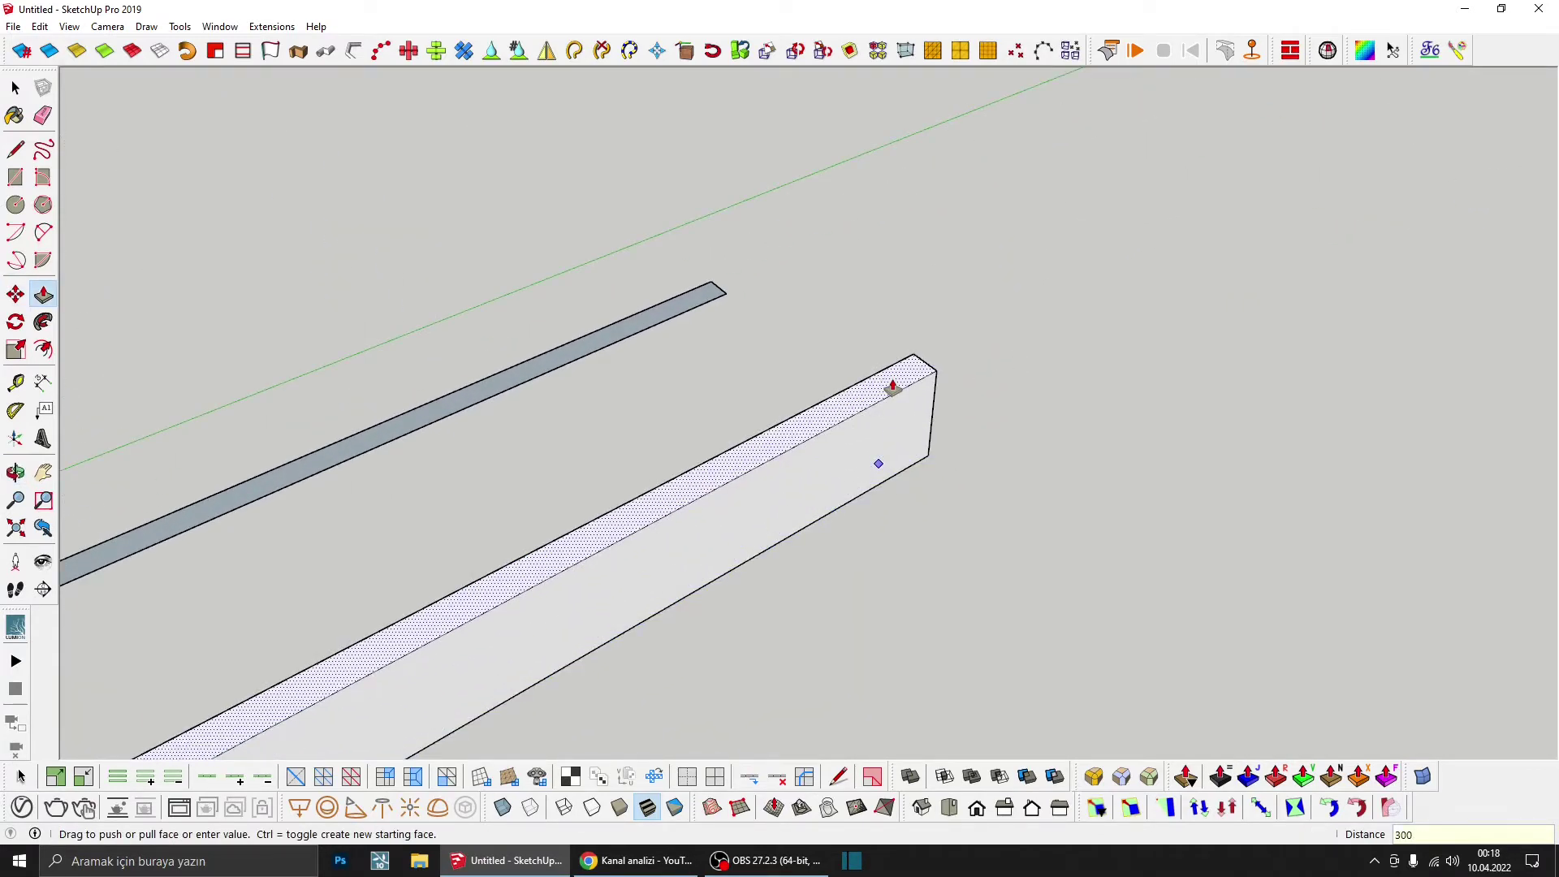
pyautogui.press('Return')
pyautogui.scroll(-4, 1100, 376)
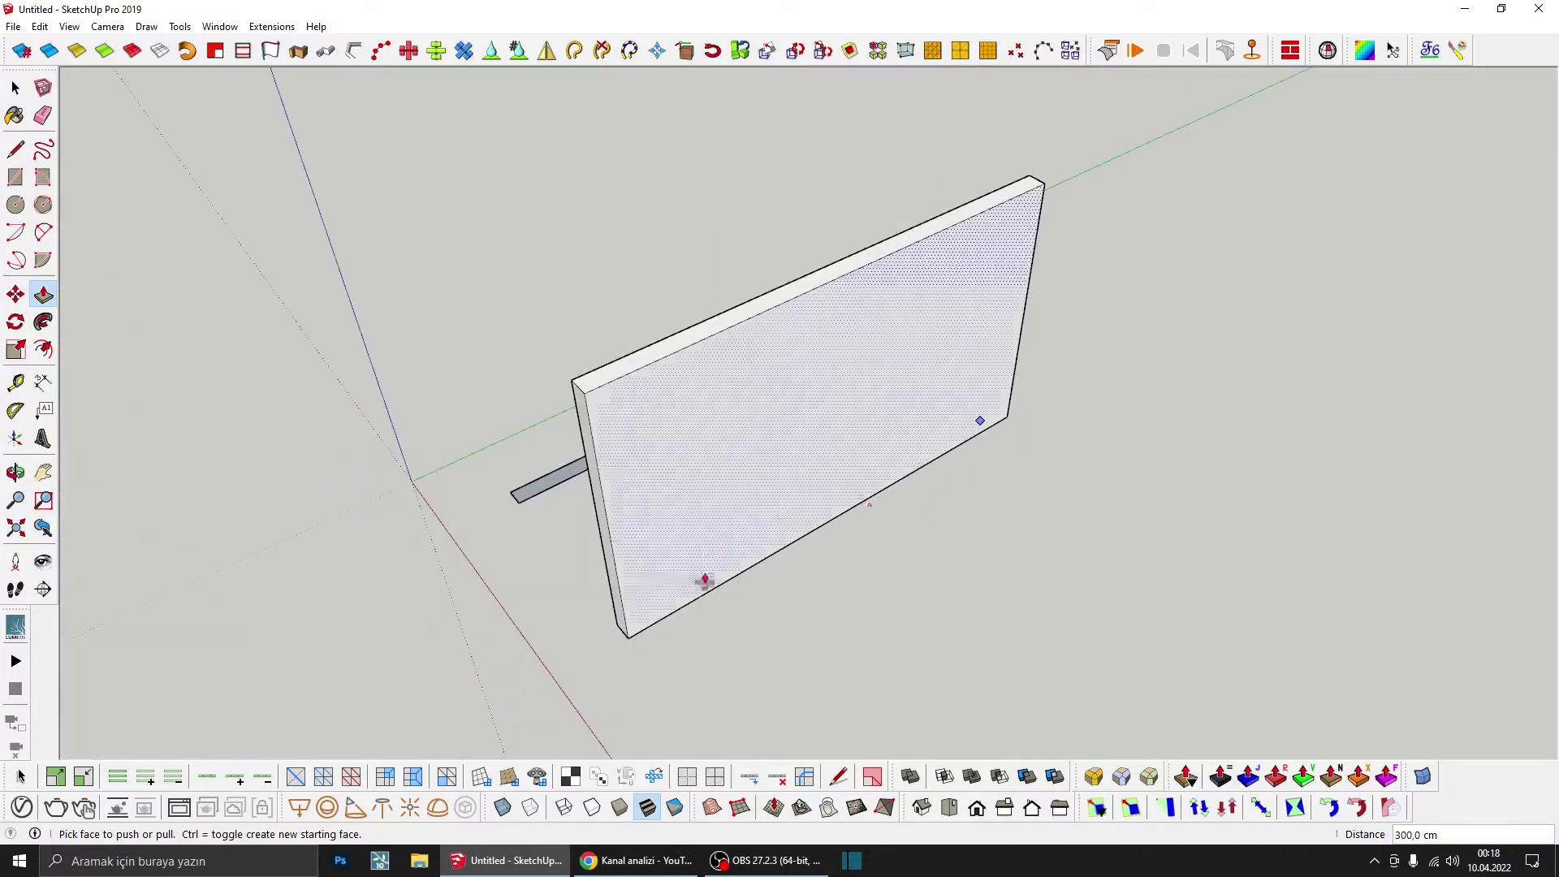
pyautogui.scroll(-2, 703, 578)
pyautogui.scroll(2, 479, 598)
pyautogui.scroll(2, 617, 522)
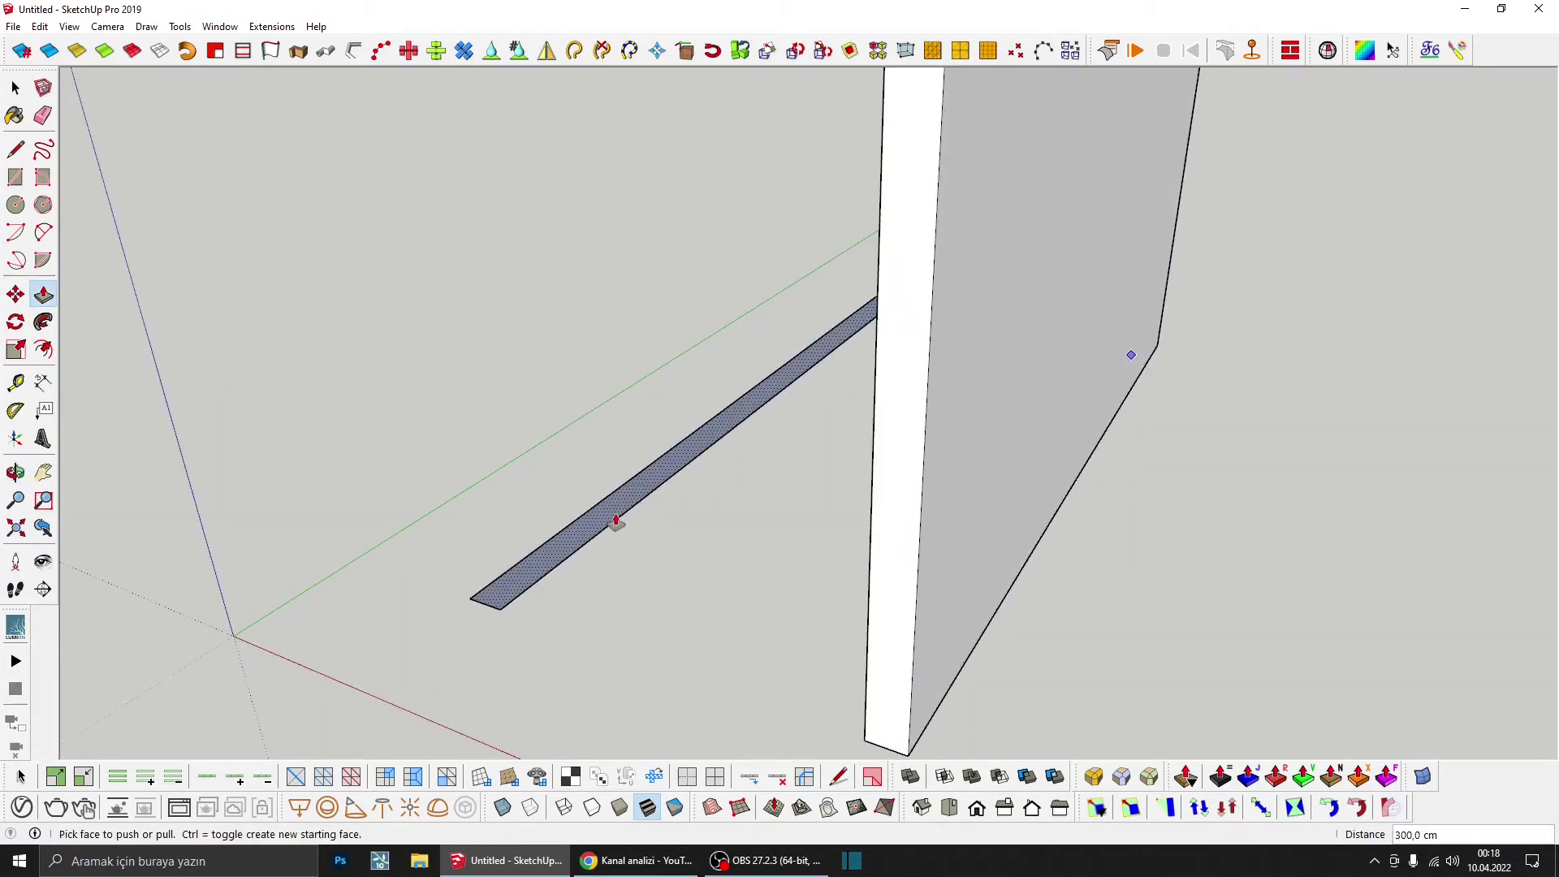
# Step: Raise the other strip by the same 300 cm and orbit to inspect both walls
pyautogui.doubleClick(616, 522)
pyautogui.scroll(-3, 668, 480)
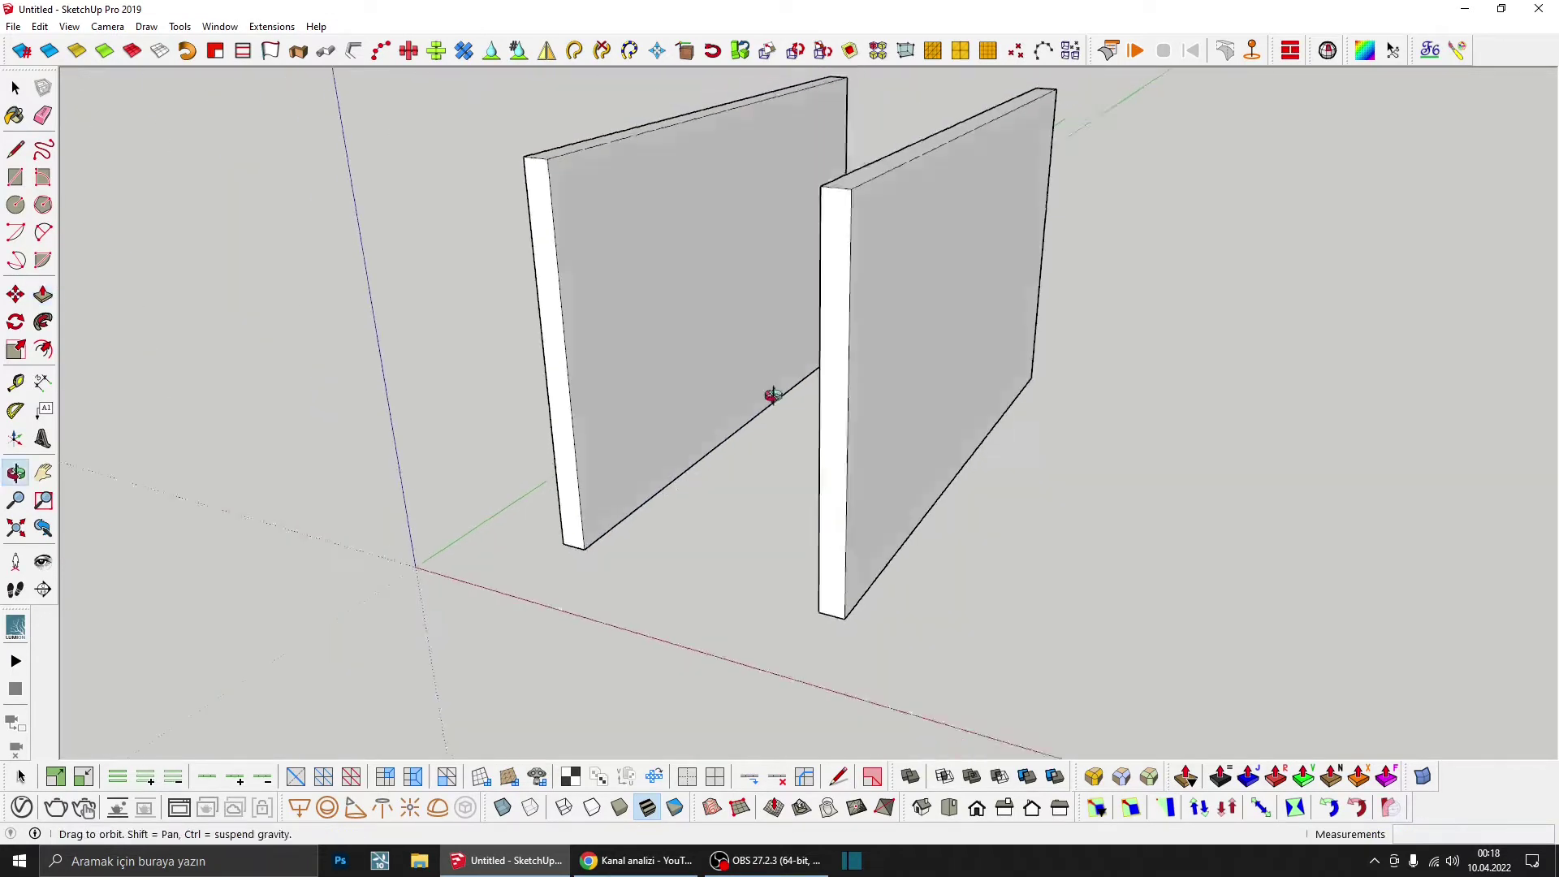
pyautogui.moveTo(773, 393); pyautogui.dragTo(1069, 362, button='middle')
pyautogui.scroll(2, 828, 439)
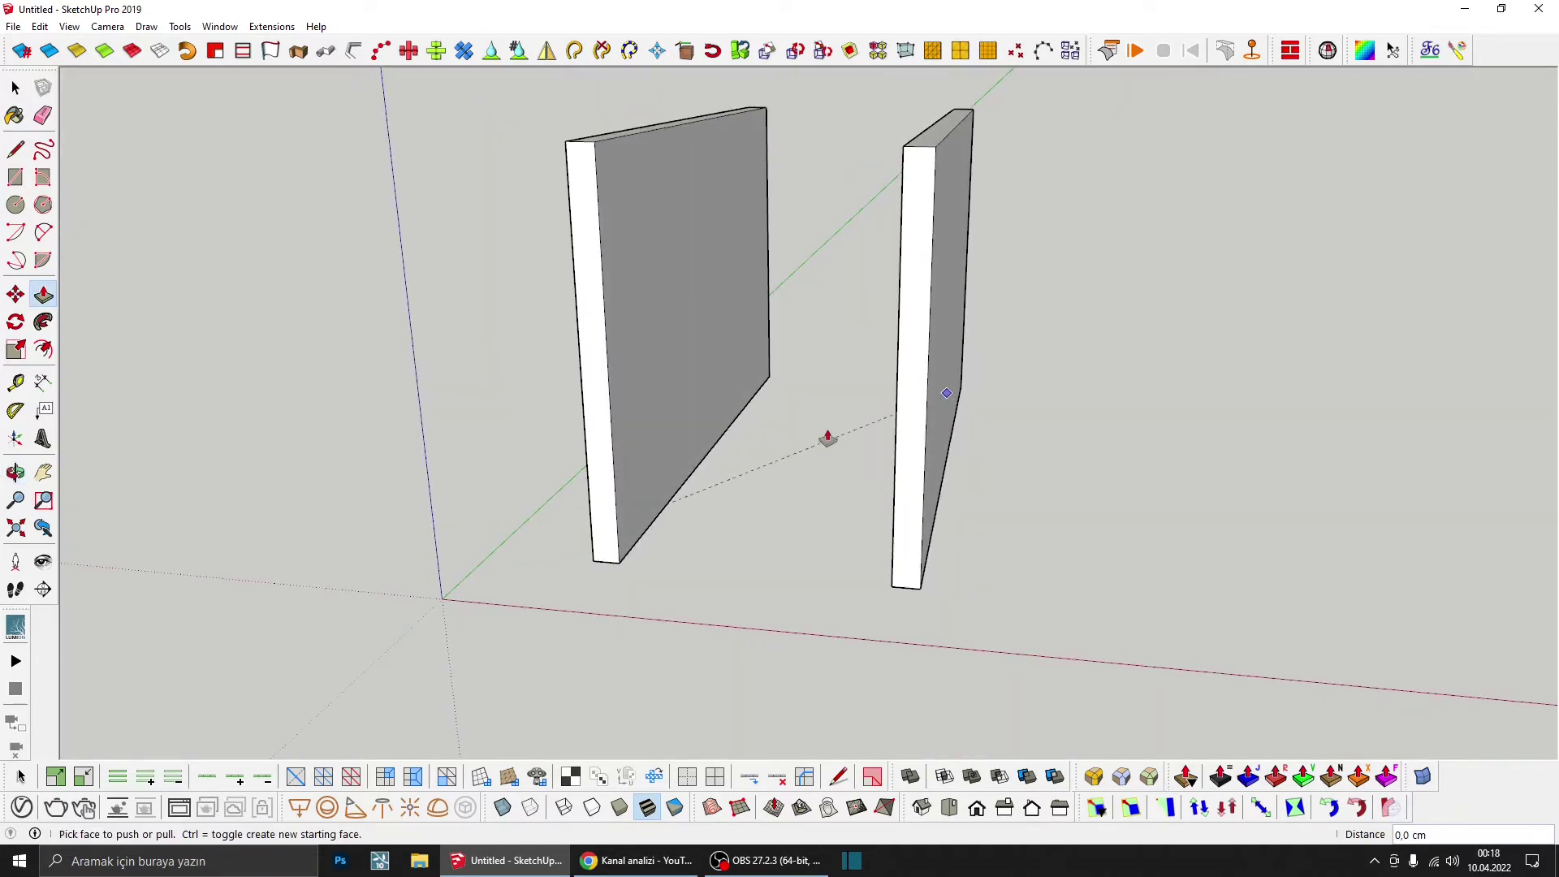
pyautogui.moveTo(827, 439); pyautogui.dragTo(748, 505, button='middle')
pyautogui.press('space')
pyautogui.moveTo(971, 411)
pyautogui.mouseDown(button='middle')
pyautogui.moveTo(567, 384)
pyautogui.moveTo(796, 425)
pyautogui.moveTo(467, 403)
pyautogui.mouseUp(button='middle')
# Step: Lengthen the front wall by 200 cm and add a 20 cm end section
pyautogui.press('p')
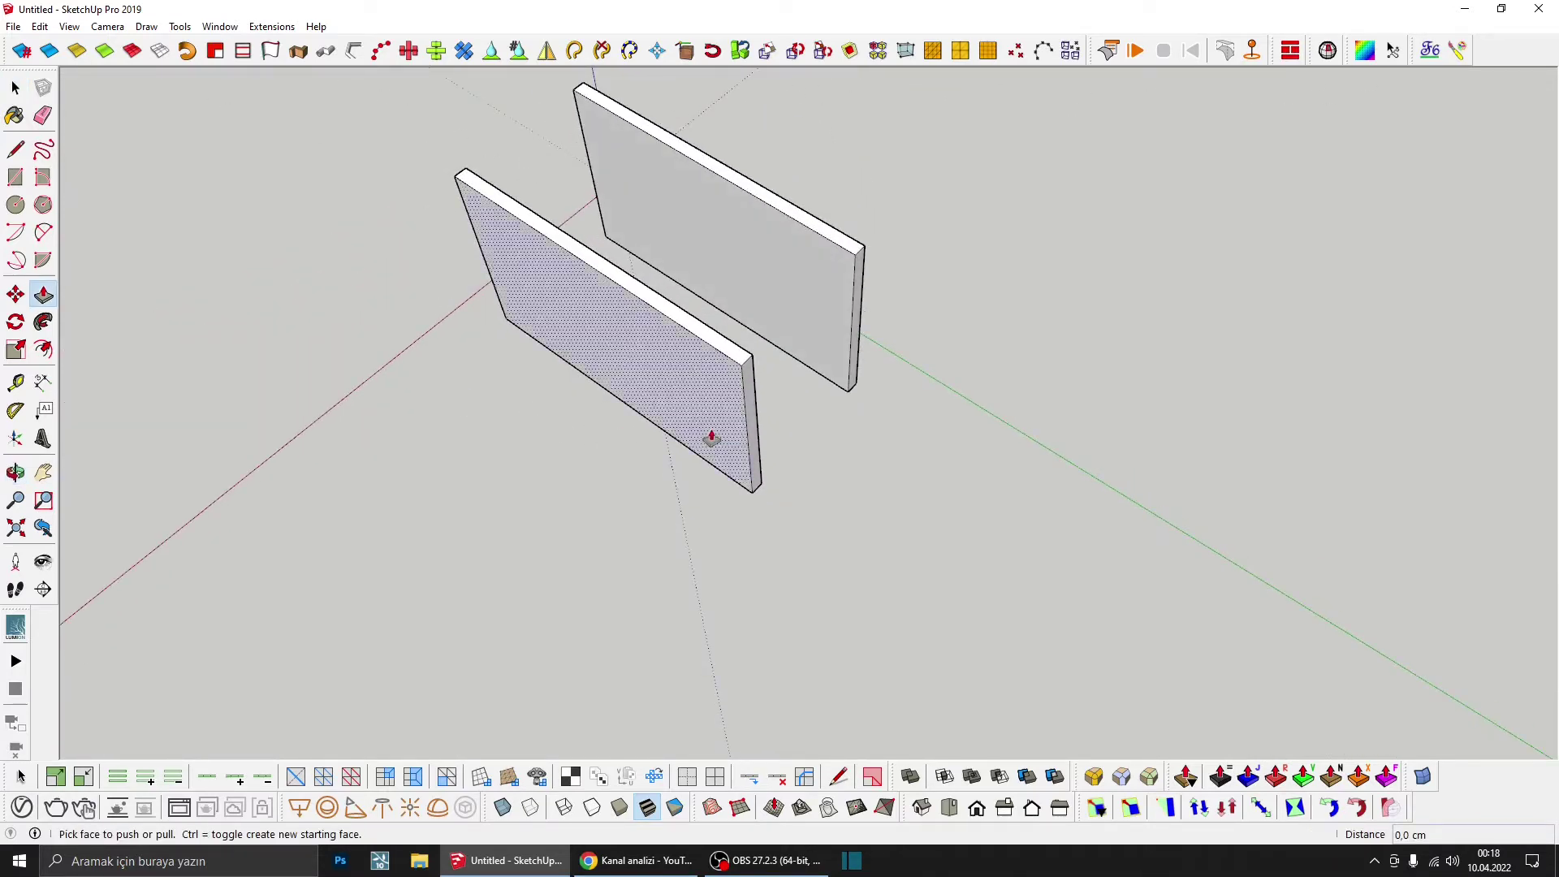
pyautogui.scroll(2, 711, 438)
pyautogui.click(766, 473)
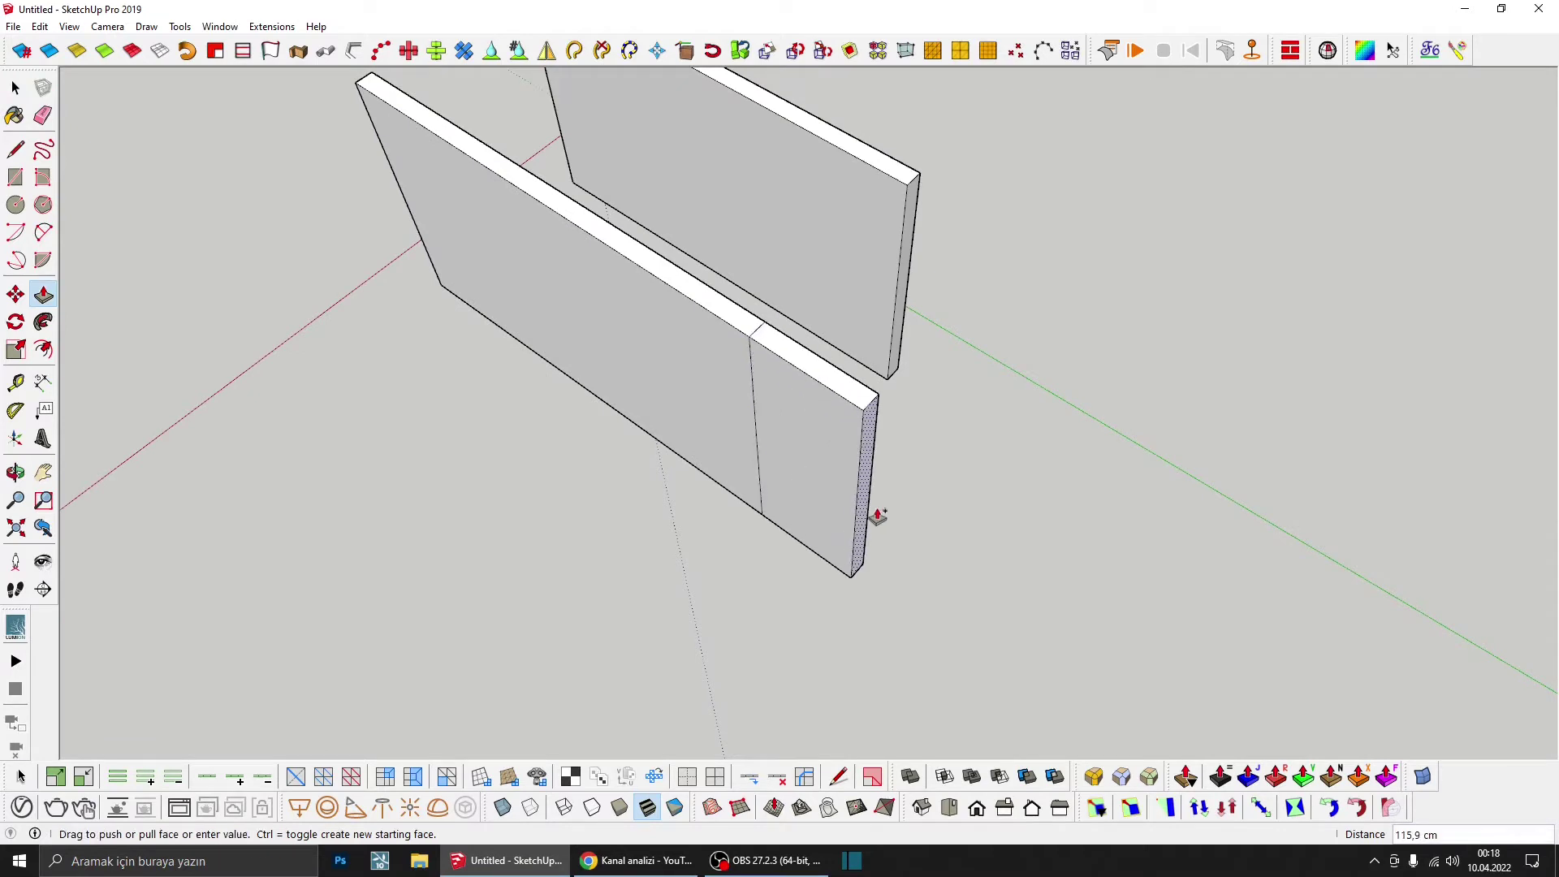
pyautogui.write('200')
pyautogui.press('Return')
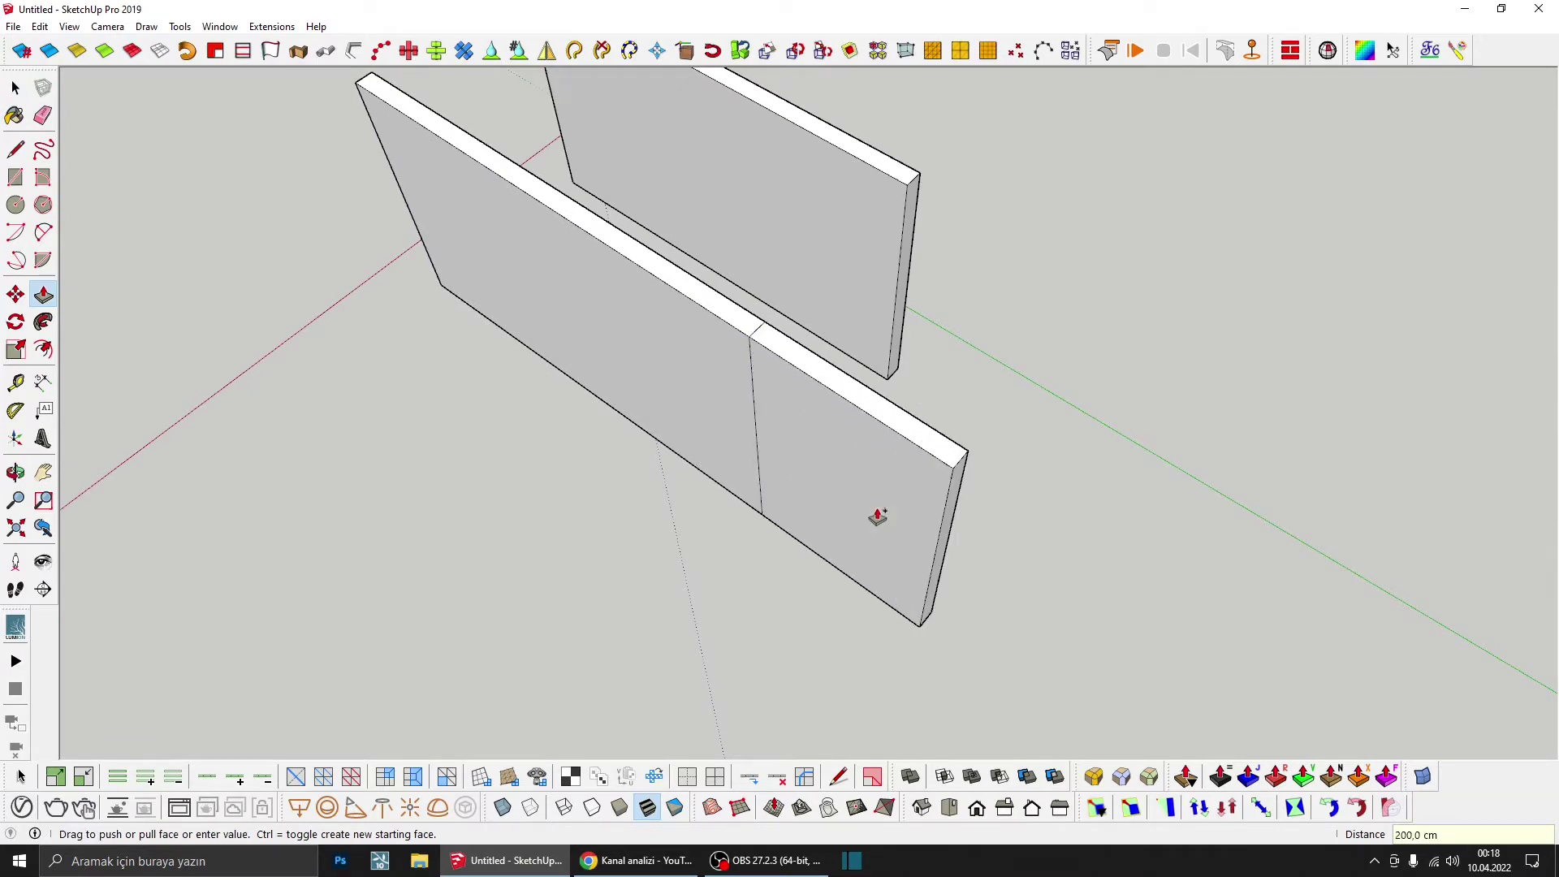
pyautogui.click(938, 581)
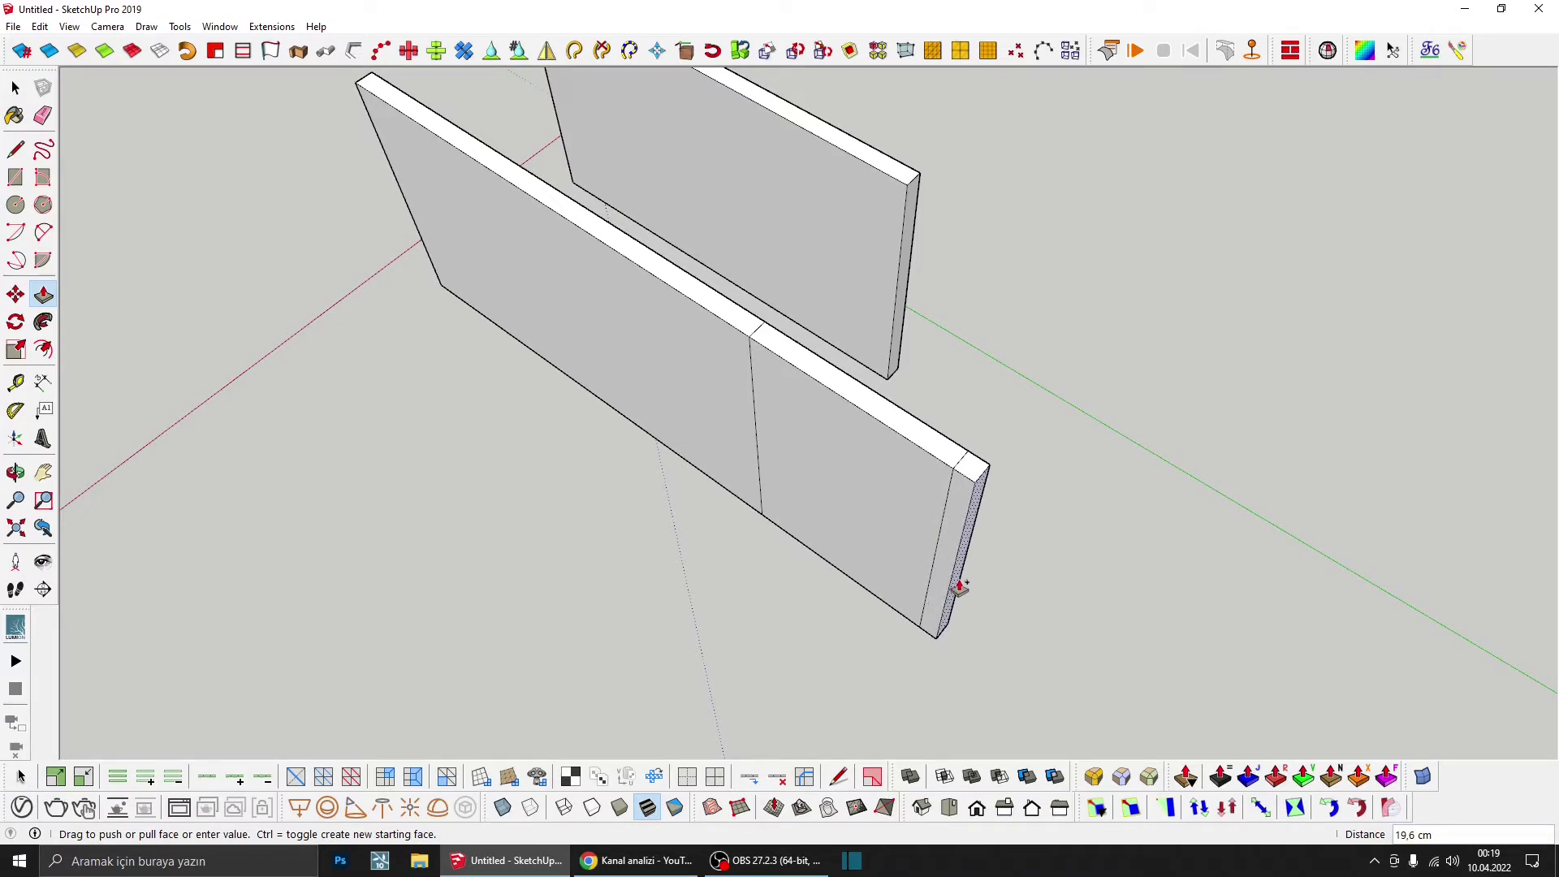
pyautogui.write('20')
pyautogui.press('Return')
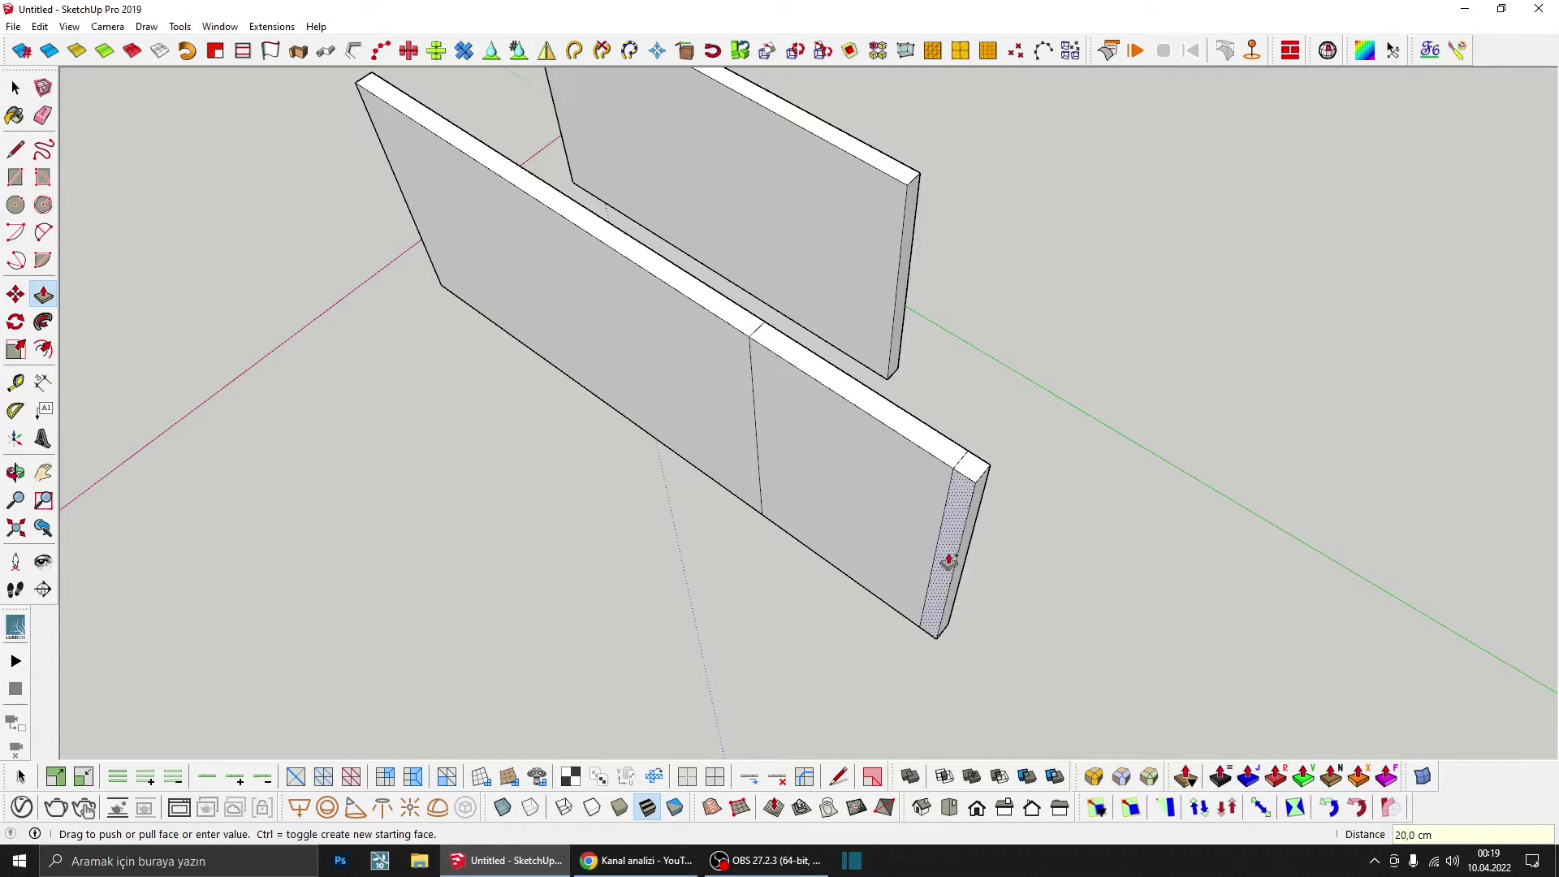
# Step: Pull the end section's side outward to turn the outer wall around the corner
pyautogui.moveTo(959, 586); pyautogui.dragTo(306, 512, button='middle')
pyautogui.scroll(3, 558, 445)
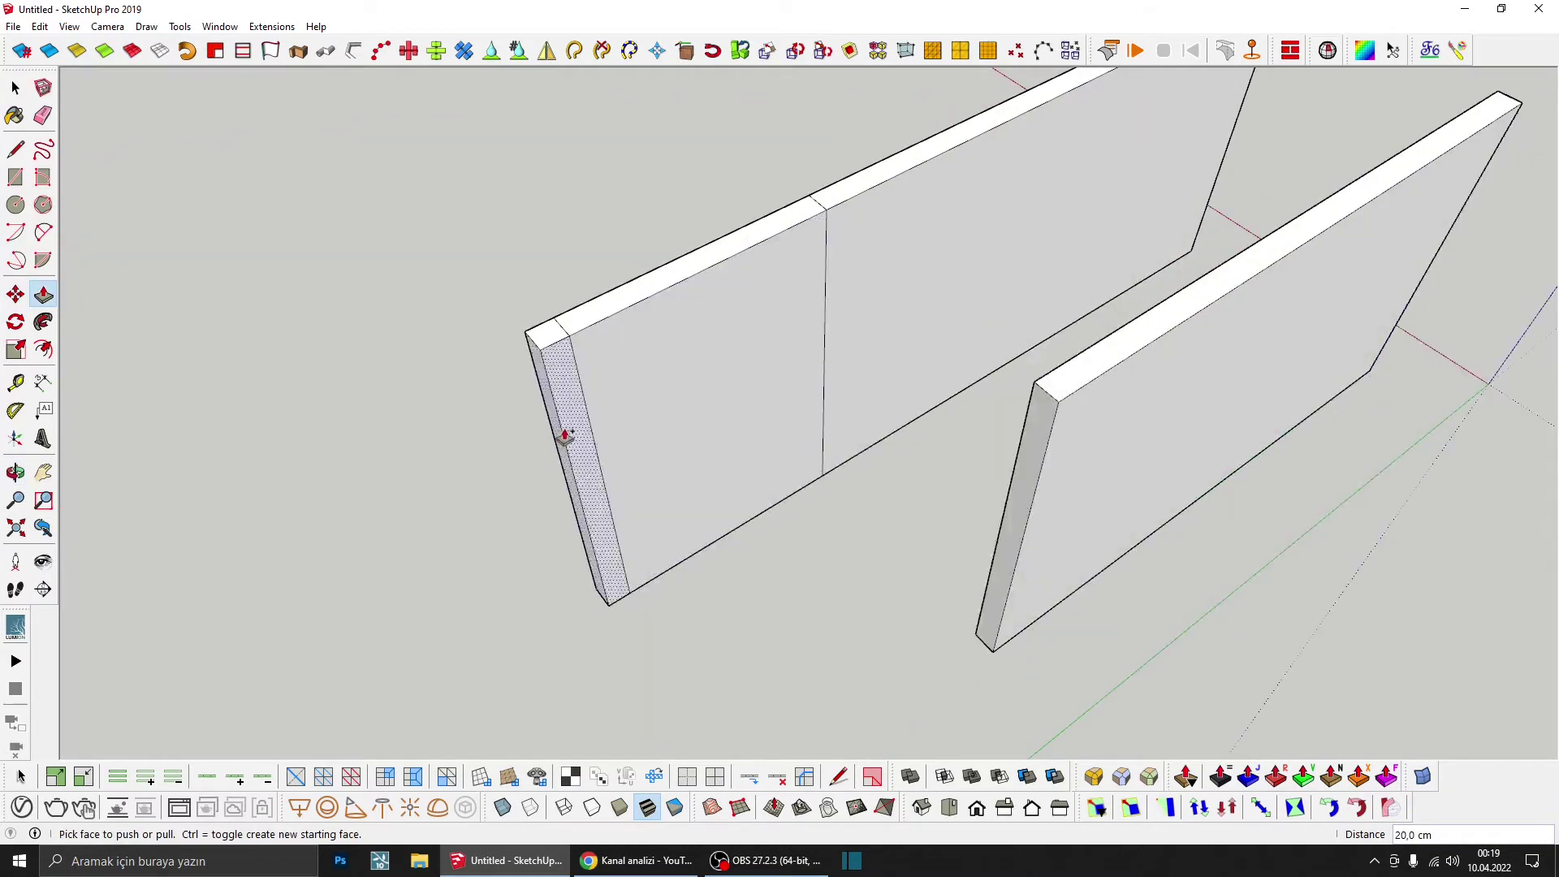
pyautogui.scroll(-2, 571, 434)
pyautogui.scroll(-2, 582, 418)
pyautogui.click(584, 446)
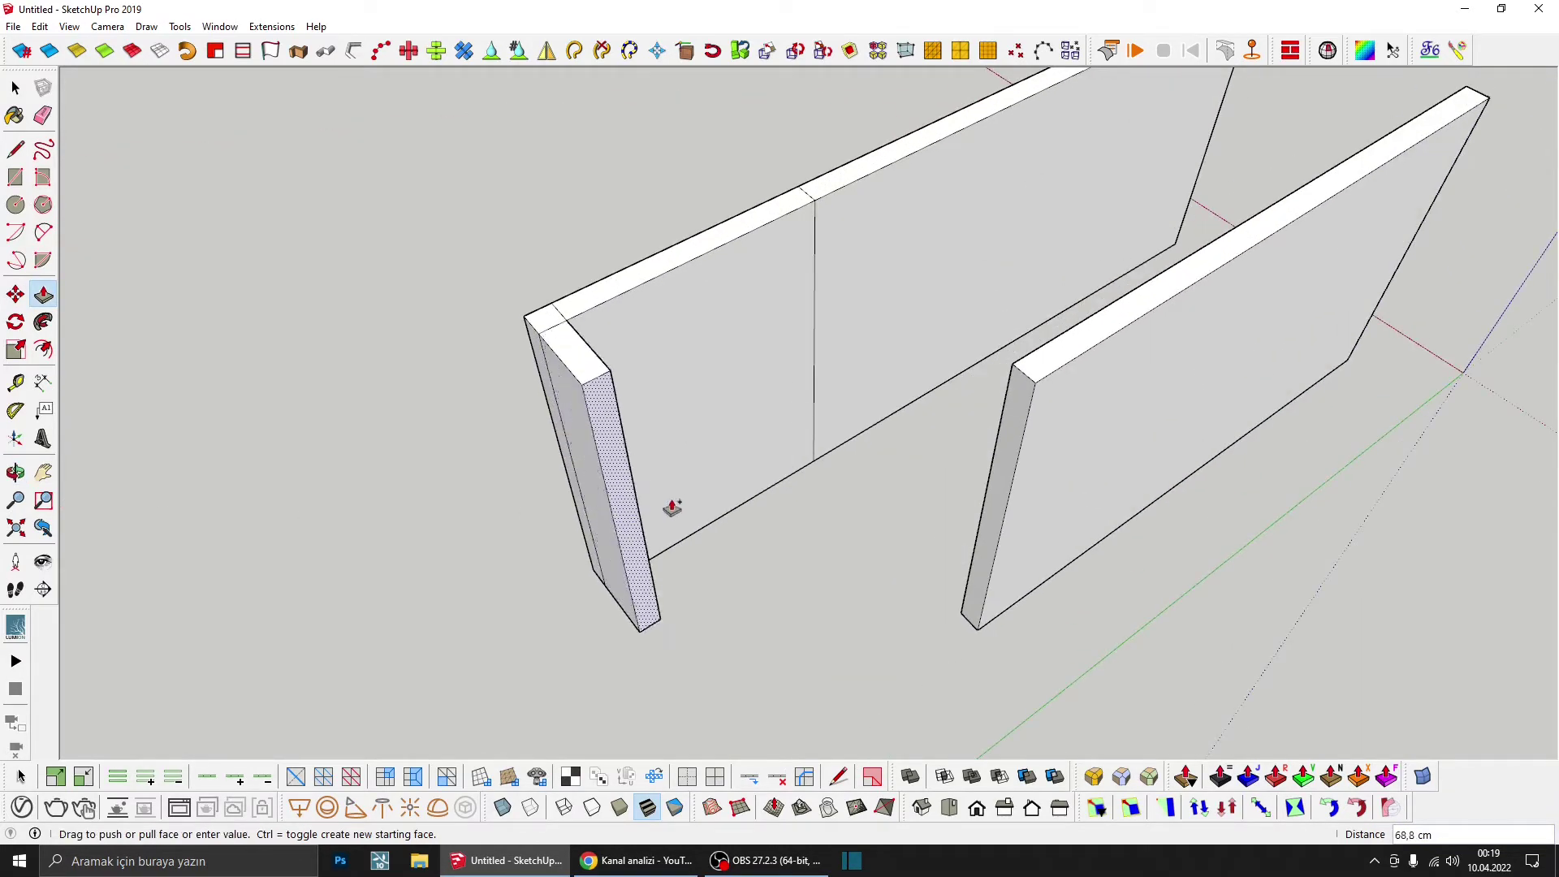
pyautogui.scroll(-2, 675, 508)
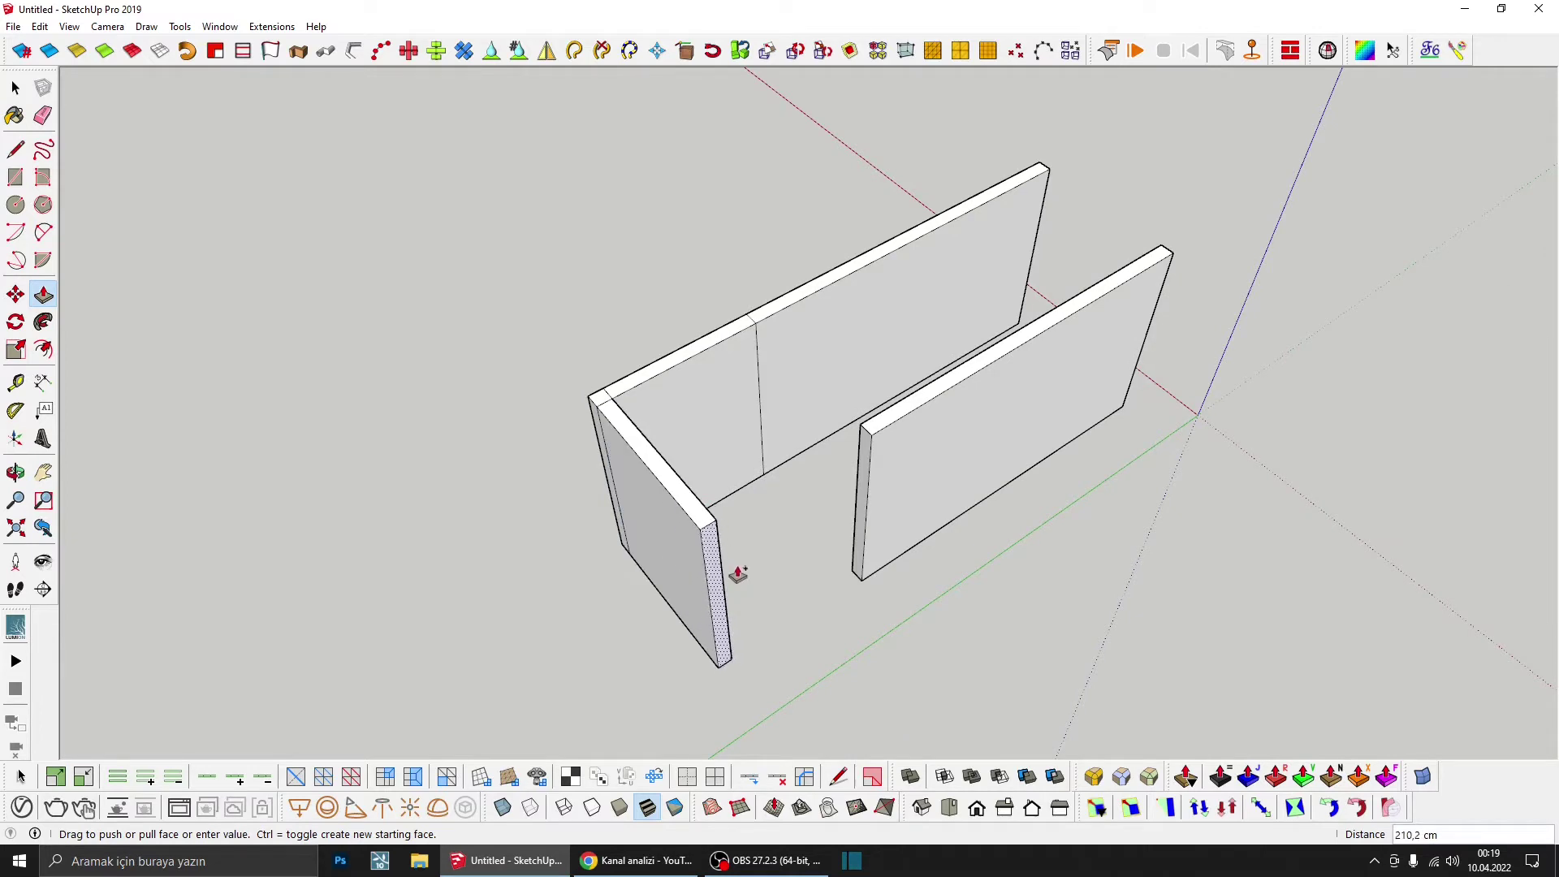
pyautogui.scroll(-2, 666, 447)
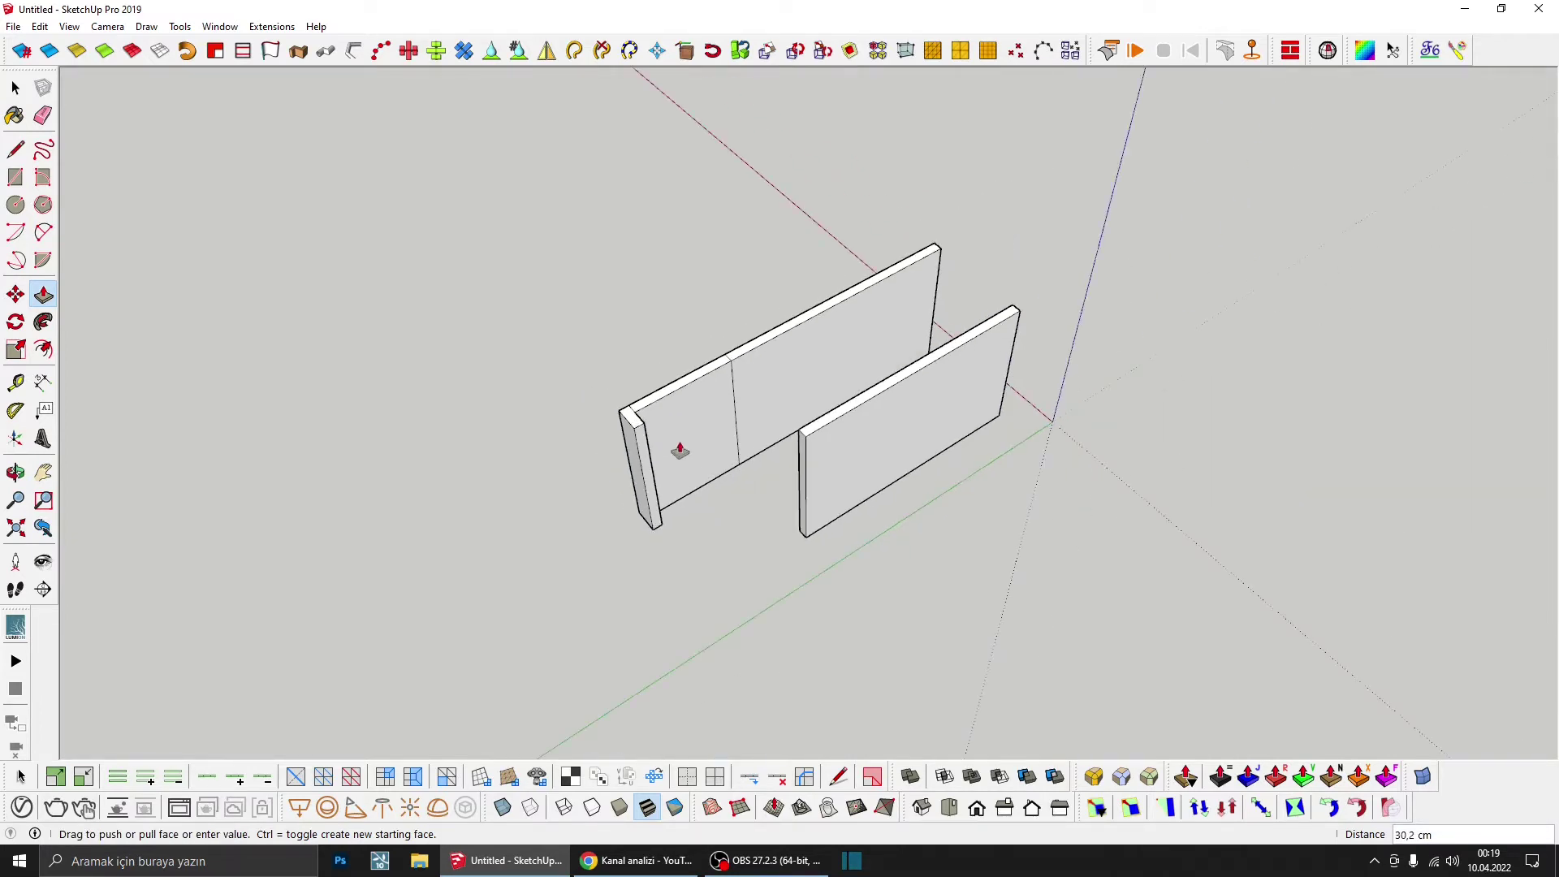
pyautogui.scroll(-1, 819, 504)
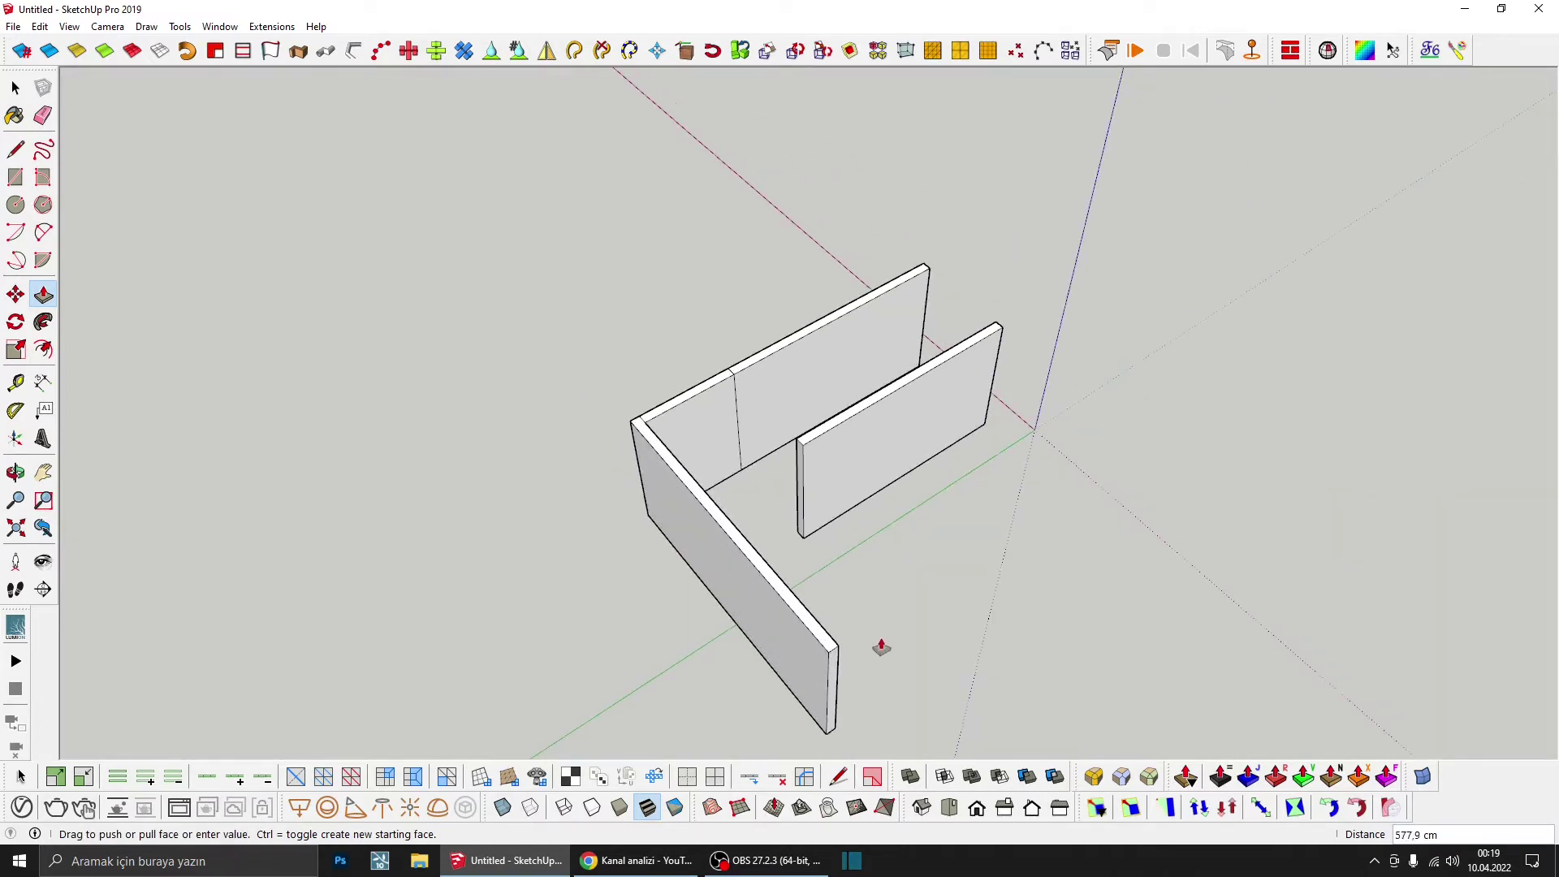
pyautogui.moveTo(950, 674)
pyautogui.mouseDown(button='middle')
pyautogui.moveTo(836, 487)
pyautogui.moveTo(762, 504)
pyautogui.moveTo(759, 470)
pyautogui.moveTo(940, 393)
pyautogui.mouseUp(button='middle')
pyautogui.scroll(3, 755, 422)
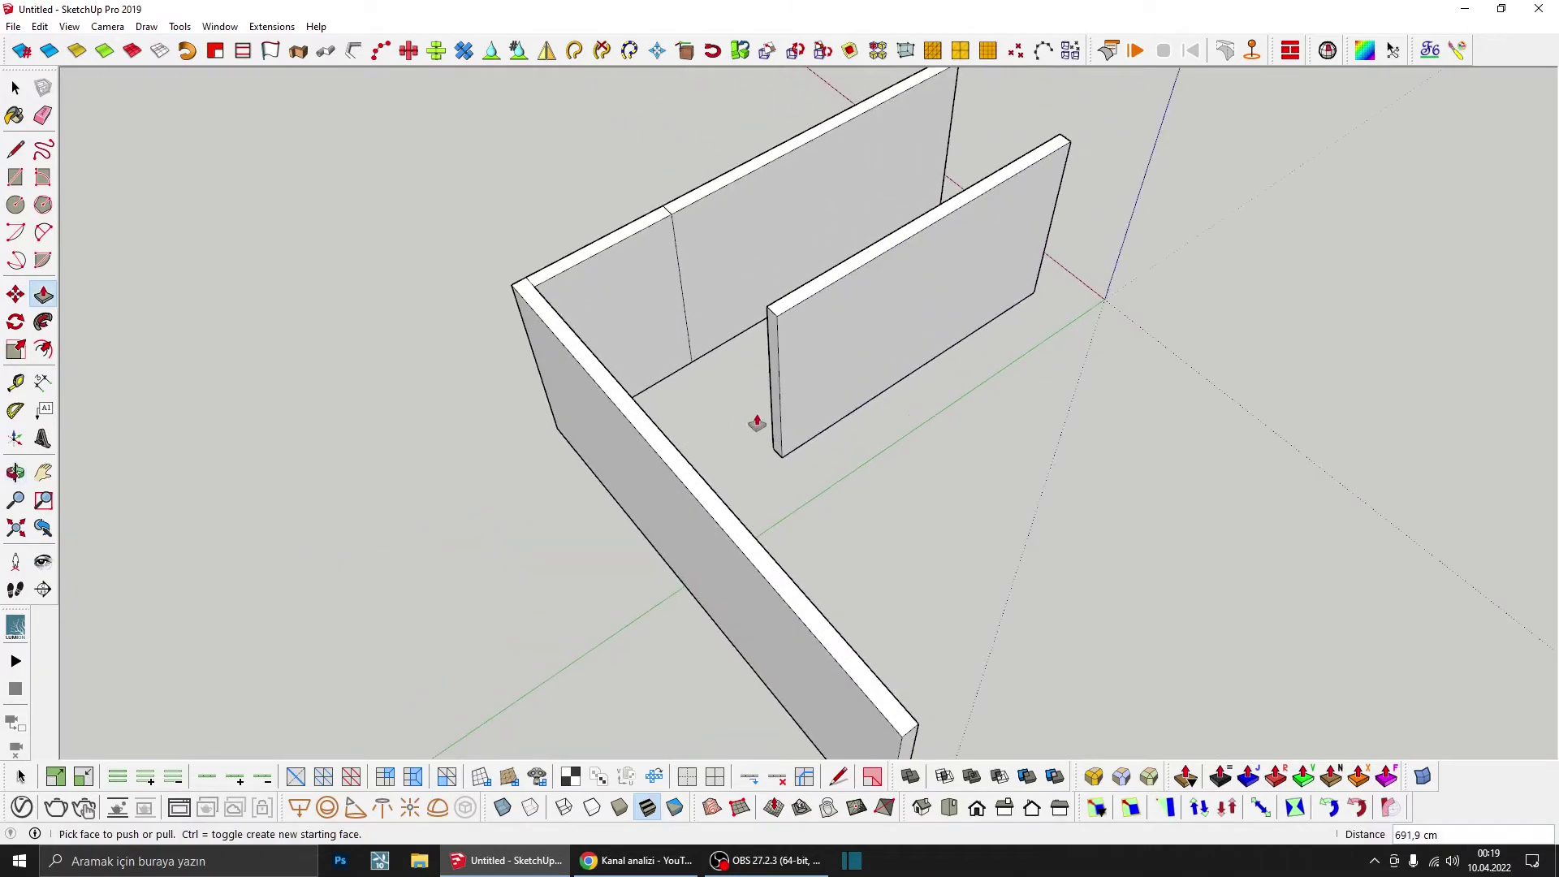
pyautogui.scroll(5, 797, 442)
# Step: Copy the inner wall's vertical edge 20 cm over
pyautogui.press('space')
pyautogui.click(795, 449)
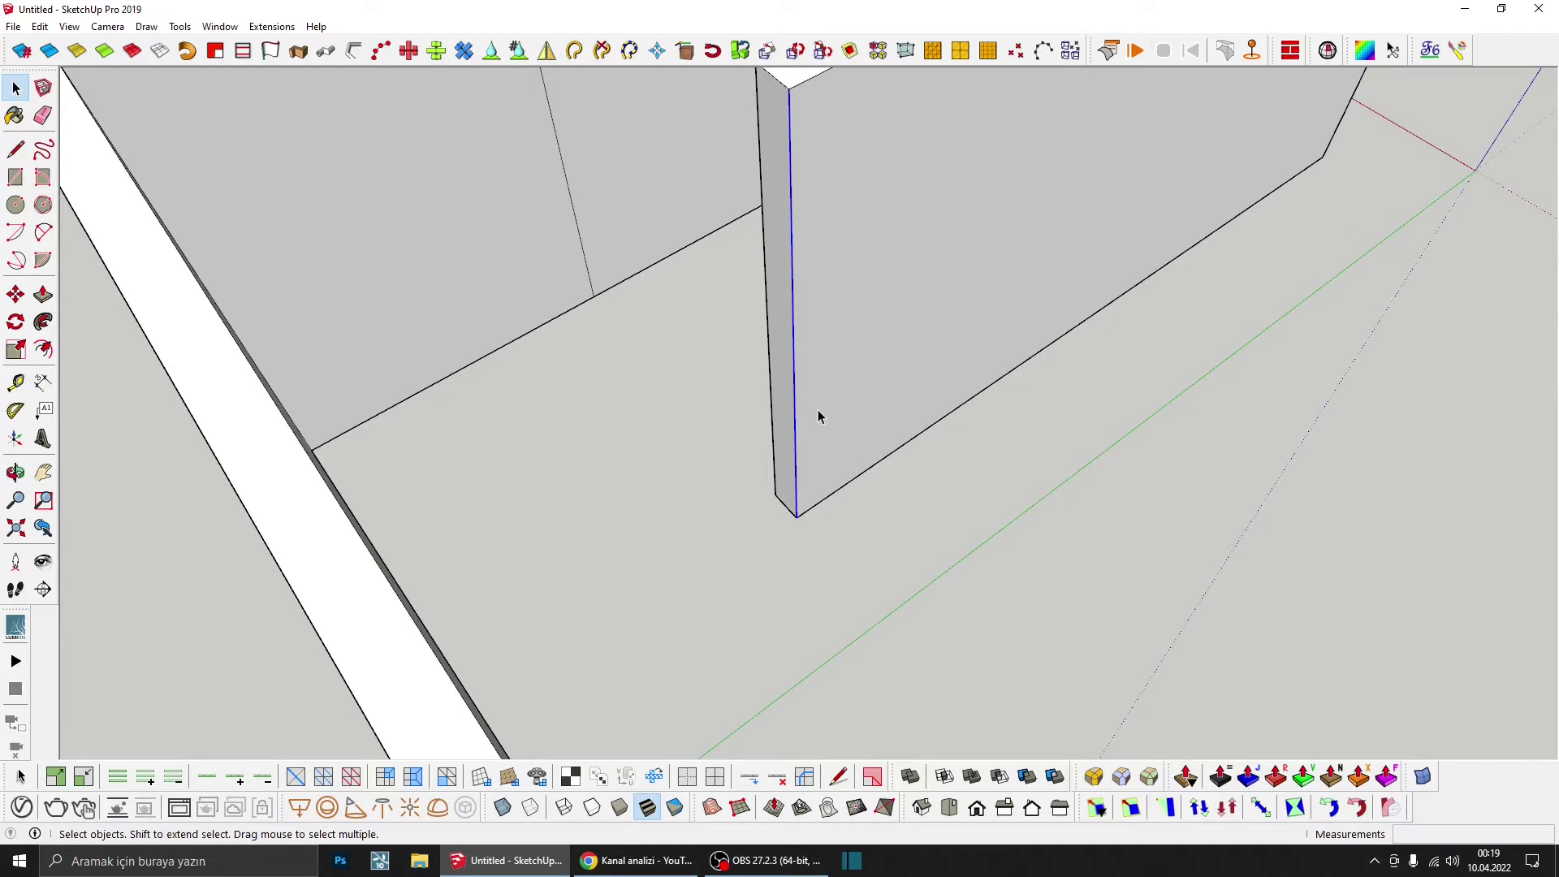
pyautogui.press('m')
pyautogui.press('ctrl')
pyautogui.click(796, 517)
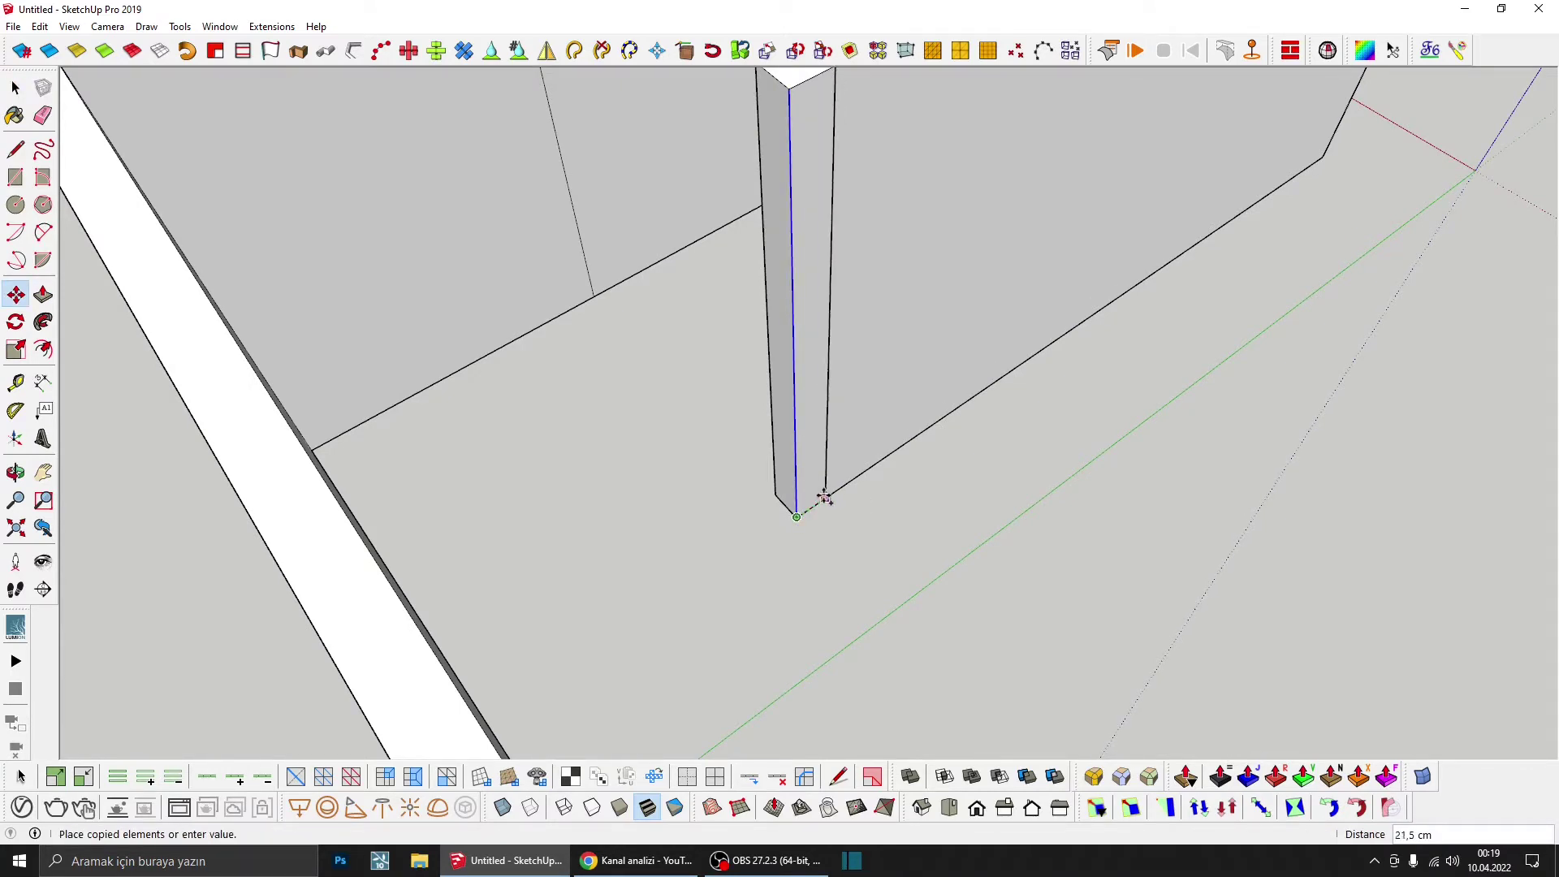
pyautogui.write('20')
pyautogui.press('Return')
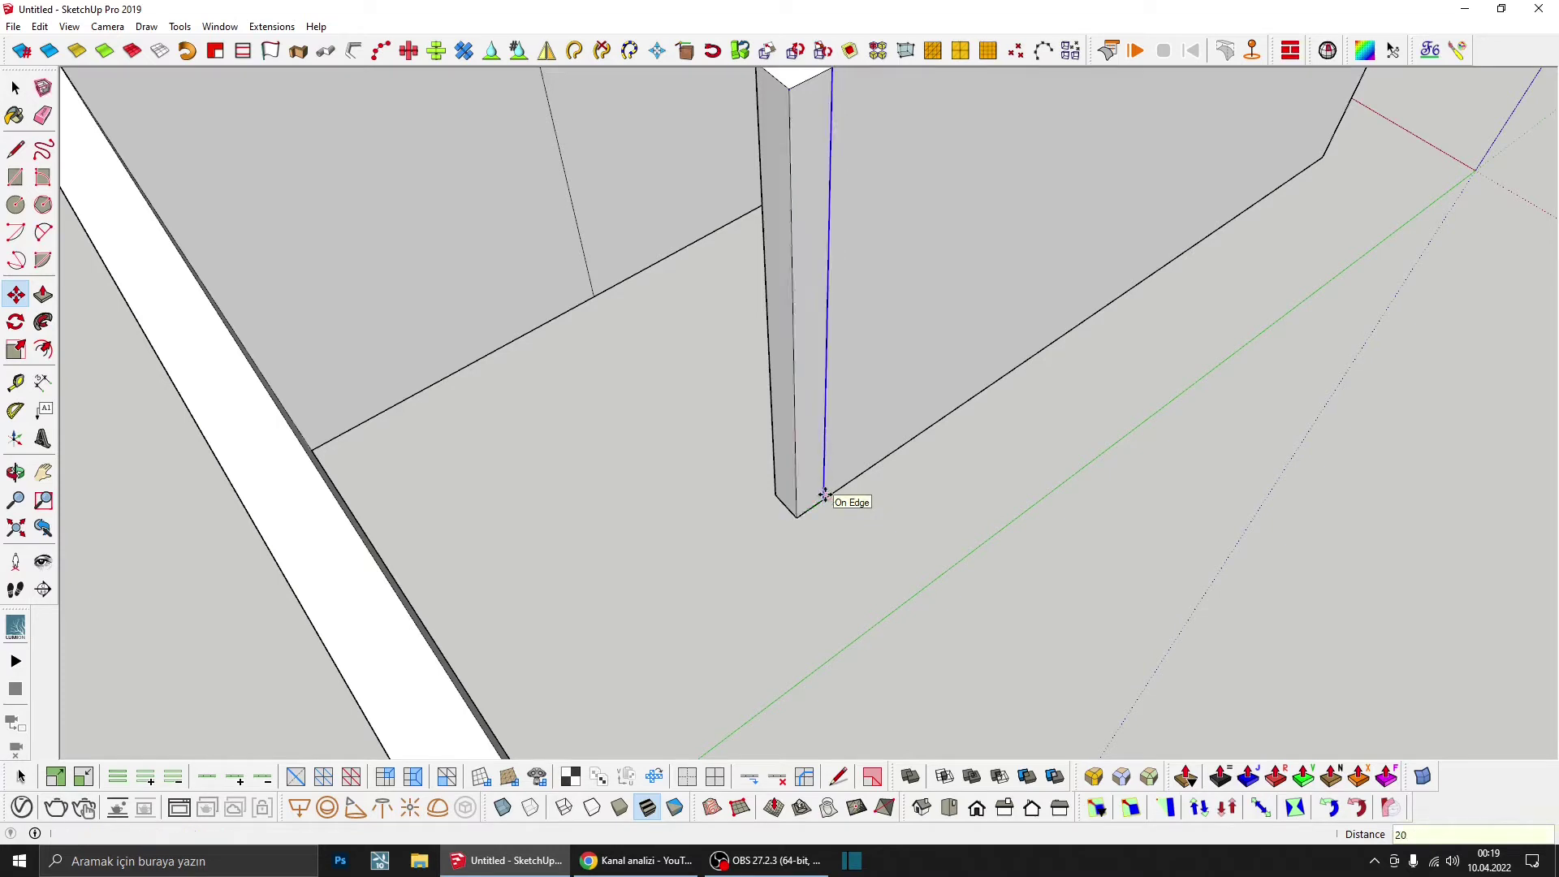
# Step: Extend the inner wall's end face about 471,9 cm so it follows the corner
pyautogui.press('p')
pyautogui.click(812, 490)
pyautogui.scroll(-3, 893, 535)
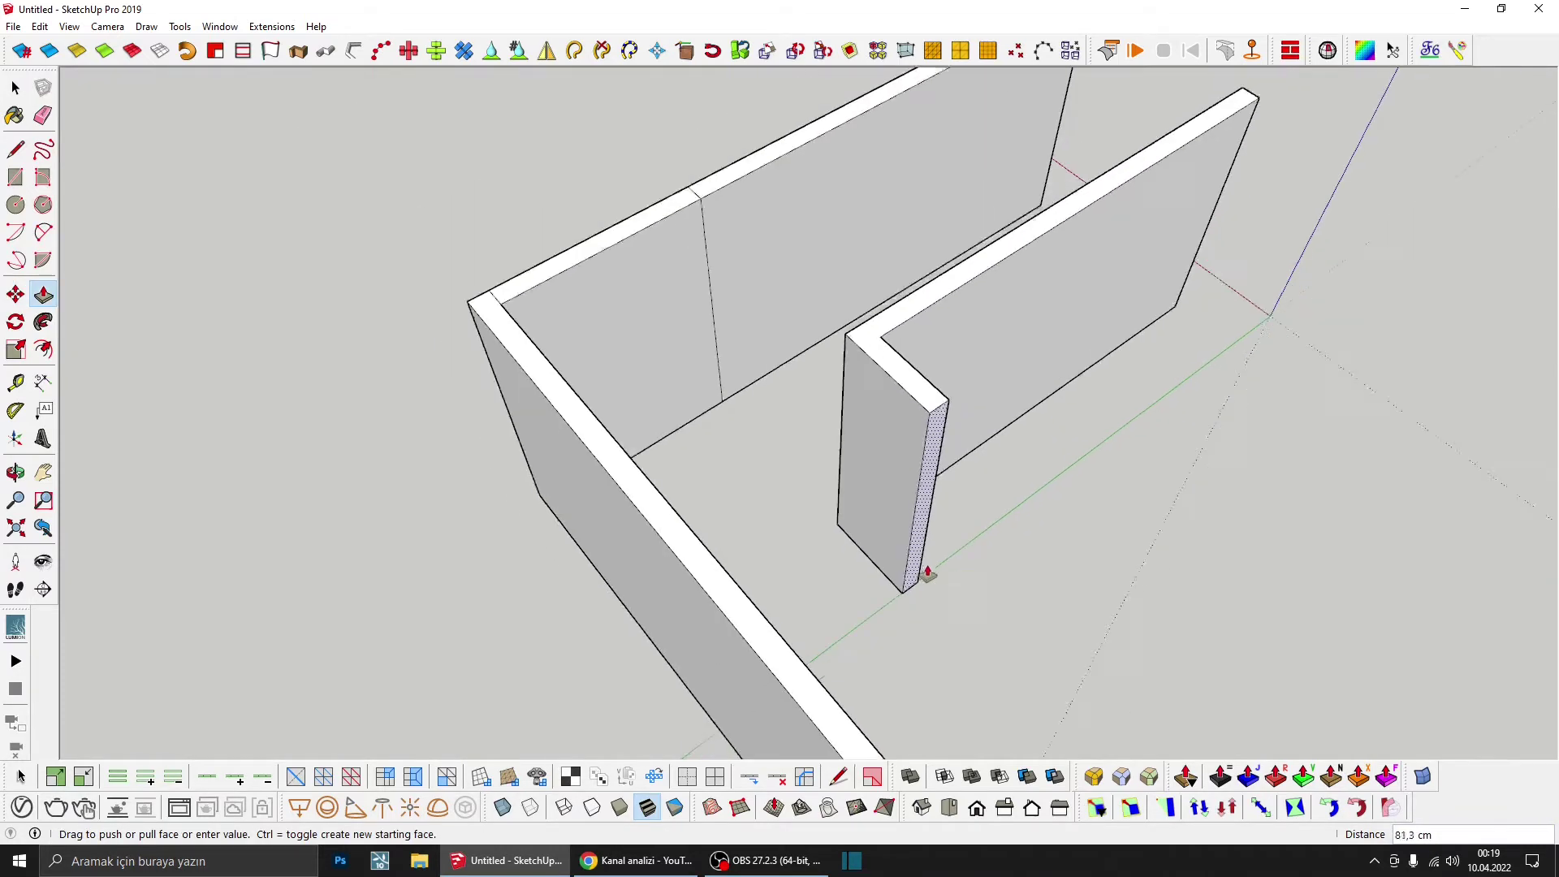
pyautogui.scroll(-2, 934, 560)
pyautogui.scroll(-3, 990, 601)
pyautogui.scroll(3, 974, 661)
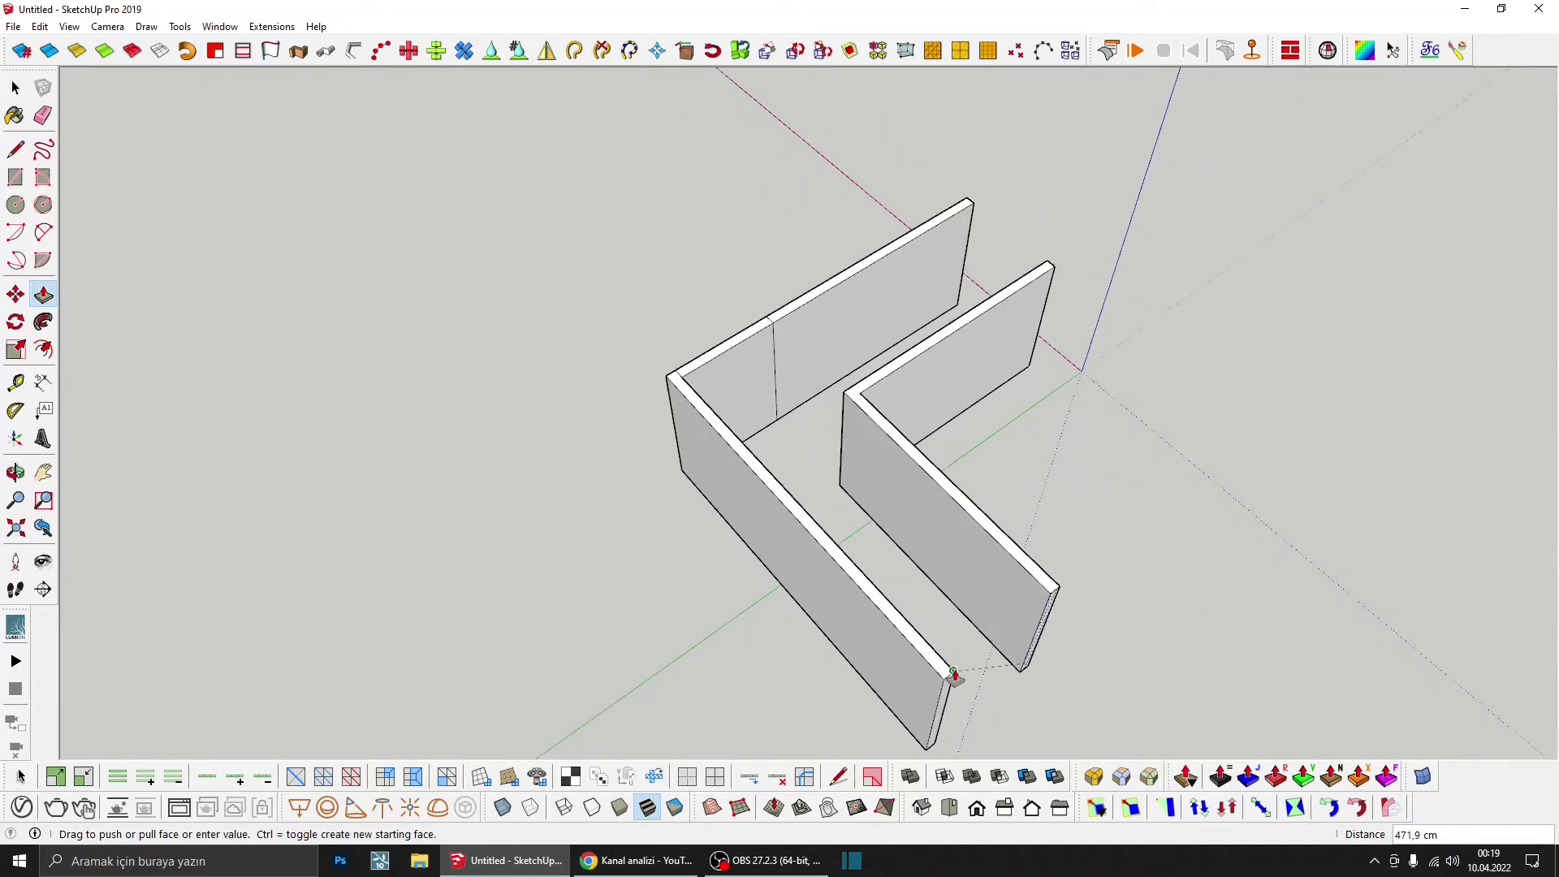
pyautogui.click(954, 675)
pyautogui.moveTo(1083, 605)
pyautogui.mouseDown(button='middle')
pyautogui.moveTo(894, 477)
pyautogui.moveTo(836, 466)
pyautogui.mouseUp(button='middle')
# Step: Make the outer L-shaped wall a group
pyautogui.press('space')
pyautogui.tripleClick(815, 388)
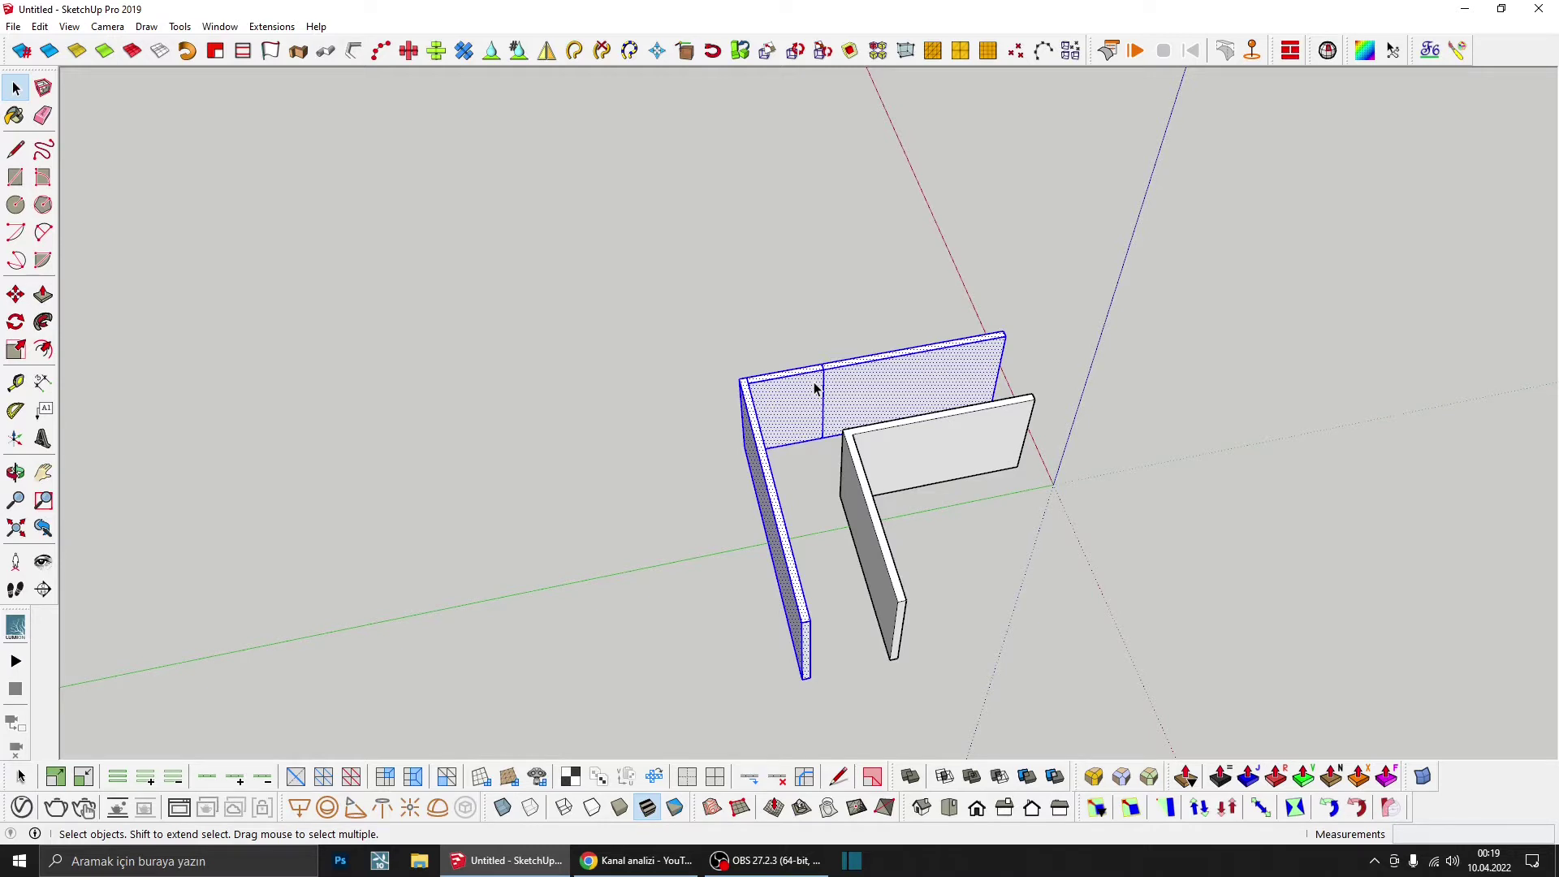
pyautogui.rightClick(815, 388)
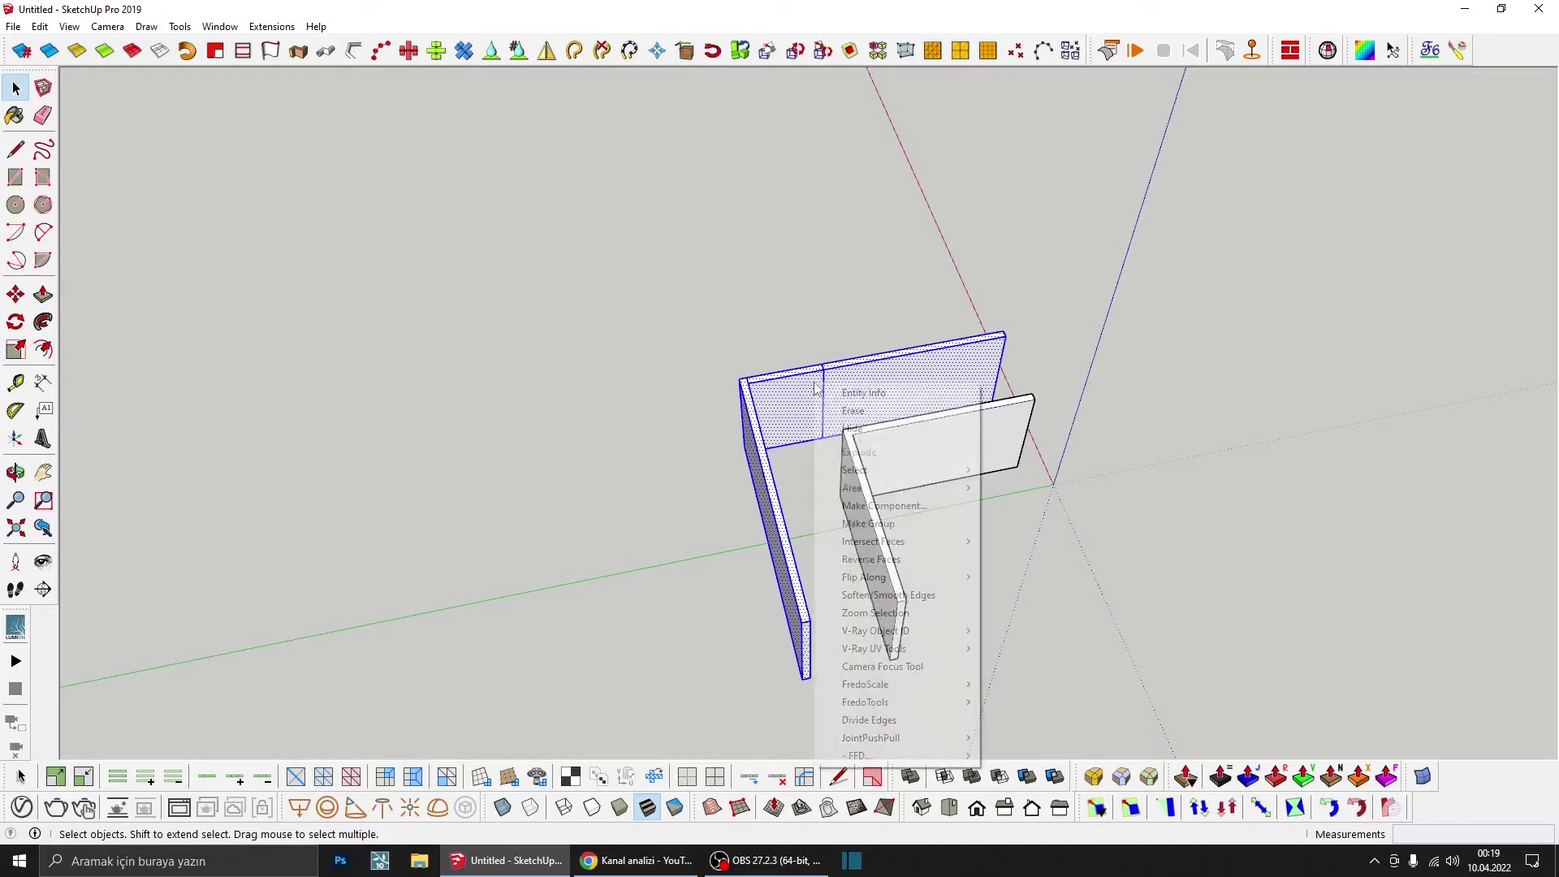
pyautogui.click(905, 526)
# Step: Make the inner wall its own separate group
pyautogui.moveTo(901, 493); pyautogui.dragTo(882, 453, button='middle')
pyautogui.tripleClick(882, 453)
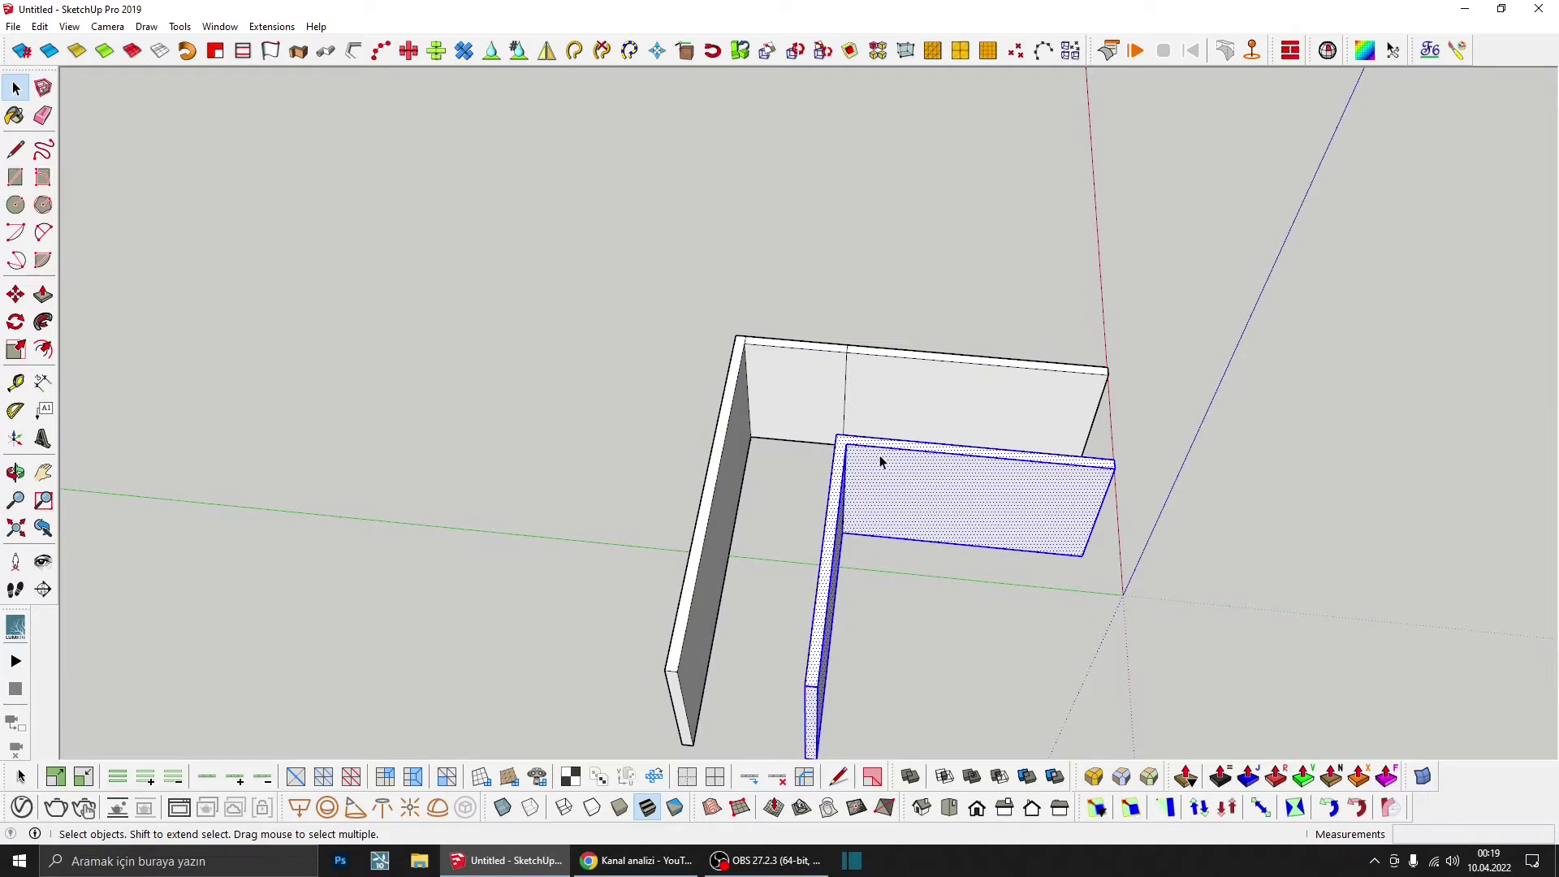
pyautogui.rightClick(929, 482)
pyautogui.click(985, 241)
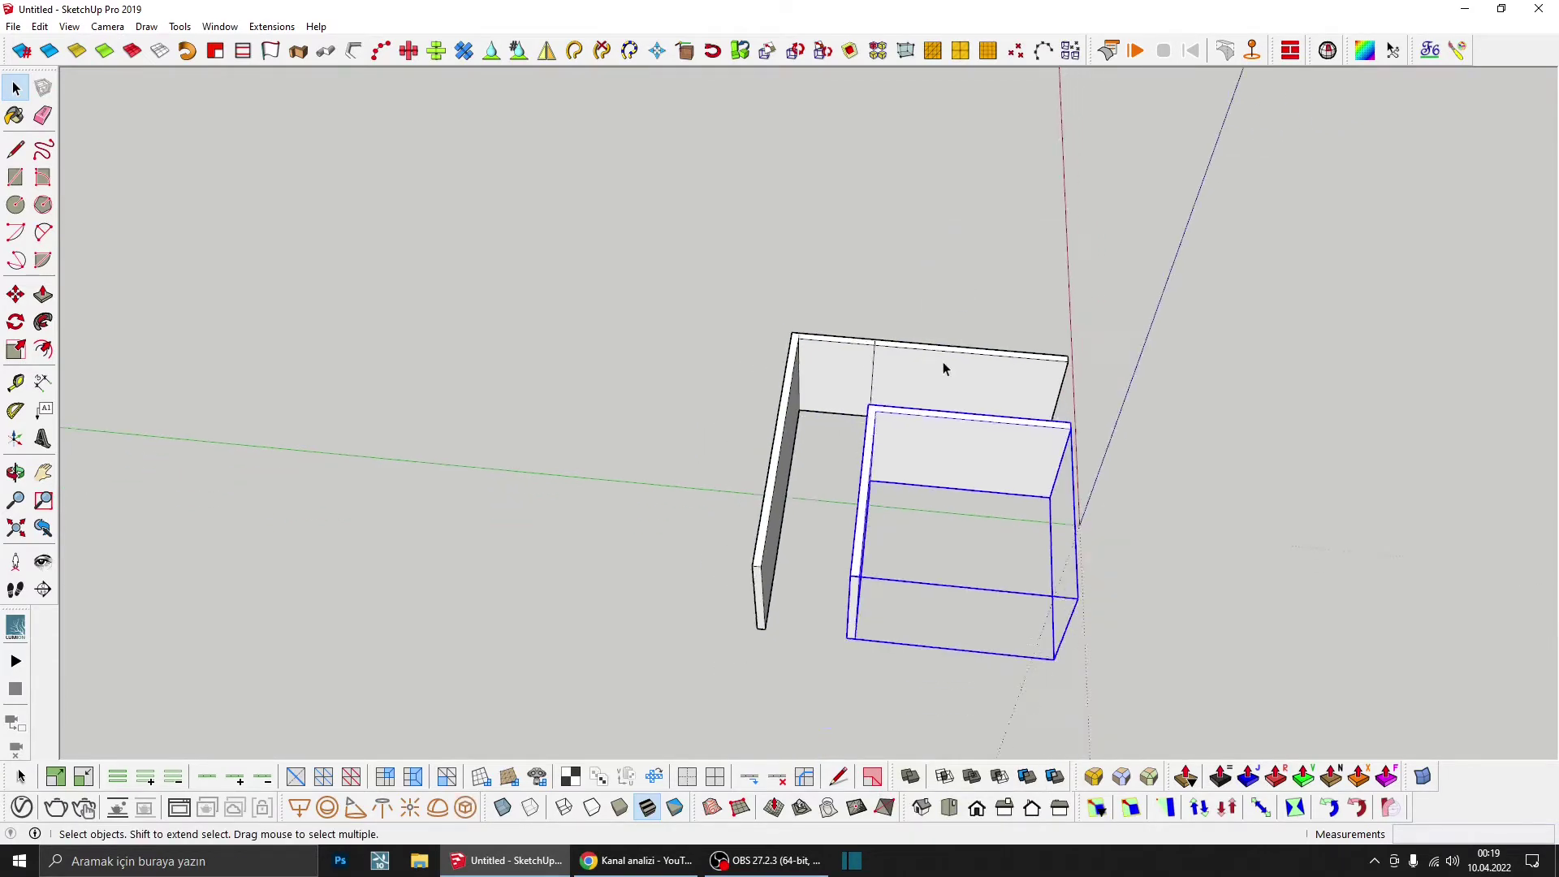
pyautogui.moveTo(942, 362)
pyautogui.mouseDown(button='middle')
pyautogui.moveTo(953, 394)
pyautogui.moveTo(888, 447)
pyautogui.mouseUp(button='middle')
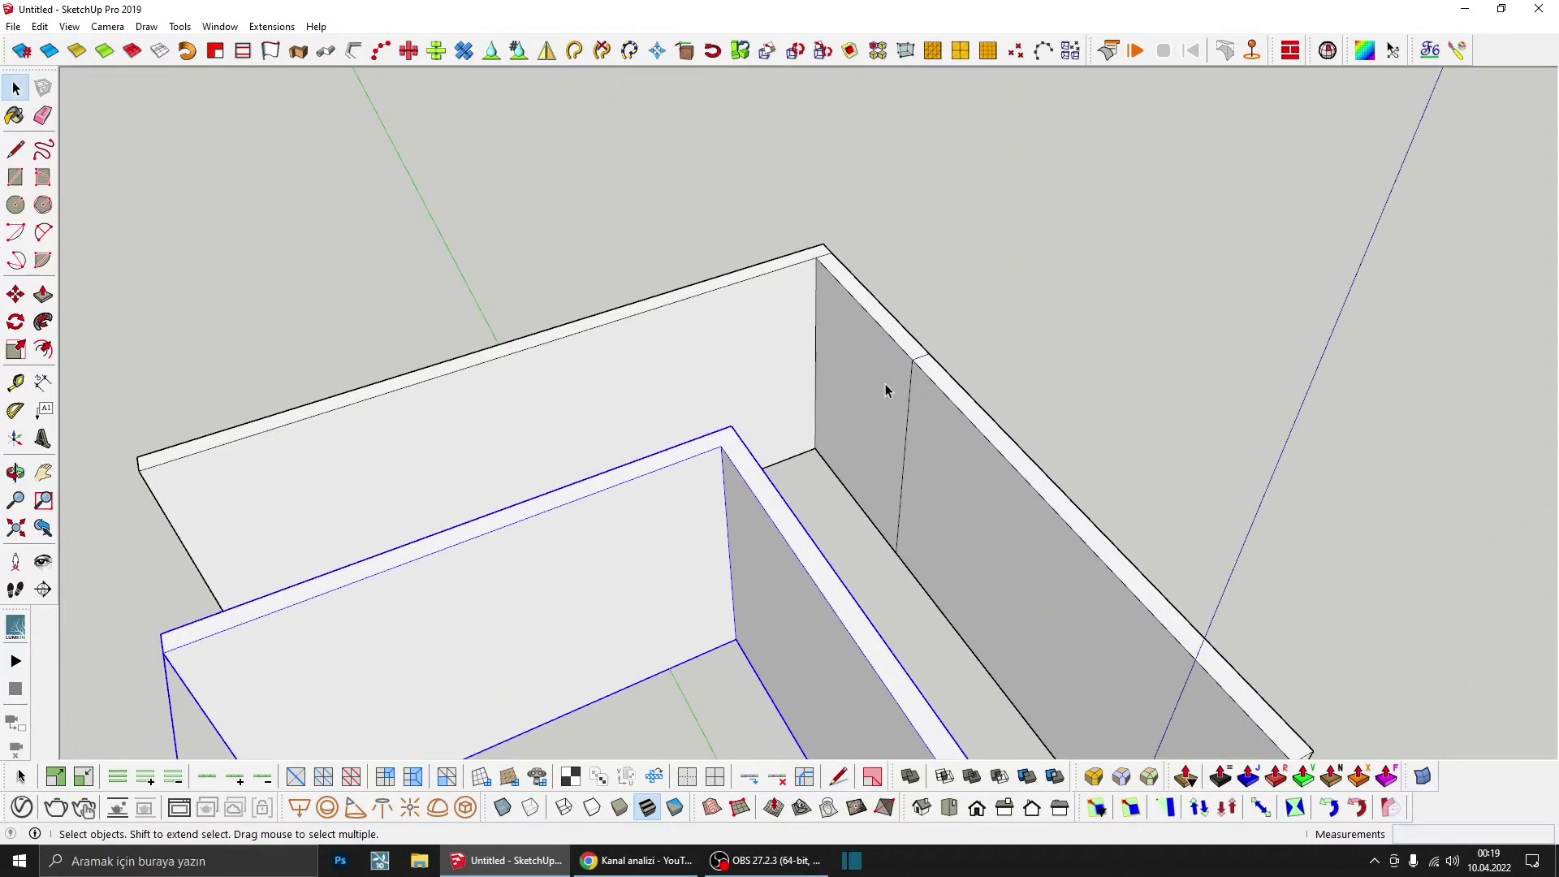
pyautogui.click(887, 447)
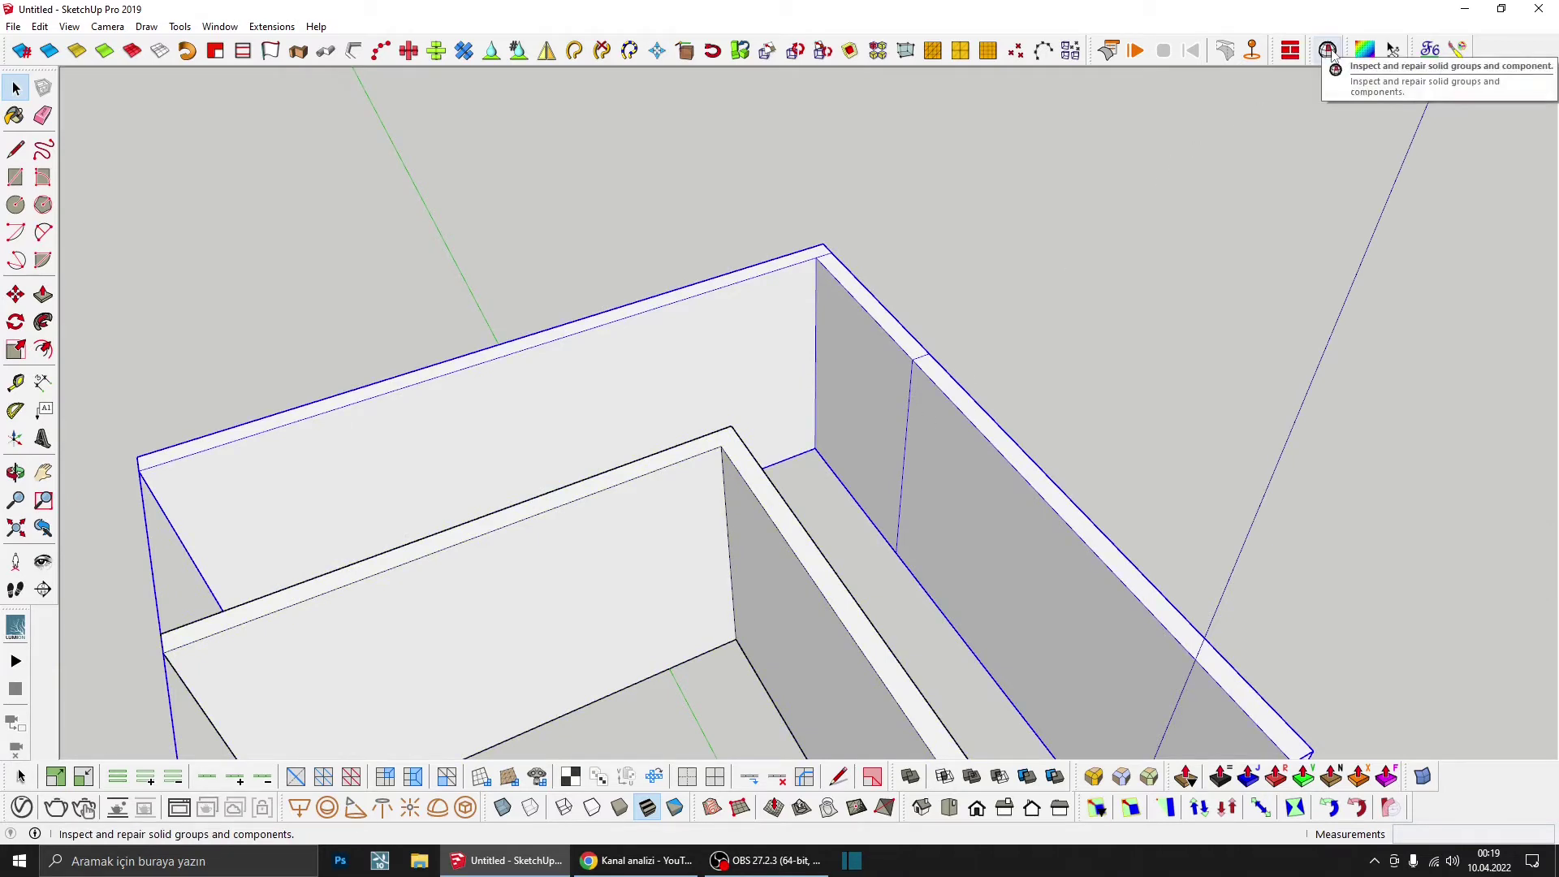
# Step: Use Solid Inspector² with X-Ray on to find and fix the outer group's 2 internal faces
pyautogui.click(1328, 51)
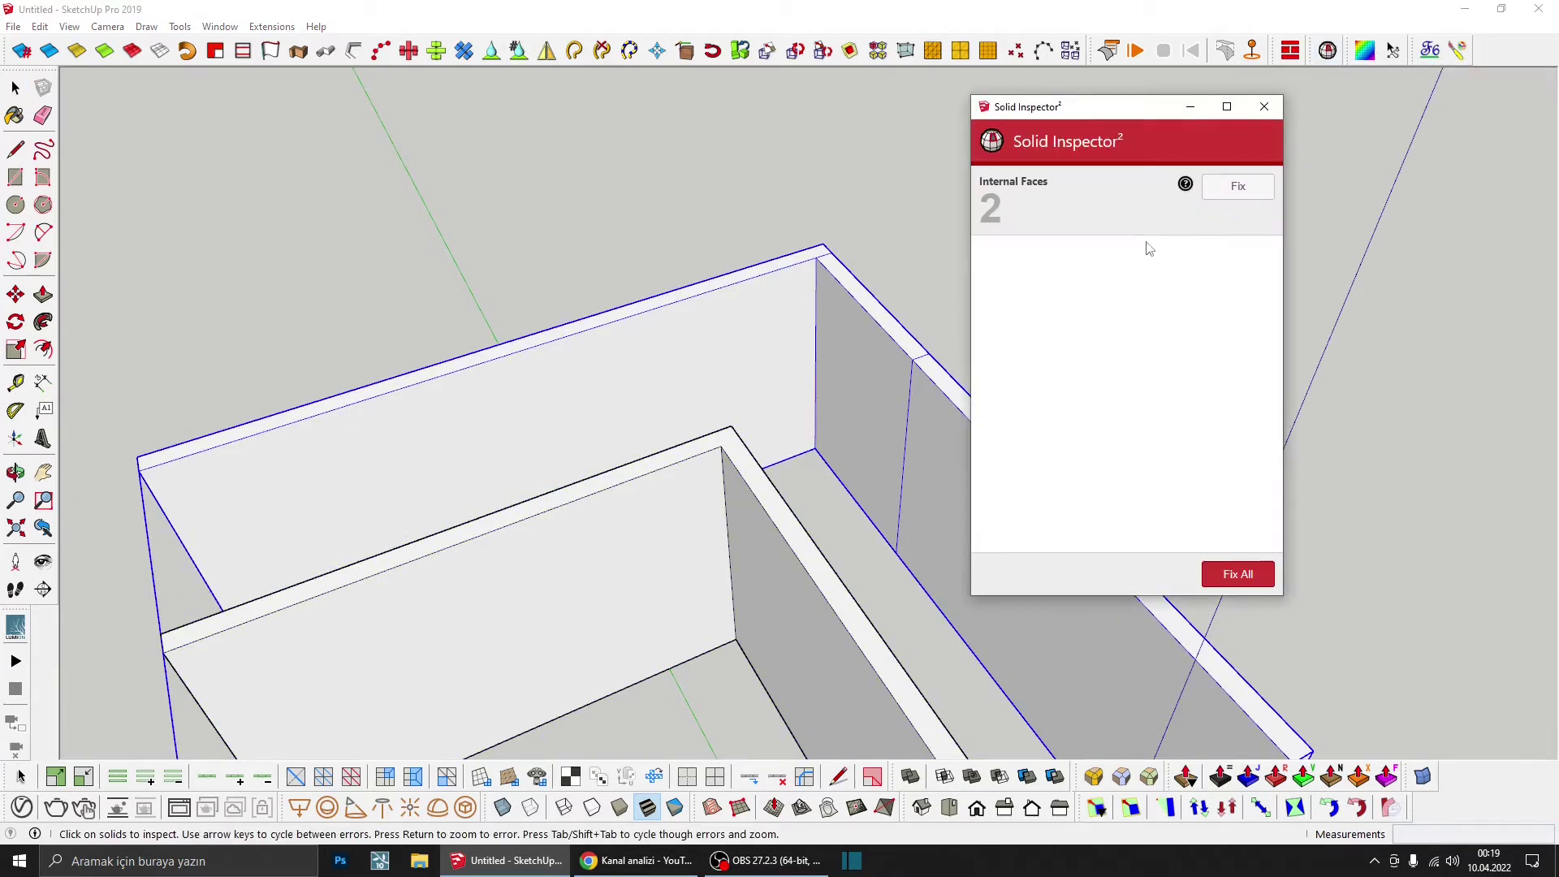
pyautogui.click(1264, 106)
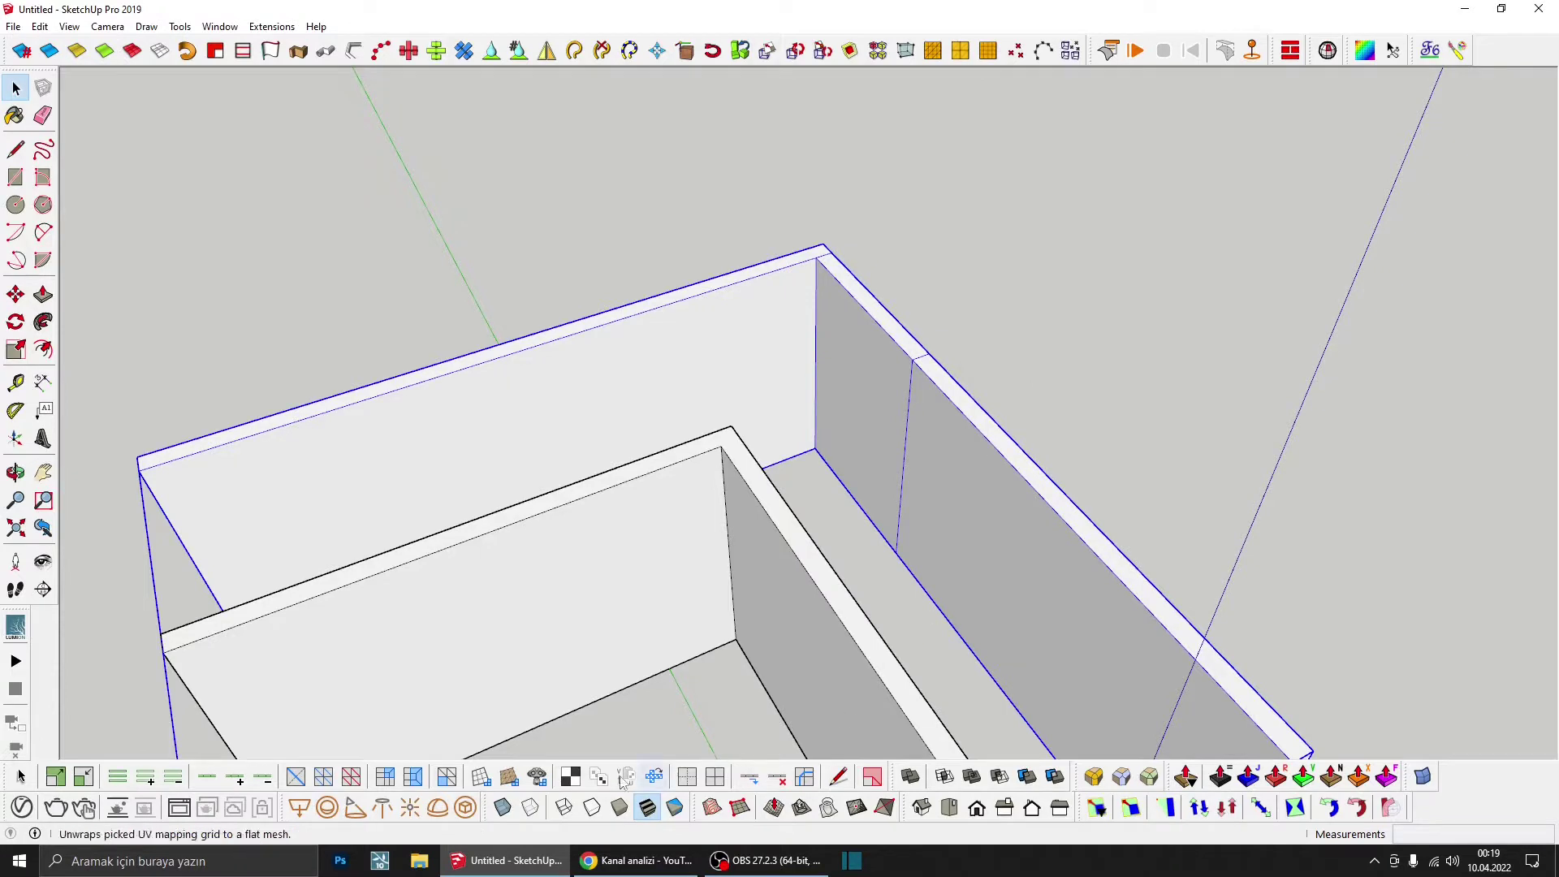
pyautogui.click(504, 809)
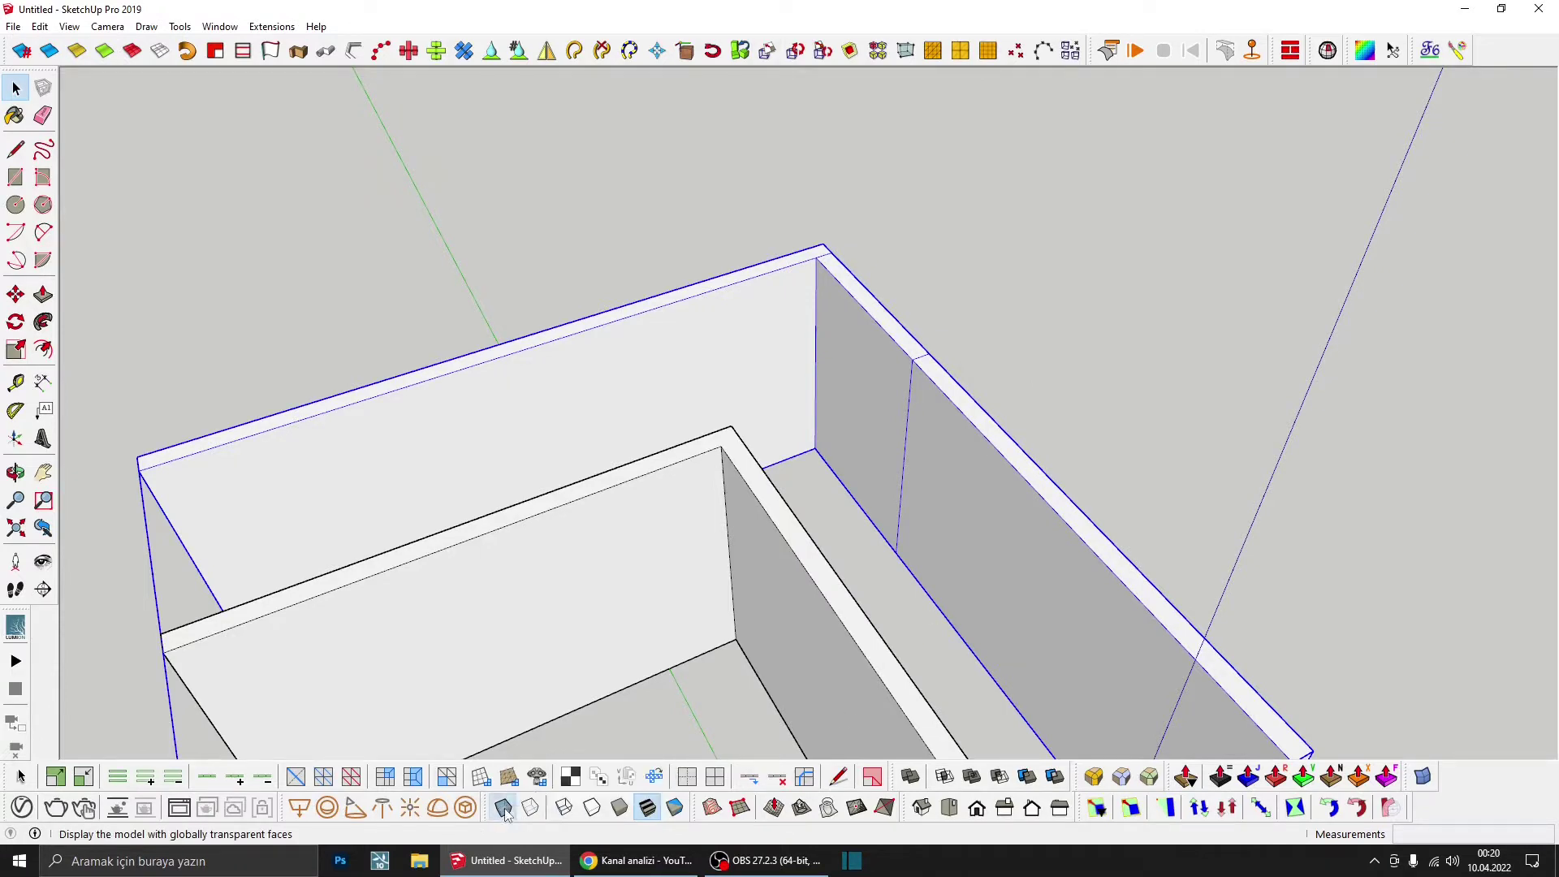
pyautogui.scroll(-1, 913, 428)
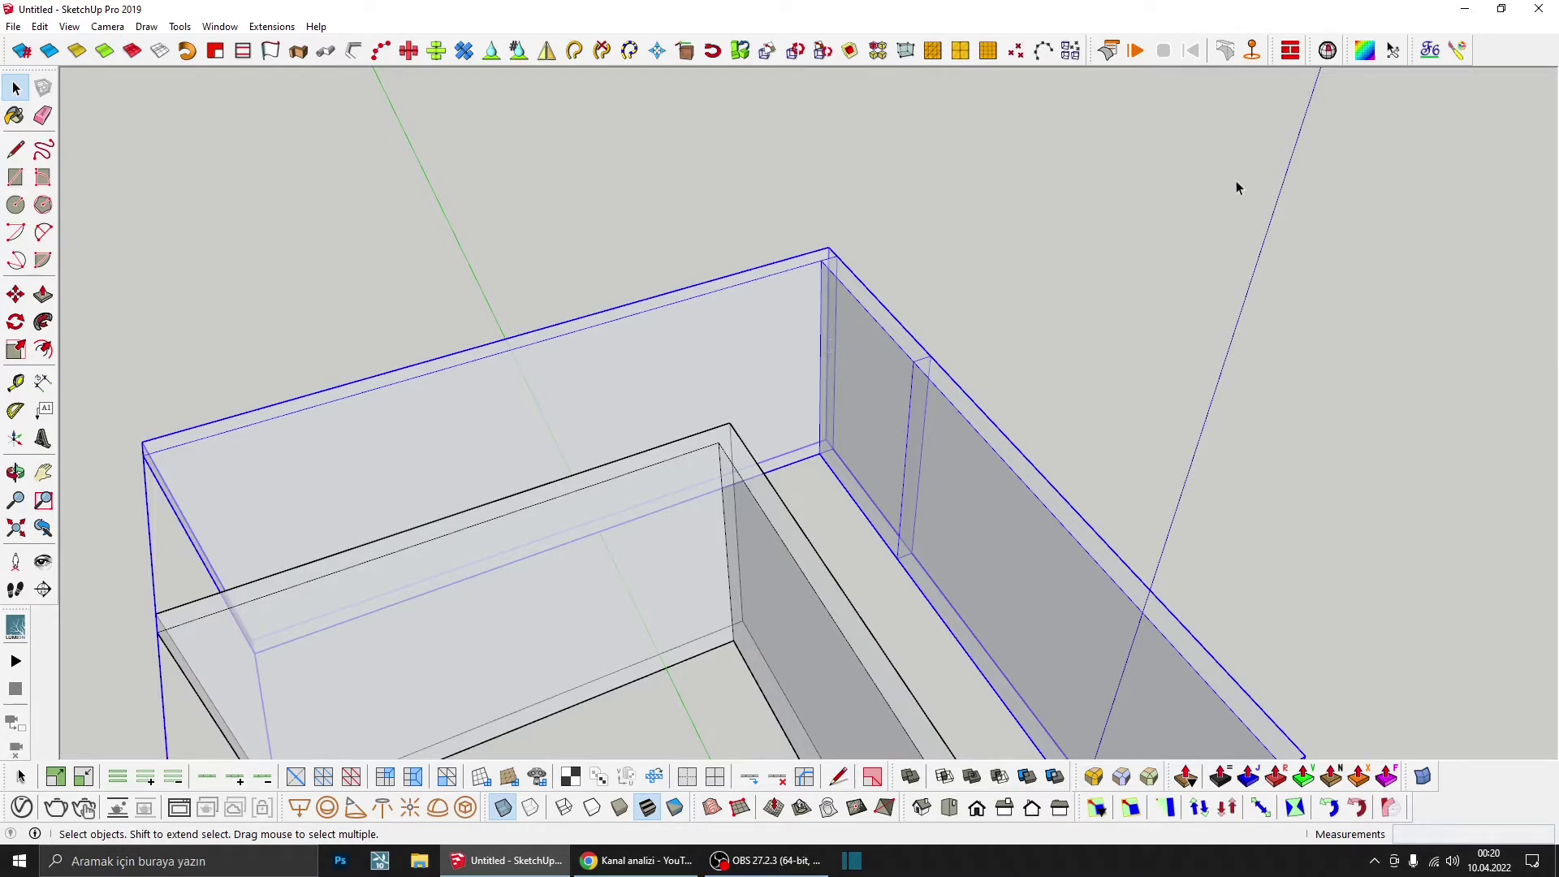
pyautogui.click(1290, 50)
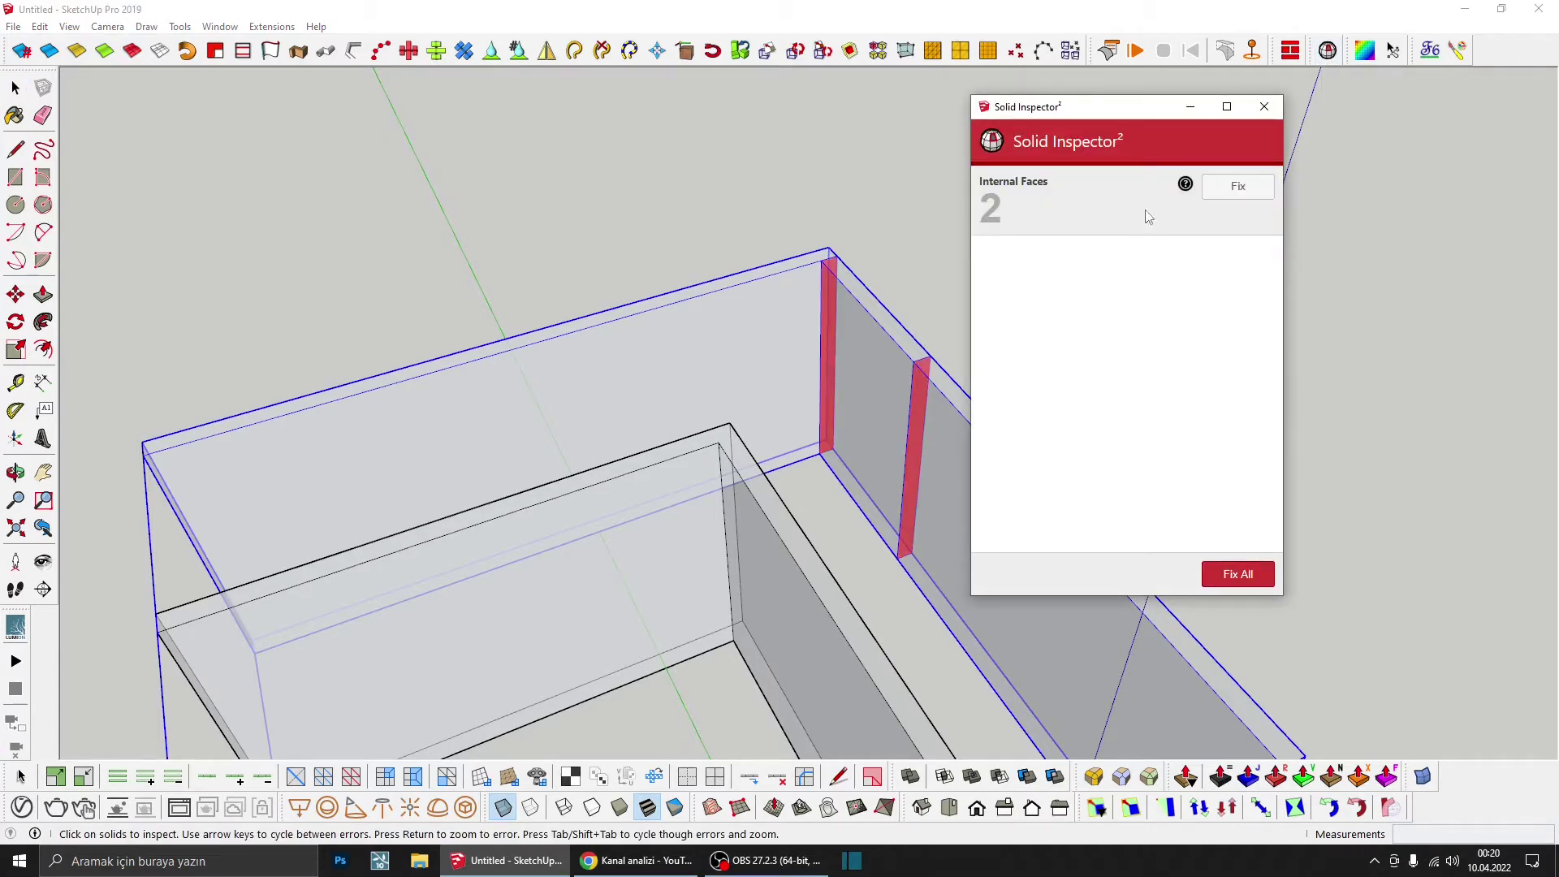
pyautogui.click(1231, 189)
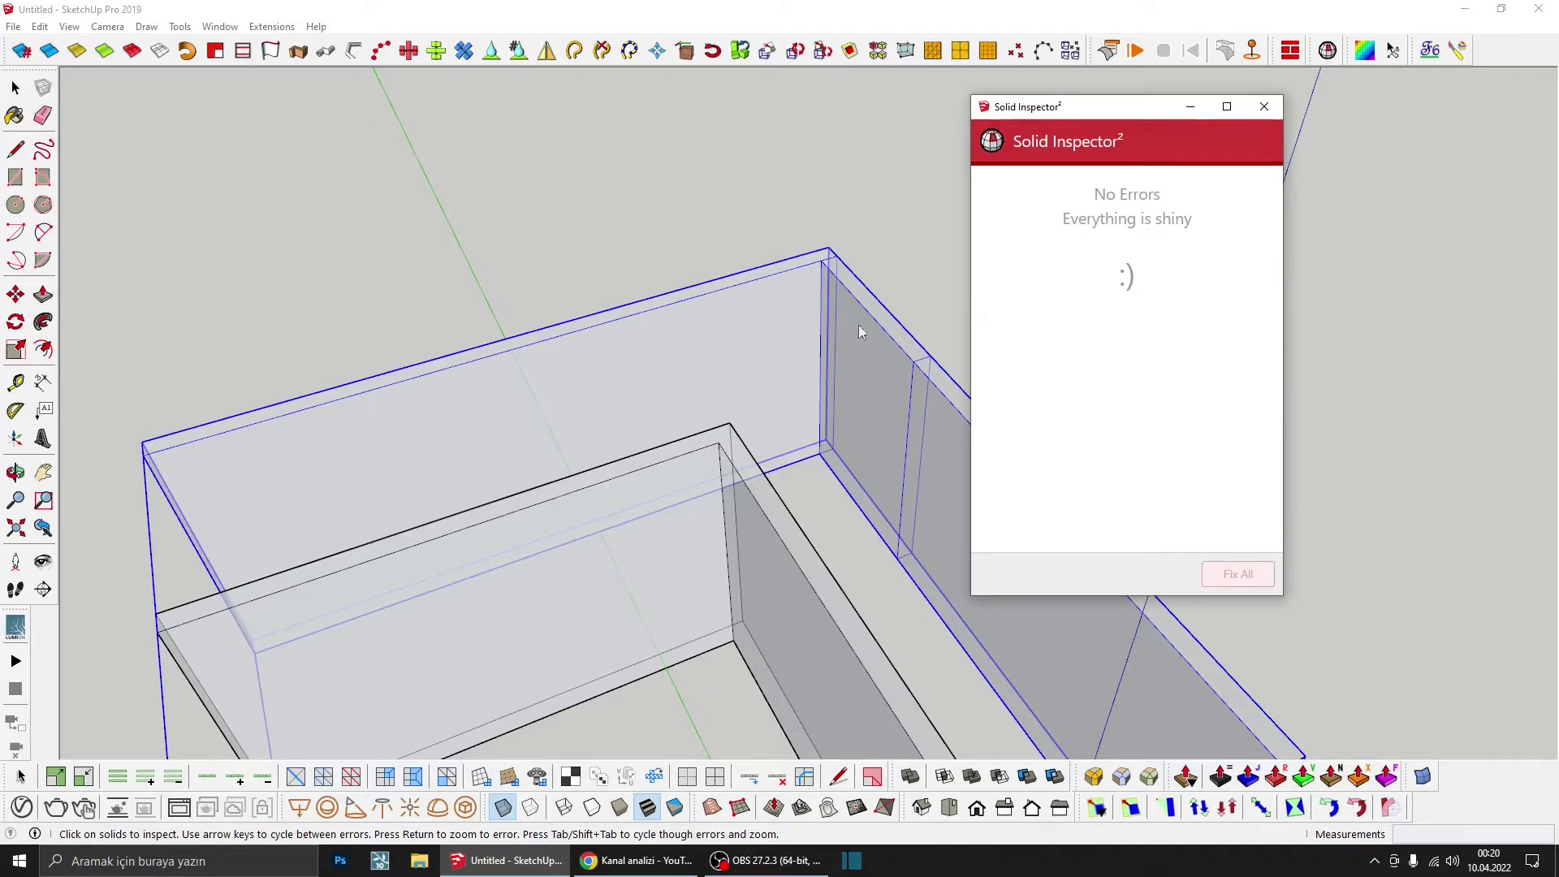
pyautogui.click(1265, 107)
# Step: With X-Ray off, run CleanUp³ on the outer wall group, removing 7 edges and 7 faces
pyautogui.moveTo(1221, 114)
pyautogui.mouseDown(button='middle')
pyautogui.moveTo(1089, 289)
pyautogui.moveTo(832, 349)
pyautogui.moveTo(1032, 323)
pyautogui.moveTo(1011, 335)
pyautogui.mouseUp(button='middle')
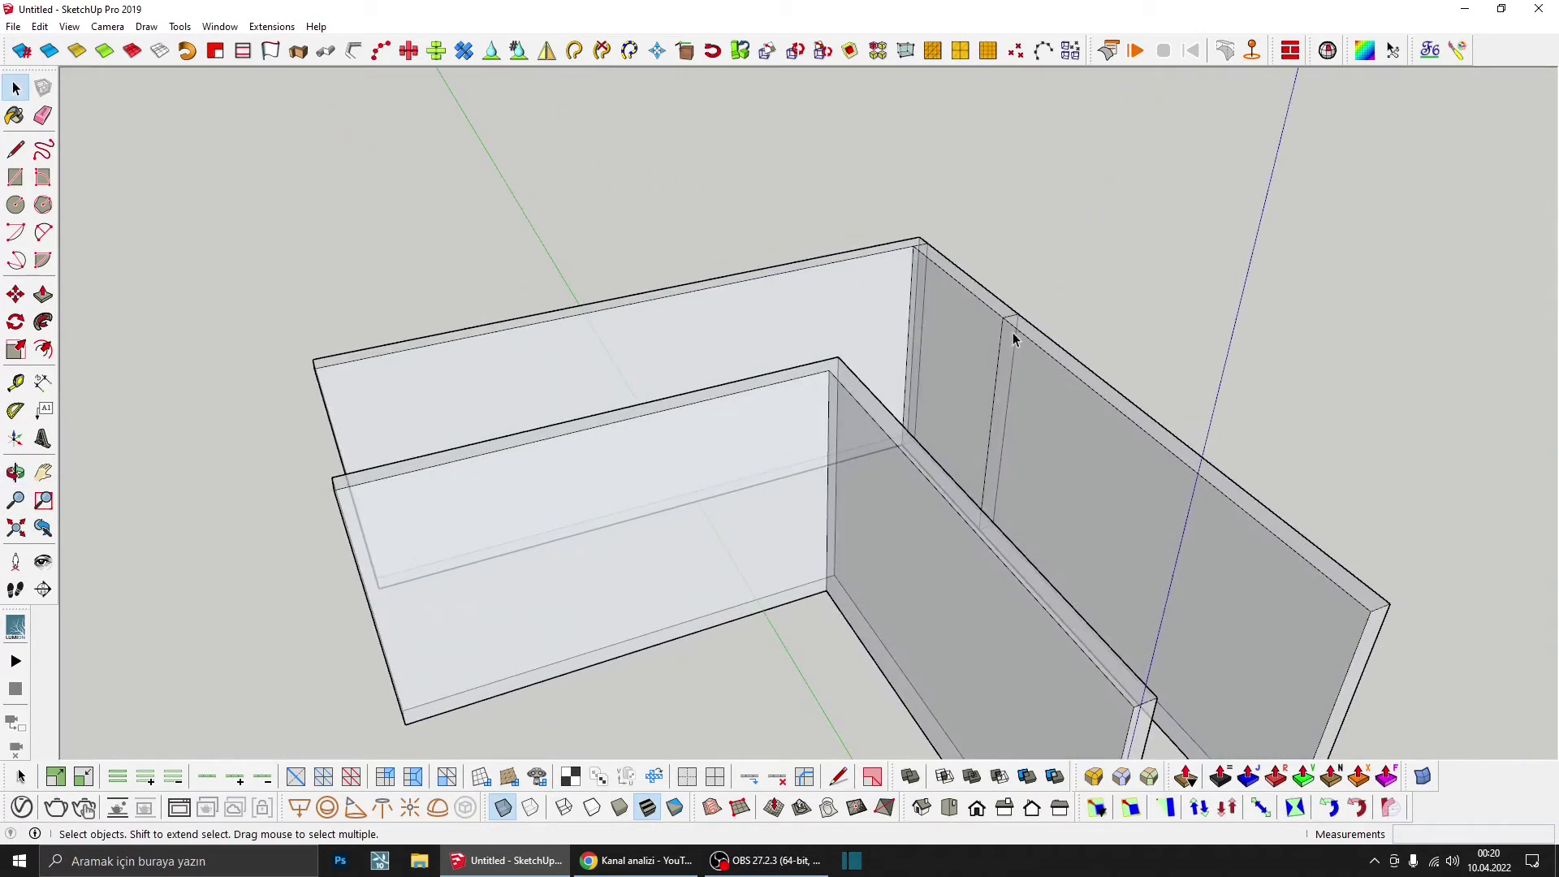
pyautogui.scroll(-2, 1011, 335)
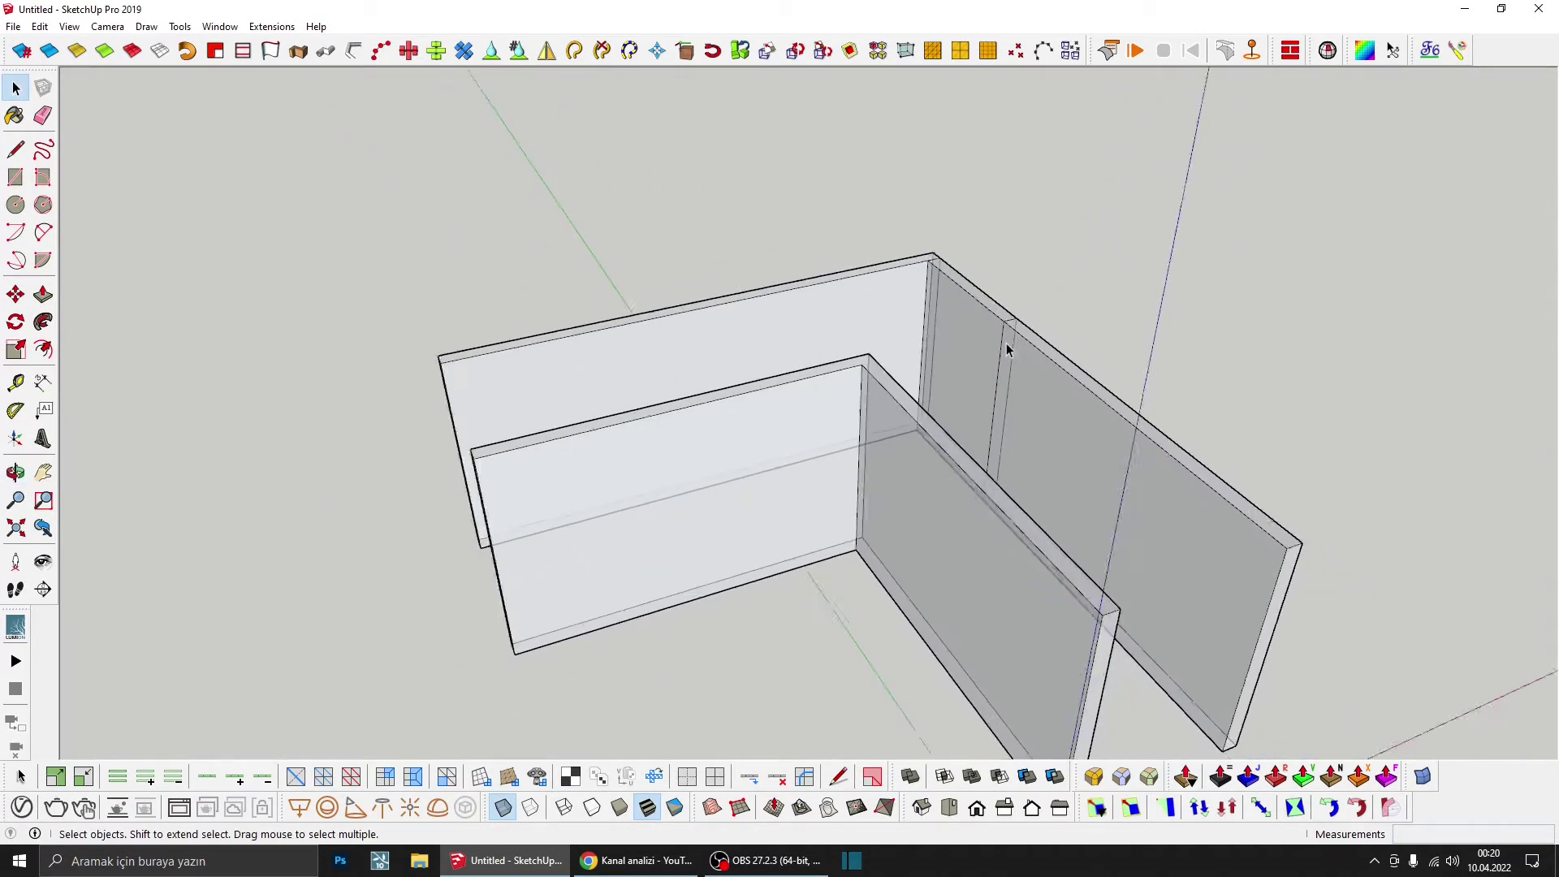
pyautogui.click(503, 807)
pyautogui.click(1034, 375)
pyautogui.moveTo(1034, 375); pyautogui.dragTo(1011, 382, button='middle')
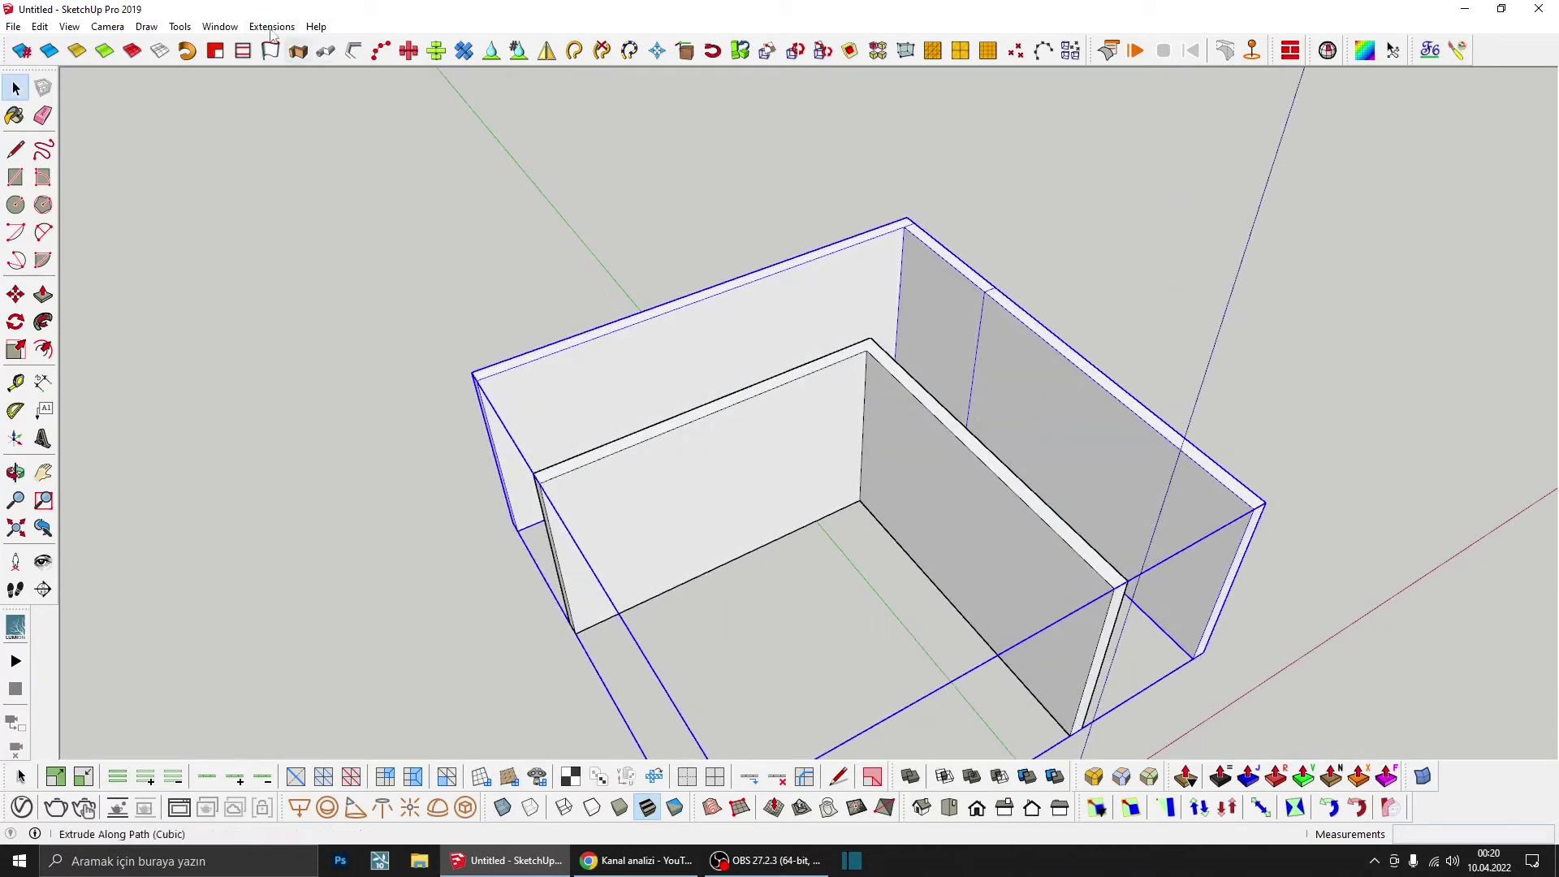
pyautogui.click(272, 26)
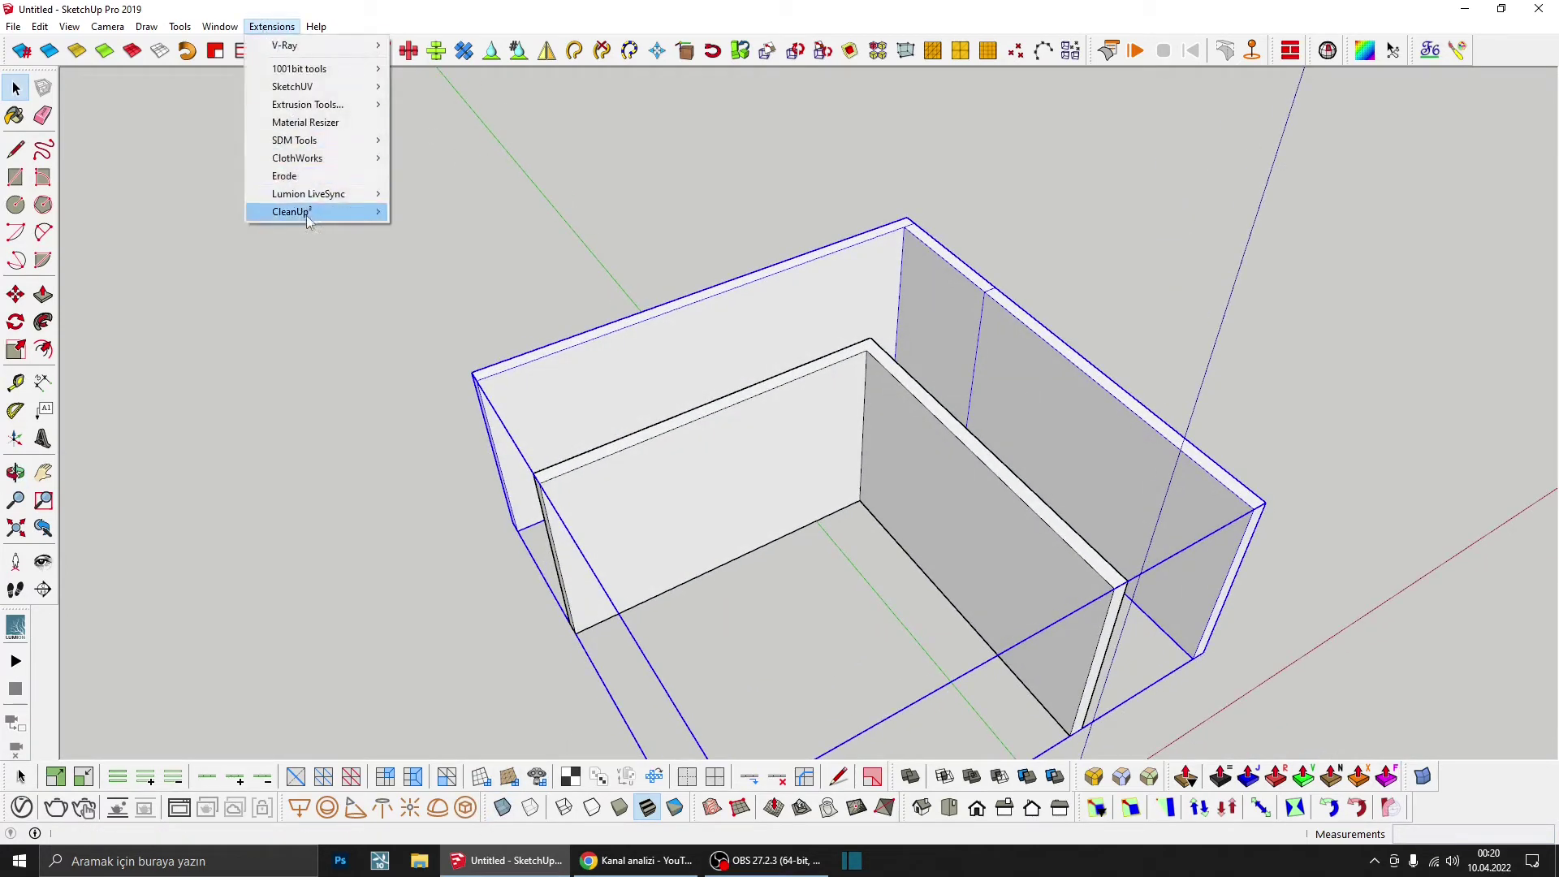
pyautogui.moveTo(292, 212)
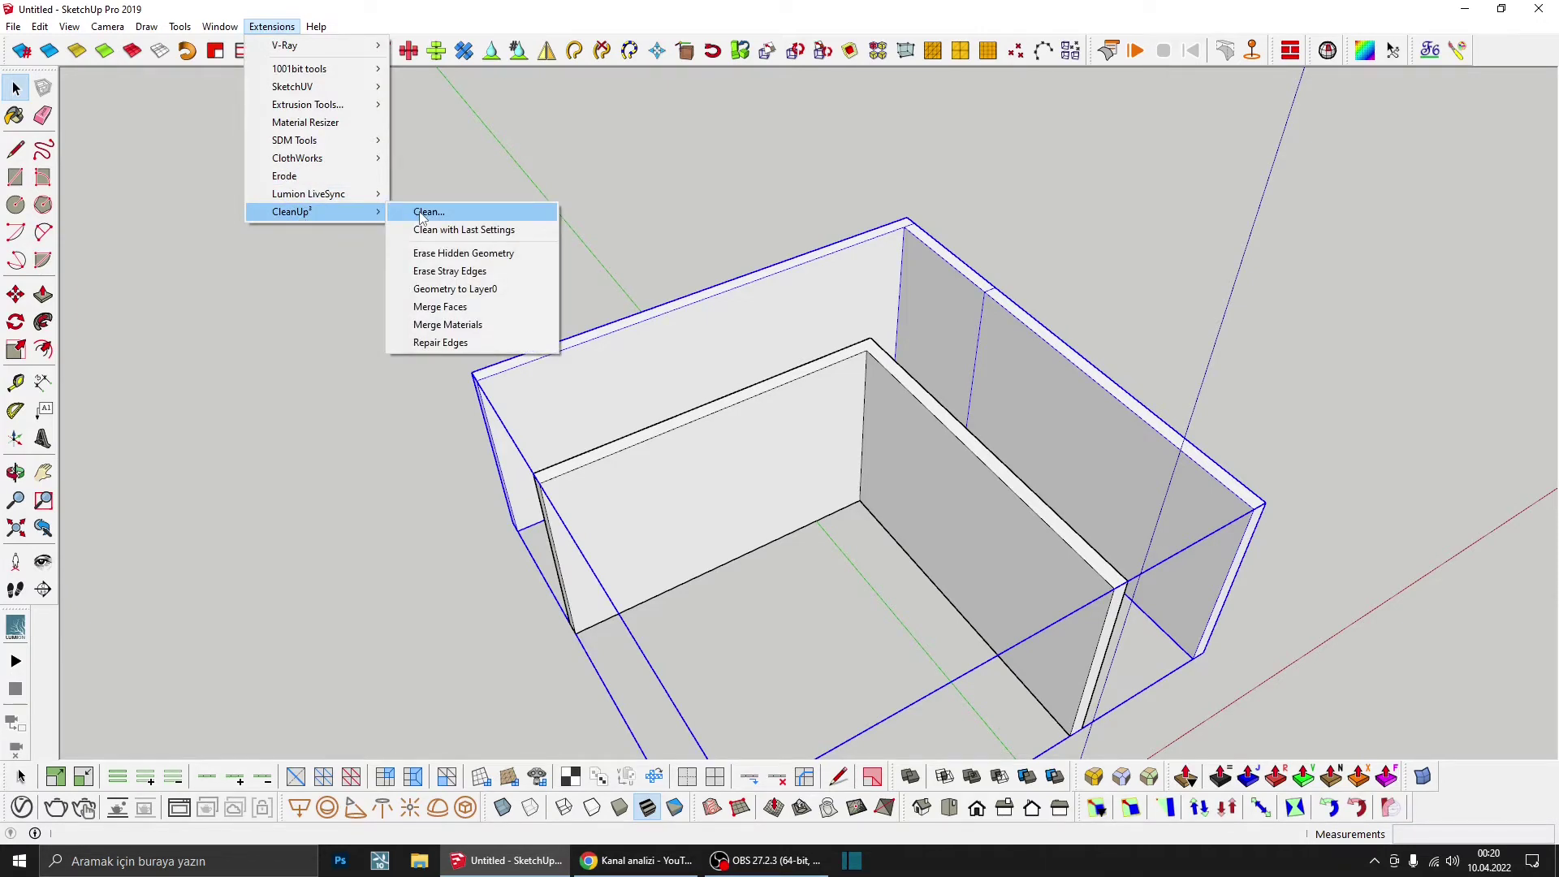
pyautogui.click(420, 212)
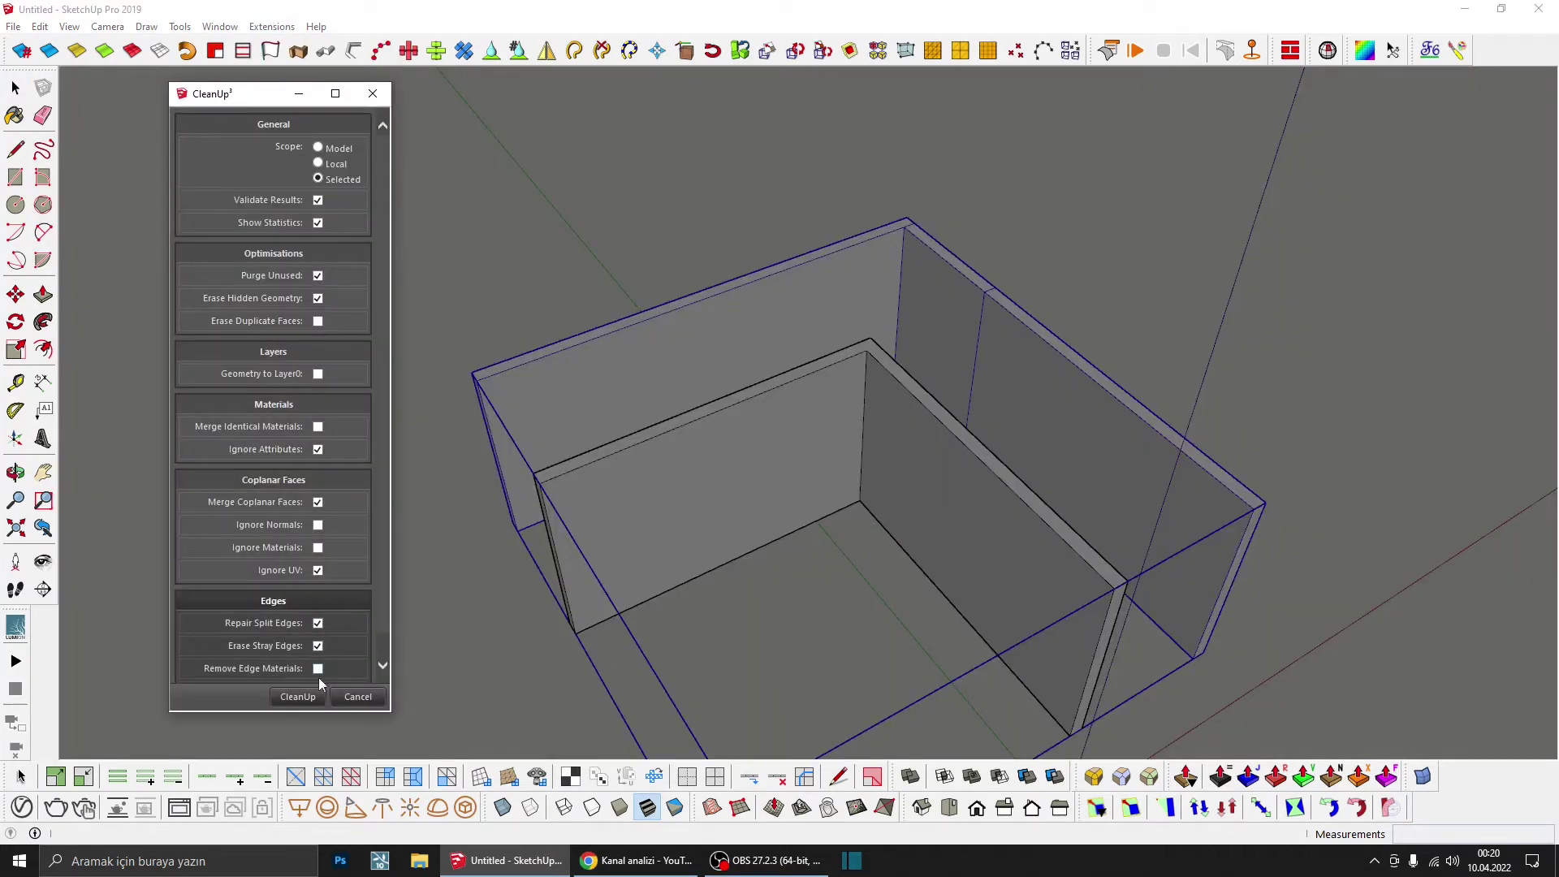
pyautogui.click(309, 699)
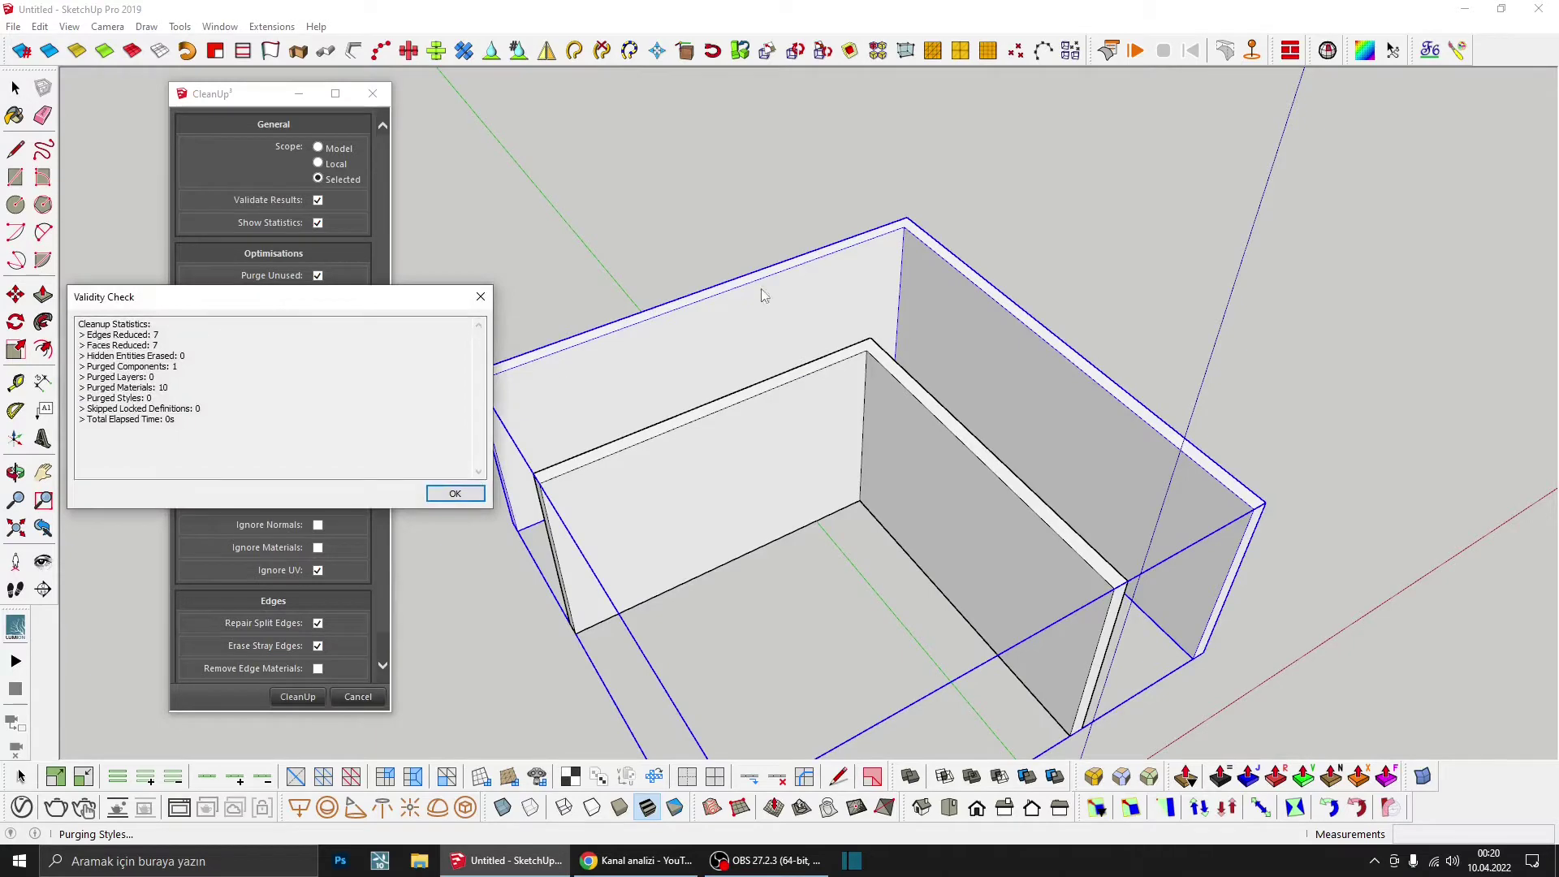
pyautogui.click(445, 494)
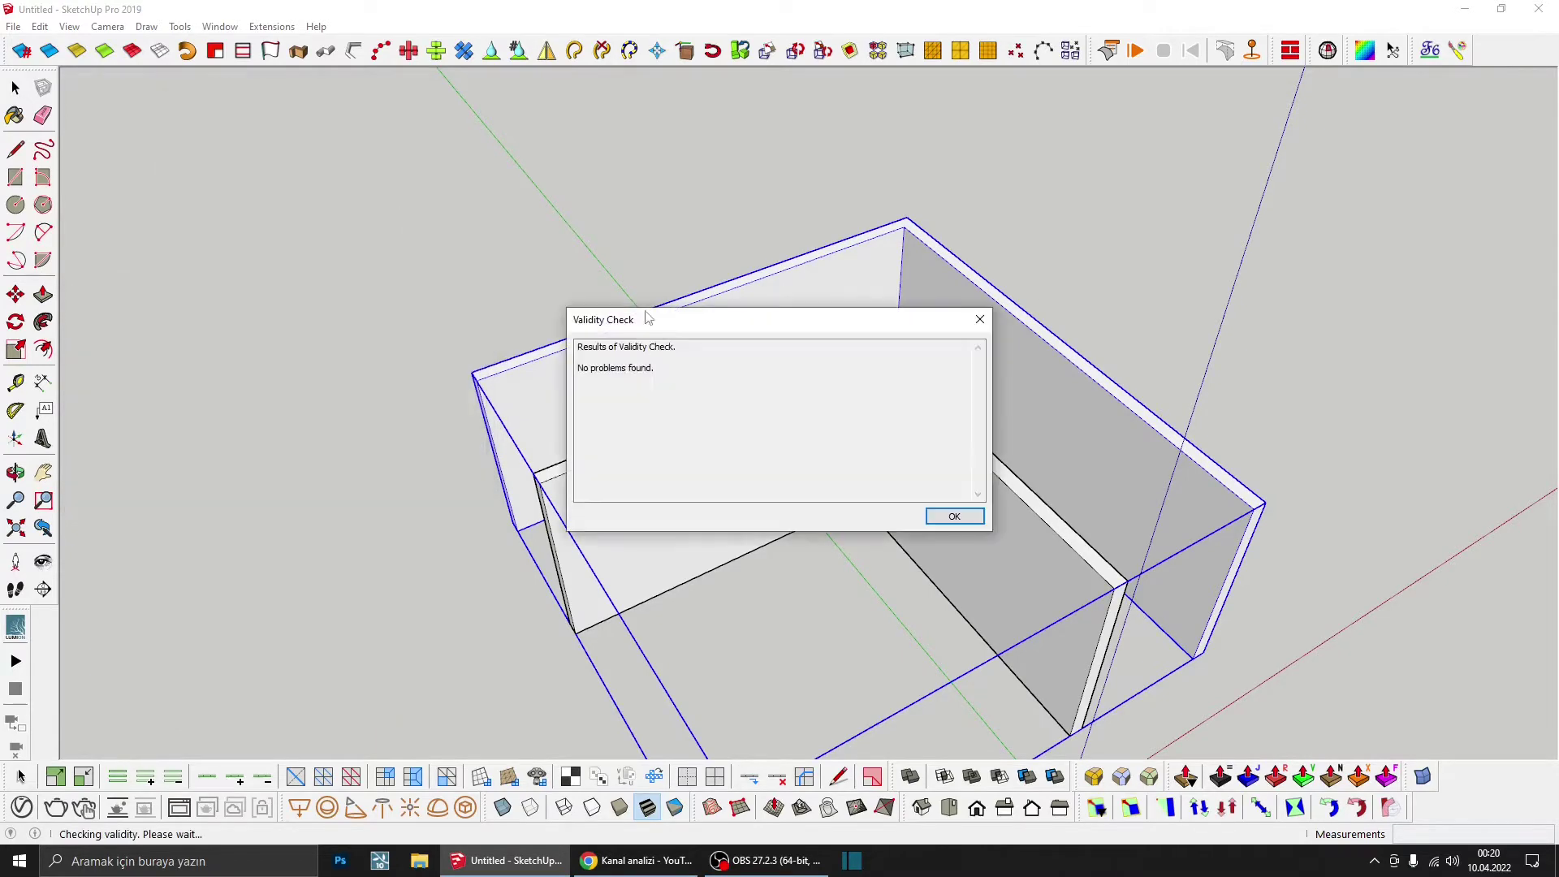
pyautogui.click(955, 517)
pyautogui.scroll(-3, 946, 487)
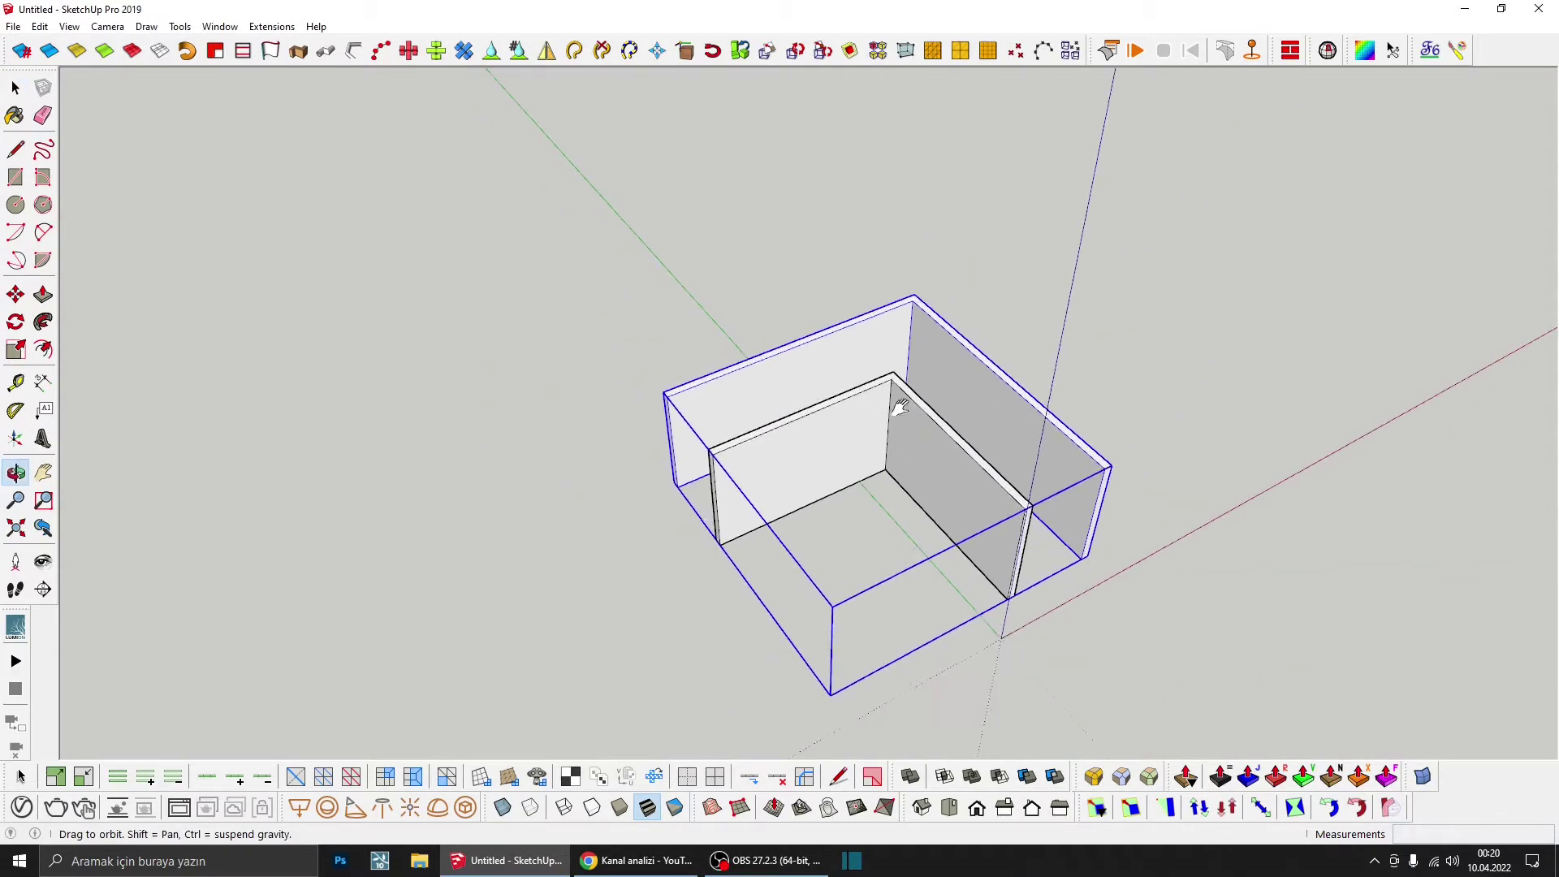
pyautogui.moveTo(891, 401)
pyautogui.mouseDown(button='middle')
pyautogui.moveTo(544, 257)
pyautogui.moveTo(580, 410)
pyautogui.mouseUp(button='middle')
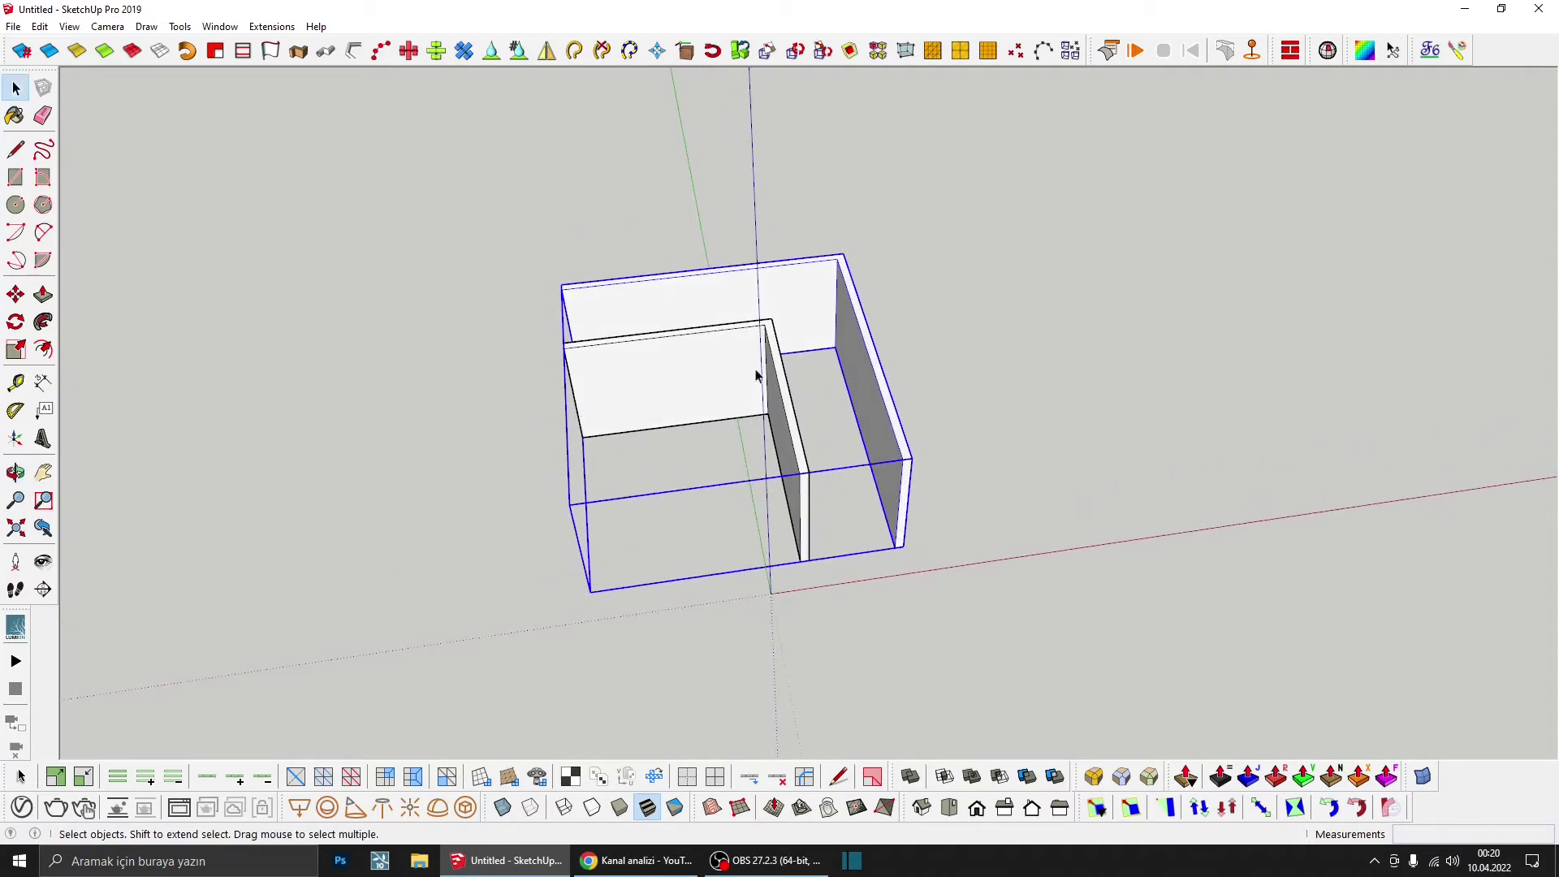
# Step: Draw a rectangle across the outer wall tops
pyautogui.moveTo(755, 375)
pyautogui.mouseDown(button='middle')
pyautogui.moveTo(801, 352)
pyautogui.moveTo(807, 230)
pyautogui.mouseUp(button='middle')
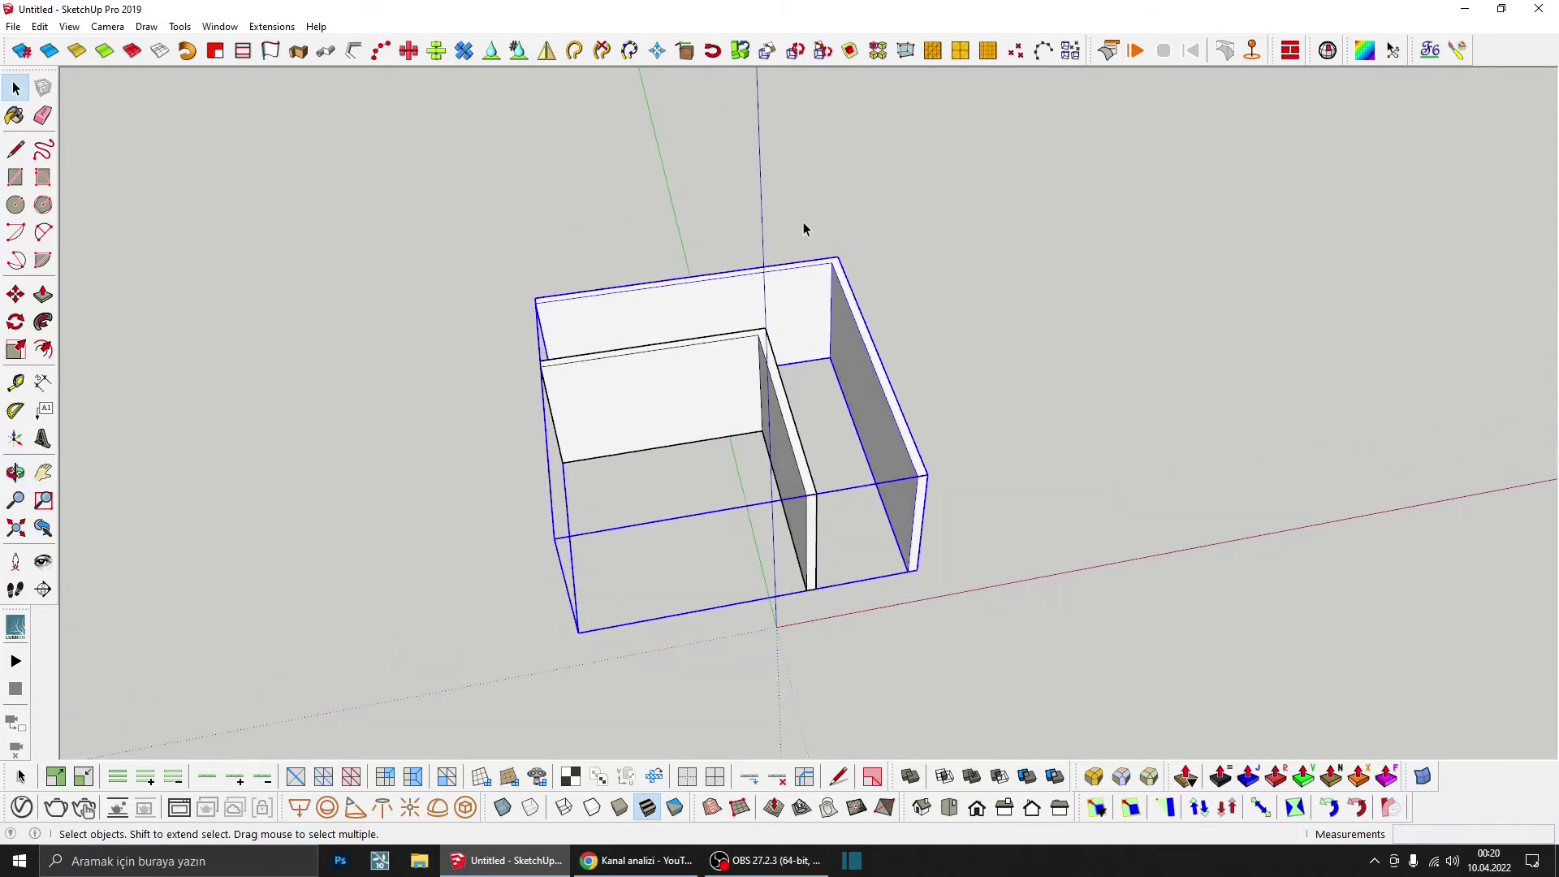
pyautogui.click(16, 177)
pyautogui.scroll(3, 794, 462)
pyautogui.scroll(2, 904, 533)
pyautogui.click(902, 538)
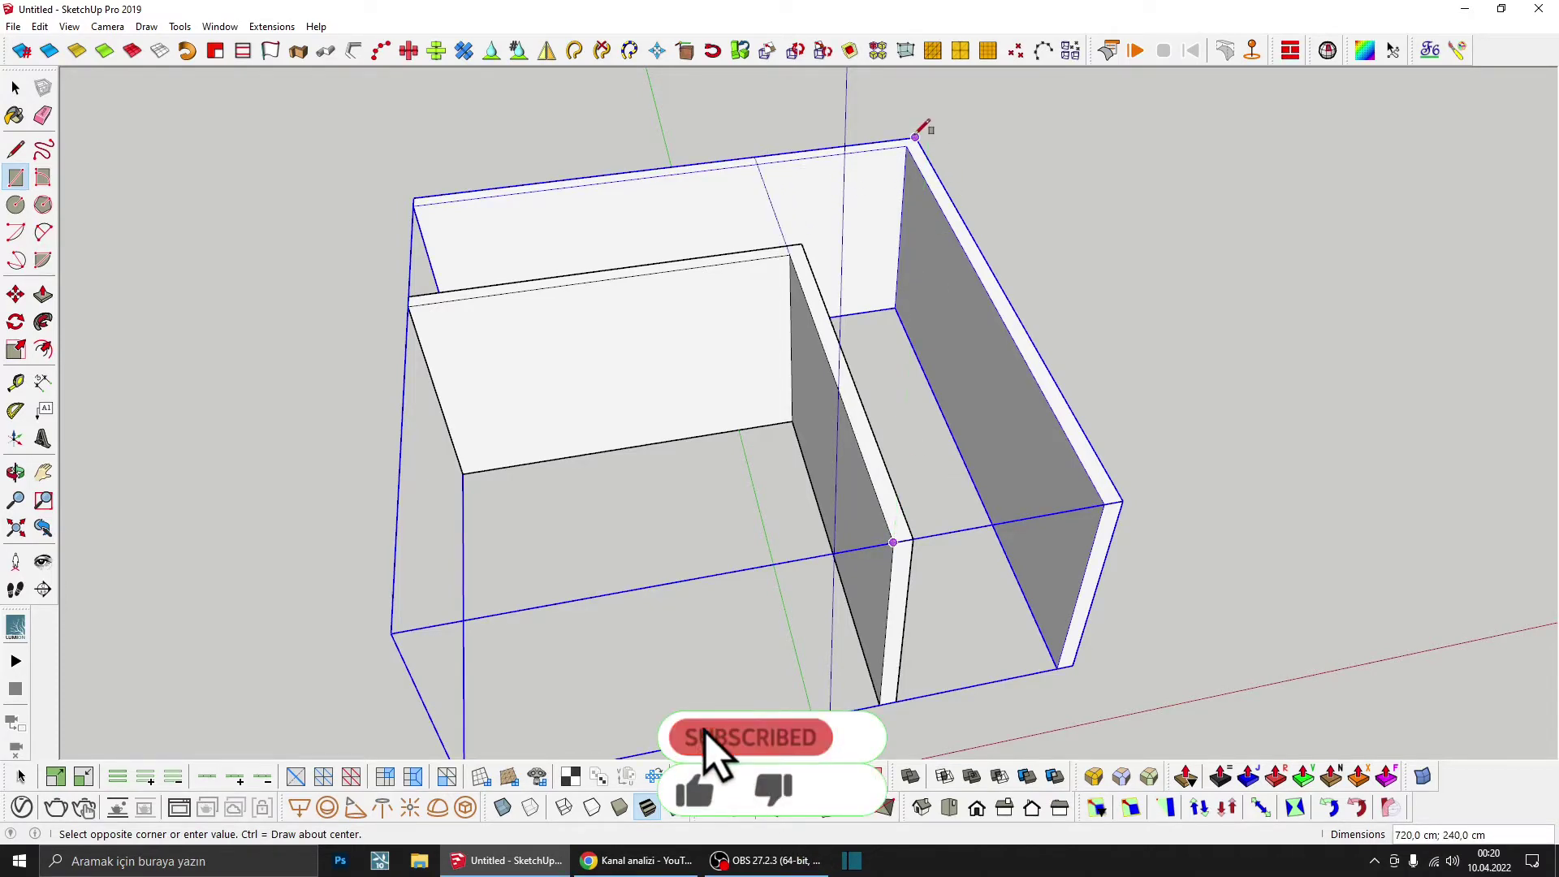
pyautogui.click(916, 136)
pyautogui.scroll(-3, 835, 191)
pyautogui.scroll(2, 498, 289)
pyautogui.scroll(4, 581, 261)
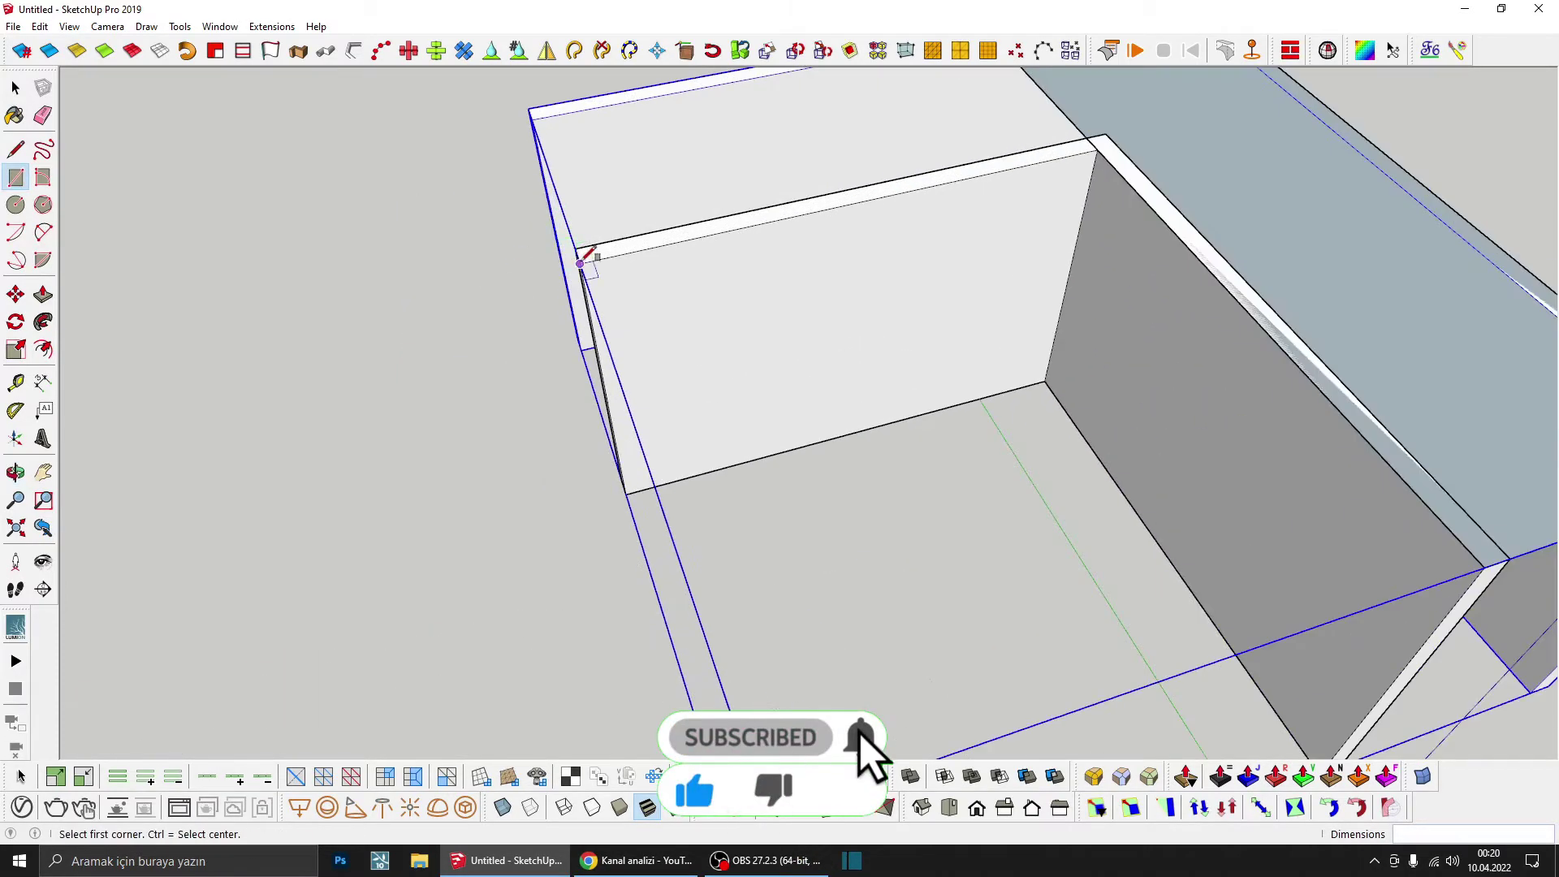
# Step: Add a second rectangle over the inner wall top and erase the dividing edges into one L-shaped face
pyautogui.click(580, 262)
pyautogui.scroll(-4, 583, 264)
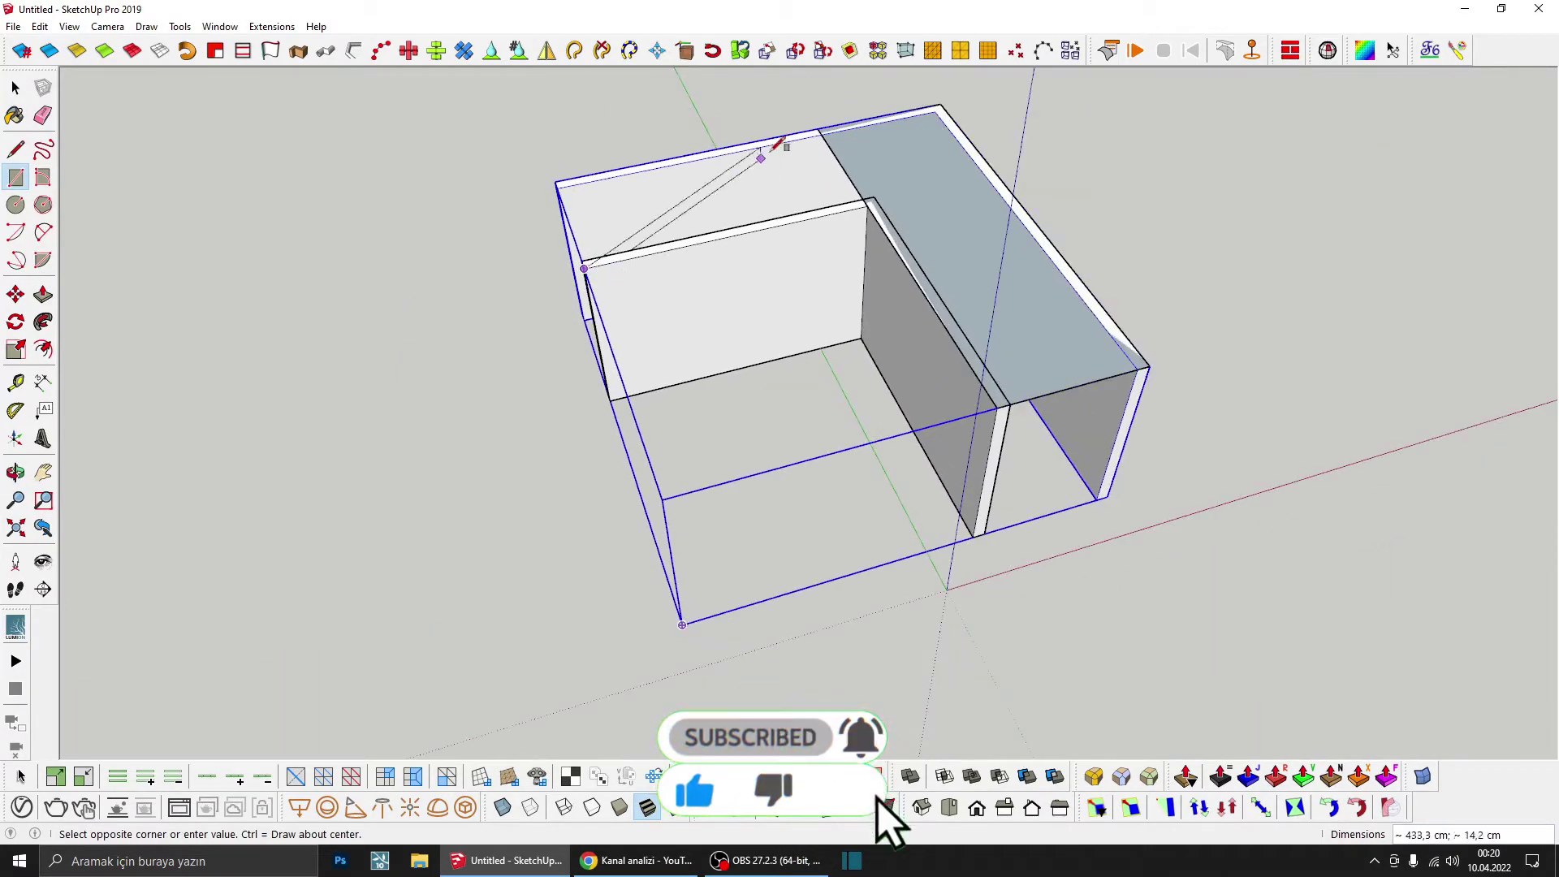
pyautogui.click(819, 127)
pyautogui.scroll(3, 861, 146)
pyautogui.press('e')
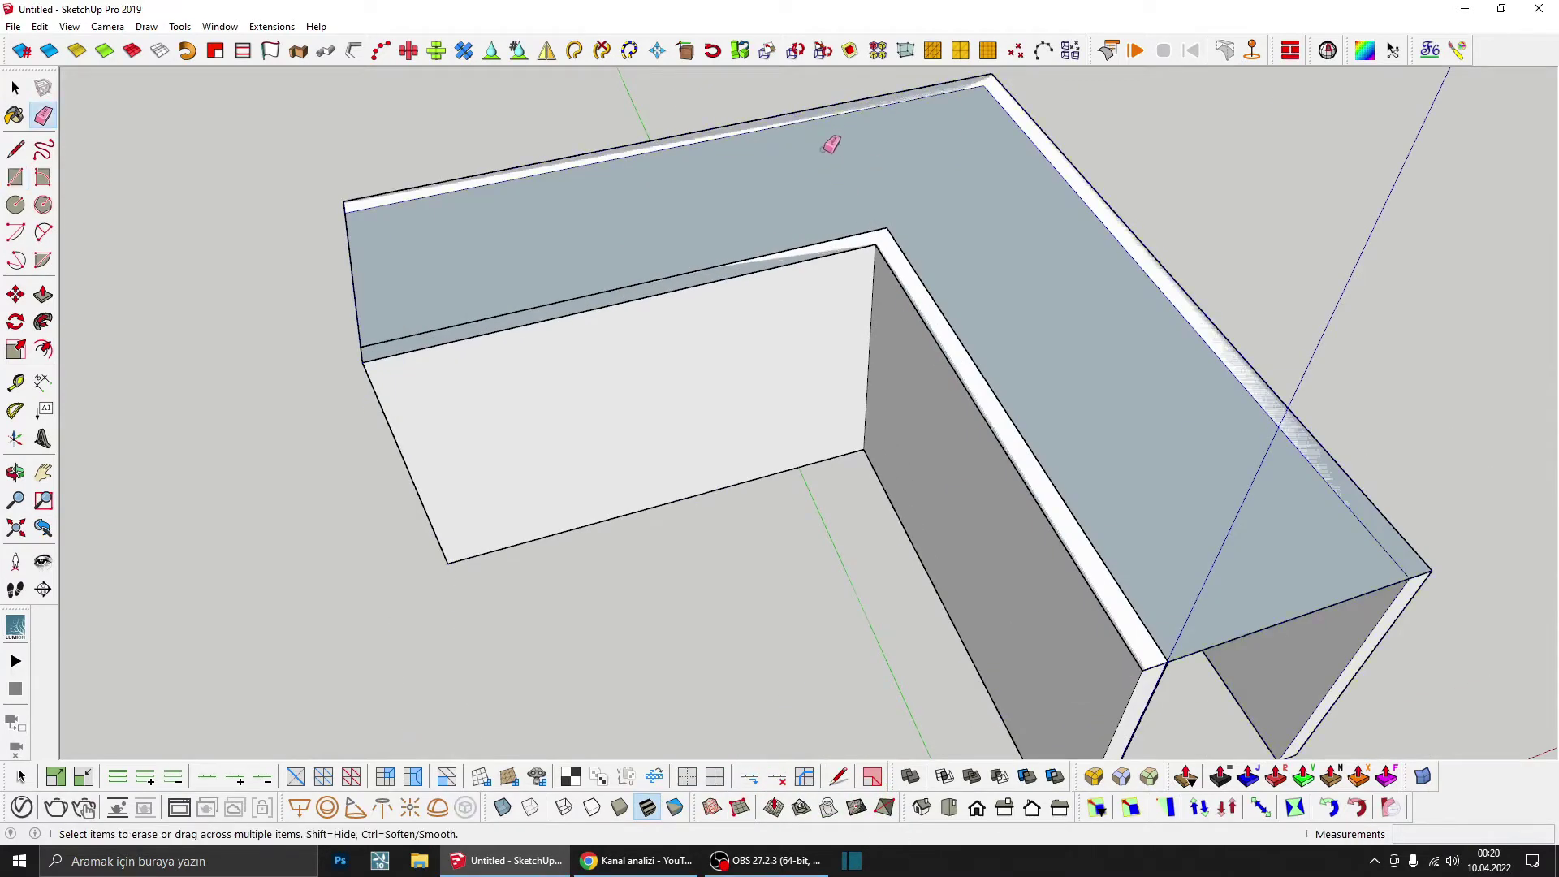
pyautogui.scroll(-4, 831, 145)
# Step: Pull the L-shaped top face up 20 cm into a roof slab
pyautogui.press('p')
pyautogui.click(1048, 347)
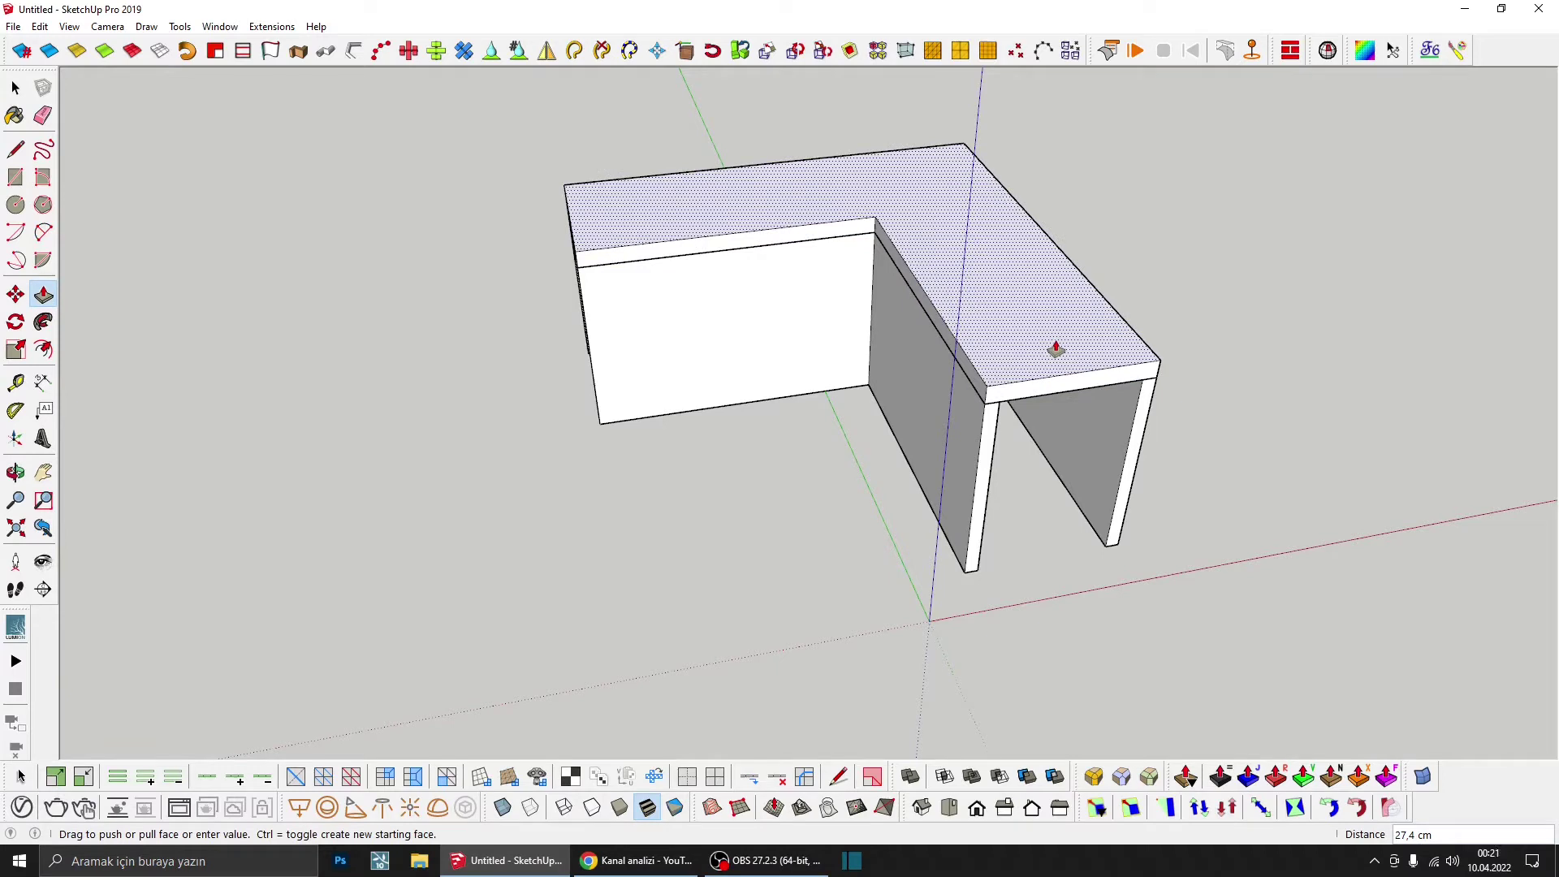
pyautogui.press('Return')
pyautogui.press('space')
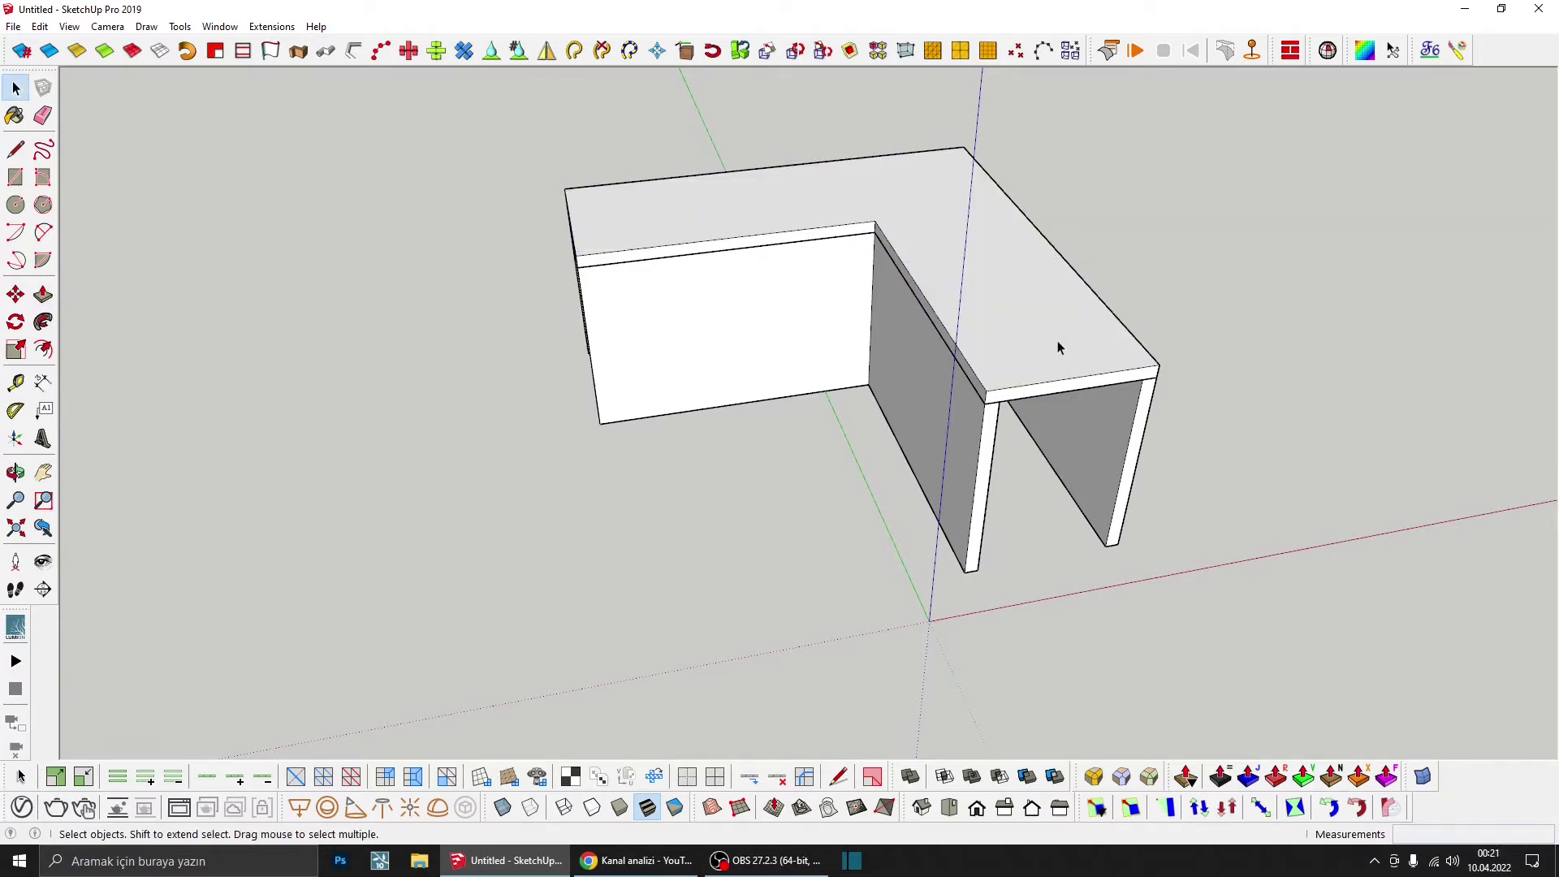
# Step: Make the L-shaped roof slab a group
pyautogui.doubleClick(1058, 346)
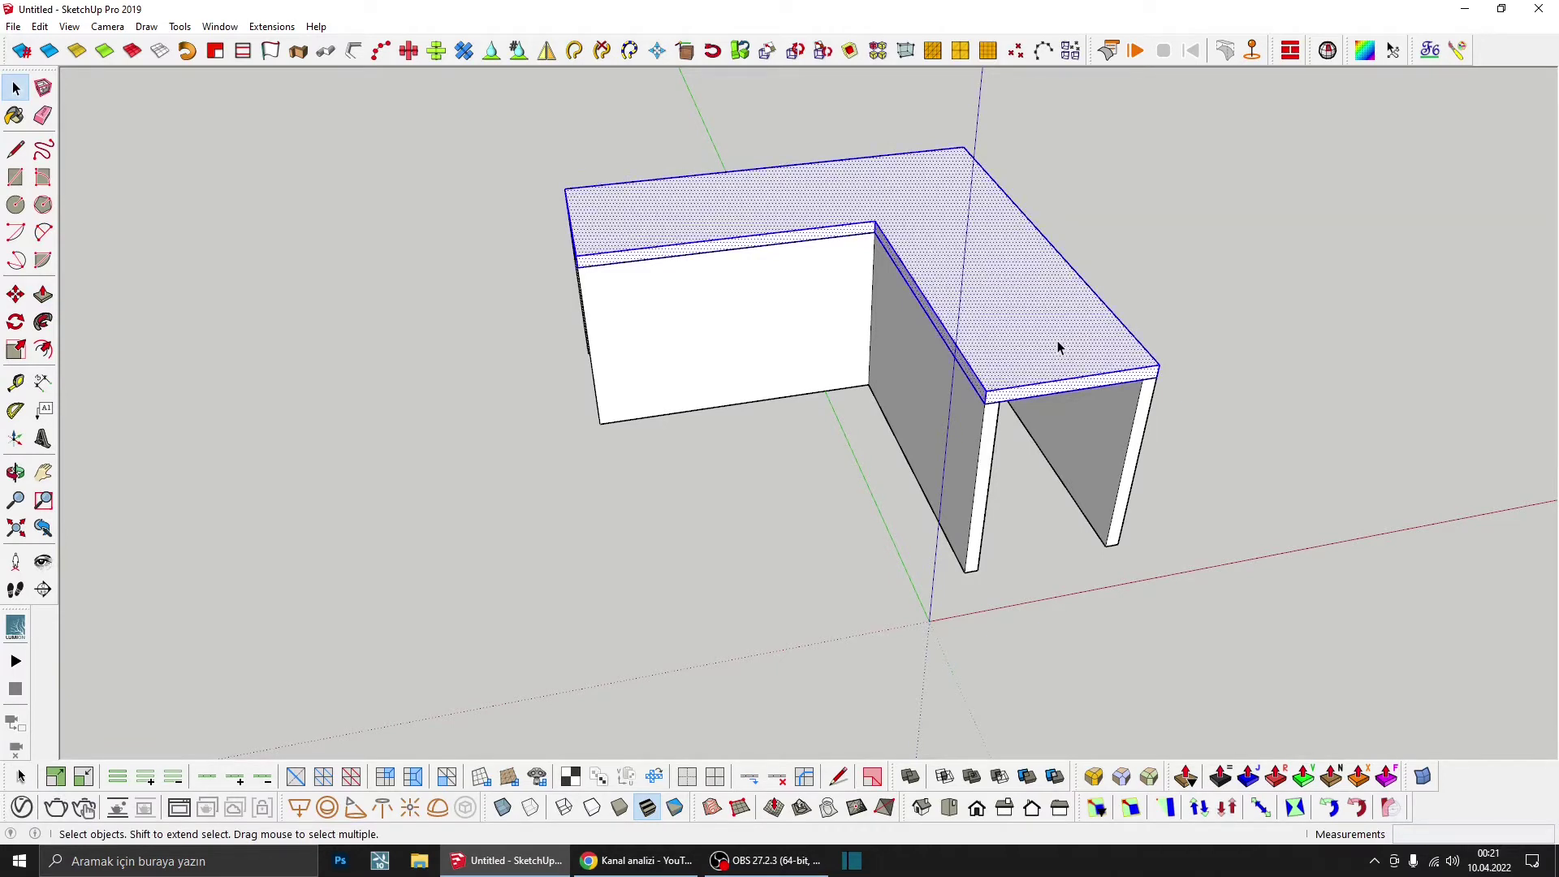
pyautogui.rightClick(1023, 314)
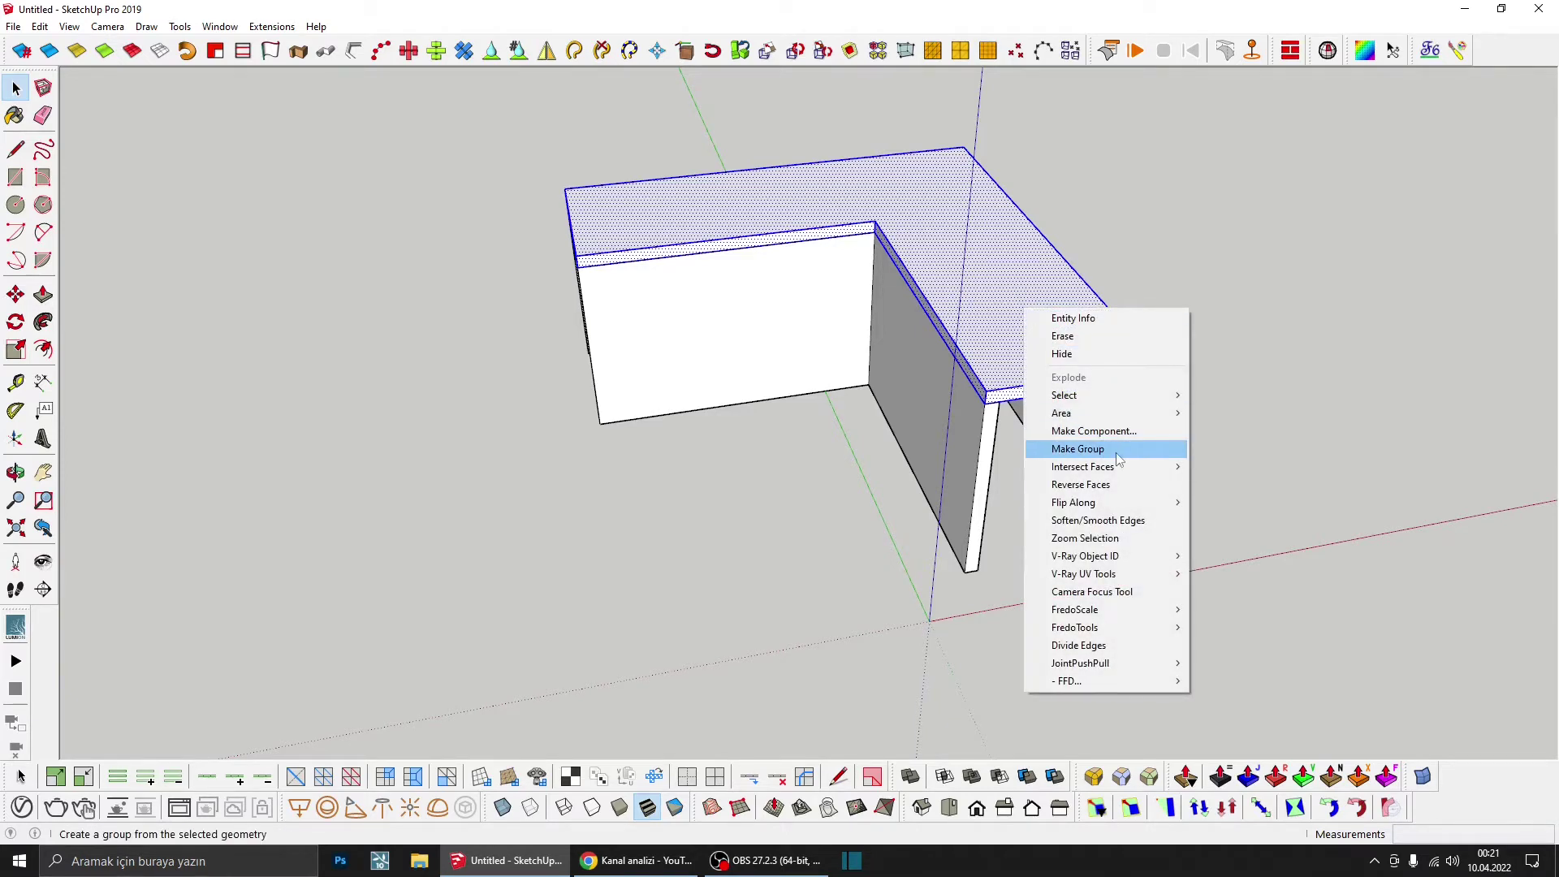
pyautogui.click(1071, 449)
pyautogui.scroll(-1, 1067, 347)
# Step: Copy the roof slab 320 cm down as the tunnel floor
pyautogui.moveTo(1050, 329); pyautogui.dragTo(1145, 372, button='middle')
pyautogui.press('m')
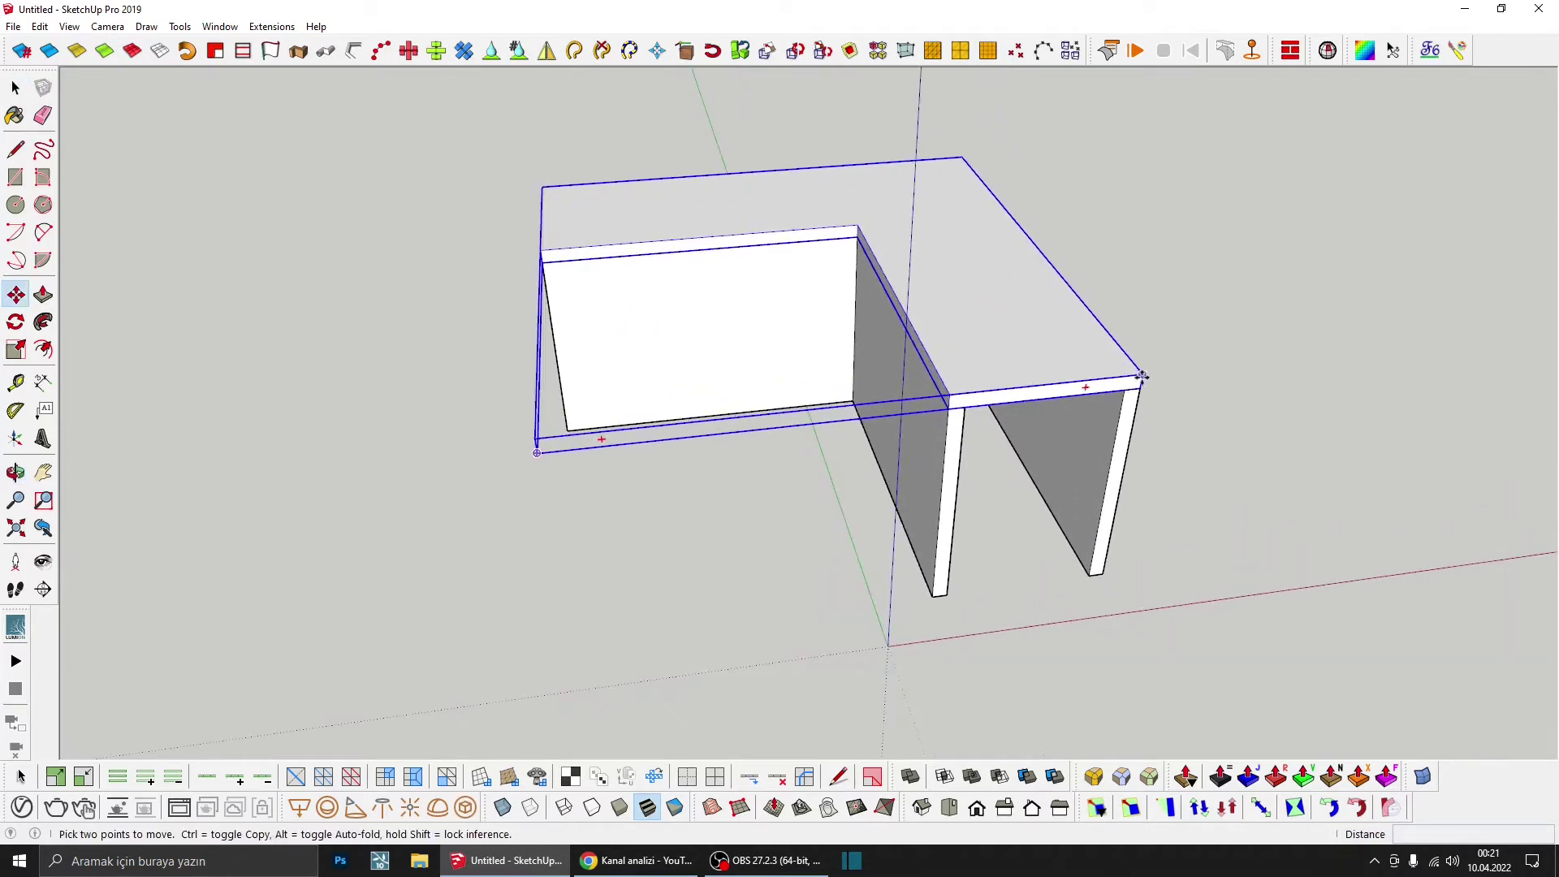
pyautogui.click(1145, 373)
pyautogui.press('ctrl')
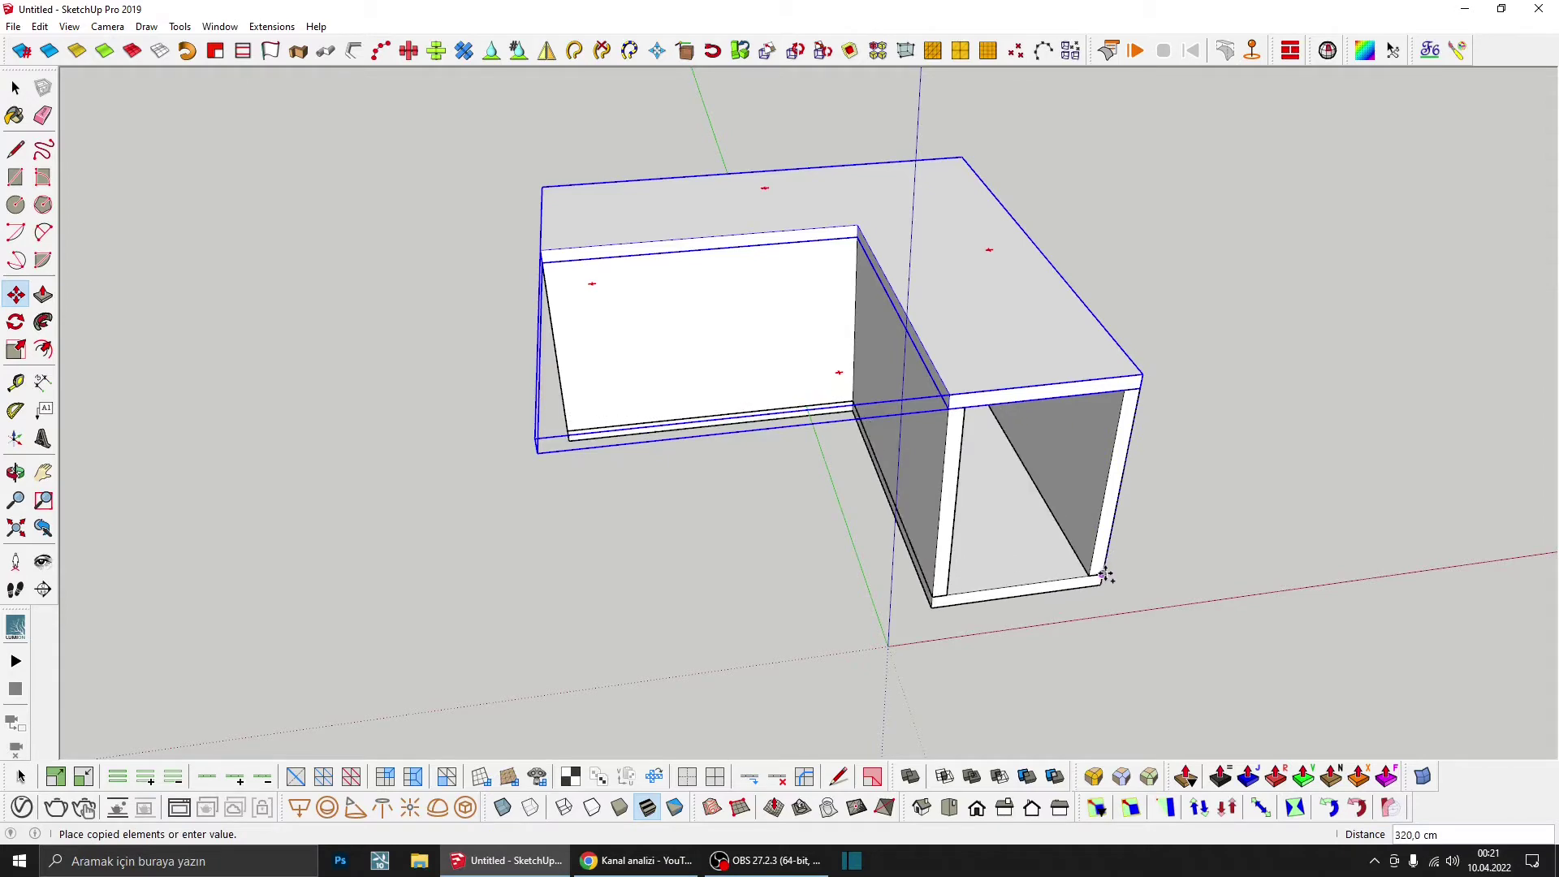
pyautogui.click(1101, 578)
pyautogui.moveTo(1075, 462); pyautogui.dragTo(960, 382, button='middle')
pyautogui.press('space')
pyautogui.scroll(2, 835, 484)
pyautogui.scroll(2, 796, 528)
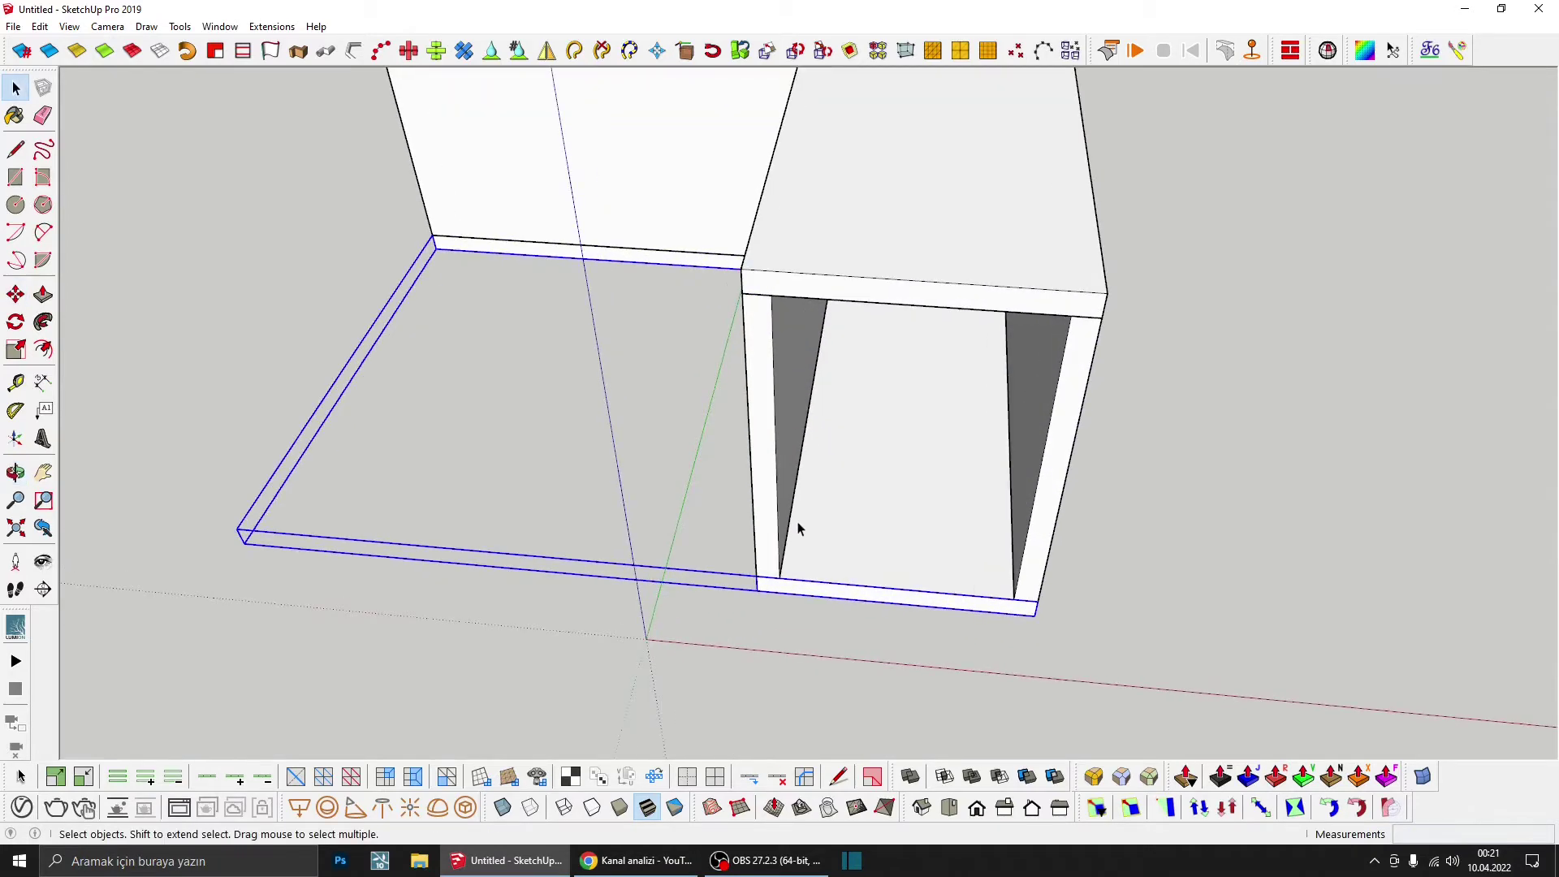
pyautogui.scroll(2, 801, 509)
pyautogui.moveTo(801, 509)
pyautogui.mouseDown(button='middle')
pyautogui.moveTo(883, 529)
pyautogui.moveTo(806, 537)
pyautogui.moveTo(771, 591)
pyautogui.mouseUp(button='middle')
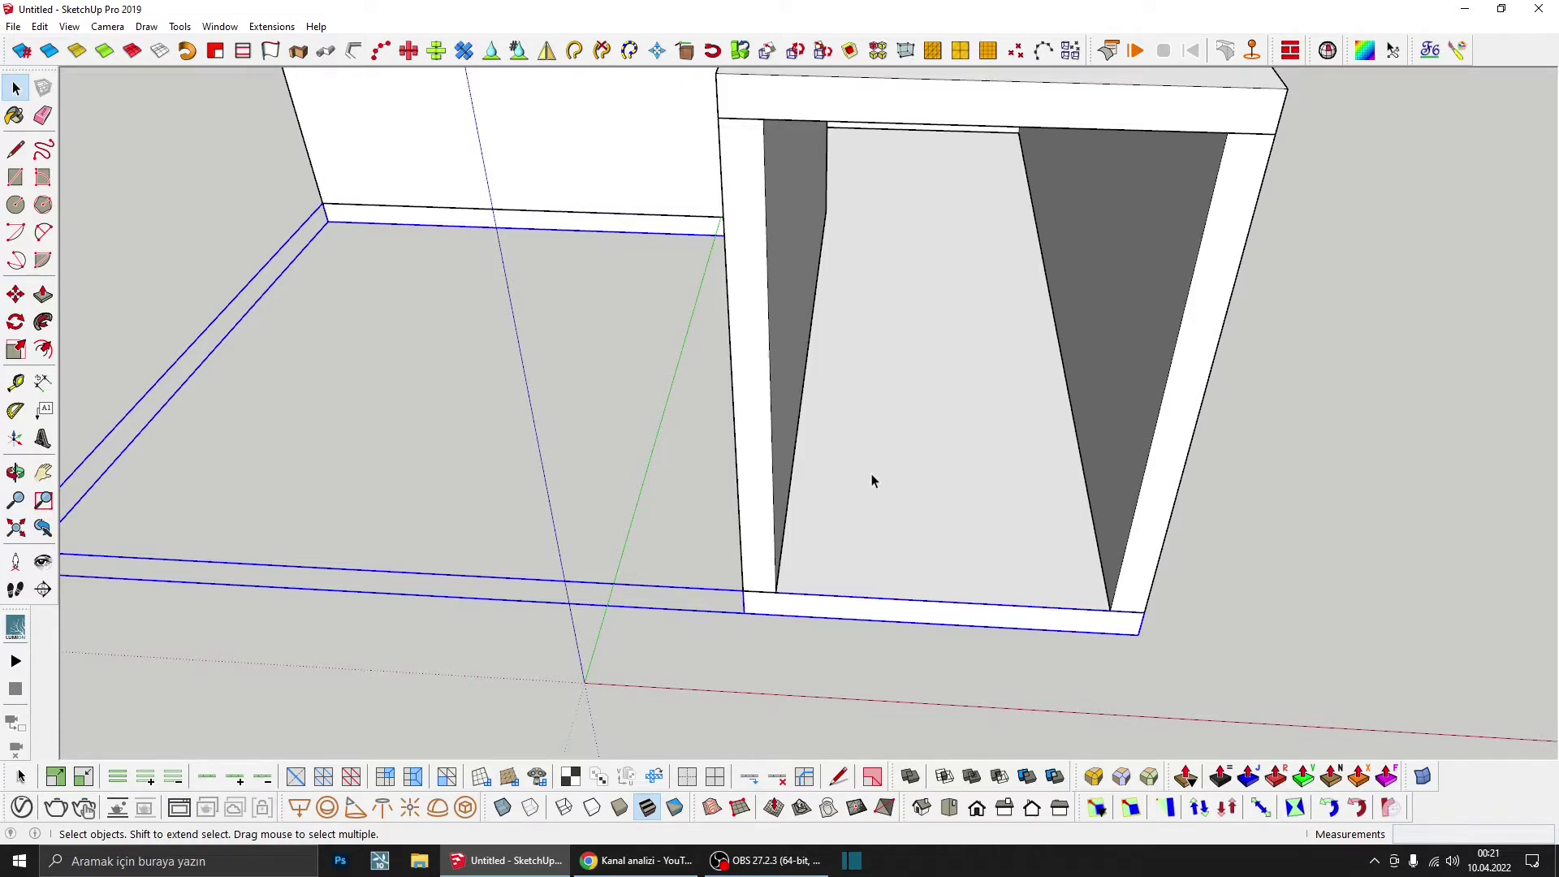
# Step: Edit the floor slab group alone and intersect its L-shaped face with the model
pyautogui.press('Return')
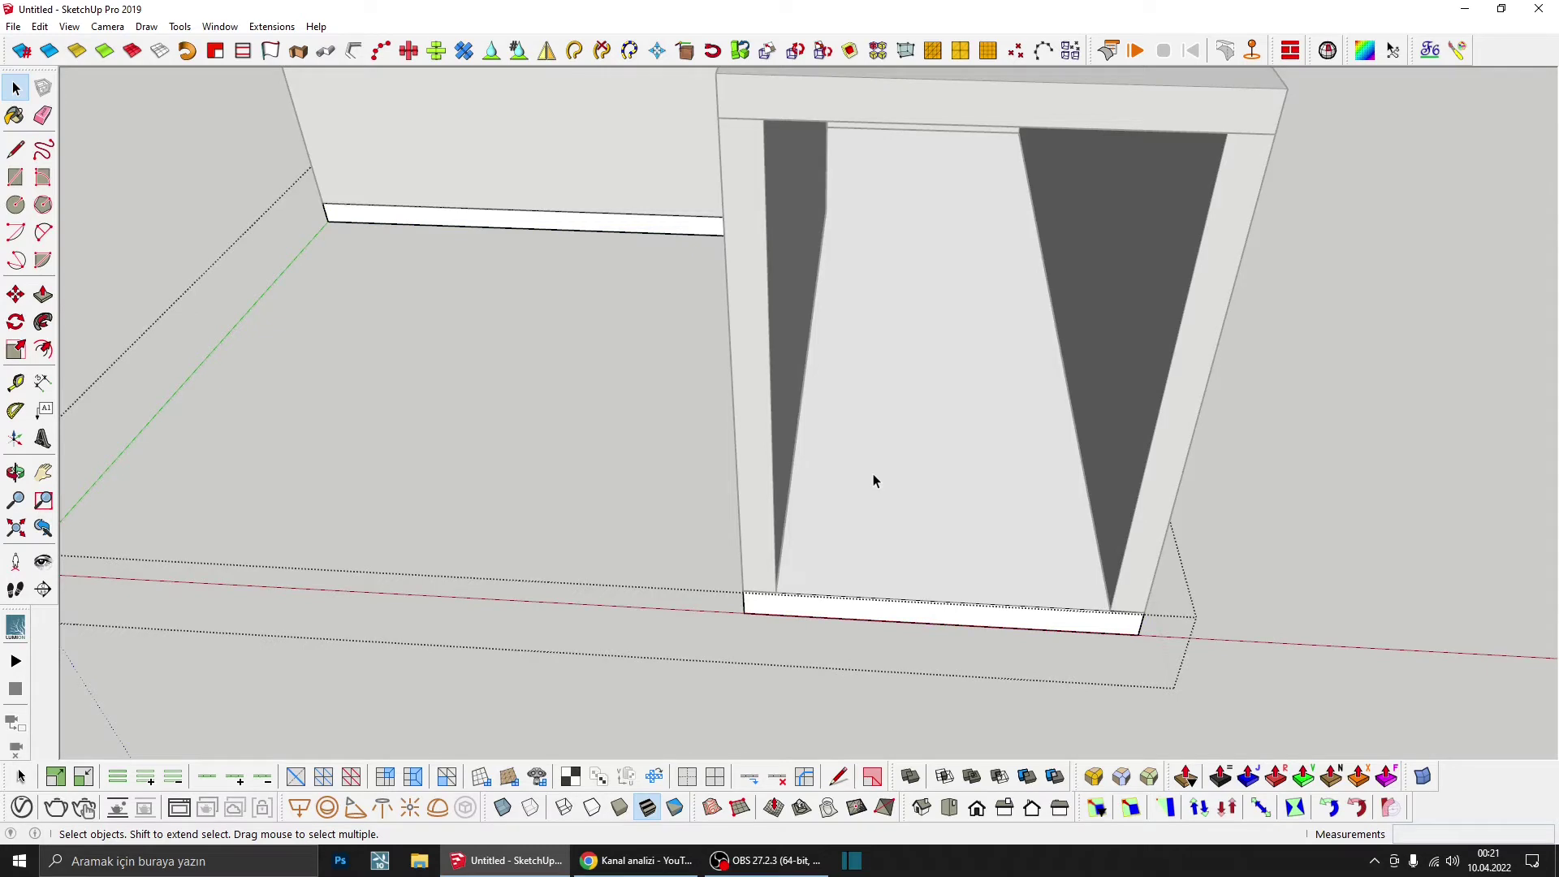
pyautogui.press('h')
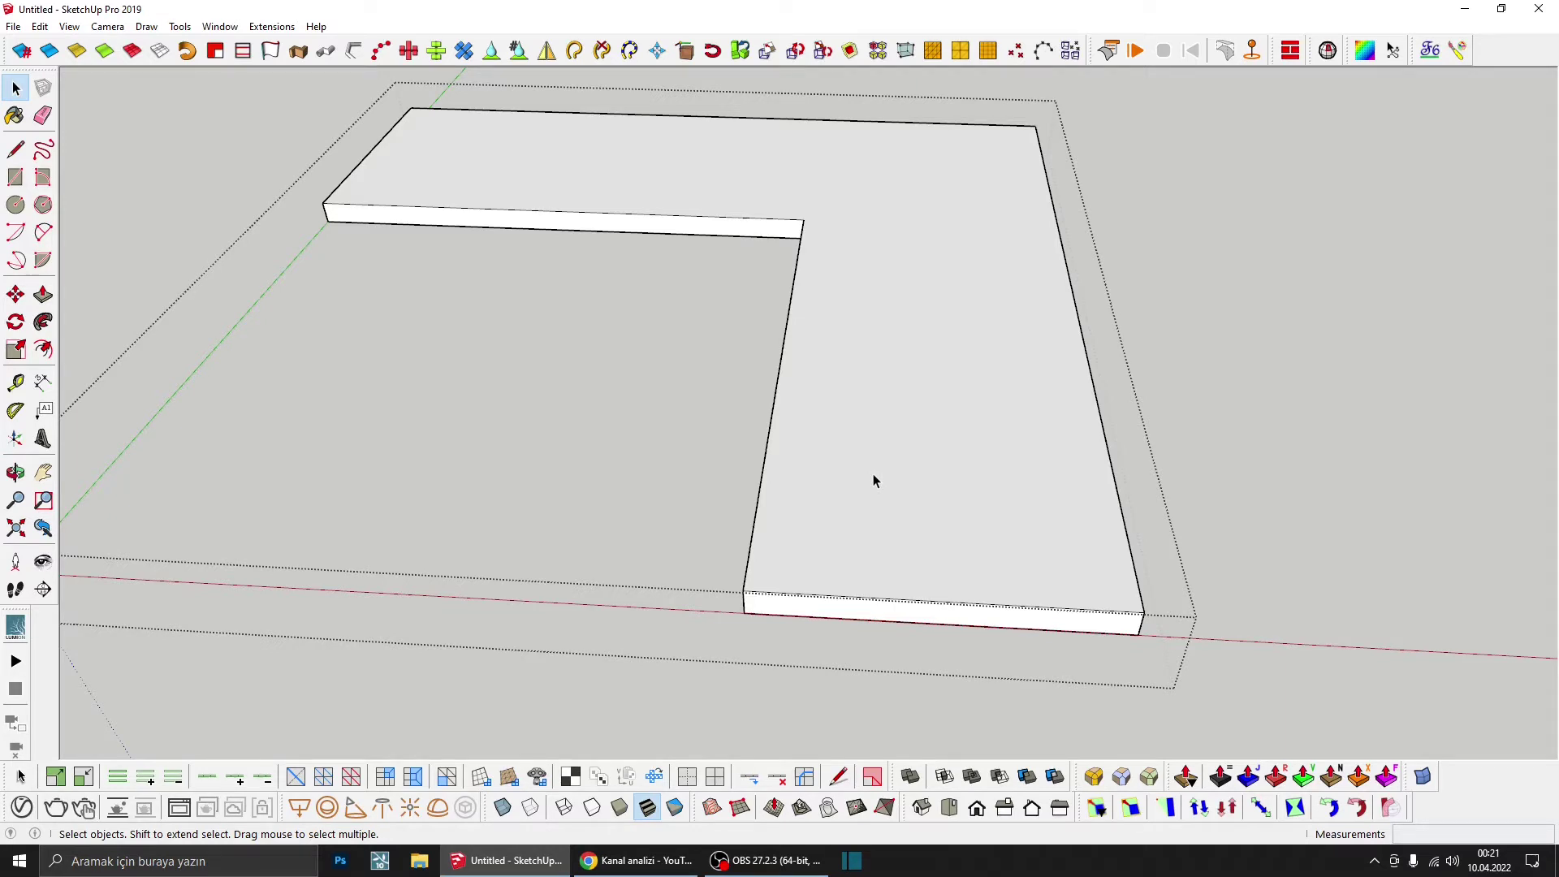
pyautogui.rightClick(883, 459)
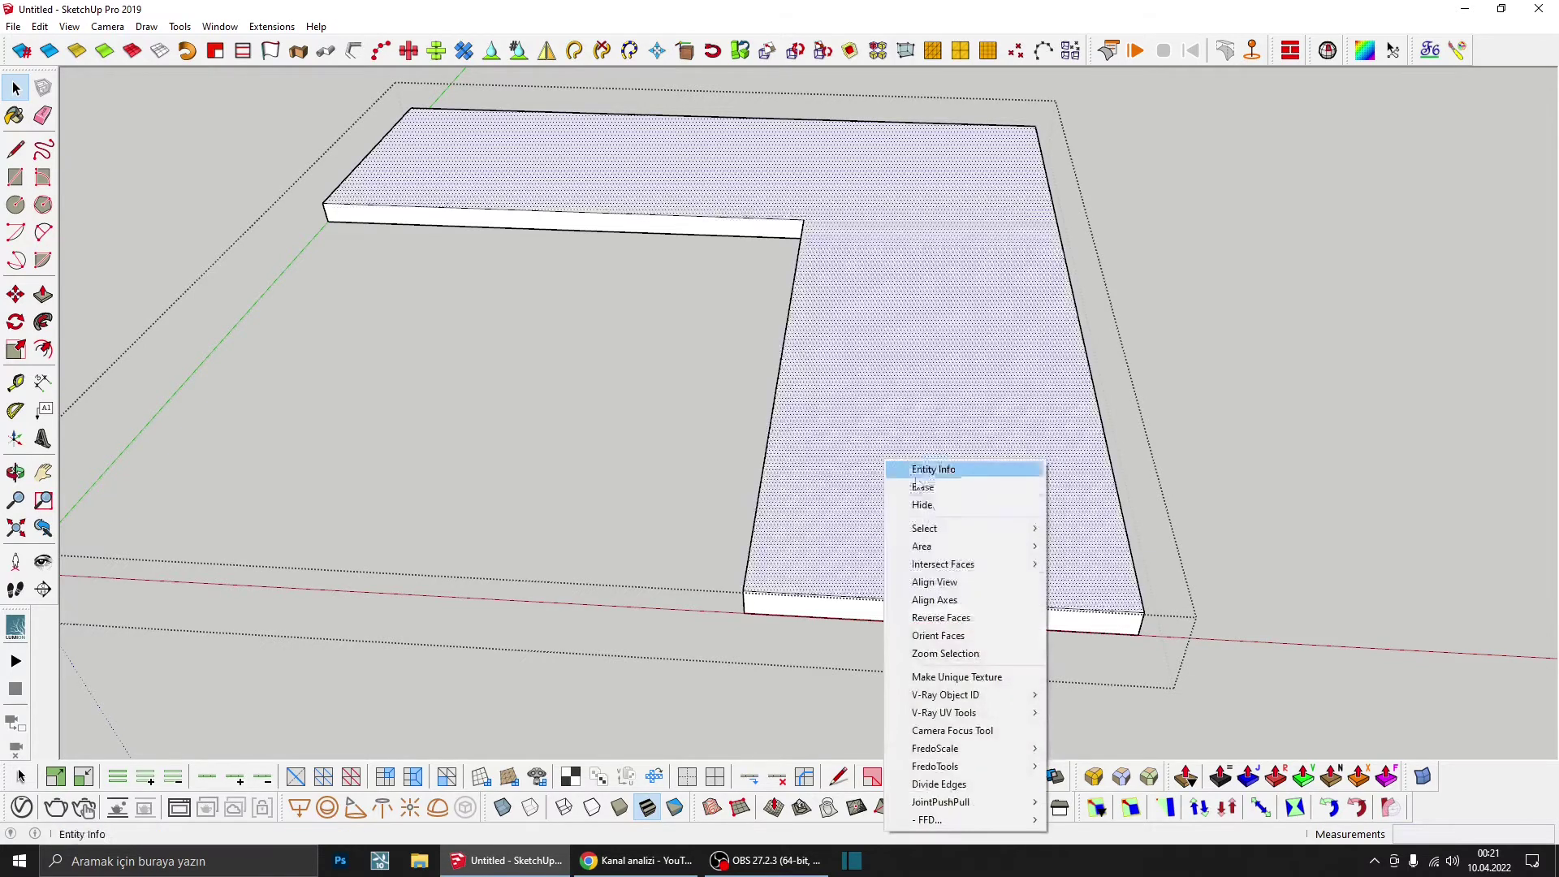
pyautogui.moveTo(943, 564)
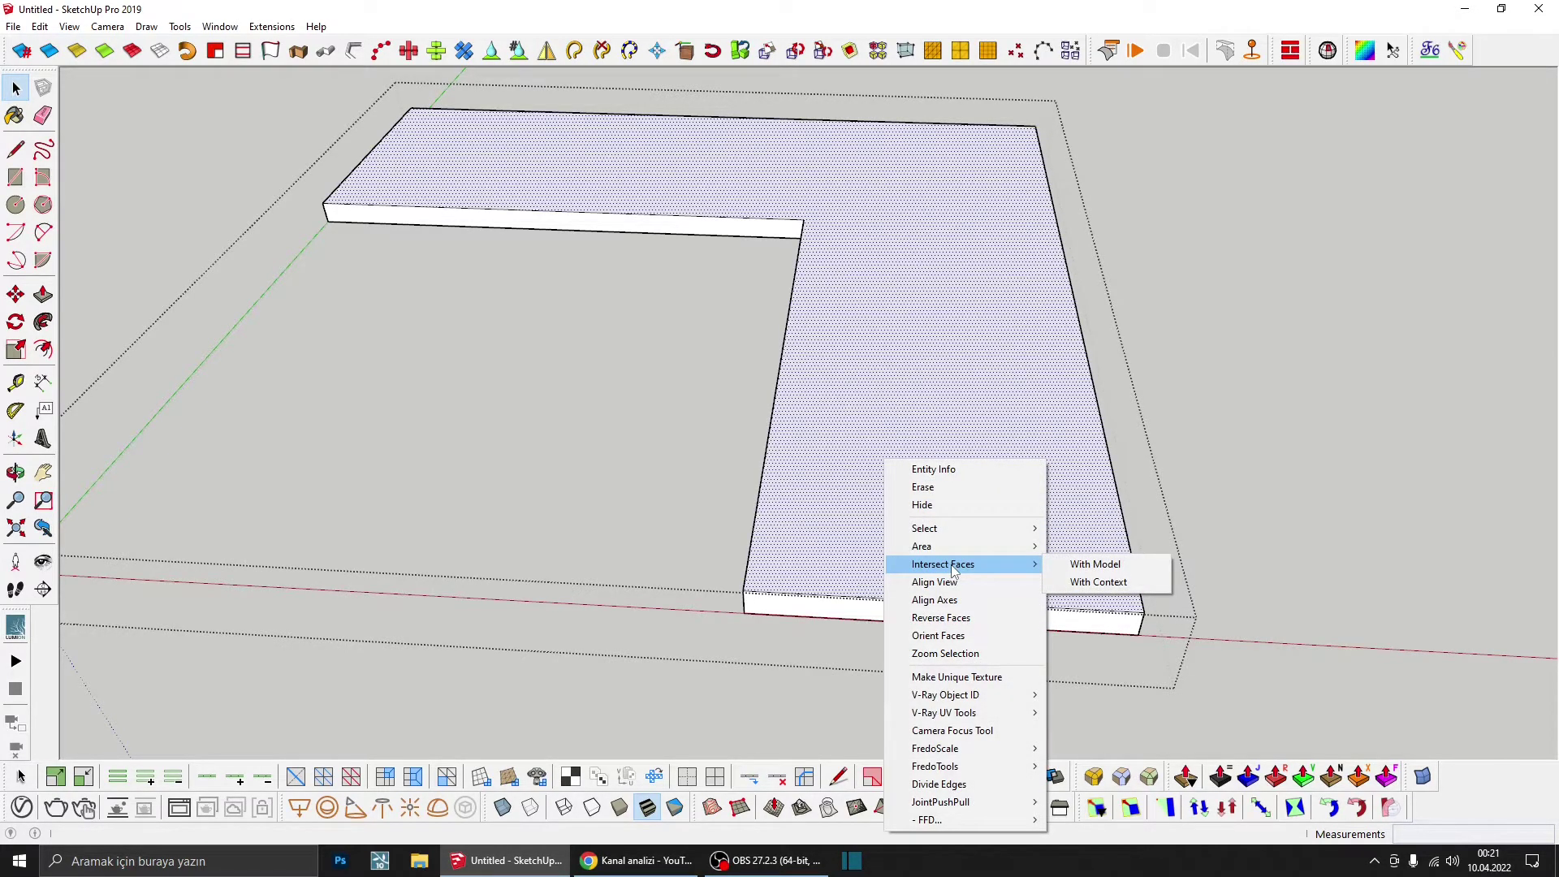
pyautogui.click(1083, 563)
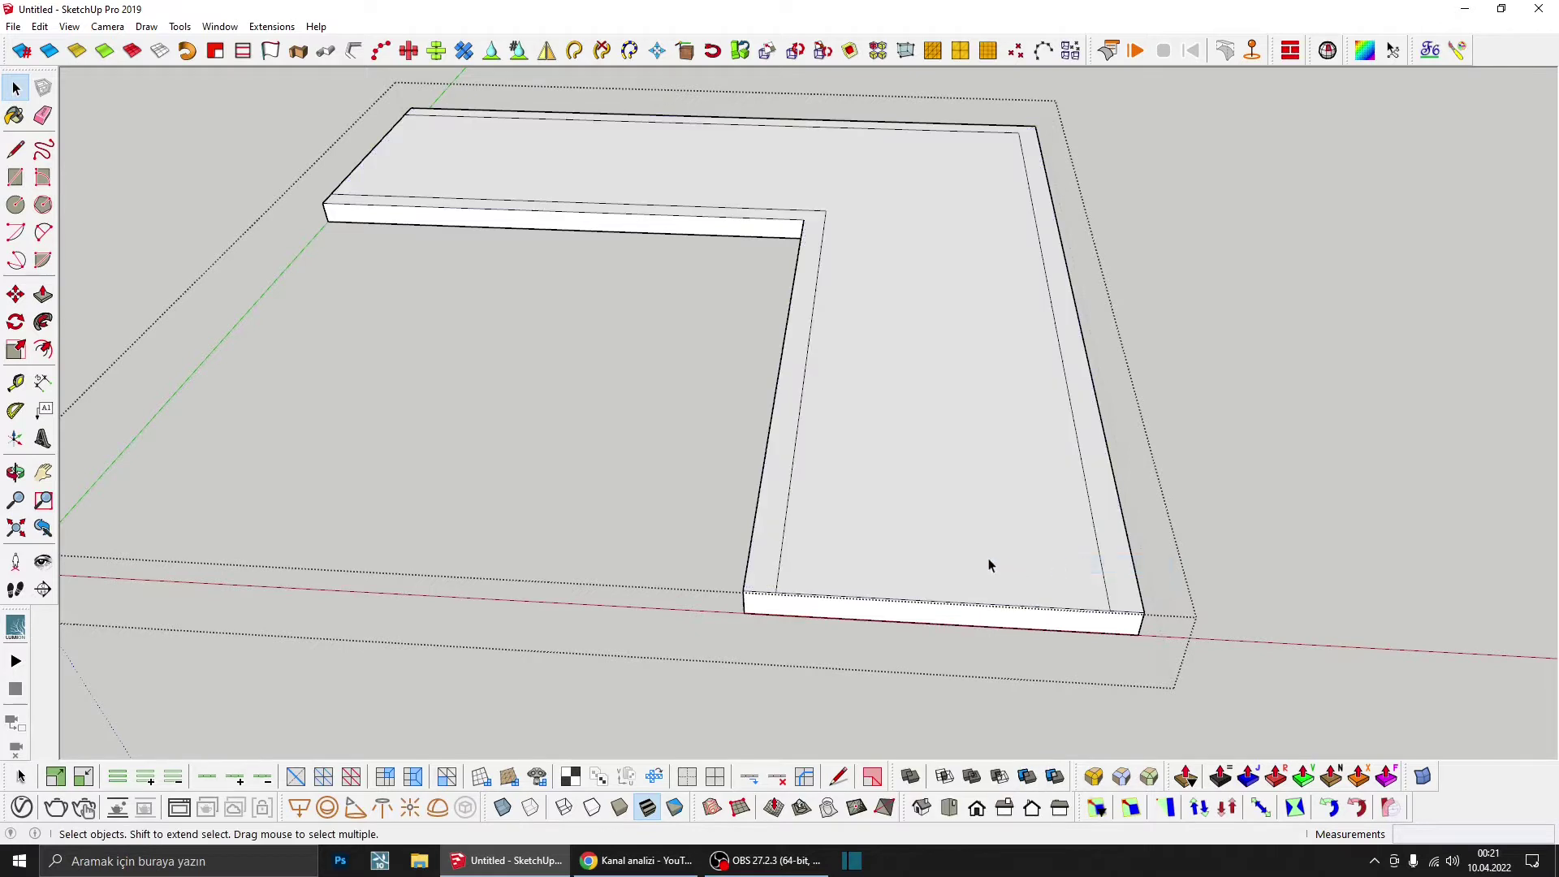
# Step: Inspect the new intersection edges and select the floor face between the walls
pyautogui.moveTo(988, 563); pyautogui.dragTo(954, 504, button='middle')
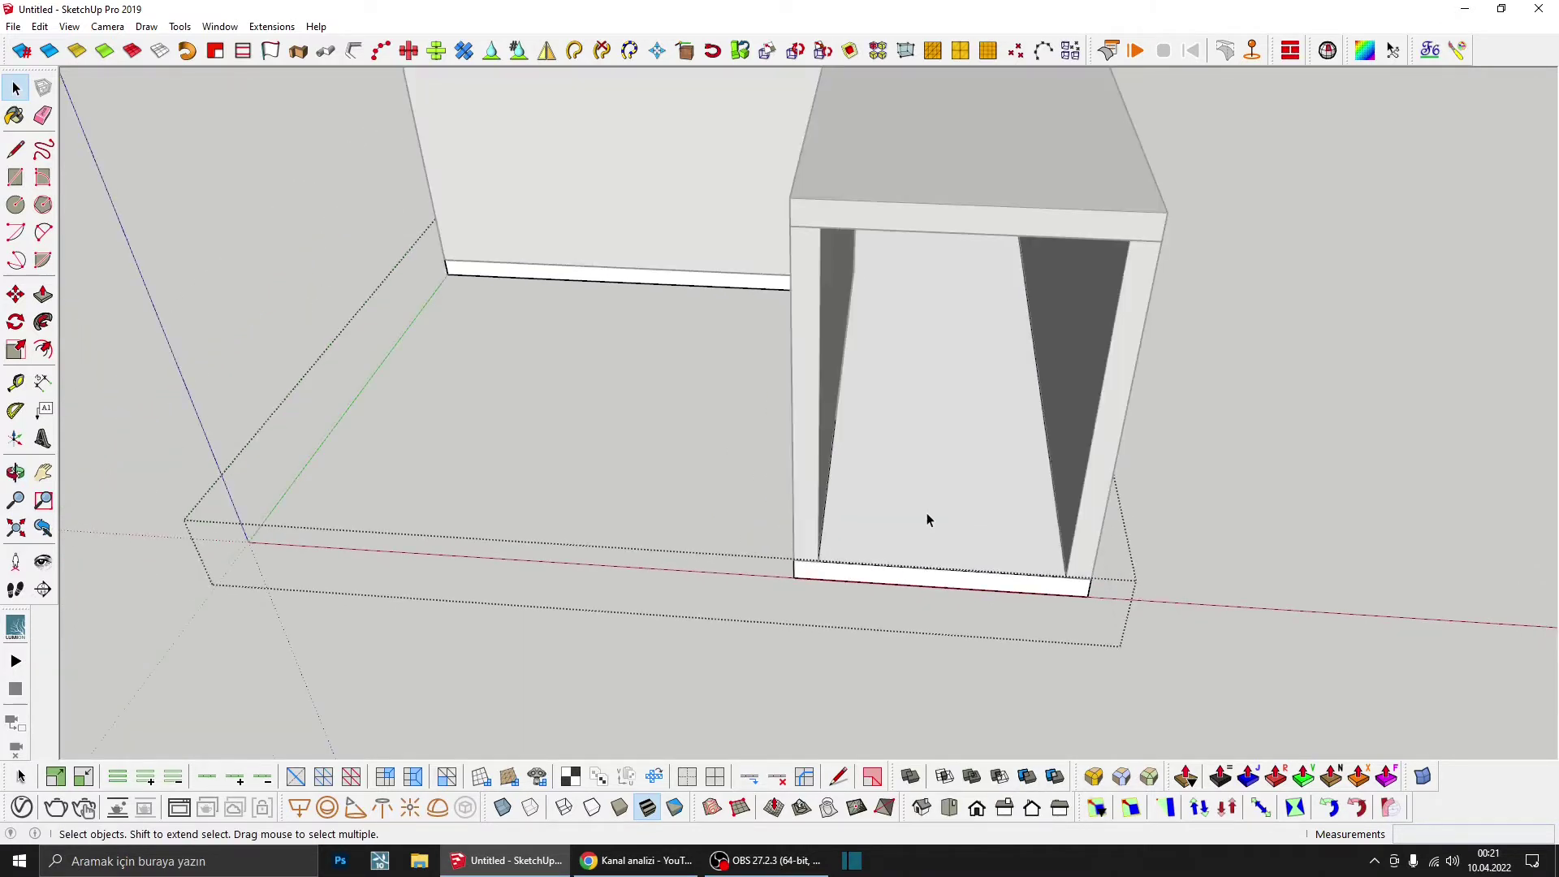
pyautogui.scroll(3, 788, 536)
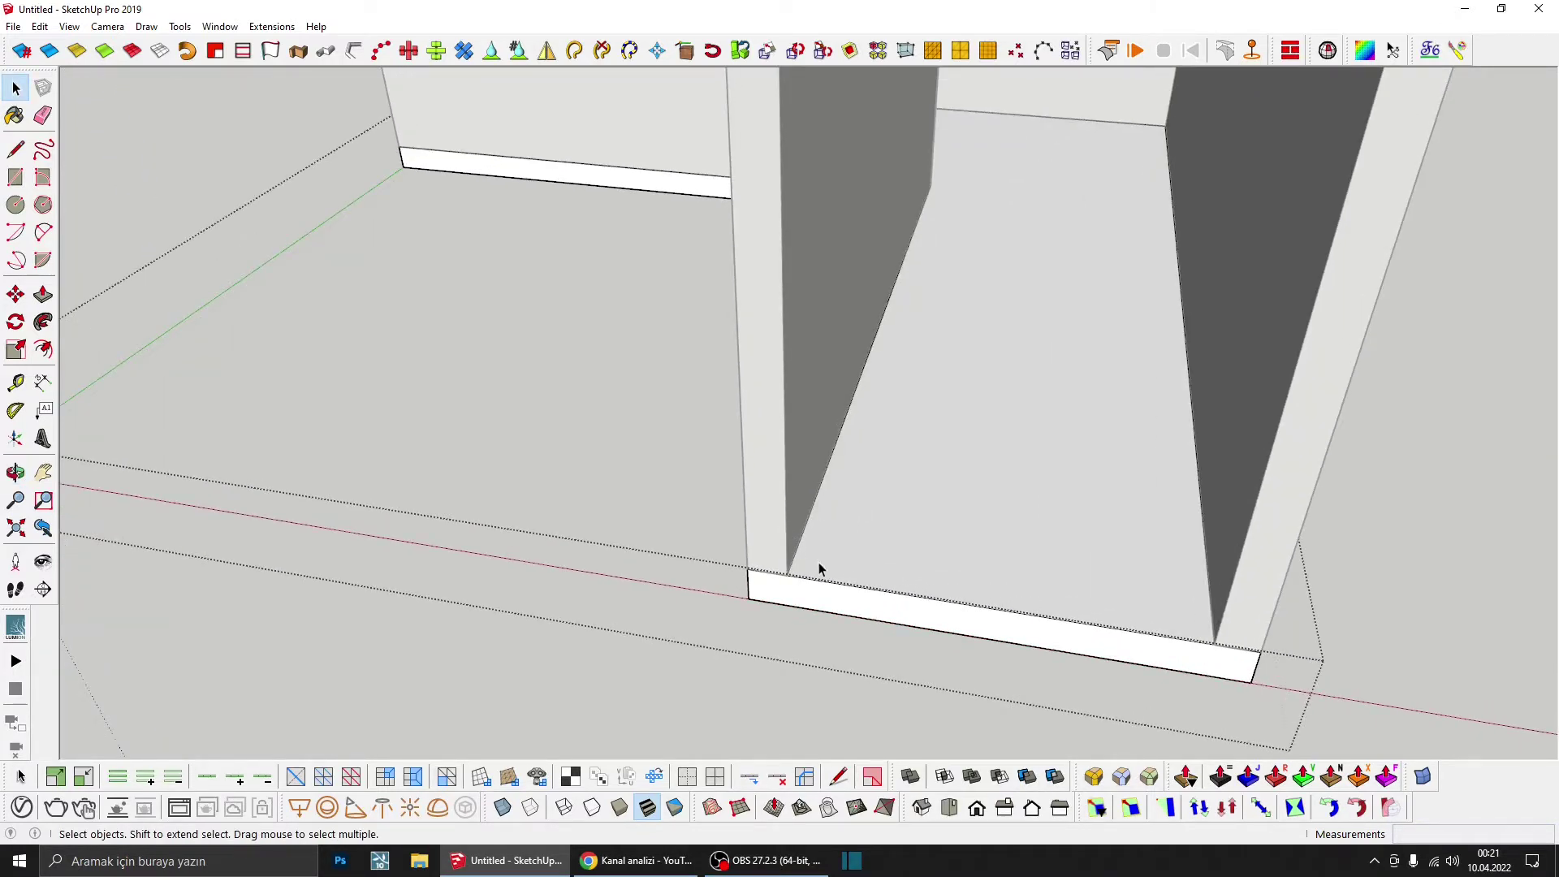
pyautogui.scroll(-2, 1129, 540)
pyautogui.scroll(-3, 1125, 520)
pyautogui.moveTo(1104, 517)
pyautogui.mouseDown(button='middle')
pyautogui.moveTo(1055, 388)
pyautogui.moveTo(1075, 407)
pyautogui.mouseUp(button='middle')
pyautogui.scroll(3, 1075, 406)
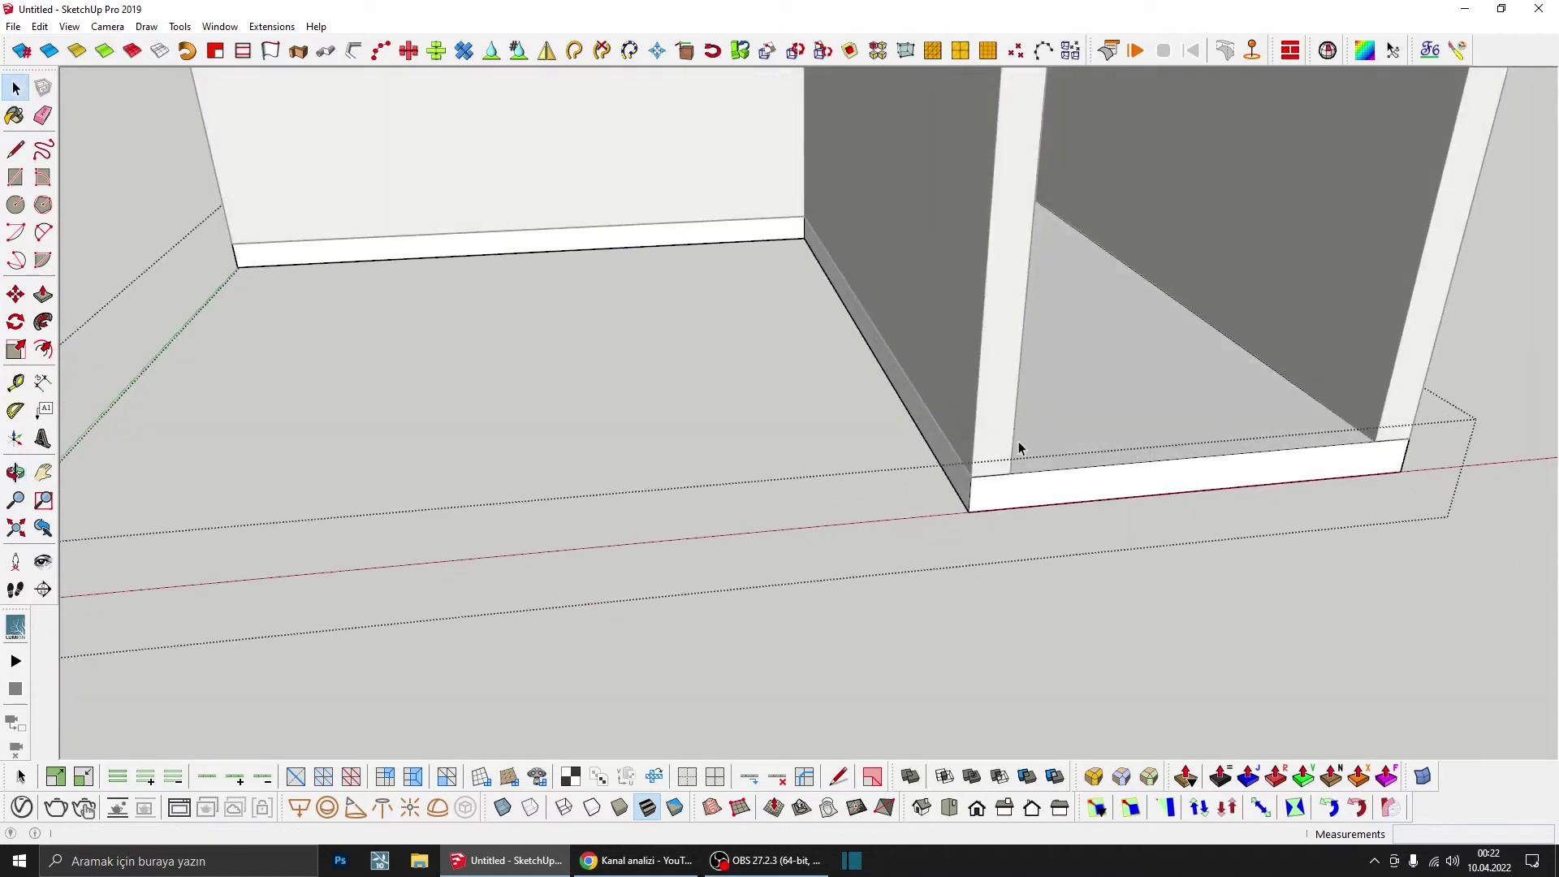
pyautogui.scroll(-3, 1018, 441)
pyautogui.click(1037, 444)
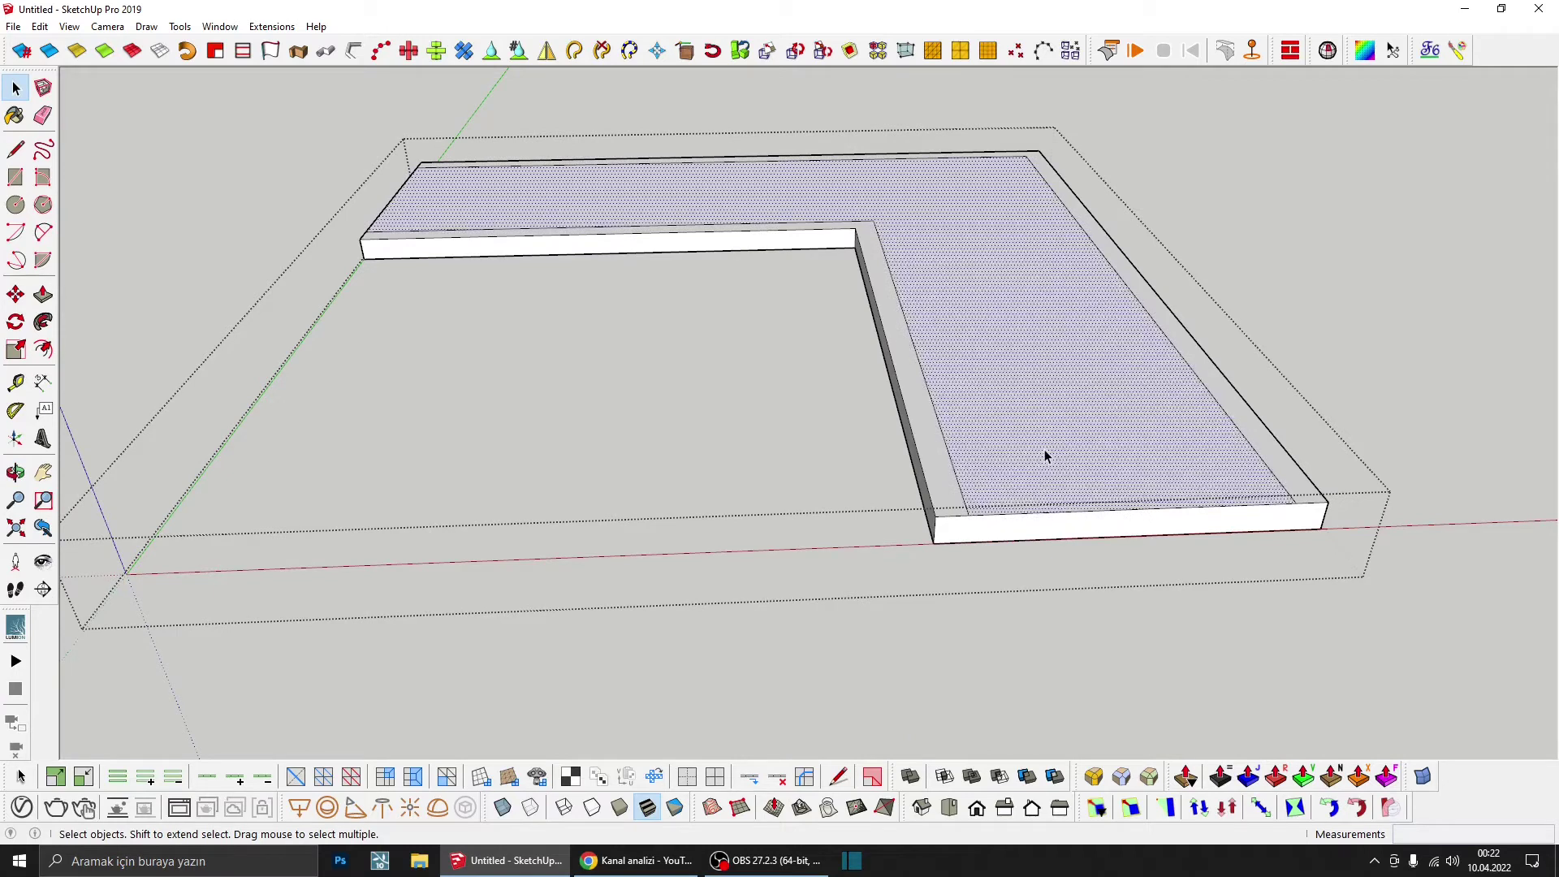
pyautogui.scroll(3, 1045, 451)
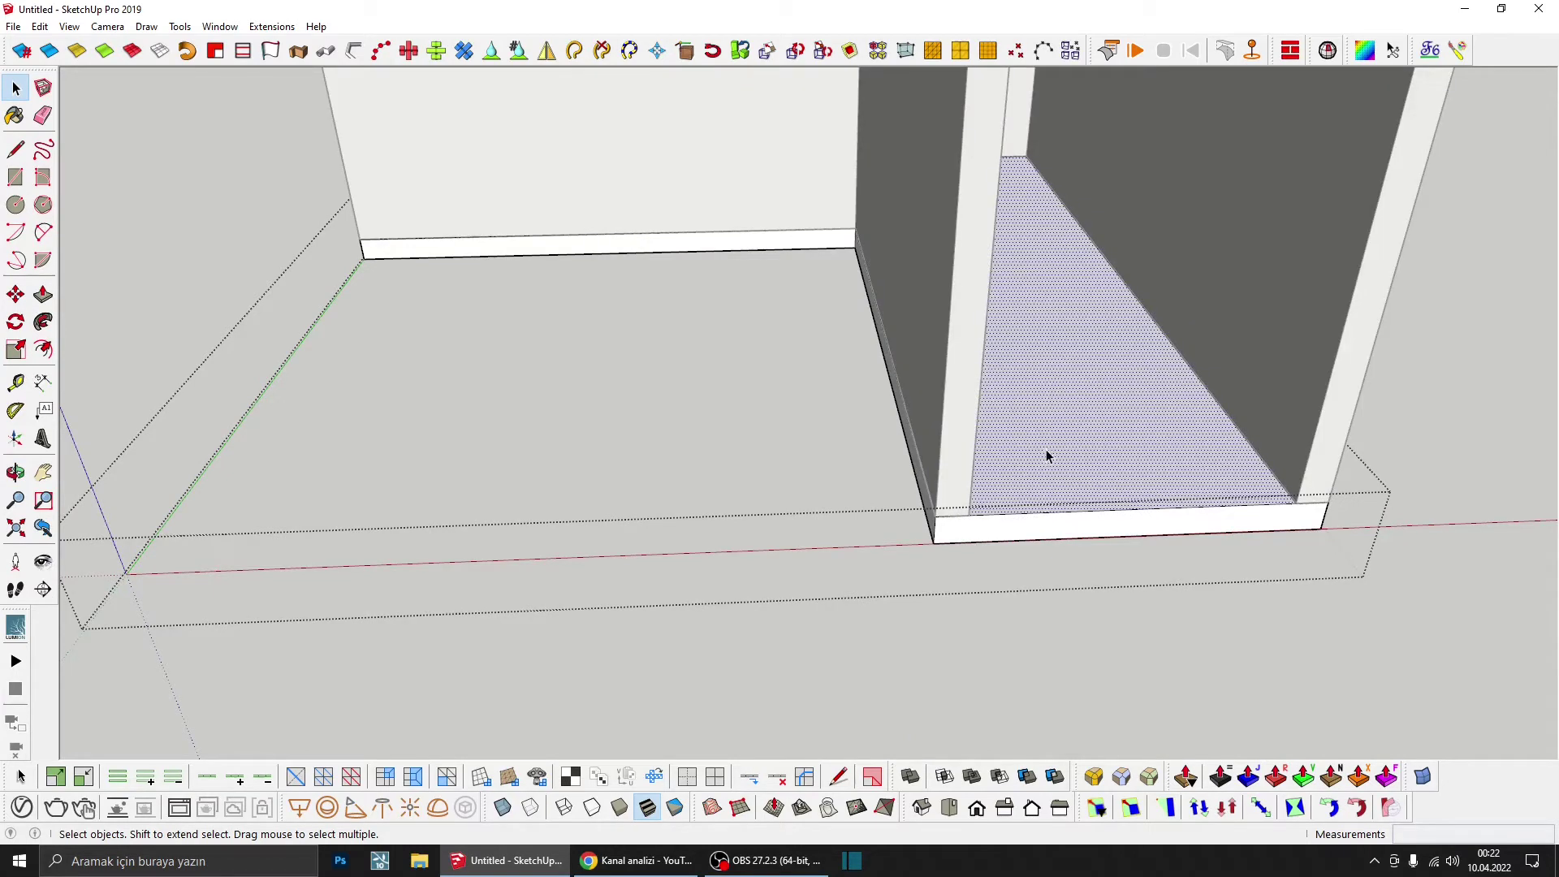
pyautogui.scroll(-2, 1044, 442)
pyautogui.moveTo(1043, 437)
pyautogui.mouseDown(button='middle')
pyautogui.moveTo(1037, 461)
pyautogui.moveTo(923, 398)
pyautogui.moveTo(1002, 401)
pyautogui.moveTo(842, 453)
pyautogui.moveTo(918, 417)
pyautogui.moveTo(822, 369)
pyautogui.moveTo(870, 347)
pyautogui.mouseUp(button='middle')
# Step: Stretch the roof slab's left end 300 cm by moving its end edge
pyautogui.scroll(3, 921, 331)
pyautogui.click(959, 327)
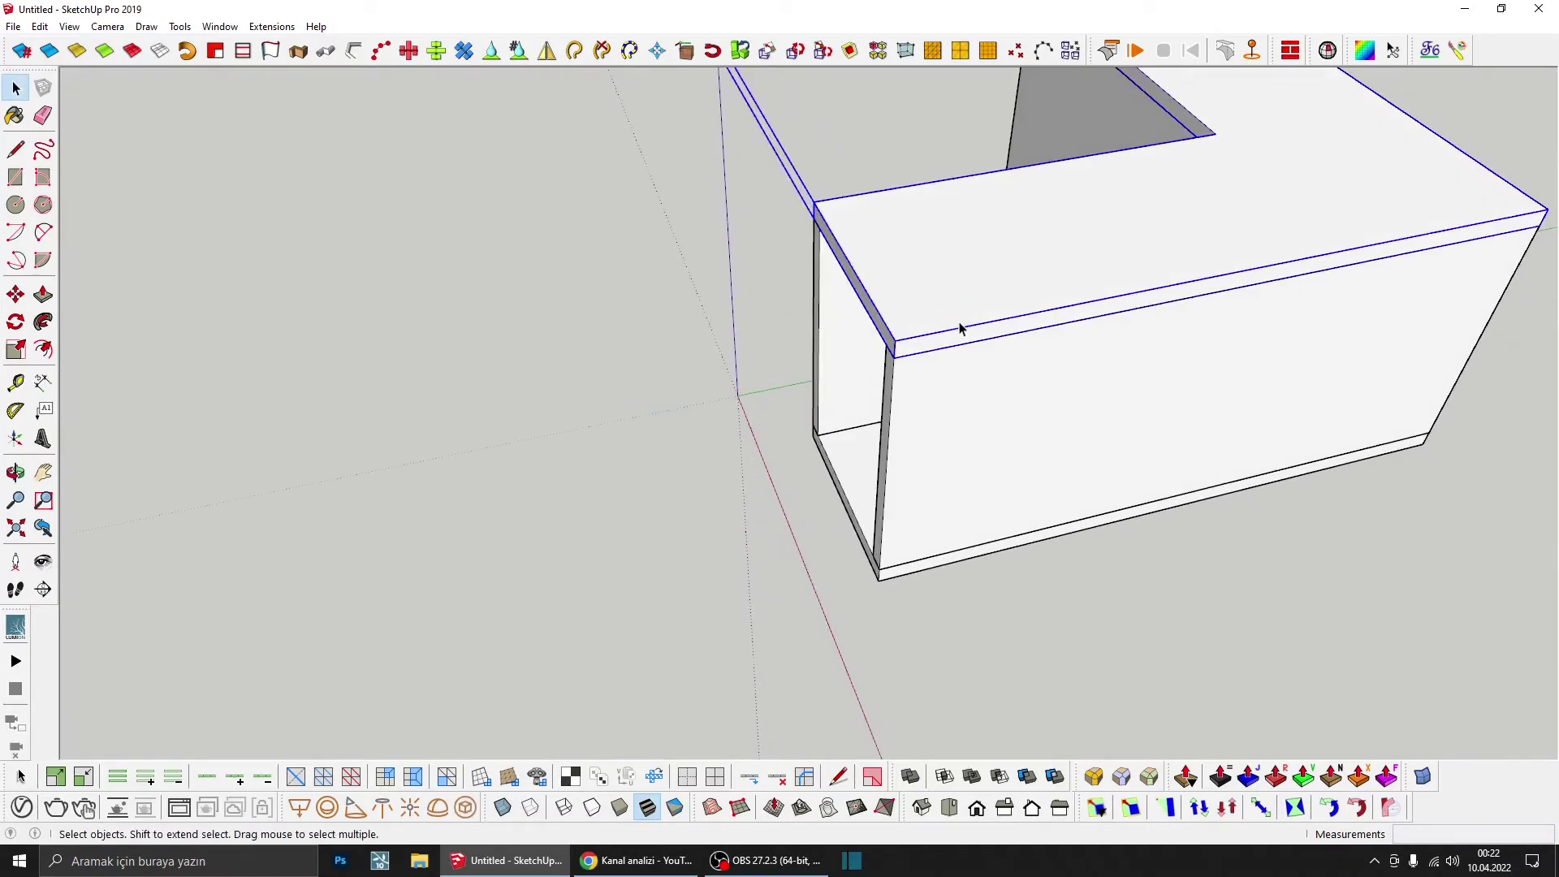
pyautogui.doubleClick(942, 329)
pyautogui.moveTo(937, 318); pyautogui.dragTo(794, 197, button='middle')
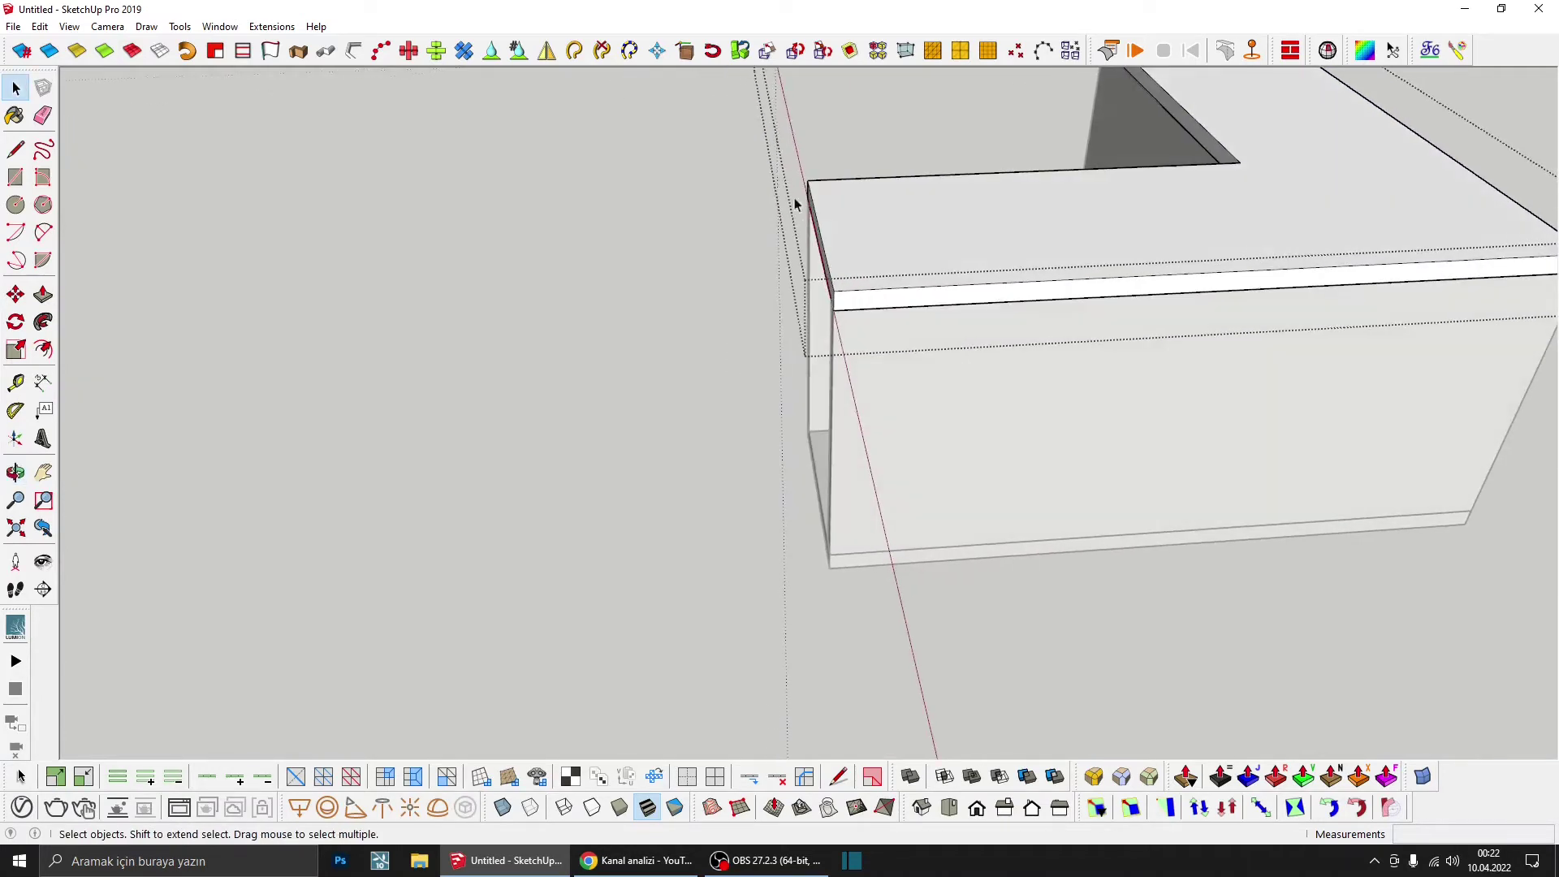
pyautogui.click(821, 244)
pyautogui.press('m')
pyautogui.click(1074, 422)
pyautogui.write('300')
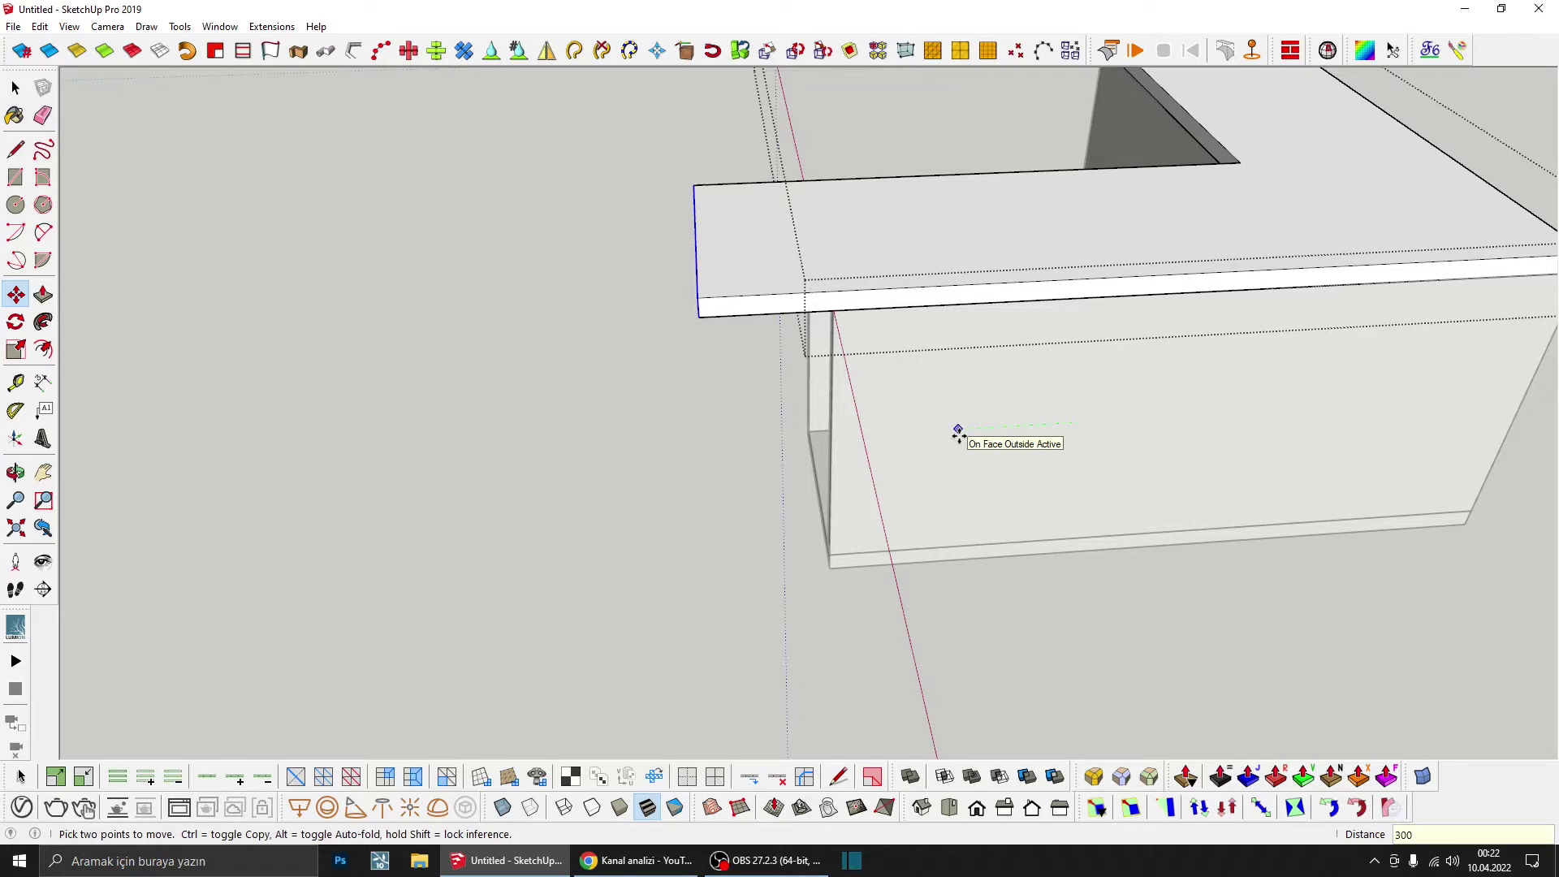
pyautogui.press('Return')
pyautogui.press('space')
pyautogui.press('Escape')
# Step: Stretch the side wall's left end 300 cm by moving its vertical edge
pyautogui.doubleClick(854, 449)
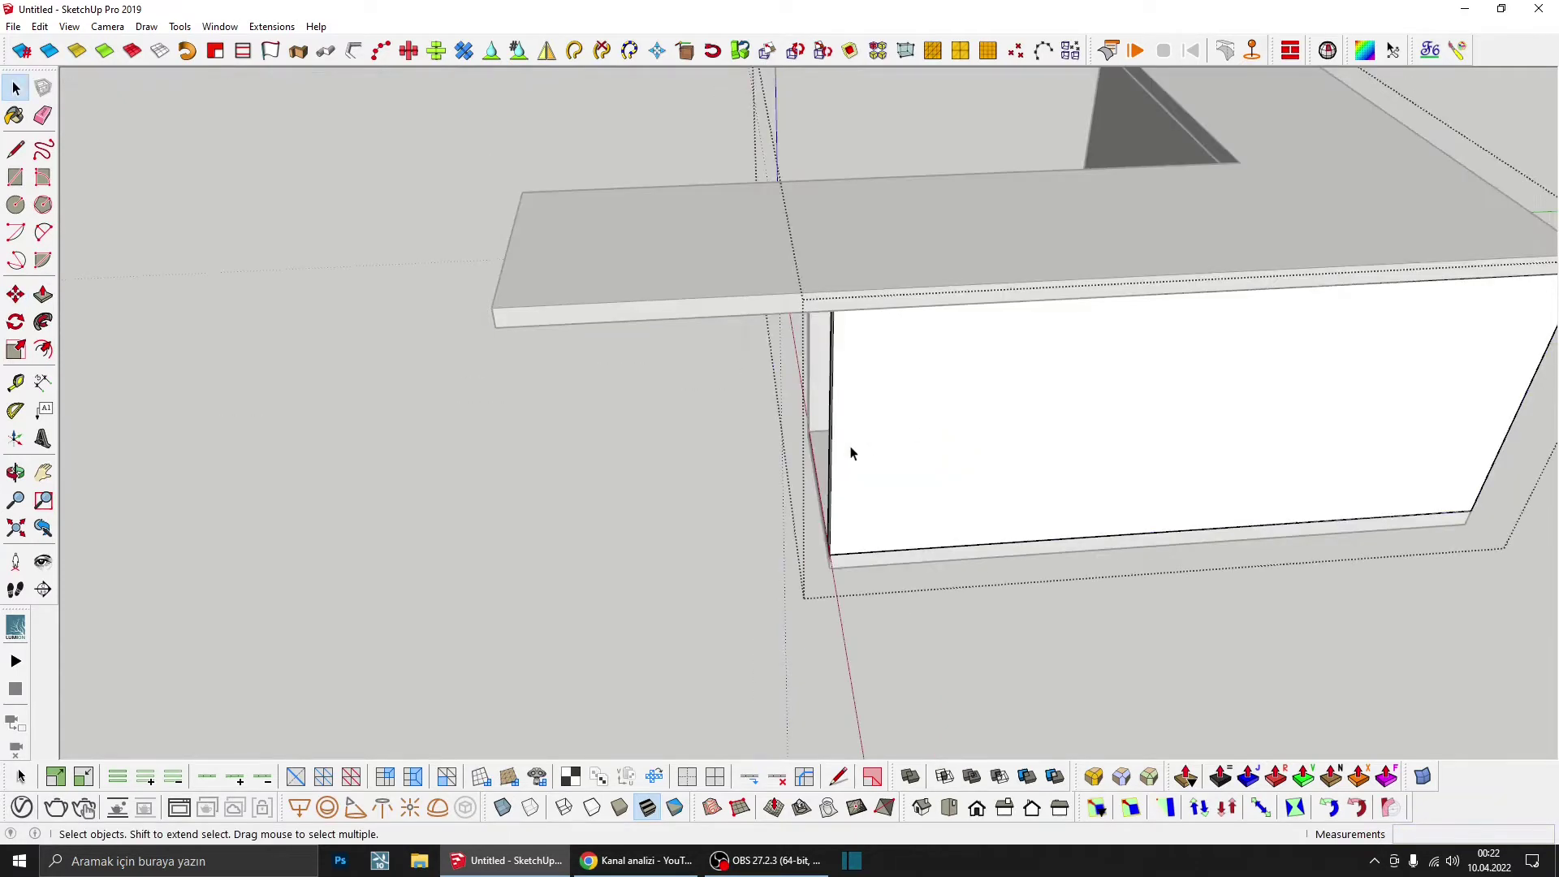
pyautogui.moveTo(849, 449); pyautogui.dragTo(780, 174, button='middle')
pyautogui.click(818, 365)
pyautogui.press('m')
pyautogui.click(909, 591)
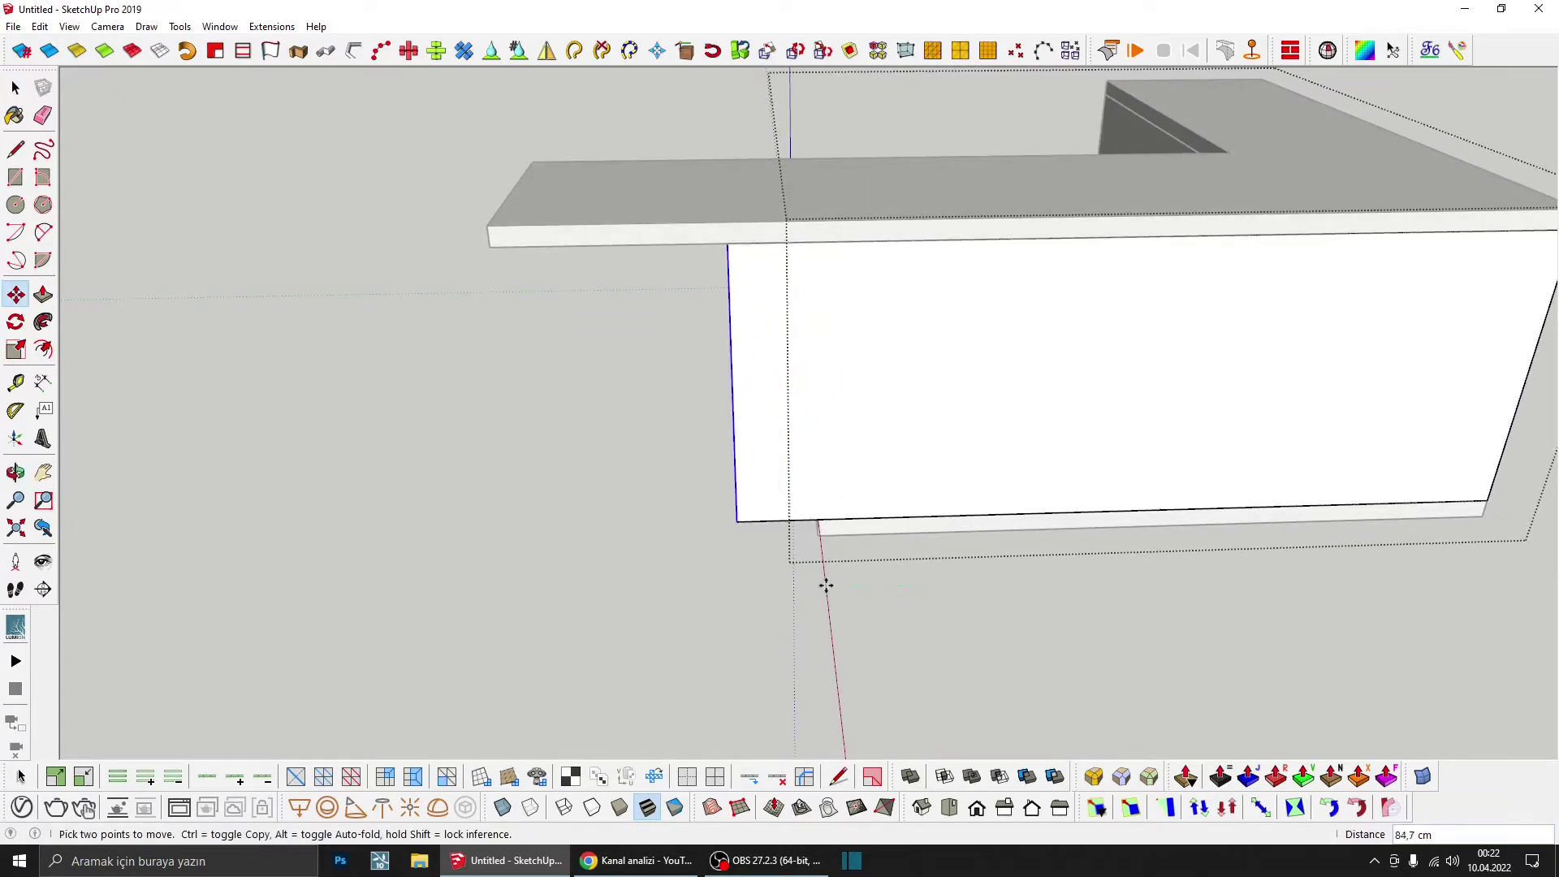
pyautogui.press('Return')
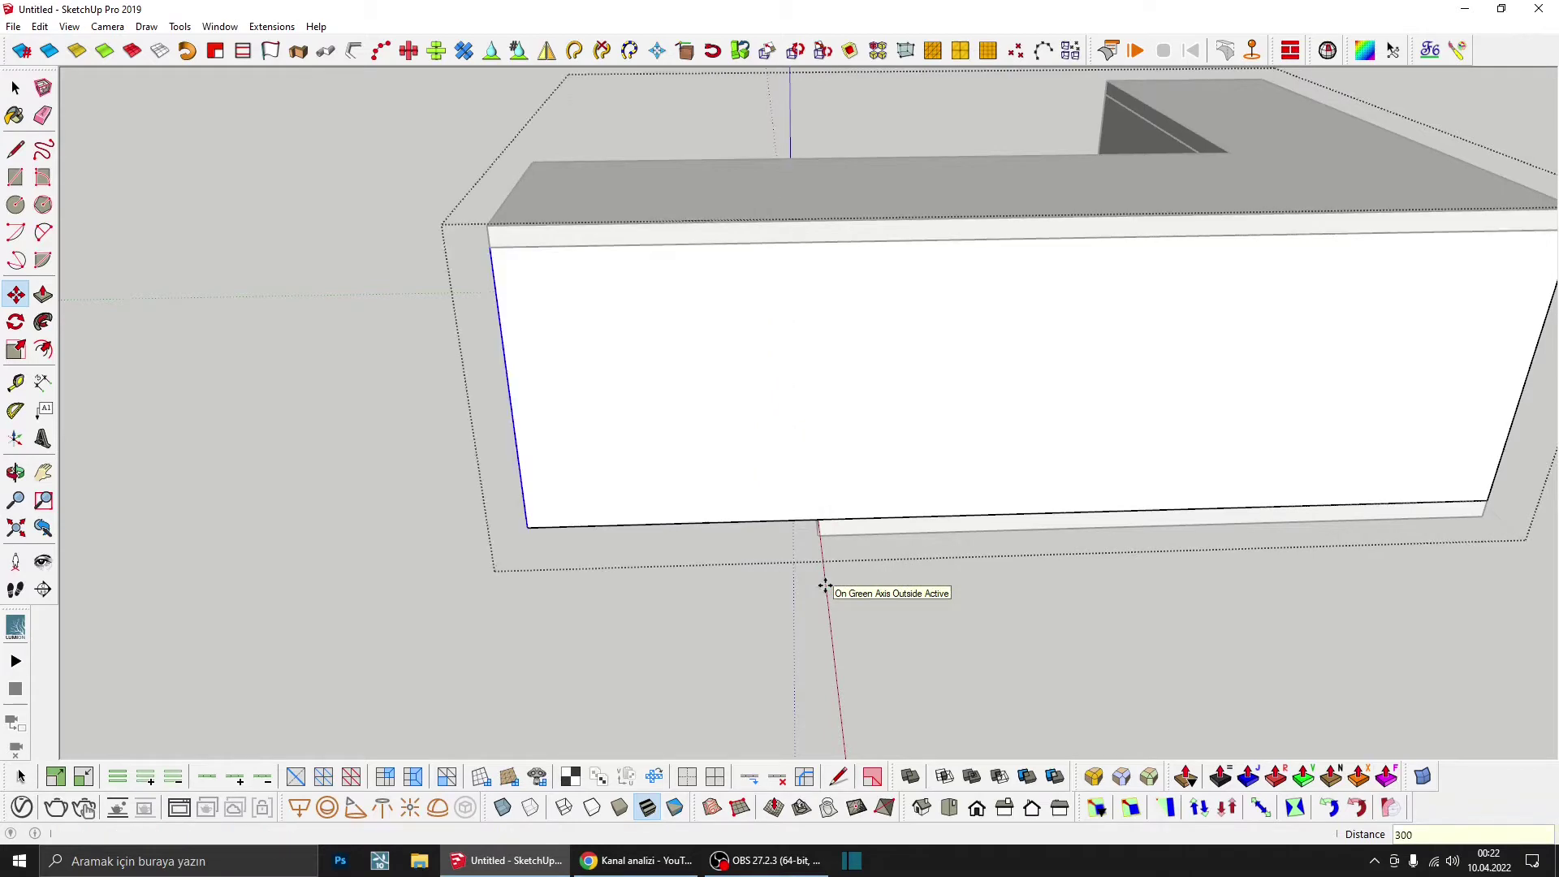
pyautogui.moveTo(794, 478); pyautogui.dragTo(1330, 369, button='middle')
pyautogui.scroll(5, 772, 279)
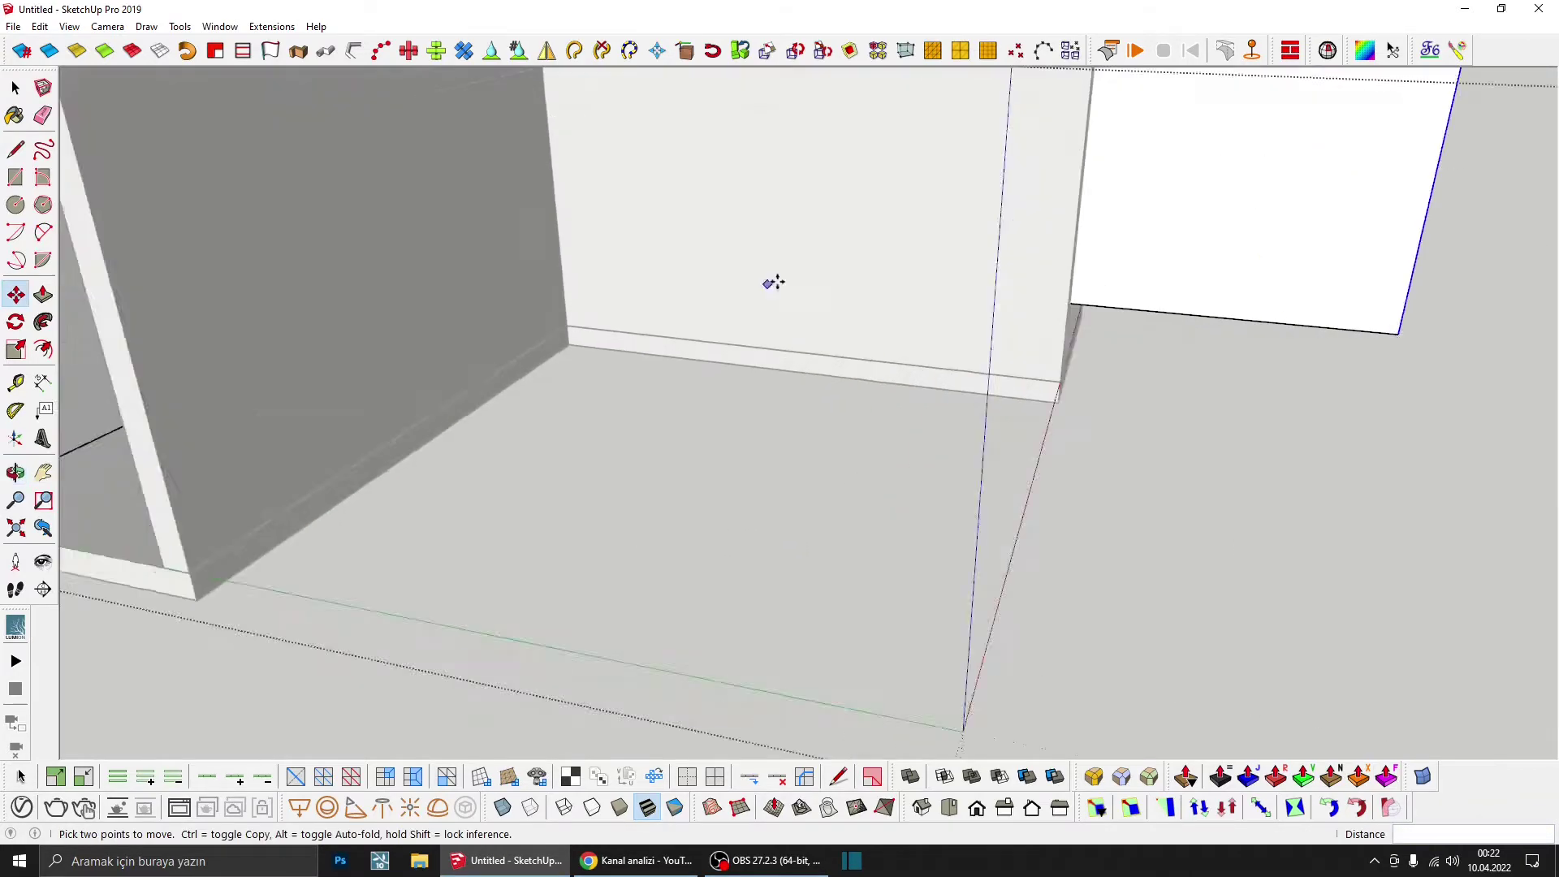
pyautogui.scroll(3, 835, 278)
pyautogui.press('space')
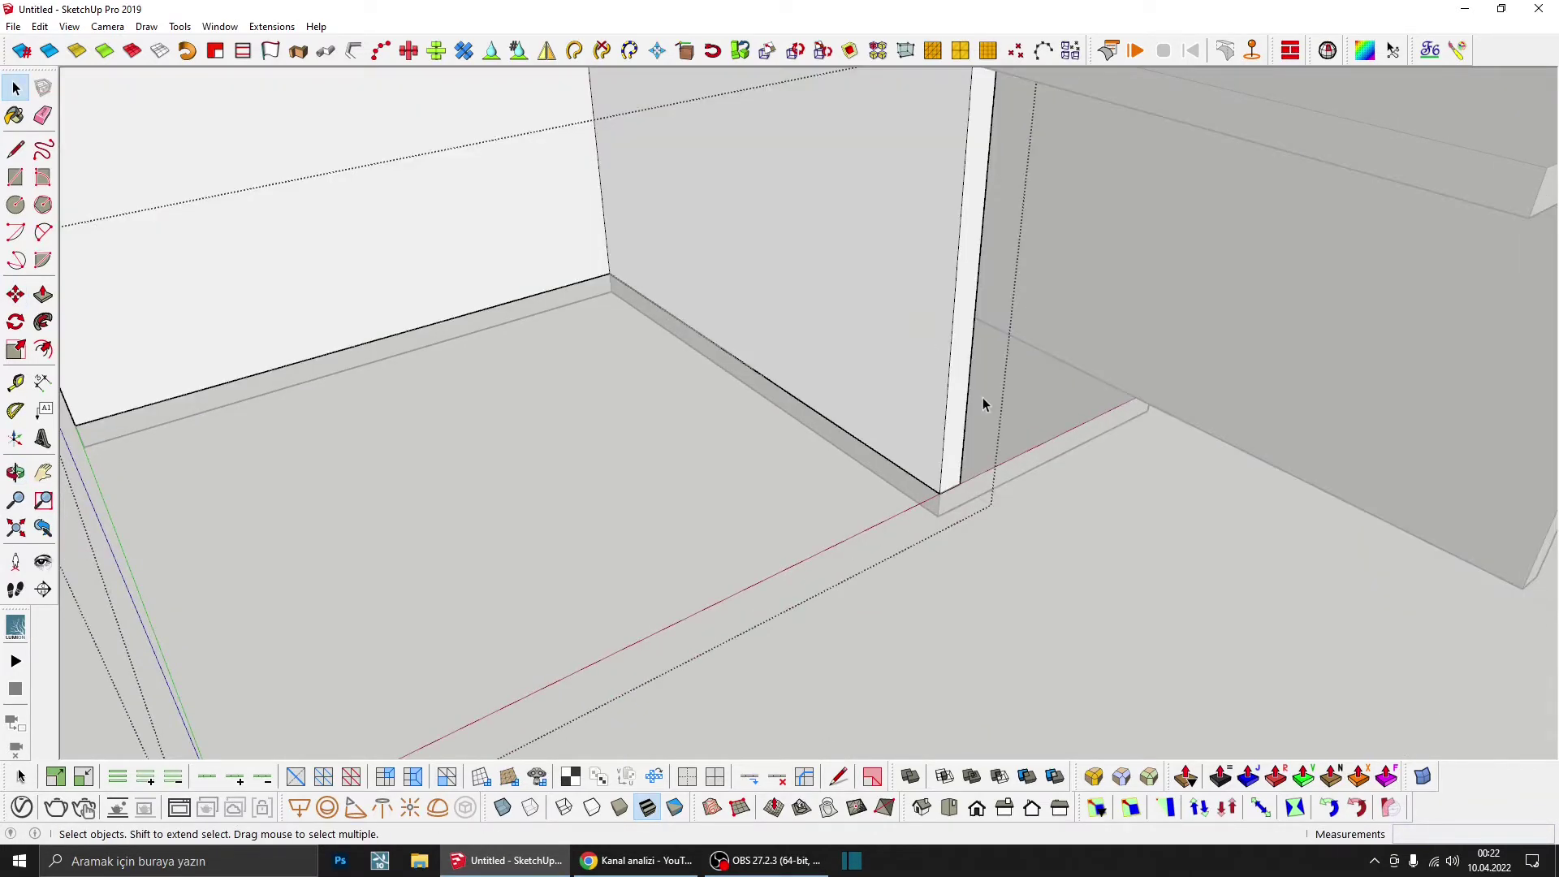
# Step: Push/Pull the floor strip's end face out 300 cm
pyautogui.press('p')
pyautogui.click(974, 399)
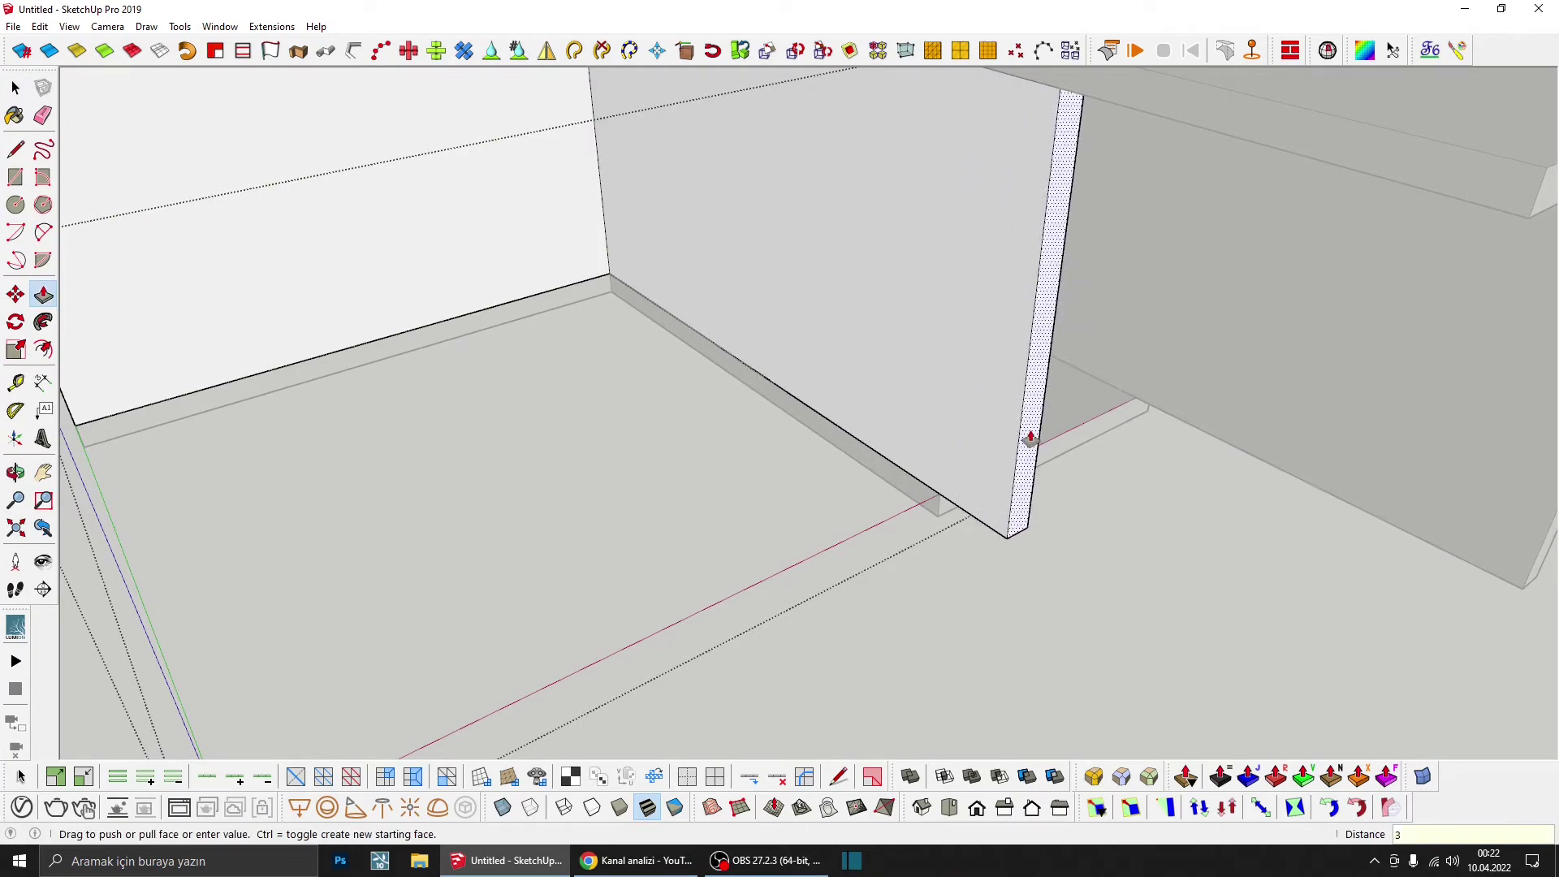
pyautogui.write('00')
pyautogui.press('Return')
pyautogui.moveTo(1030, 439)
pyautogui.mouseDown(button='middle')
pyautogui.moveTo(936, 411)
pyautogui.moveTo(964, 324)
pyautogui.mouseUp(button='middle')
pyautogui.press('space')
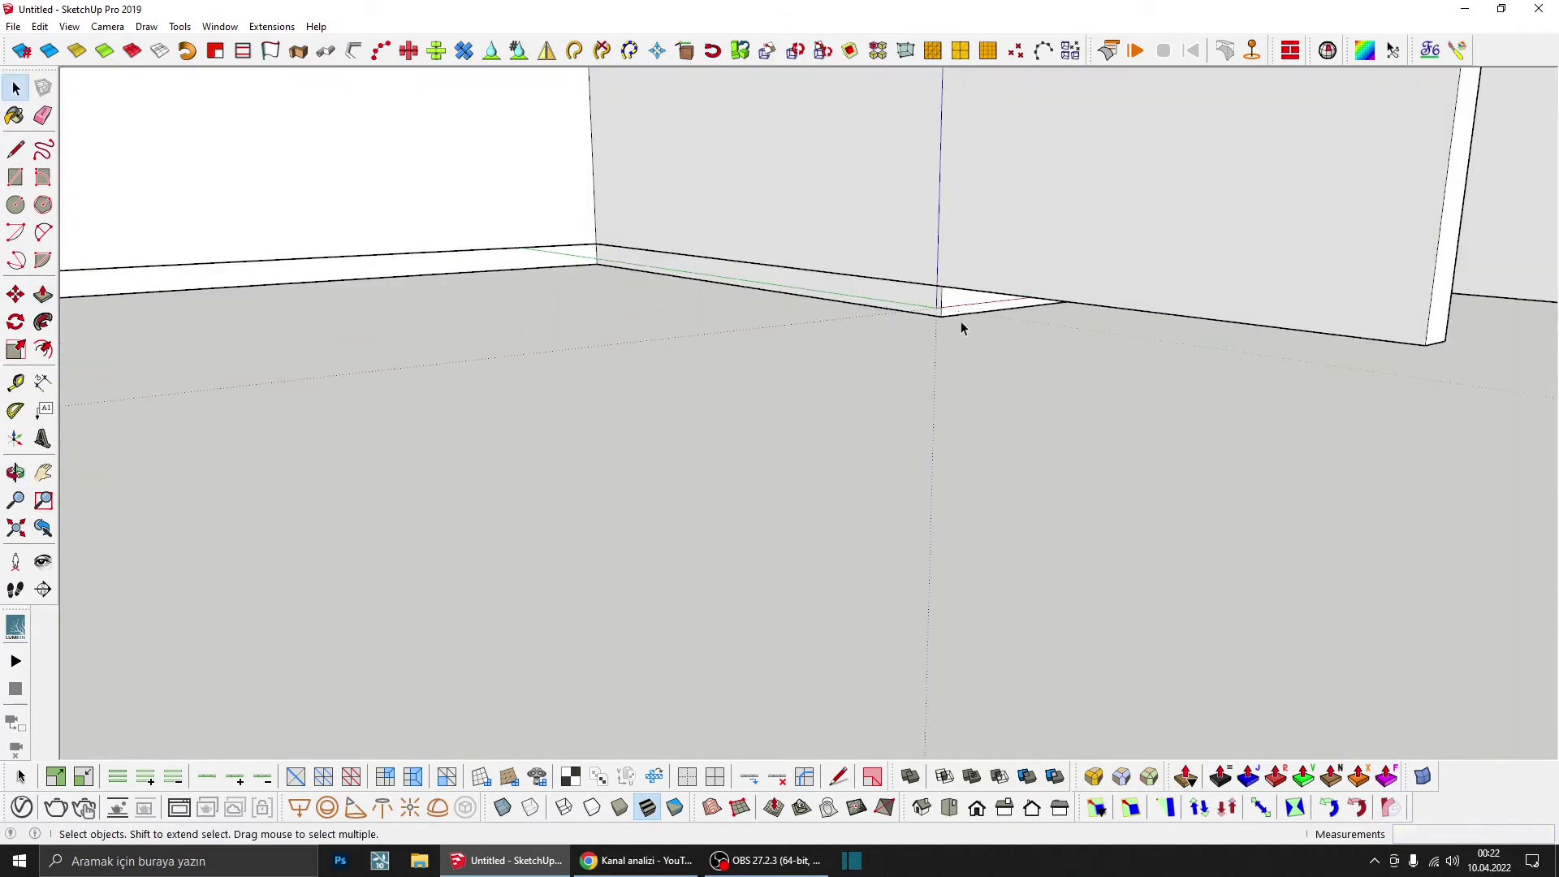
pyautogui.press('p')
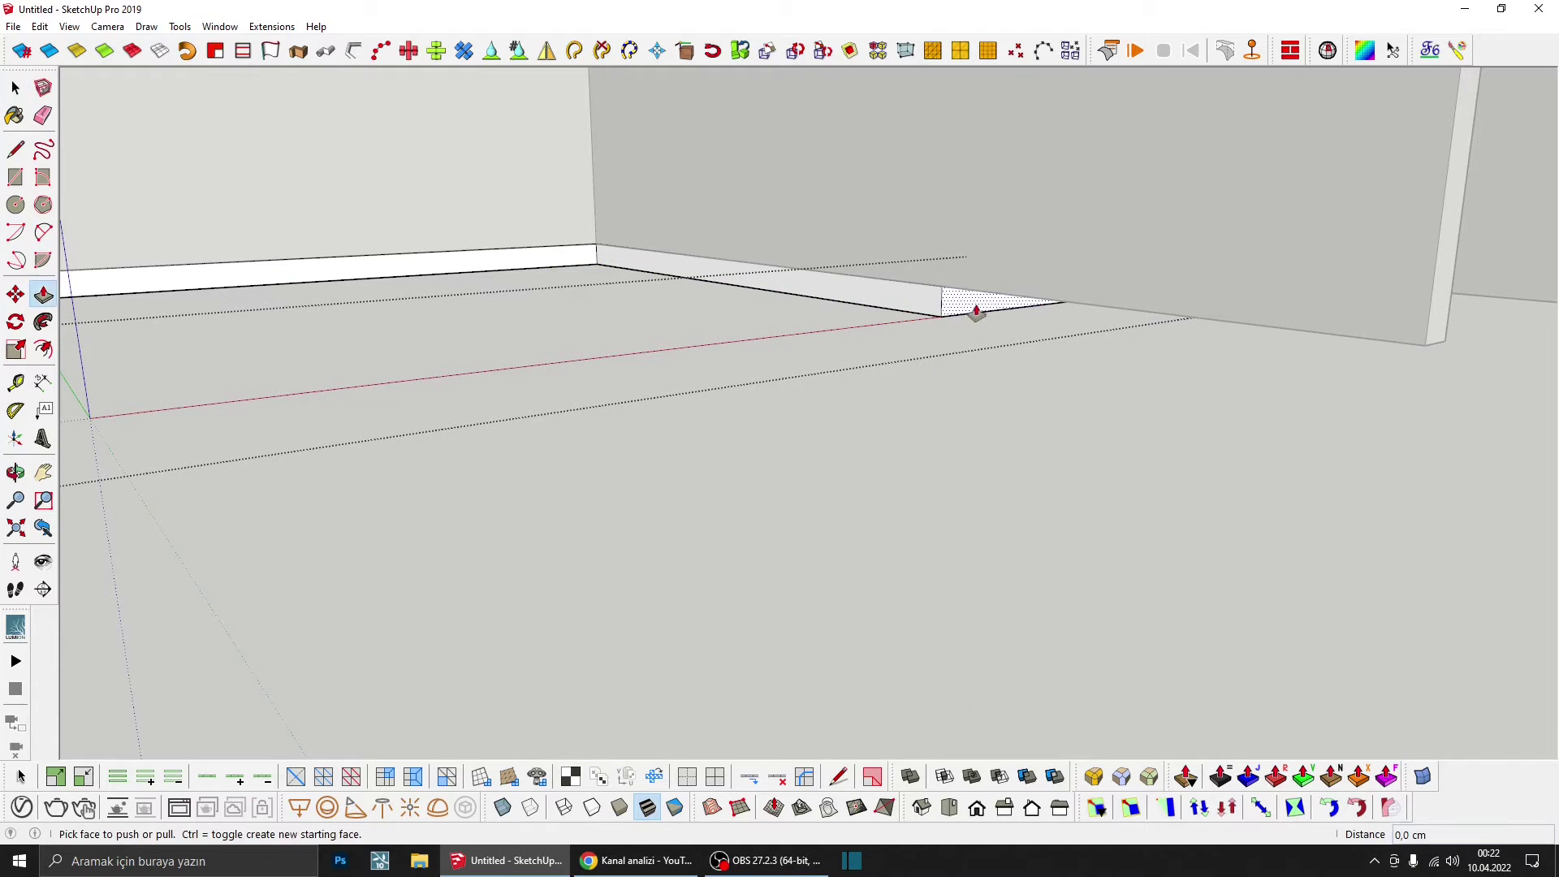
pyautogui.press('space')
pyautogui.moveTo(979, 307)
pyautogui.mouseDown(button='middle')
pyautogui.moveTo(933, 404)
pyautogui.moveTo(1005, 244)
pyautogui.moveTo(678, 424)
pyautogui.moveTo(786, 348)
pyautogui.mouseUp(button='middle')
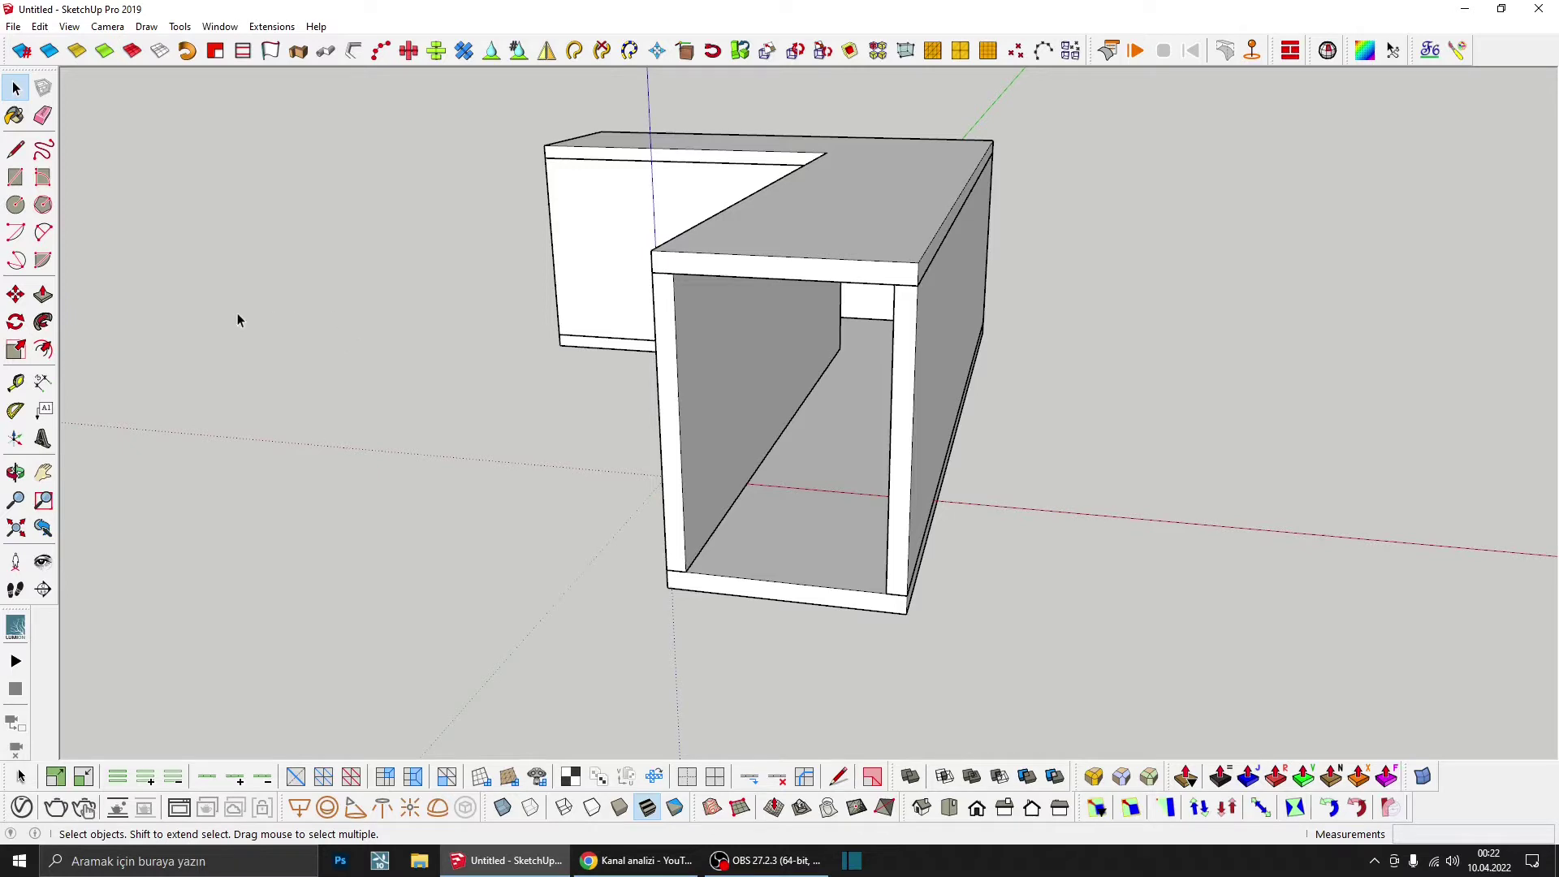
# Step: Make a first image import attempt, then orbit to face the front of the walls
pyautogui.click(13, 26)
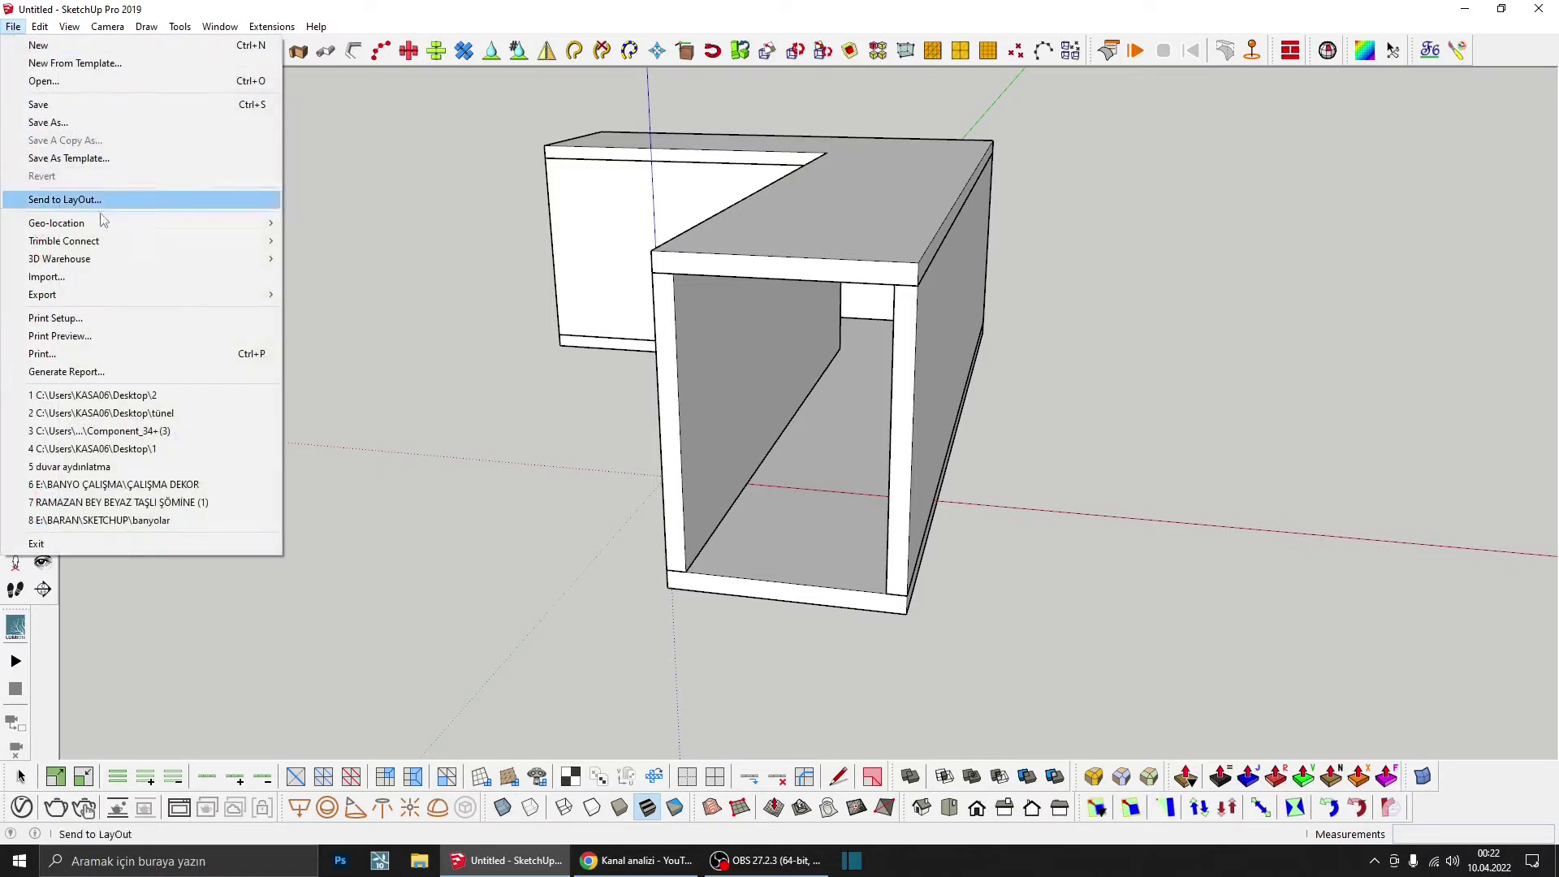
pyautogui.click(96, 281)
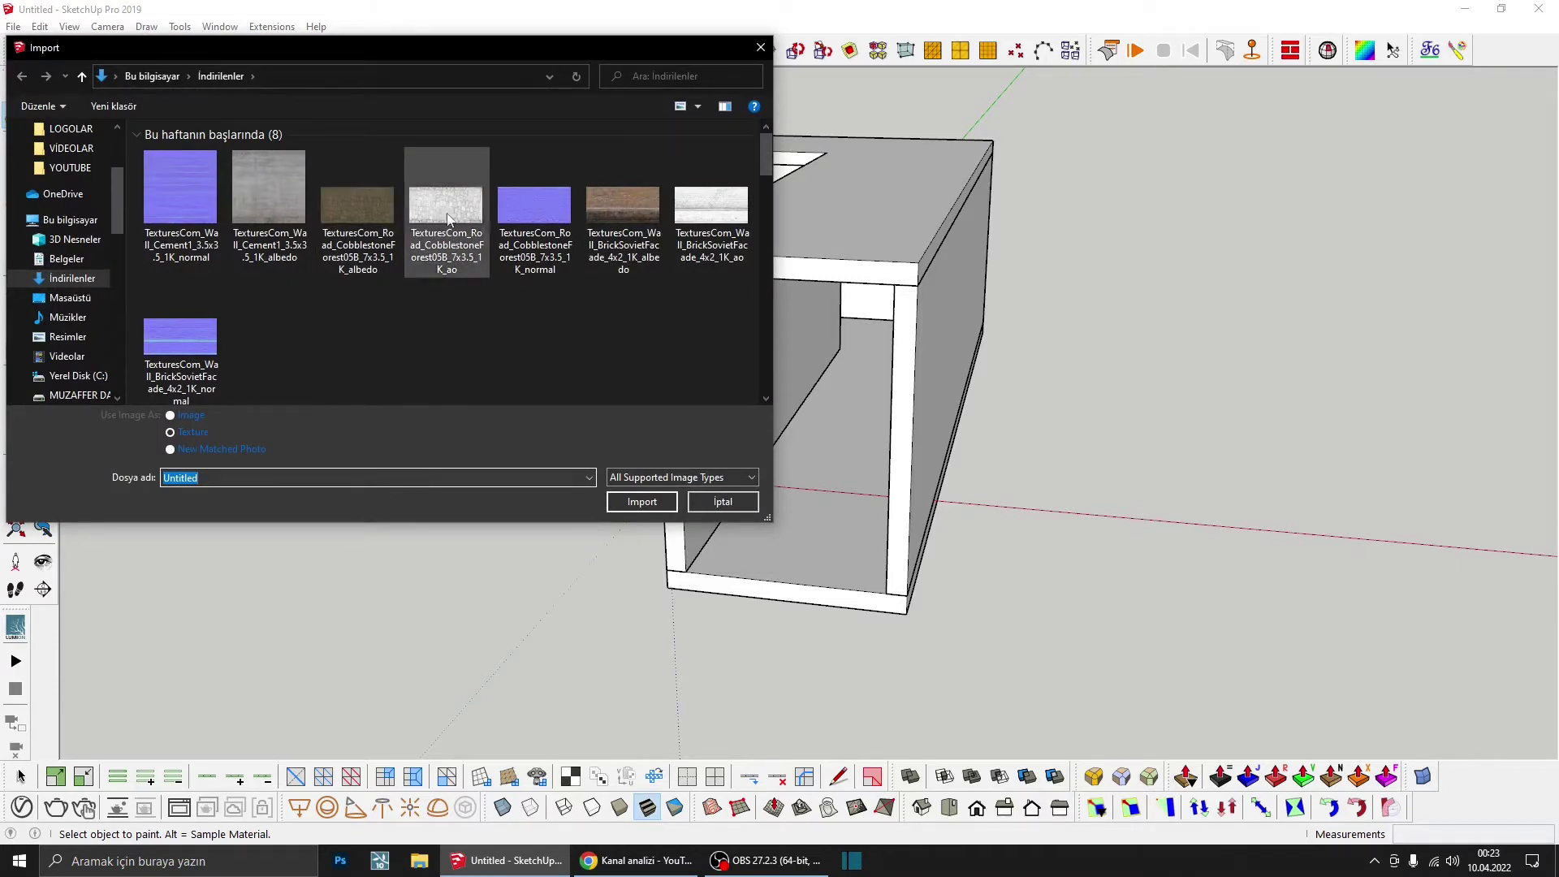
pyautogui.doubleClick(624, 210)
pyautogui.press('space')
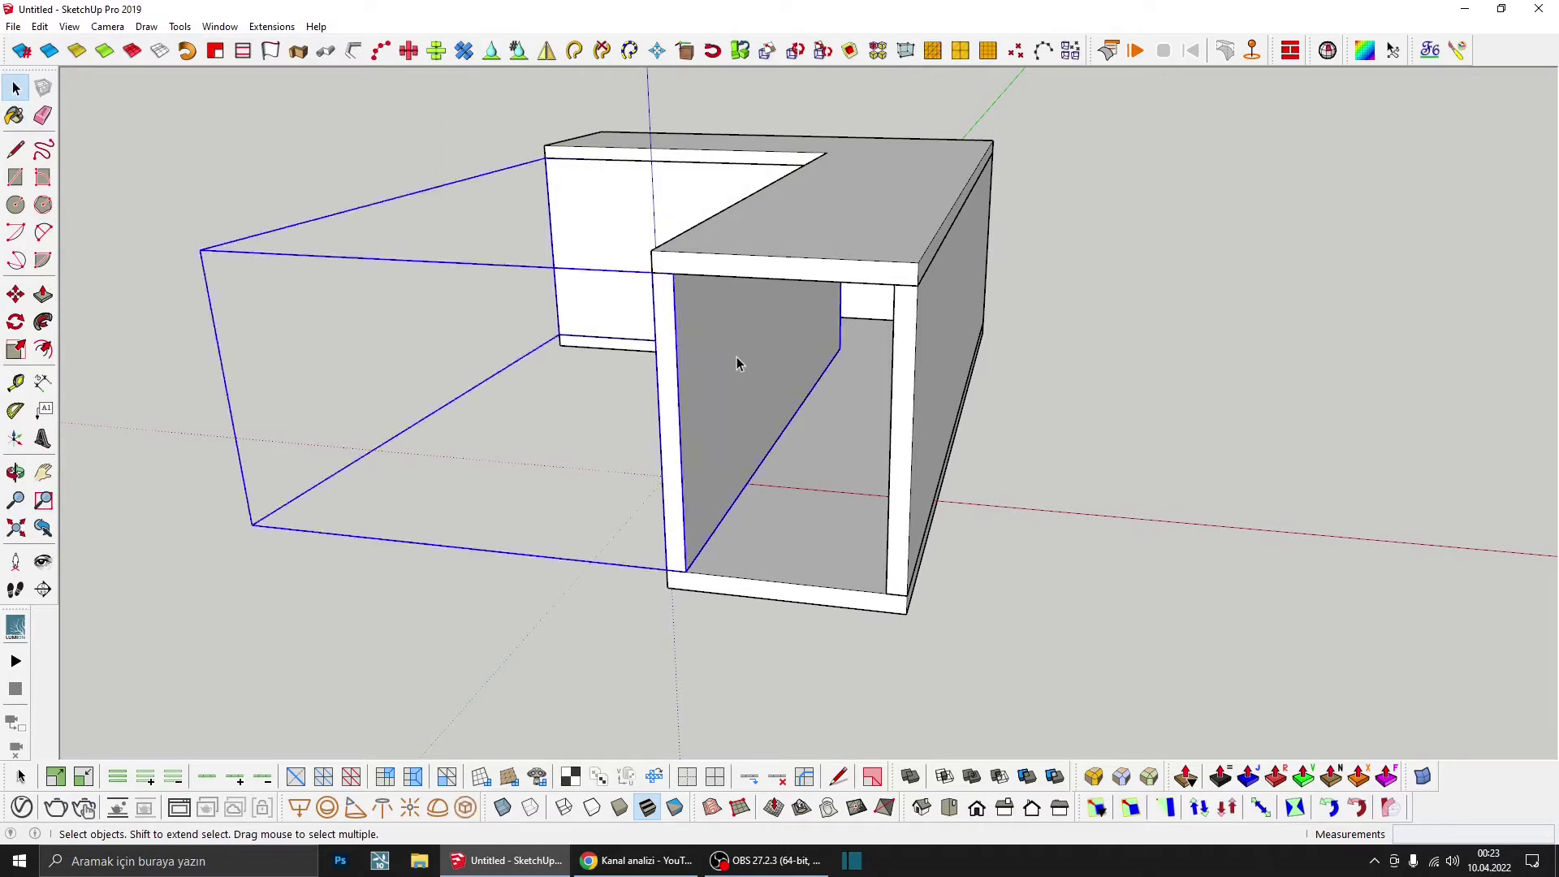
pyautogui.scroll(3, 737, 359)
pyautogui.scroll(2, 737, 359)
pyautogui.scroll(2, 737, 359)
pyautogui.moveTo(746, 362); pyautogui.dragTo(748, 262, button='middle')
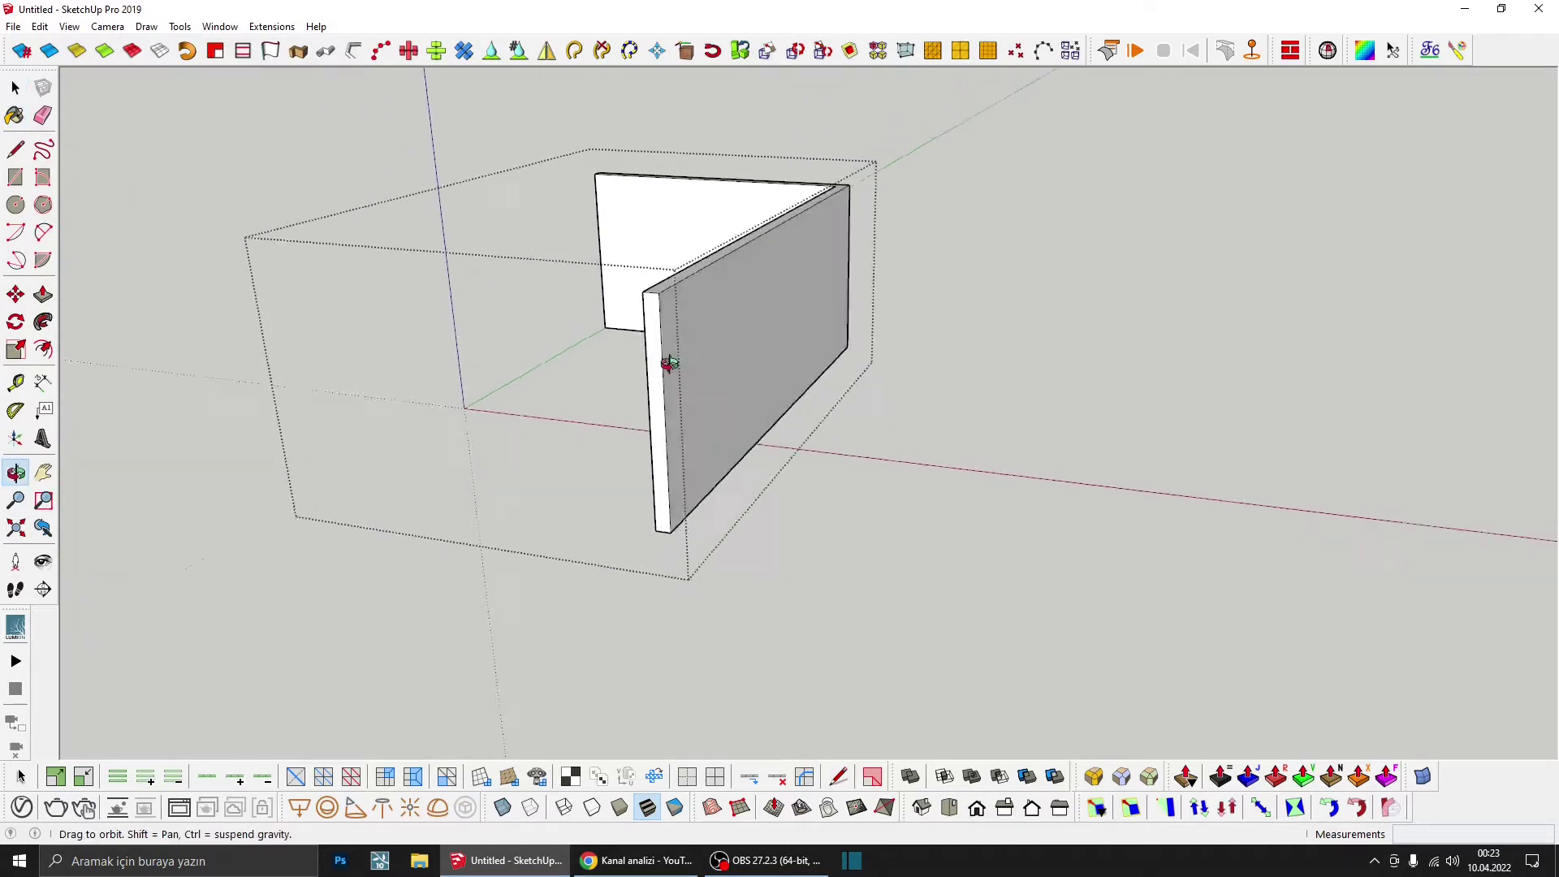
pyautogui.scroll(-2, 667, 328)
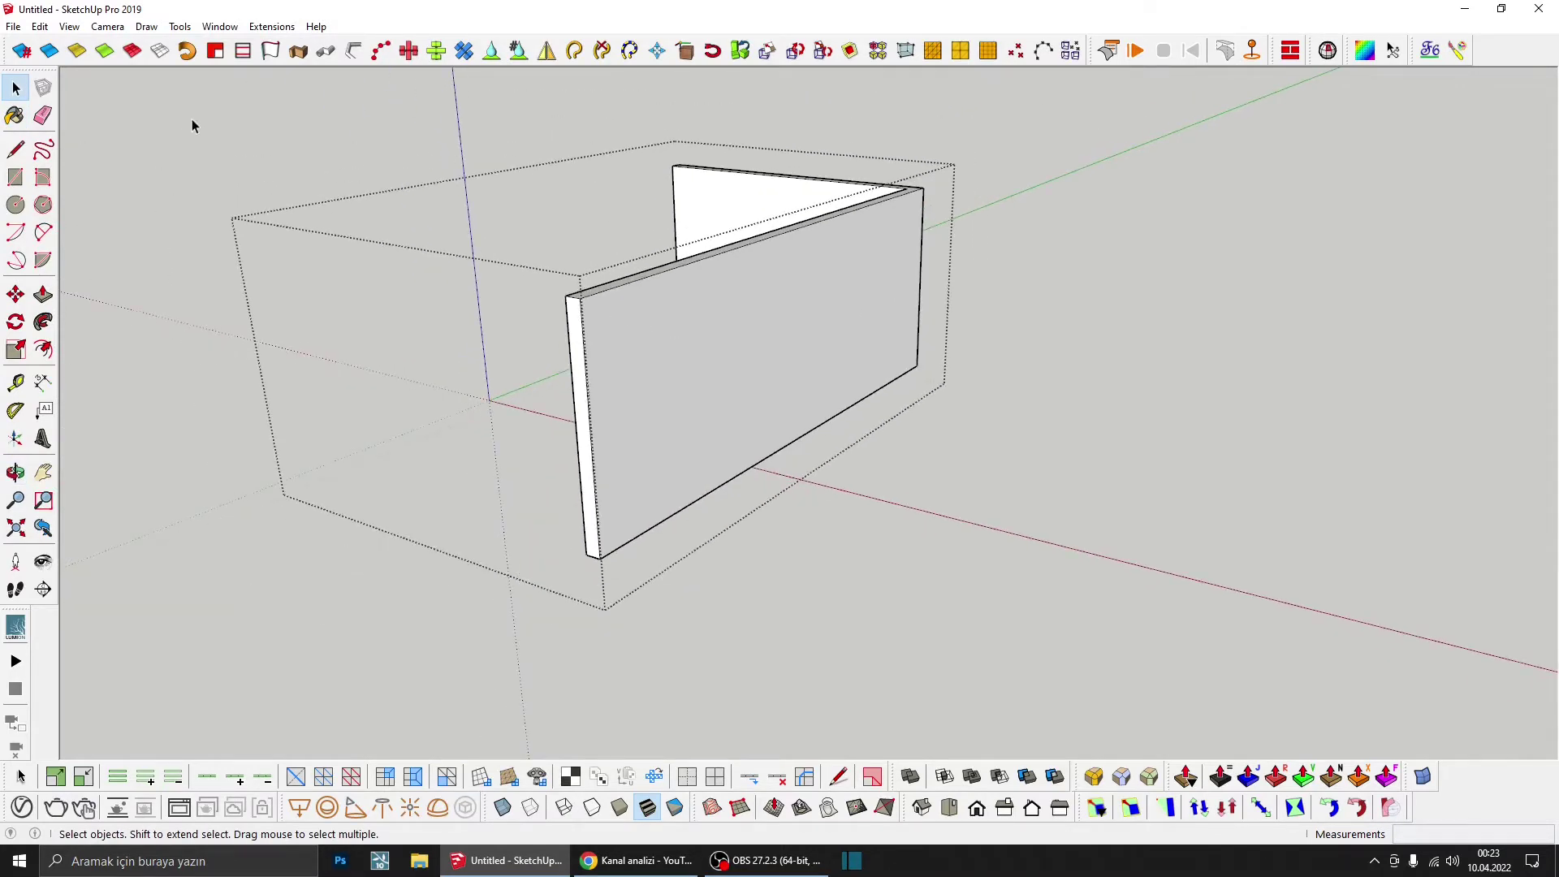
# Step: Import the brick facade albedo image as a texture and place it on the wall from bottom to top corner
pyautogui.click(13, 26)
pyautogui.click(33, 275)
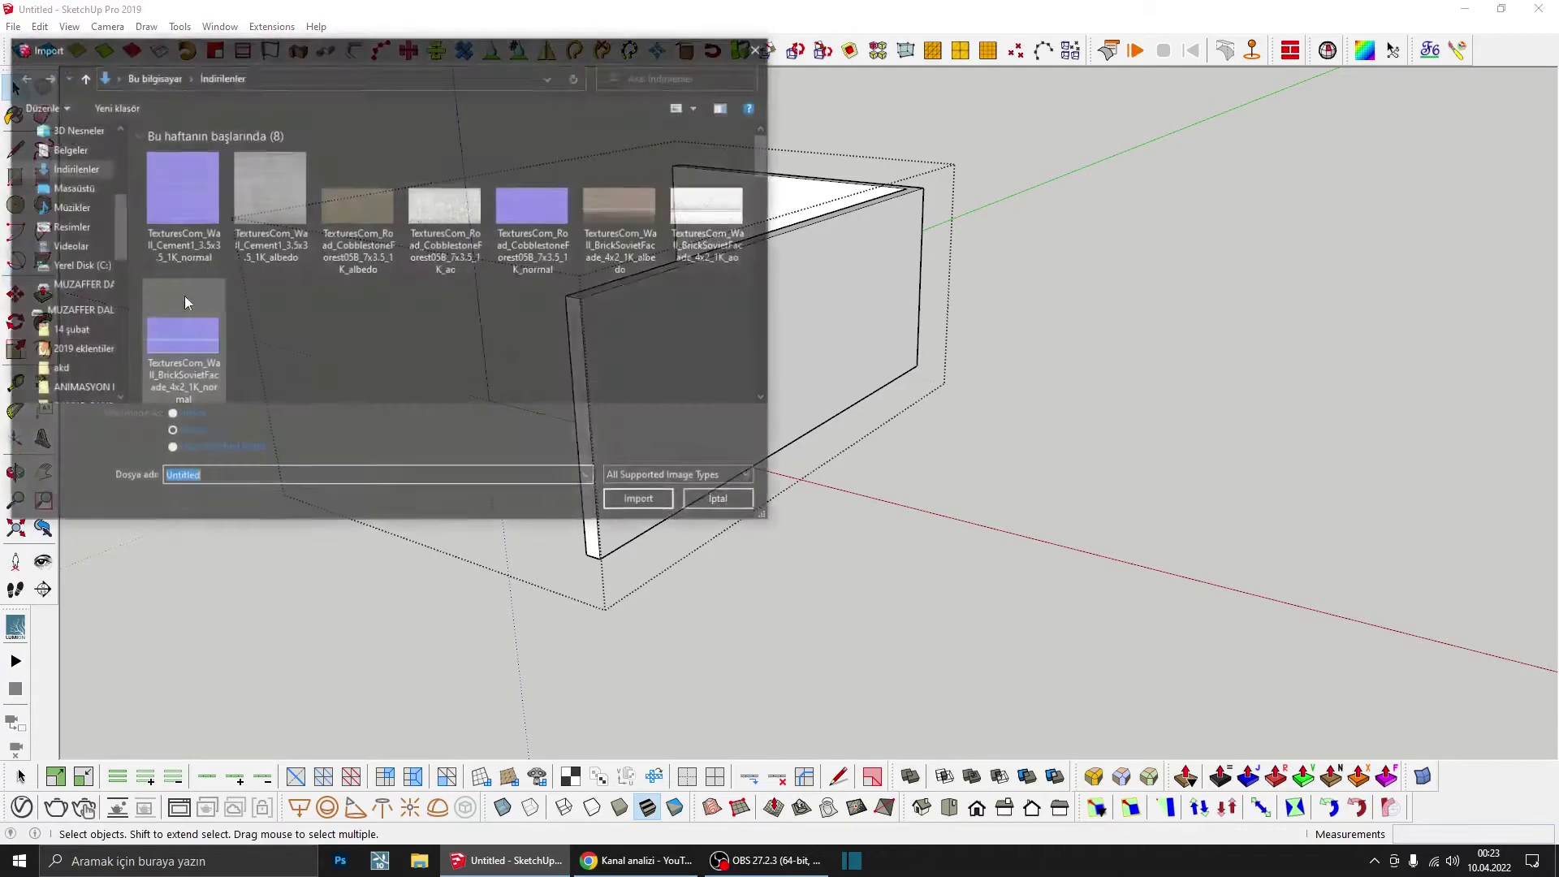
pyautogui.click(606, 197)
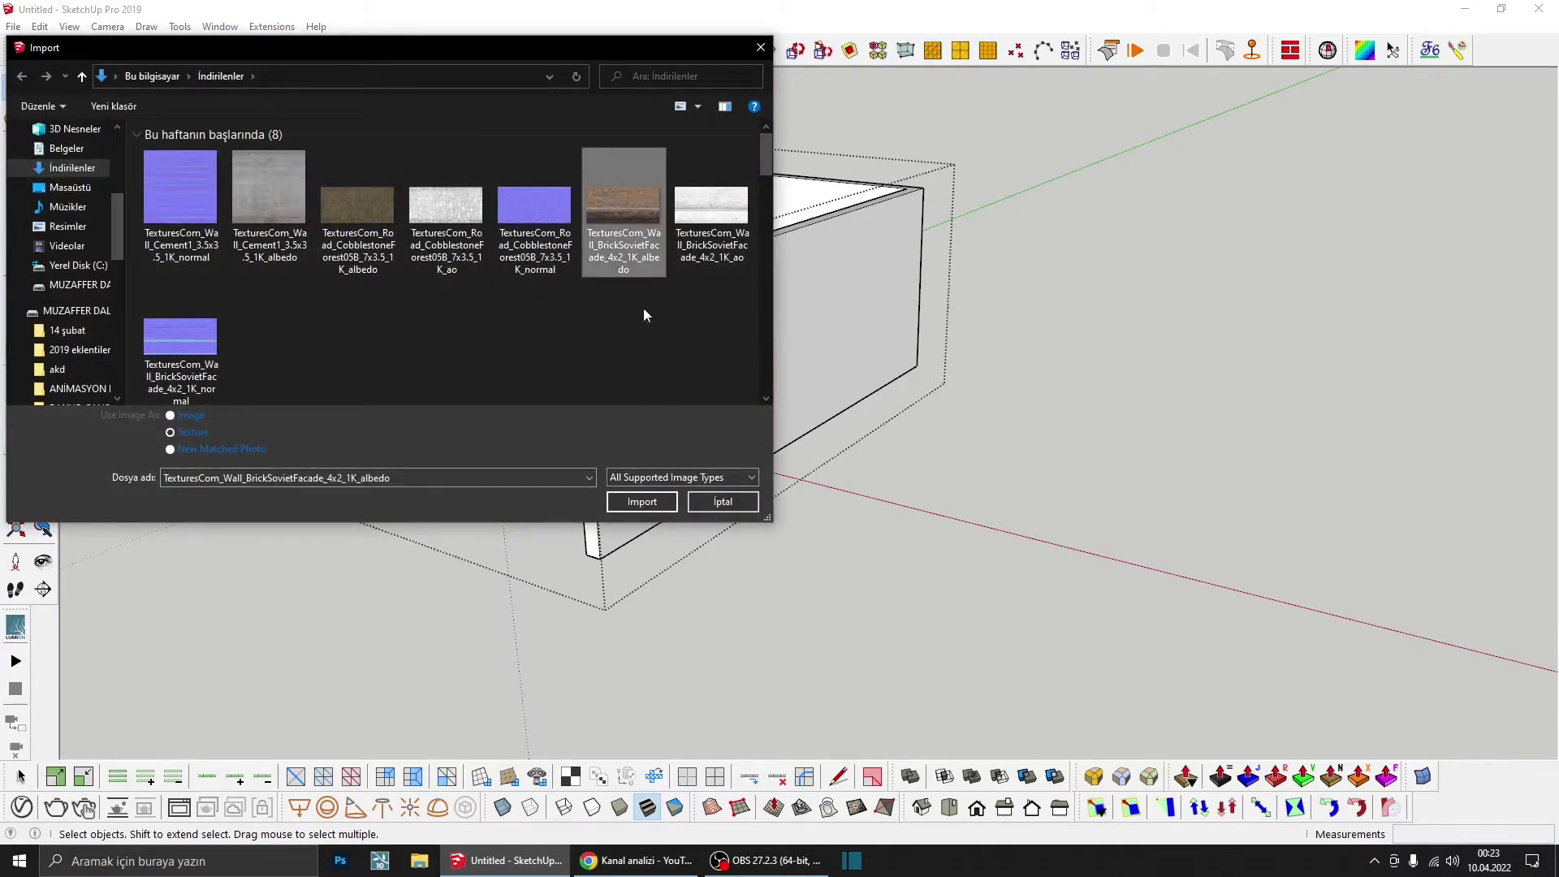
pyautogui.click(656, 501)
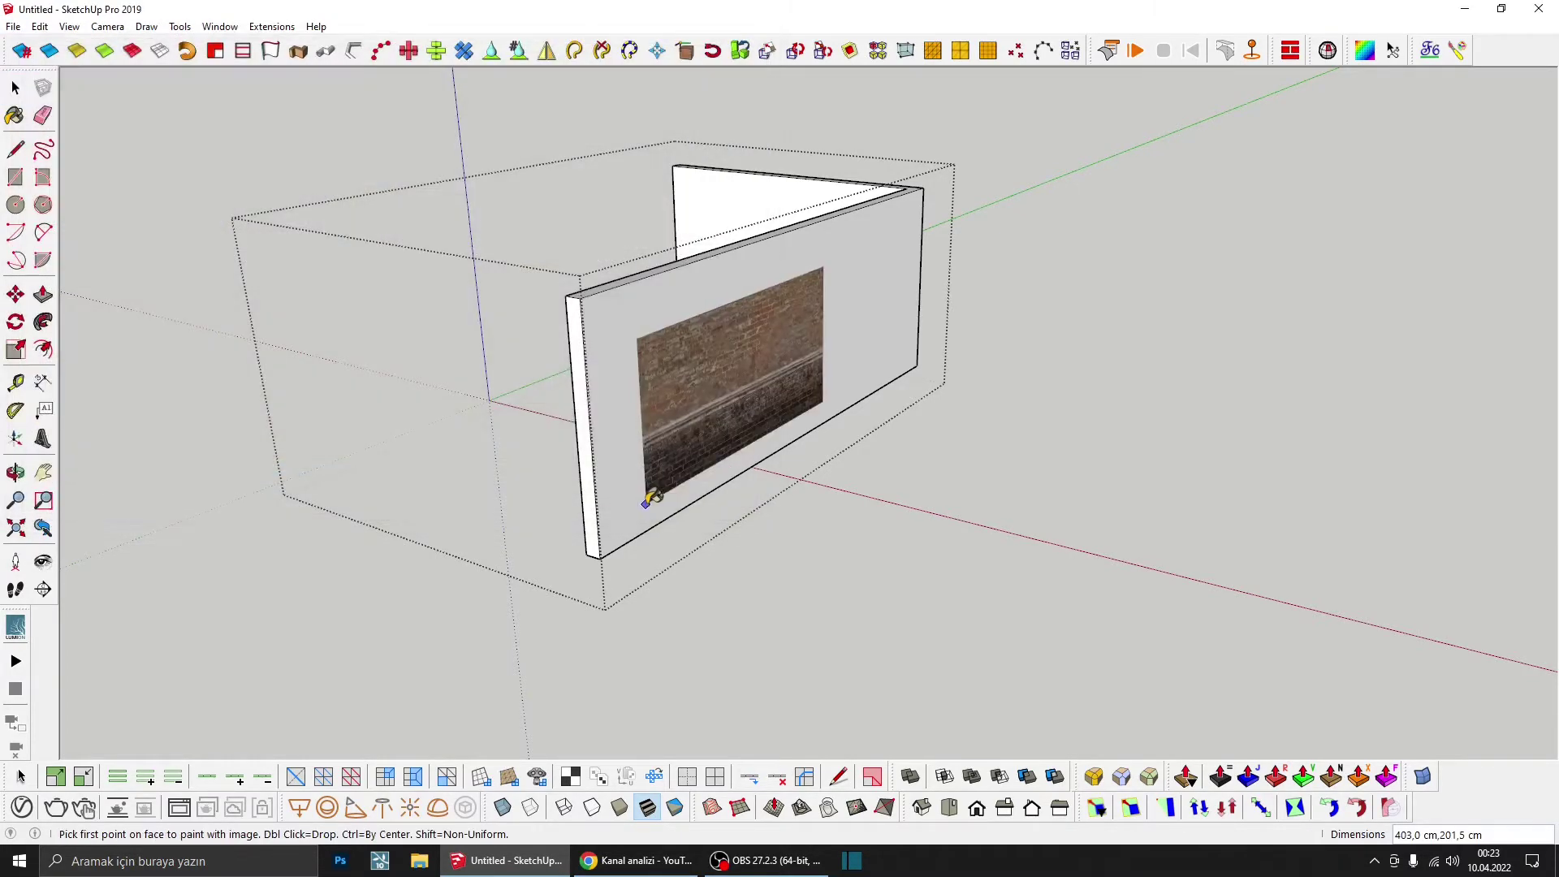
pyautogui.click(599, 559)
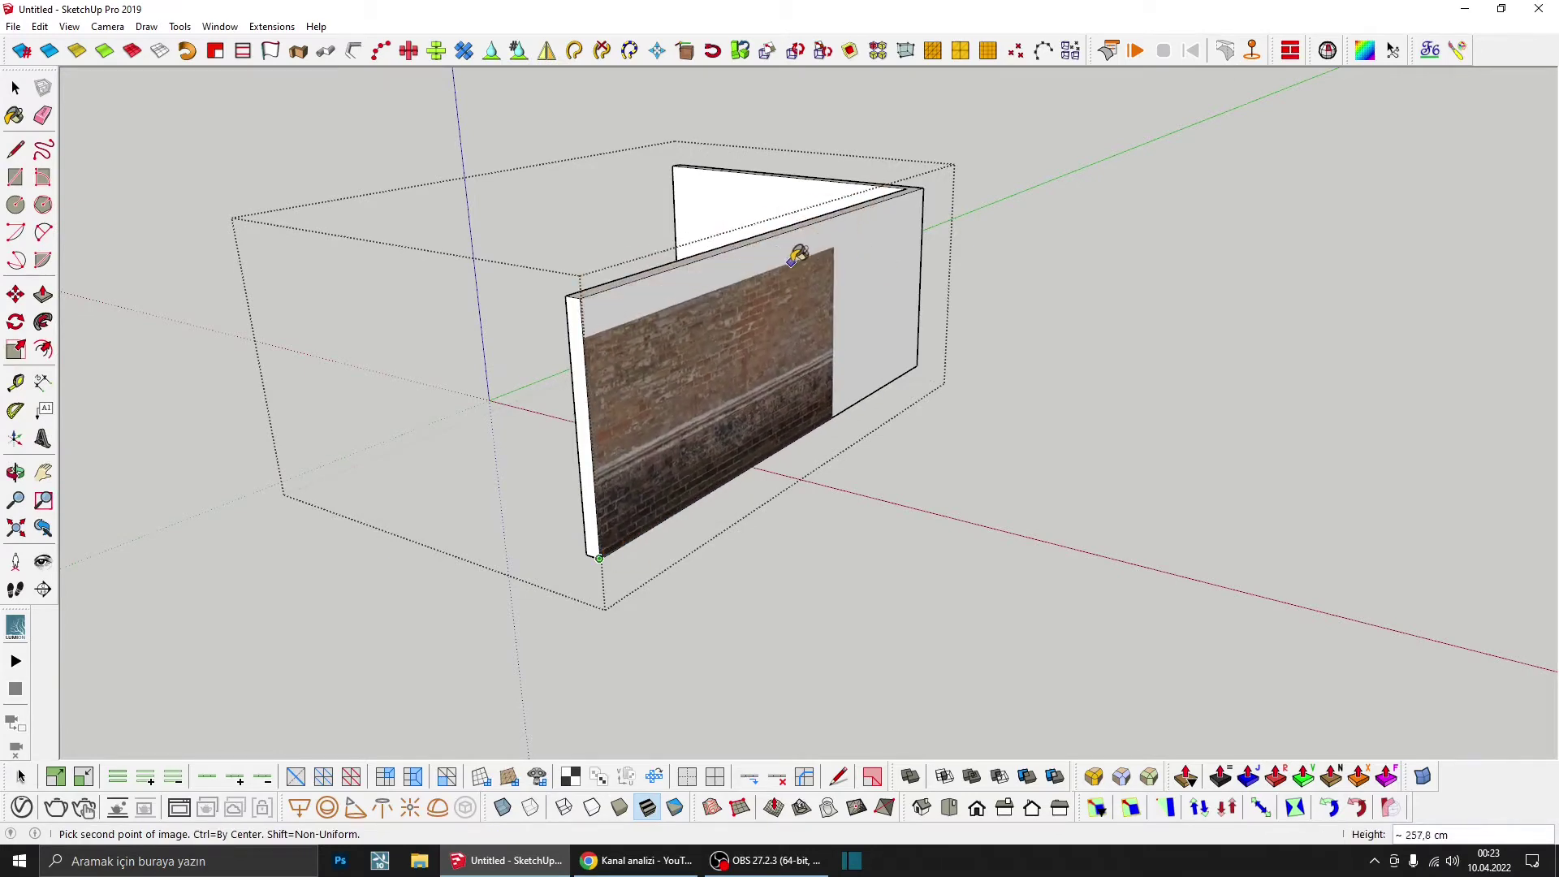
pyautogui.click(796, 233)
pyautogui.moveTo(795, 236)
pyautogui.mouseDown(button='middle')
pyautogui.moveTo(749, 297)
pyautogui.moveTo(937, 290)
pyautogui.mouseUp(button='middle')
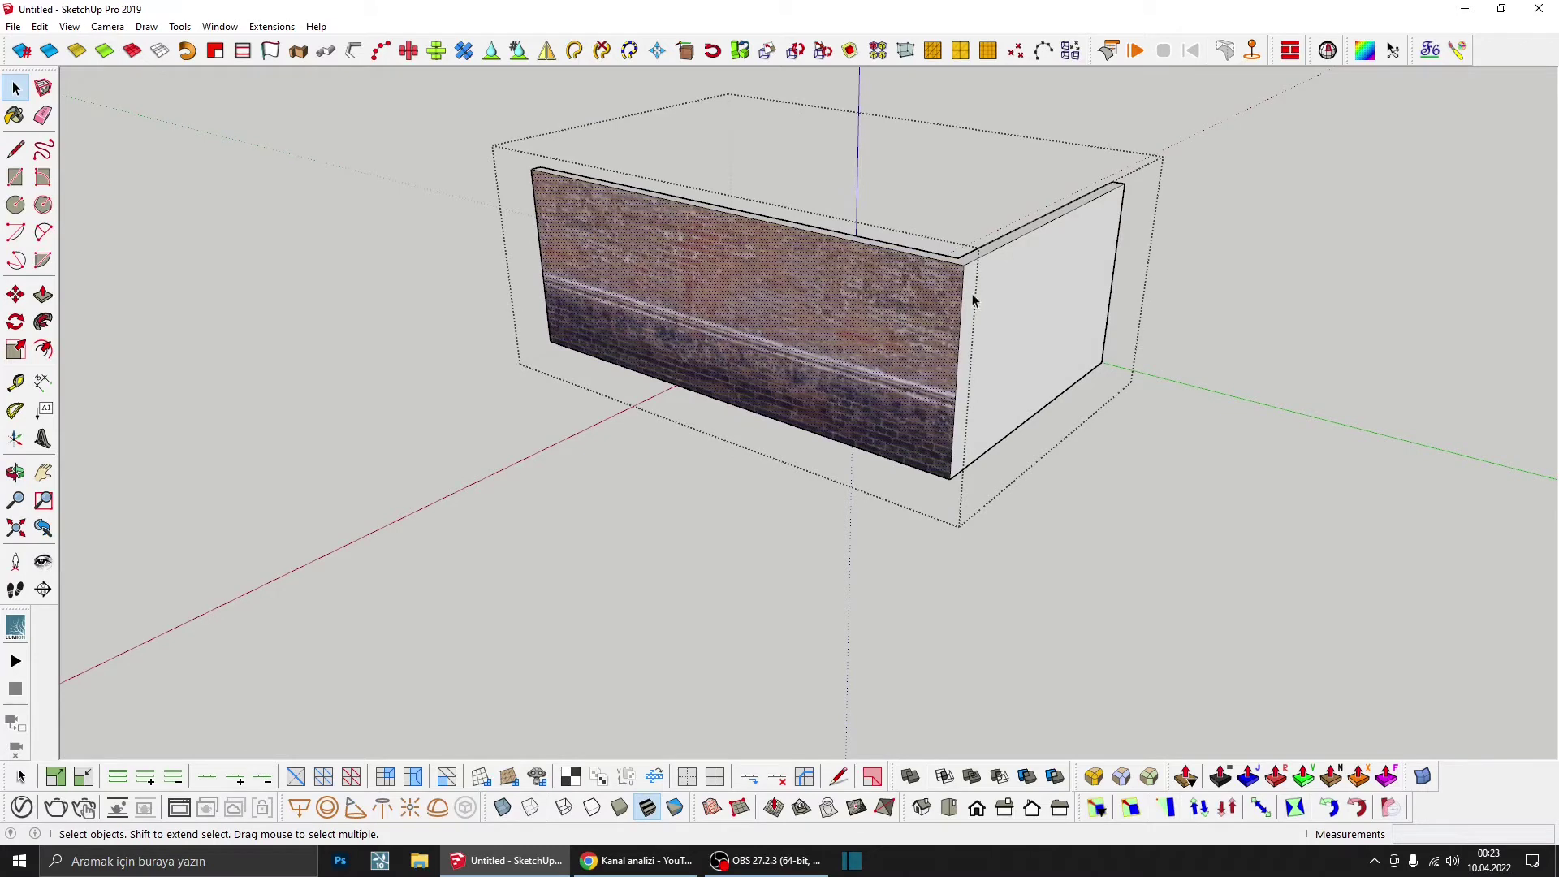
# Step: Sample the brick material and paint the outer wall's short side face with it
pyautogui.press('b')
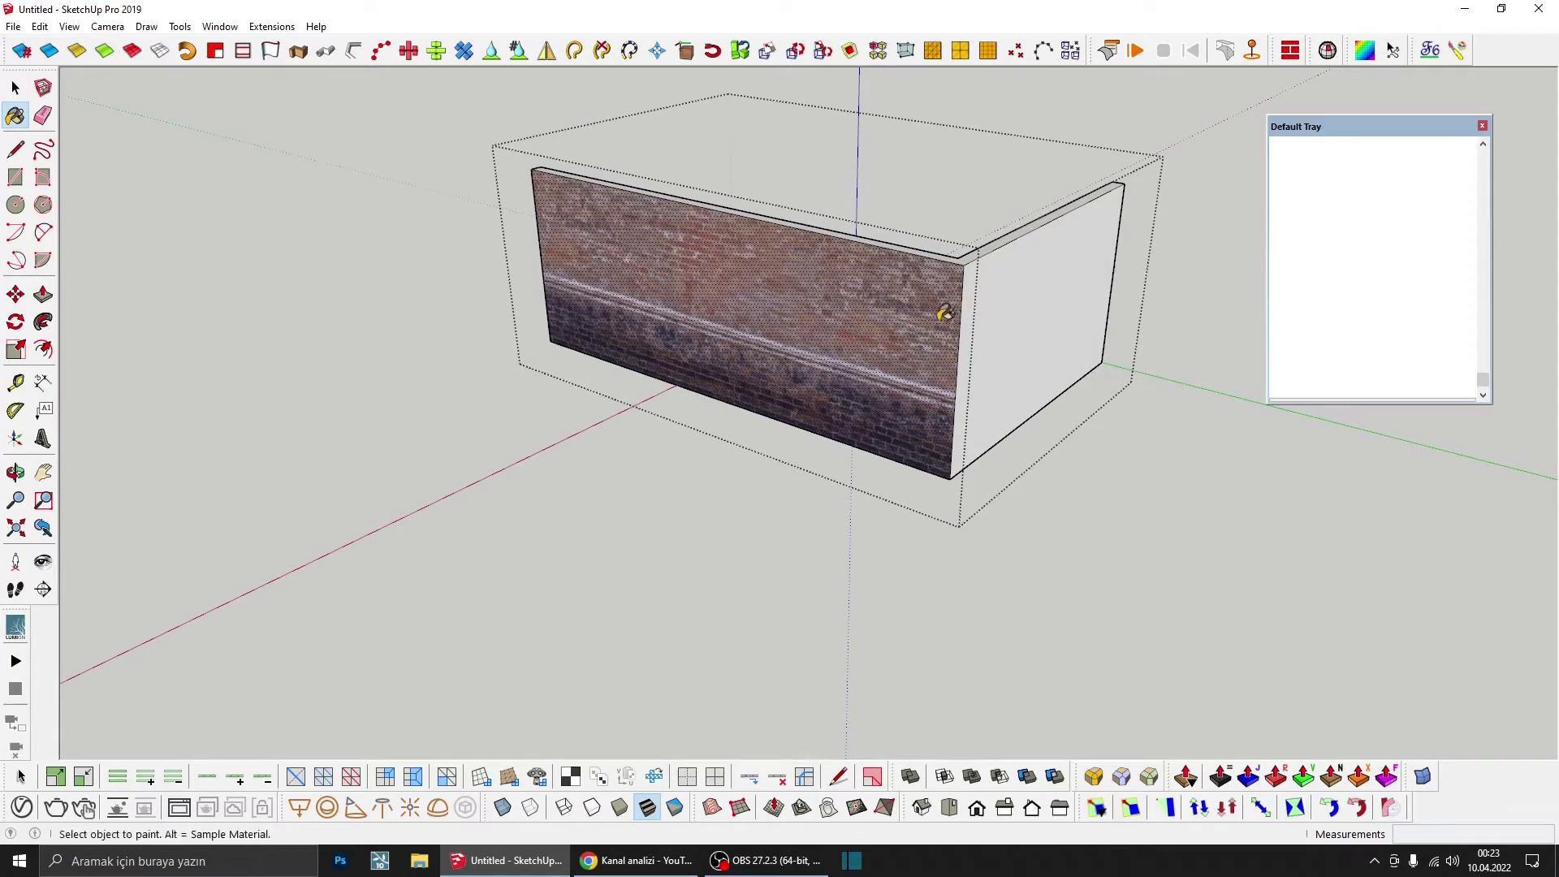
pyautogui.press('alt')
pyautogui.keyDown('alt'); pyautogui.click(926, 308); pyautogui.keyUp('alt')
pyautogui.click(1015, 306)
pyautogui.moveTo(838, 314)
pyautogui.mouseDown(button='middle')
pyautogui.moveTo(794, 254)
pyautogui.moveTo(1113, 298)
pyautogui.moveTo(869, 313)
pyautogui.moveTo(915, 341)
pyautogui.moveTo(809, 344)
pyautogui.moveTo(802, 325)
pyautogui.moveTo(1163, 318)
pyautogui.moveTo(1049, 309)
pyautogui.mouseUp(button='middle')
pyautogui.press('space')
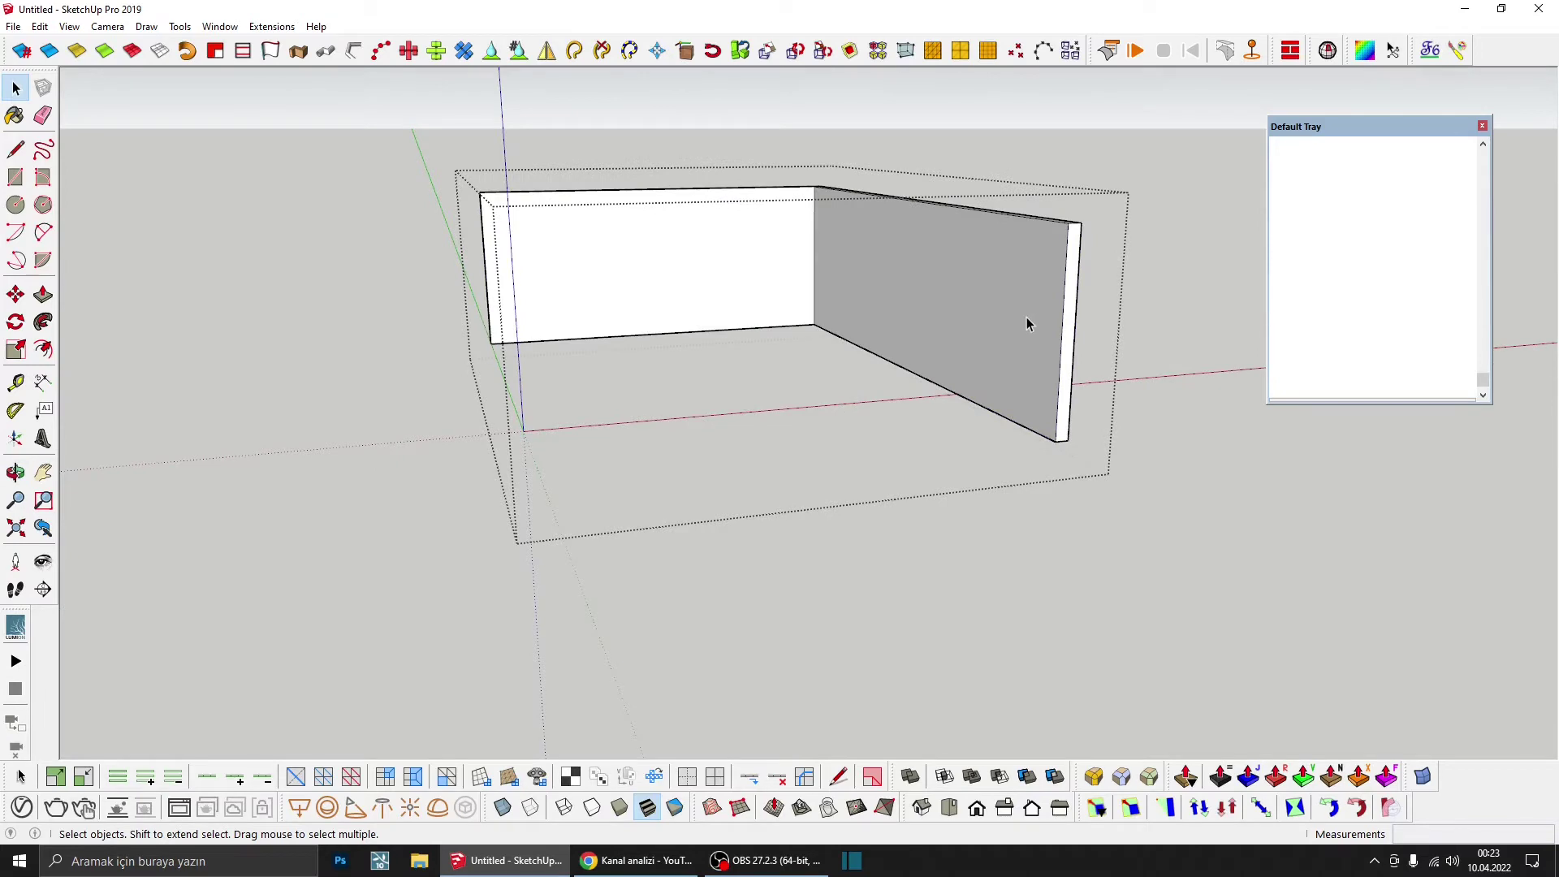
# Step: Paint both inner wall faces with the brick material
pyautogui.press('b')
pyautogui.click(980, 308)
pyautogui.click(799, 264)
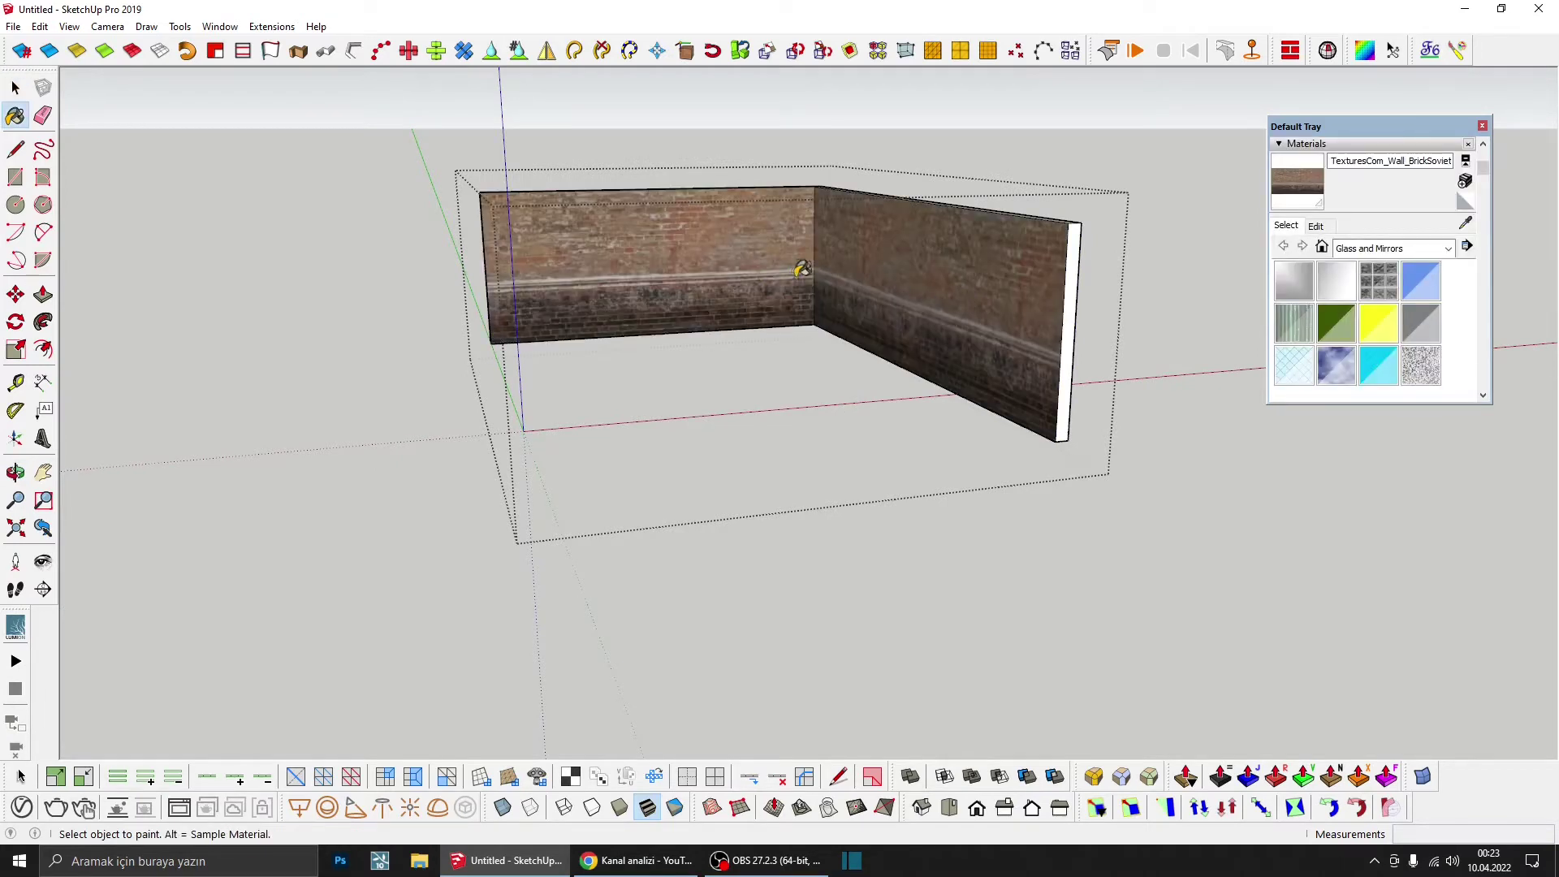
pyautogui.press('space')
pyautogui.moveTo(796, 268)
pyautogui.mouseDown(button='middle')
pyautogui.moveTo(863, 313)
pyautogui.moveTo(1029, 233)
pyautogui.moveTo(1047, 284)
pyautogui.moveTo(880, 358)
pyautogui.moveTo(913, 323)
pyautogui.mouseUp(button='middle')
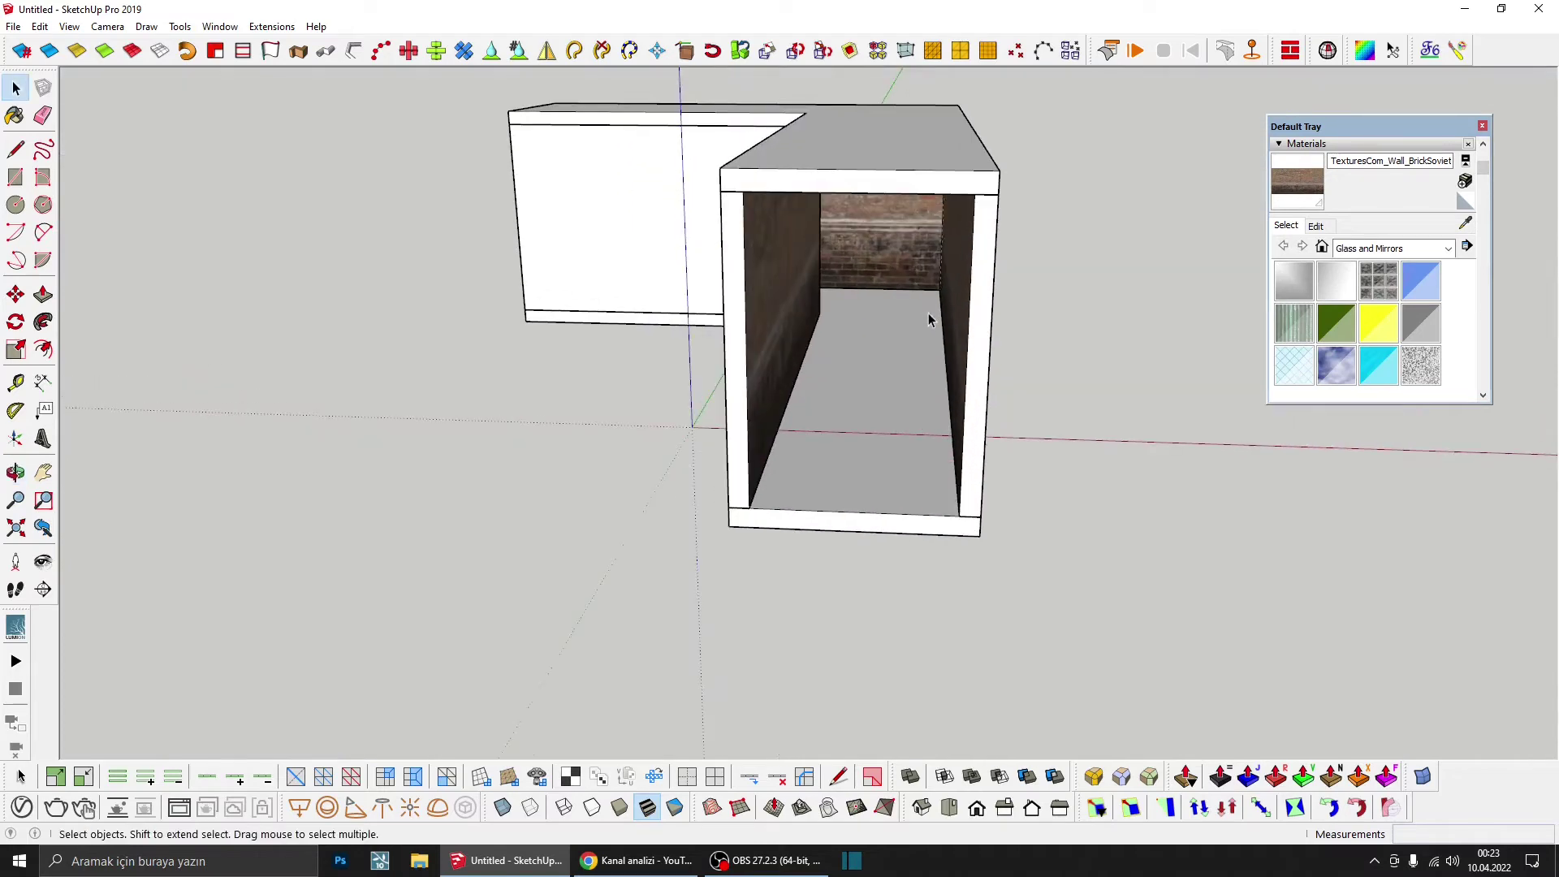
# Step: Inside the floor slab group, draw a line from the inner to the outer corner
pyautogui.doubleClick(864, 403)
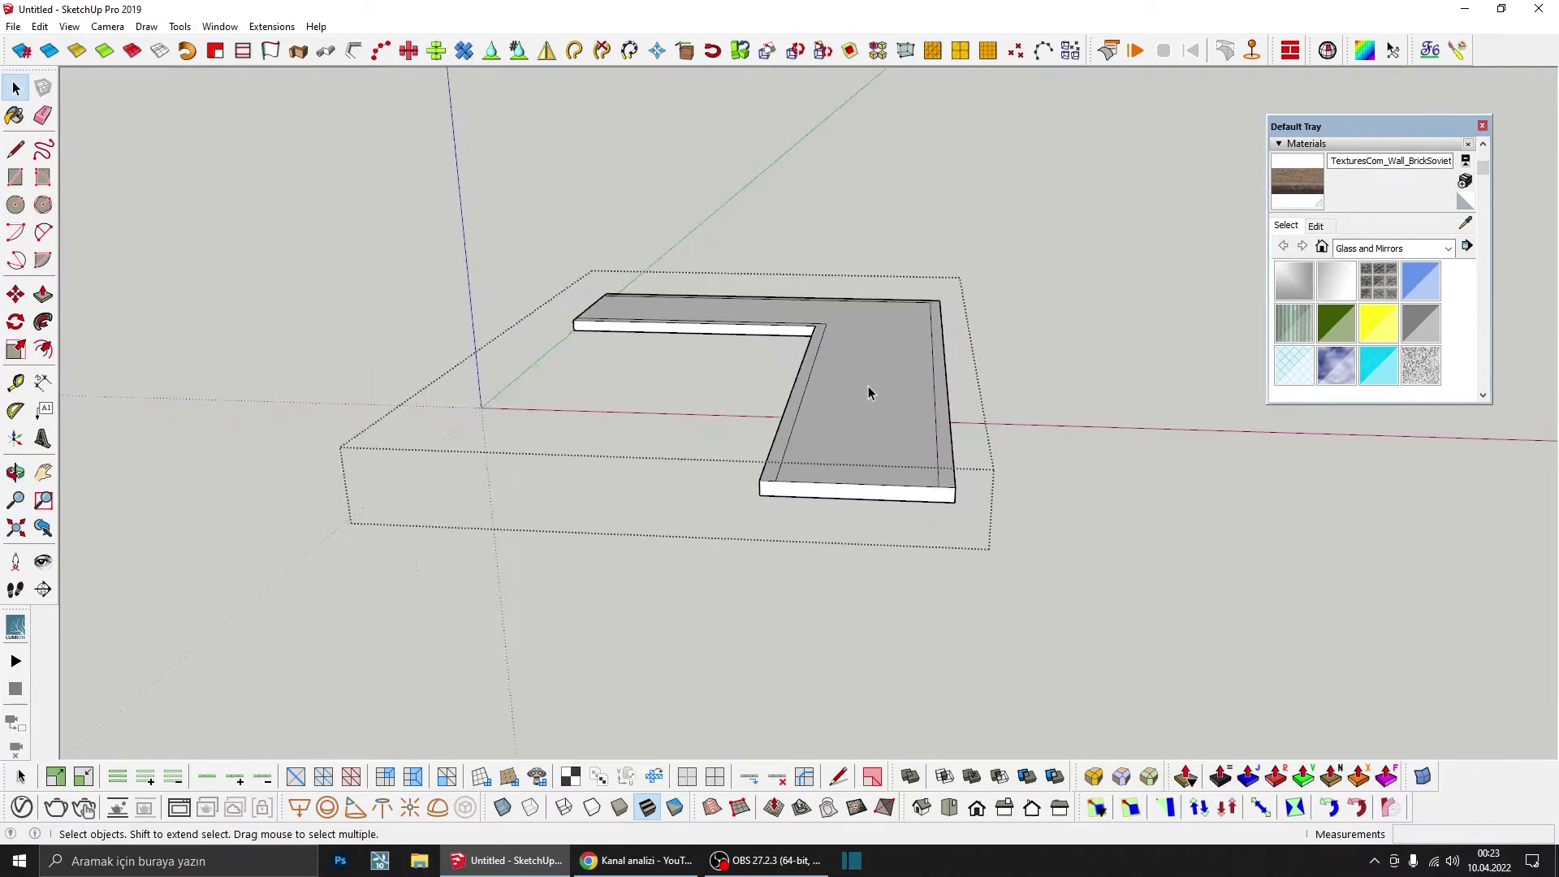
pyautogui.moveTo(868, 387)
pyautogui.mouseDown(button='middle')
pyautogui.moveTo(822, 455)
pyautogui.moveTo(878, 428)
pyautogui.mouseUp(button='middle')
pyautogui.scroll(3, 916, 286)
pyautogui.scroll(3, 963, 362)
pyautogui.press('l')
pyautogui.click(964, 363)
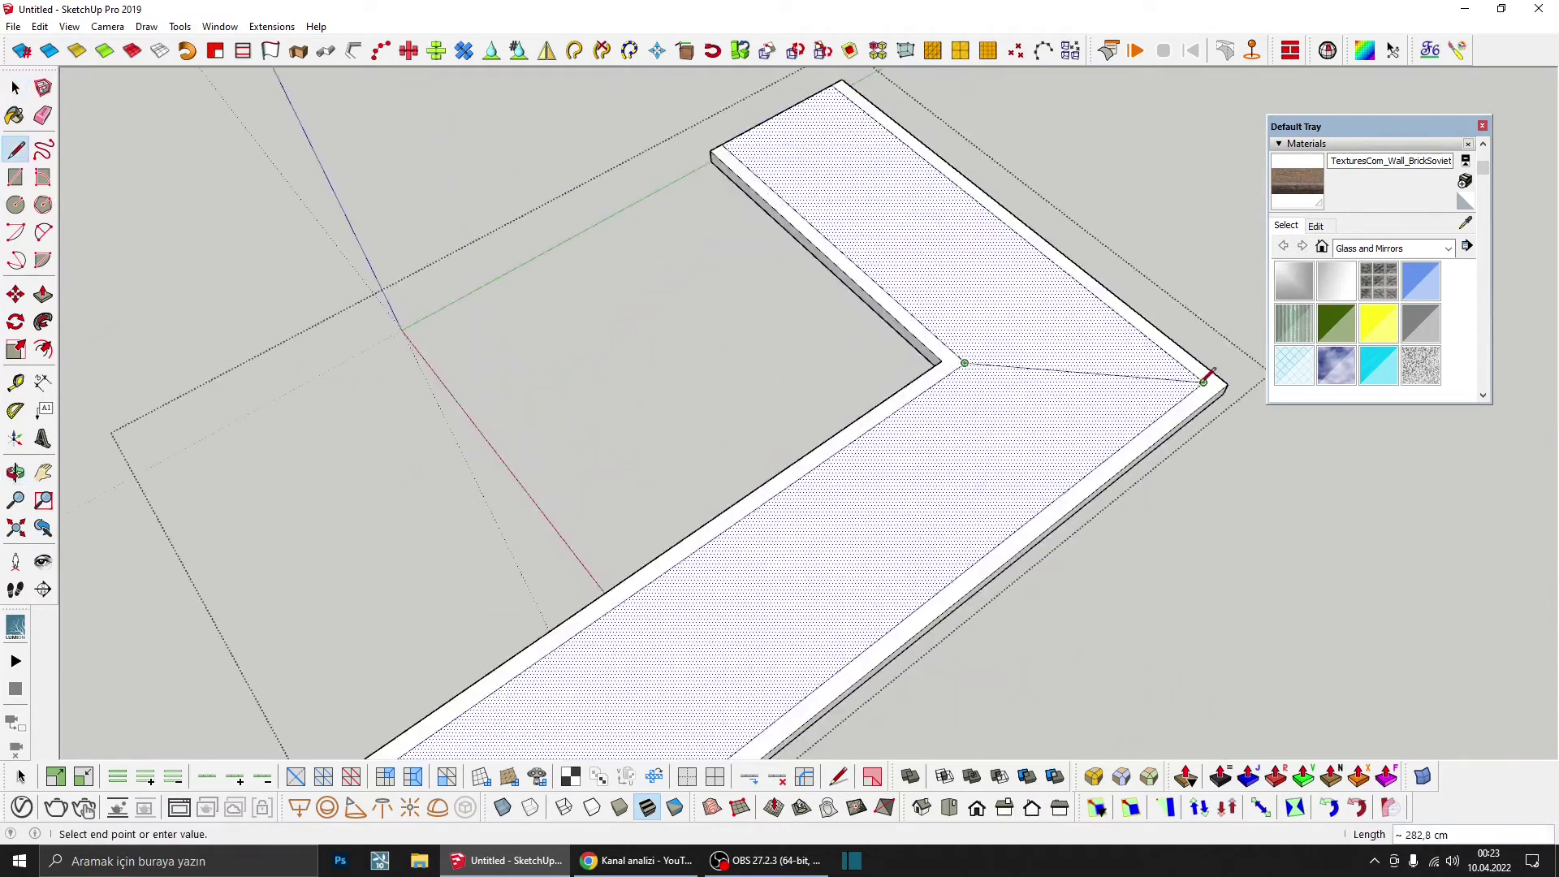
pyautogui.click(1204, 381)
# Step: Check the split and select the lower part of the slab face
pyautogui.moveTo(1044, 313)
pyautogui.mouseDown(button='middle')
pyautogui.moveTo(933, 324)
pyautogui.moveTo(984, 331)
pyautogui.mouseUp(button='middle')
pyautogui.press('space')
pyautogui.click(983, 448)
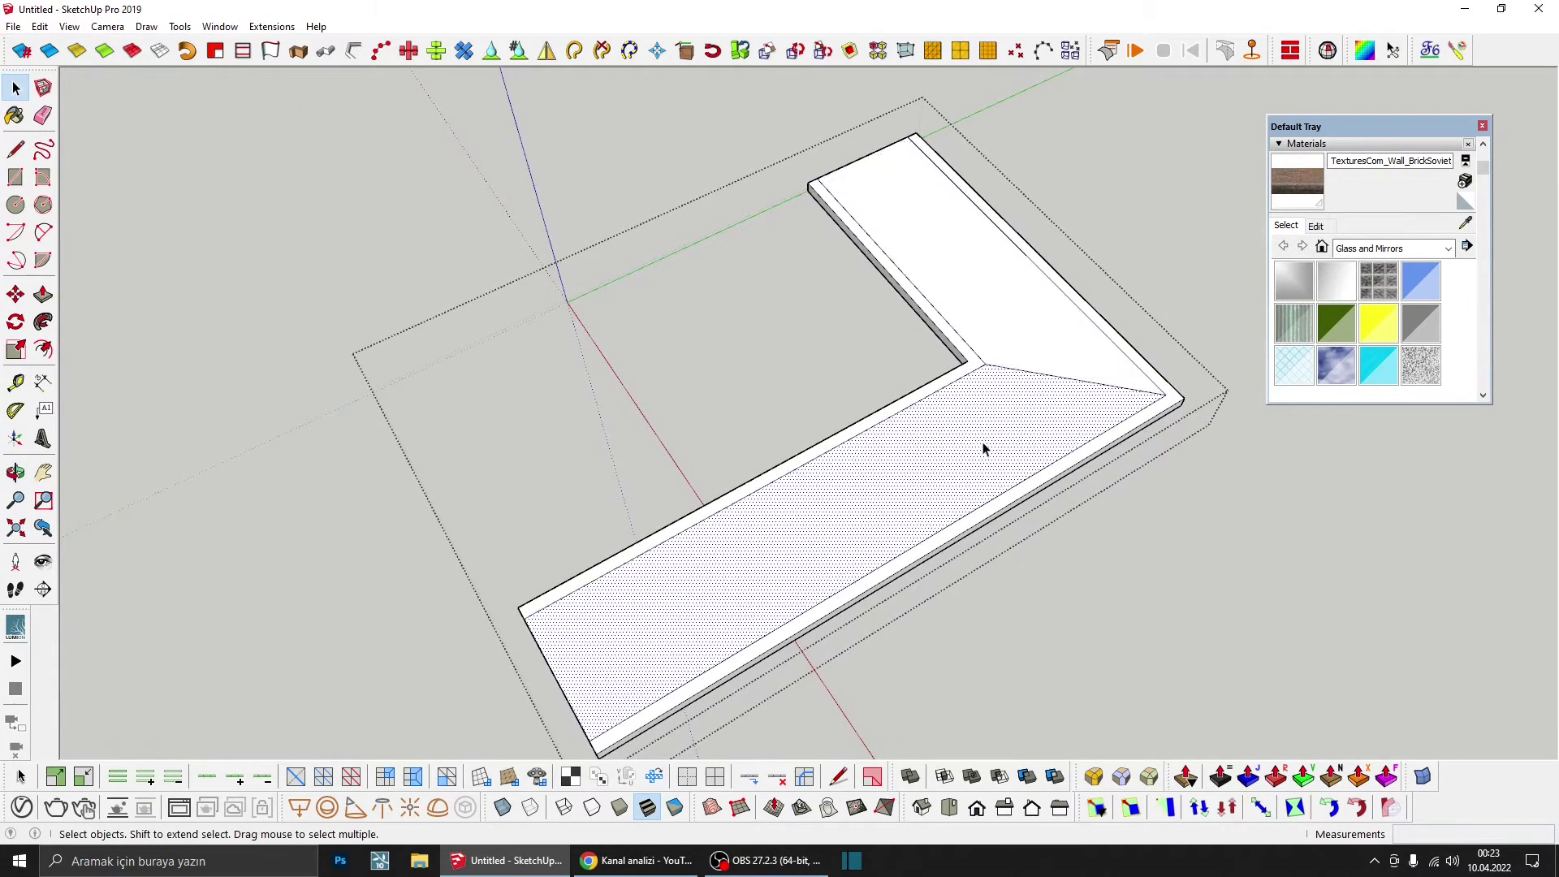
pyautogui.scroll(-3, 983, 448)
pyautogui.scroll(-1, 933, 435)
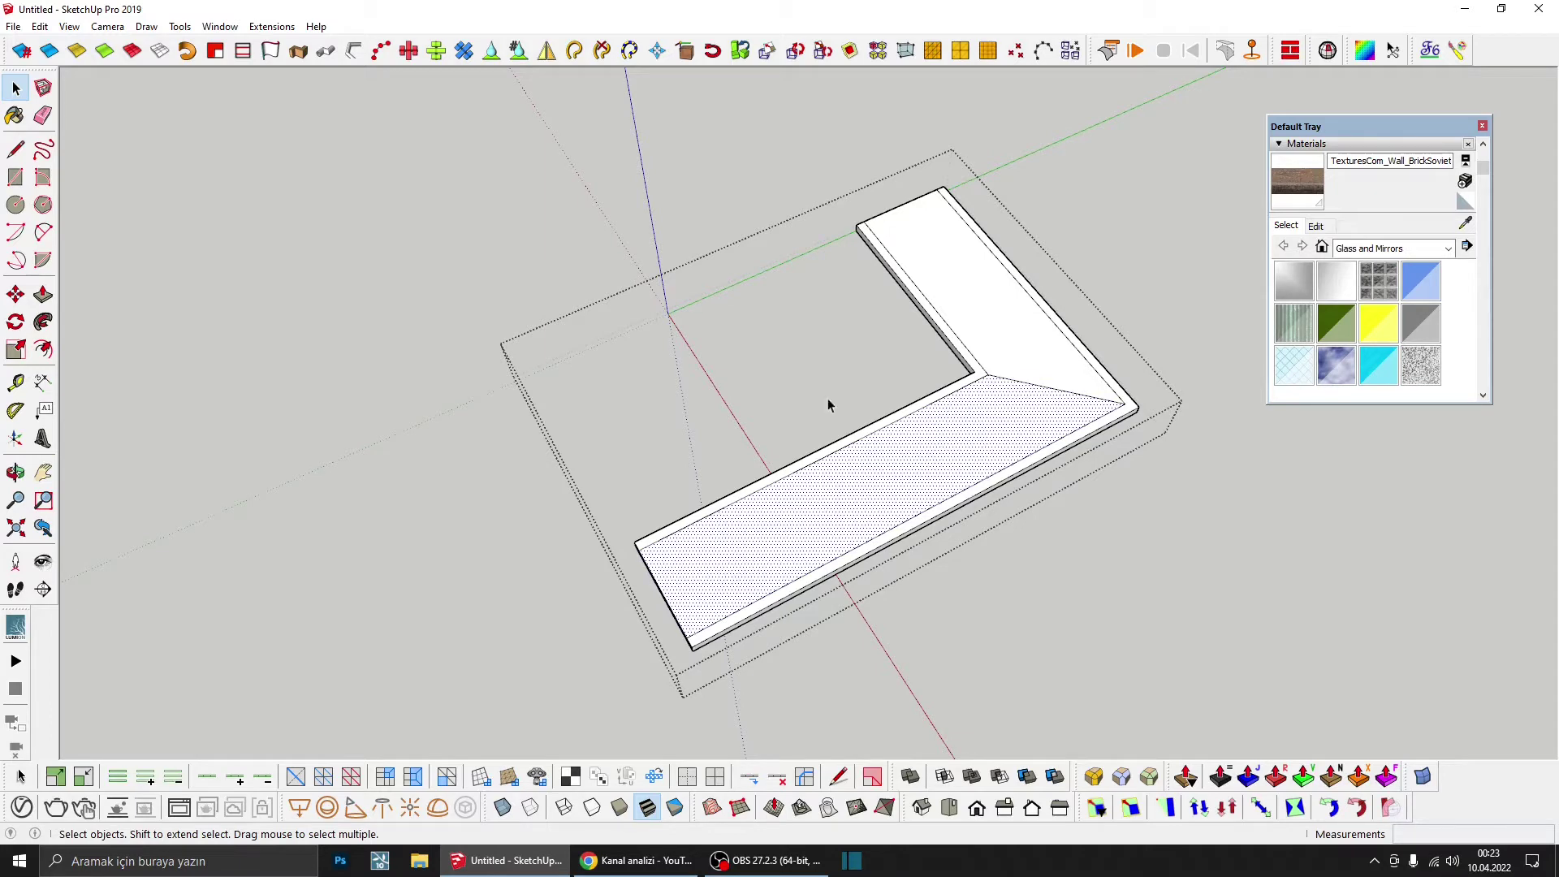
pyautogui.click(13, 26)
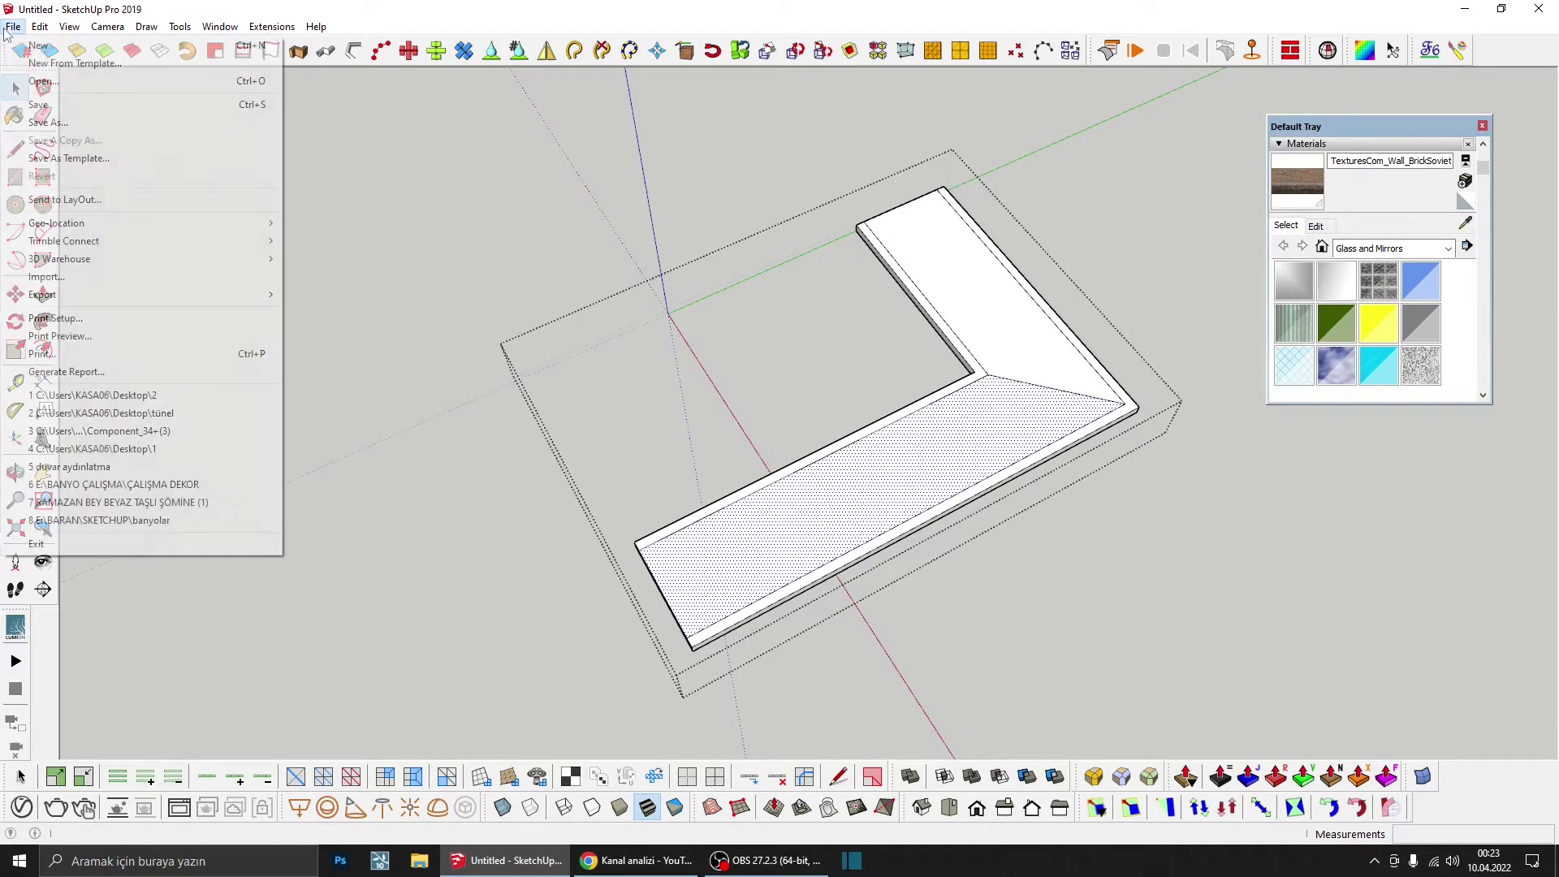
# Step: Import the CobblestoneForest05B albedo image as a texture and pin its first corner at the slab's corner
pyautogui.click(103, 284)
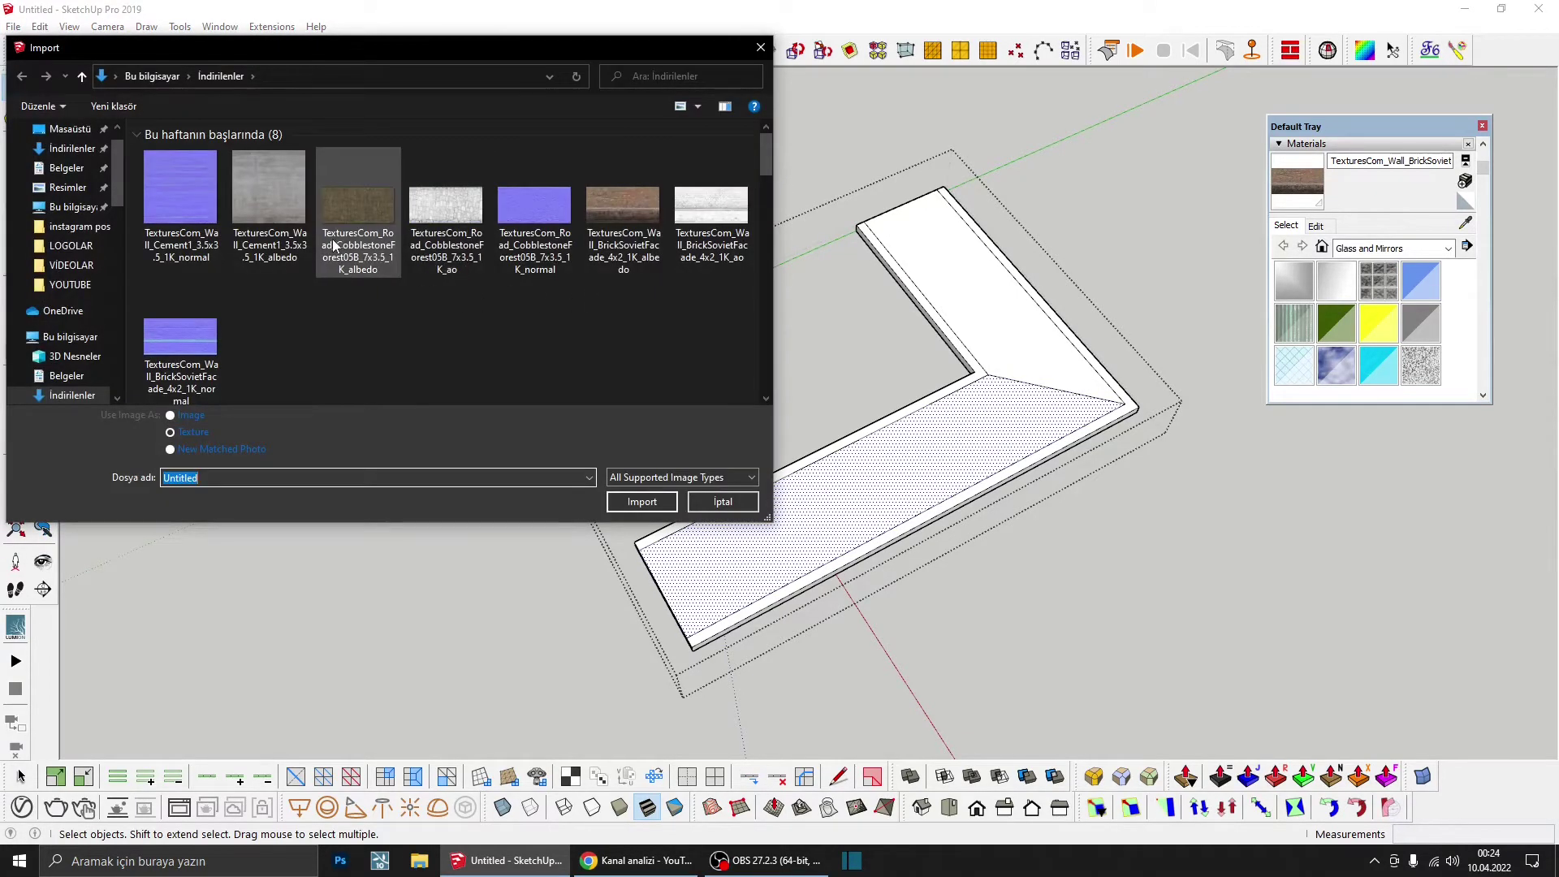
pyautogui.click(347, 215)
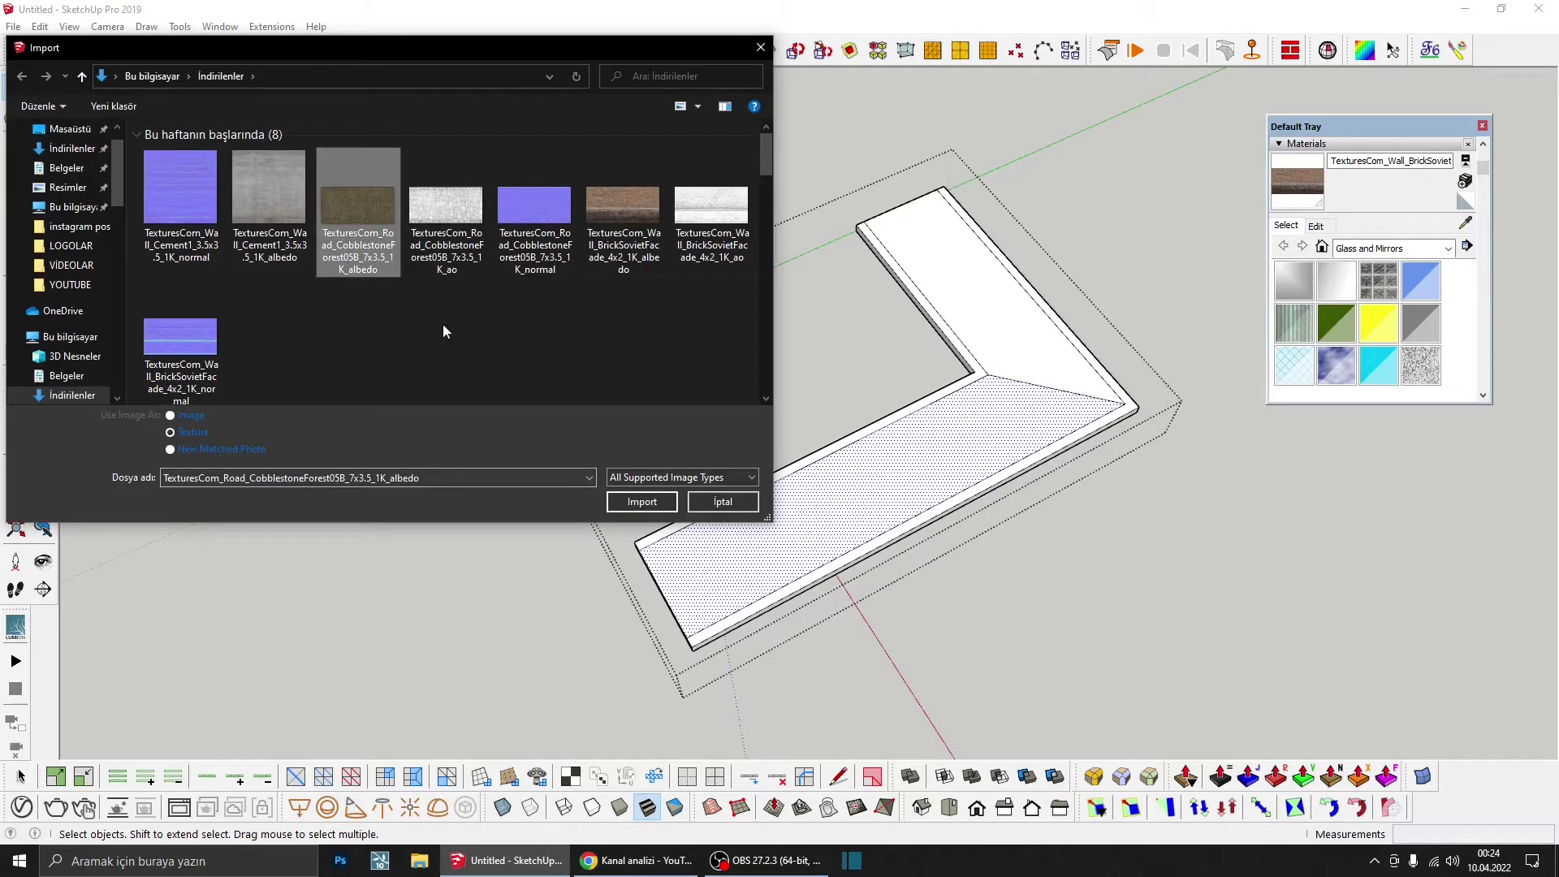
pyautogui.click(641, 502)
pyautogui.scroll(2, 714, 633)
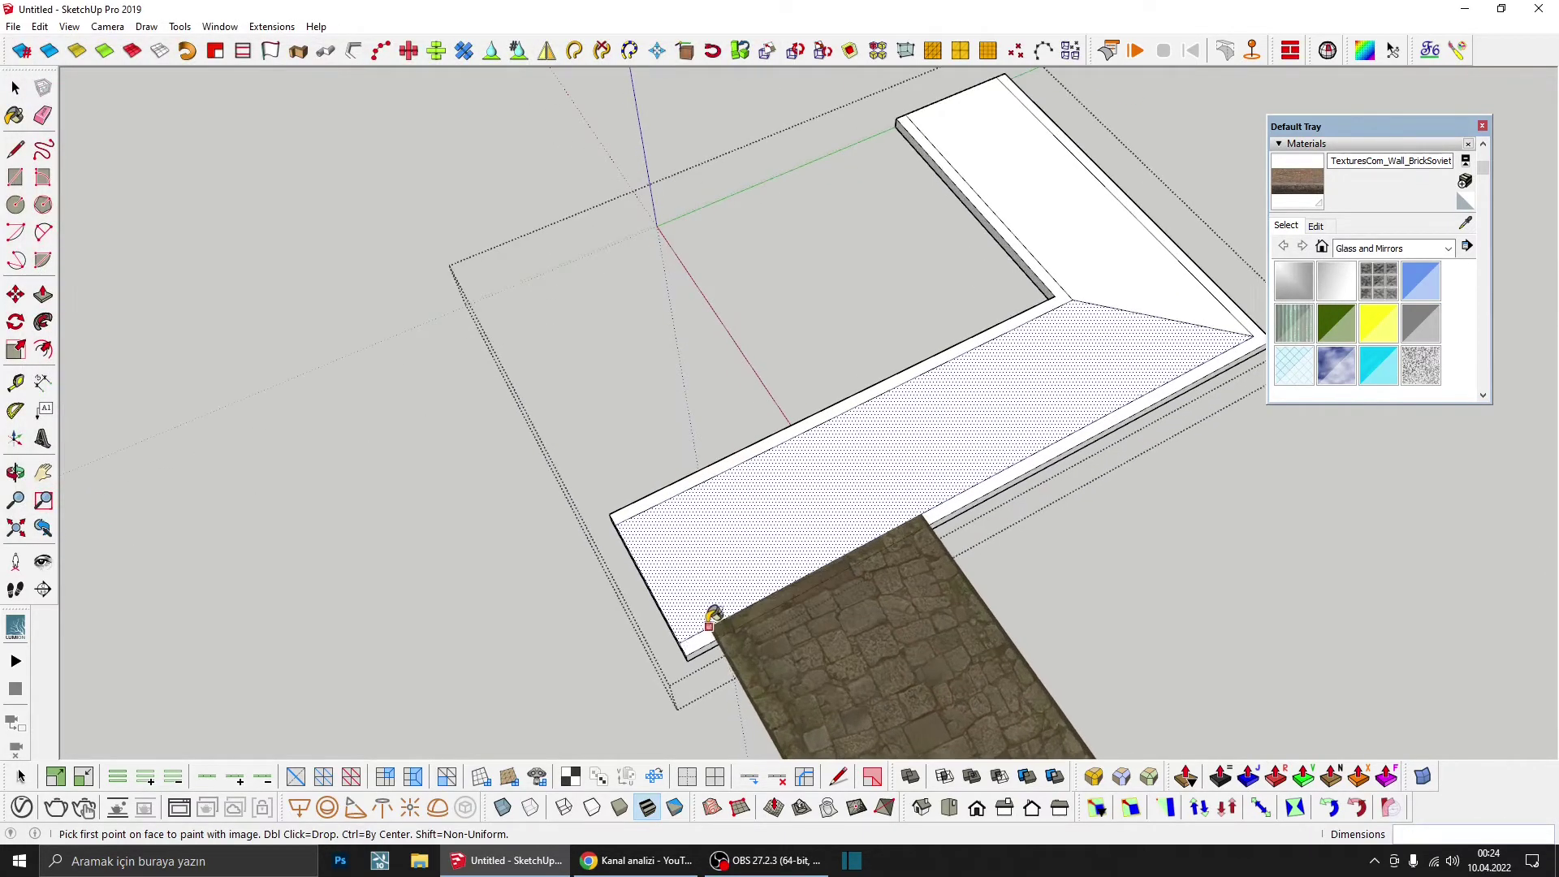
pyautogui.scroll(2, 909, 114)
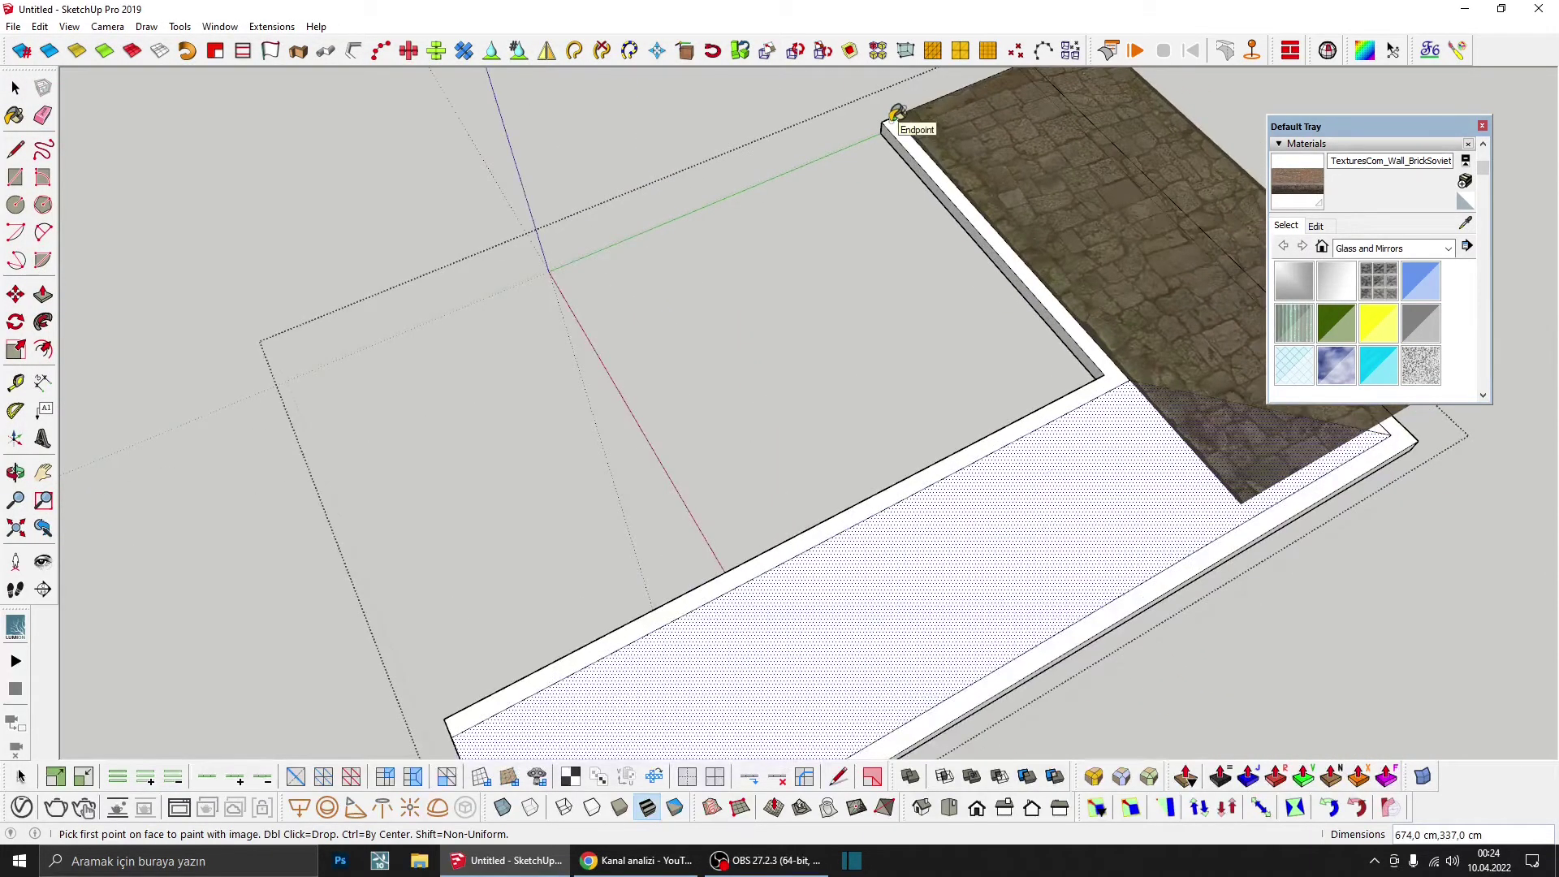
pyautogui.click(893, 119)
pyautogui.scroll(-1, 1104, 211)
pyautogui.scroll(2, 1169, 284)
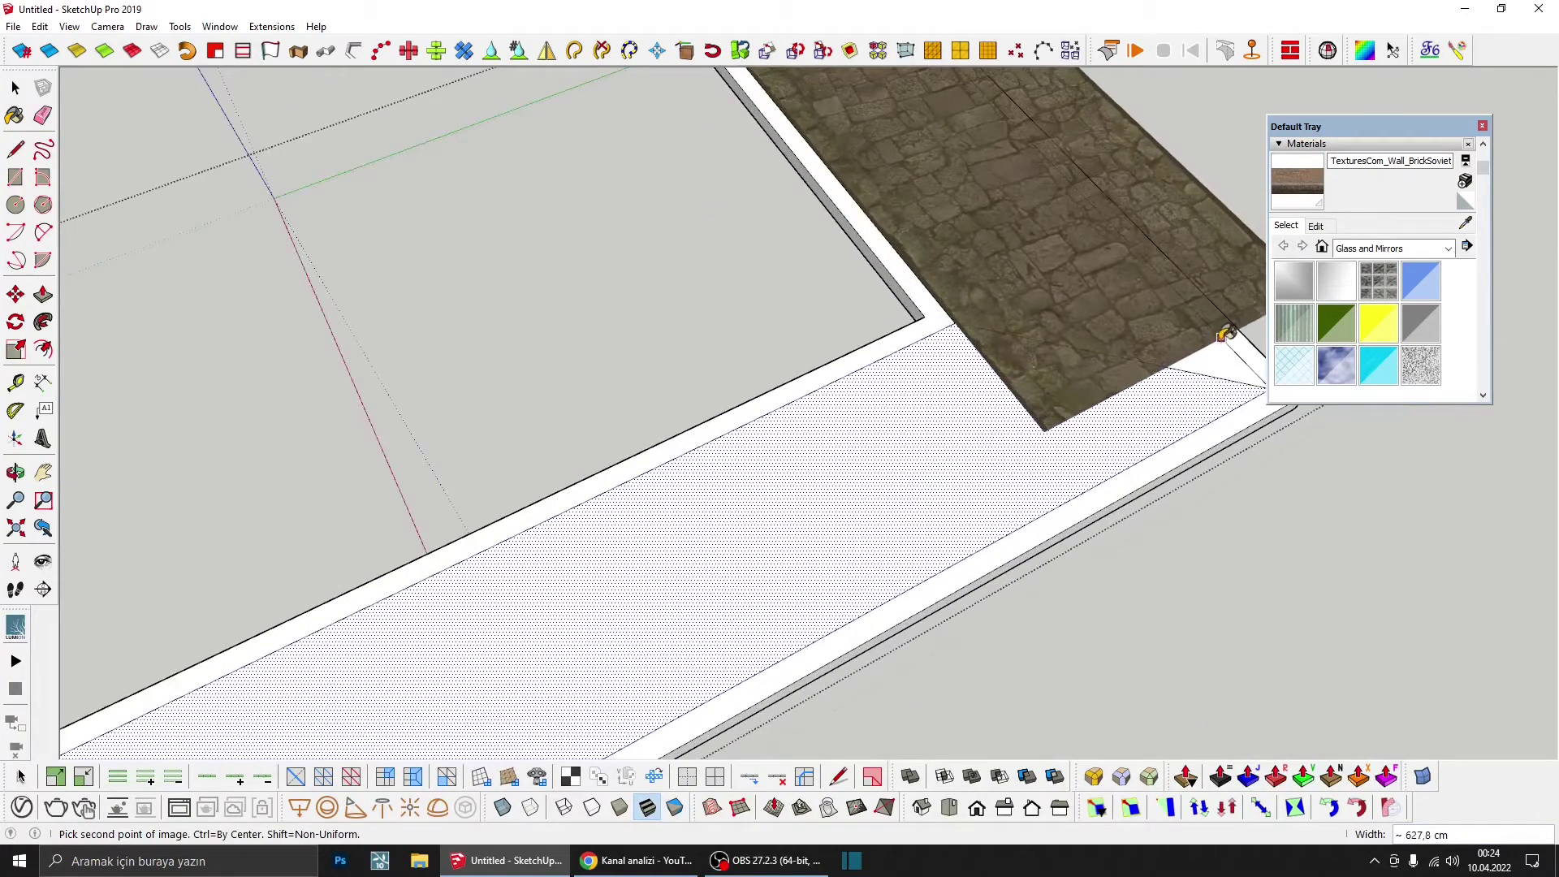
pyautogui.scroll(-1, 1120, 243)
# Step: Finish placing the cobblestone image and paint the slab's top face with it
pyautogui.click(997, 310)
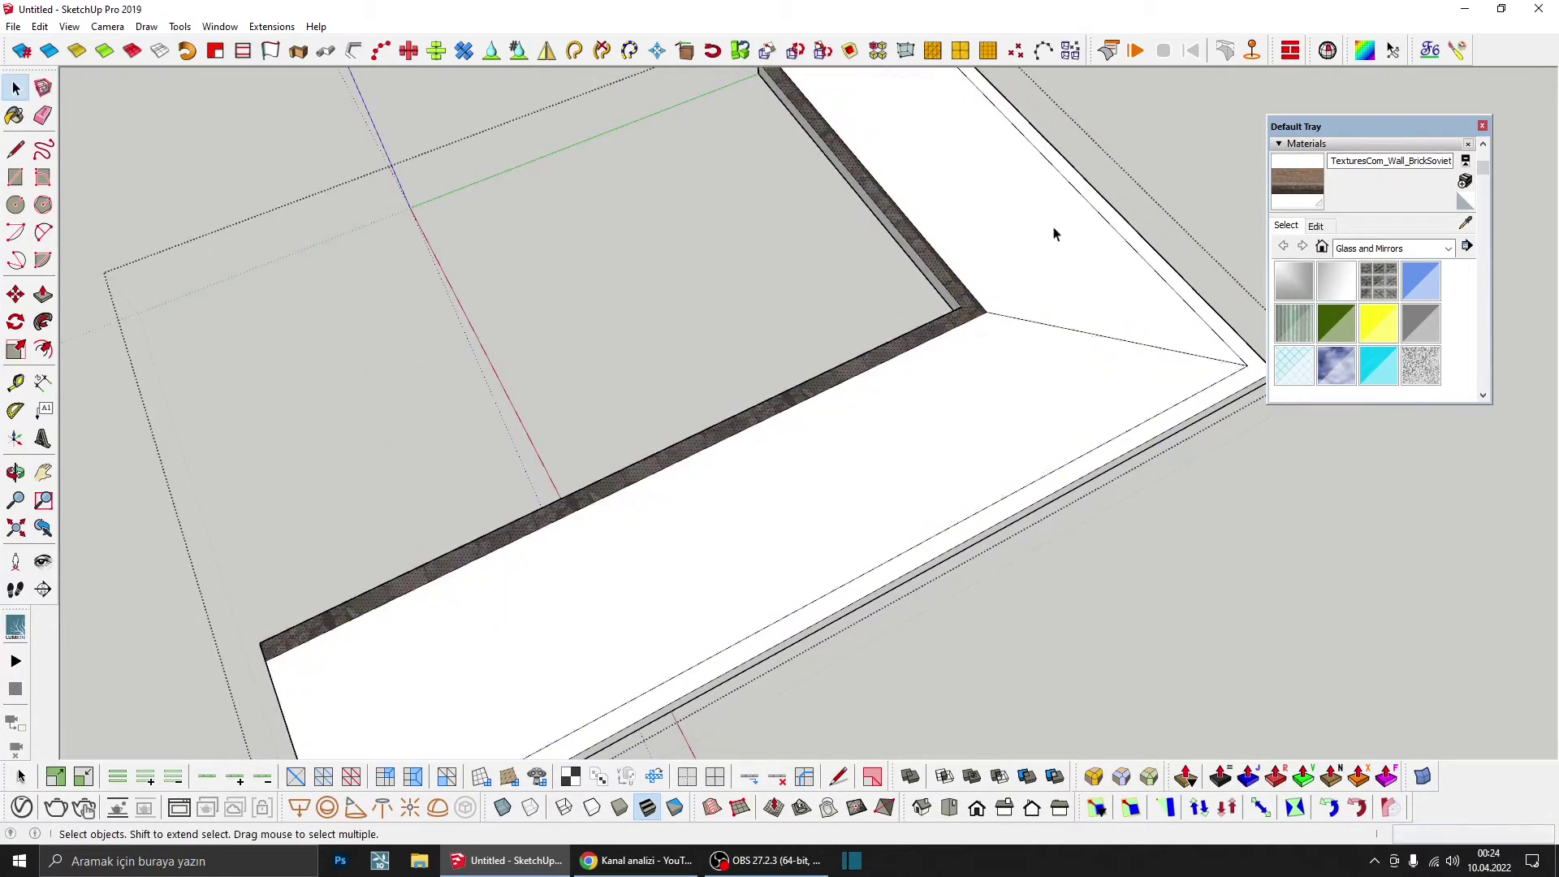
pyautogui.moveTo(1054, 233); pyautogui.dragTo(1030, 278, button='middle')
pyautogui.scroll(-3, 984, 296)
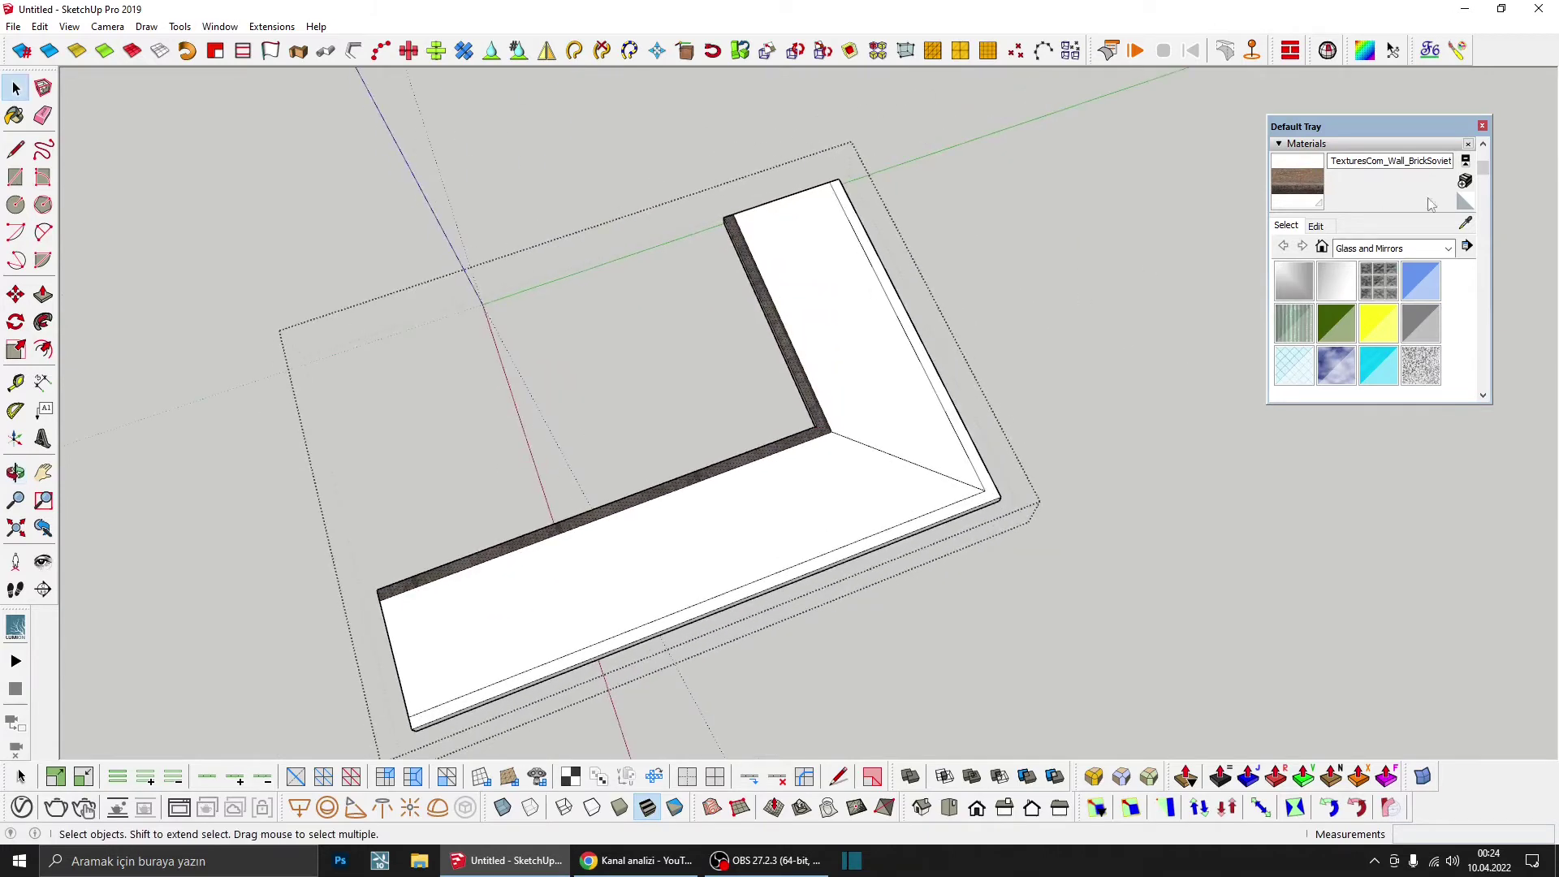
pyautogui.click(1466, 223)
pyautogui.scroll(1, 957, 320)
pyautogui.scroll(3, 758, 446)
pyautogui.click(726, 490)
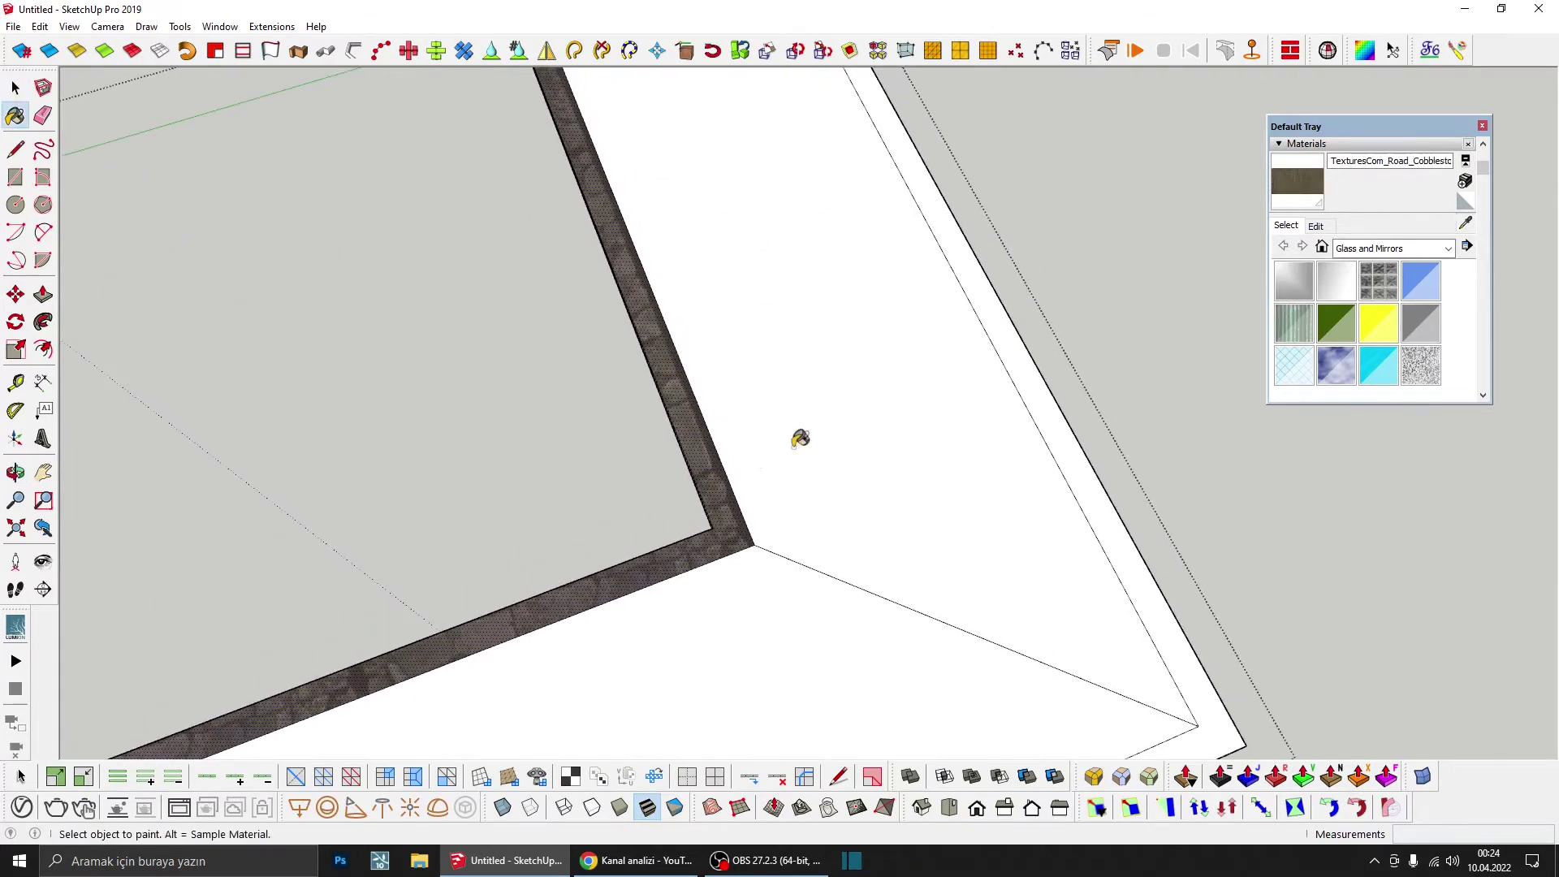
pyautogui.click(801, 438)
# Step: Repaint the cobblestone edge strip with the plain default material
pyautogui.scroll(1, 767, 493)
pyautogui.click(1463, 203)
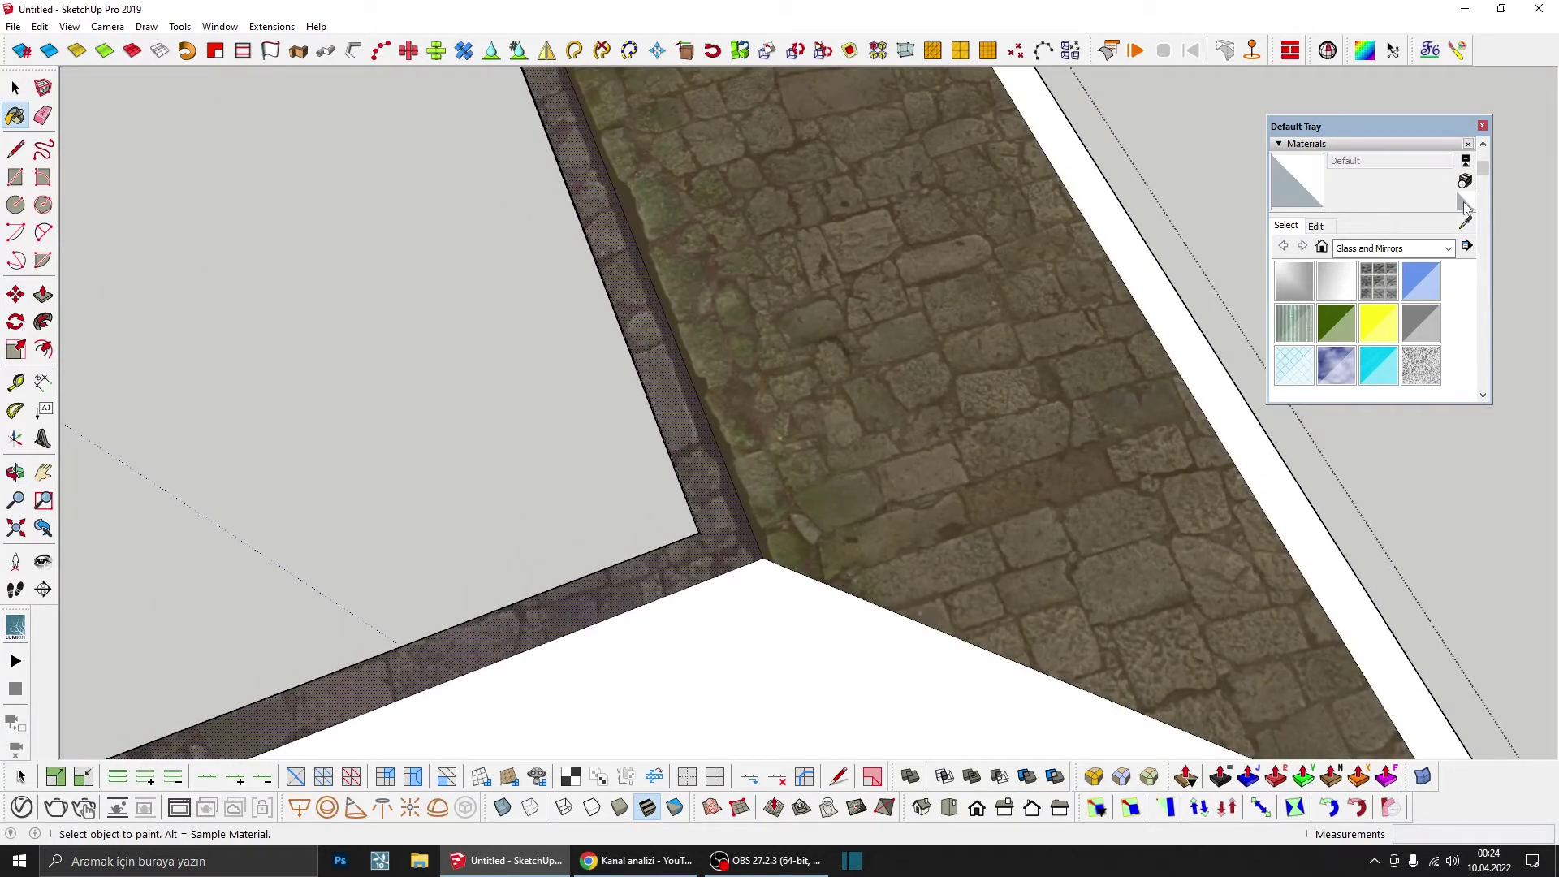
pyautogui.click(707, 455)
pyautogui.scroll(-1, 741, 416)
pyautogui.scroll(-2, 845, 341)
pyautogui.scroll(-2, 853, 341)
pyautogui.scroll(-1, 828, 310)
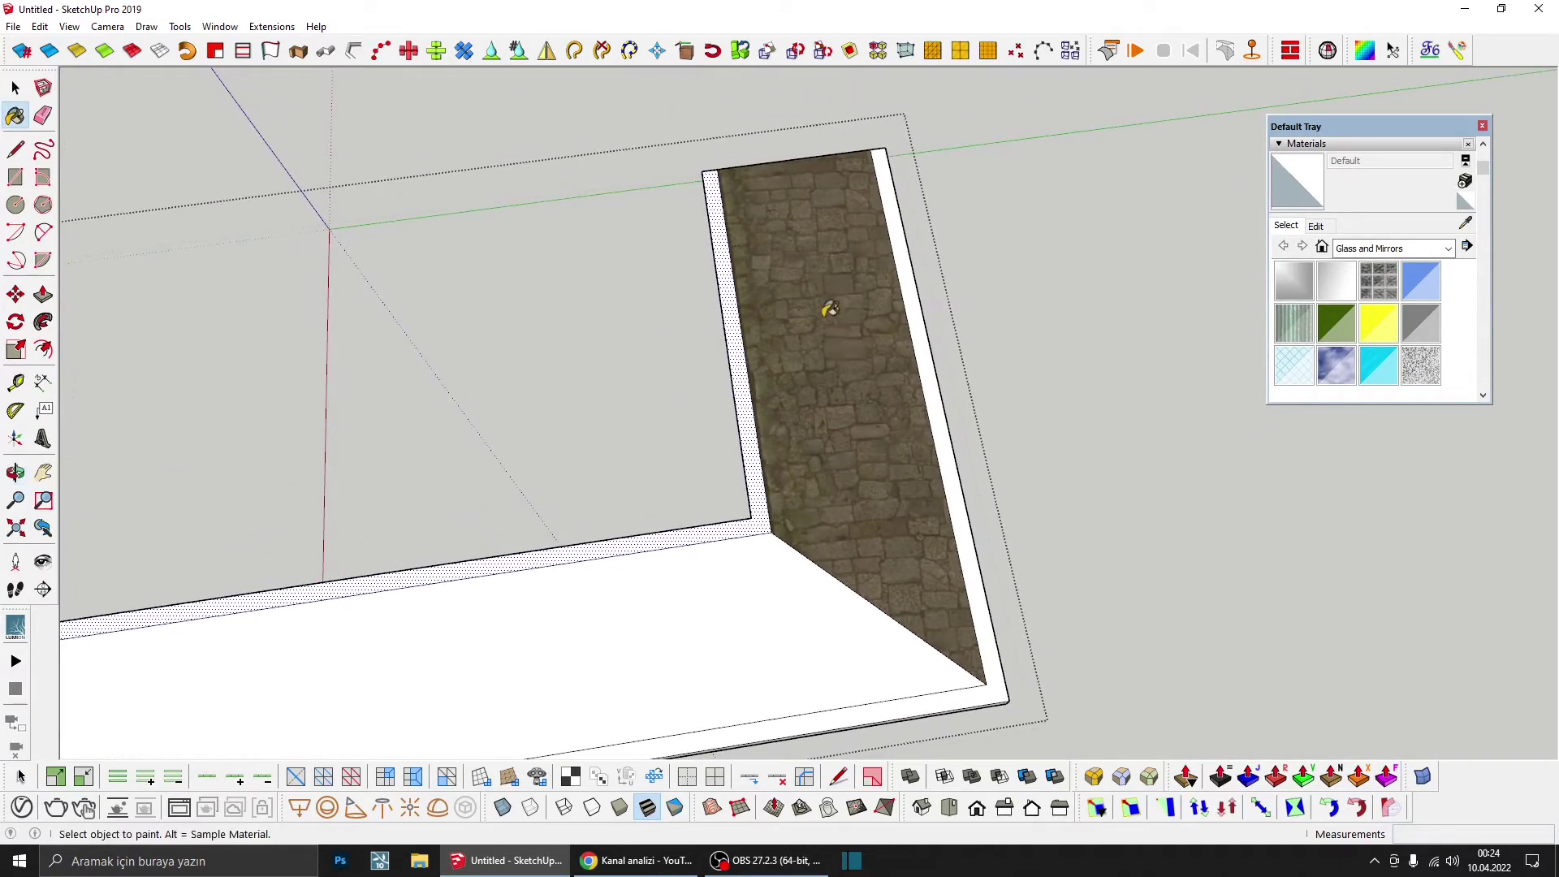
# Step: Rotate and rescale the floor arm's cobblestone texture so it runs along the strip
pyautogui.rightClick(805, 303)
pyautogui.click(1006, 516)
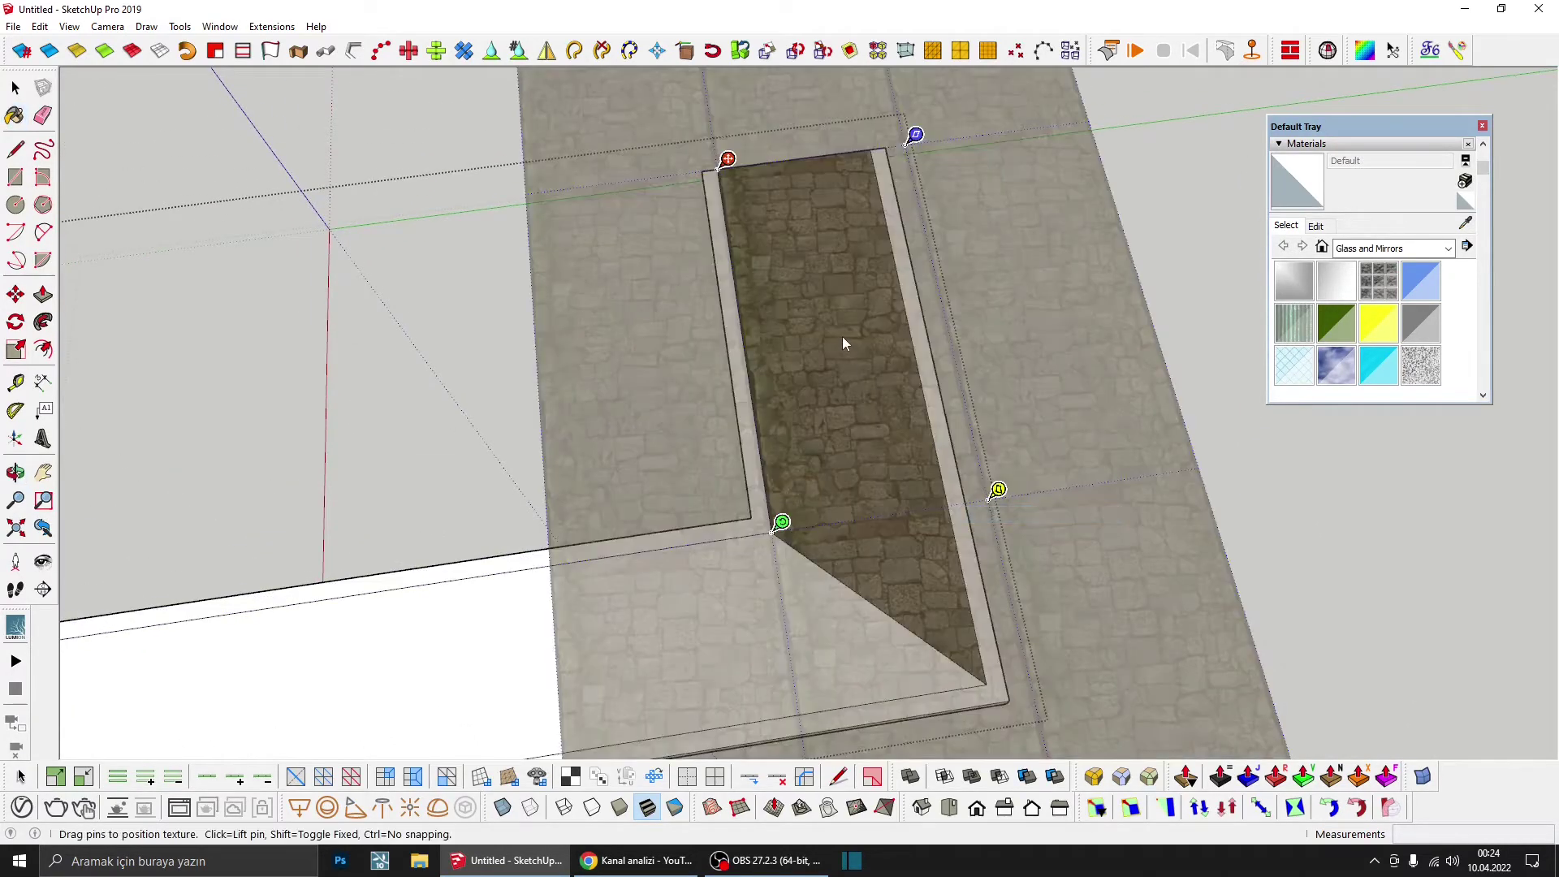
pyautogui.scroll(2, 862, 186)
pyautogui.scroll(2, 878, 173)
pyautogui.scroll(1, 635, 146)
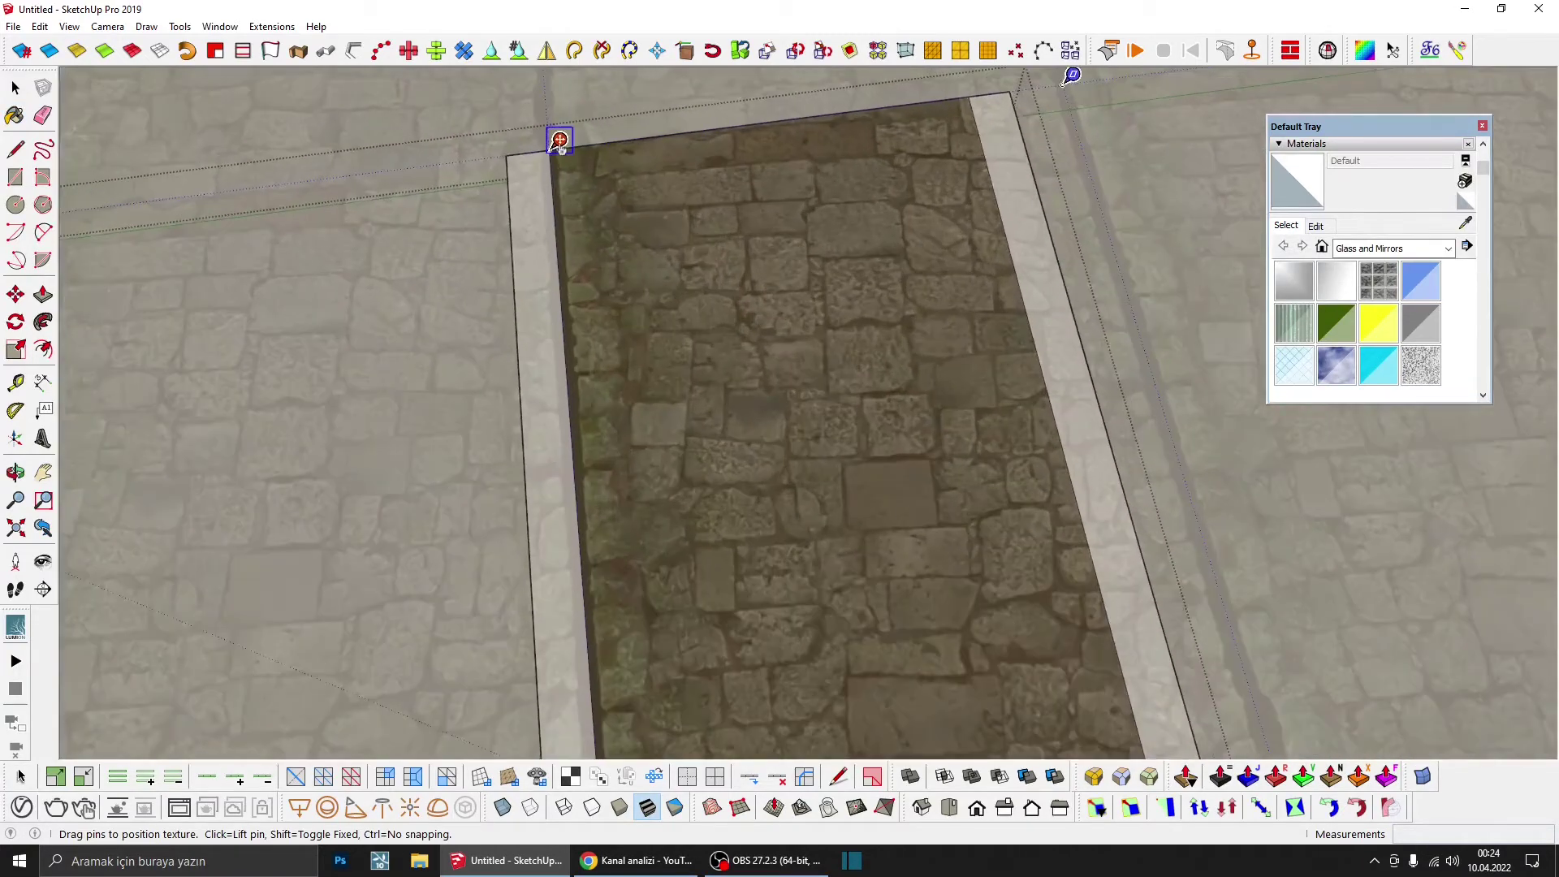
pyautogui.scroll(1, 559, 143)
pyautogui.scroll(1, 577, 138)
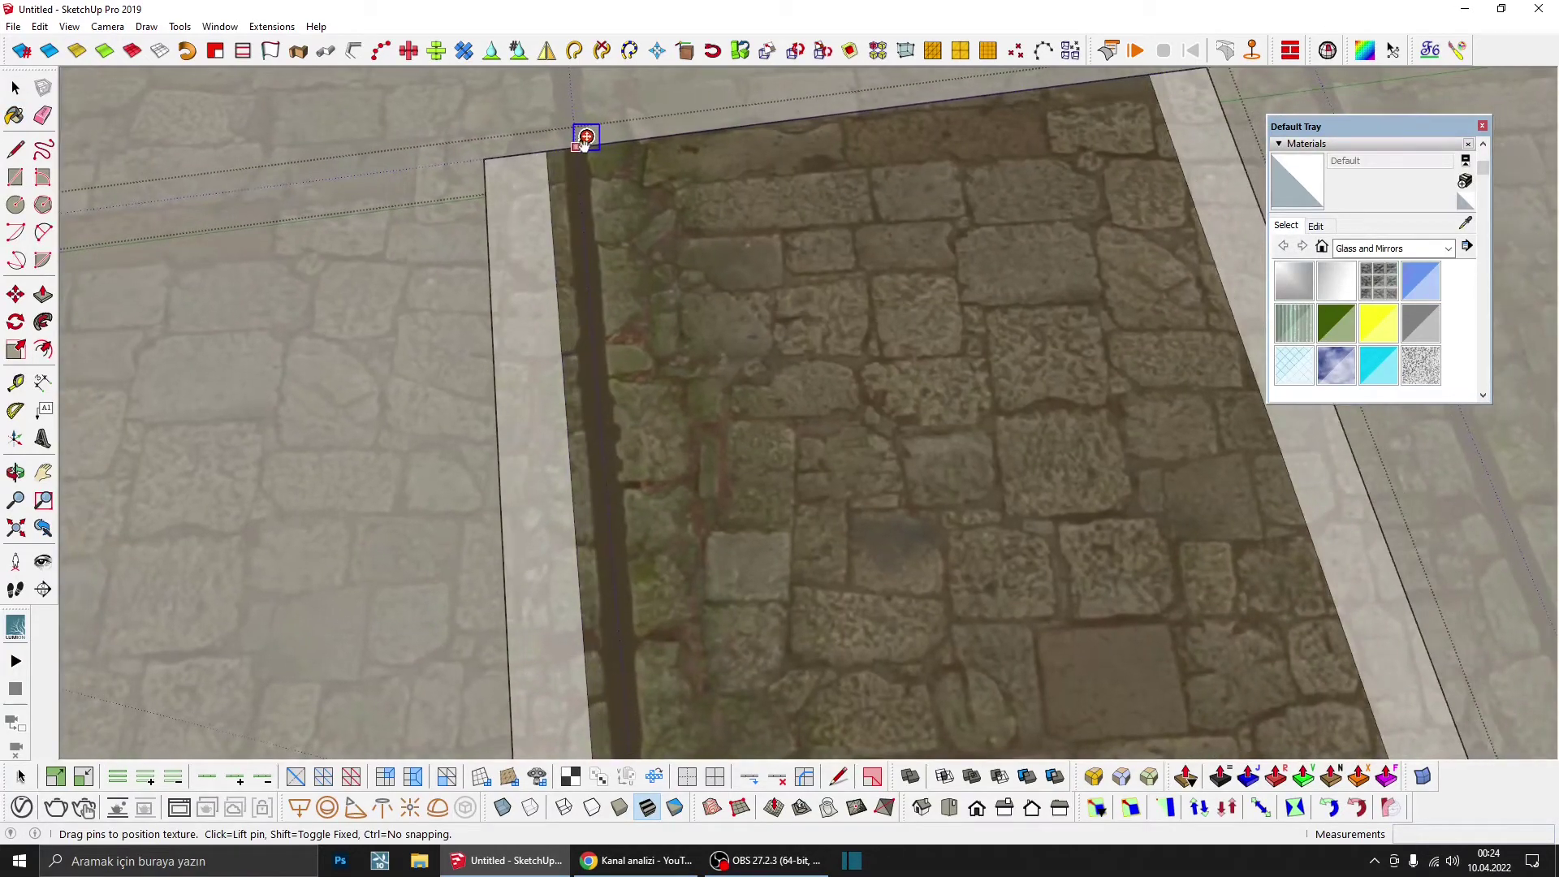
pyautogui.scroll(-1, 592, 154)
pyautogui.scroll(-2, 679, 162)
pyautogui.scroll(-1, 773, 162)
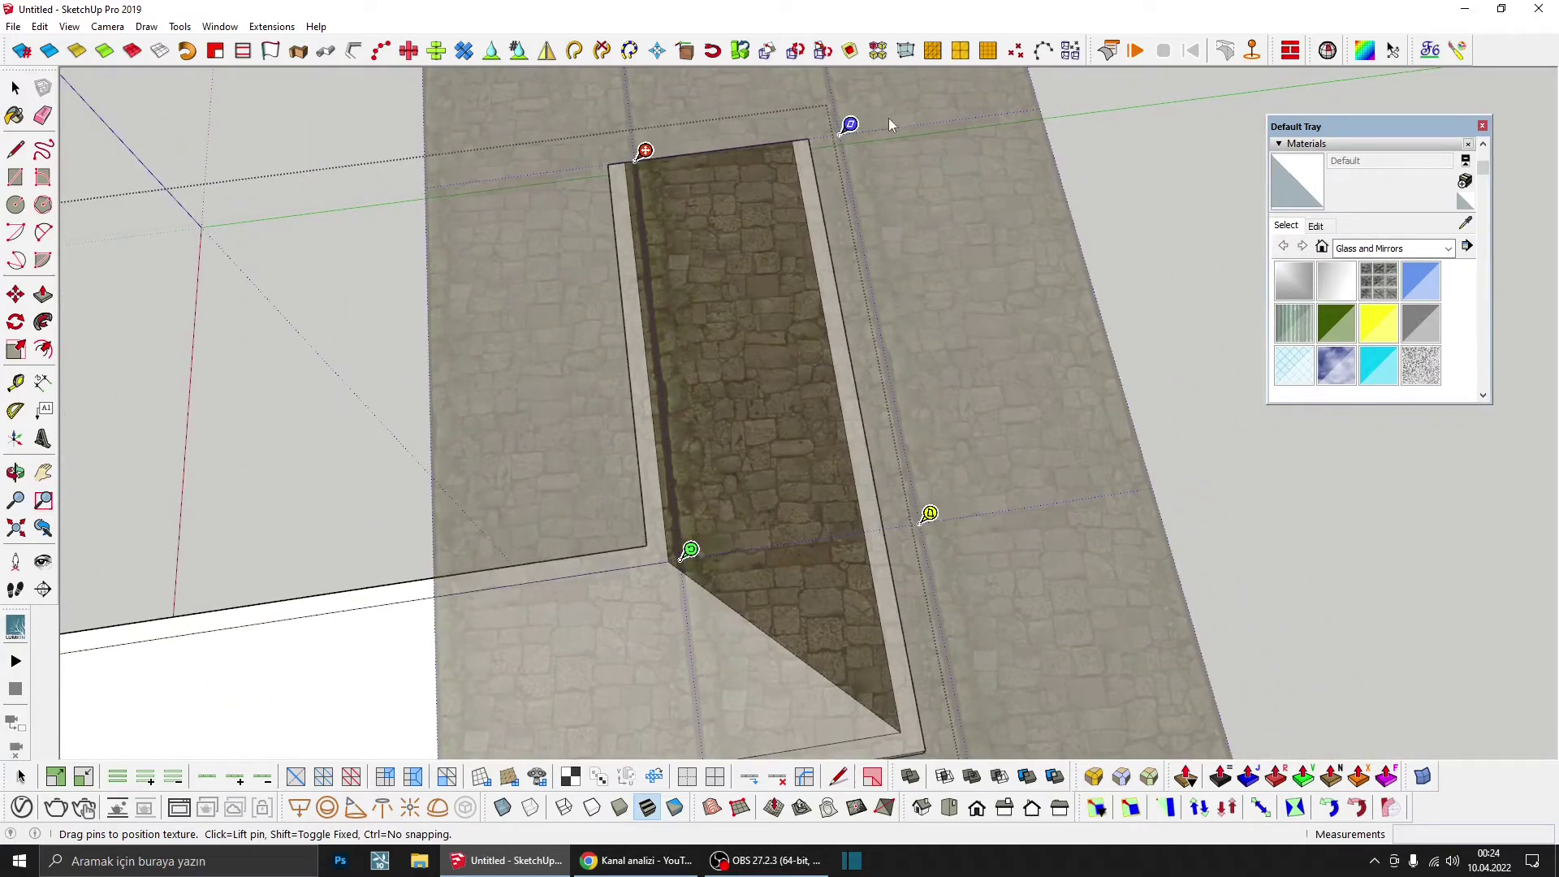
pyautogui.moveTo(690, 550); pyautogui.dragTo(677, 432)
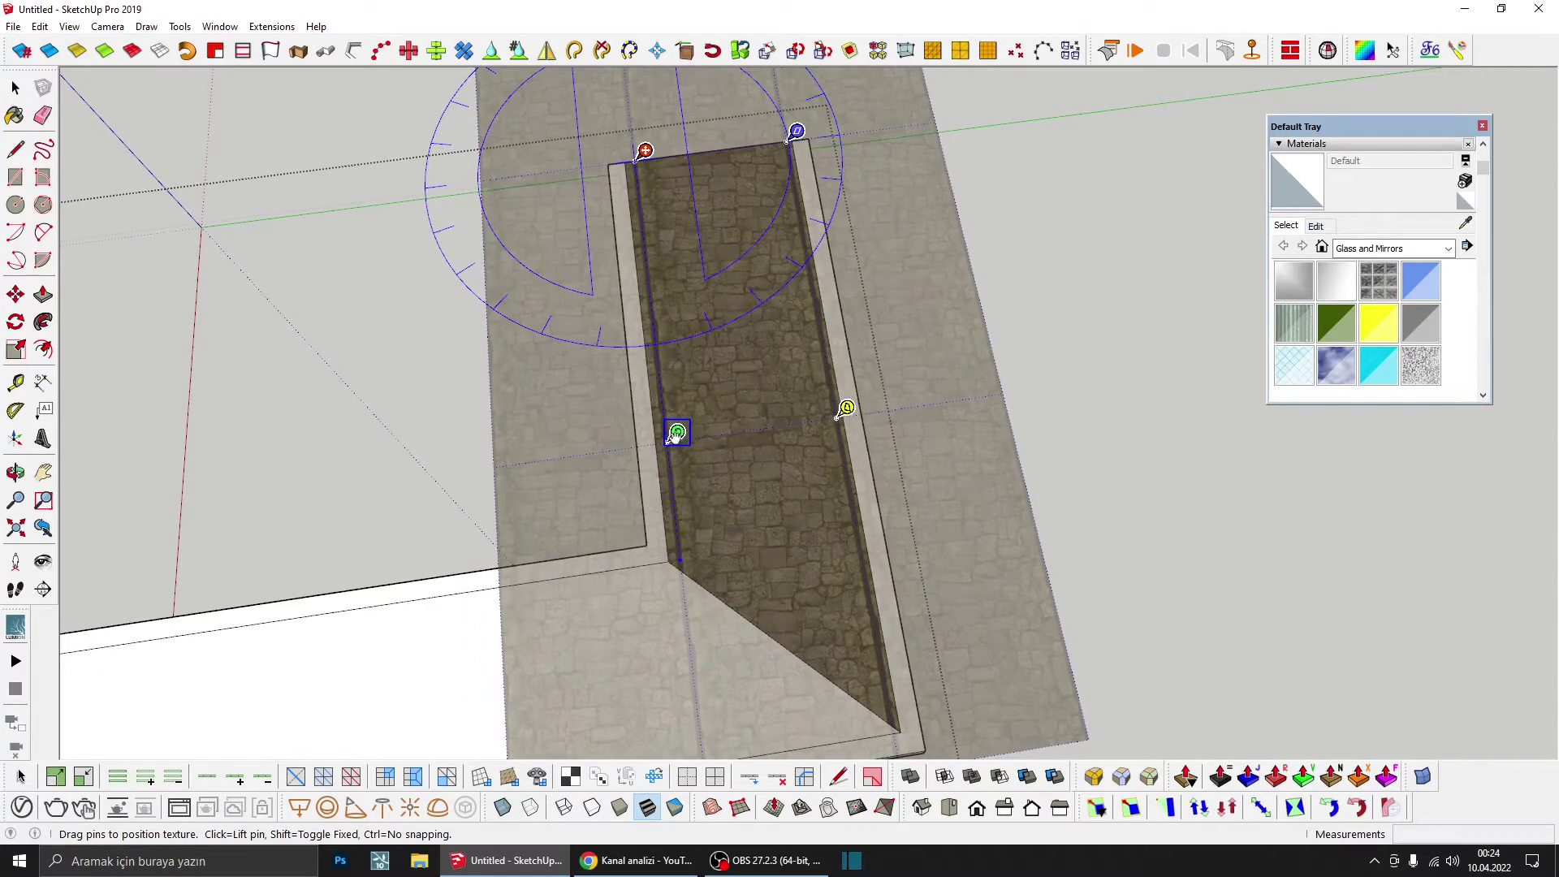
pyautogui.moveTo(674, 434); pyautogui.dragTo(677, 430)
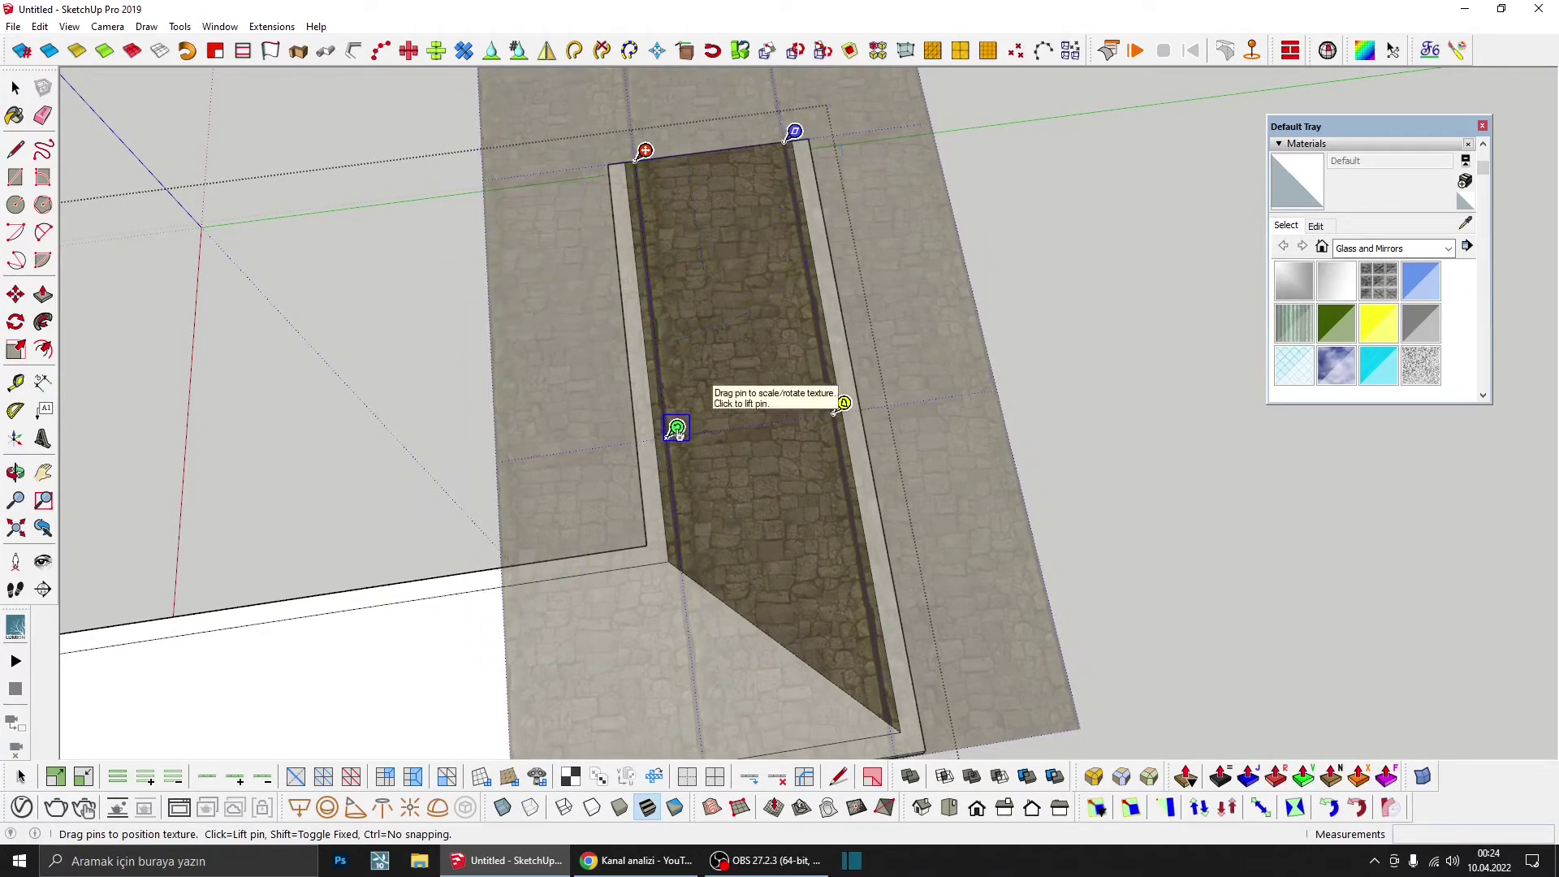
pyautogui.press('Return')
pyautogui.moveTo(682, 427); pyautogui.dragTo(962, 330, button='middle')
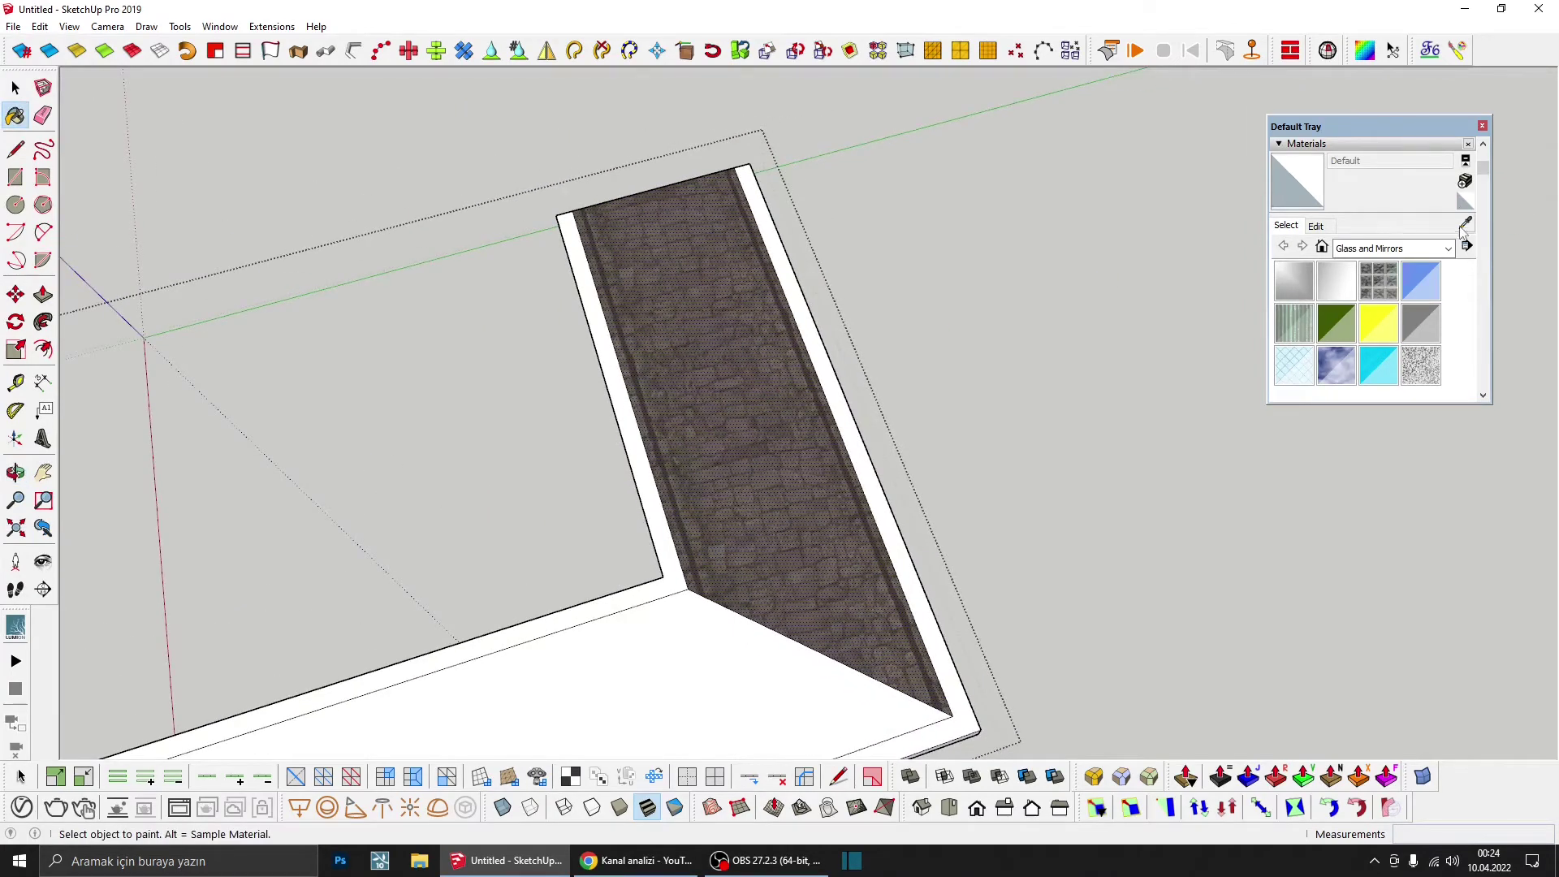
# Step: Sample the cobblestone and paint the other floor arm with it
pyautogui.keyDown('alt'); pyautogui.click(751, 418); pyautogui.keyUp('alt')
pyautogui.moveTo(751, 418); pyautogui.dragTo(734, 515, button='middle')
pyautogui.click(735, 514)
pyautogui.scroll(2, 752, 520)
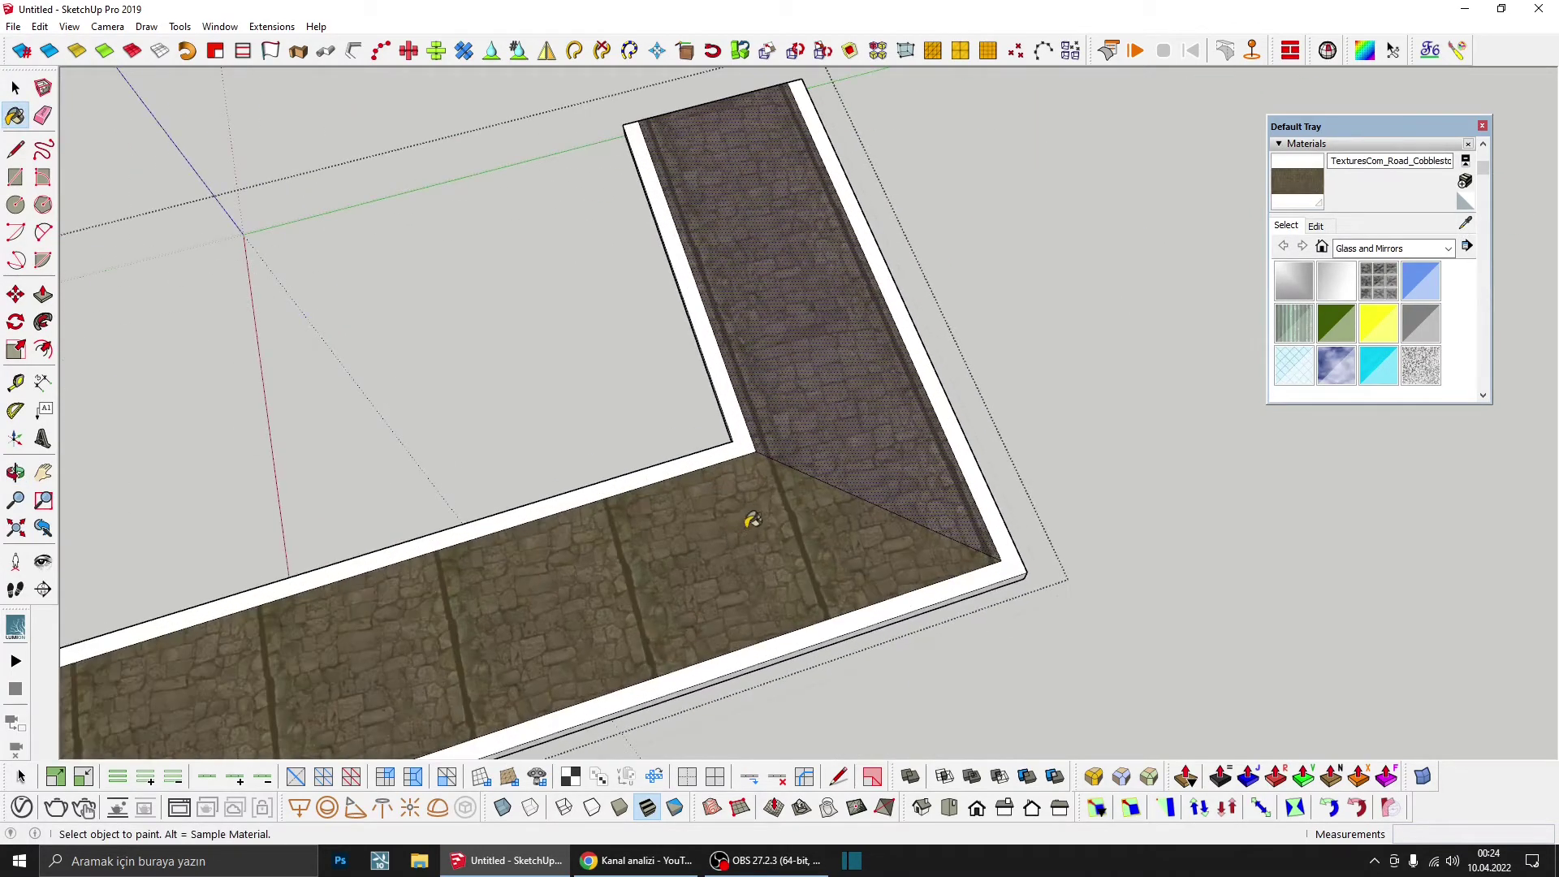
pyautogui.scroll(-2, 752, 521)
# Step: Rotate the second arm's cobblestone texture and shift it to align the seams at the corner
pyautogui.rightClick(734, 543)
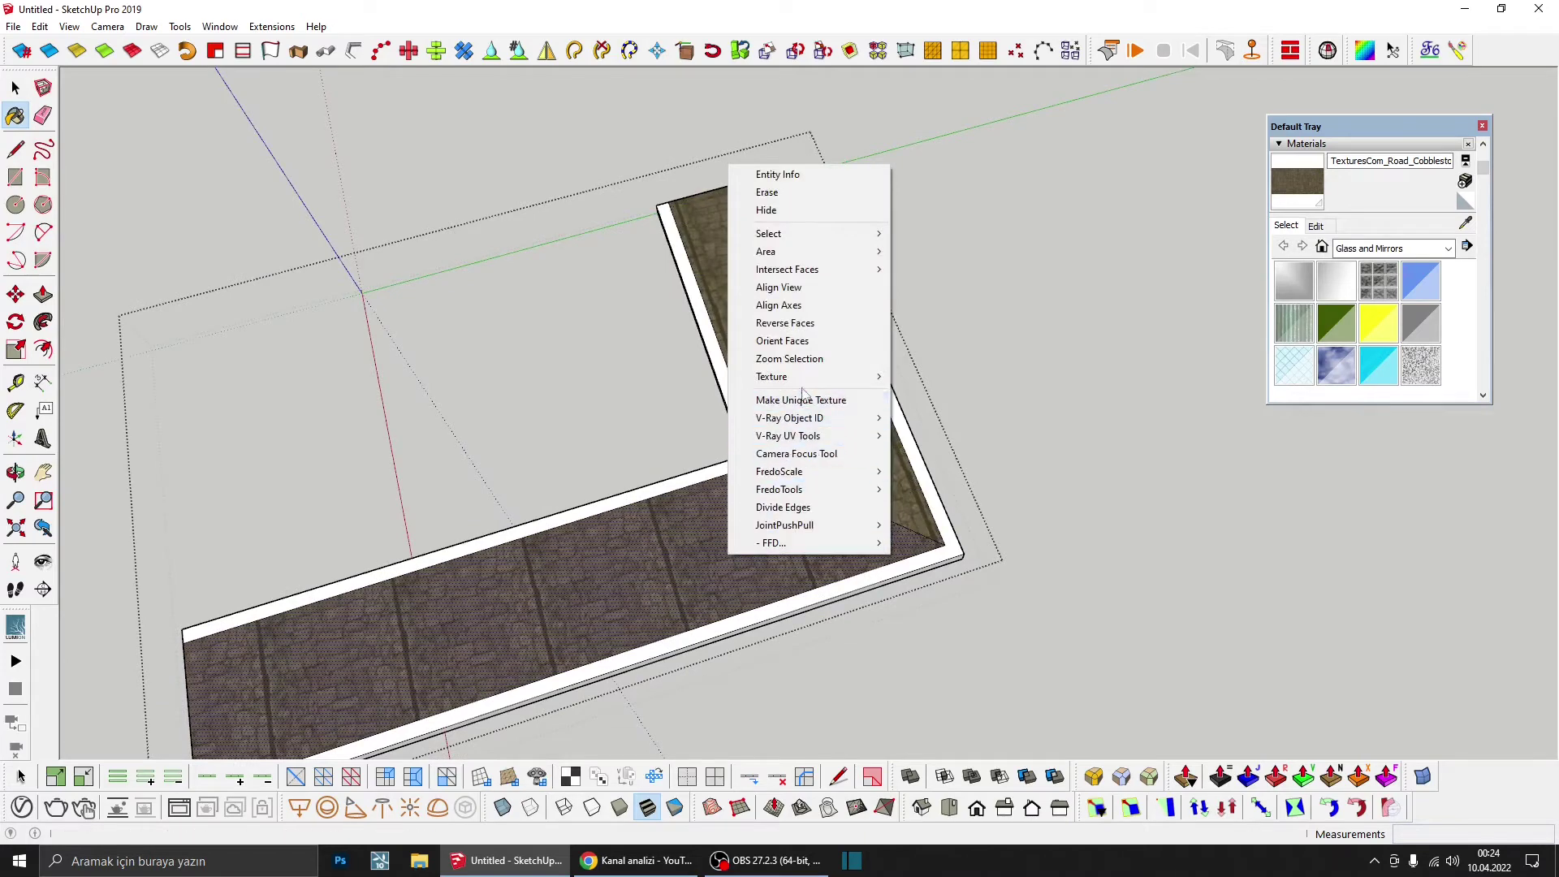
pyautogui.click(922, 373)
pyautogui.rightClick(747, 529)
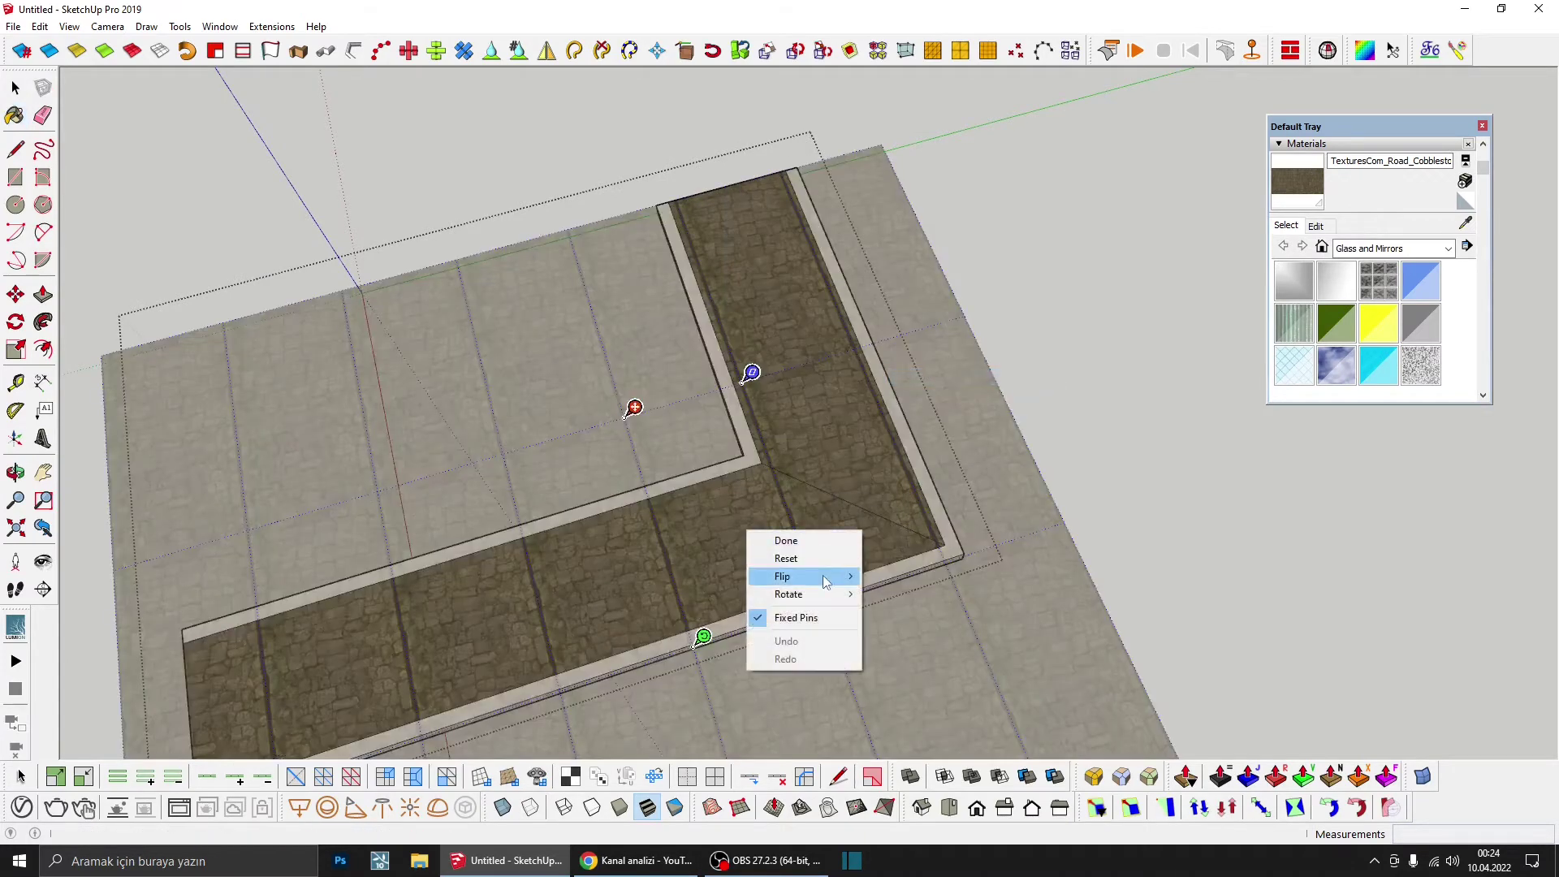
pyautogui.moveTo(789, 594)
pyautogui.click(904, 596)
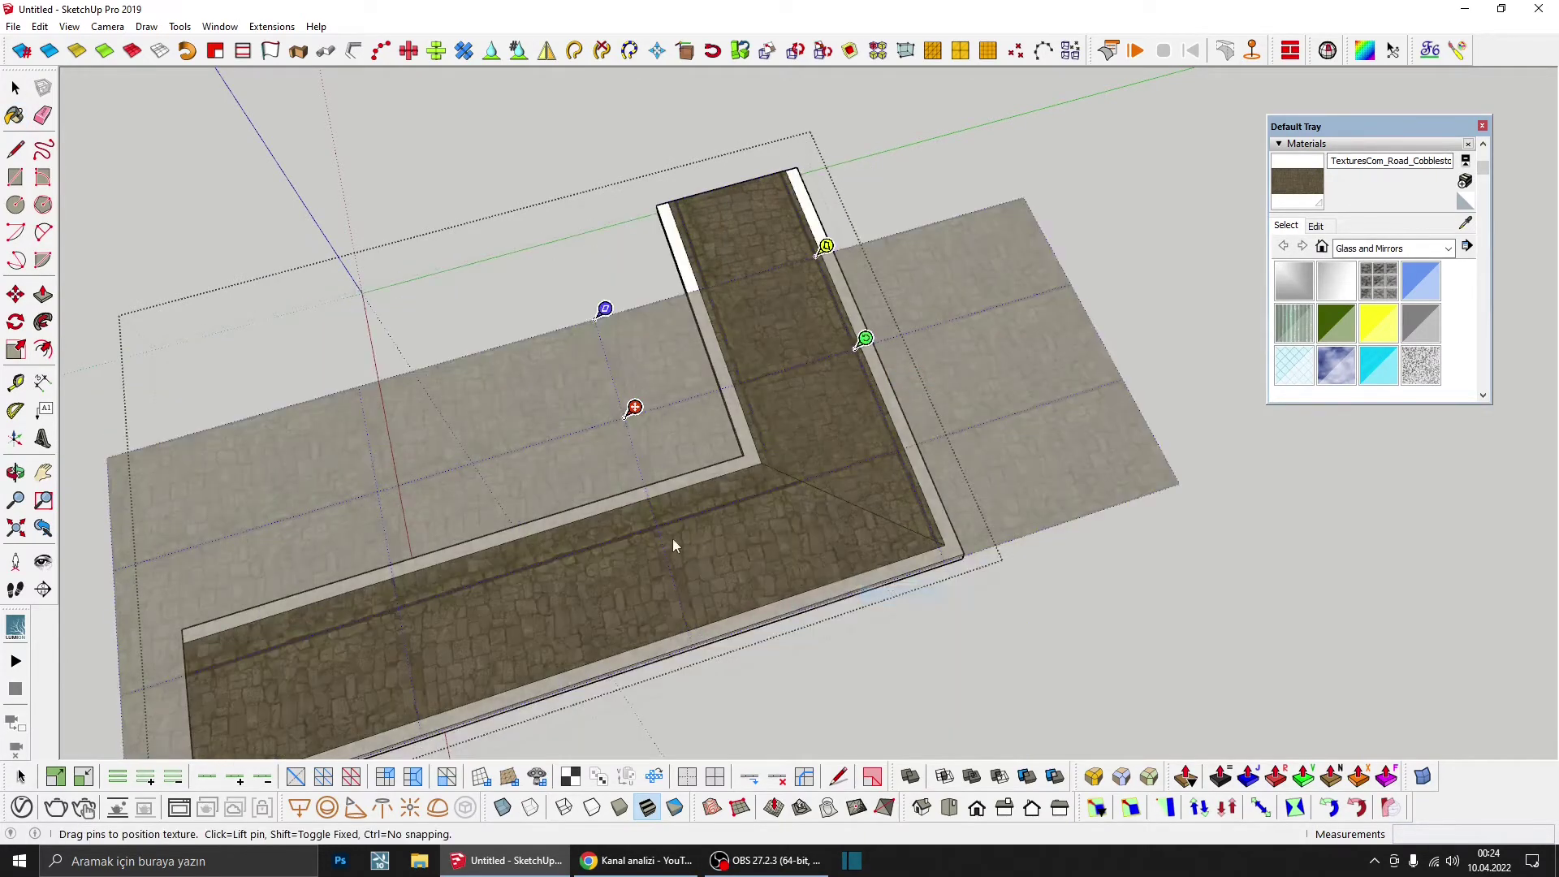
pyautogui.scroll(2, 705, 525)
pyautogui.scroll(1, 729, 492)
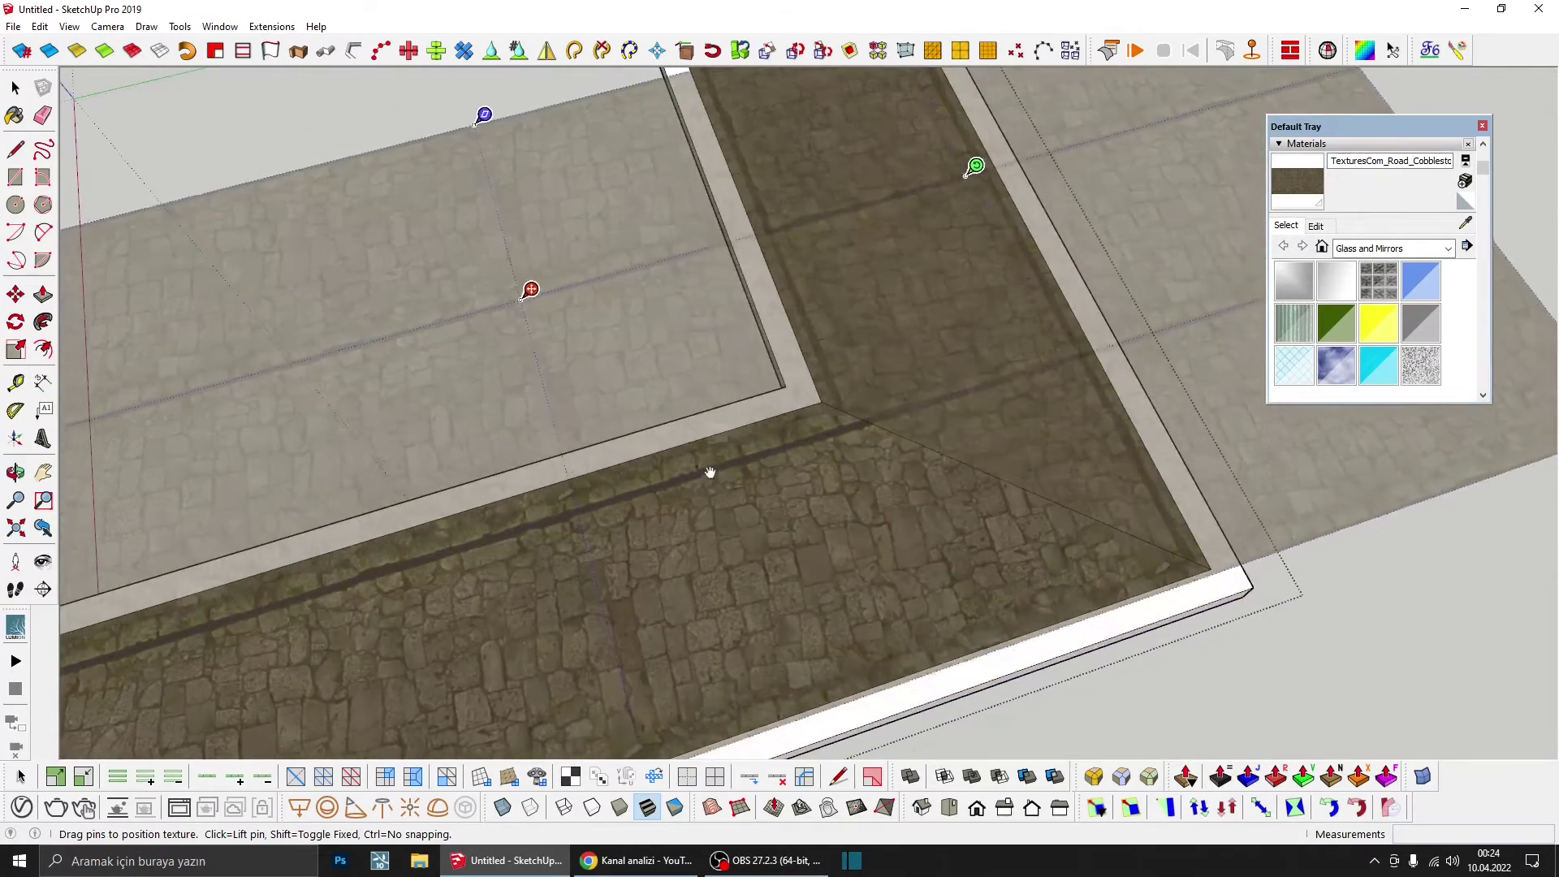
pyautogui.moveTo(710, 472); pyautogui.dragTo(679, 467)
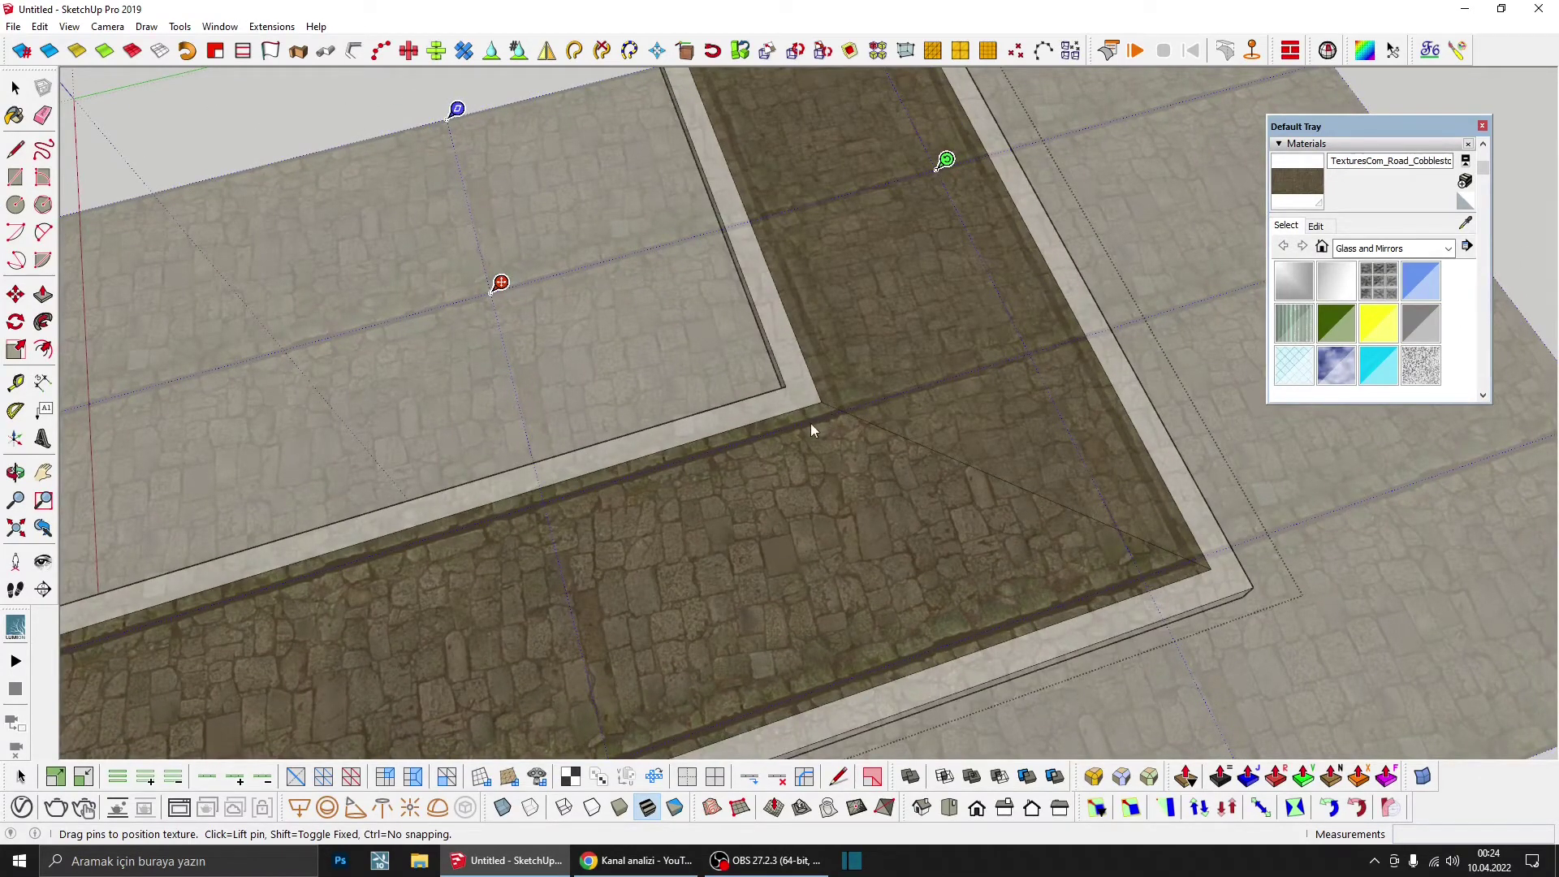
pyautogui.press('Return')
pyautogui.scroll(-3, 839, 404)
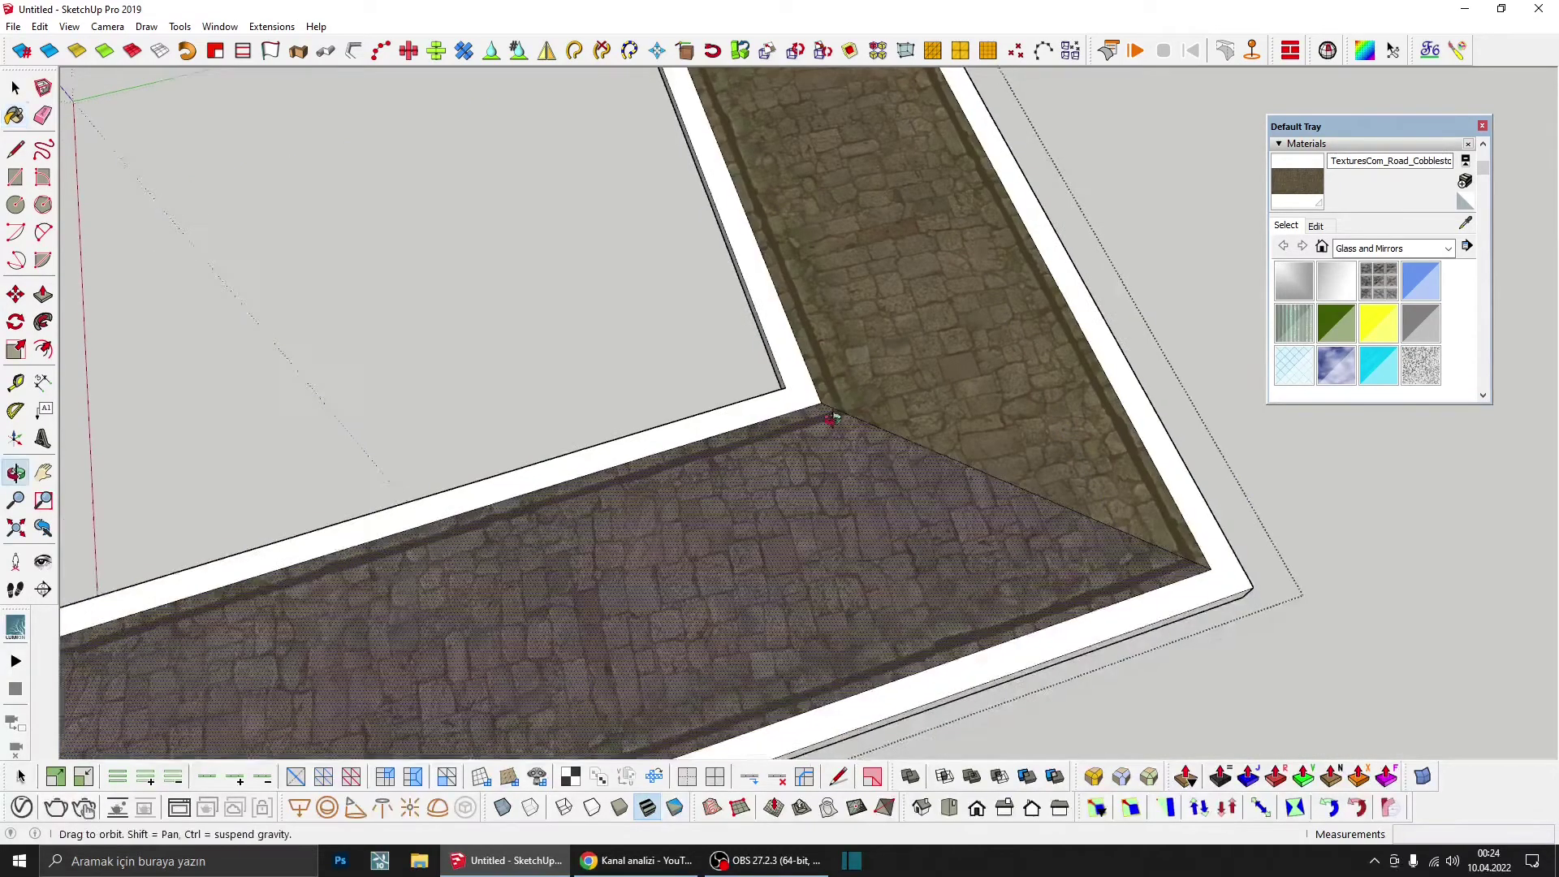
# Step: Orbit and zoom into the corridor to inspect the cobblestone floor and brick walls, then return overhead
pyautogui.moveTo(840, 405); pyautogui.dragTo(961, 447, button='middle')
pyautogui.scroll(3, 812, 438)
pyautogui.moveTo(812, 438); pyautogui.dragTo(1065, 132, button='middle')
pyautogui.scroll(3, 985, 254)
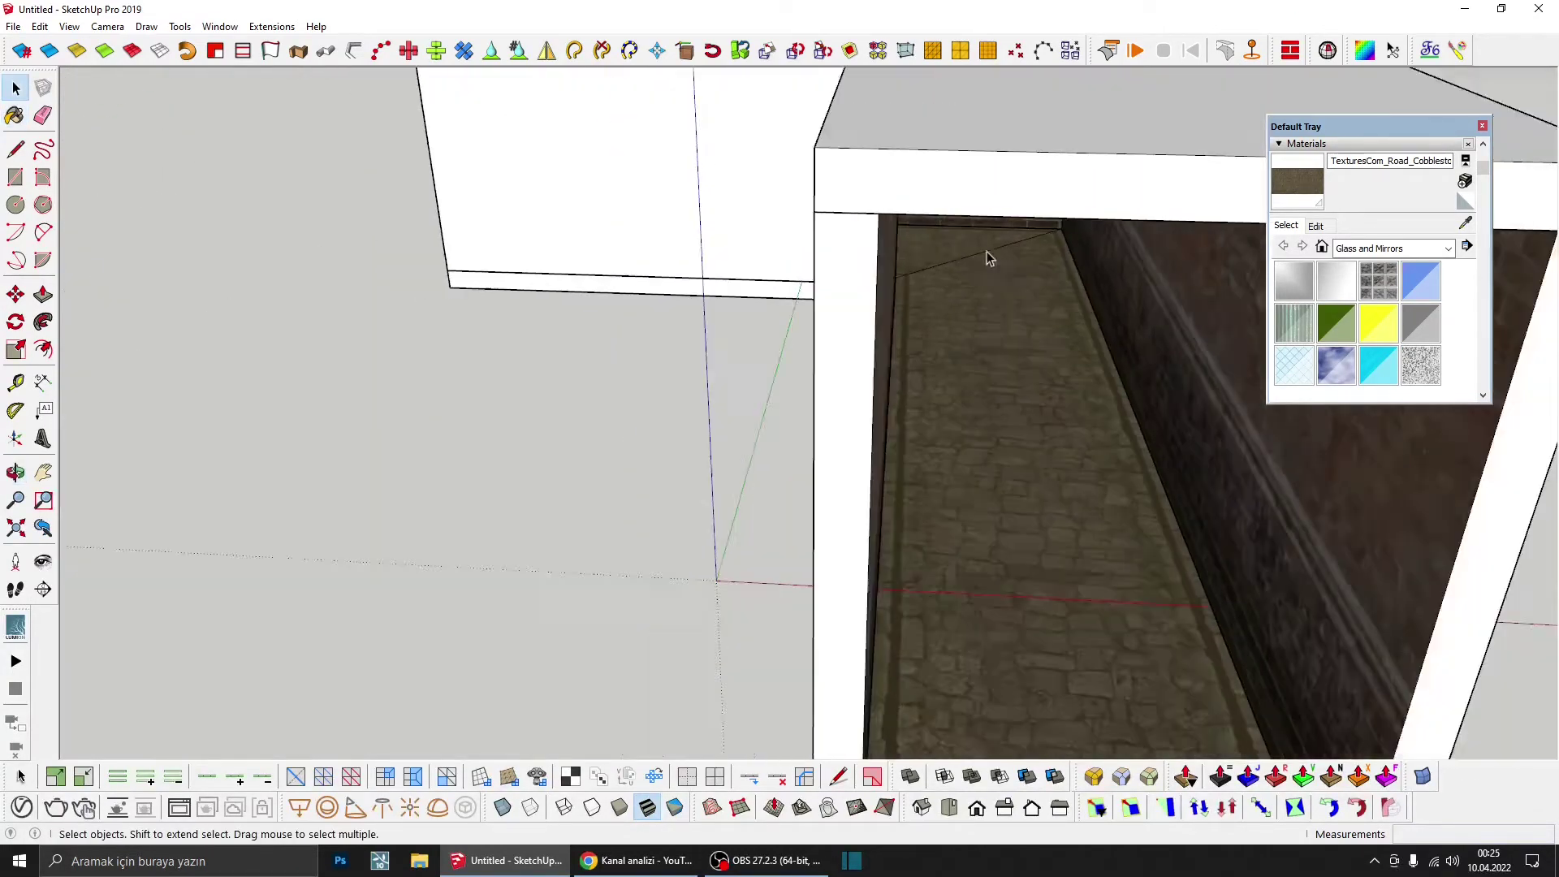
pyautogui.moveTo(985, 254); pyautogui.dragTo(918, 306, button='middle')
pyautogui.scroll(3, 916, 276)
pyautogui.scroll(2, 899, 317)
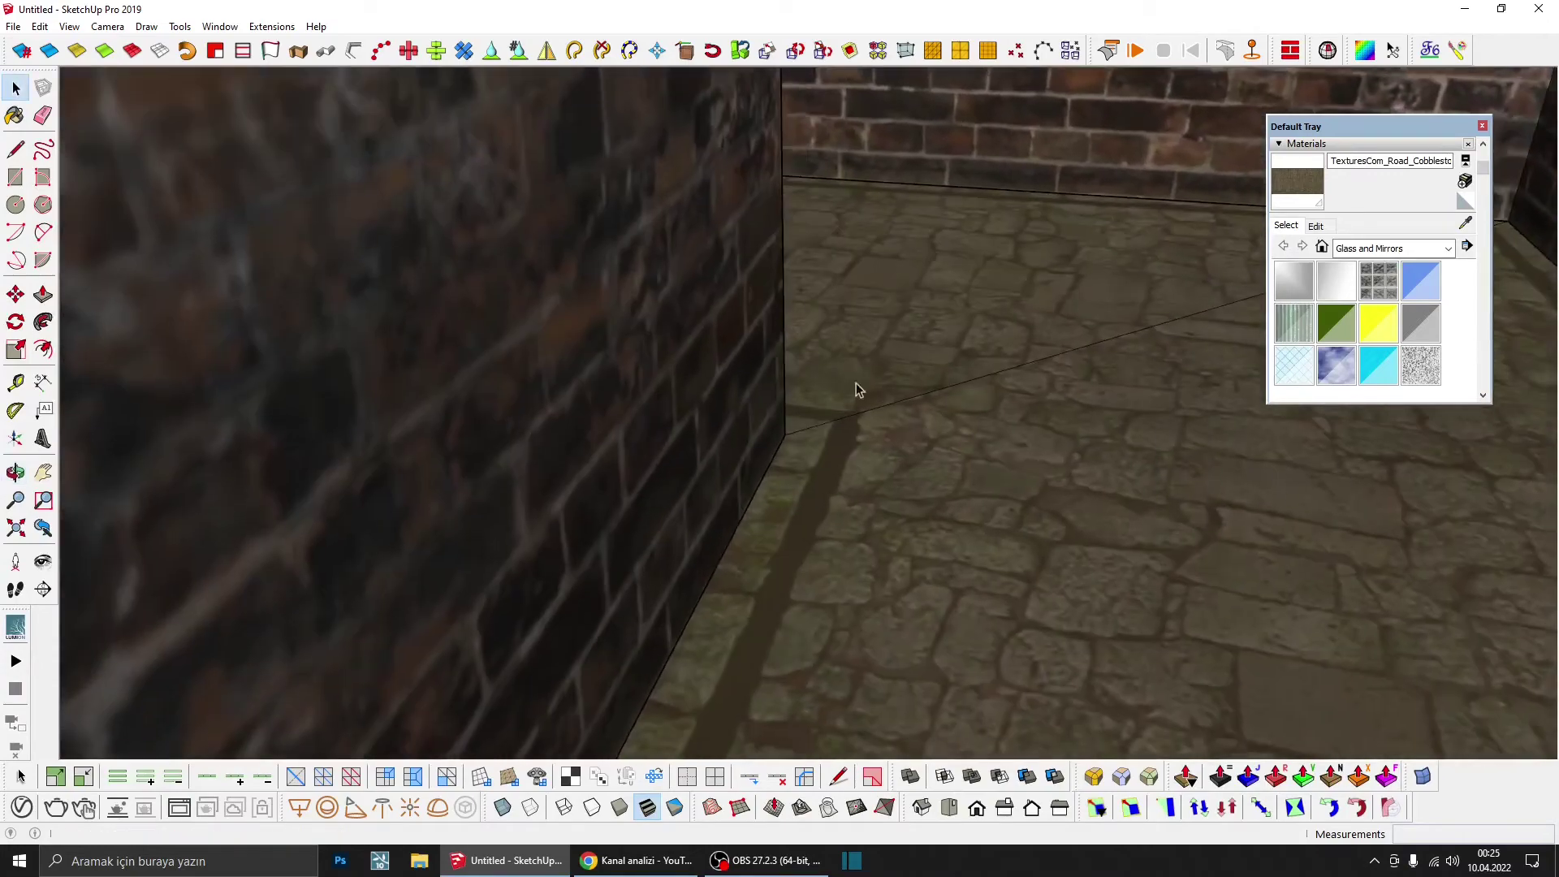
pyautogui.scroll(1, 858, 390)
pyautogui.scroll(-2, 959, 383)
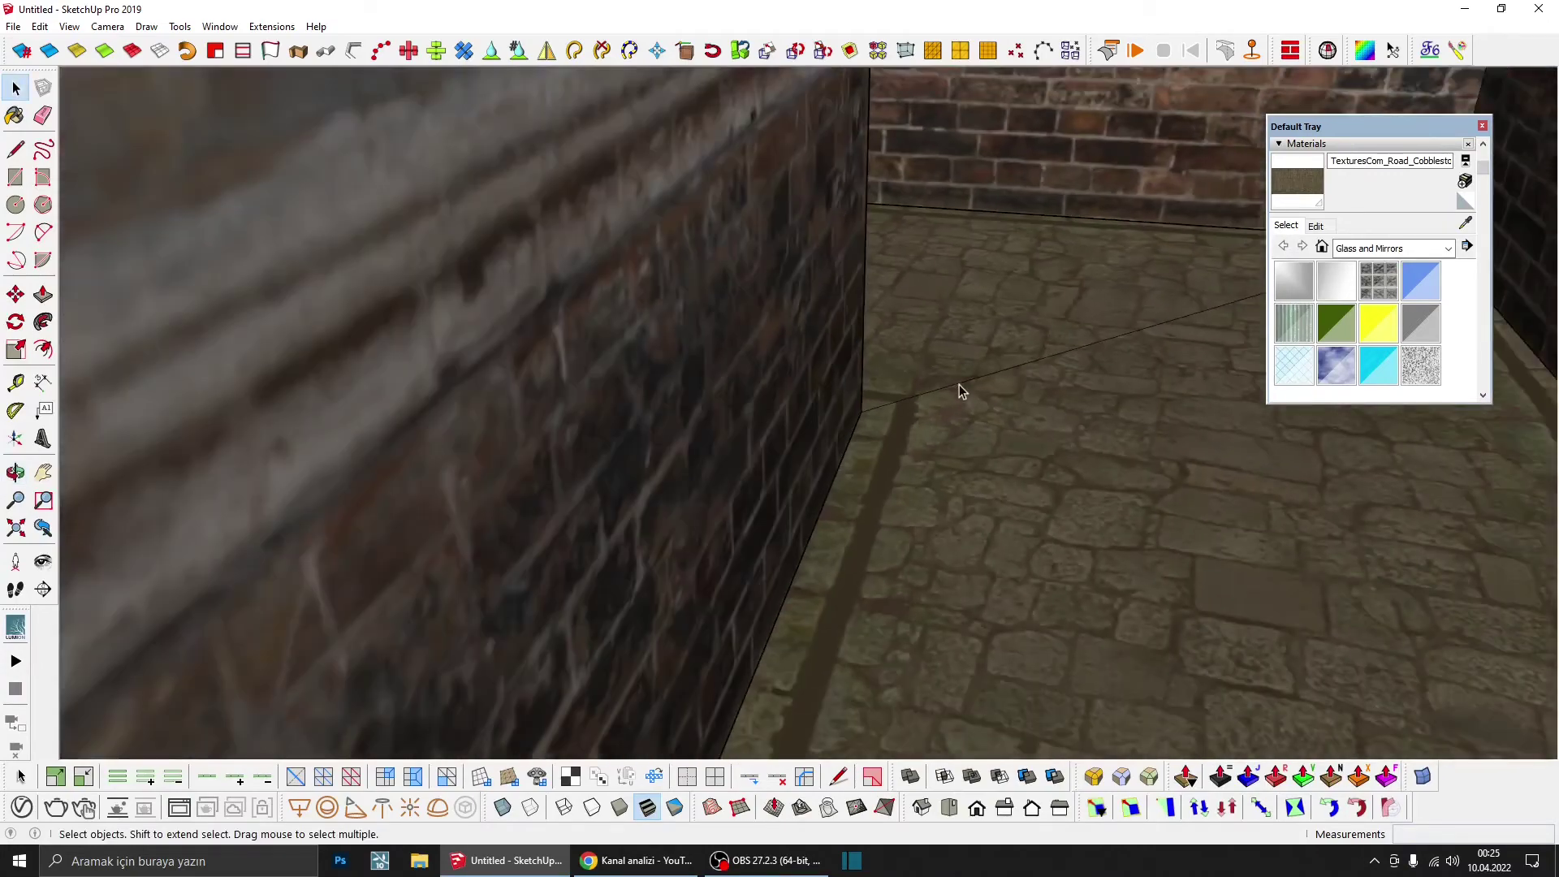
pyautogui.scroll(-2, 958, 384)
pyautogui.scroll(-2, 923, 307)
pyautogui.scroll(-2, 924, 281)
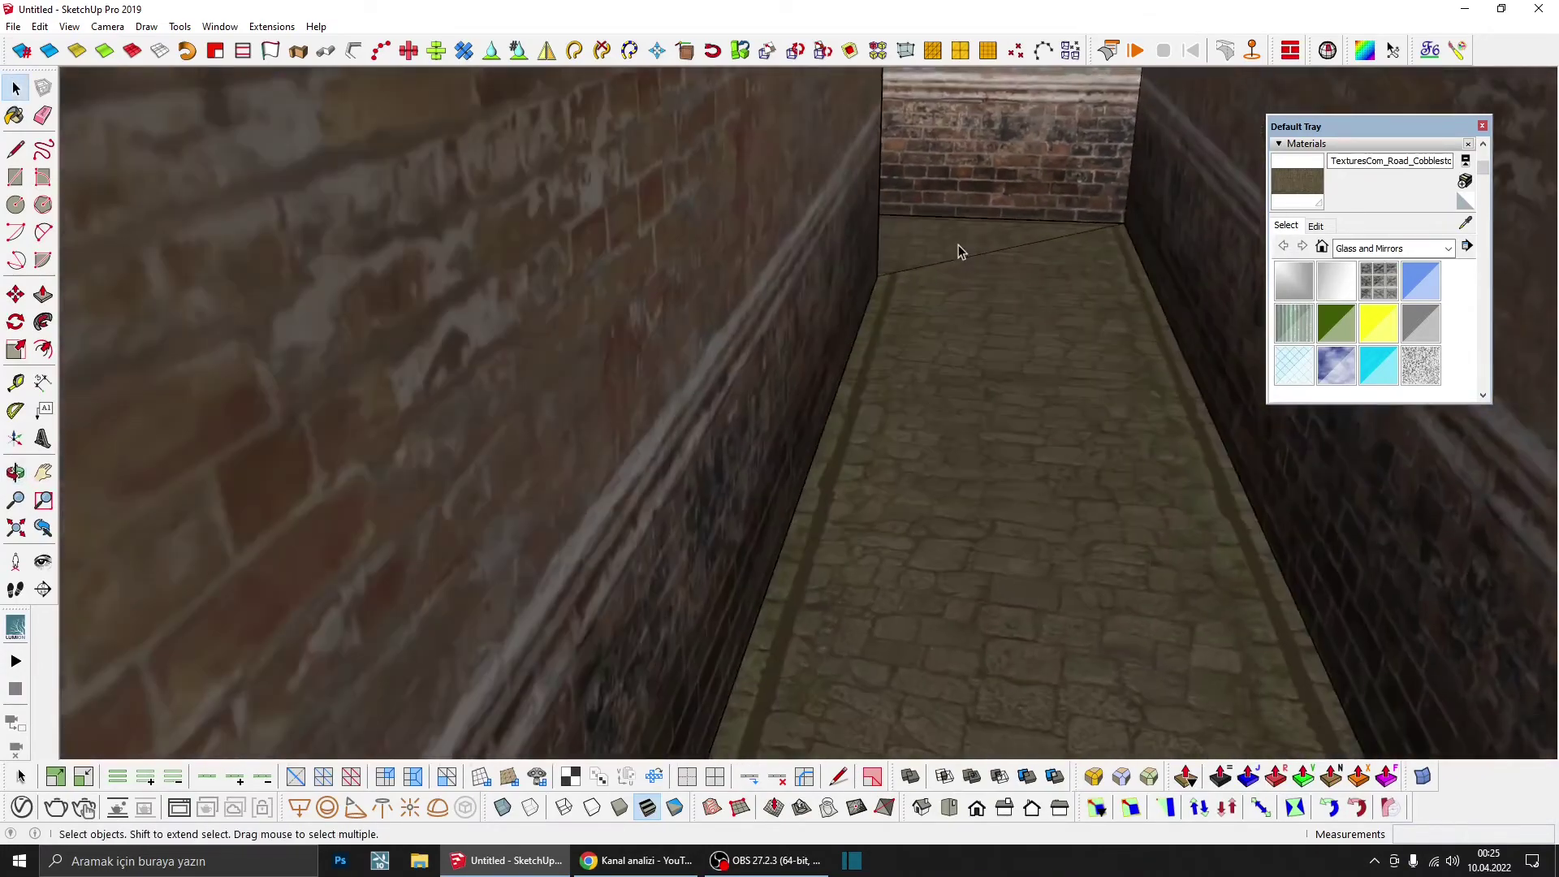
pyautogui.moveTo(958, 246)
pyautogui.mouseDown(button='middle')
pyautogui.moveTo(894, 404)
pyautogui.moveTo(869, 280)
pyautogui.moveTo(898, 411)
pyautogui.moveTo(851, 329)
pyautogui.mouseUp(button='middle')
# Step: Import the TexturesCom_Wall_Cement1_3.5x3.5_1K_albedo image as a texture and place it on the roof slab
pyautogui.click(13, 26)
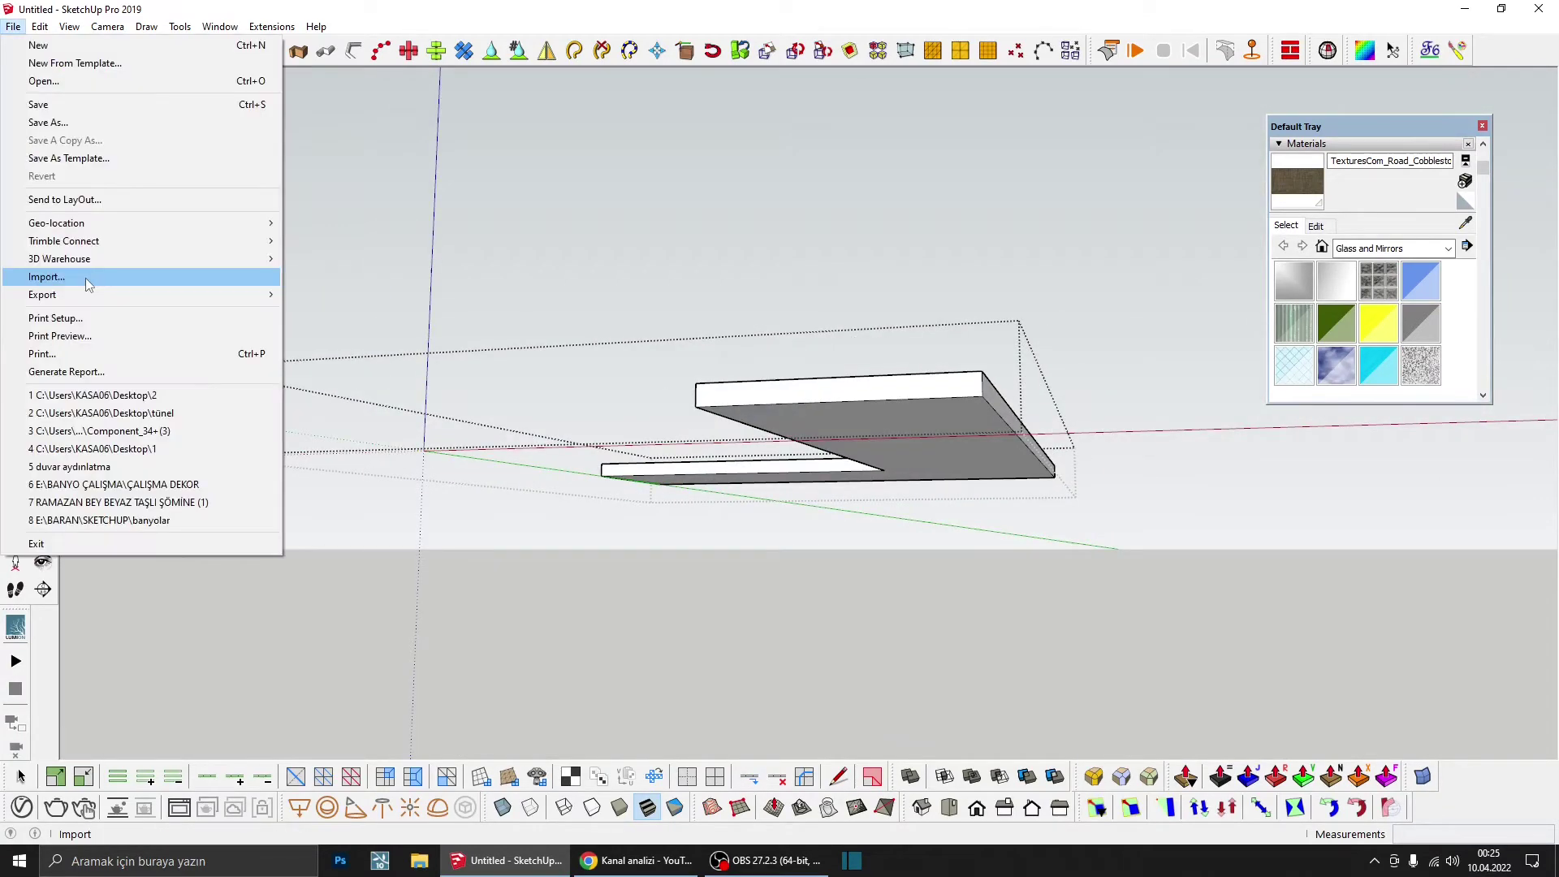
pyautogui.click(85, 278)
pyautogui.click(268, 187)
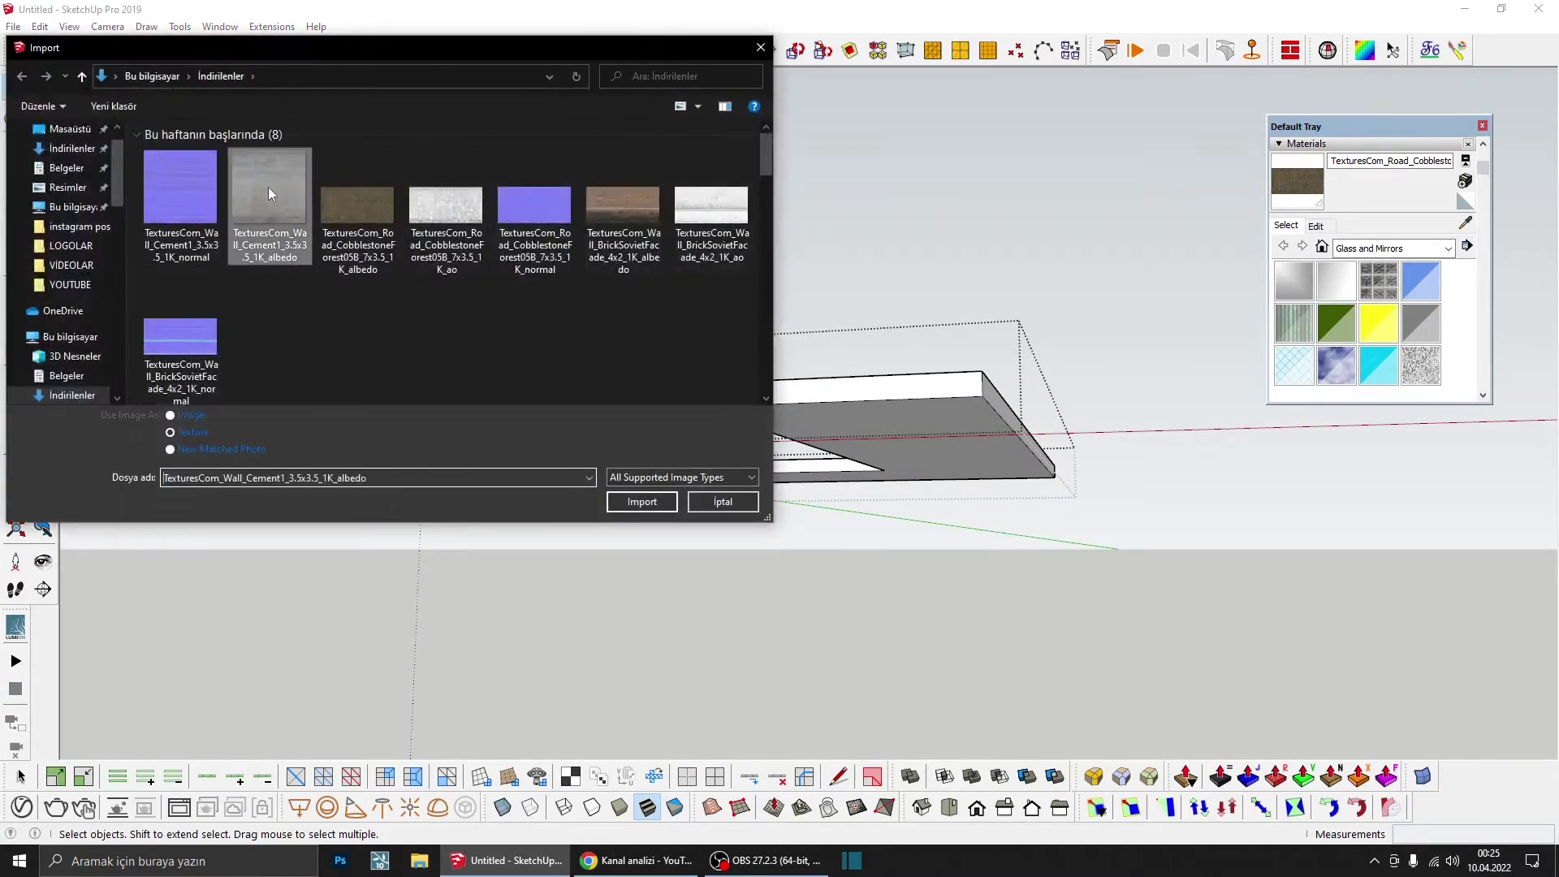
pyautogui.click(640, 502)
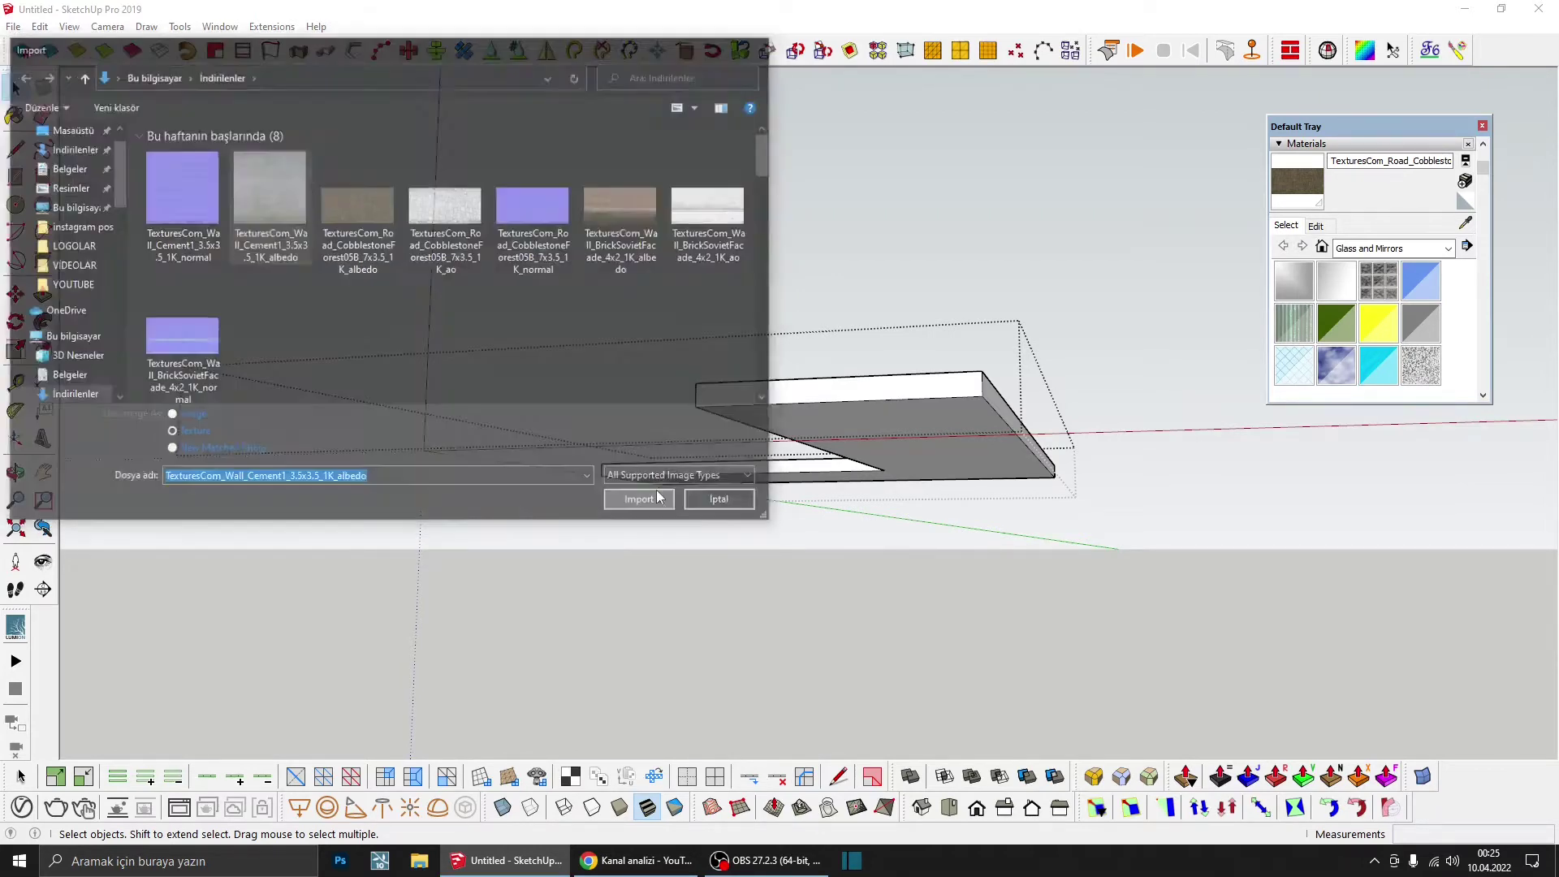
pyautogui.moveTo(814, 401)
pyautogui.mouseDown(button='middle')
pyautogui.moveTo(772, 174)
pyautogui.moveTo(842, 324)
pyautogui.mouseUp(button='middle')
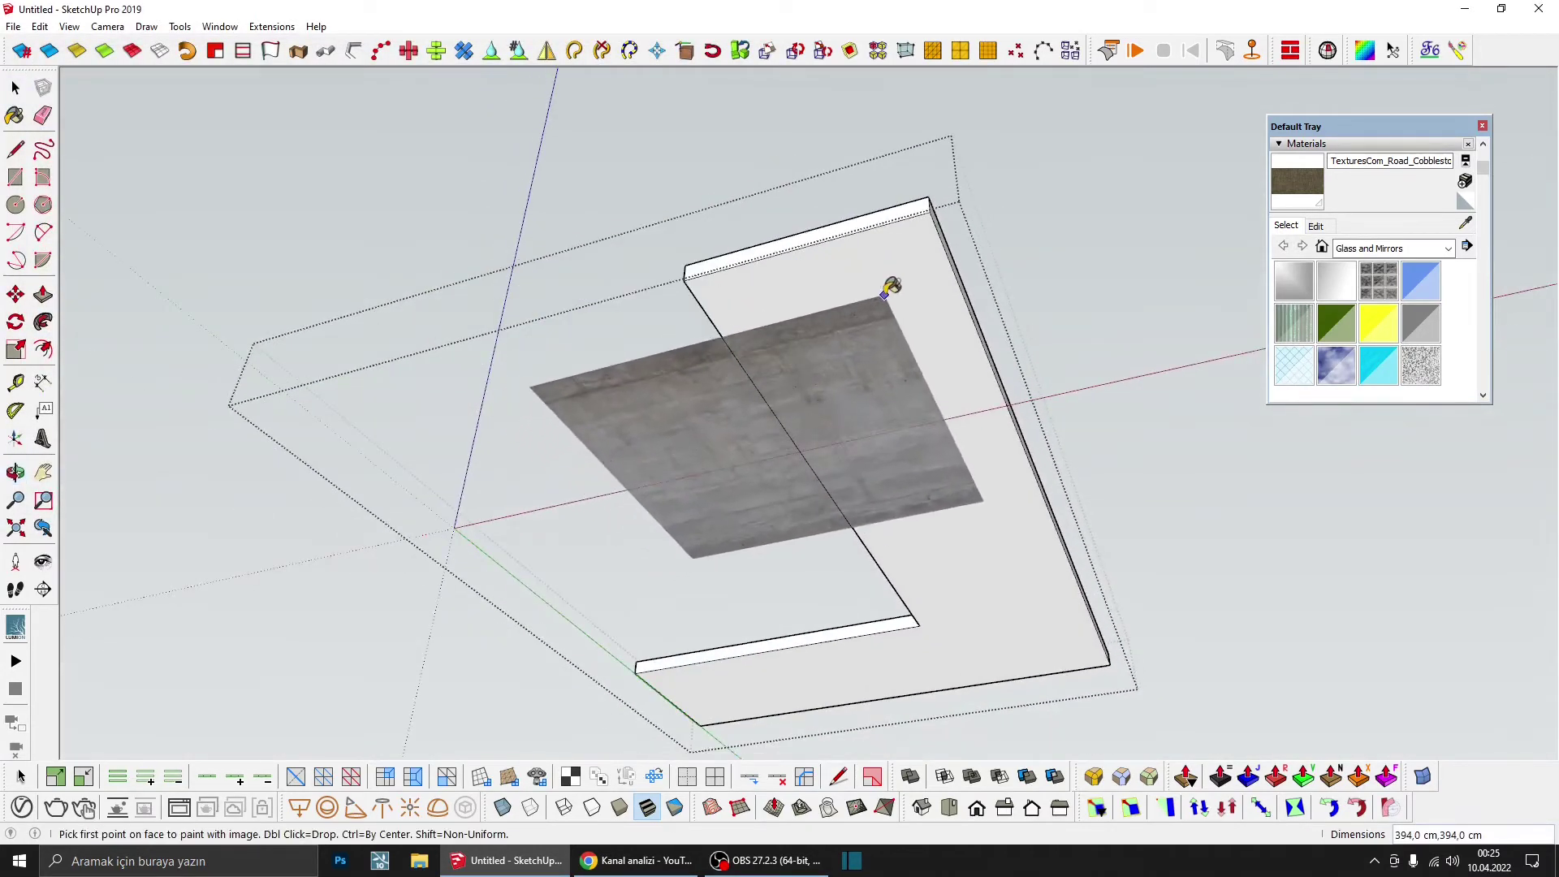
pyautogui.click(930, 211)
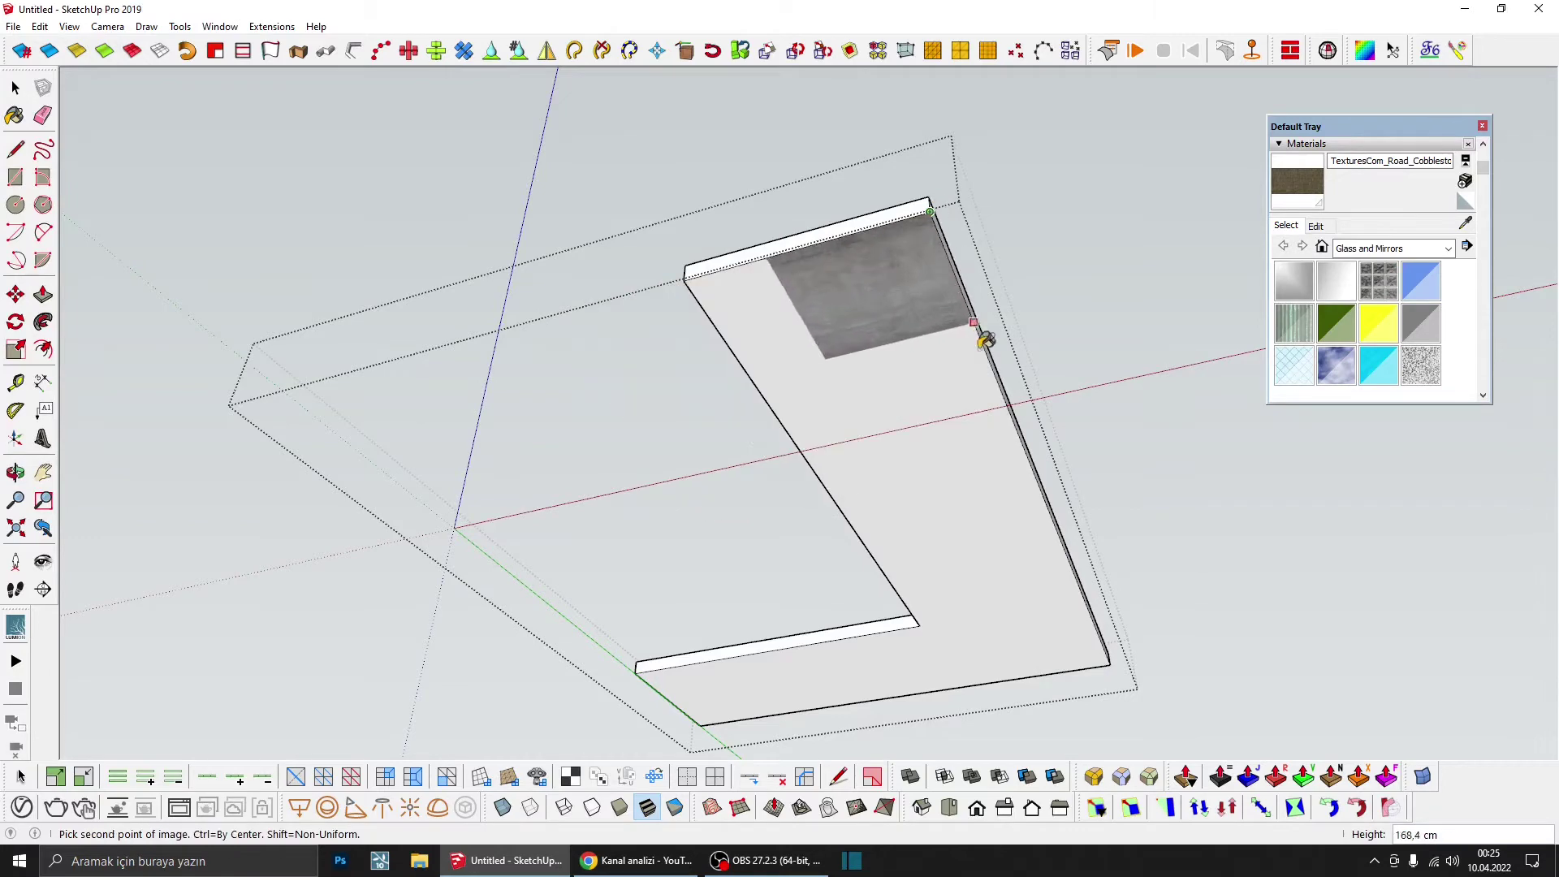
pyautogui.click(1048, 504)
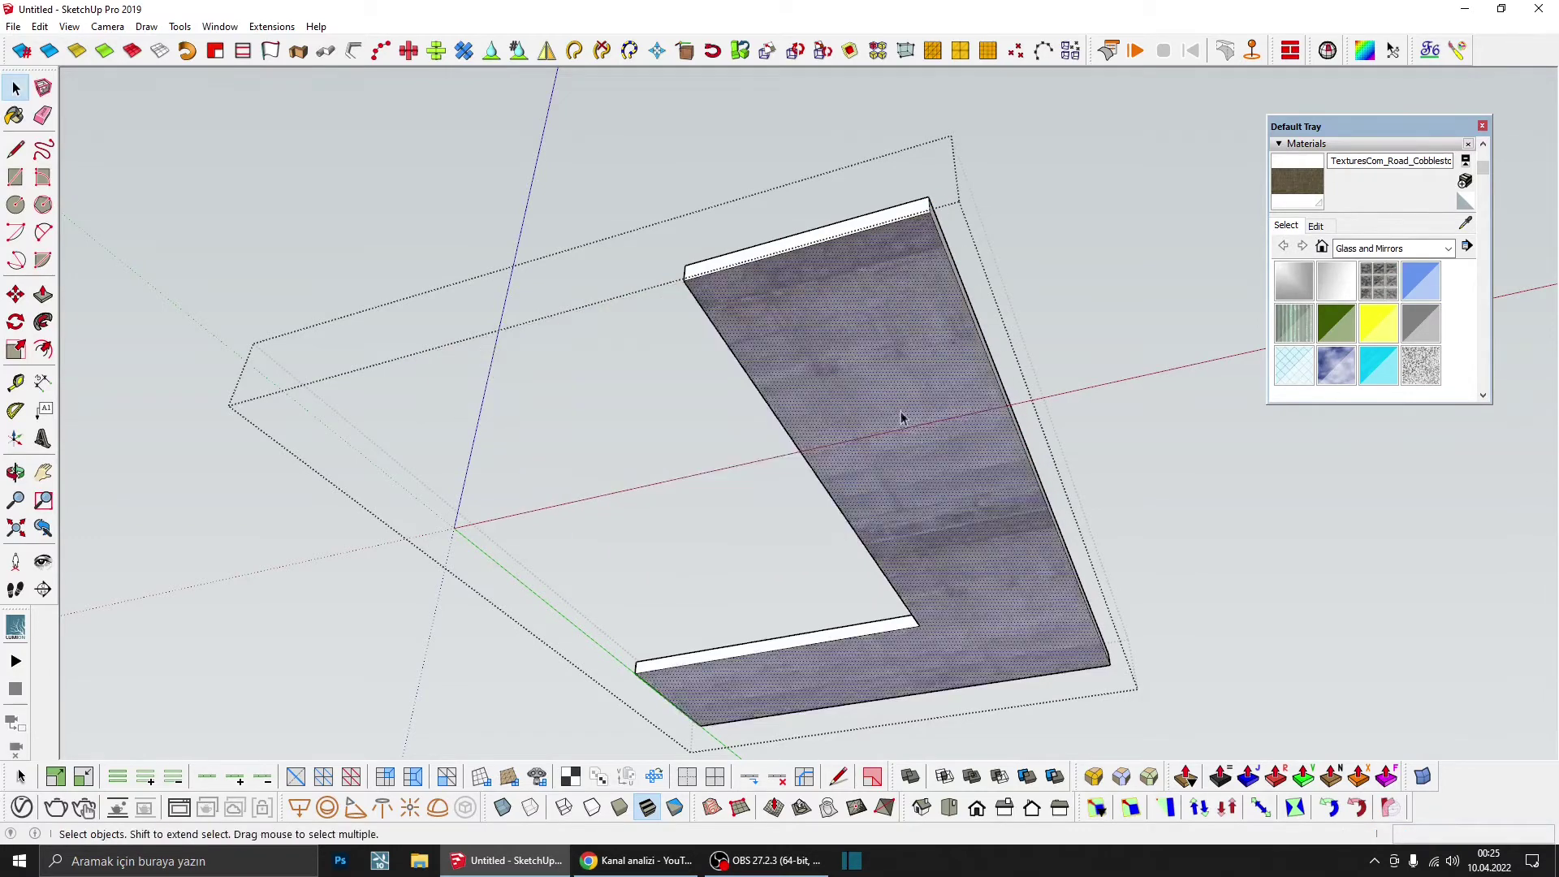
# Step: Rotate the slab's cement texture 90 degrees and slide it into position along the ceiling
pyautogui.rightClick(873, 370)
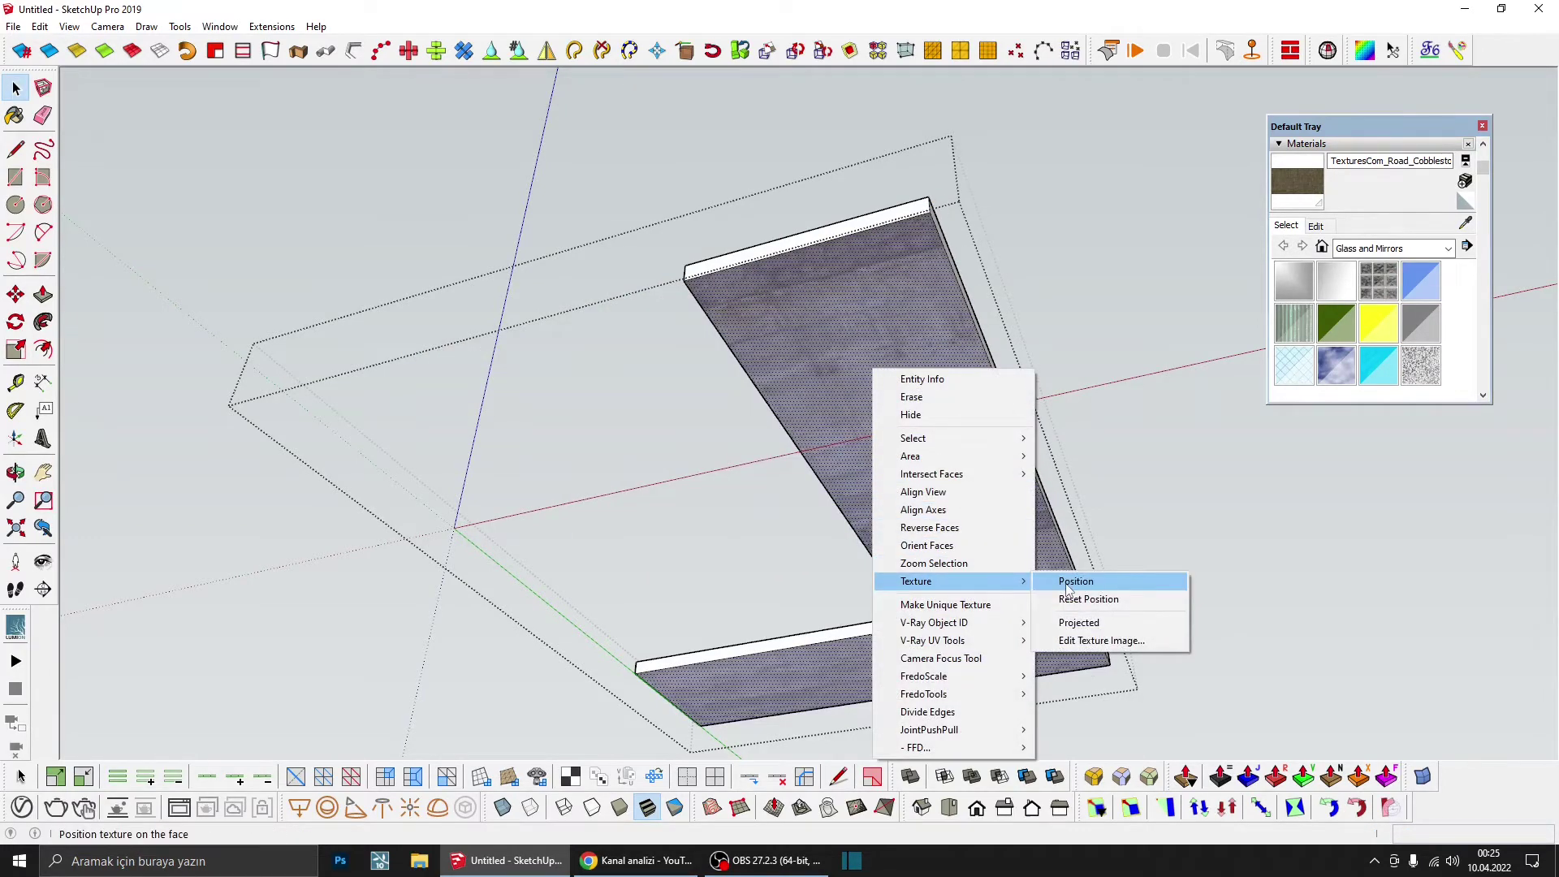
pyautogui.click(1067, 583)
pyautogui.rightClick(920, 432)
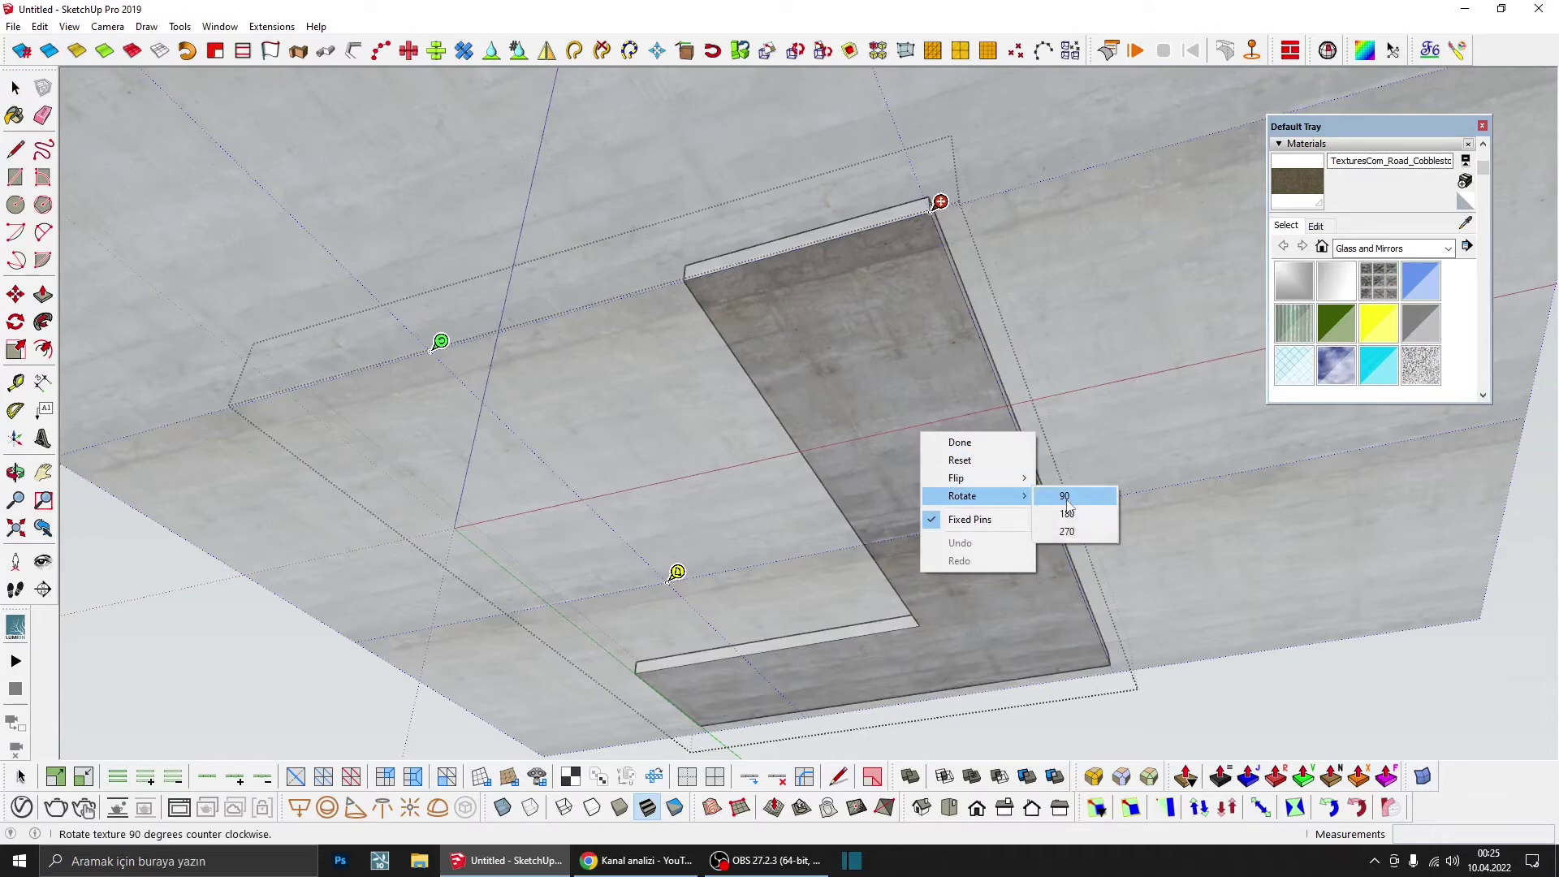
pyautogui.click(1068, 505)
pyautogui.moveTo(947, 499); pyautogui.dragTo(973, 493)
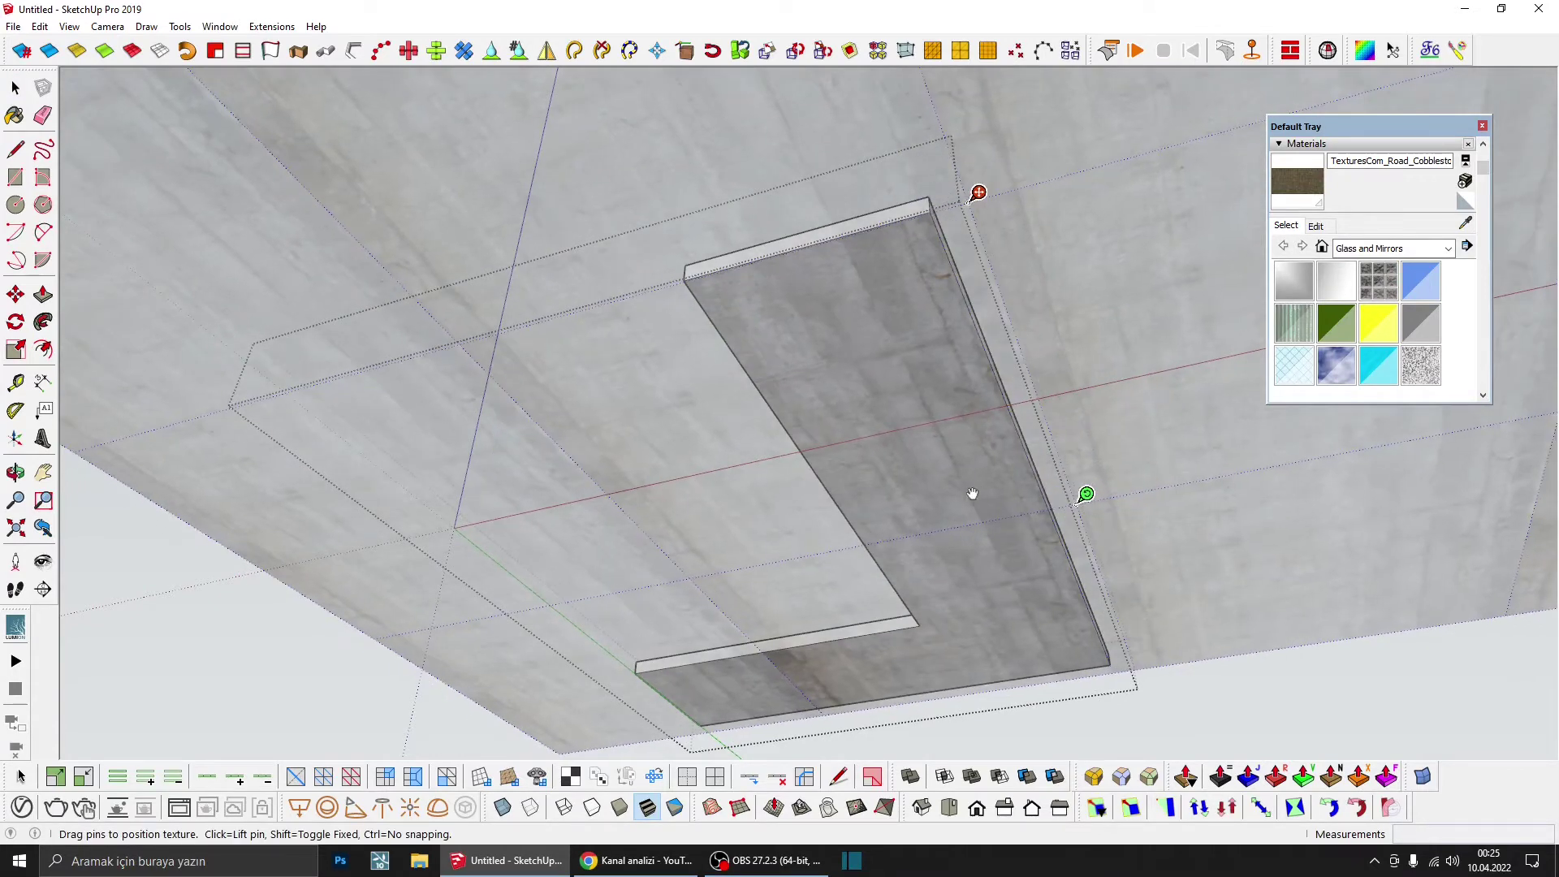
pyautogui.press('Return')
pyautogui.moveTo(976, 497)
pyautogui.mouseDown(button='middle')
pyautogui.moveTo(800, 823)
pyautogui.moveTo(976, 545)
pyautogui.mouseUp(button='middle')
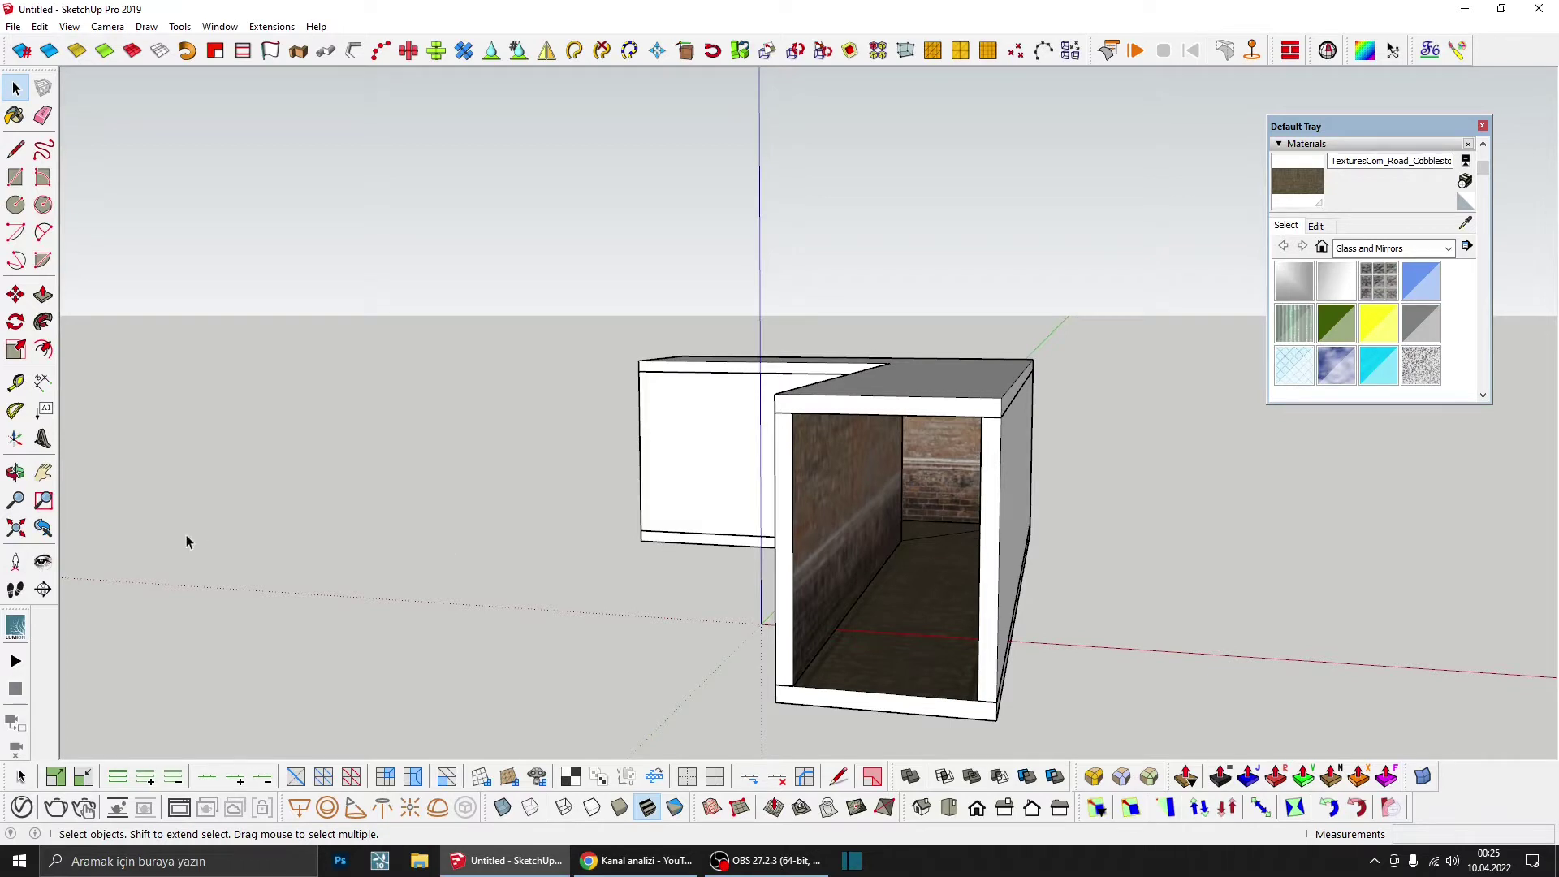
# Step: Detach the Lumion LiveSync panel as a floating window beside the tunnel model
pyautogui.scroll(-1, 221, 451)
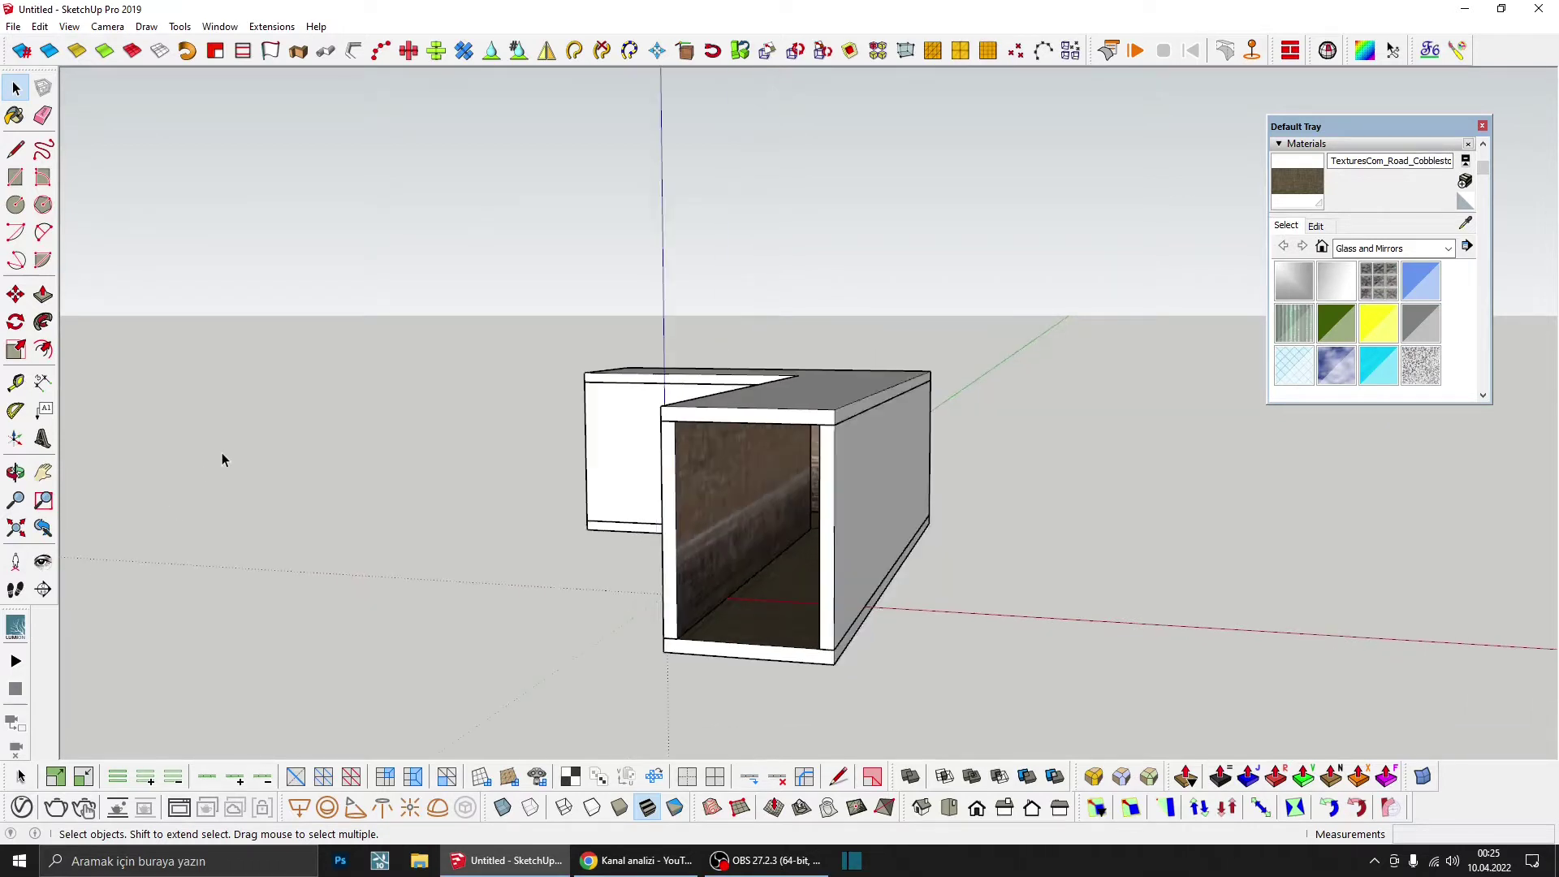
pyautogui.moveTo(239, 427); pyautogui.dragTo(341, 475, button='middle')
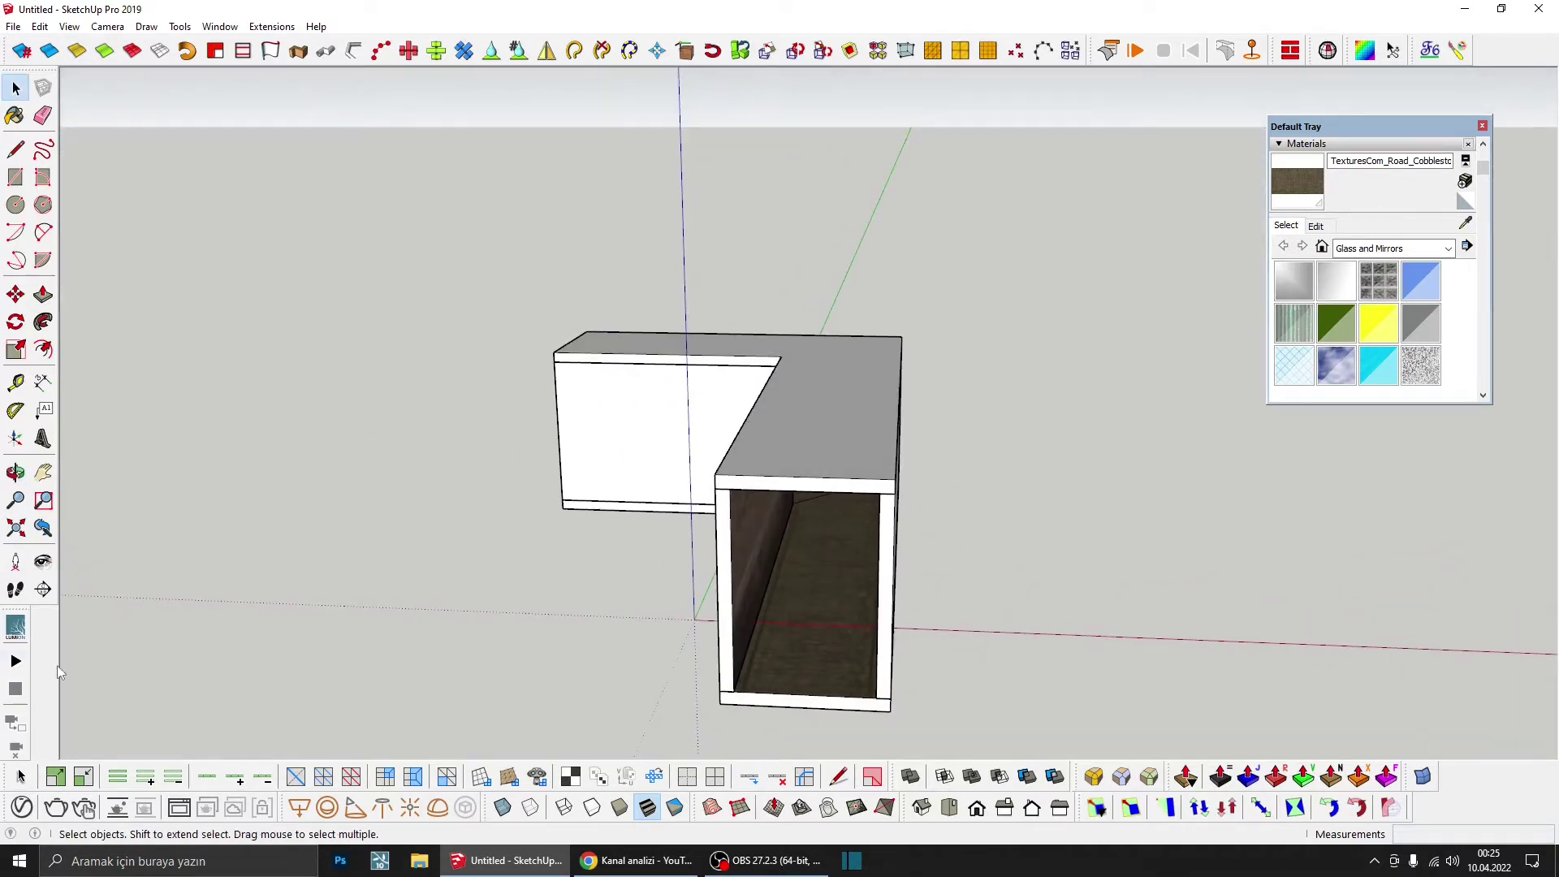
pyautogui.moveTo(14, 611); pyautogui.dragTo(211, 480)
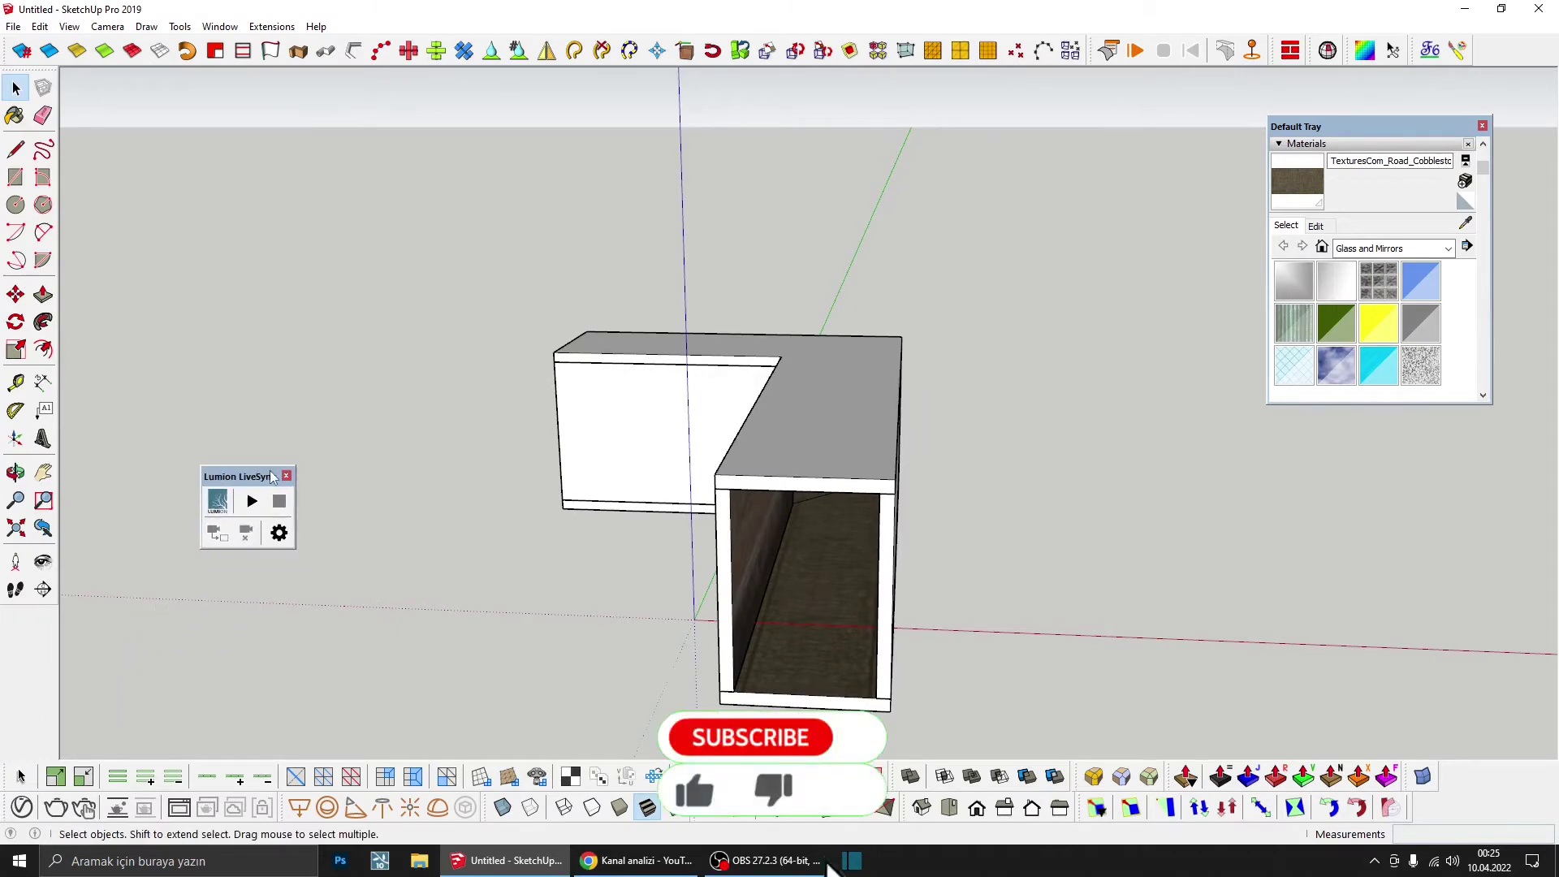
# Step: Save the model to the Desktop as 'tünel 2' and reposition the floating LiveSync panel
pyautogui.click(13, 27)
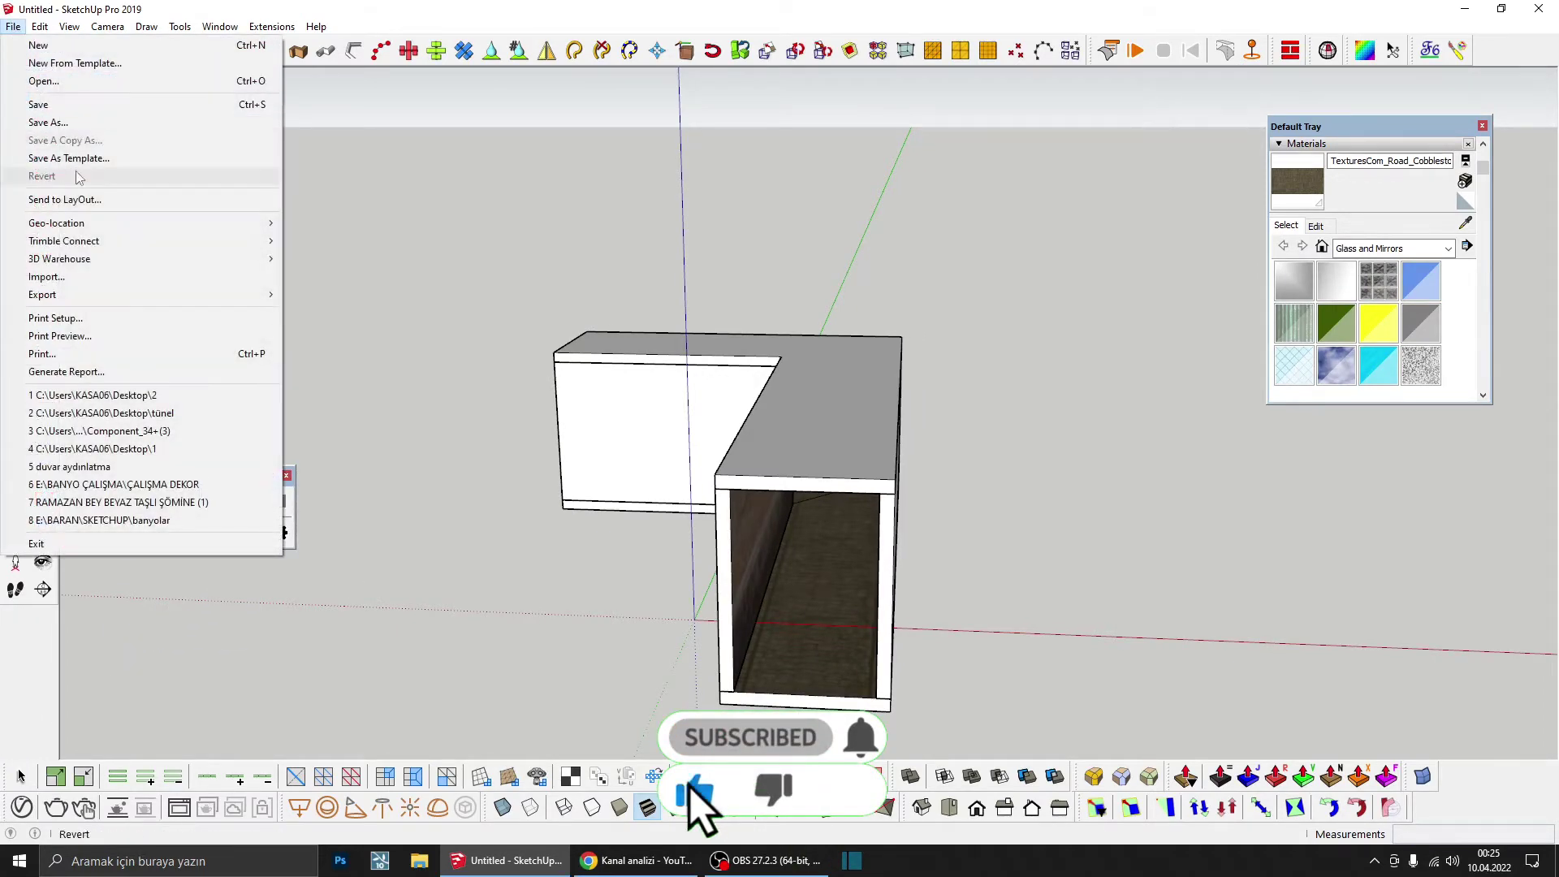
pyautogui.click(32, 104)
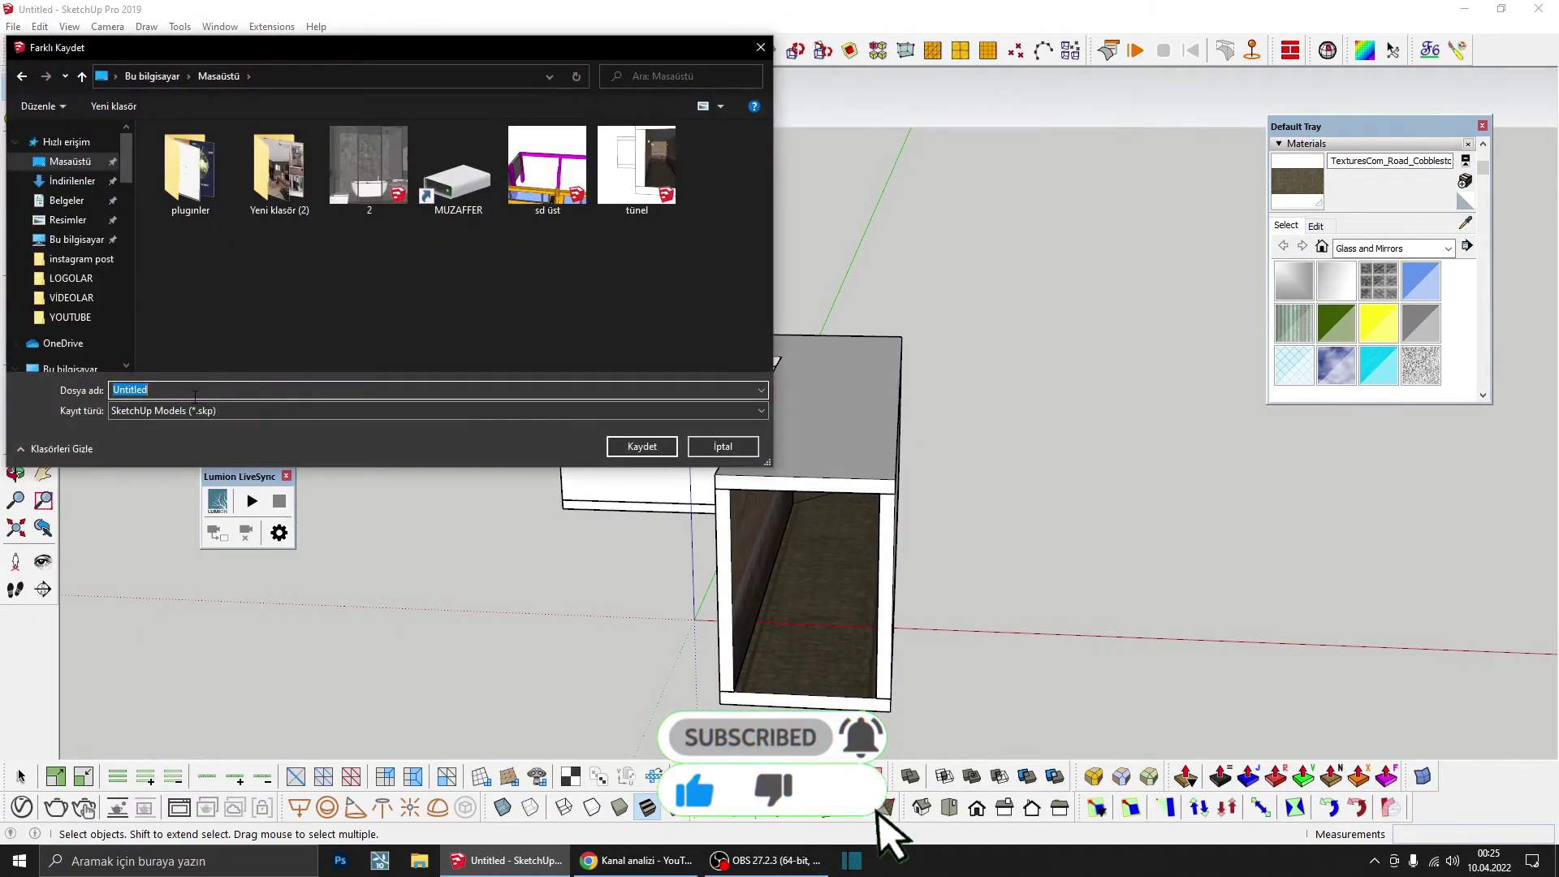
pyautogui.write('tüne')
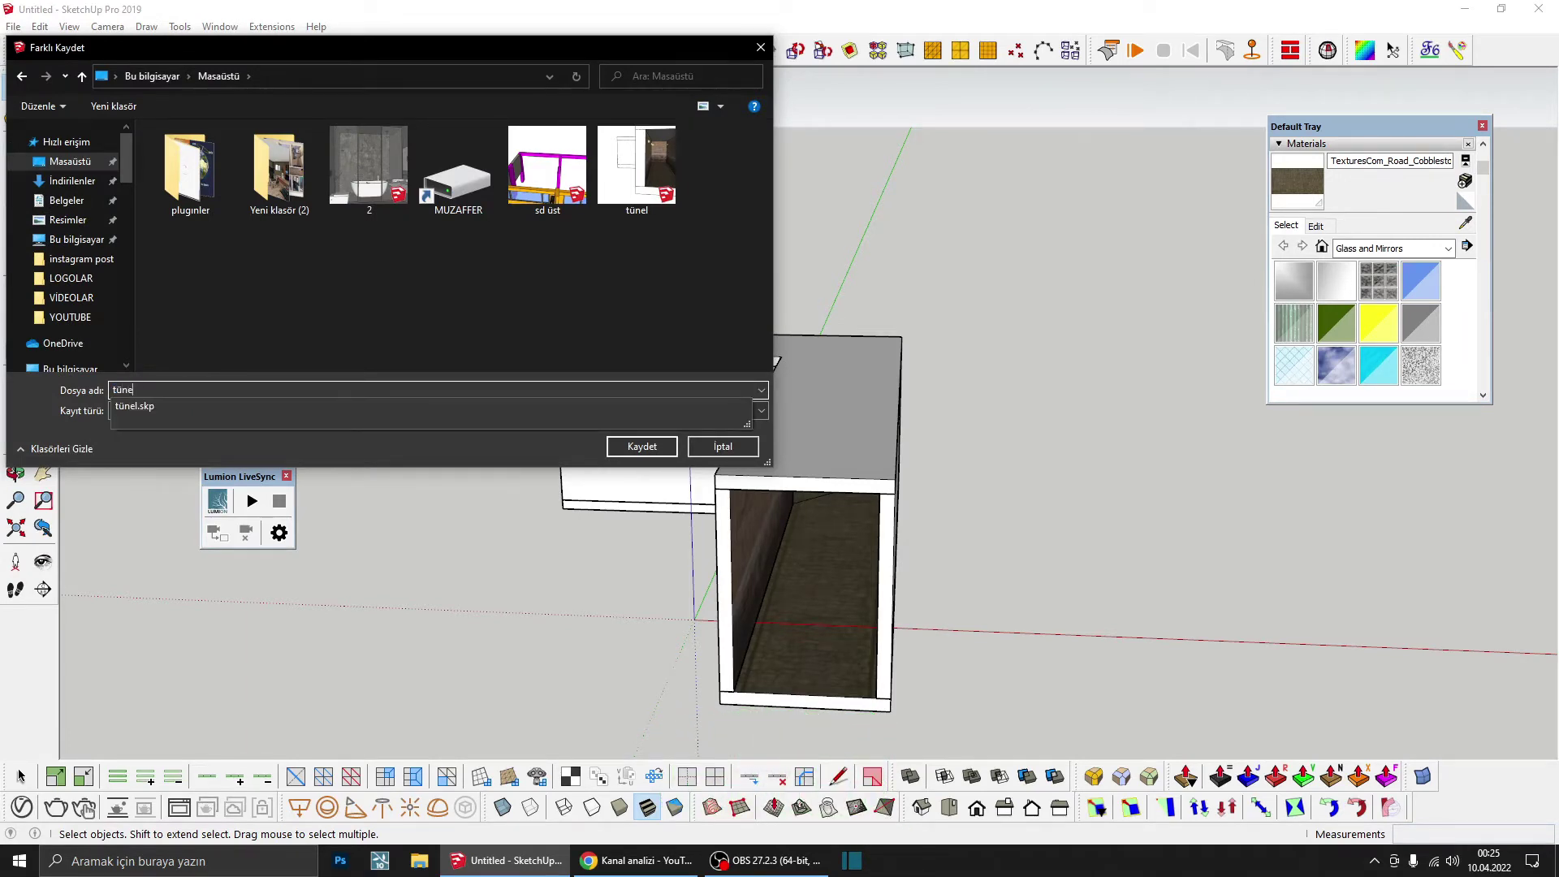
pyautogui.write('l 2')
pyautogui.press('Return')
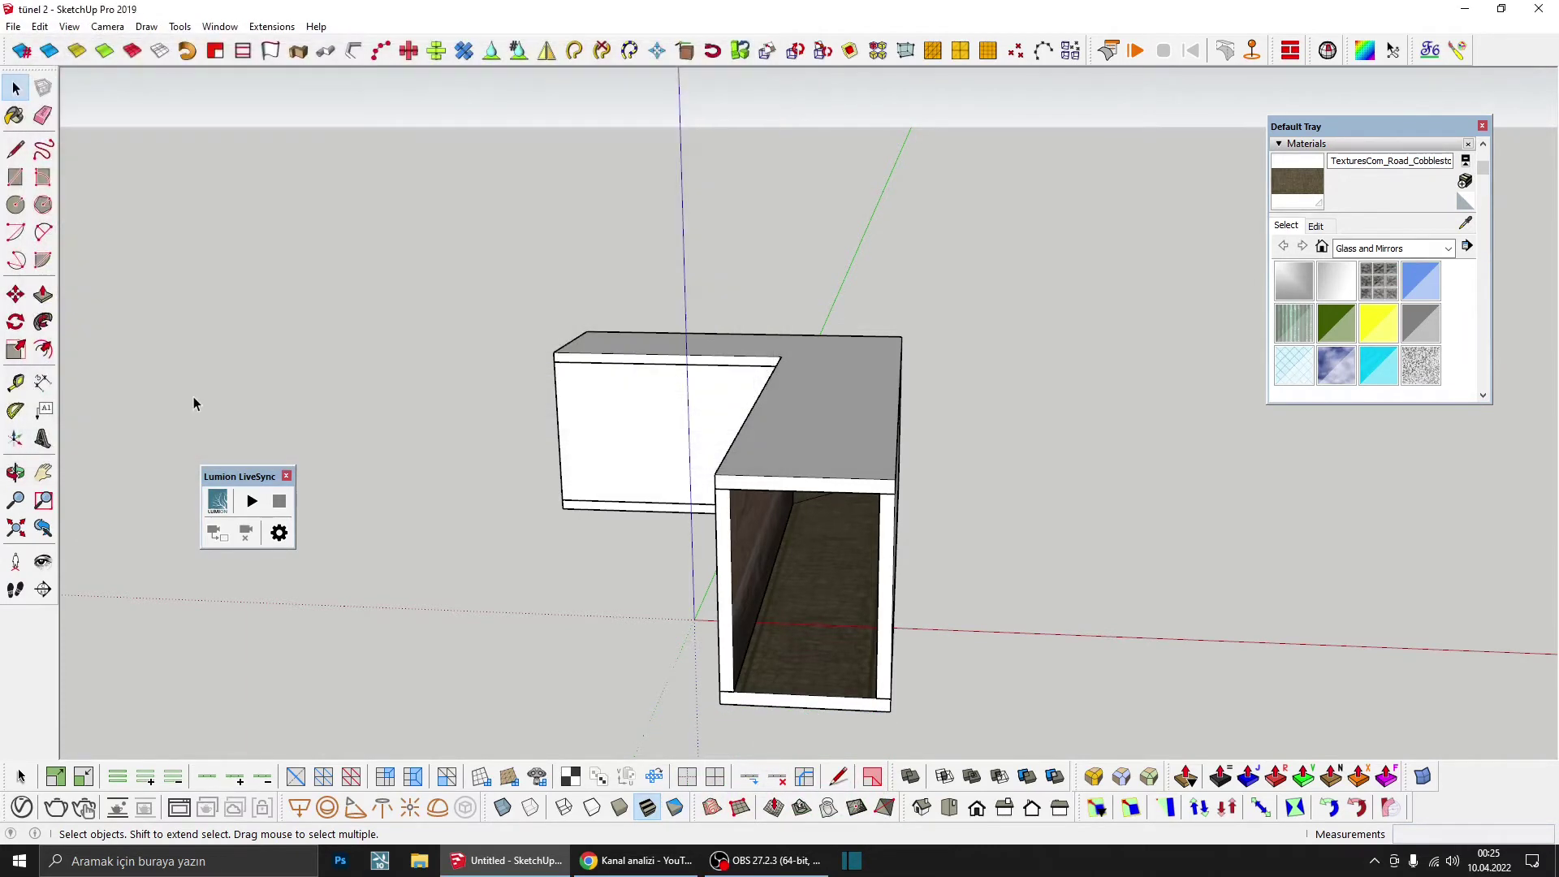
pyautogui.moveTo(228, 476); pyautogui.dragTo(246, 449)
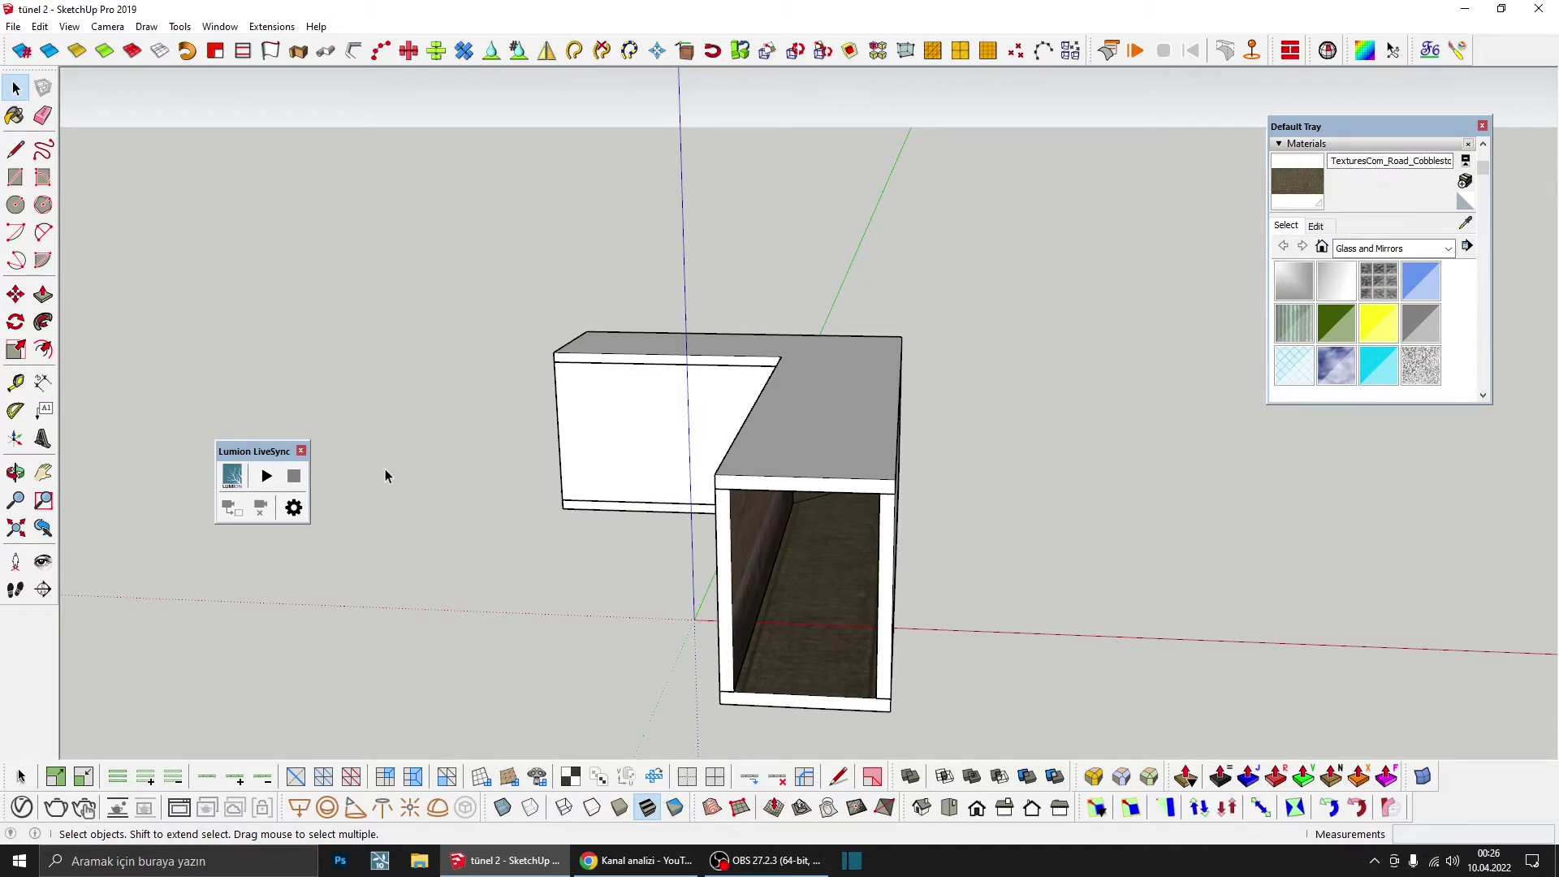
pyautogui.moveTo(261, 456); pyautogui.dragTo(262, 436)
# Step: Launch Lumion through LiveSync and start a new White-scene project with the tünel 2 model loaded
pyautogui.click(269, 459)
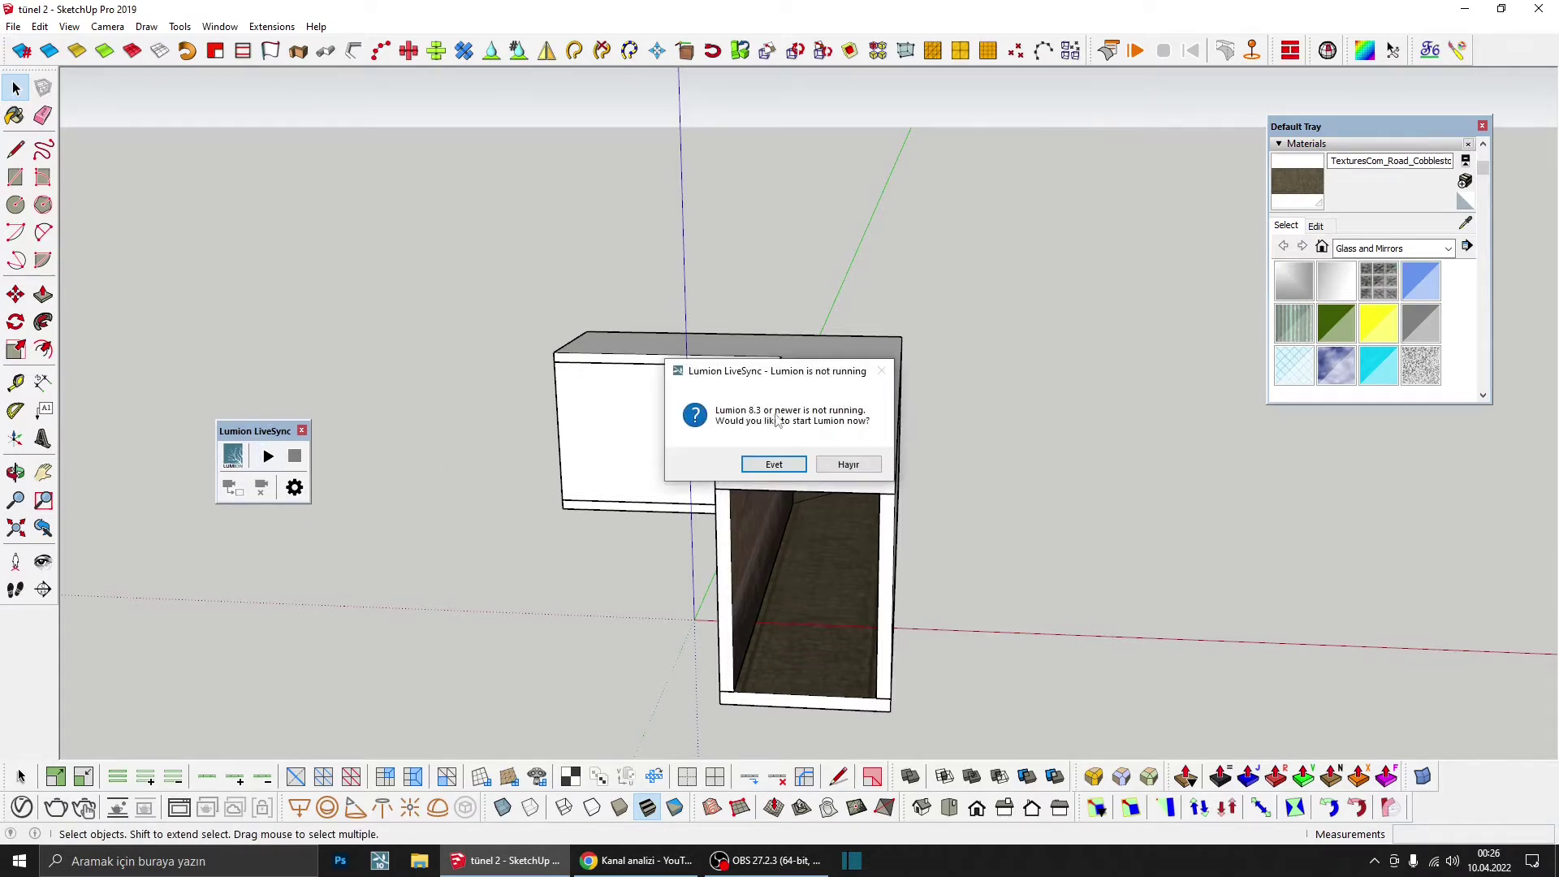
pyautogui.click(783, 464)
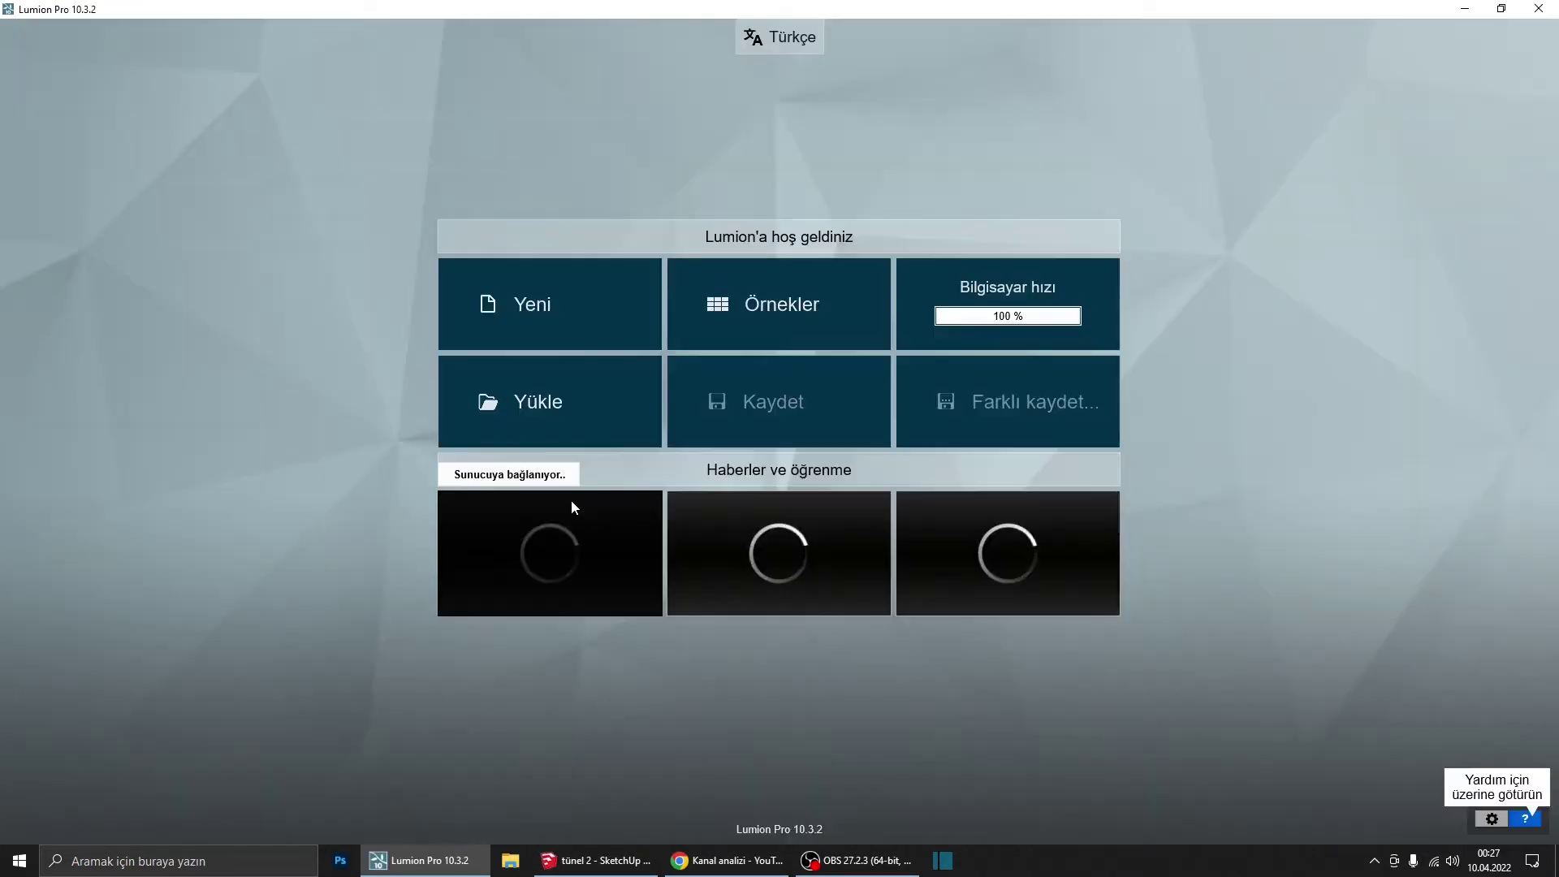
pyautogui.click(533, 327)
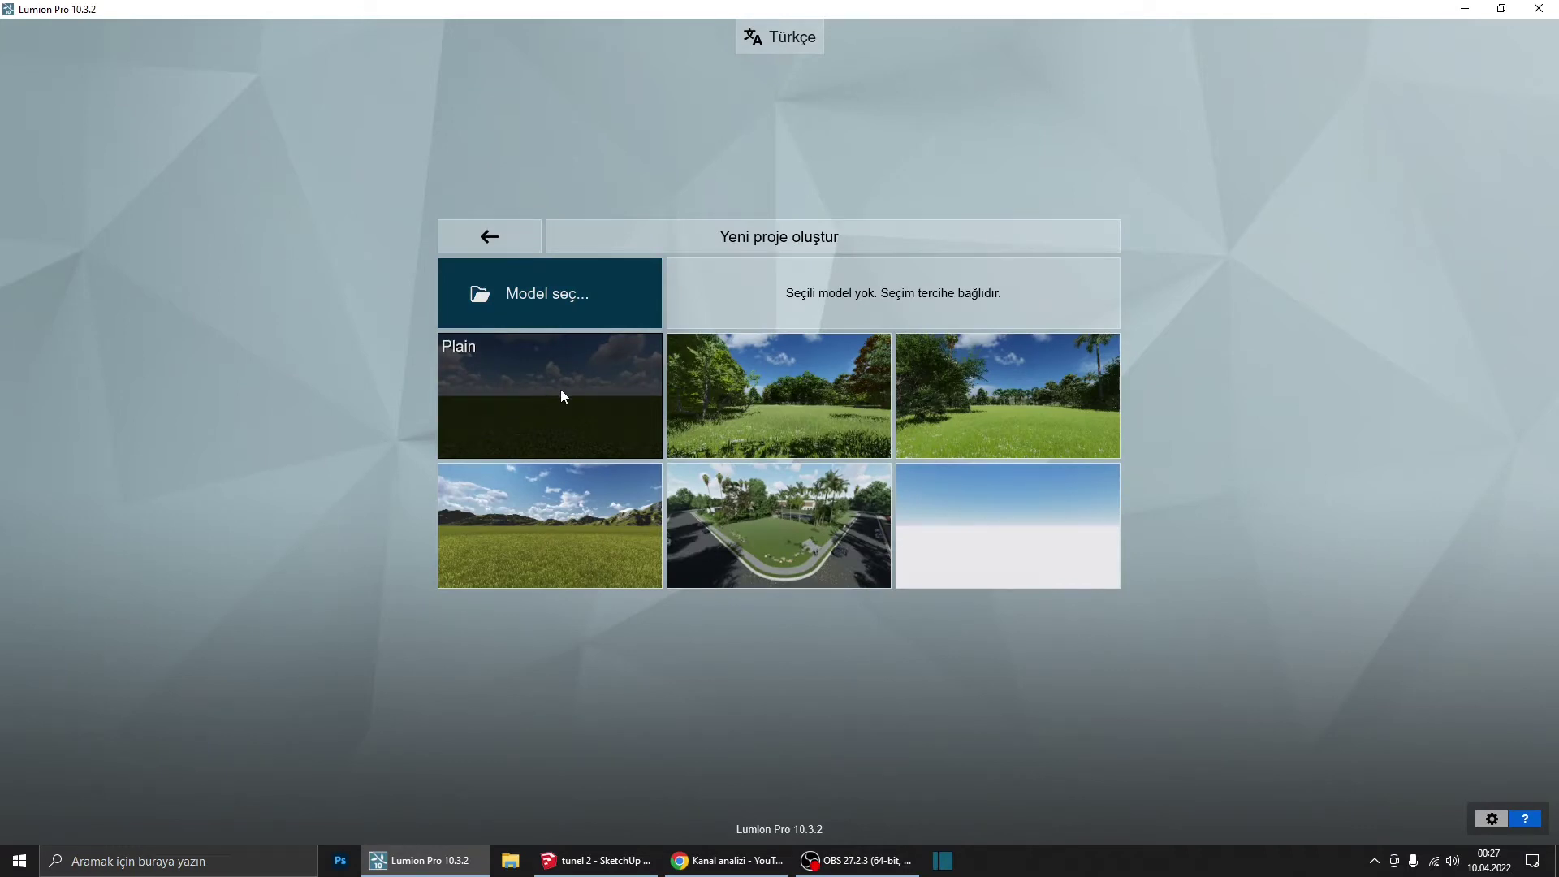
pyautogui.click(943, 524)
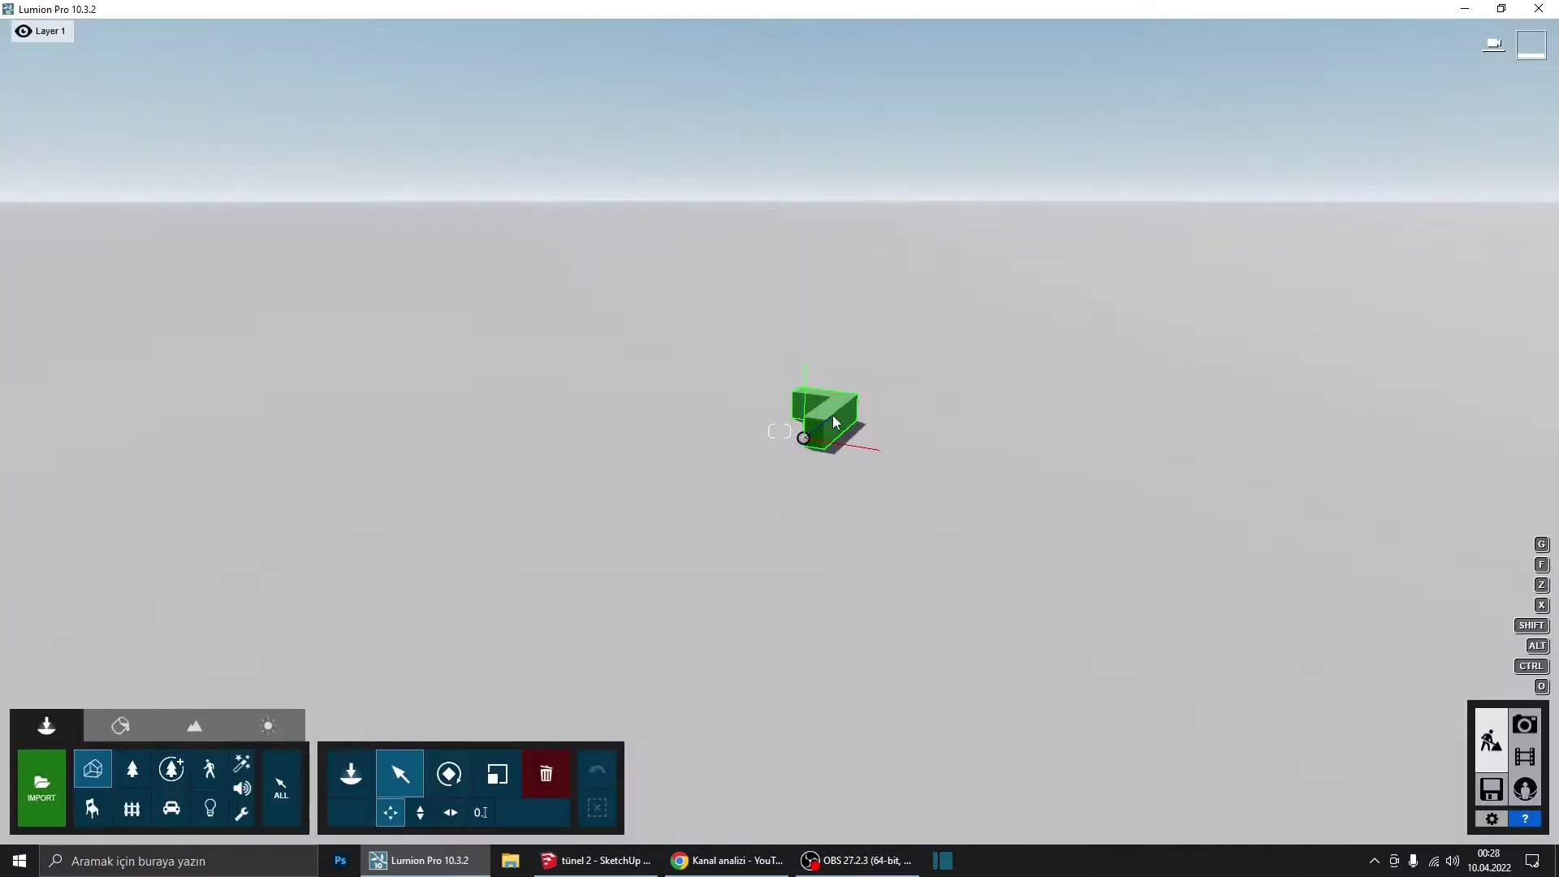
pyautogui.click(834, 421)
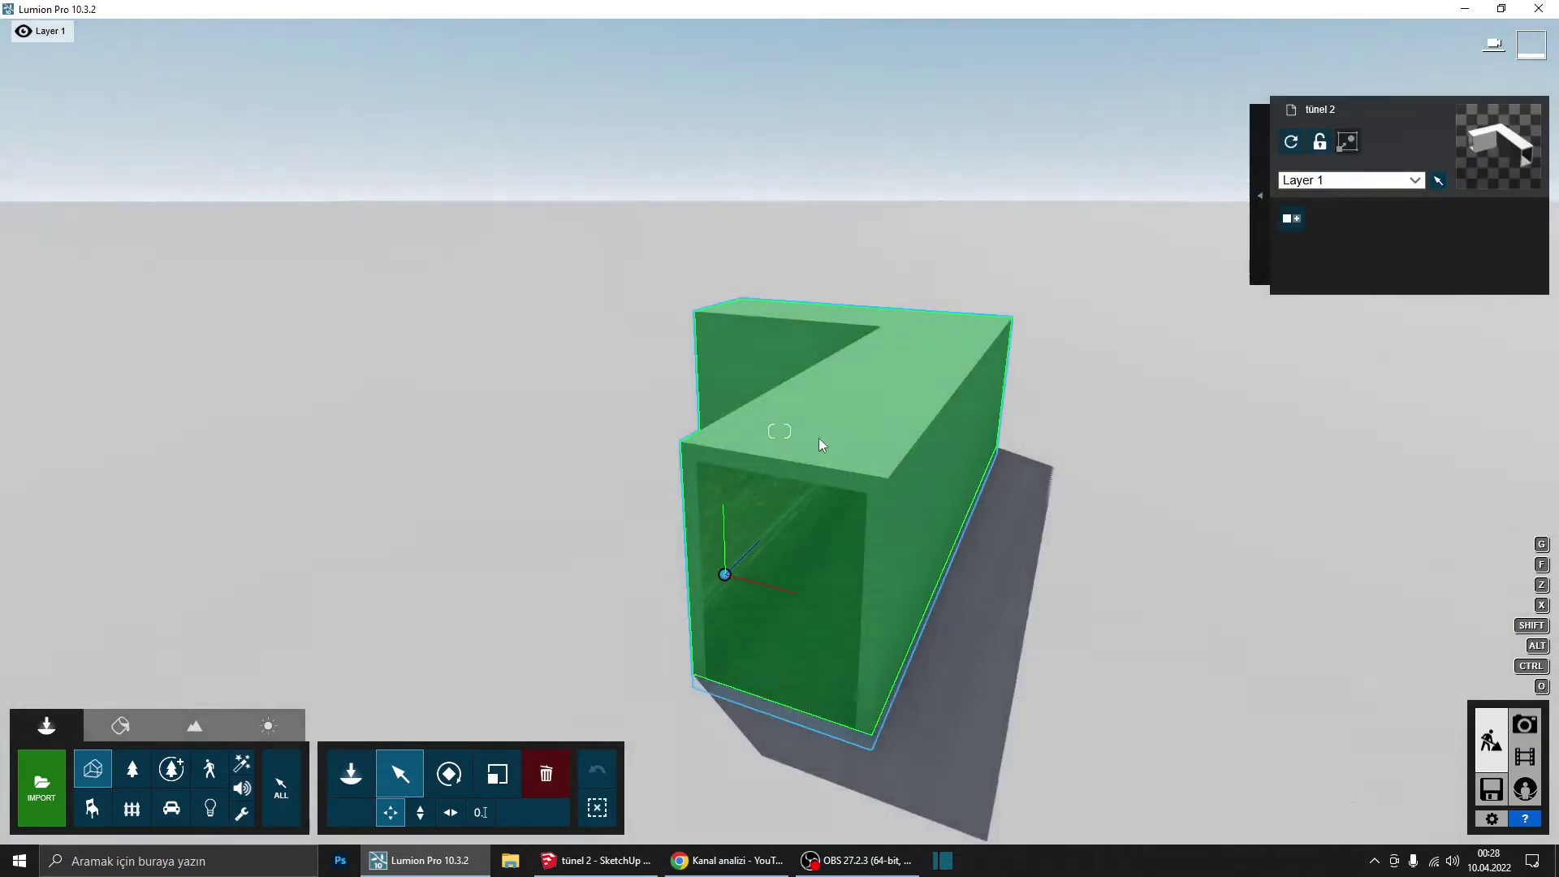
# Step: Fly the camera into the tunnel, level it along the corridor, and select the tunnel model
pyautogui.moveTo(818, 436); pyautogui.dragTo(860, 455, button='right')
pyautogui.press('w')
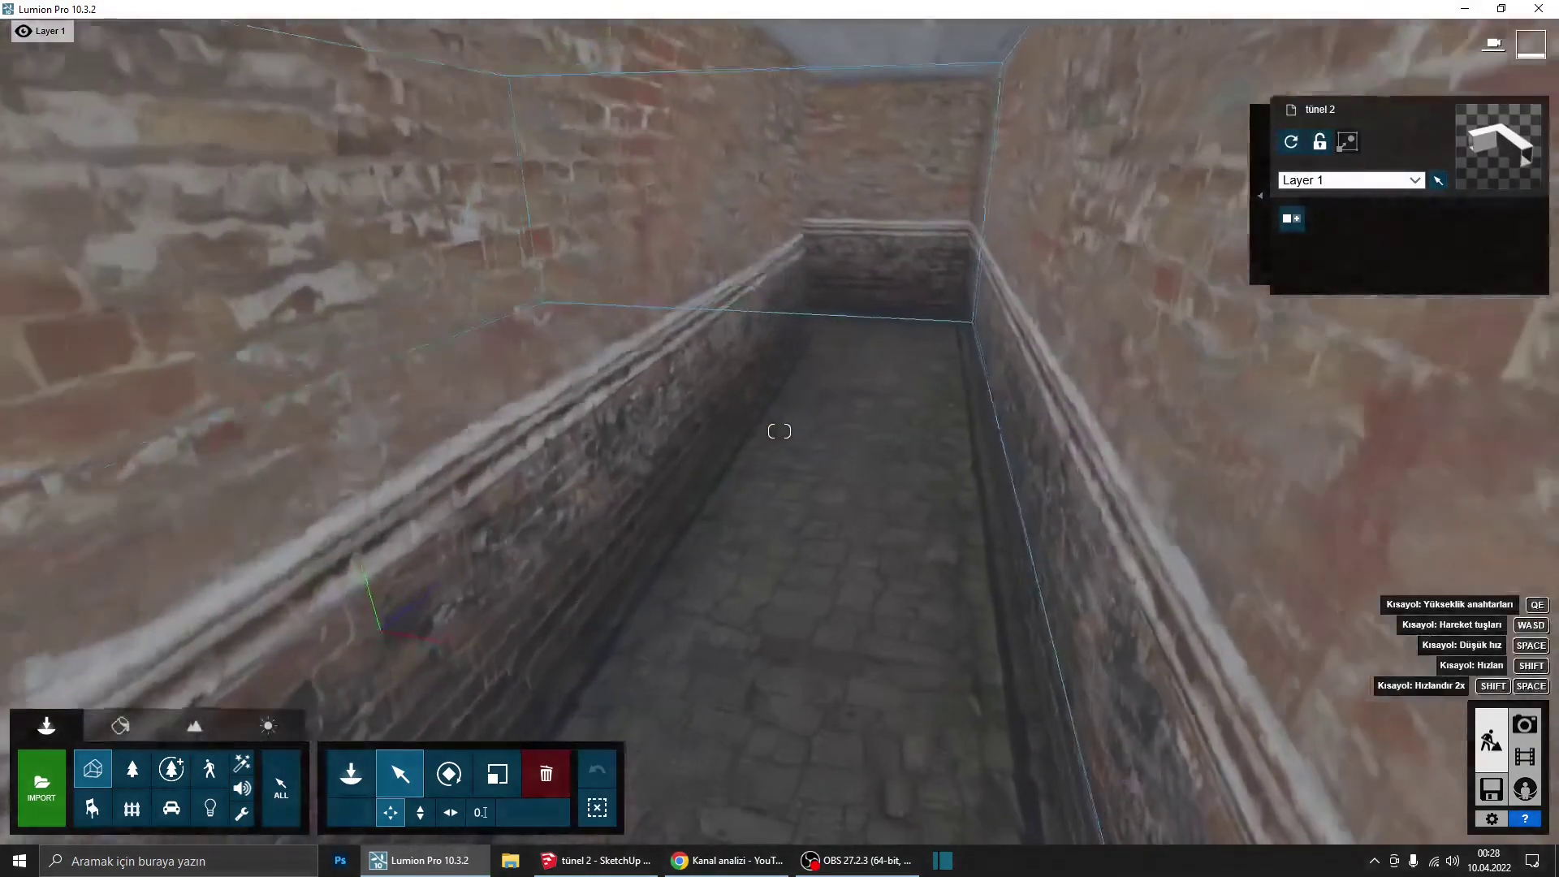
pyautogui.moveTo(792, 568); pyautogui.dragTo(792, 519, button='right')
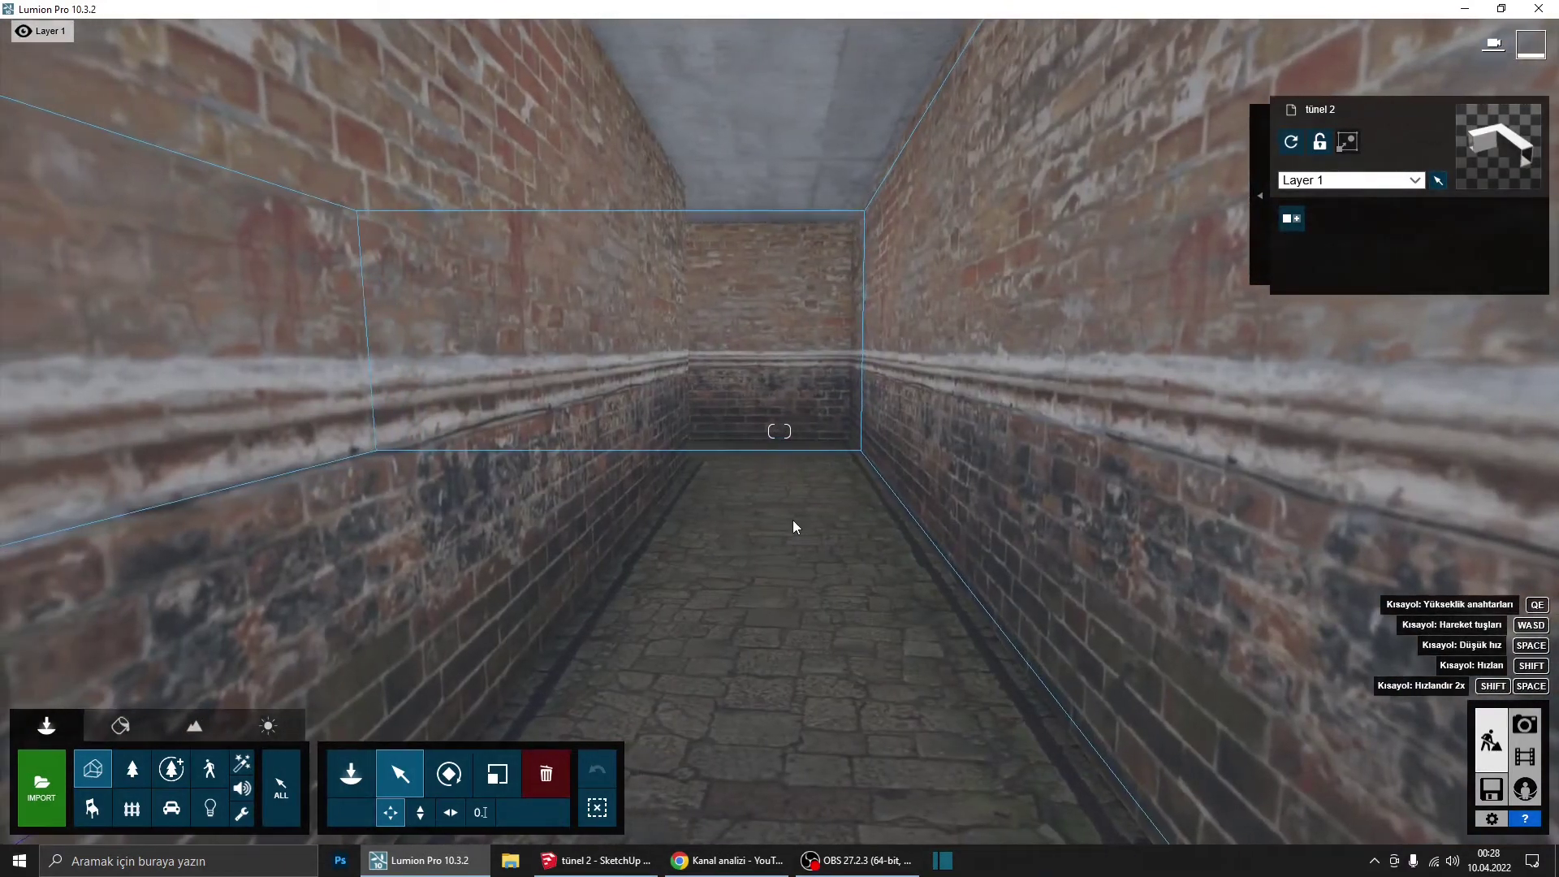
pyautogui.moveTo(813, 416)
pyautogui.mouseDown(button='right')
pyautogui.moveTo(836, 426)
pyautogui.moveTo(813, 416)
pyautogui.mouseUp(button='right')
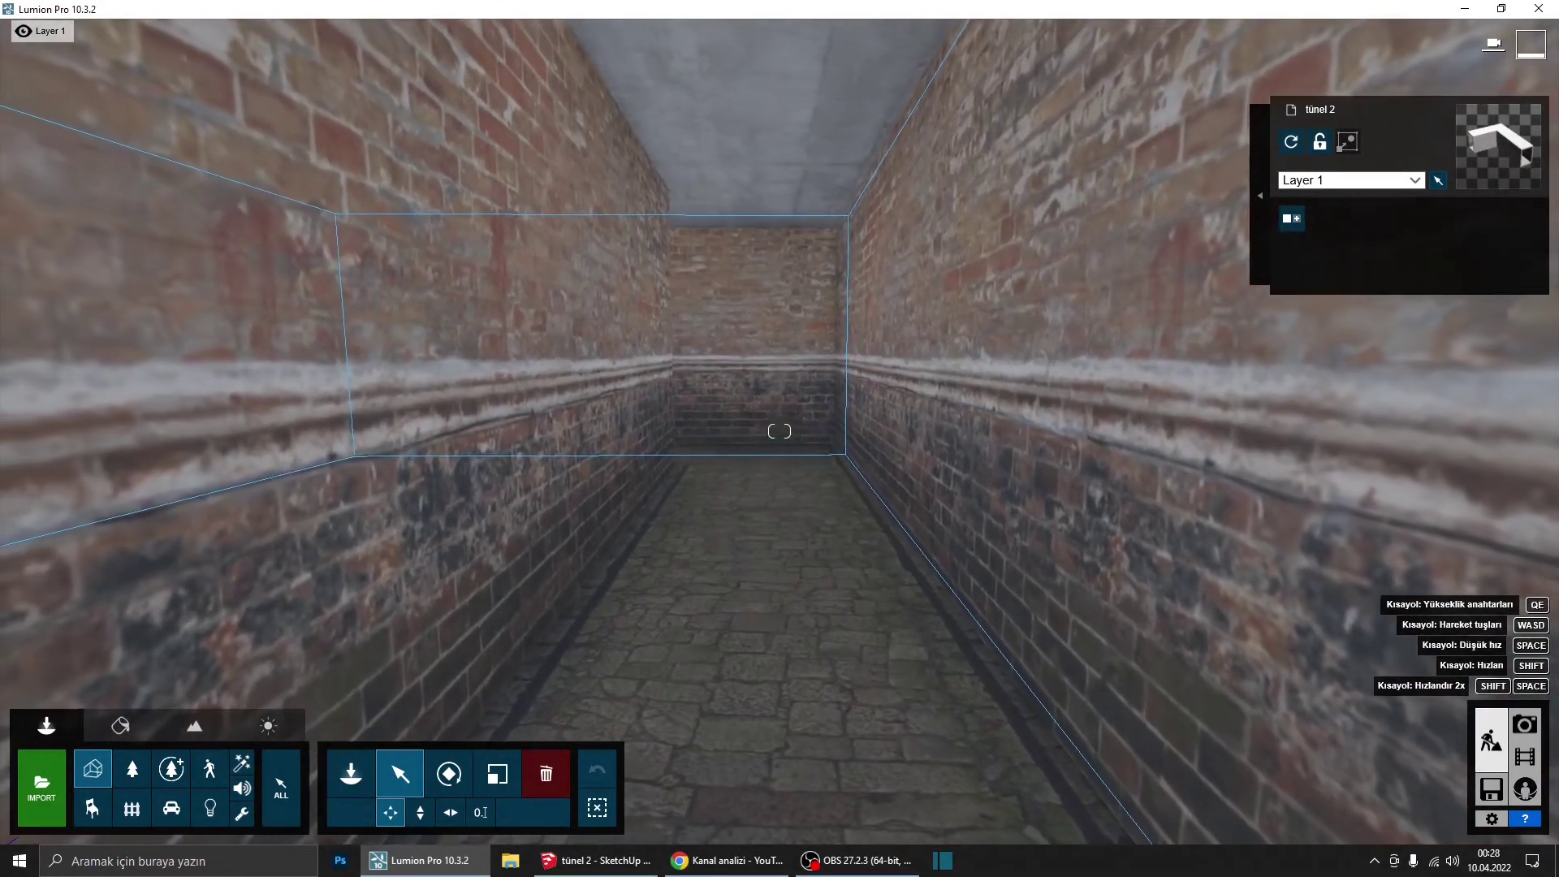
pyautogui.click(813, 416)
pyautogui.click(814, 416)
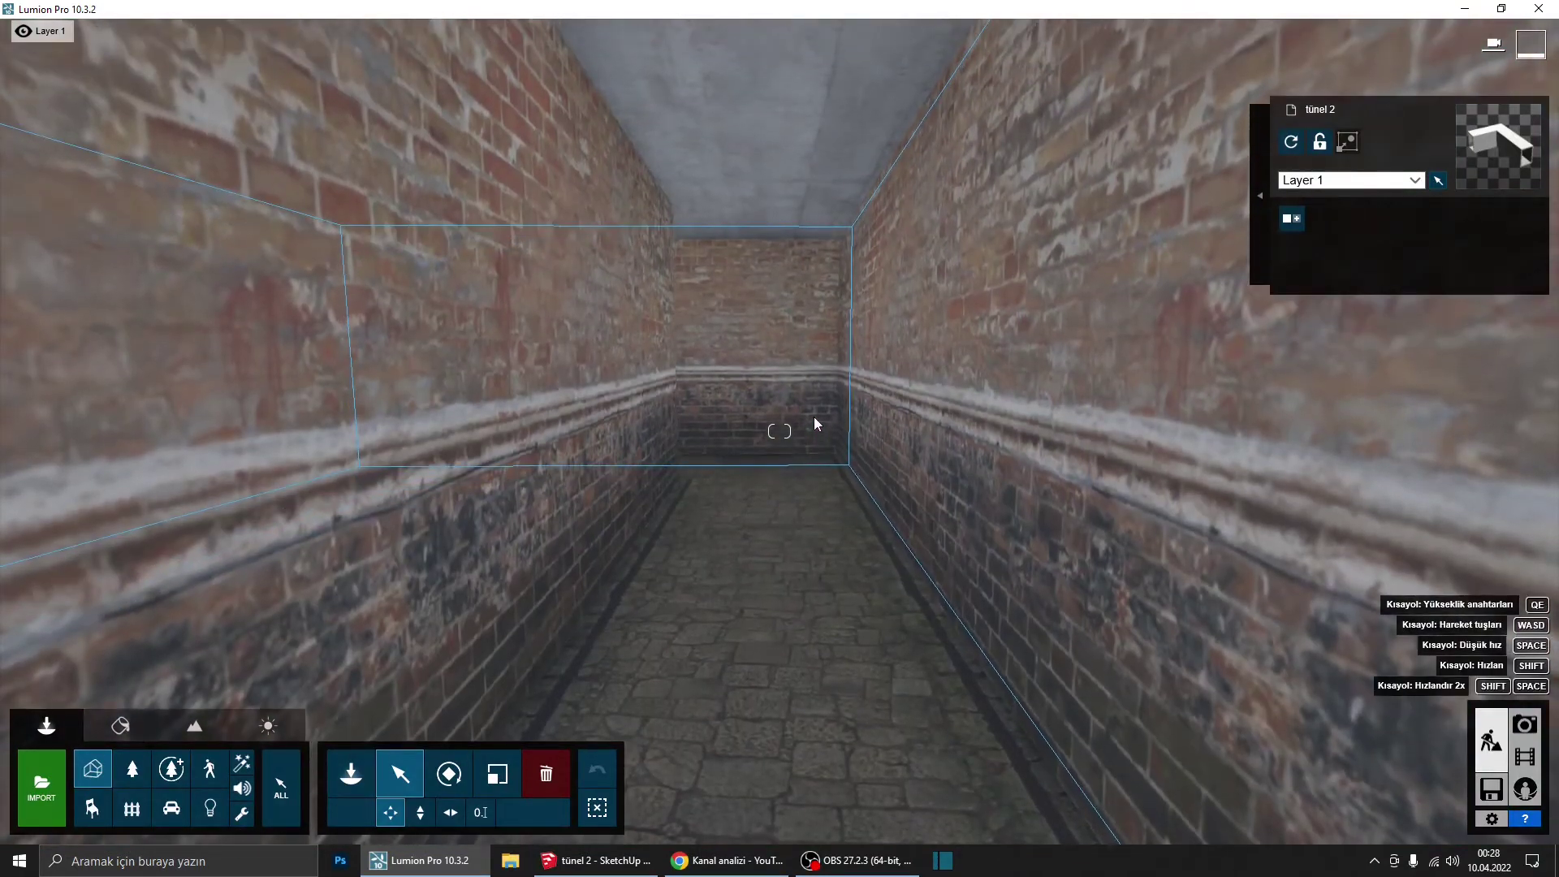
pyautogui.click(815, 418)
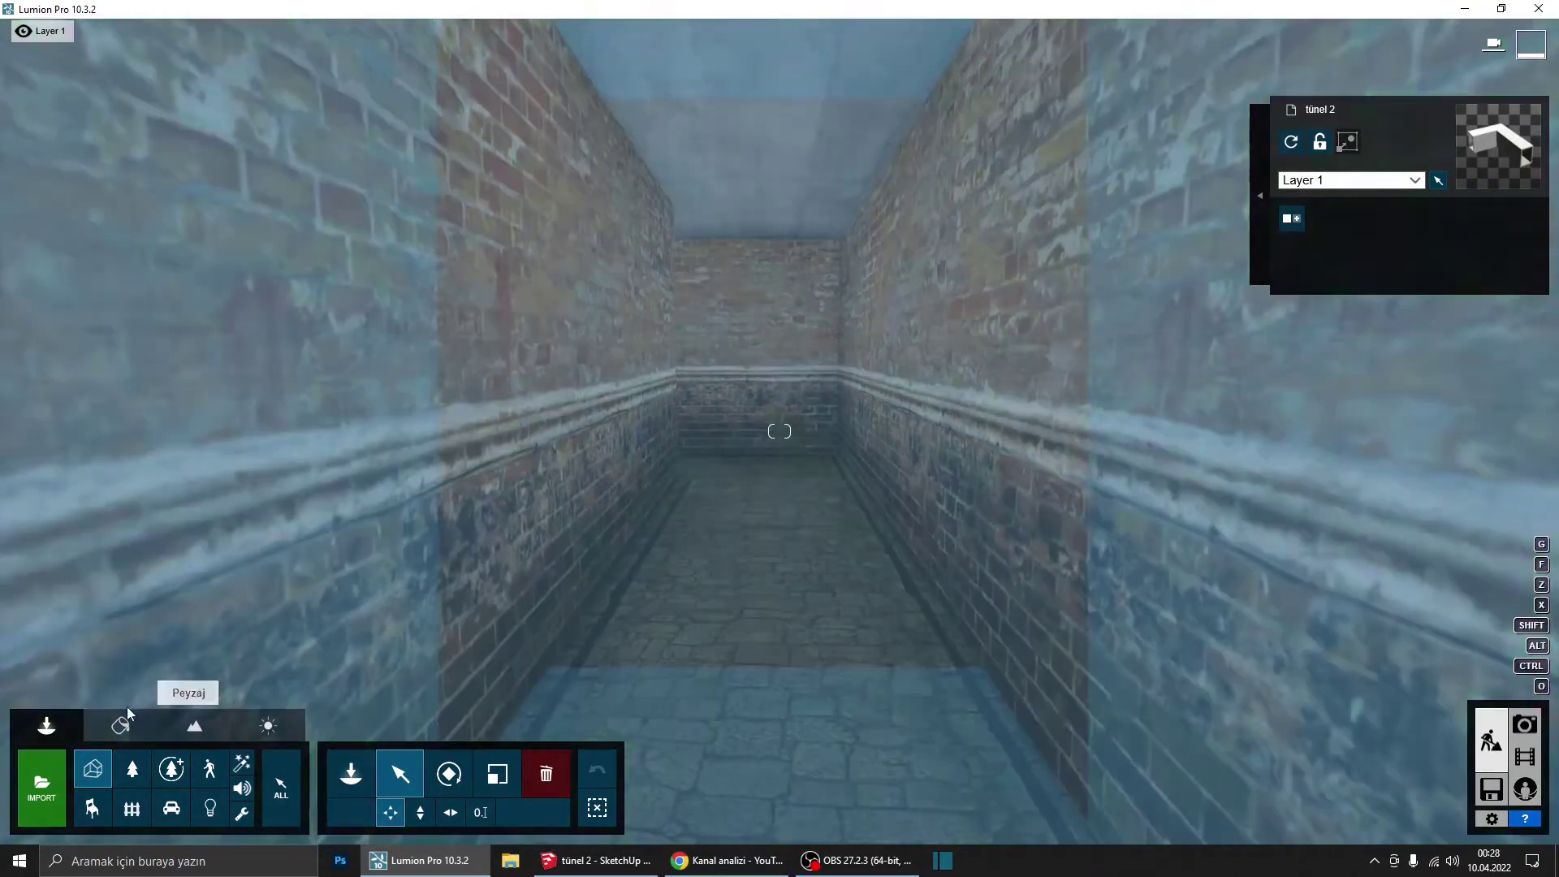
# Step: Give the brick walls a Standard material with the BrickSovietFacade normal map
pyautogui.click(125, 729)
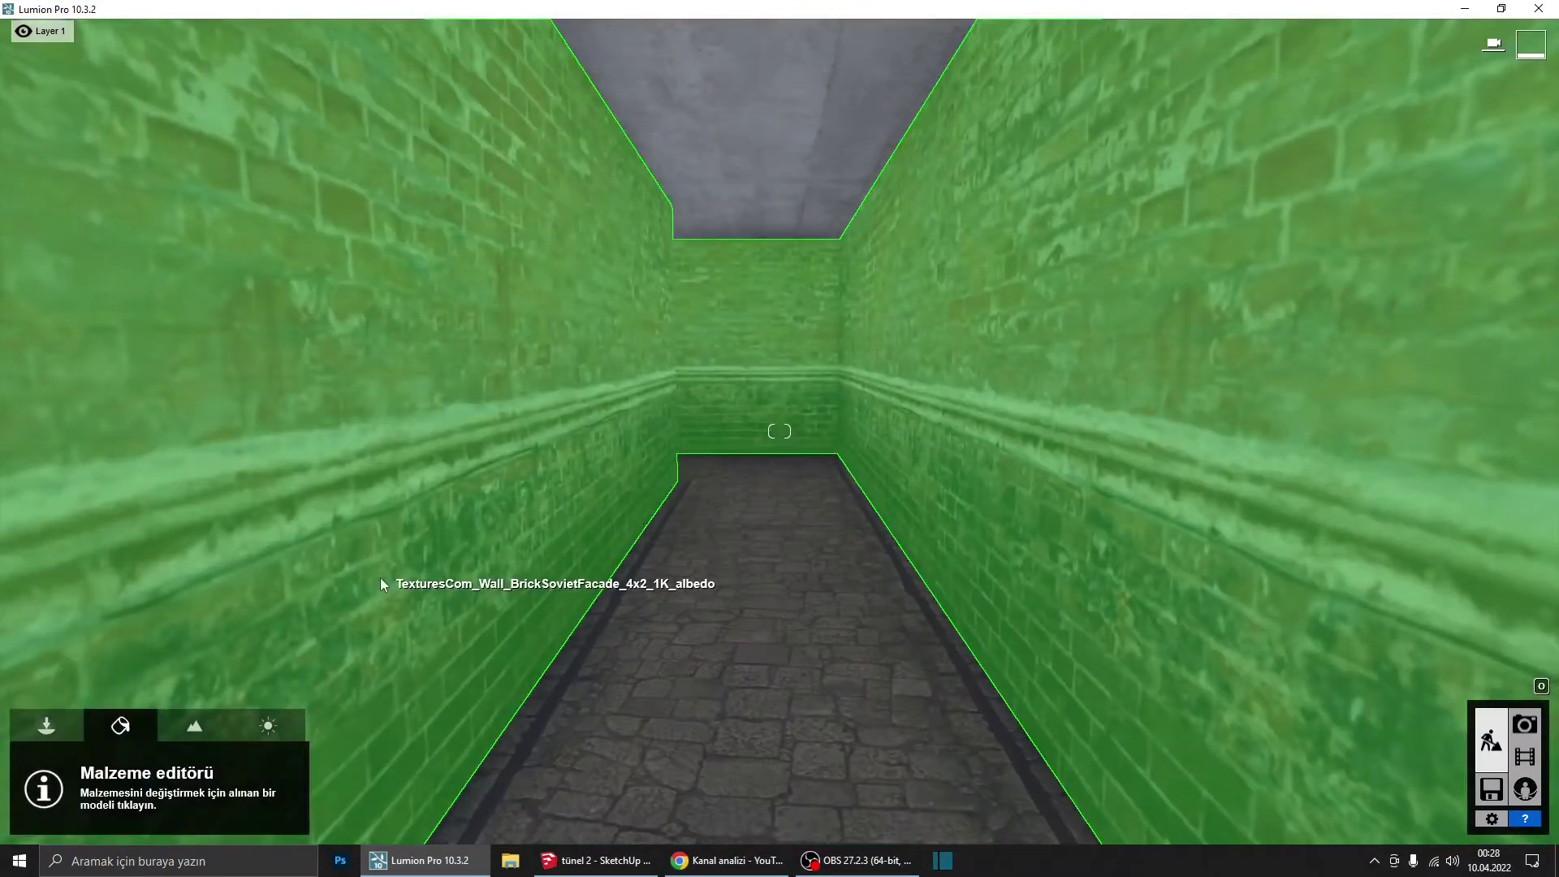
pyautogui.click(448, 421)
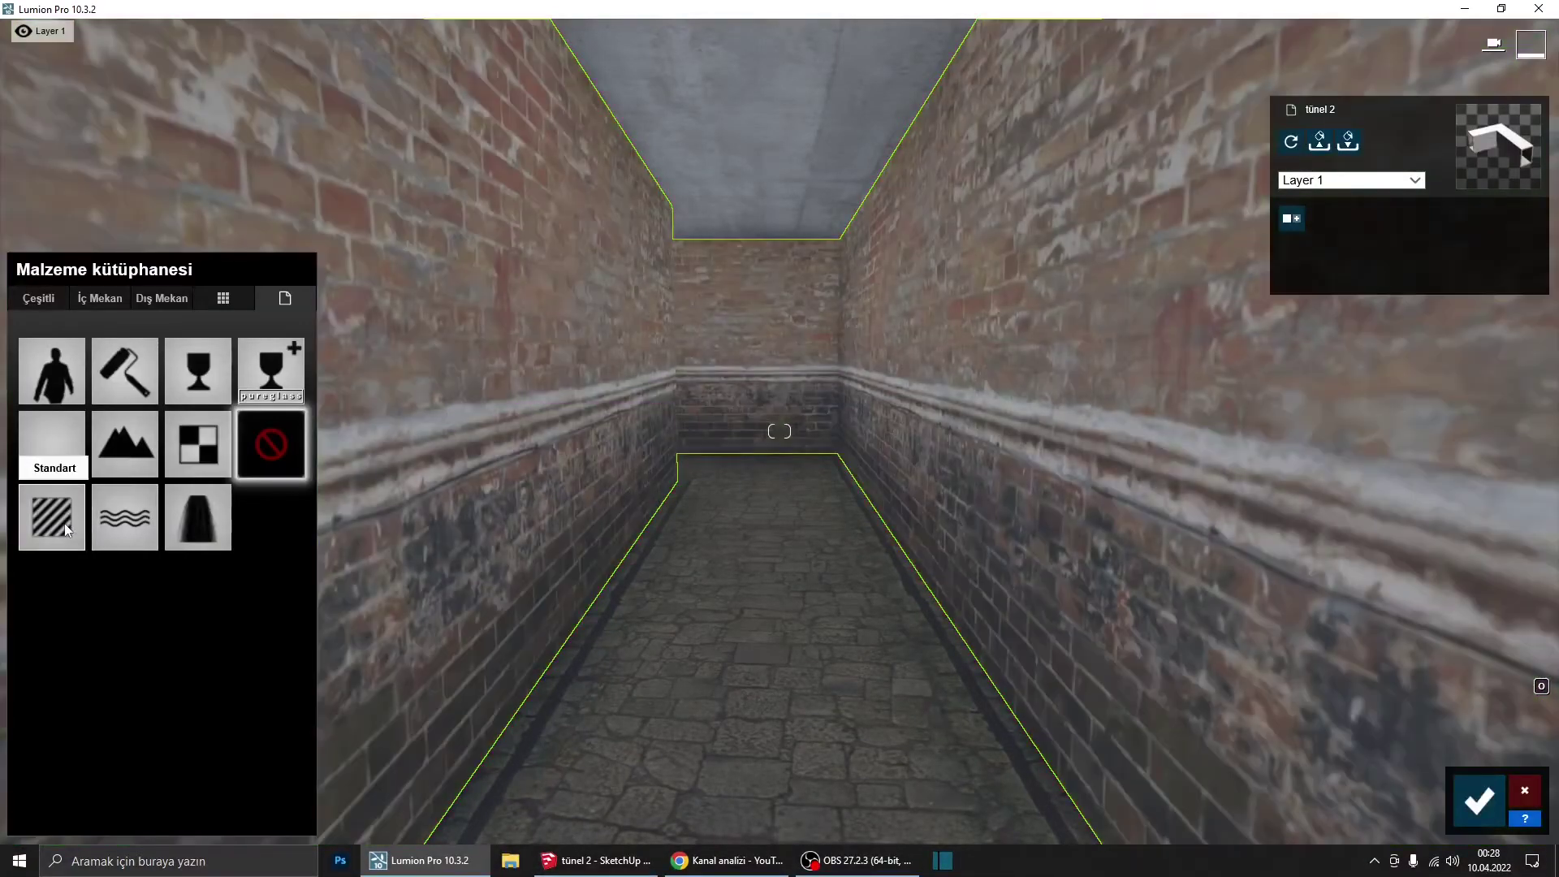
pyautogui.click(51, 517)
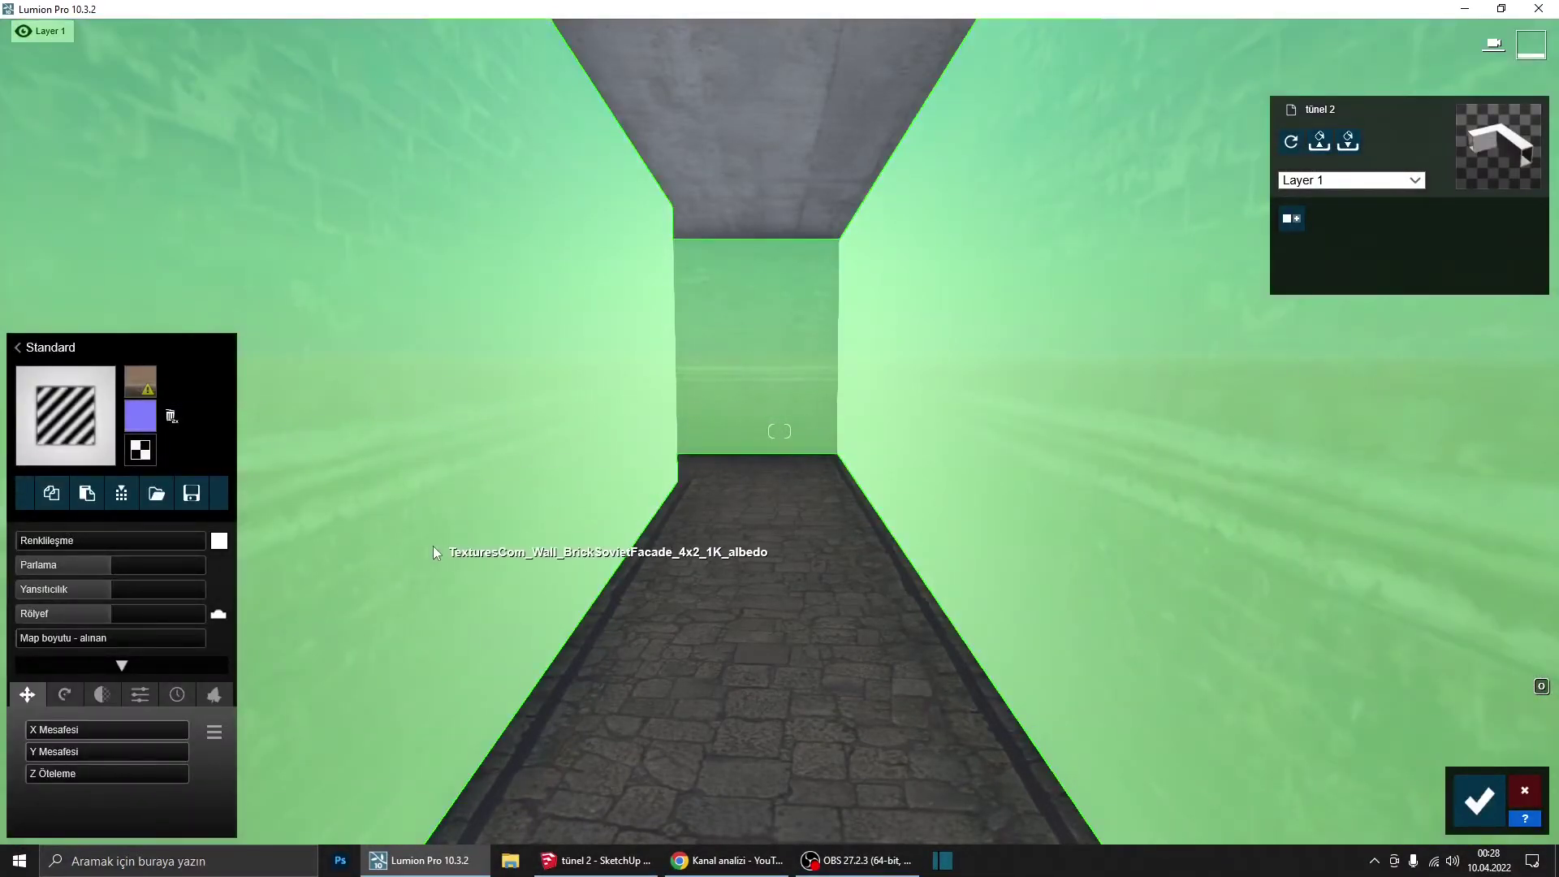
pyautogui.click(173, 419)
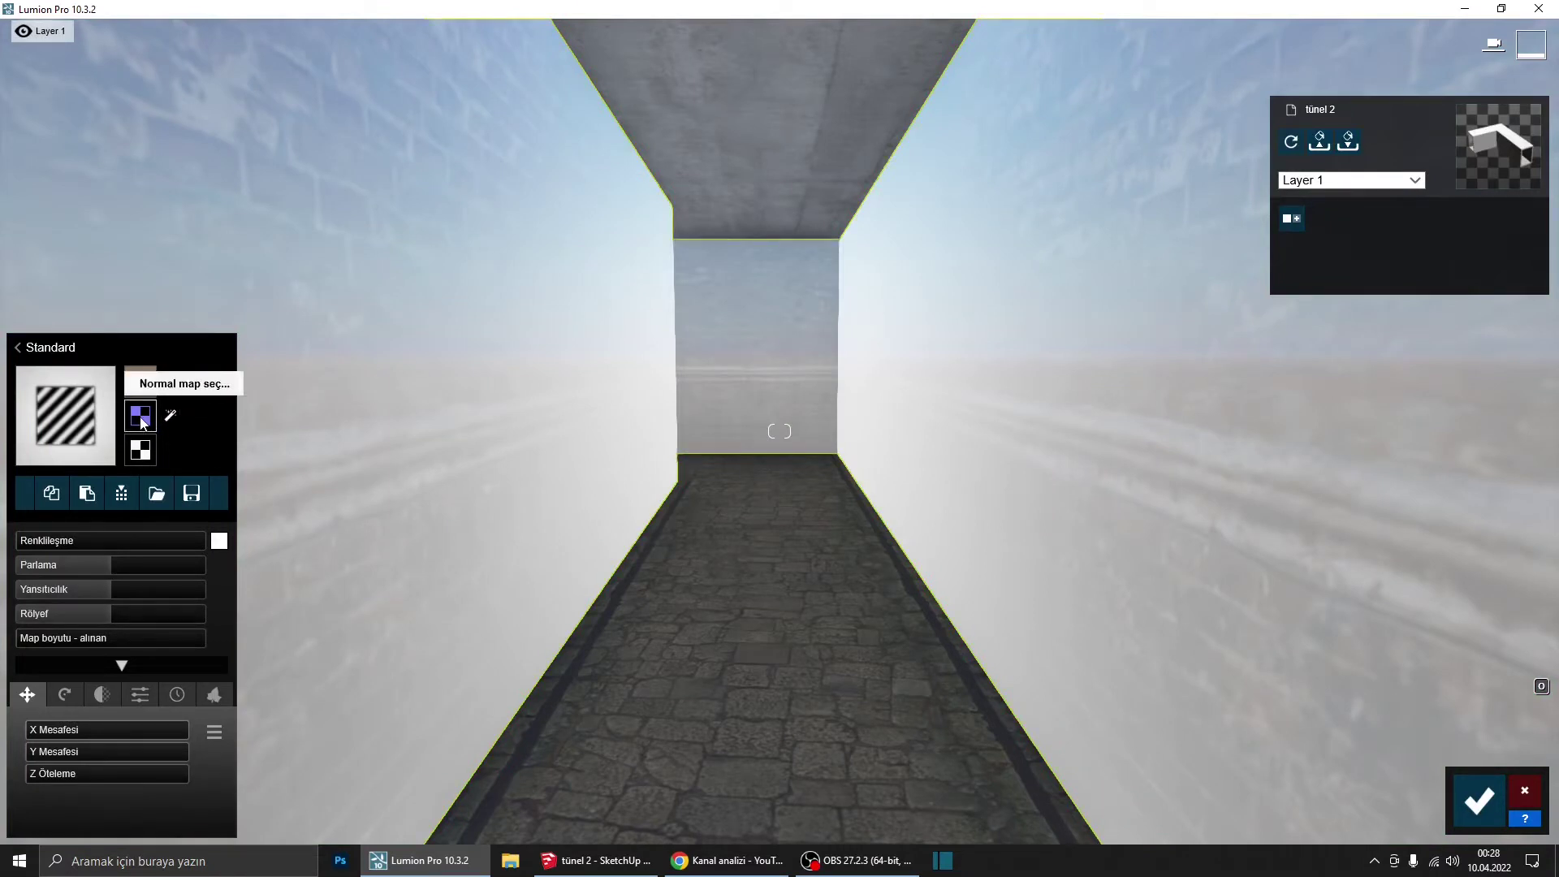
pyautogui.click(141, 418)
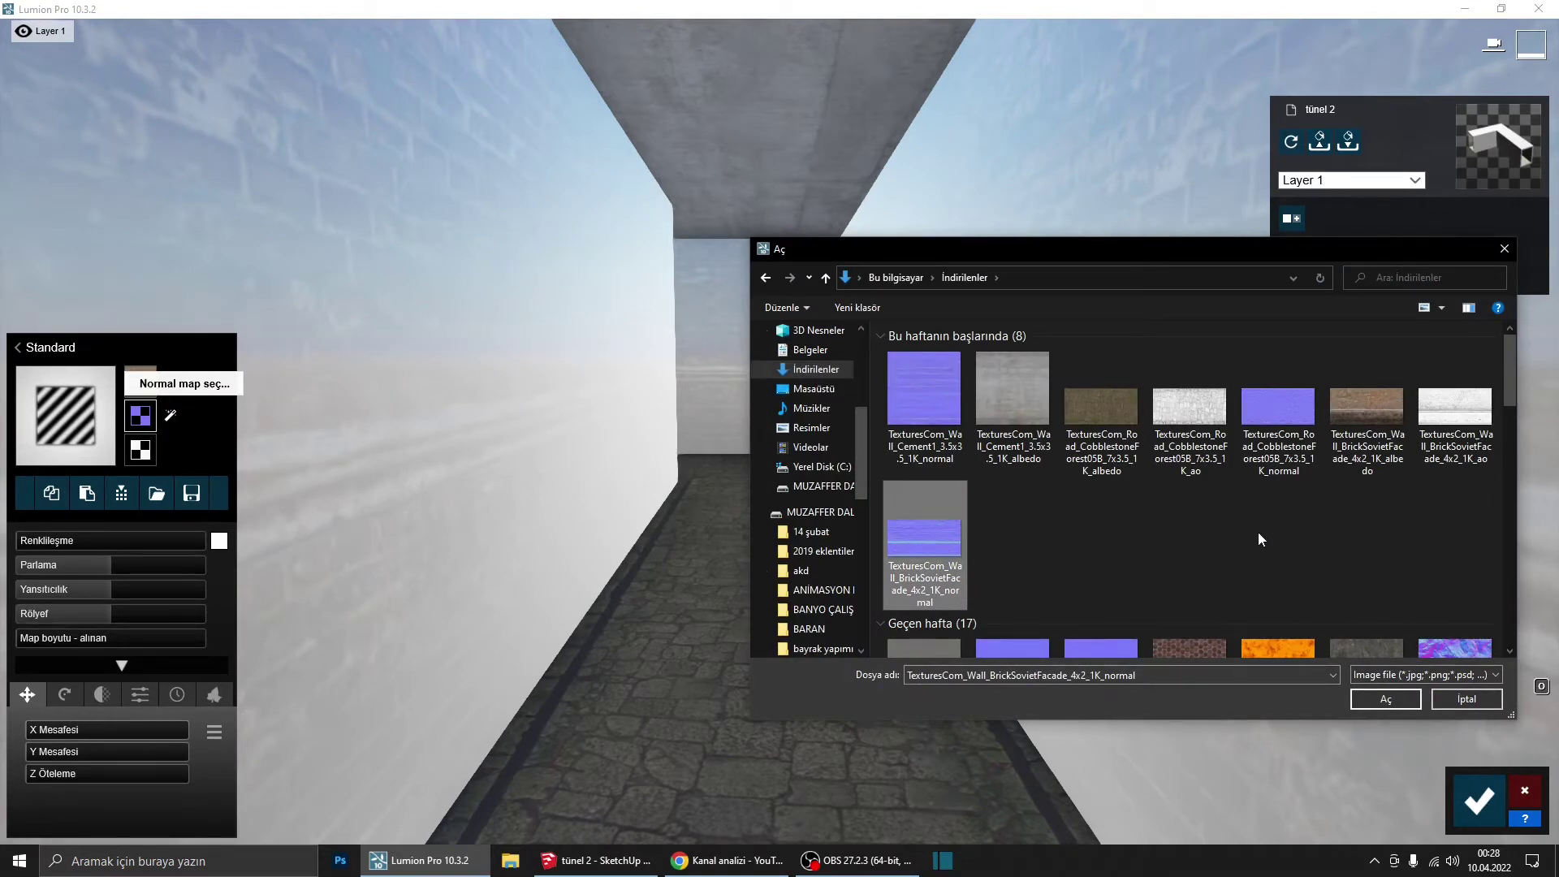
pyautogui.click(1386, 700)
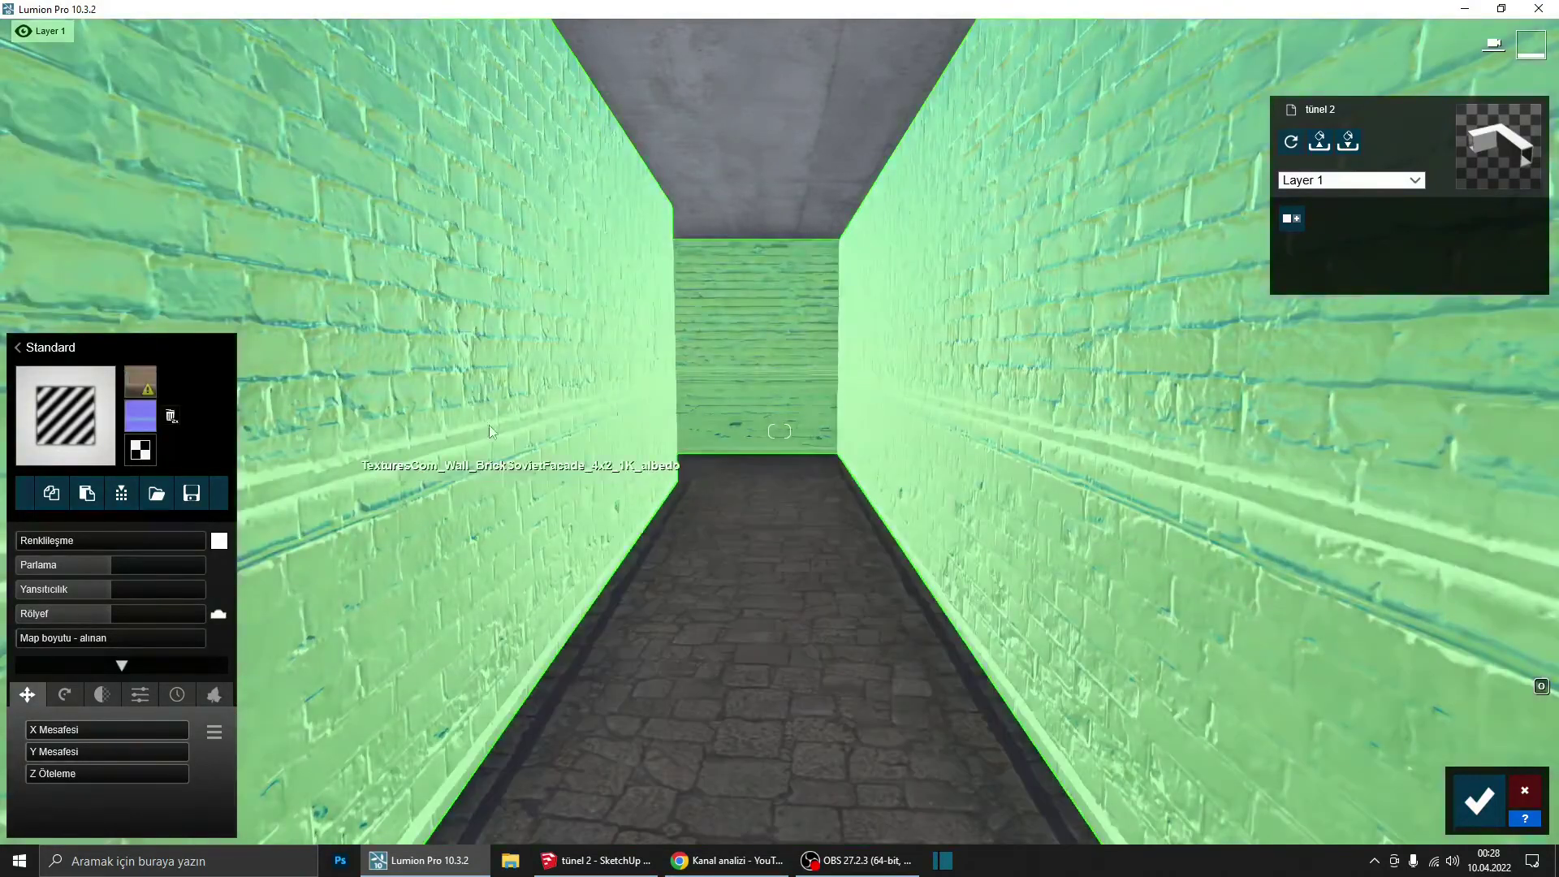
# Step: Set wall relief to 1.3, lower gloss and reflectivity, and reduce the weathering amount
pyautogui.click(138, 618)
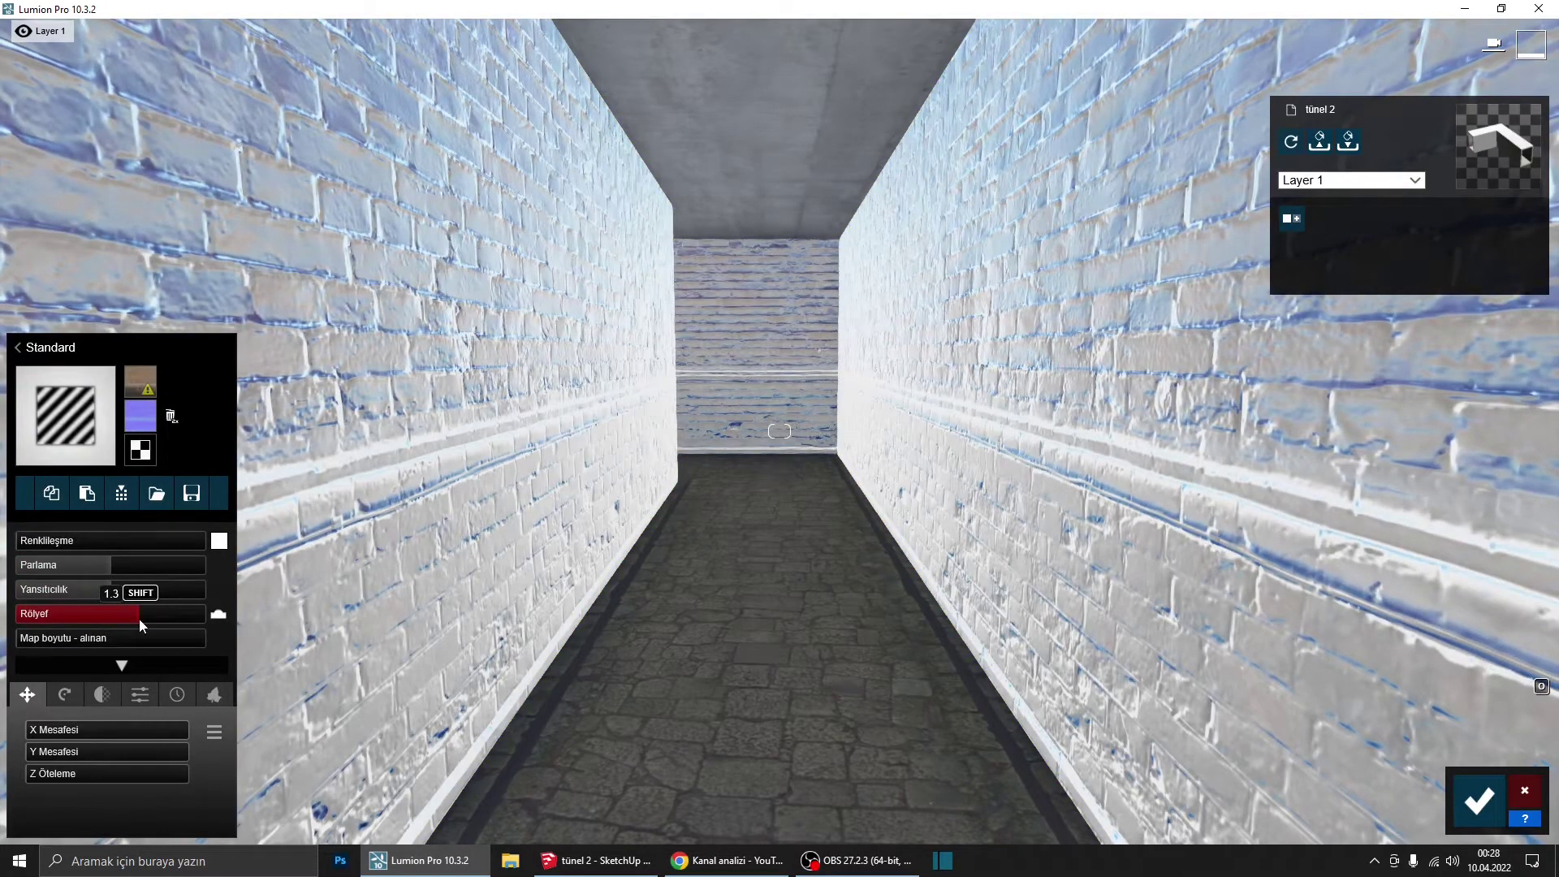
pyautogui.click(49, 566)
pyautogui.click(68, 587)
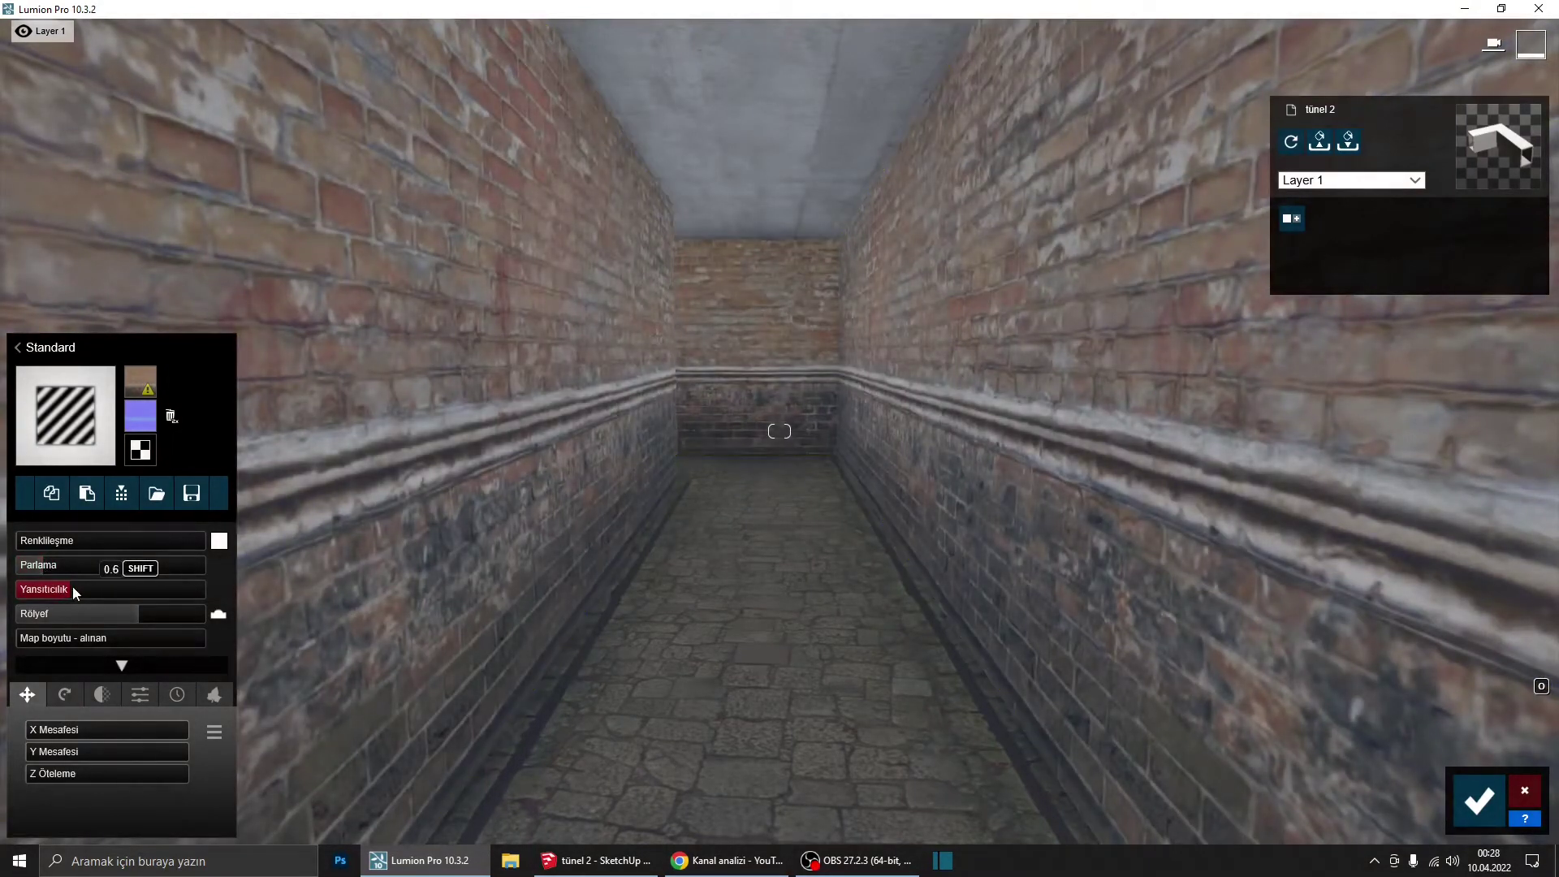
pyautogui.click(169, 696)
pyautogui.click(52, 730)
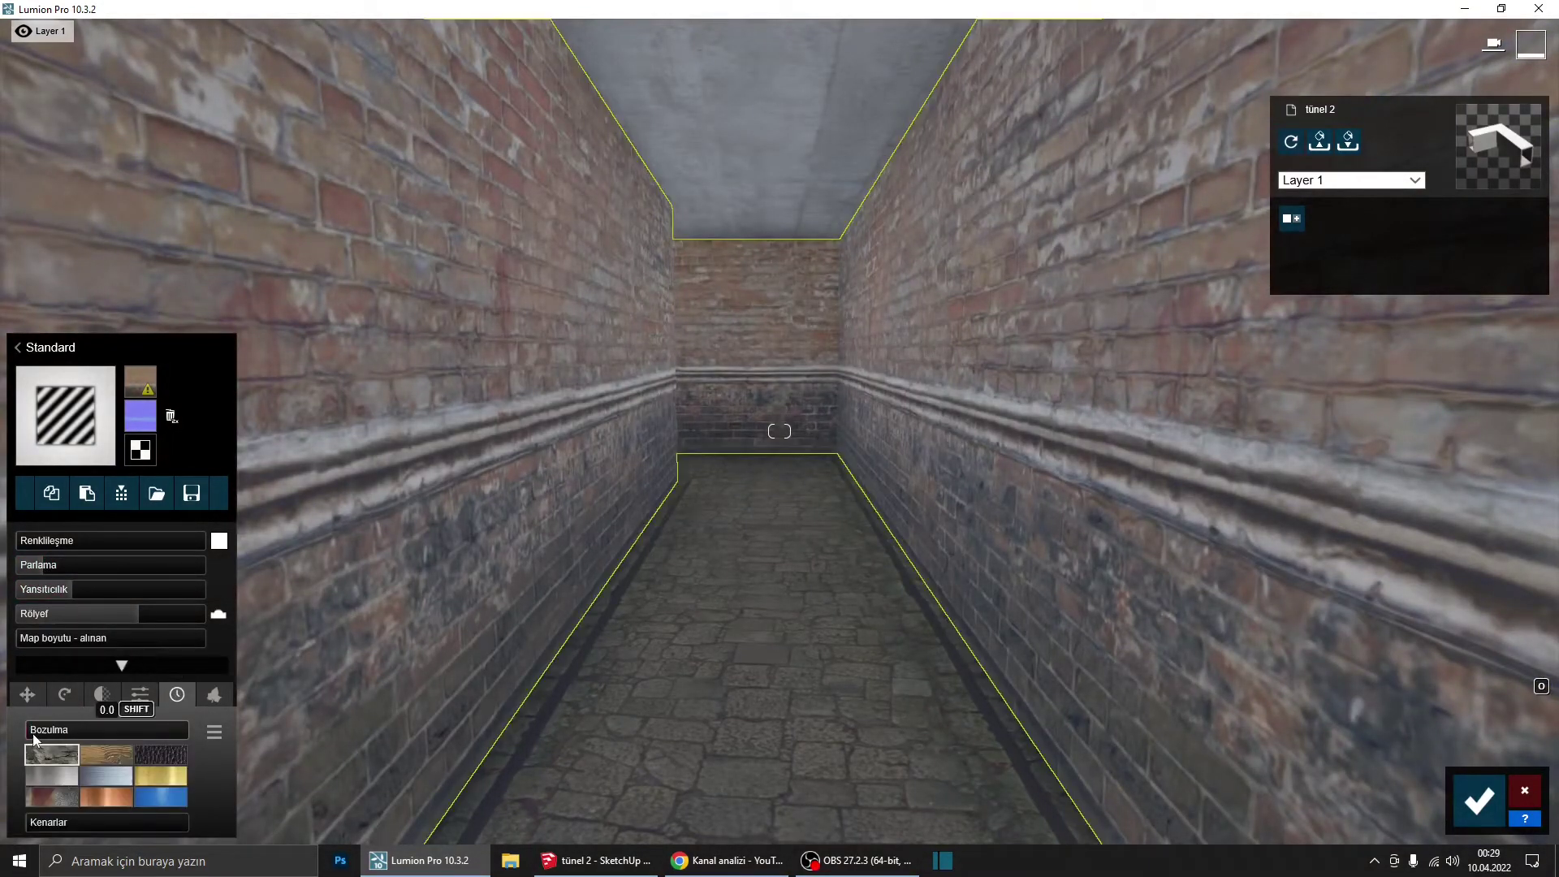
pyautogui.moveTo(51, 733); pyautogui.dragTo(32, 733)
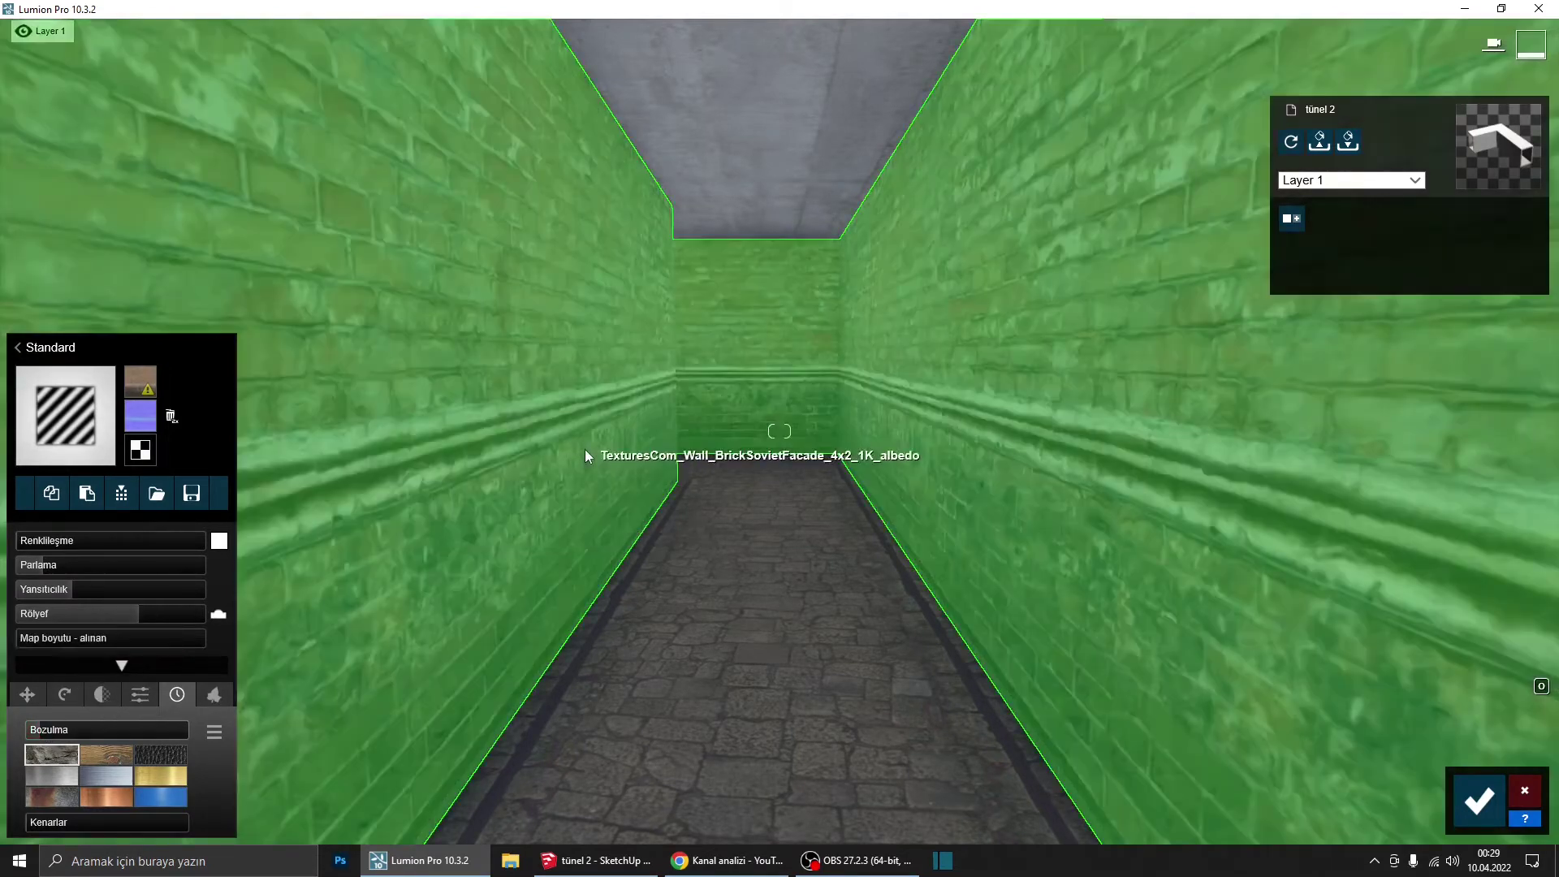
pyautogui.moveTo(519, 537); pyautogui.dragTo(455, 536, button='right')
pyautogui.moveTo(779, 430); pyautogui.dragTo(583, 437, button='right')
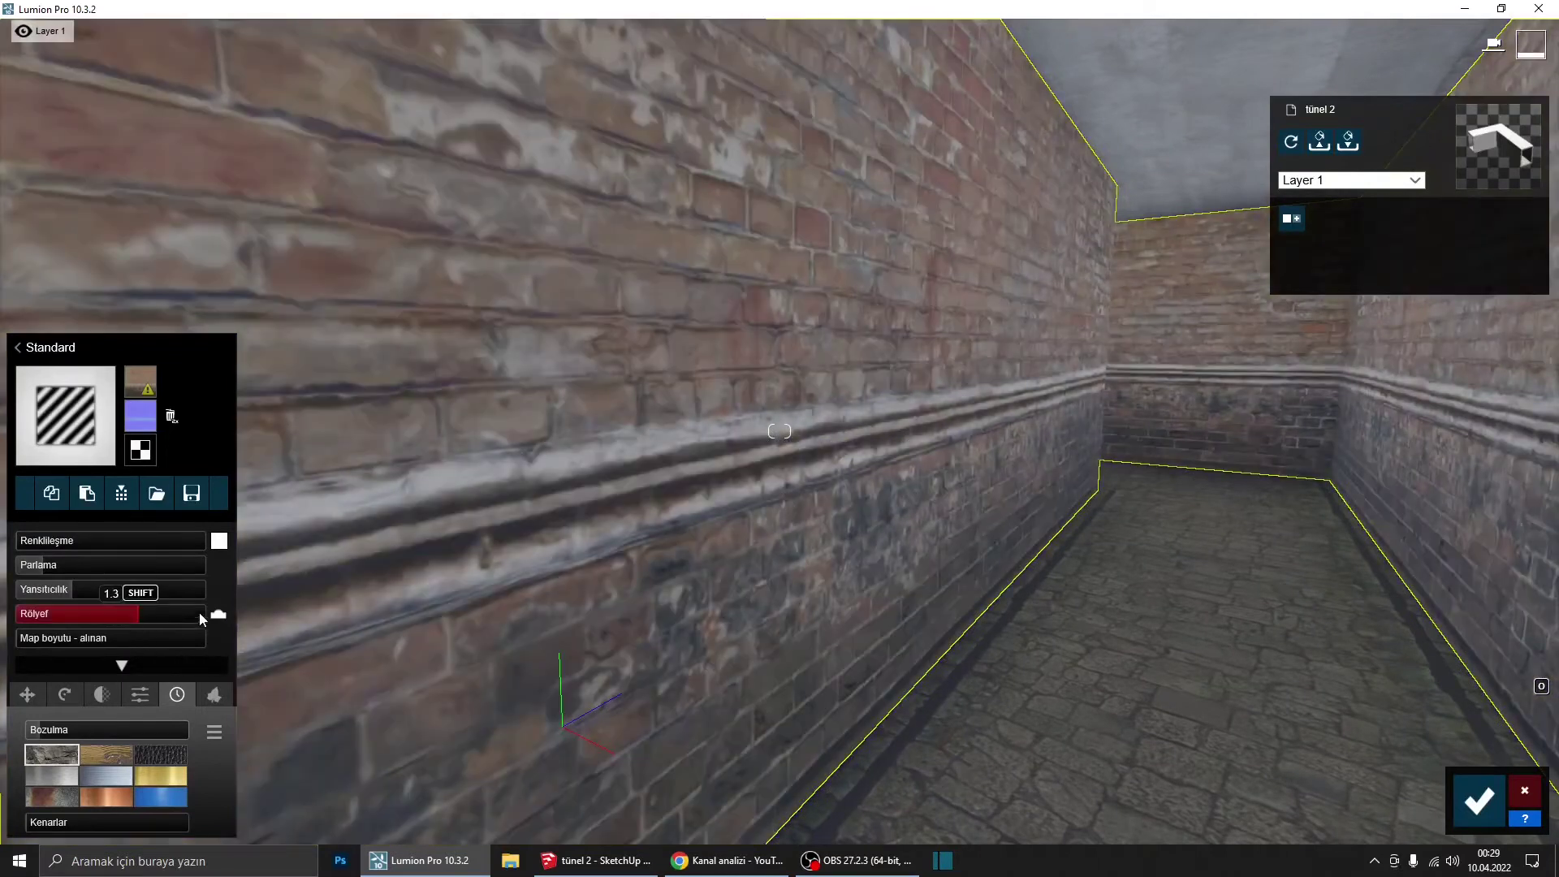
# Step: Load TexturesCom_Wall_BrickSovietFacade_4x2_1K_ao as the walls' displacement map with displacement 0.1
pyautogui.click(141, 451)
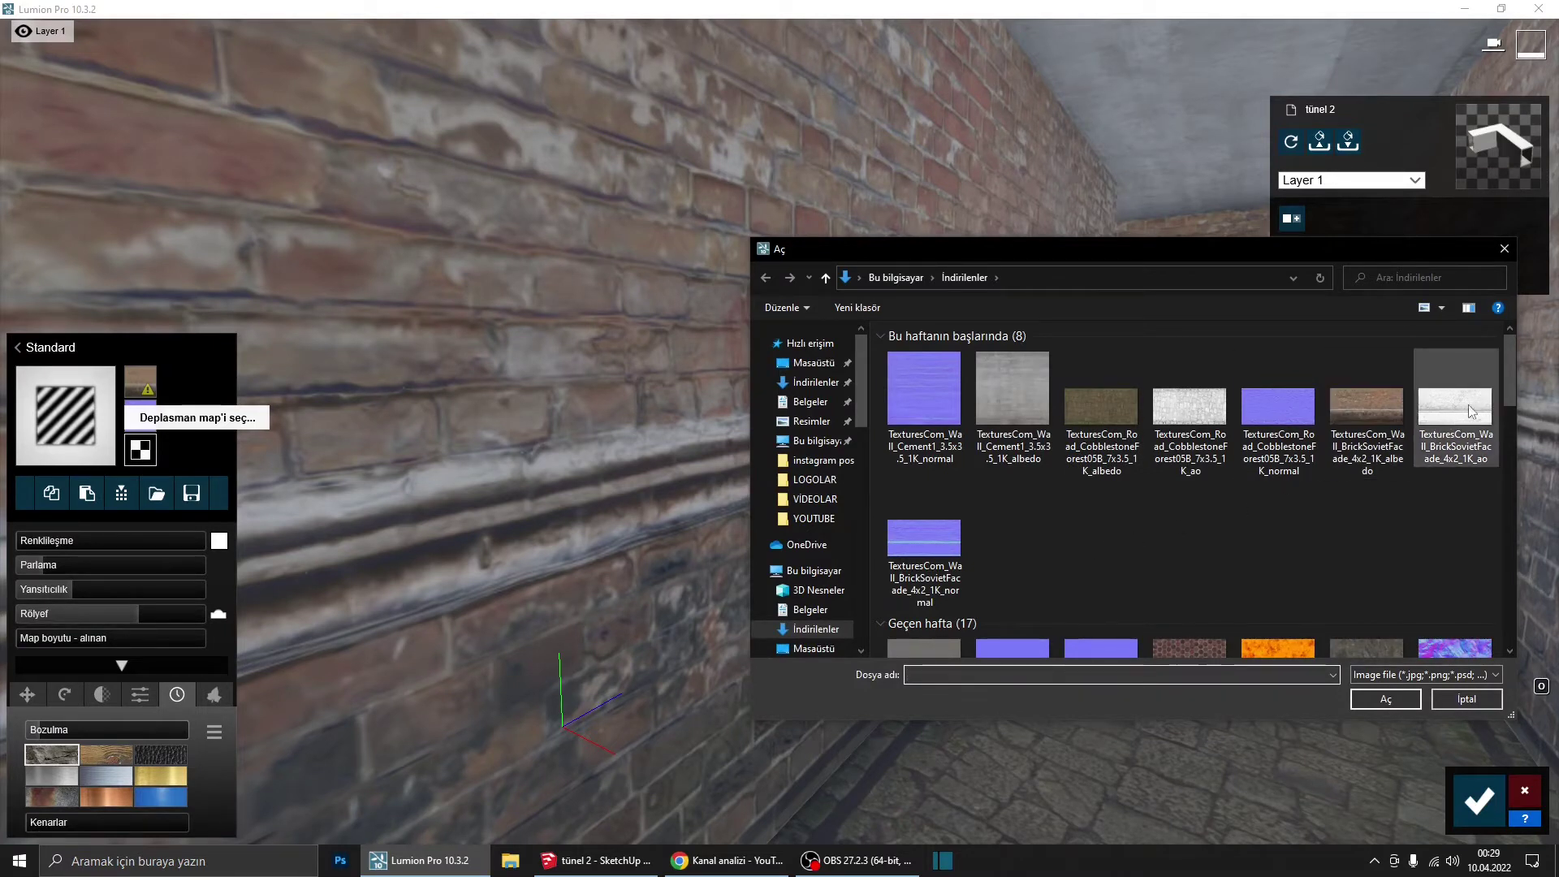
pyautogui.click(1483, 429)
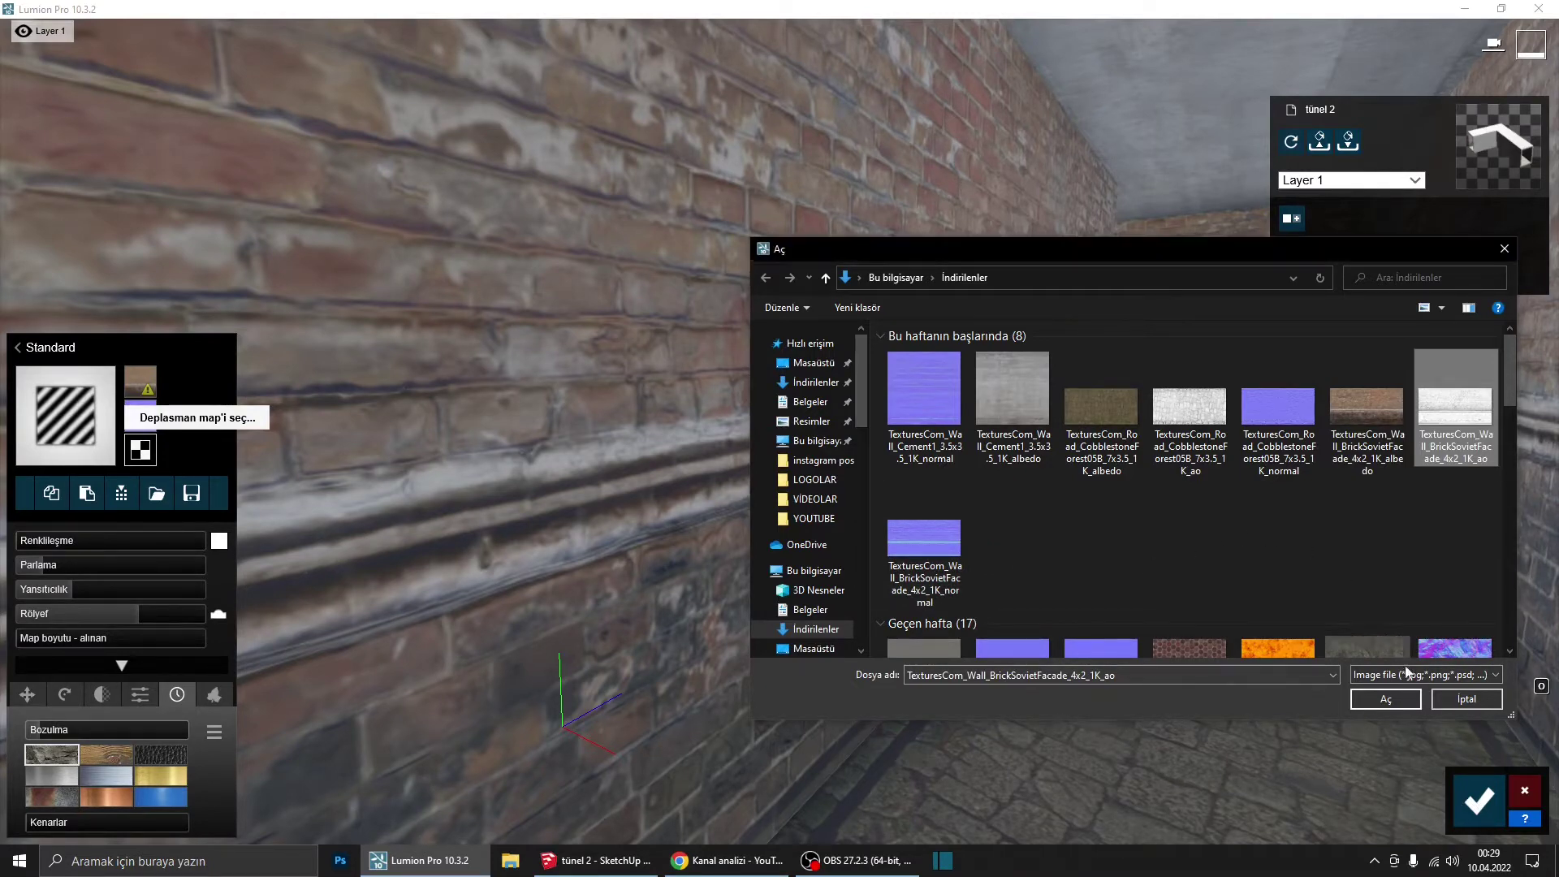
pyautogui.click(1385, 700)
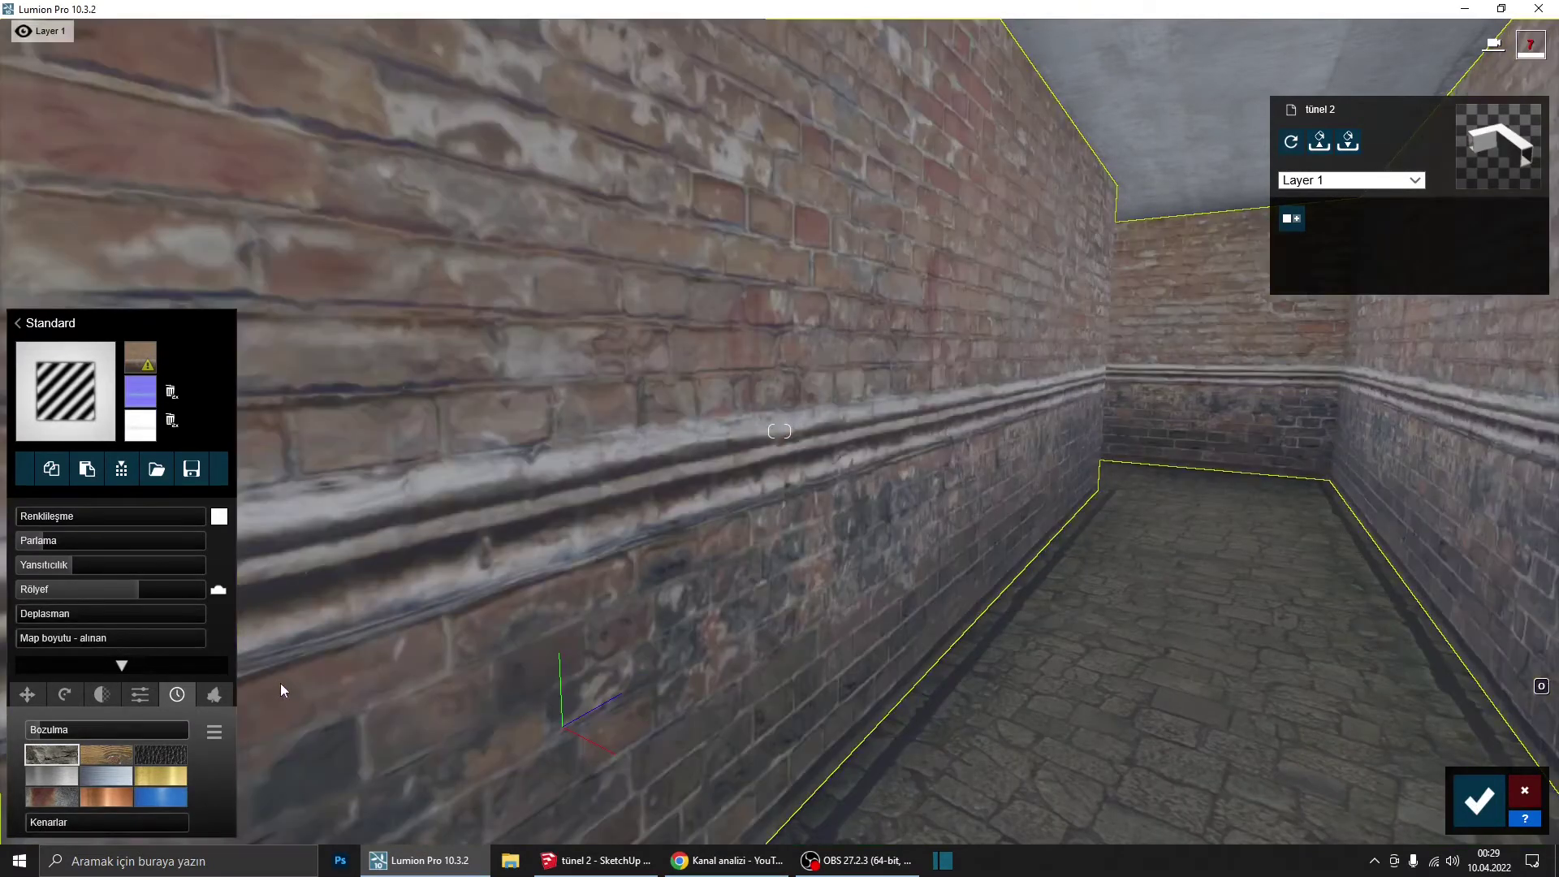
pyautogui.moveTo(109, 614)
pyautogui.moveTo(21, 620); pyautogui.dragTo(38, 618)
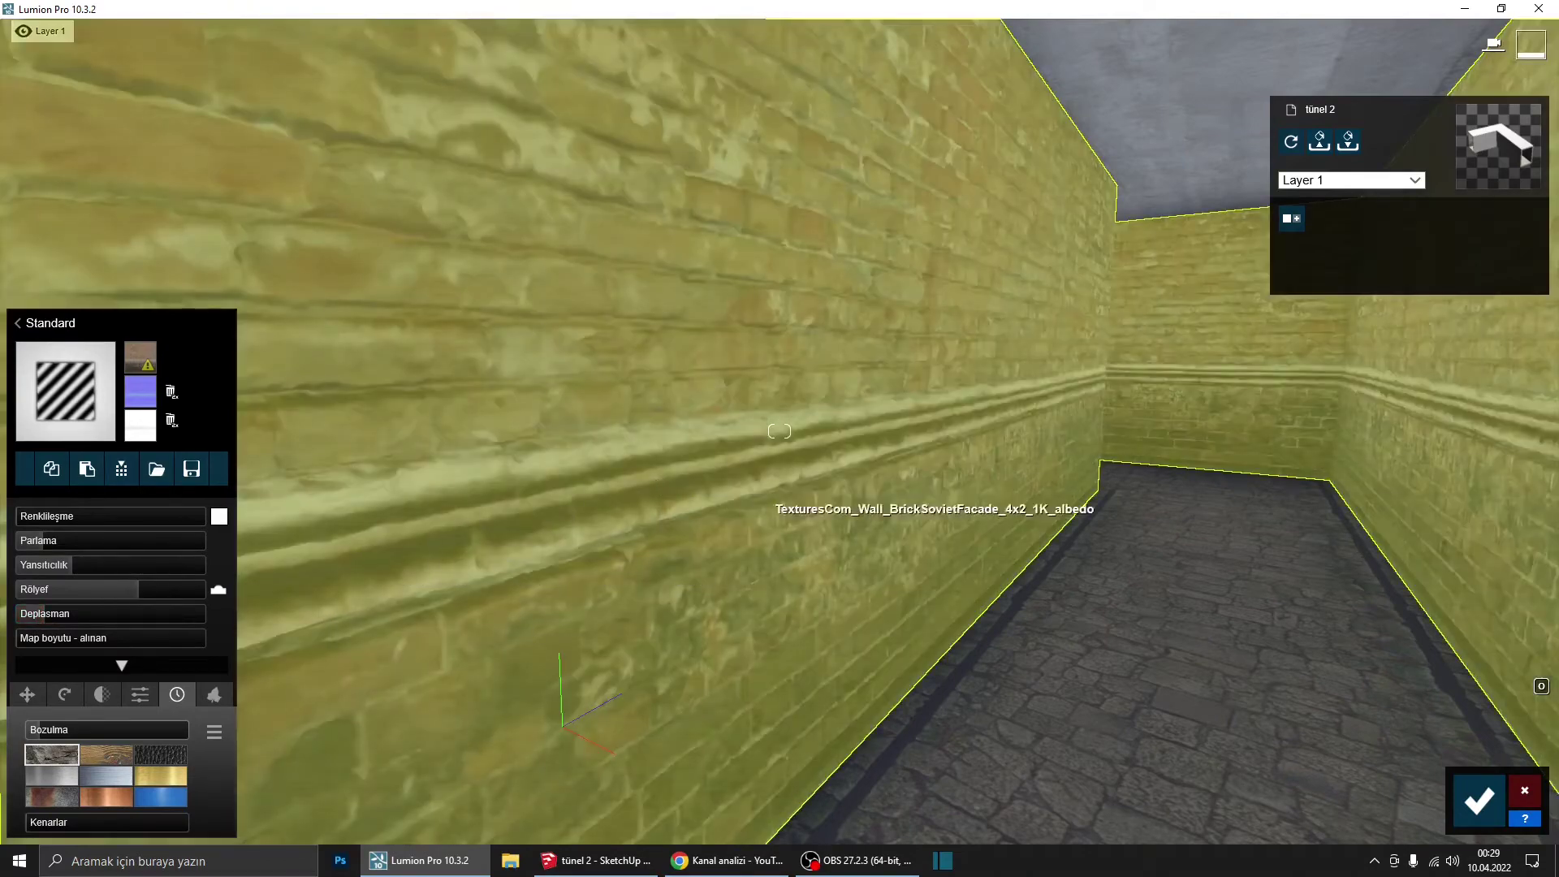
# Step: Fine-tune the wall weathering to about 0.1 while viewing down the corridor
pyautogui.moveTo(772, 504); pyautogui.dragTo(829, 524, button='right')
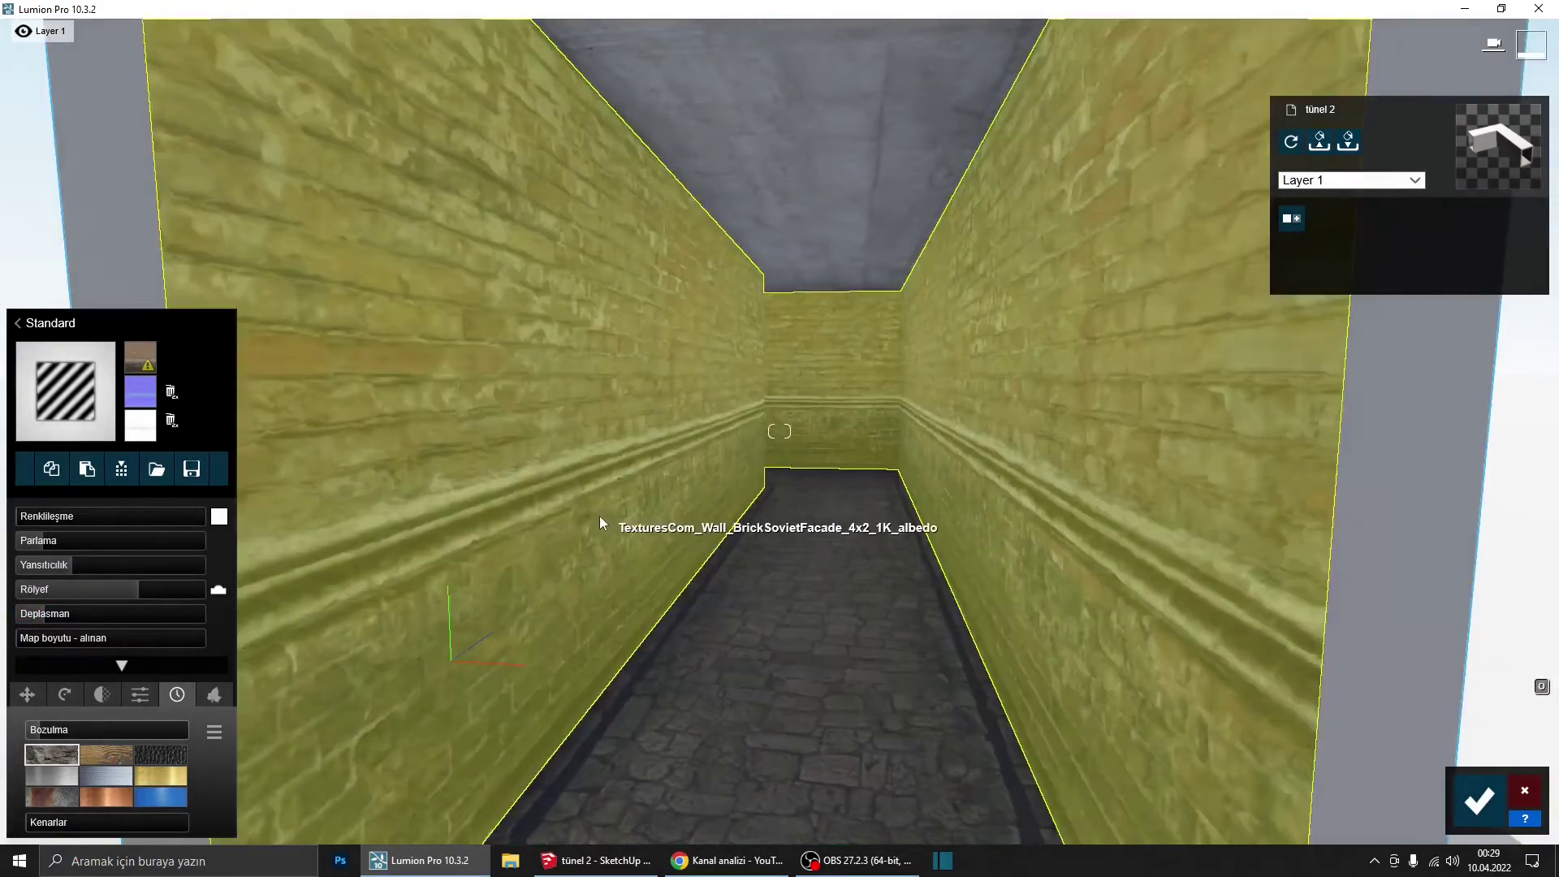
pyautogui.moveTo(598, 514); pyautogui.dragTo(397, 434, button='right')
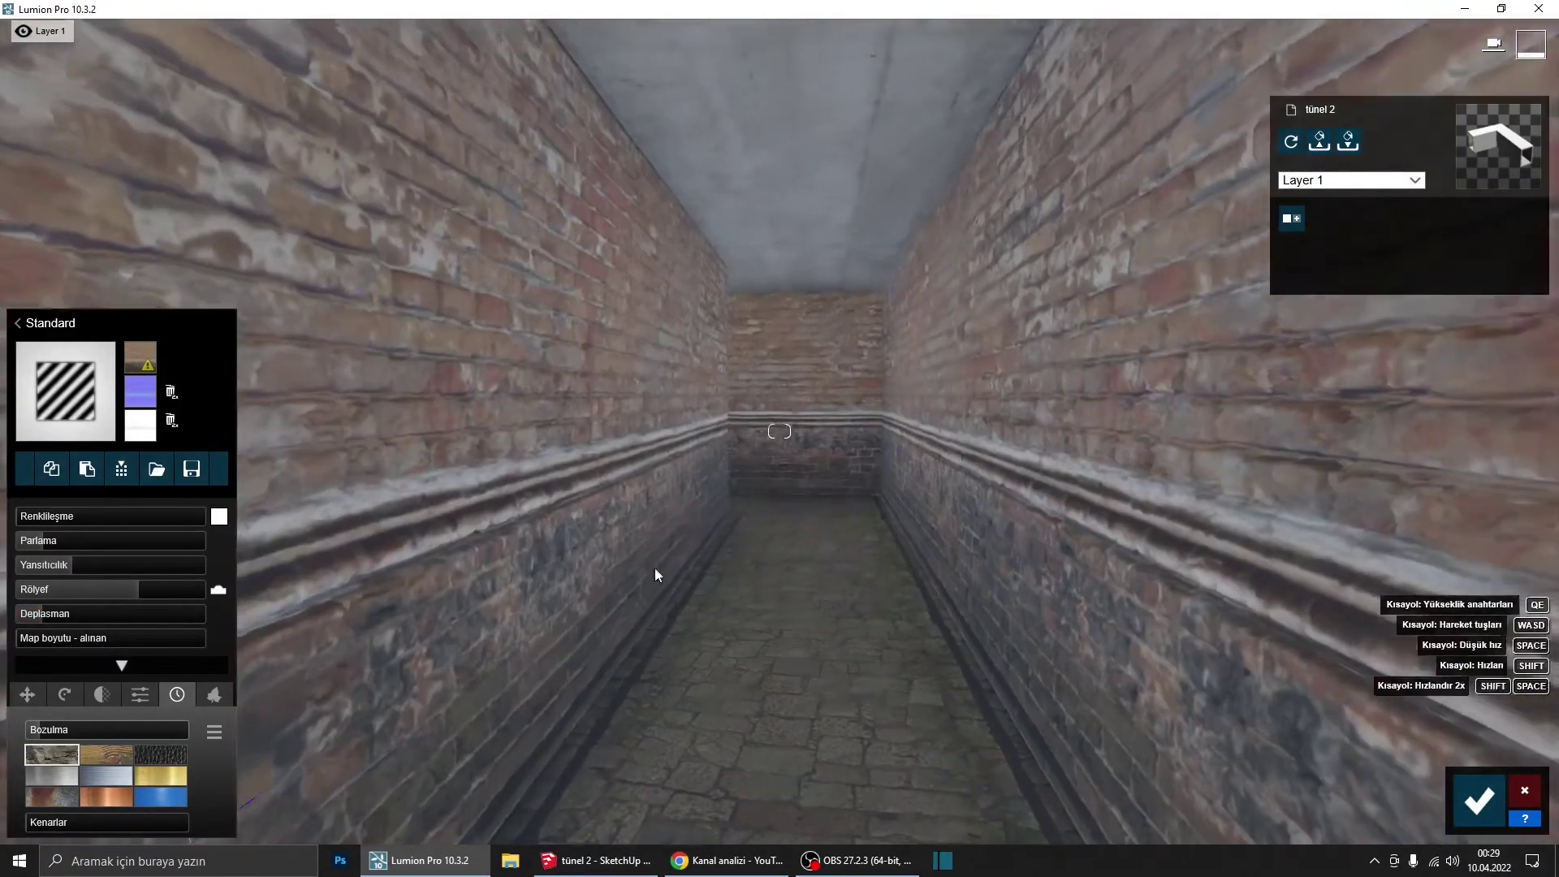
pyautogui.moveTo(591, 575); pyautogui.dragTo(651, 574, button='right')
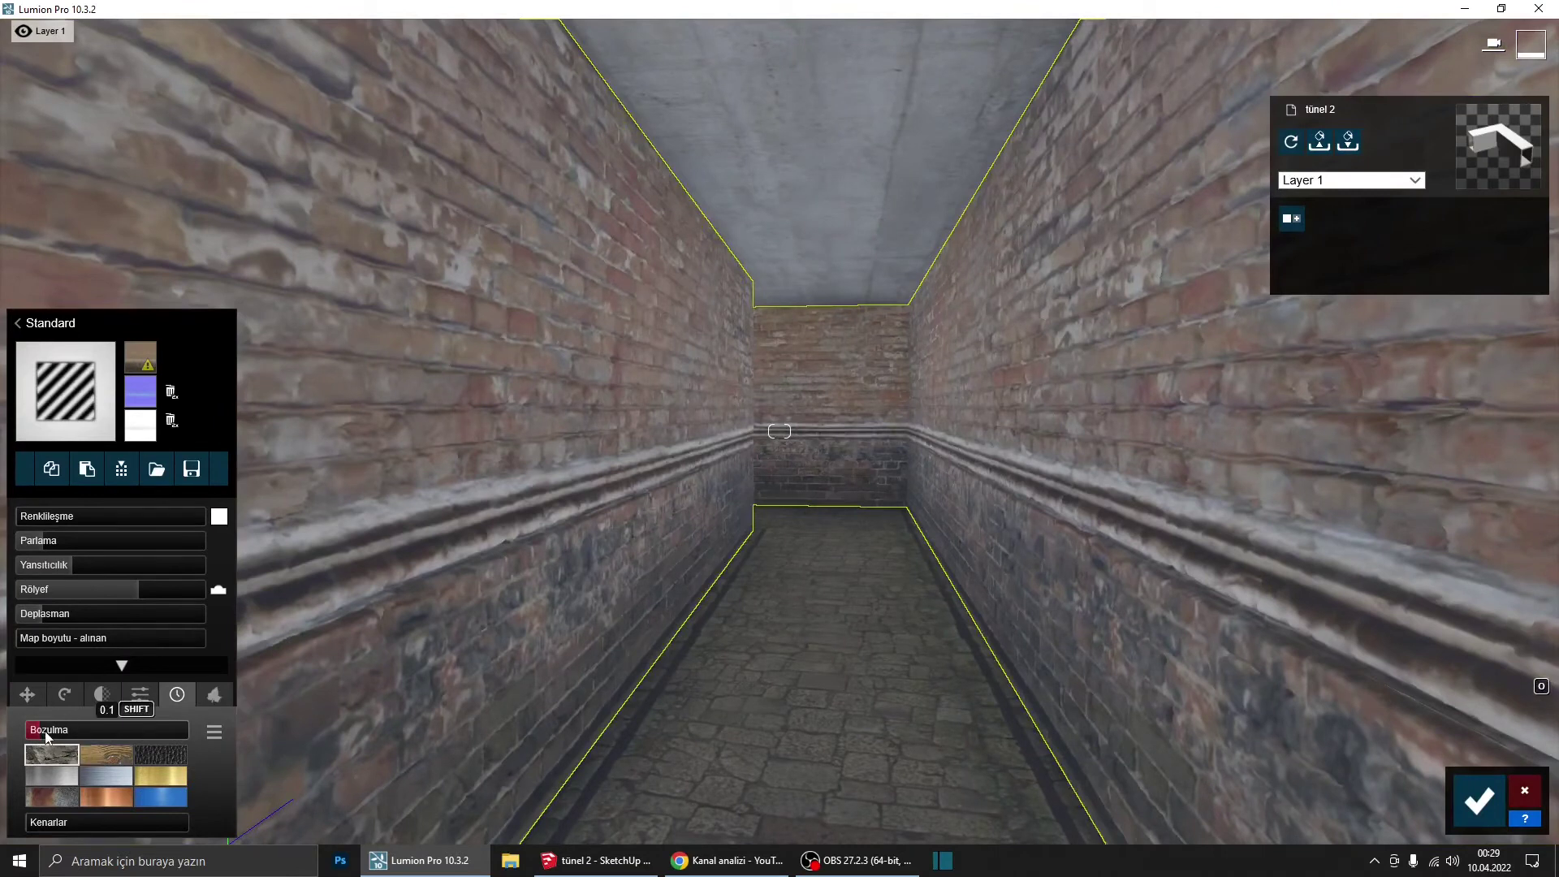
pyautogui.click(55, 732)
pyautogui.click(48, 735)
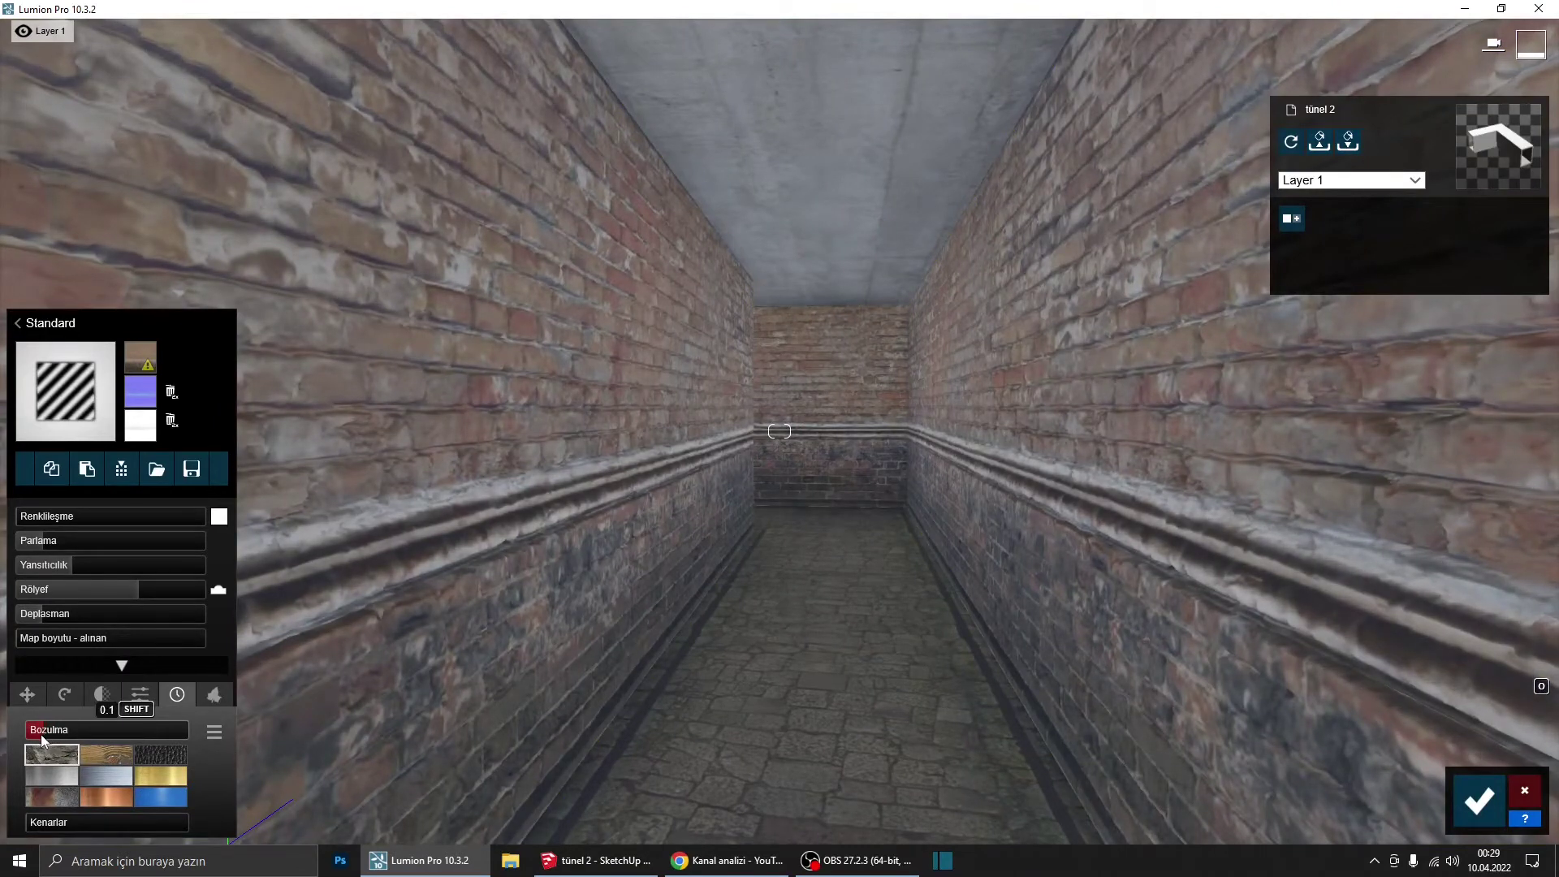
pyautogui.click(39, 732)
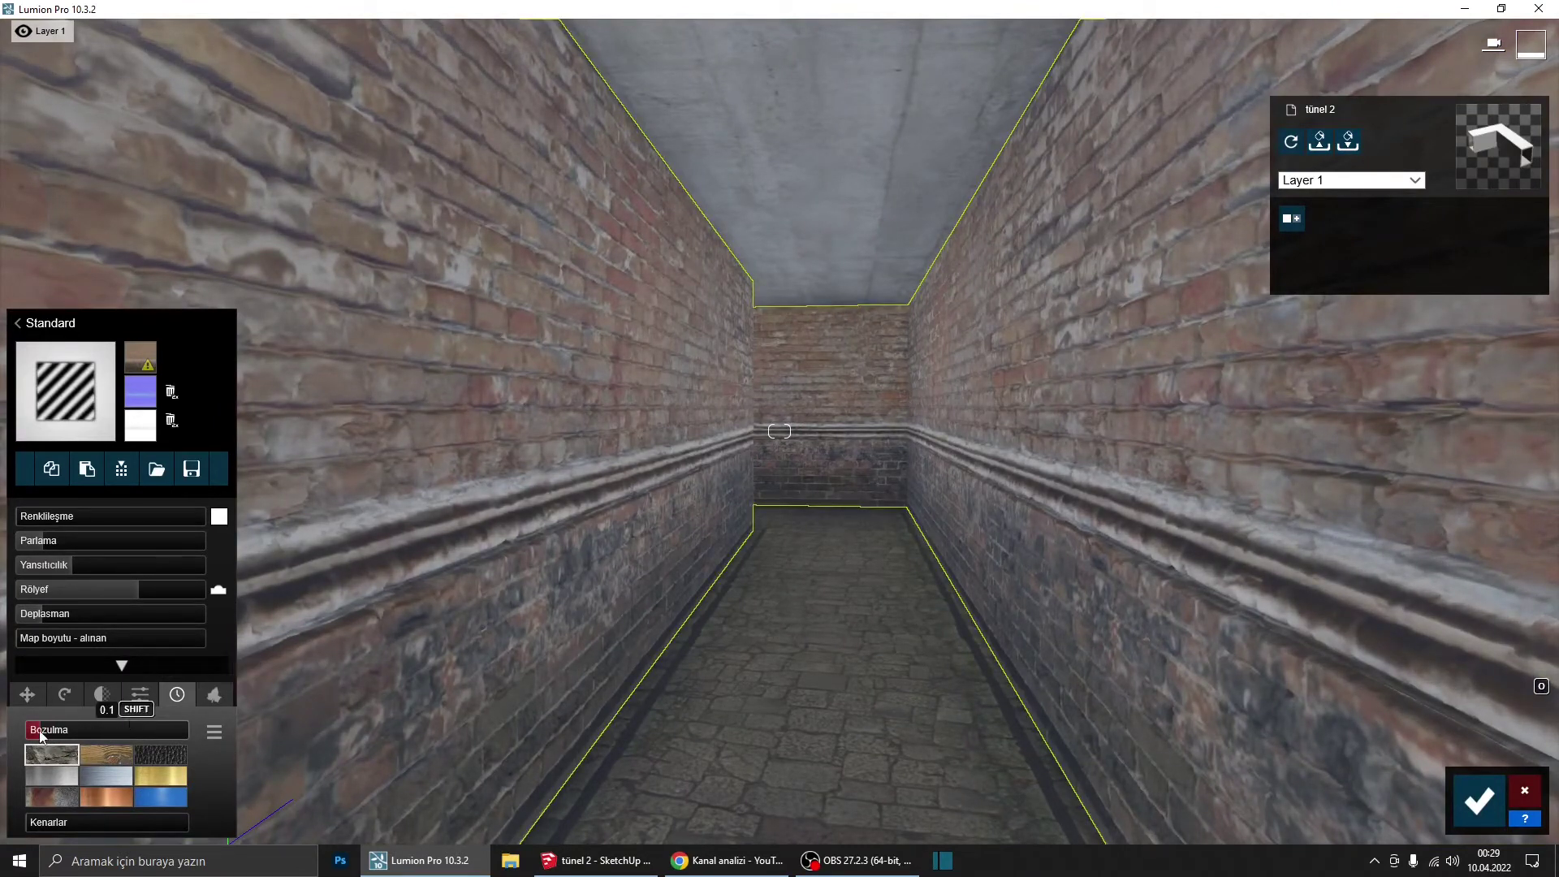
pyautogui.moveTo(885, 544); pyautogui.dragTo(885, 551, button='right')
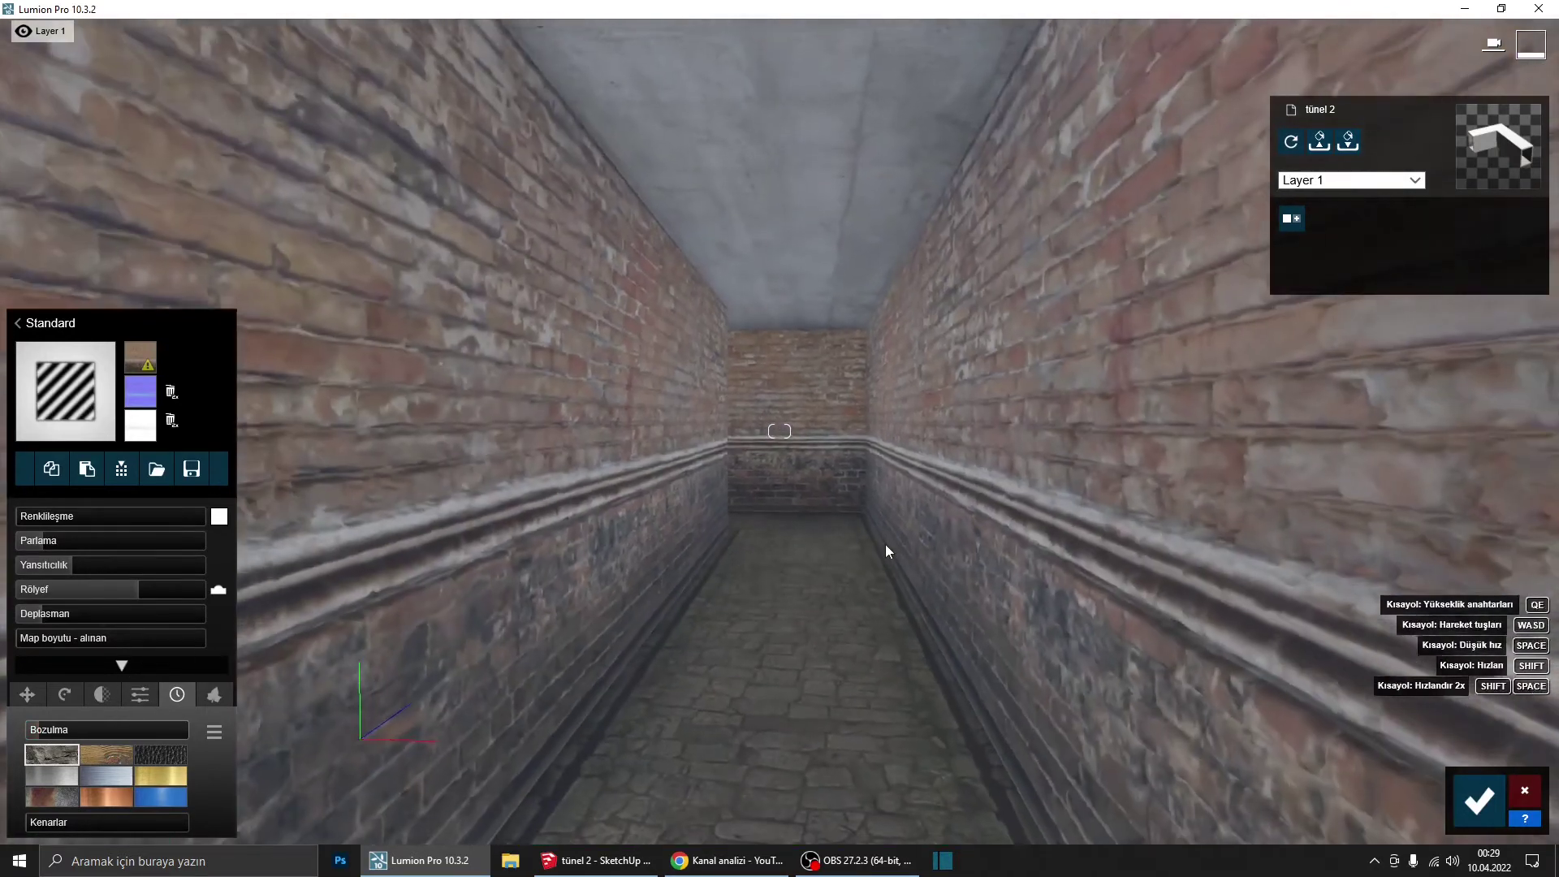
# Step: Give the ceiling a Standard material with the Cement1 normal map and gloss lowered to about 0.3
pyautogui.click(808, 174)
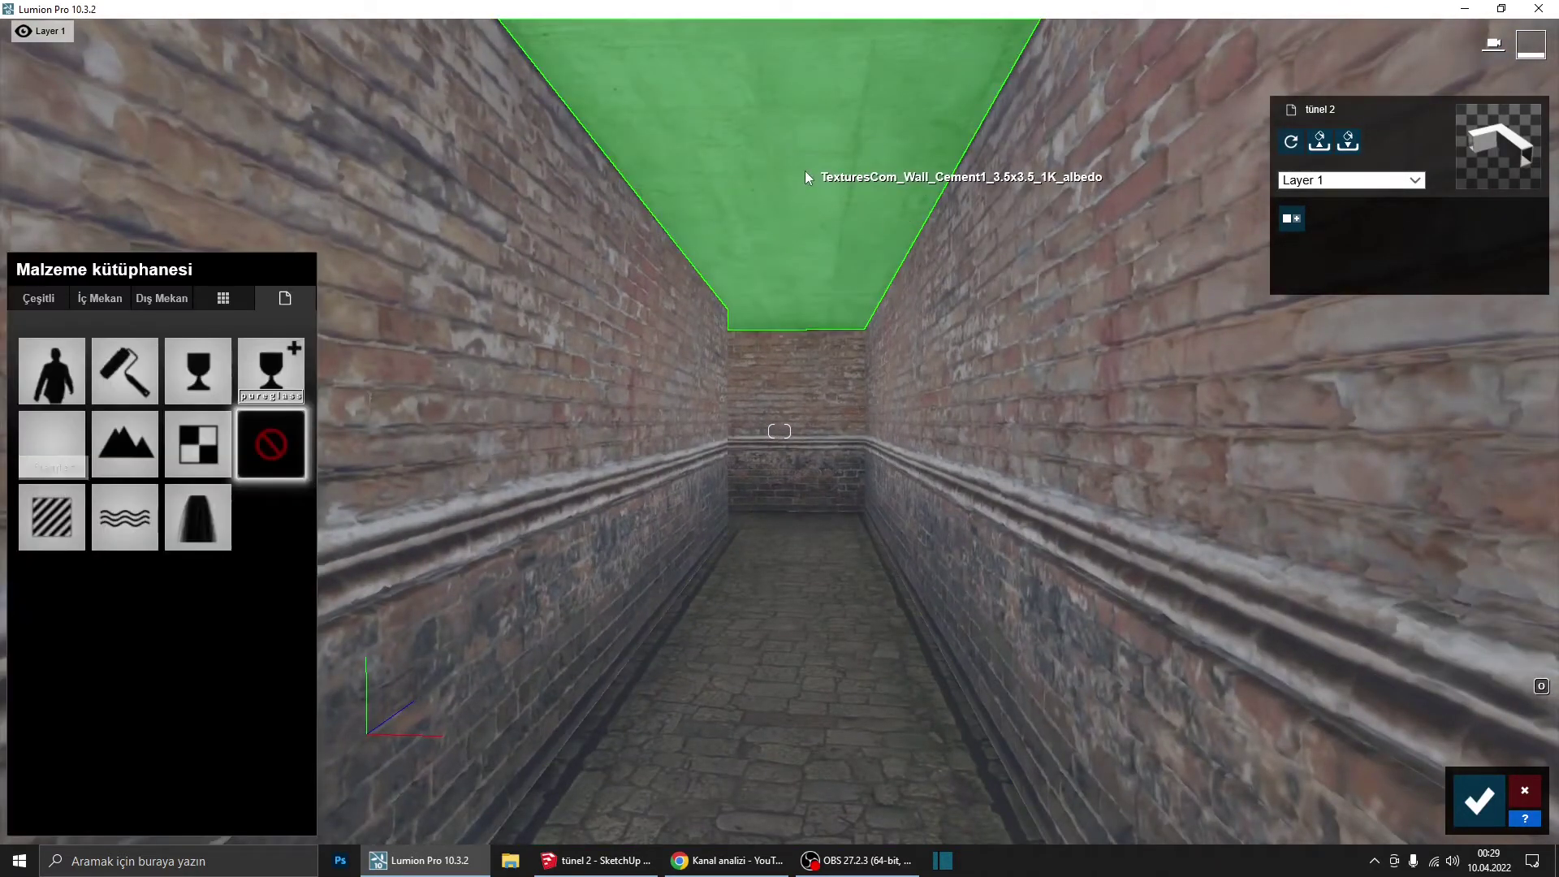
pyautogui.click(71, 500)
pyautogui.click(156, 420)
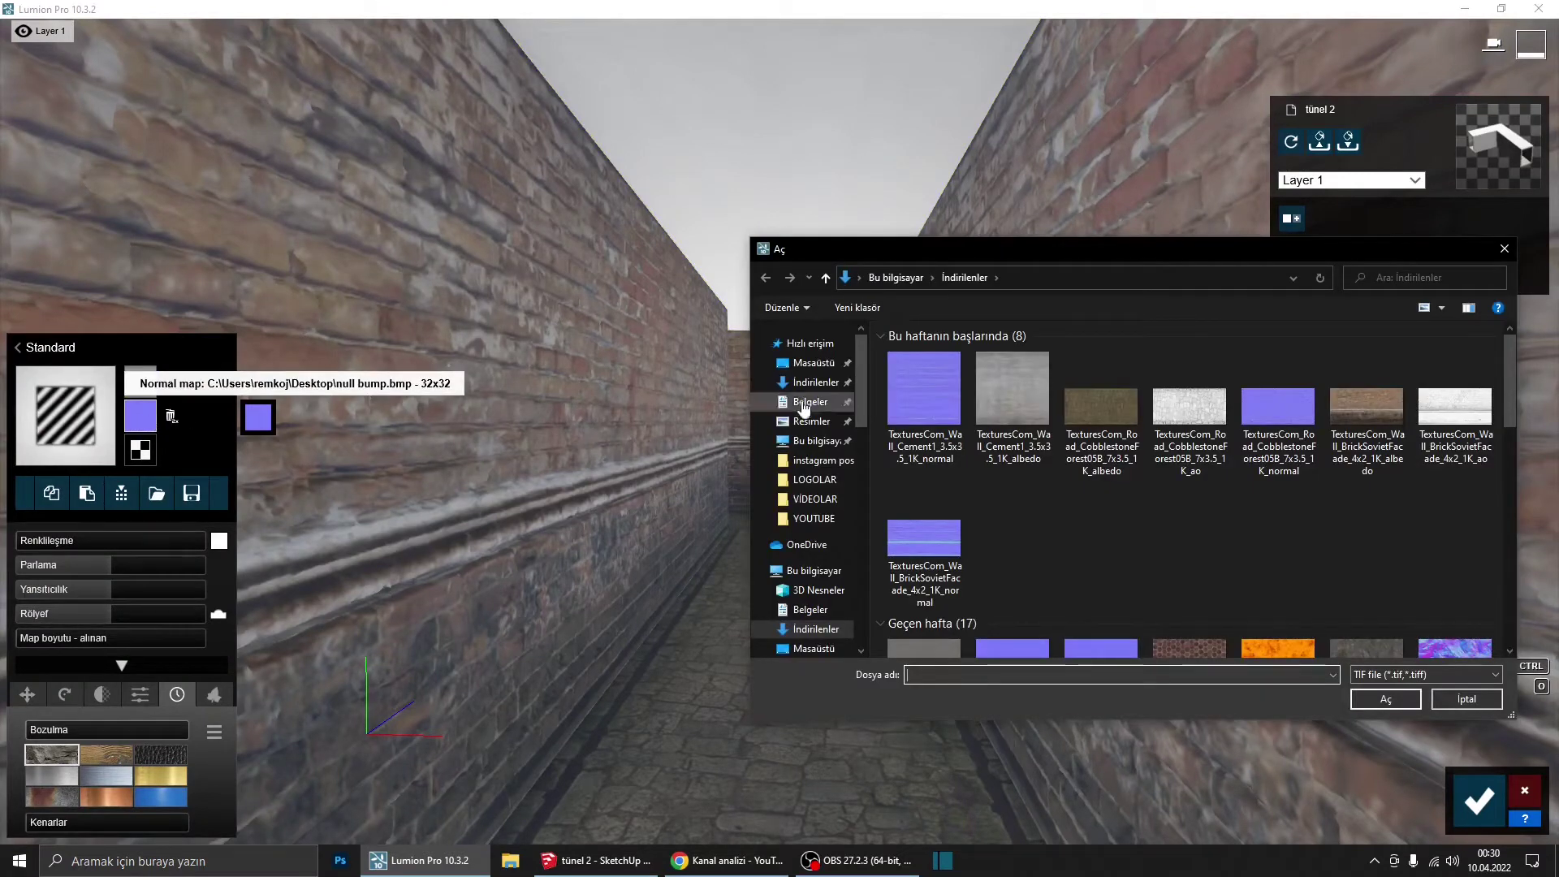
pyautogui.click(913, 396)
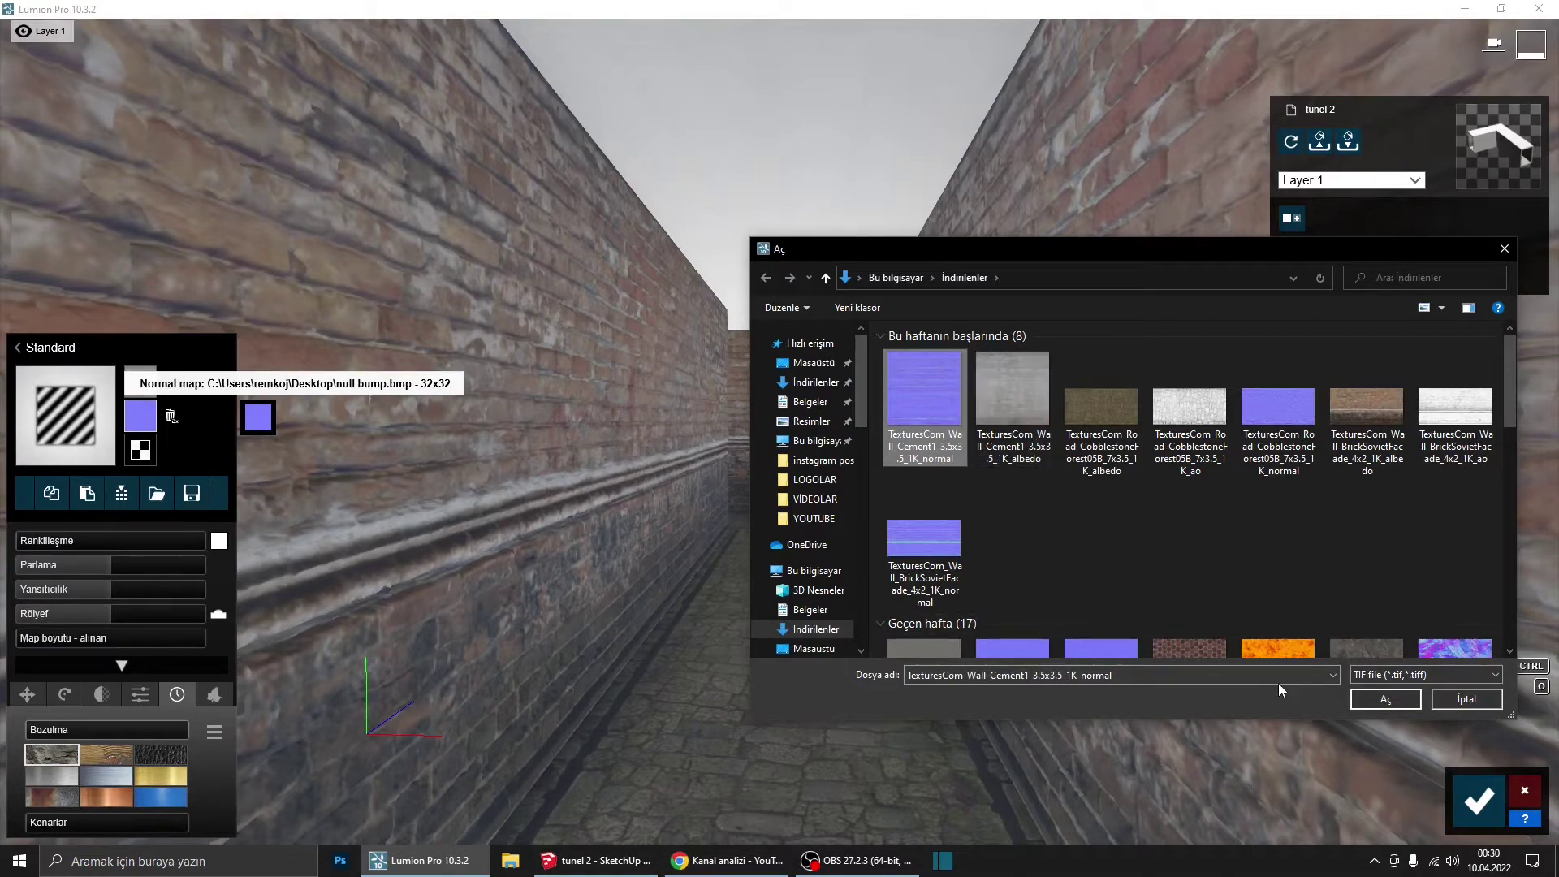
pyautogui.click(1396, 698)
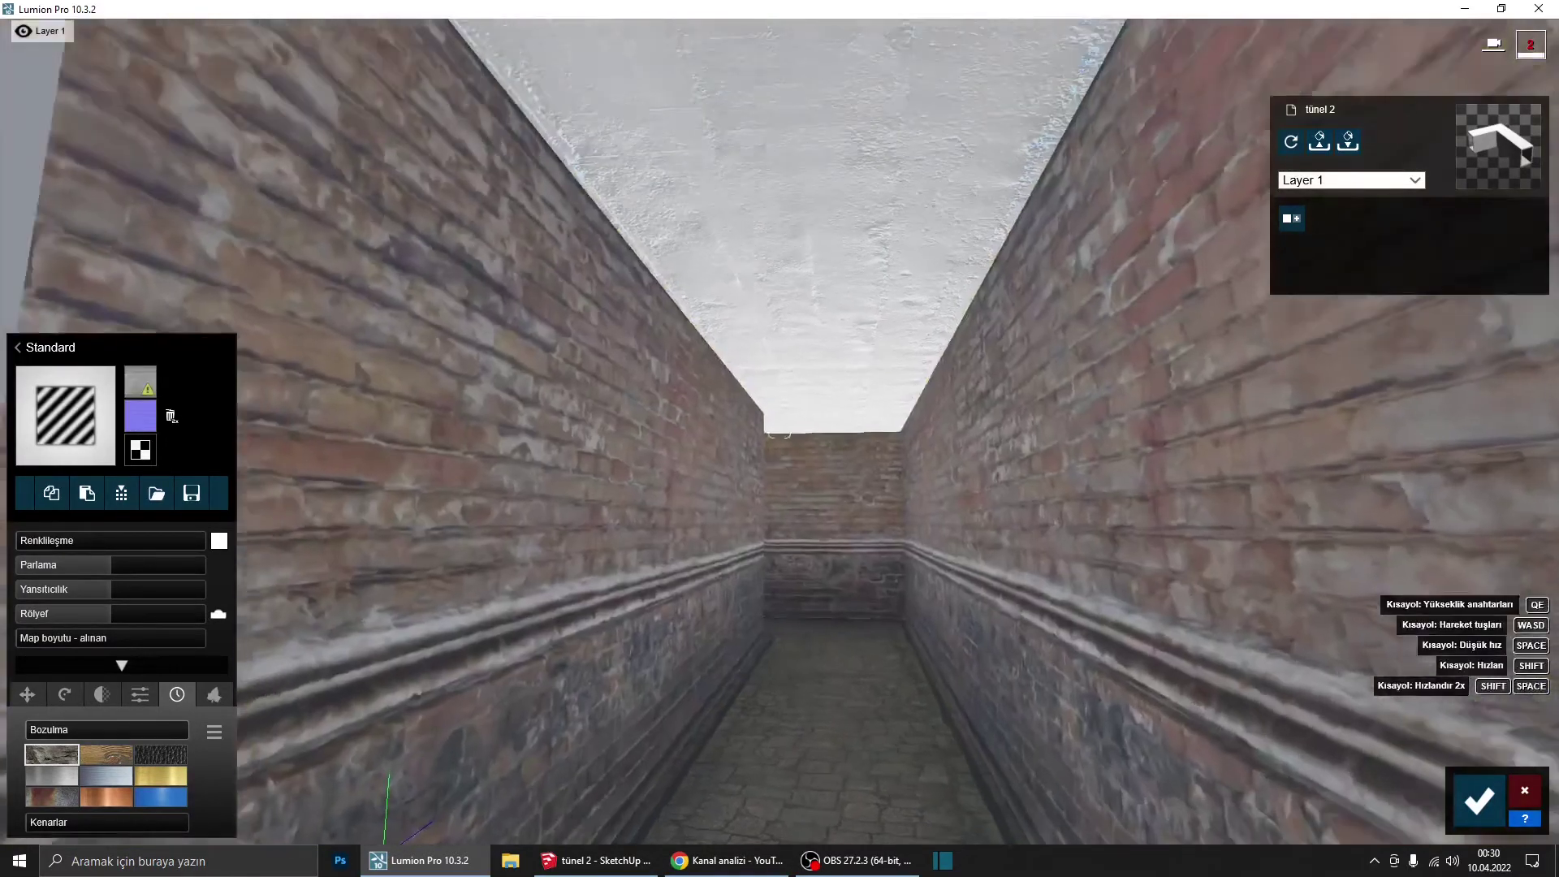
pyautogui.moveTo(850, 520); pyautogui.dragTo(851, 520, button='right')
pyautogui.moveTo(867, 403); pyautogui.dragTo(867, 403, button='right')
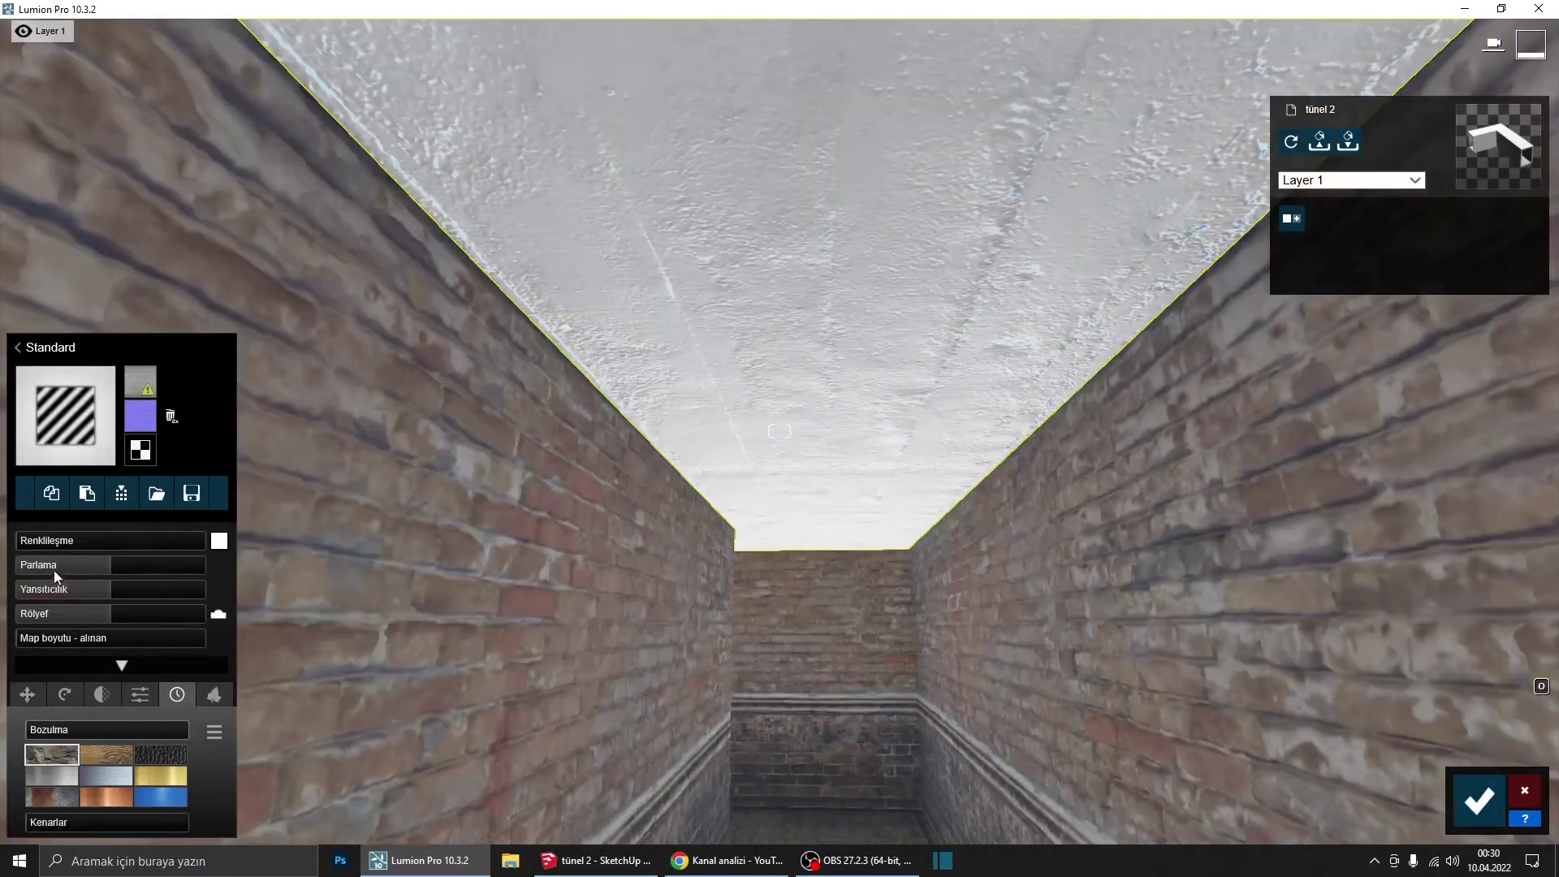
pyautogui.moveTo(96, 567); pyautogui.dragTo(31, 566)
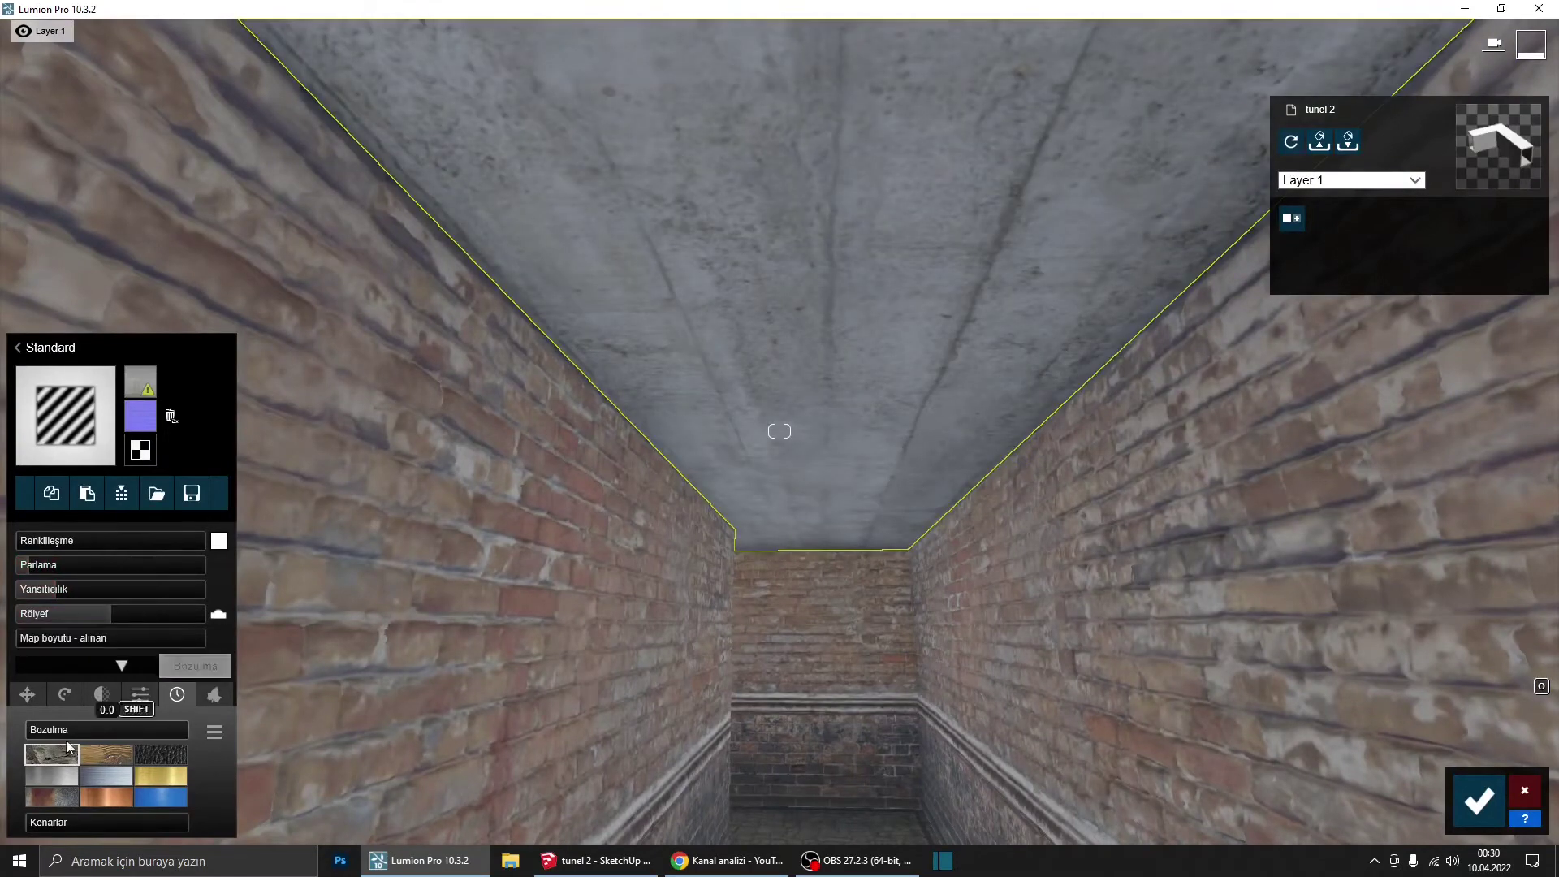
pyautogui.moveTo(888, 480); pyautogui.dragTo(854, 528, button='right')
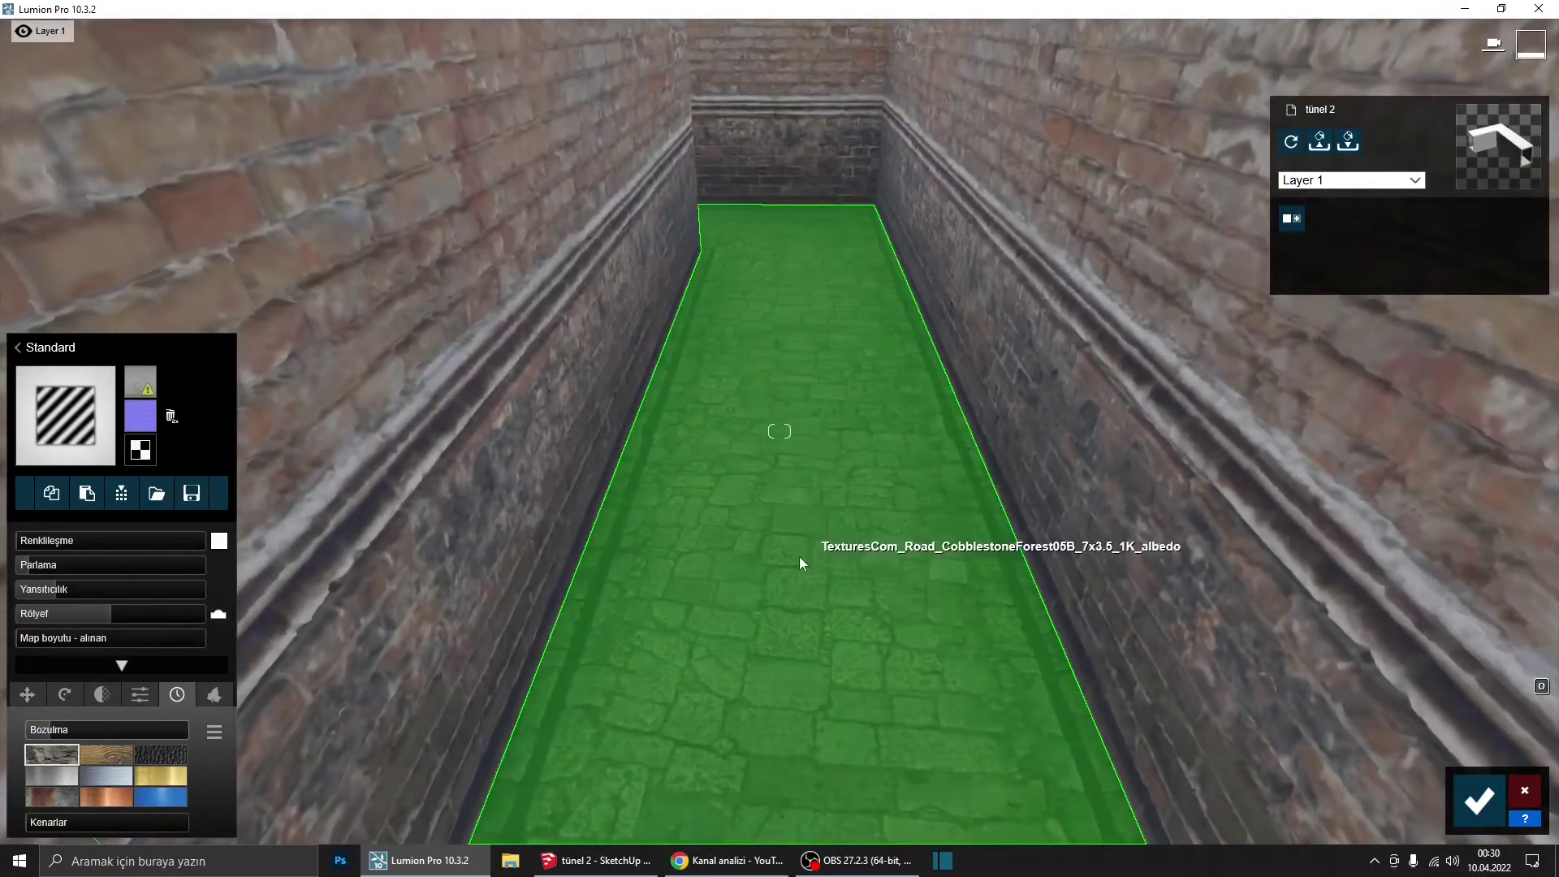
# Step: Apply a Standard material with the CobblestoneForest05B normal map to the floor and reduce its gloss
pyautogui.click(797, 559)
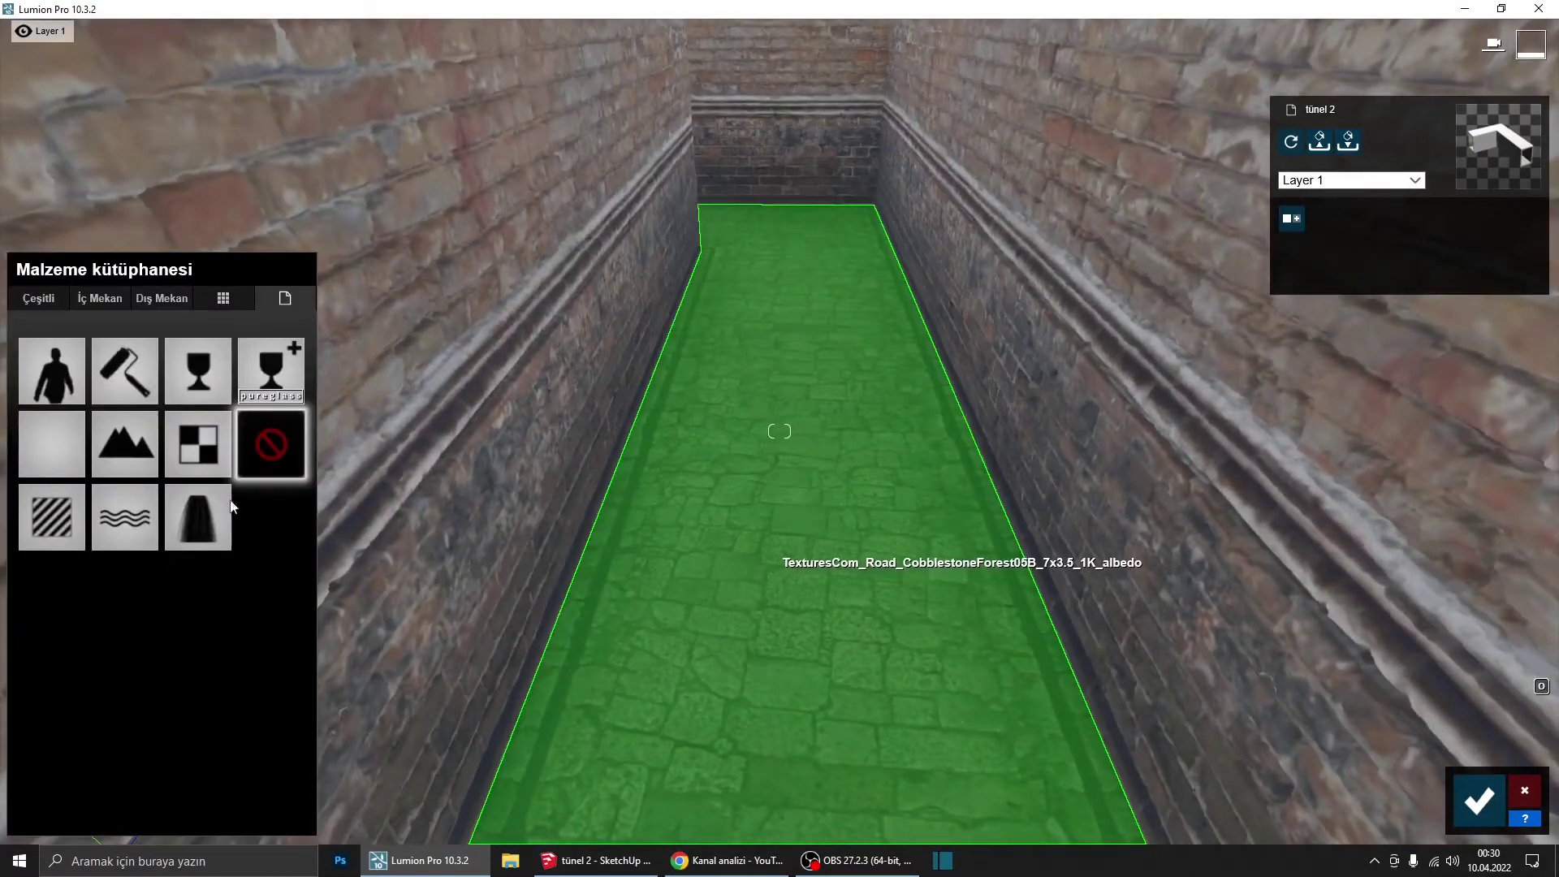
pyautogui.click(70, 525)
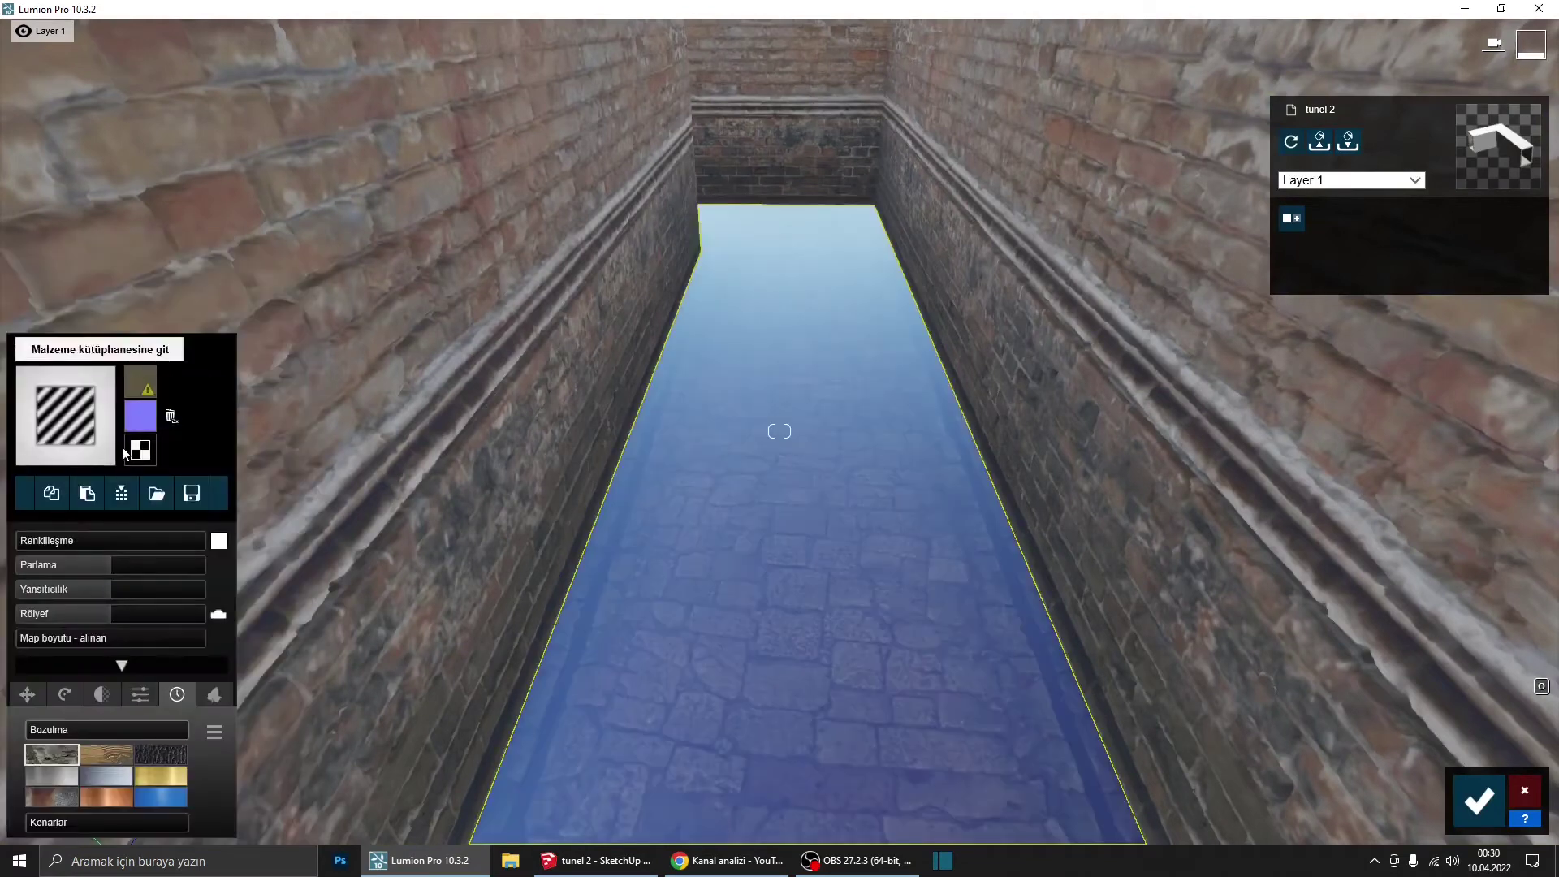
pyautogui.click(138, 418)
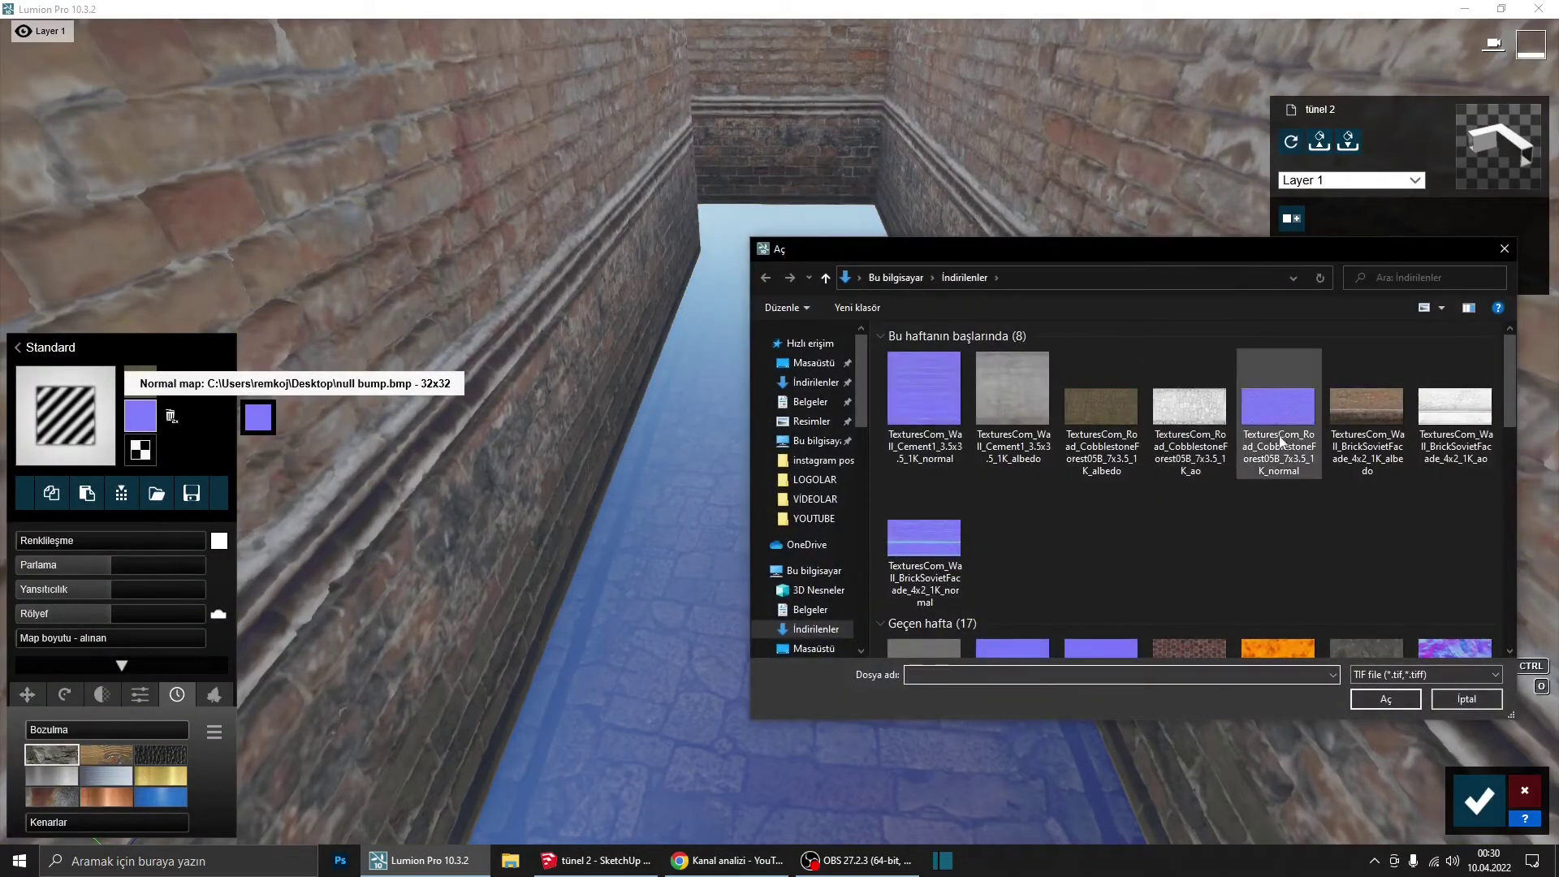
pyautogui.click(1304, 466)
pyautogui.click(1395, 699)
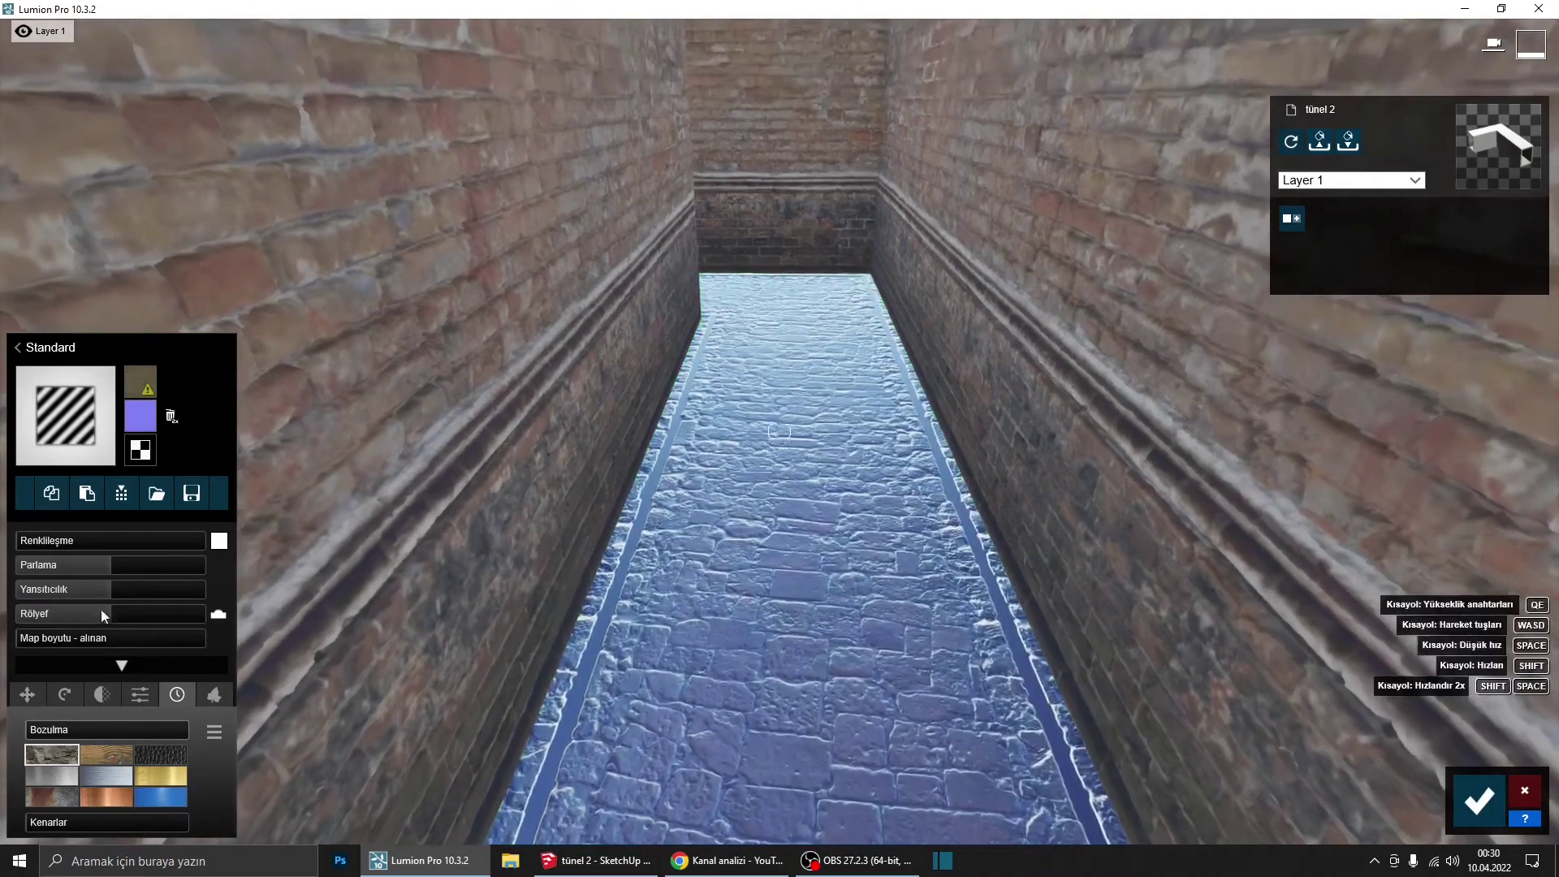
pyautogui.moveTo(81, 566)
pyautogui.mouseDown()
pyautogui.moveTo(47, 571)
pyautogui.moveTo(97, 592)
pyautogui.mouseUp()
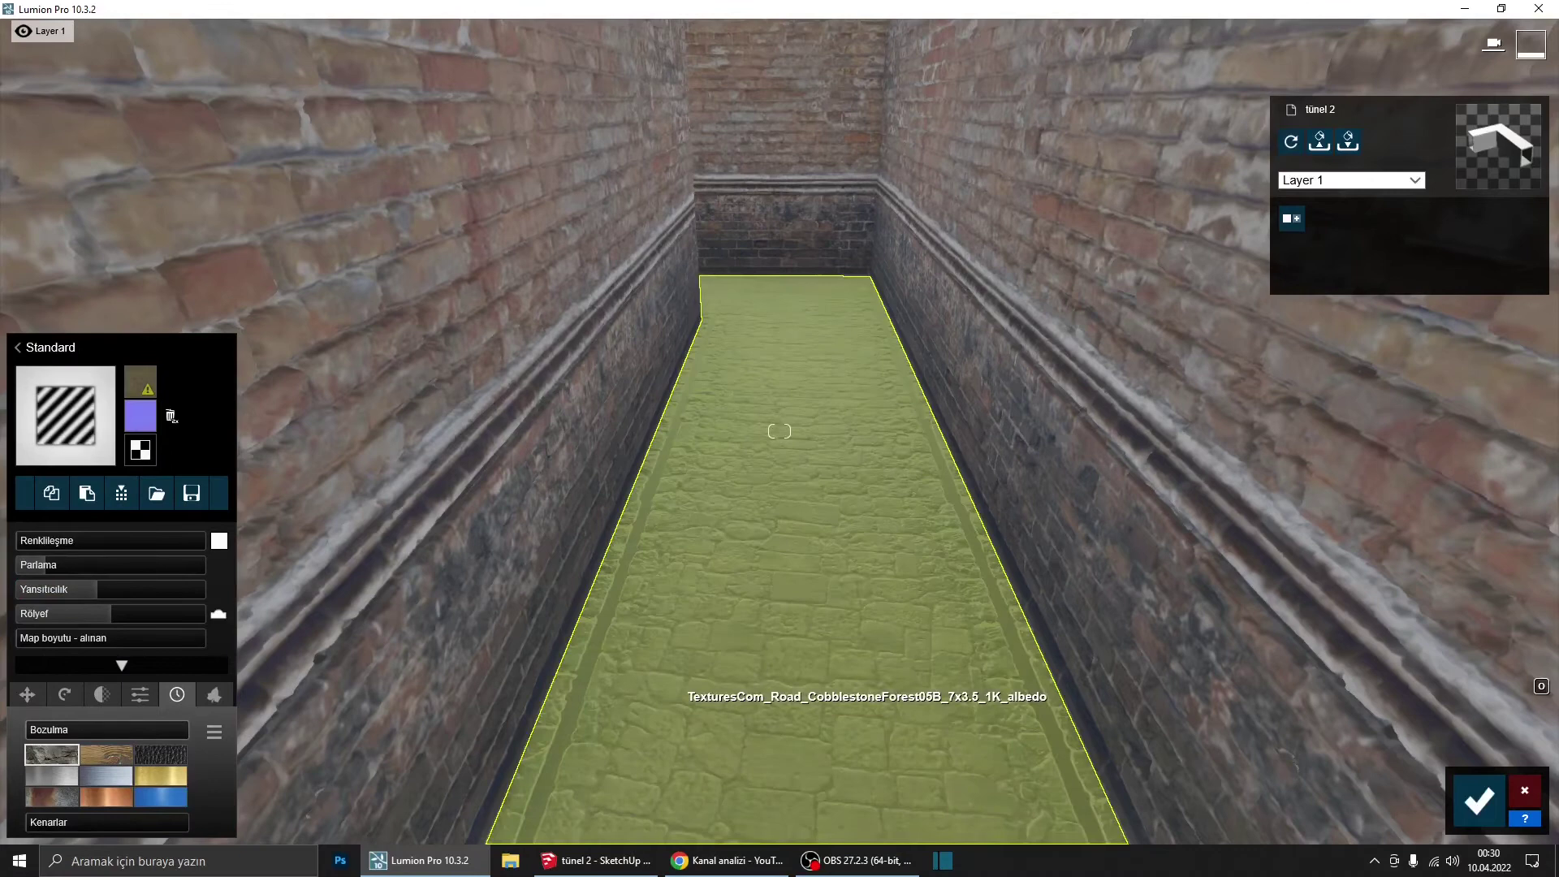
pyautogui.moveTo(670, 697); pyautogui.dragTo(216, 664, button='right')
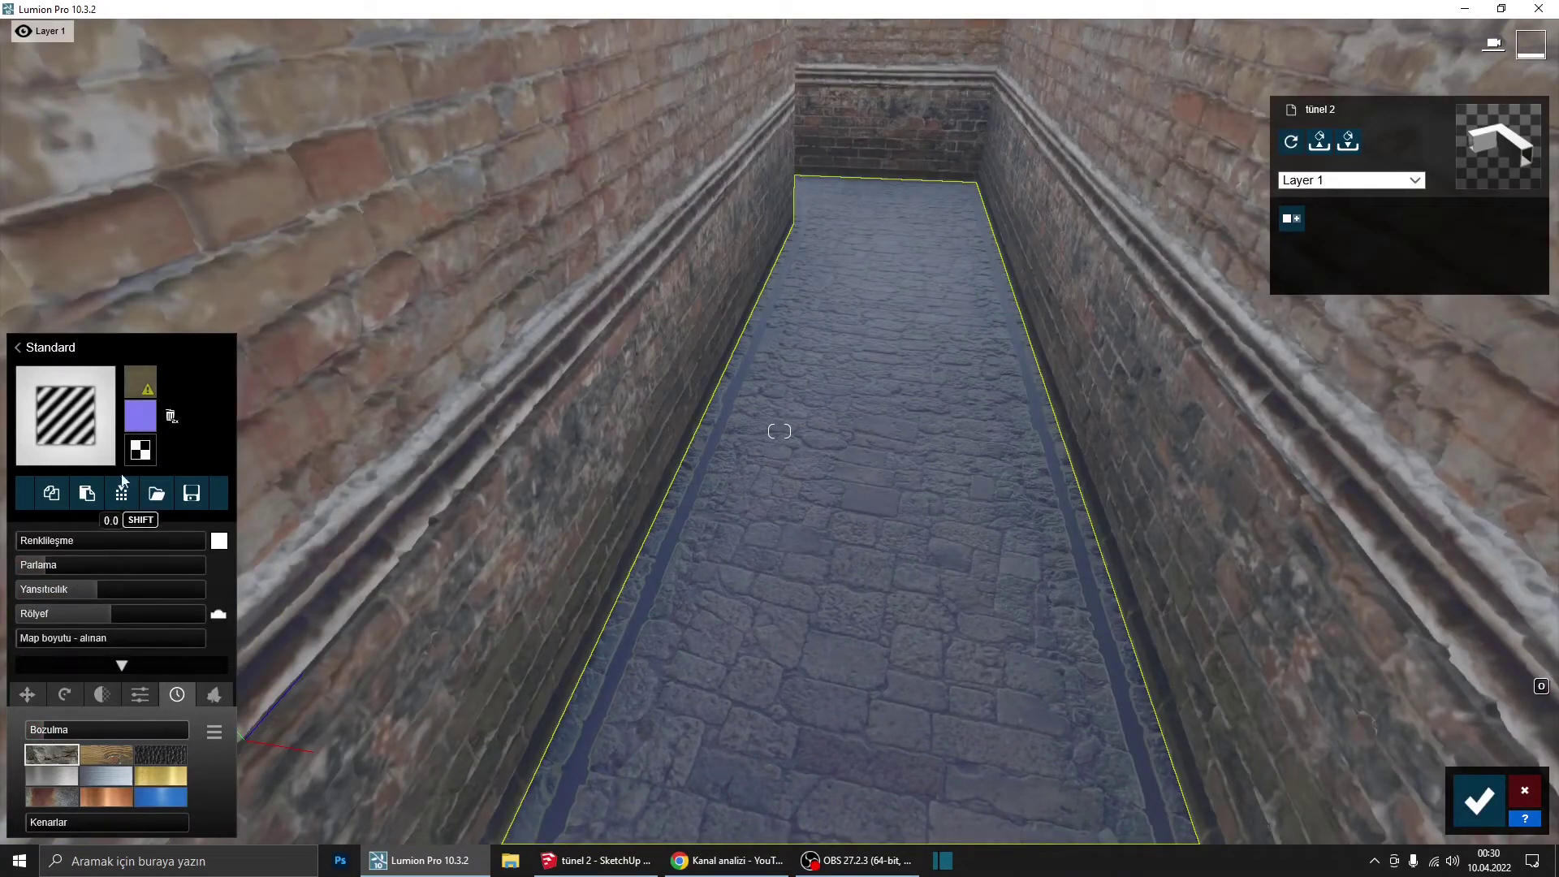
# Step: Load the CobblestoneForest05B ao as floor displacement, set weathering to 0.1, and confirm the edits
pyautogui.click(140, 416)
pyautogui.click(1189, 411)
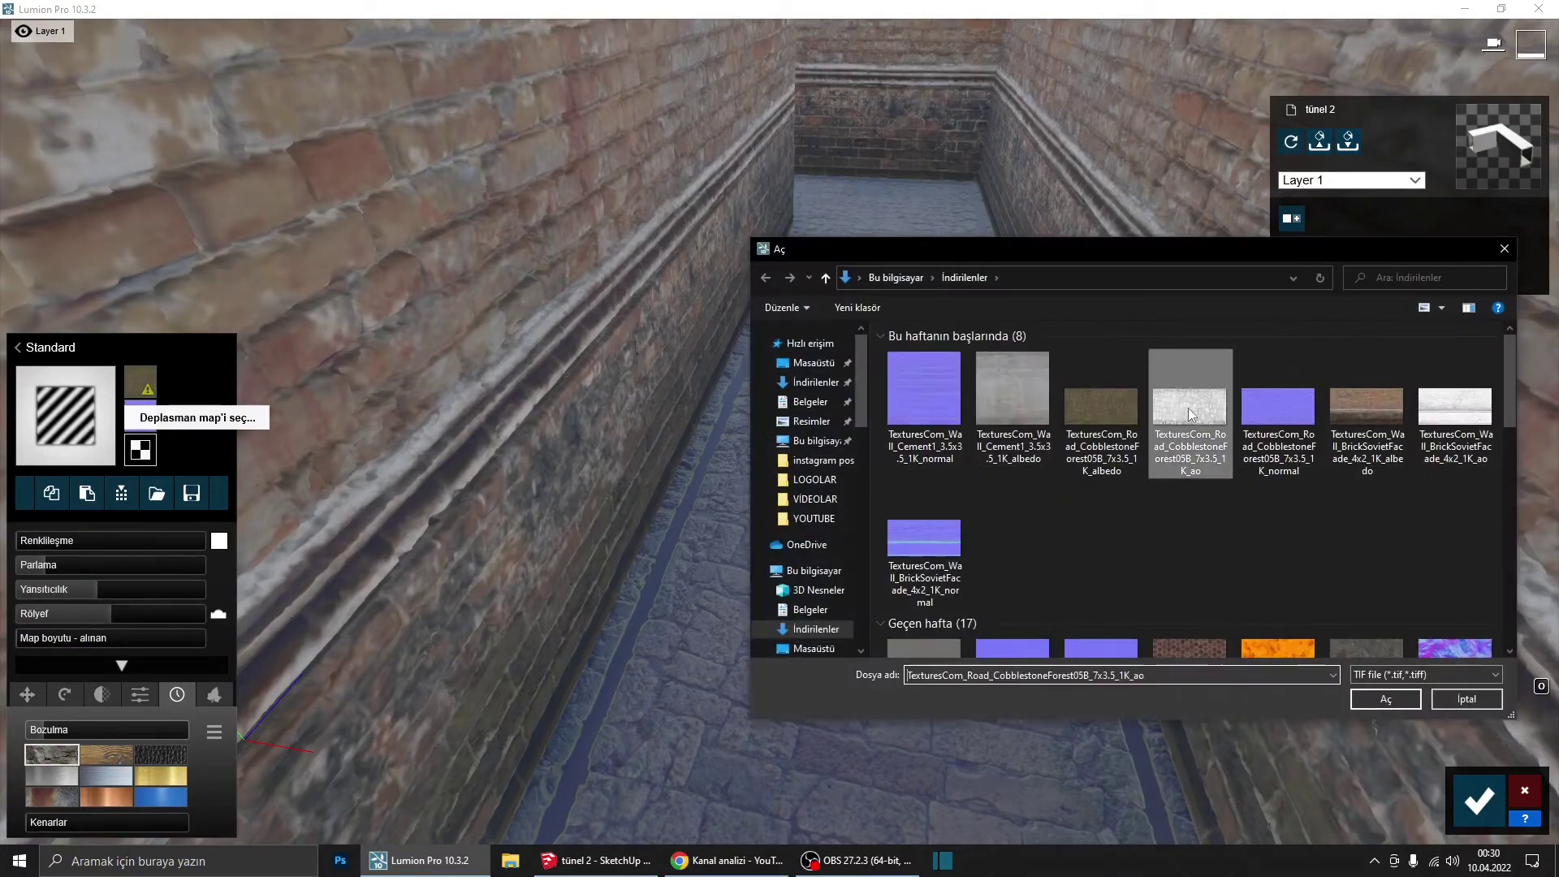
pyautogui.click(1390, 698)
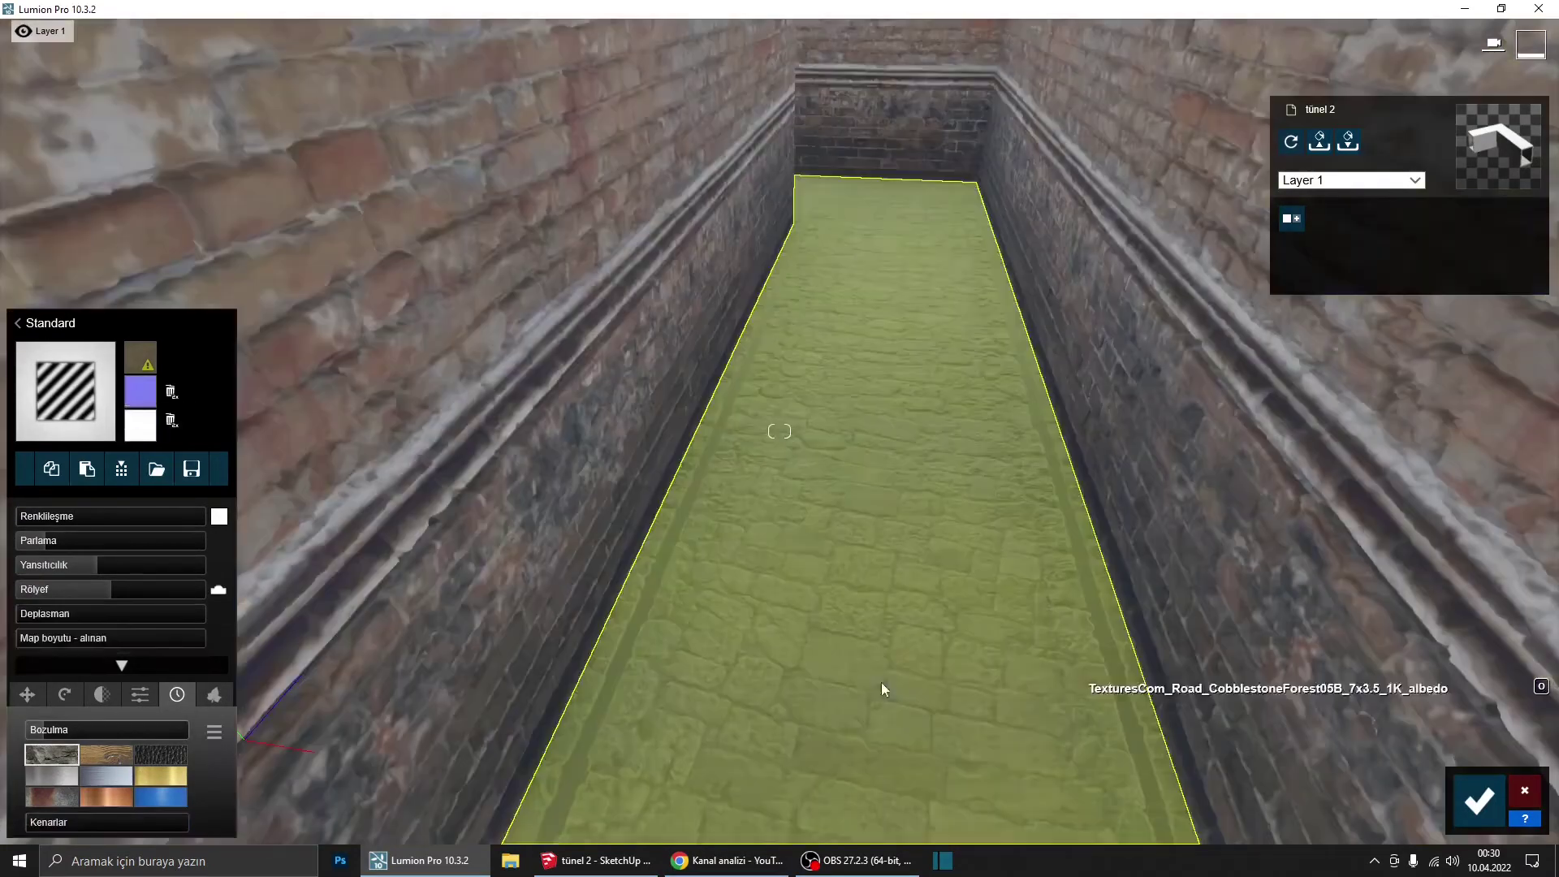
pyautogui.moveTo(618, 585); pyautogui.dragTo(617, 520, button='right')
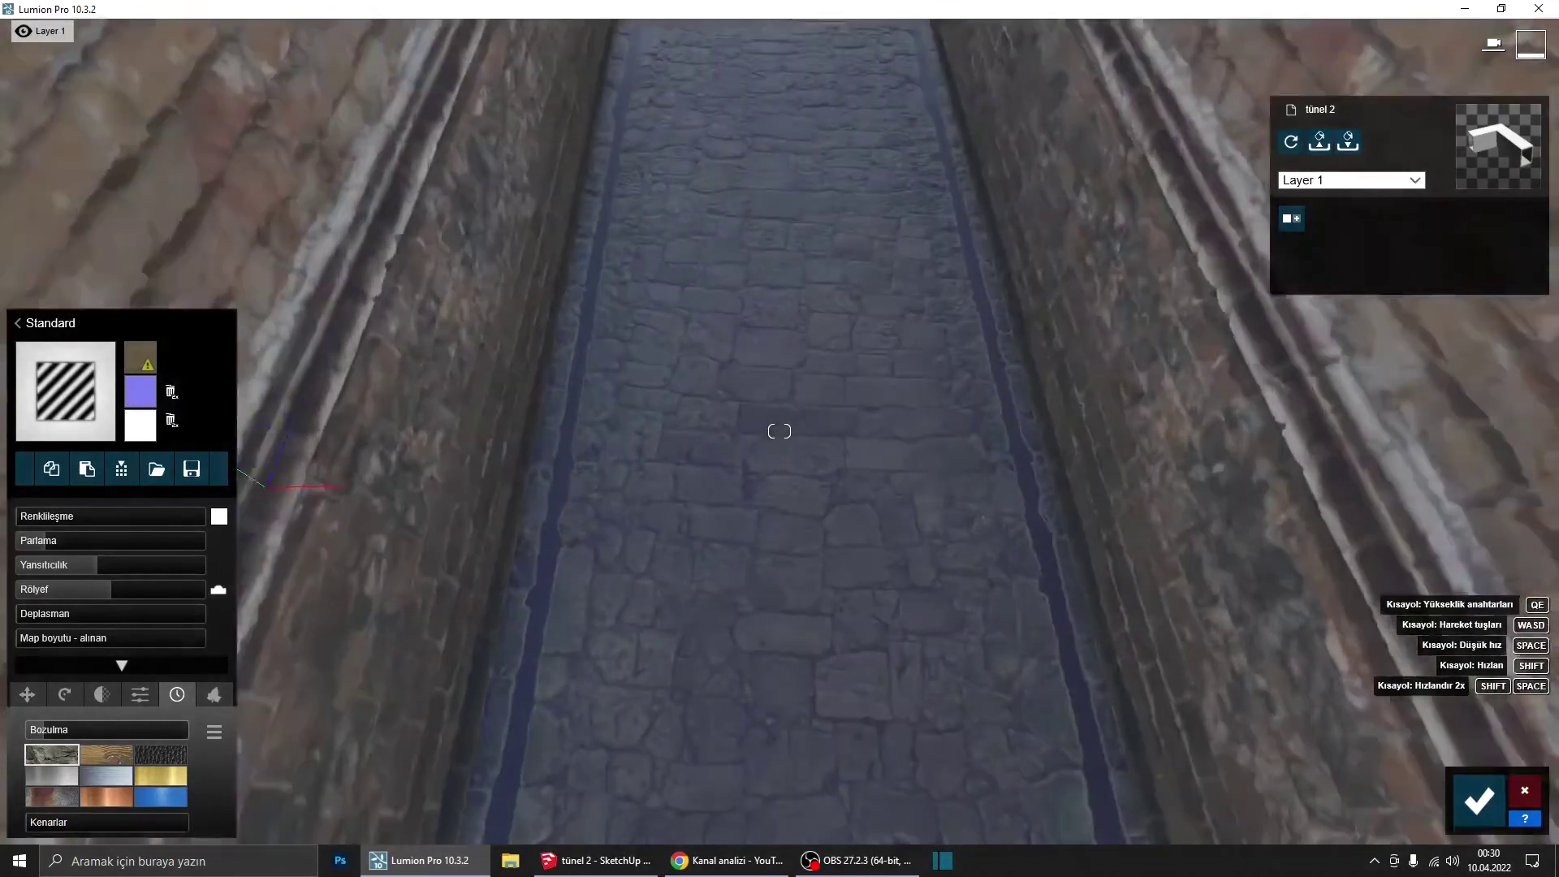
pyautogui.moveTo(780, 430); pyautogui.dragTo(780, 487, button='right')
pyautogui.moveTo(463, 739); pyautogui.dragTo(463, 658, button='right')
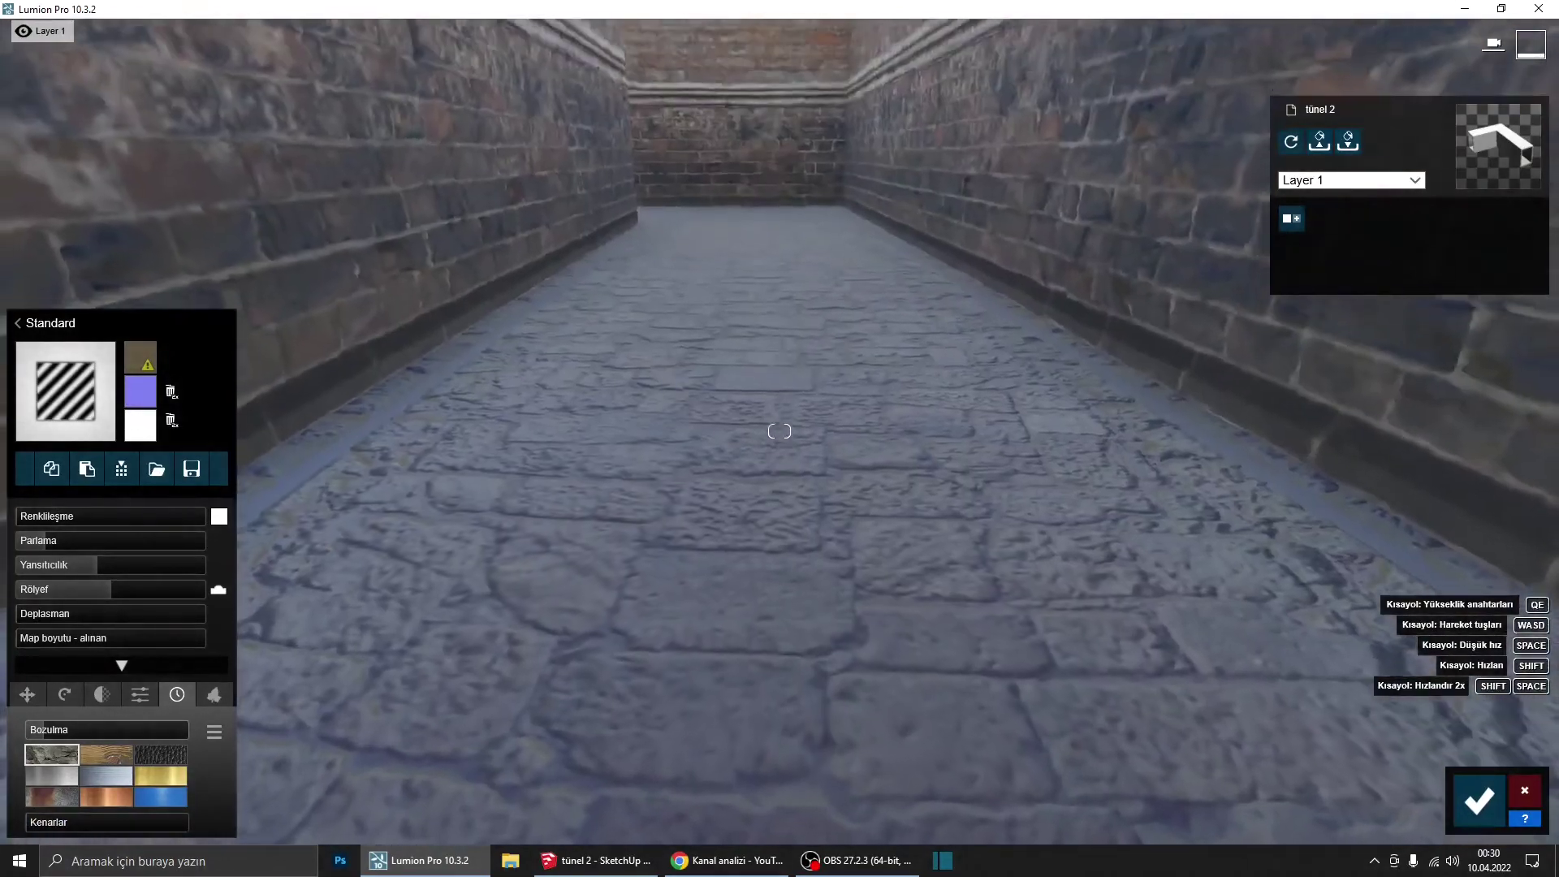
pyautogui.moveTo(49, 728)
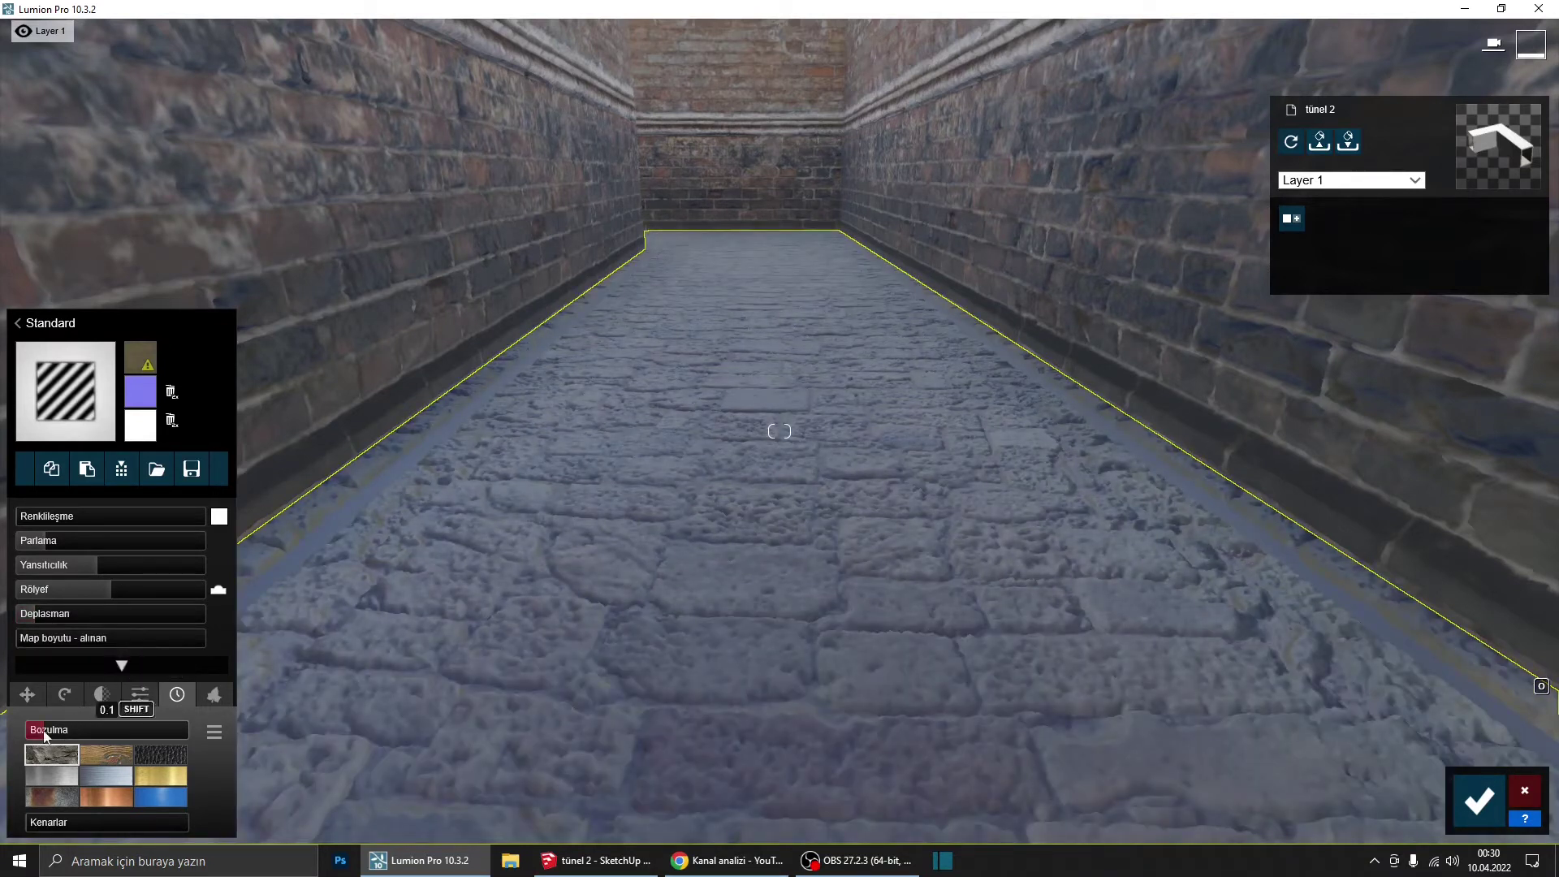
pyautogui.moveTo(41, 733); pyautogui.dragTo(49, 733)
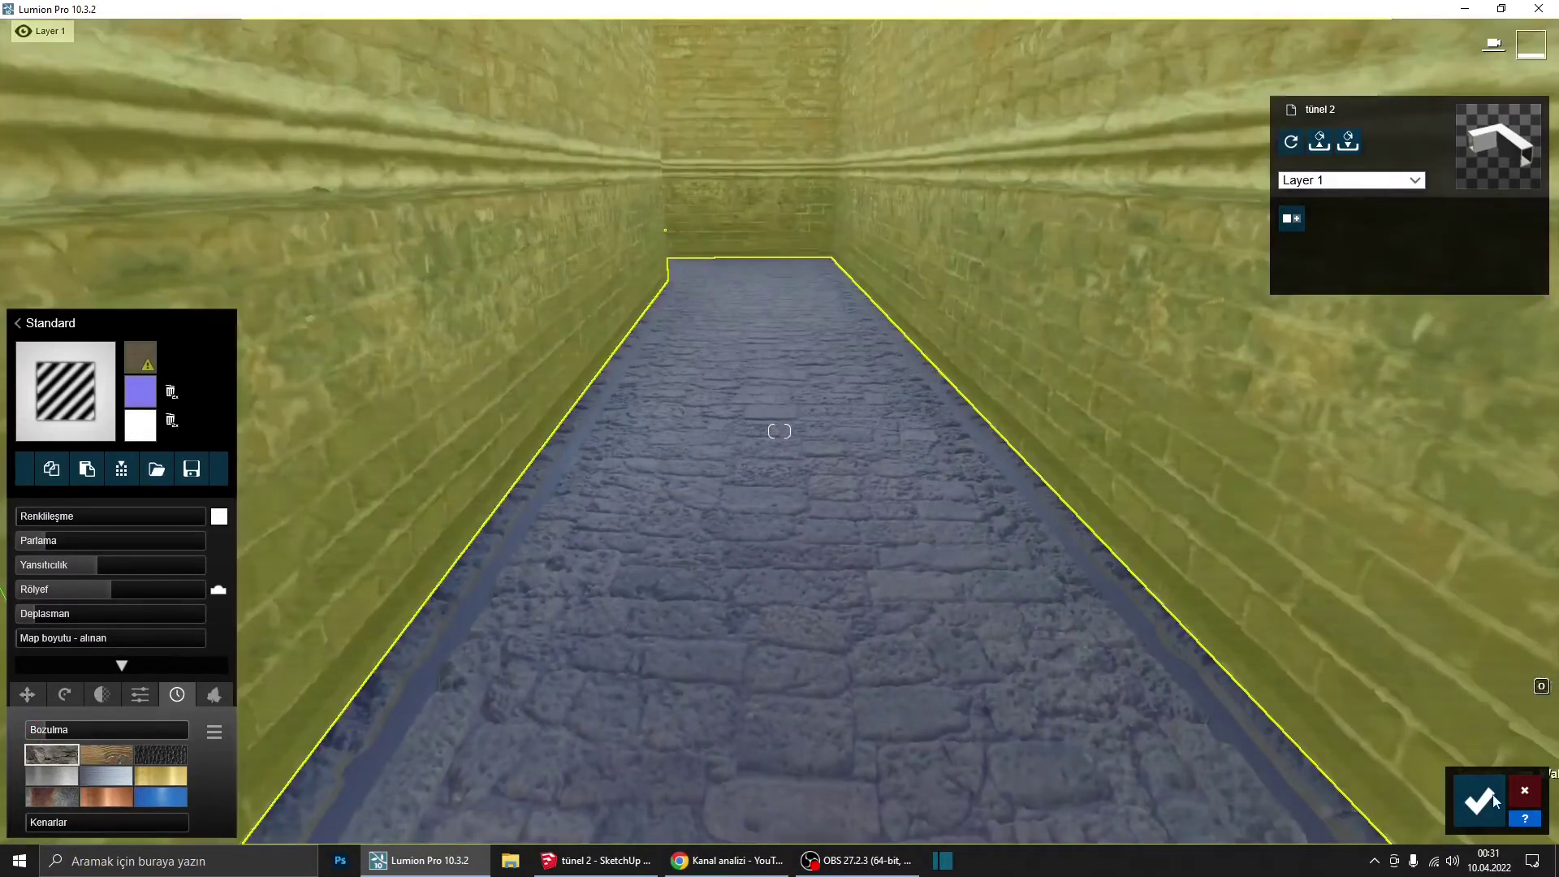
pyautogui.click(1494, 802)
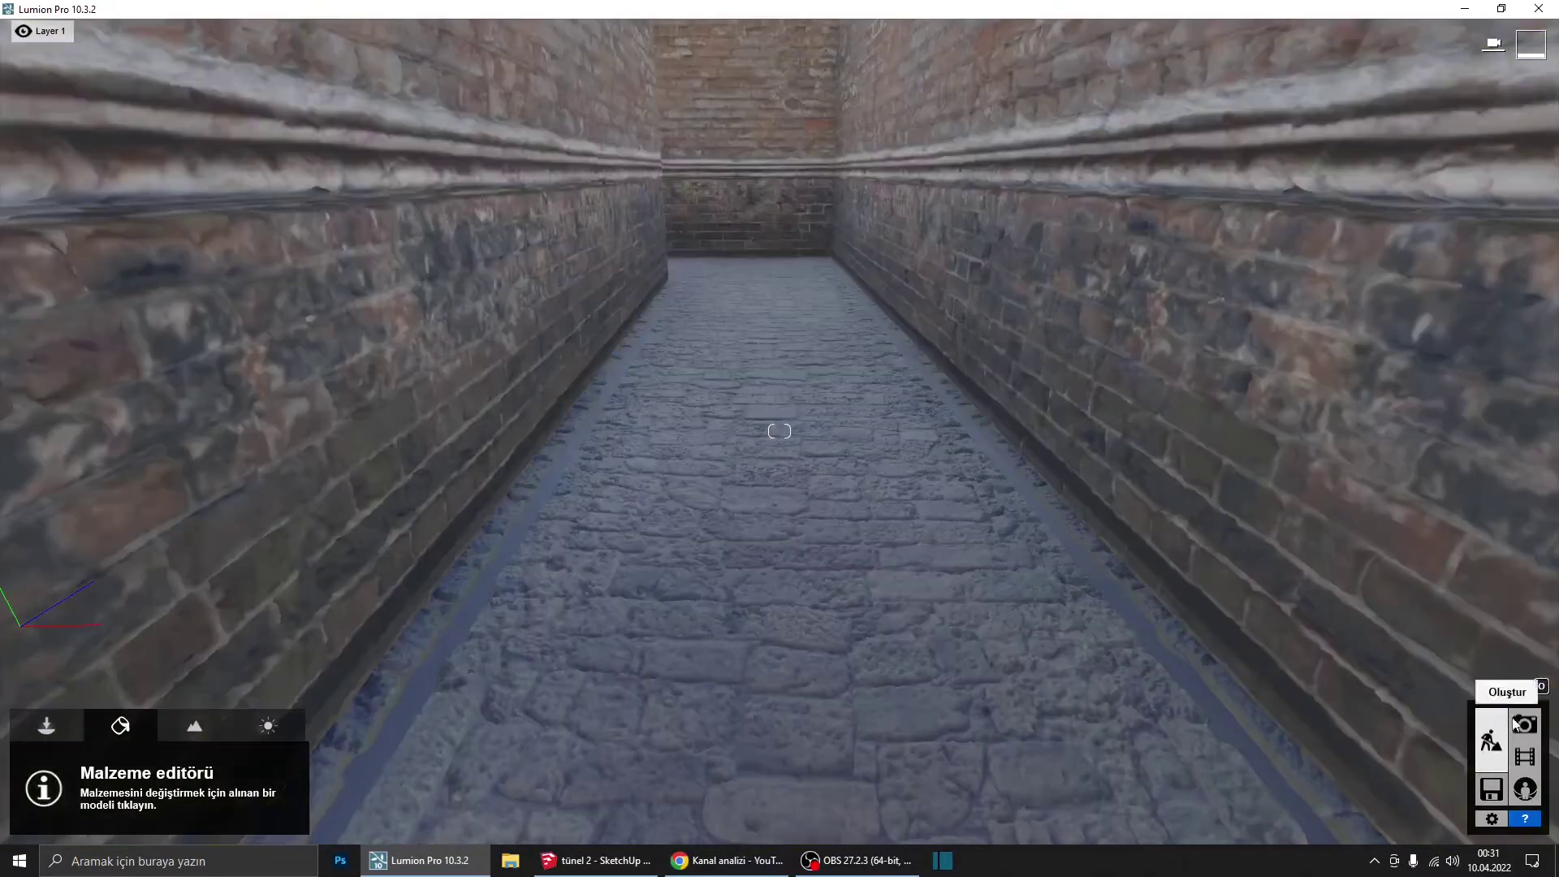
# Step: In Photo mode, raise the eye level and aim down the corridor at about 25mm focal length
pyautogui.click(1517, 725)
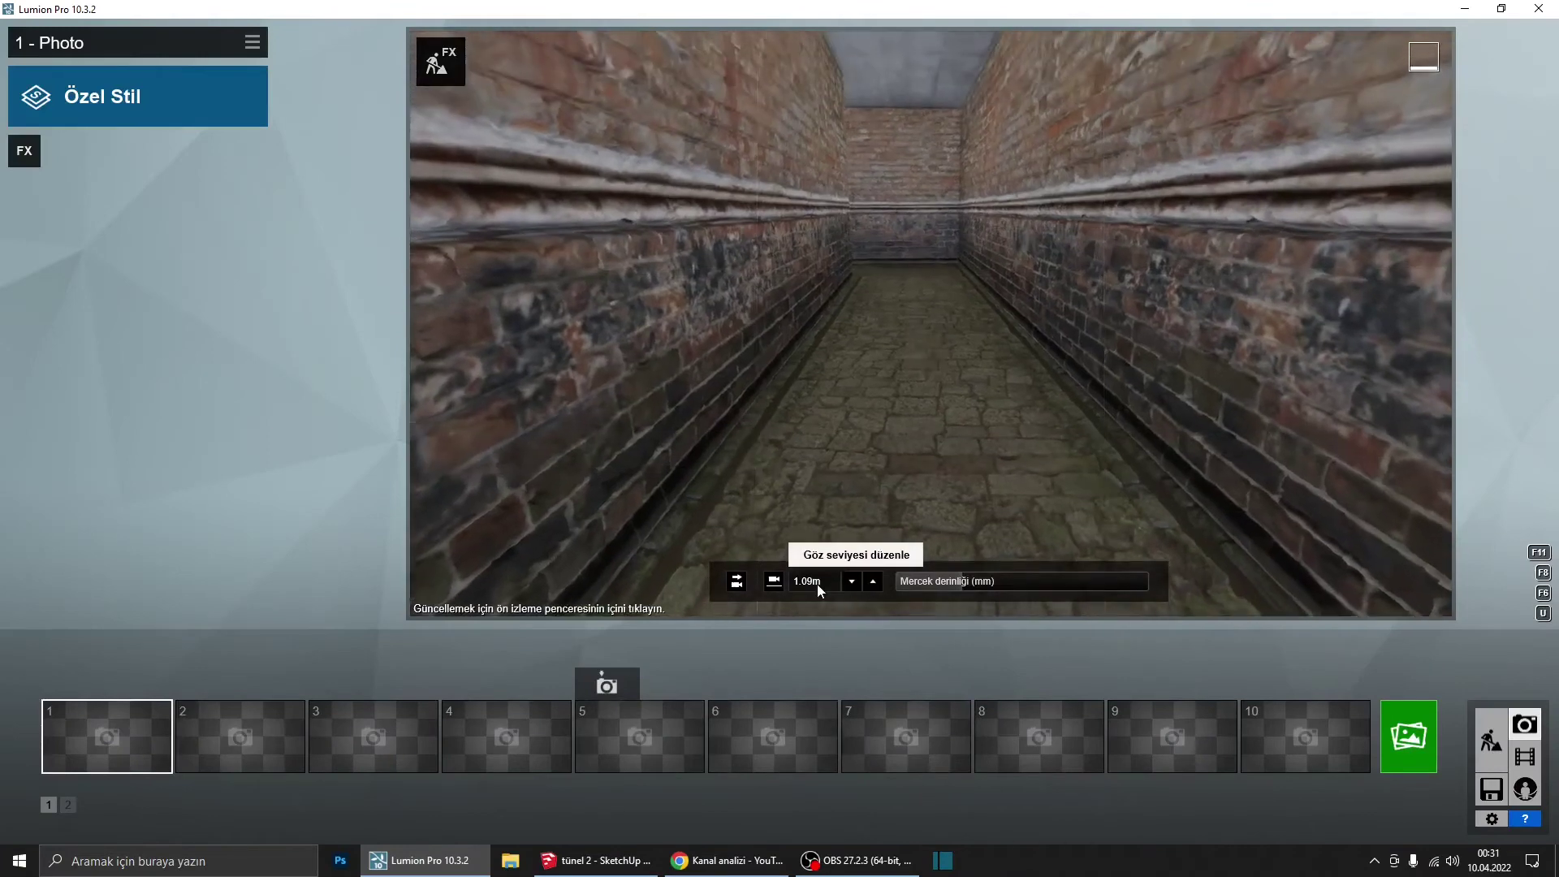
pyautogui.press('q')
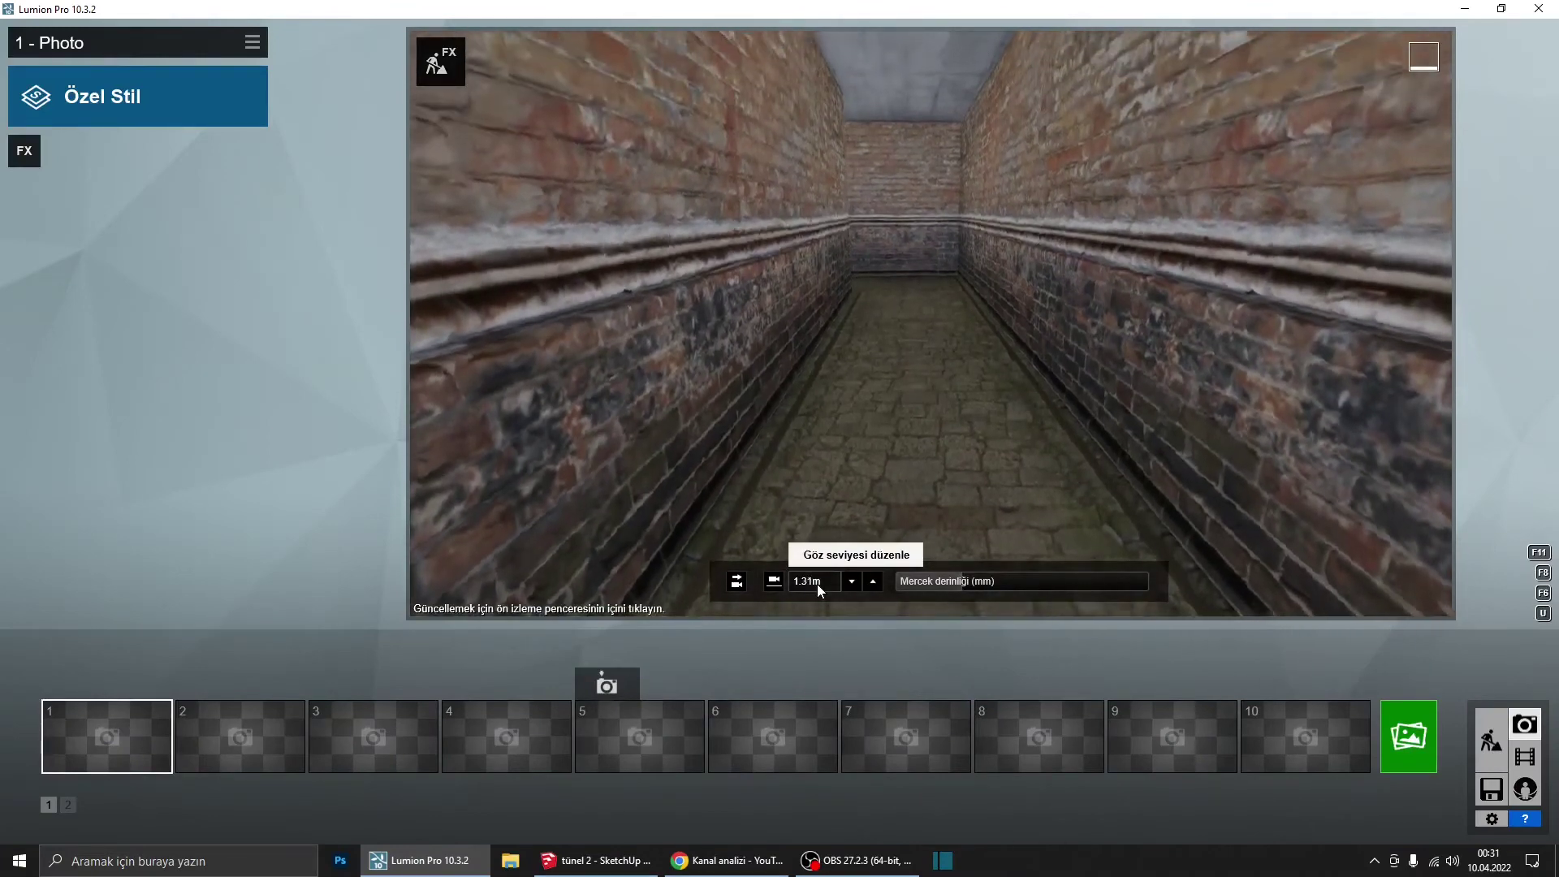
pyautogui.moveTo(816, 583); pyautogui.dragTo(889, 384, button='right')
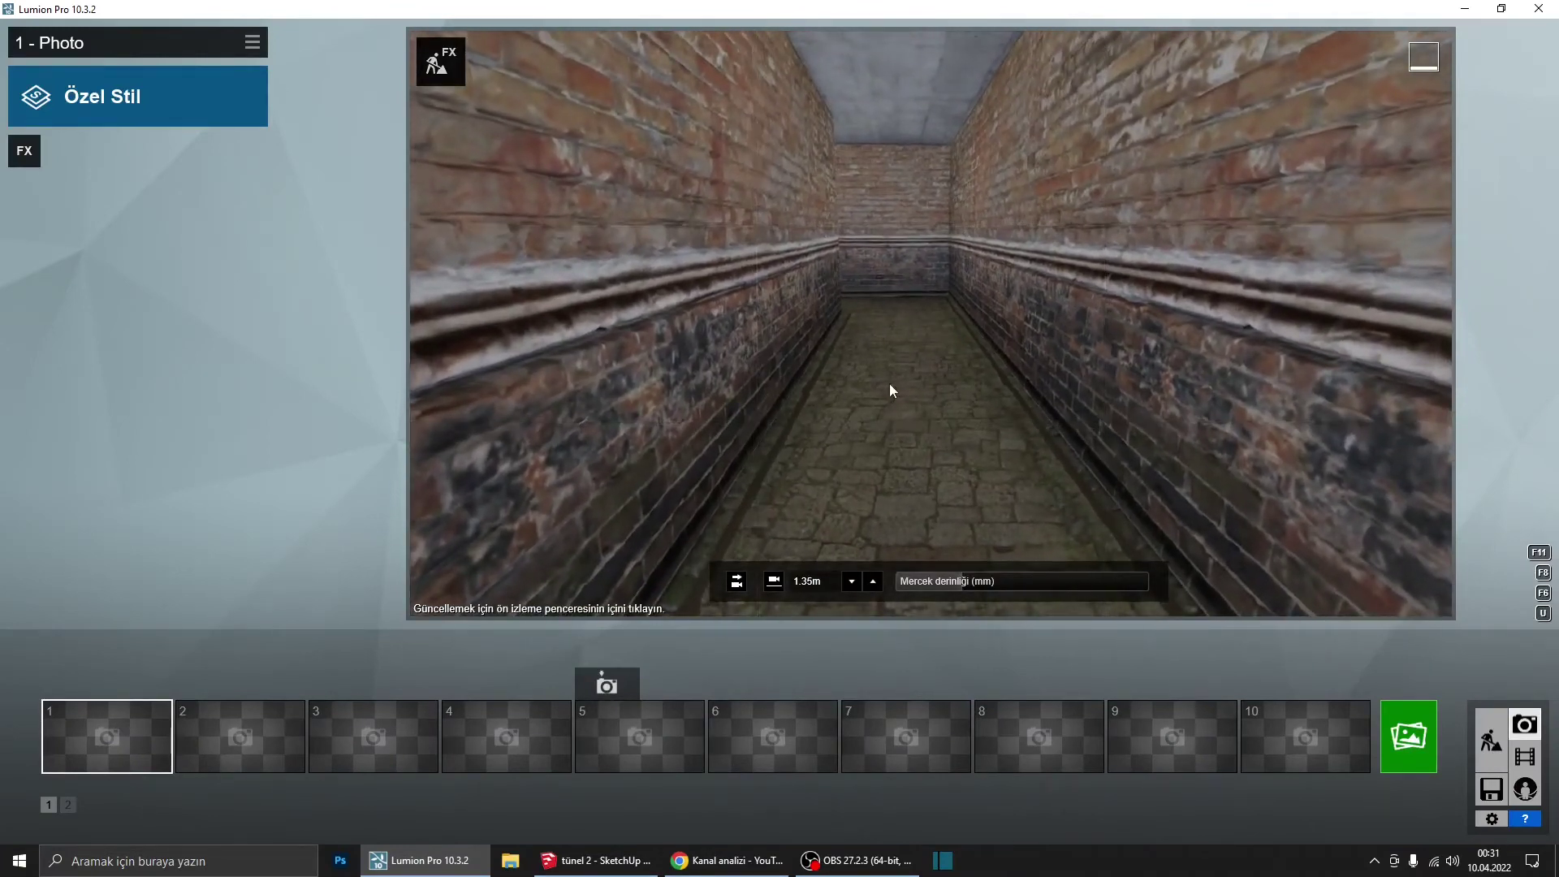
pyautogui.moveTo(971, 585)
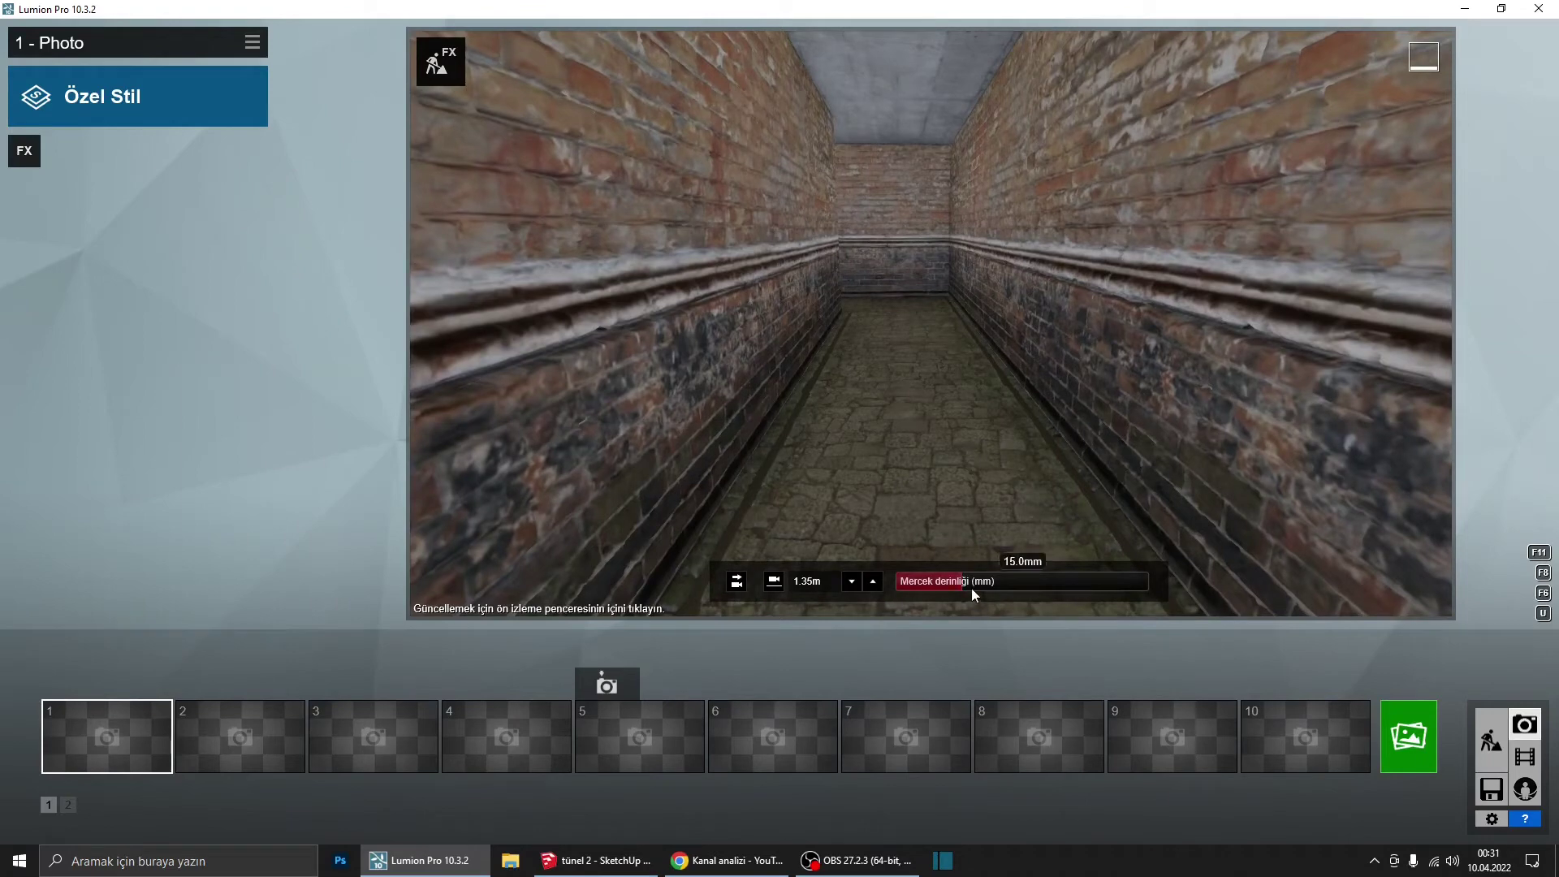
pyautogui.moveTo(971, 588); pyautogui.dragTo(987, 587)
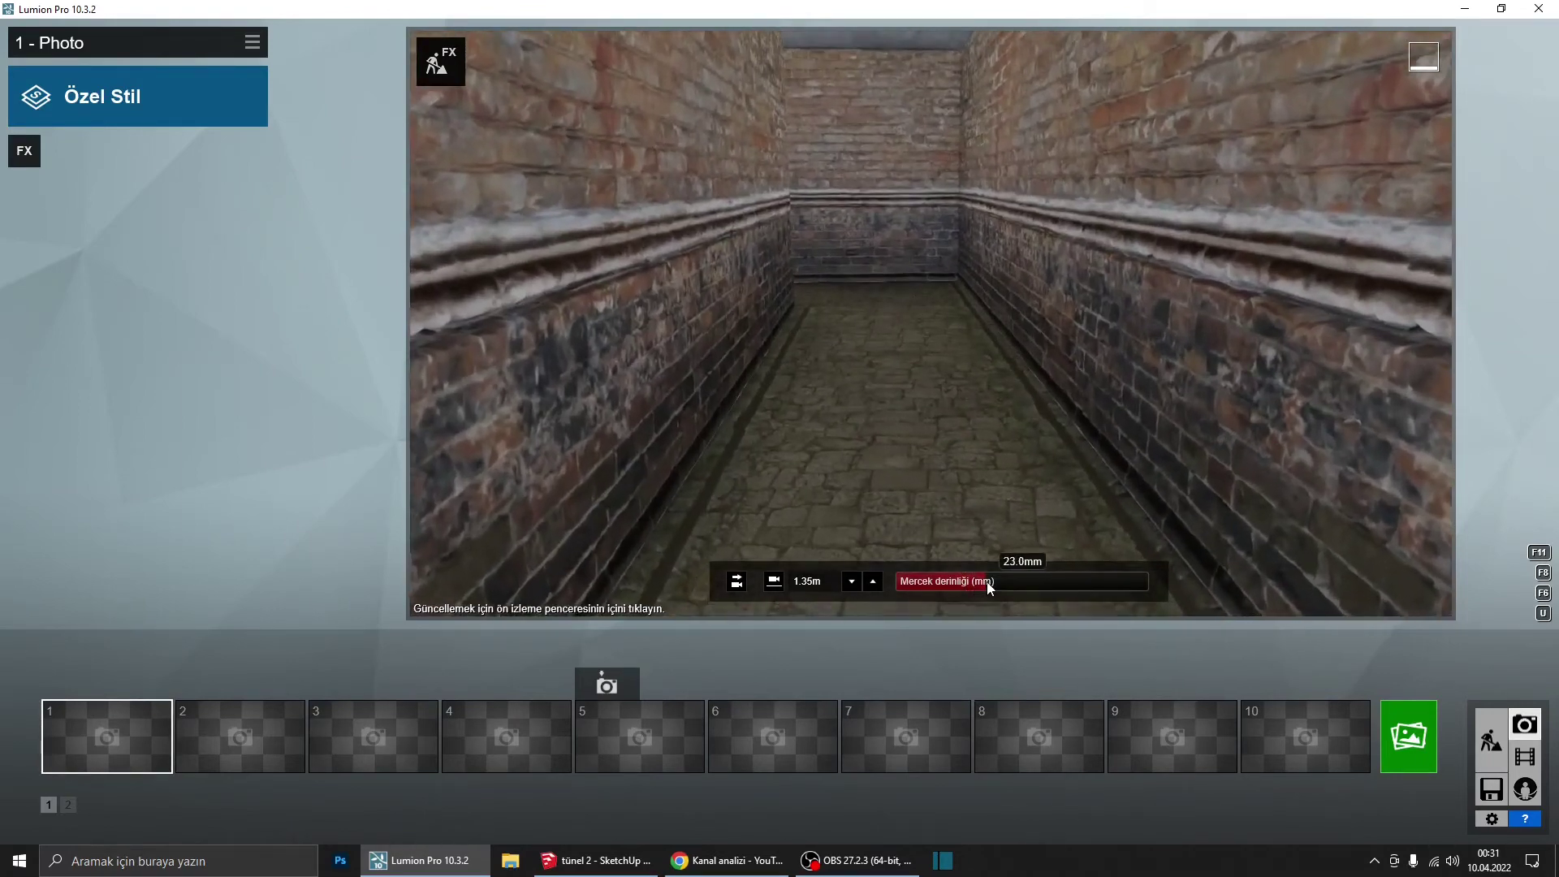
pyautogui.moveTo(996, 586); pyautogui.dragTo(993, 584)
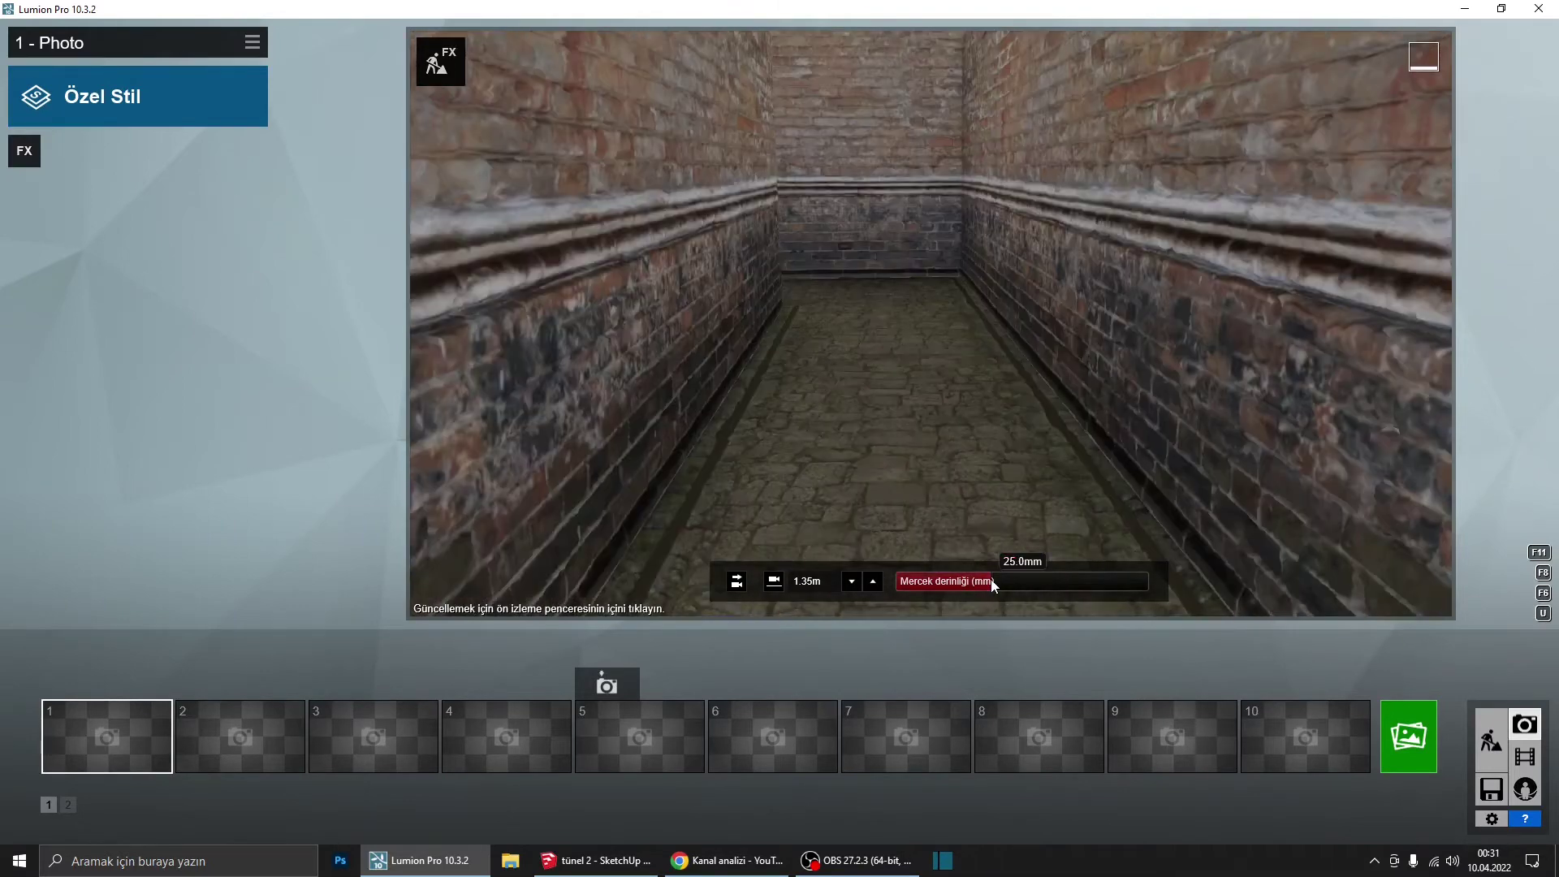
# Step: Reposition the camera to show the ceiling, save it as photo 1, and return to SketchUp
pyautogui.moveTo(976, 469); pyautogui.dragTo(976, 471, button='right')
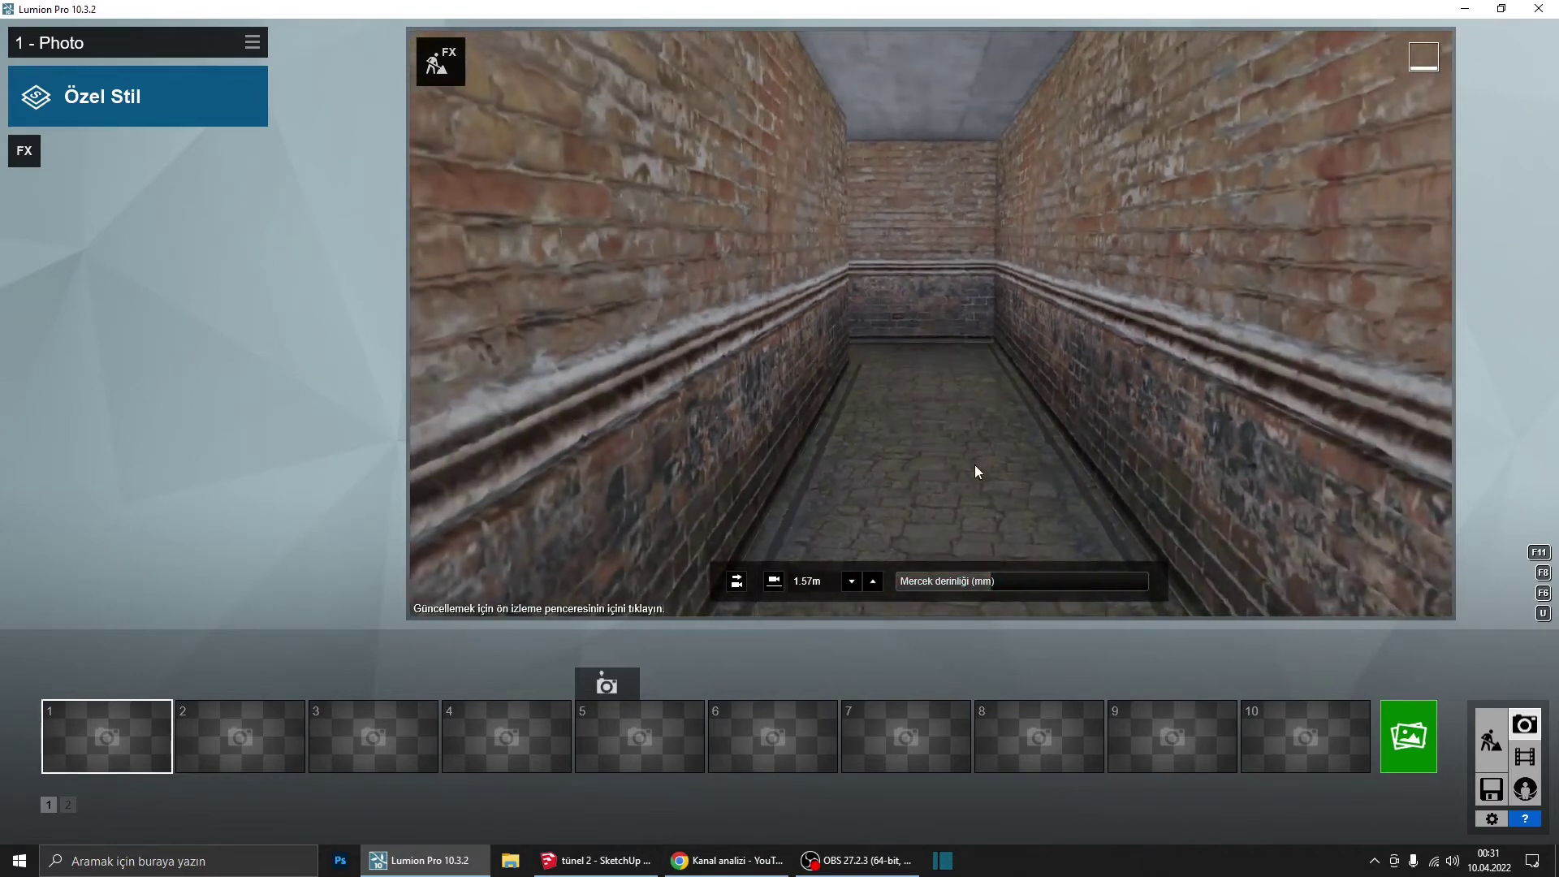
pyautogui.moveTo(975, 465); pyautogui.dragTo(978, 452, button='right')
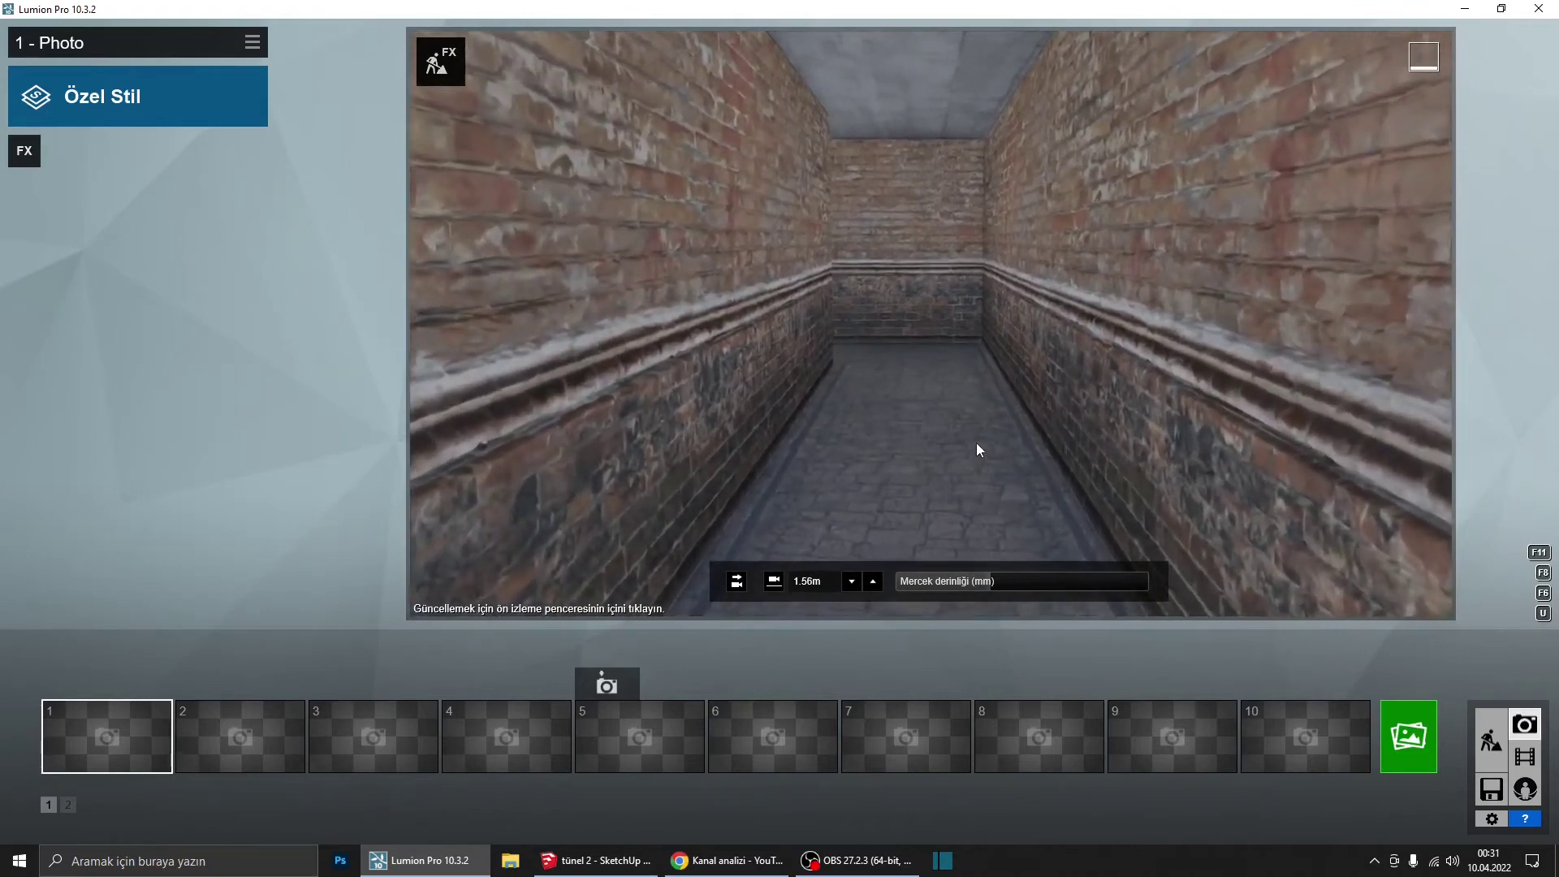
pyautogui.moveTo(976, 441); pyautogui.dragTo(976, 442, button='right')
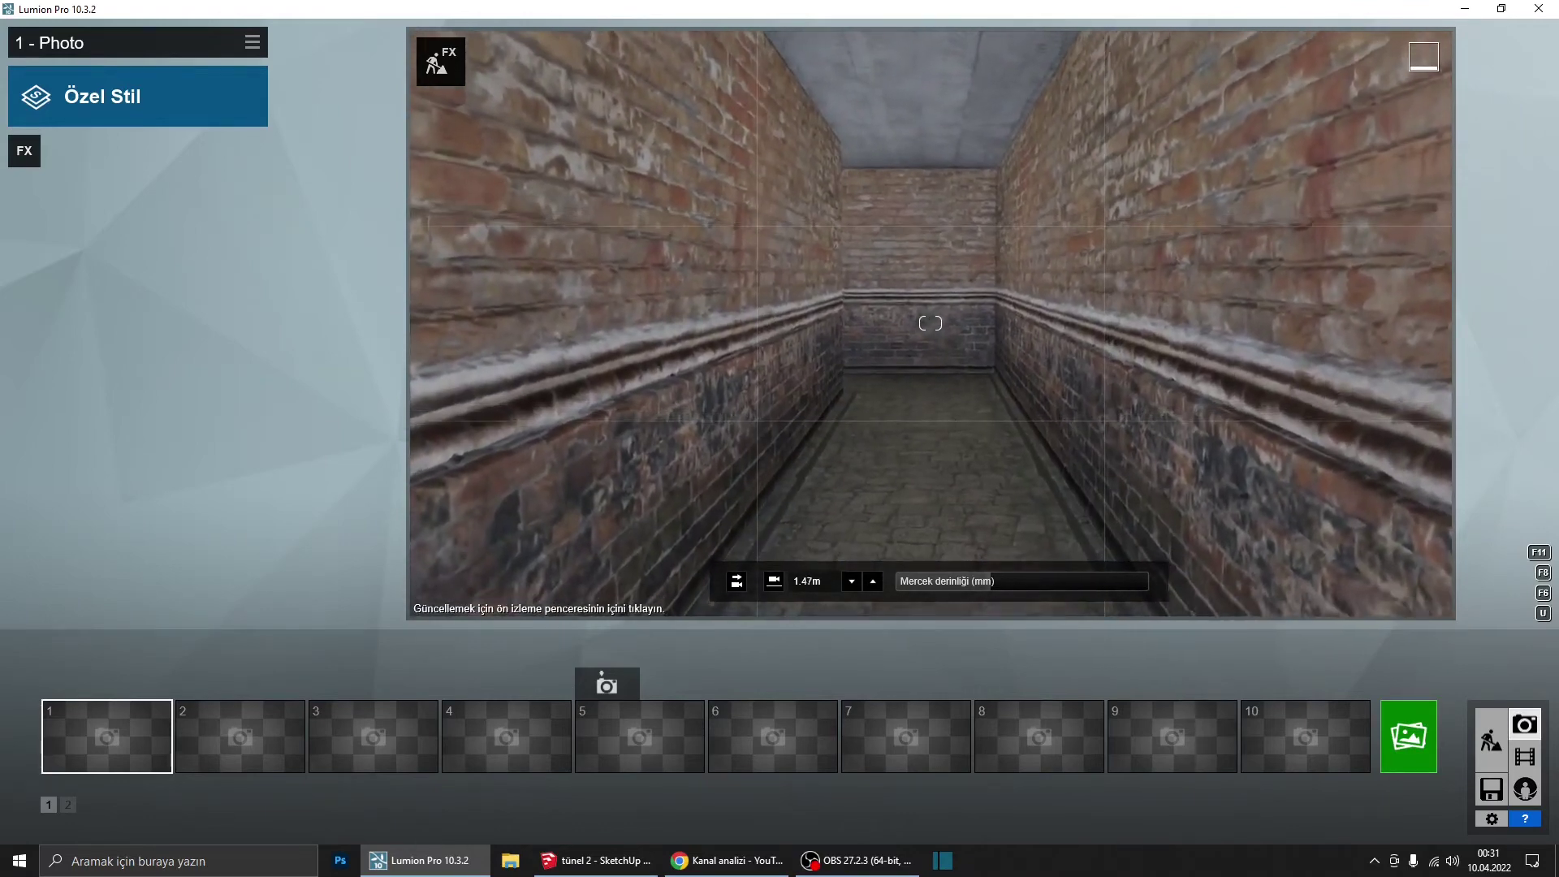
pyautogui.moveTo(931, 323); pyautogui.dragTo(931, 308, button='right')
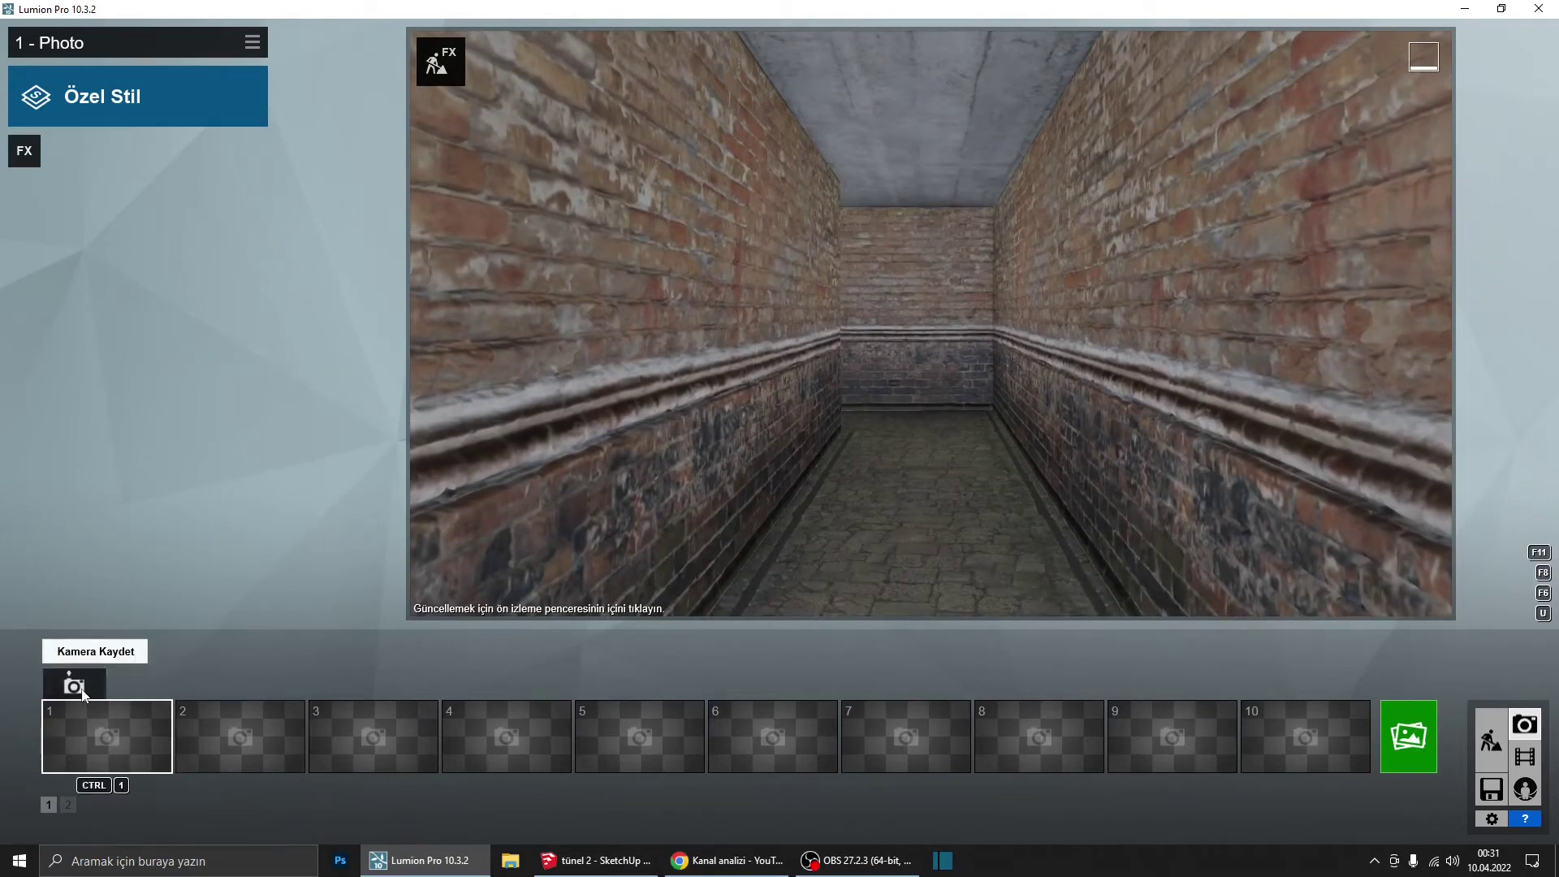
pyautogui.click(74, 684)
pyautogui.click(987, 369)
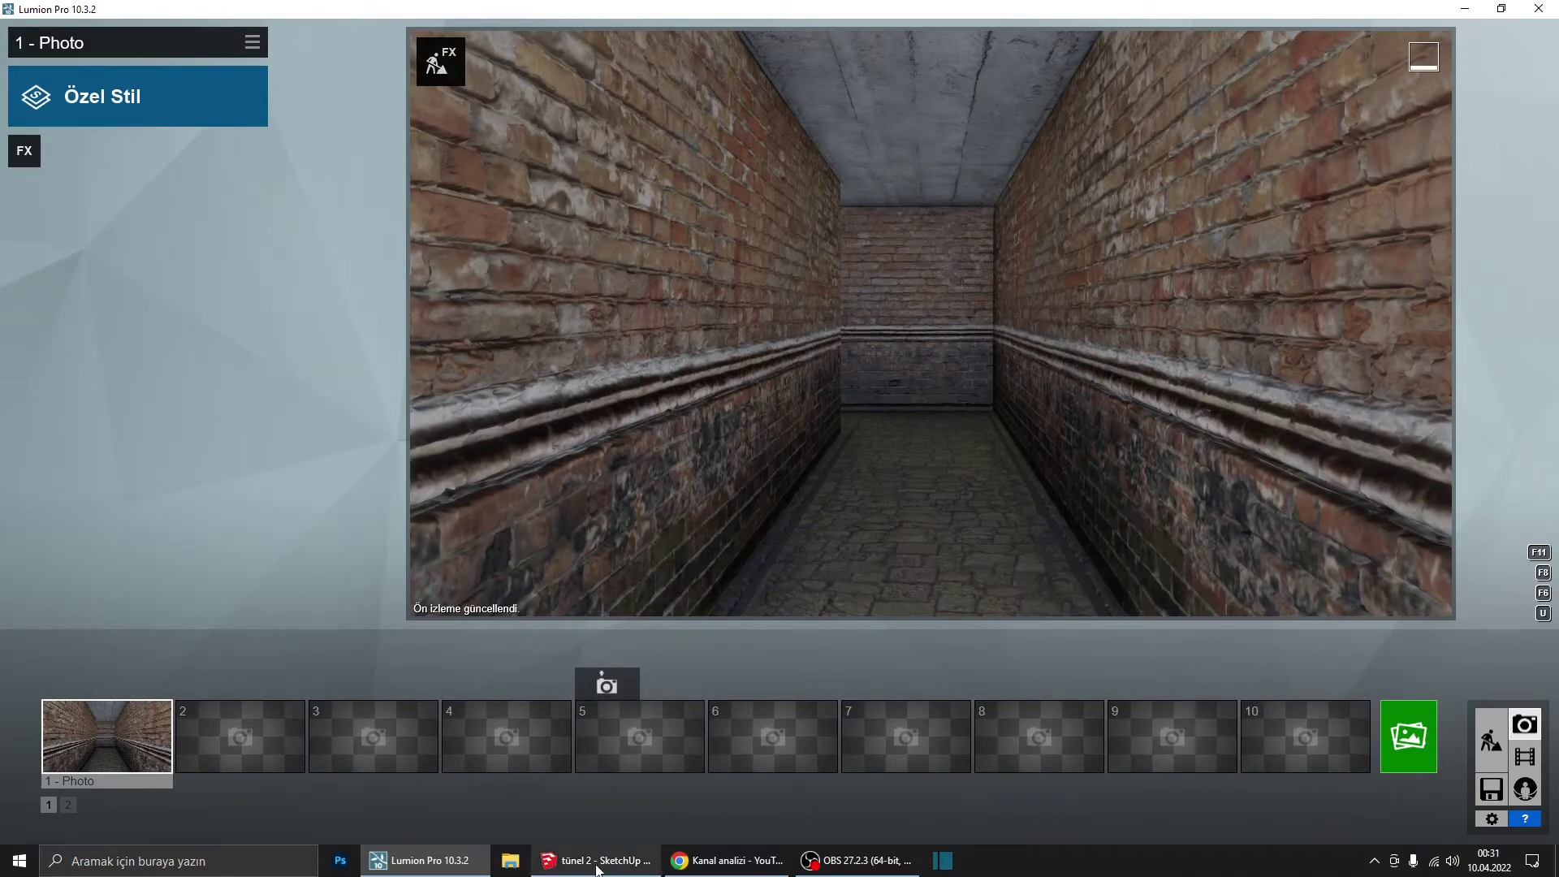
pyautogui.moveTo(598, 860)
pyautogui.click(591, 795)
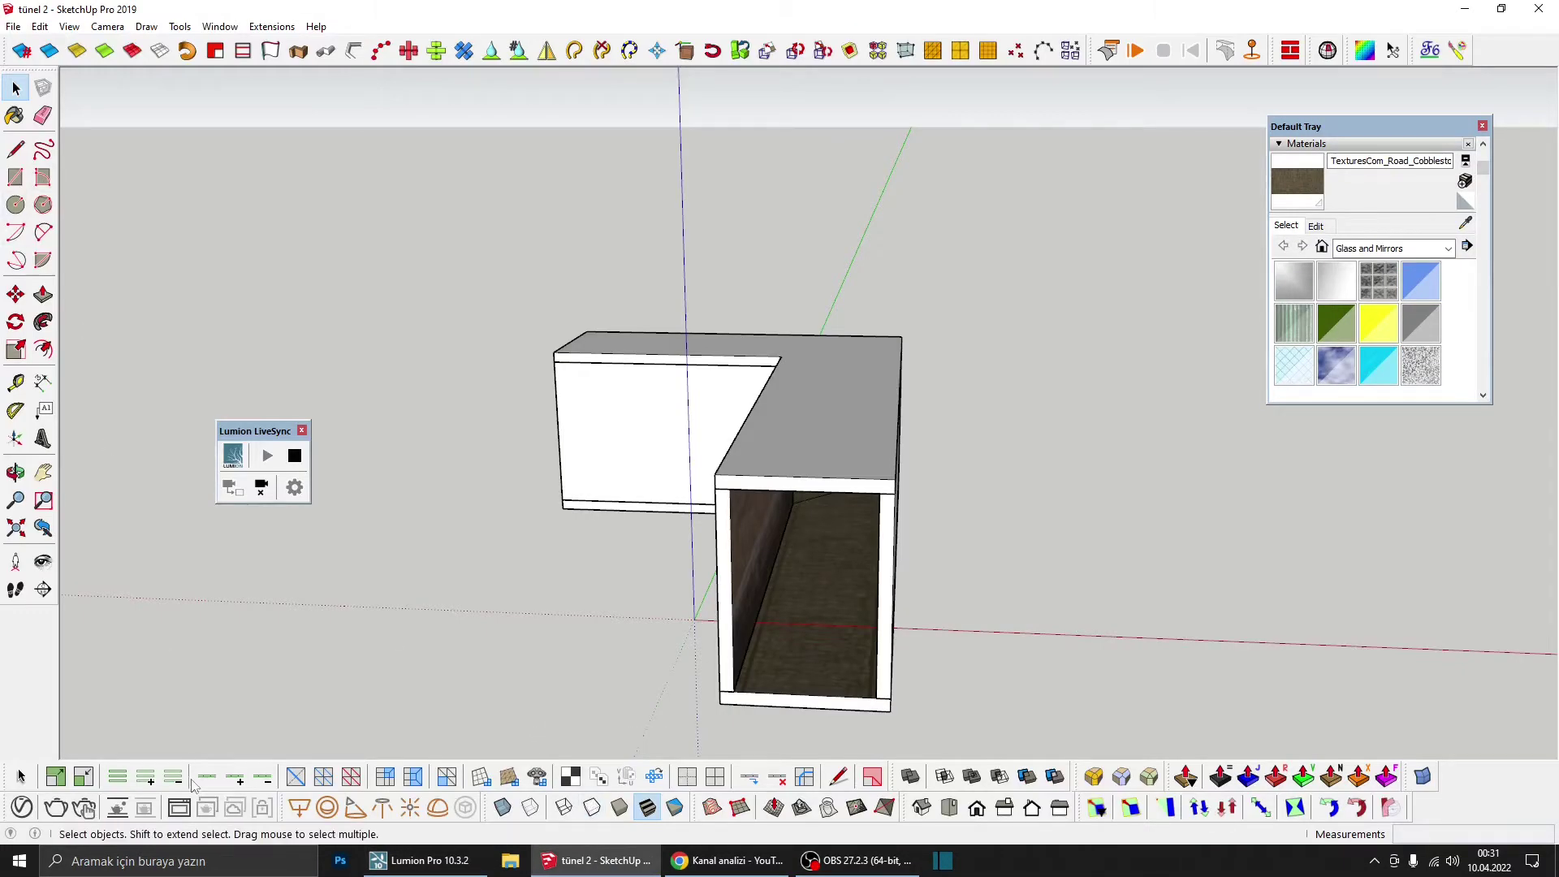
# Step: Import the CB3396 lamp model from Downloads and place it beside the person figure
pyautogui.click(509, 861)
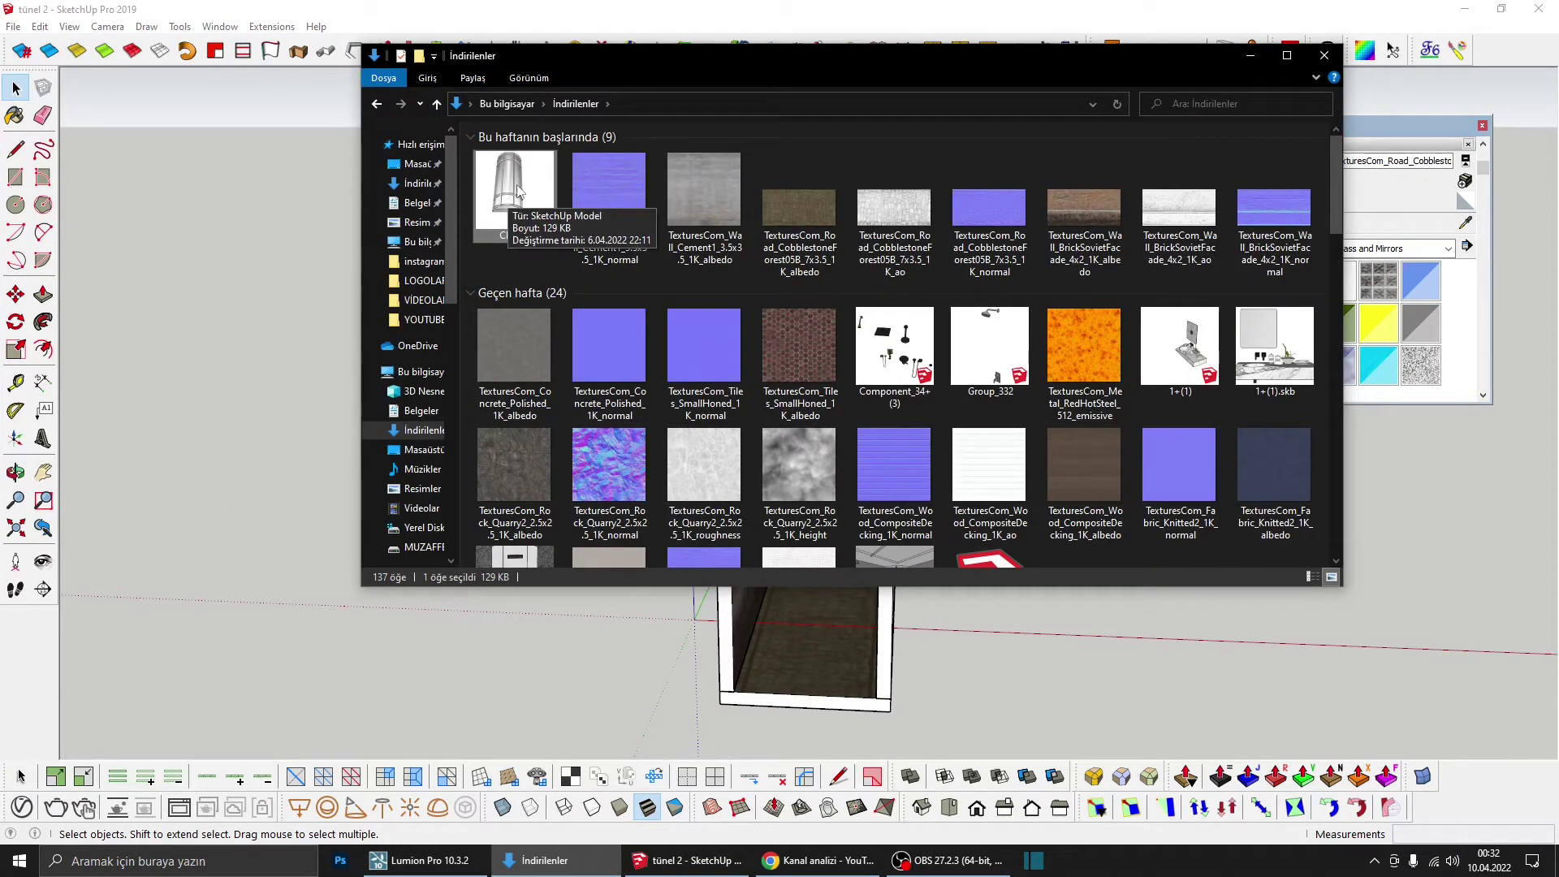
pyautogui.moveTo(518, 190); pyautogui.dragTo(1053, 670)
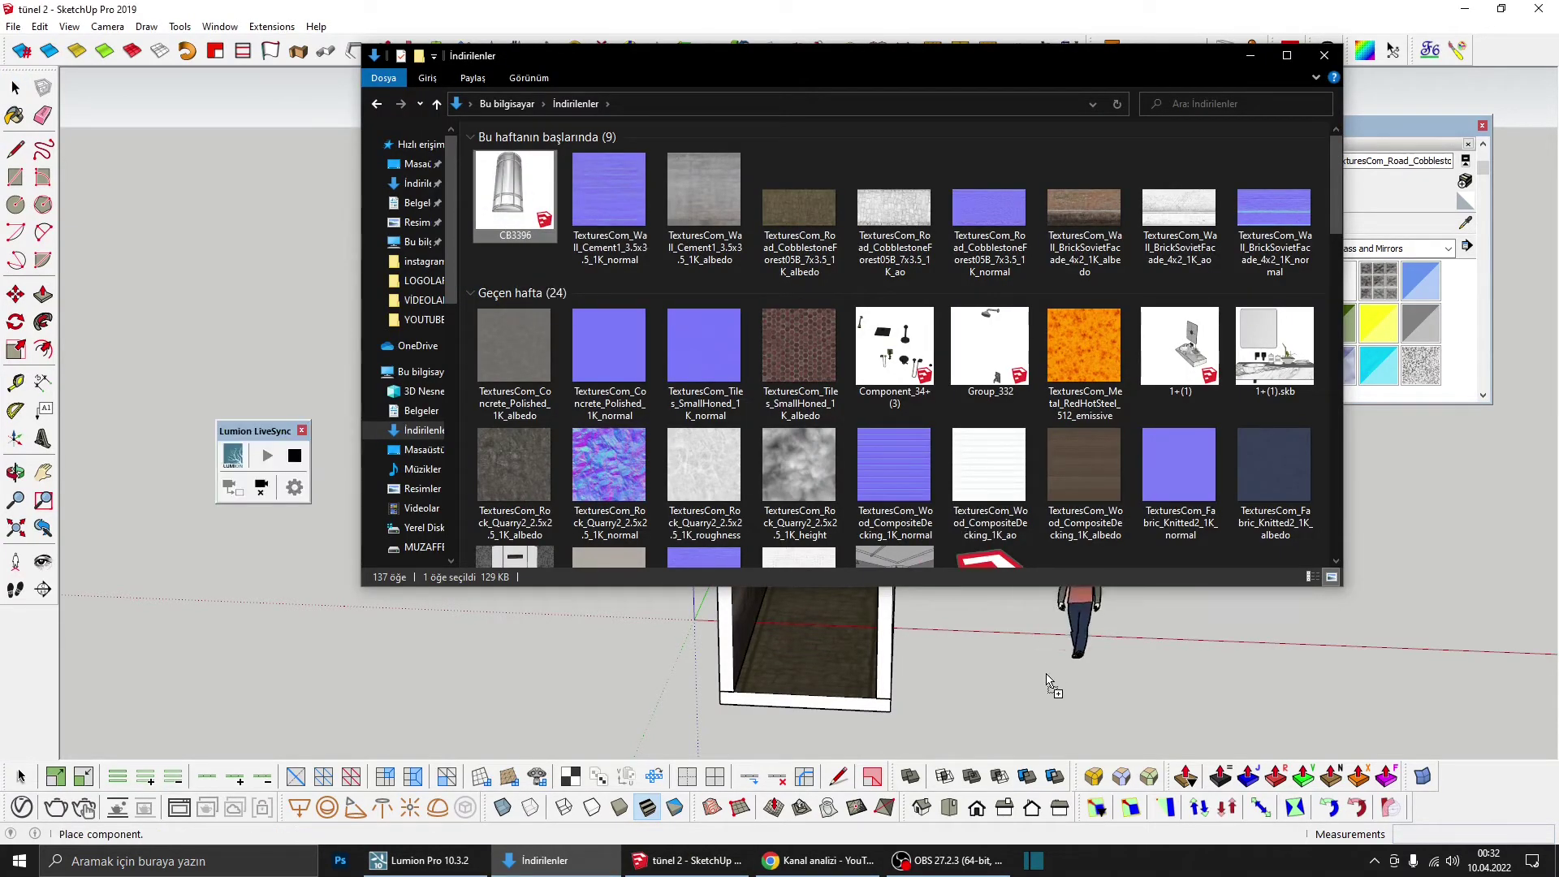
pyautogui.click(1053, 686)
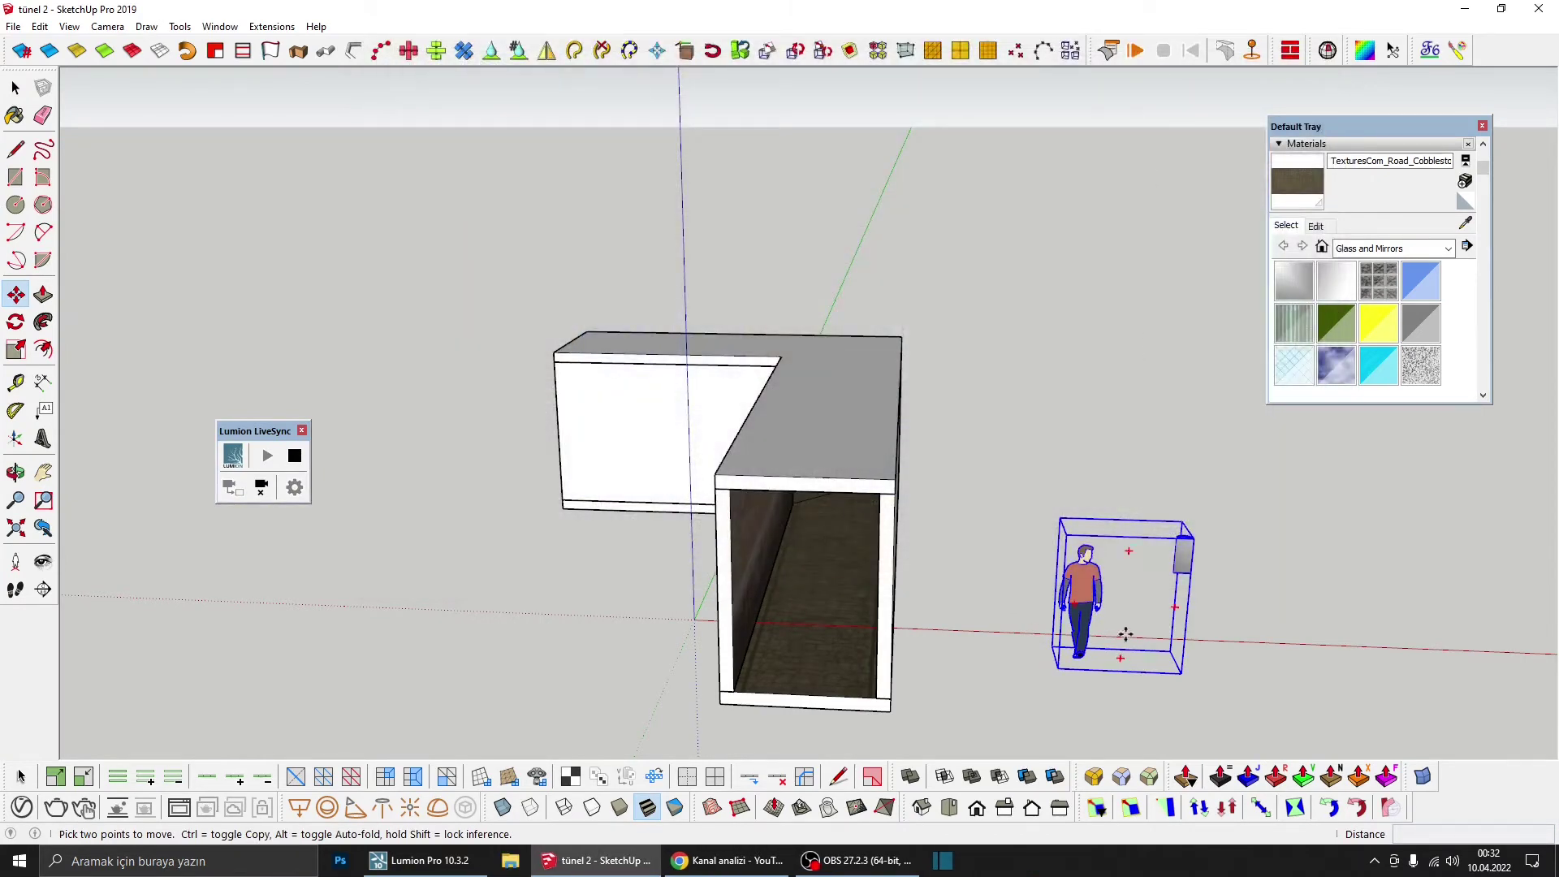
pyautogui.press('space')
pyautogui.doubleClick(1090, 597)
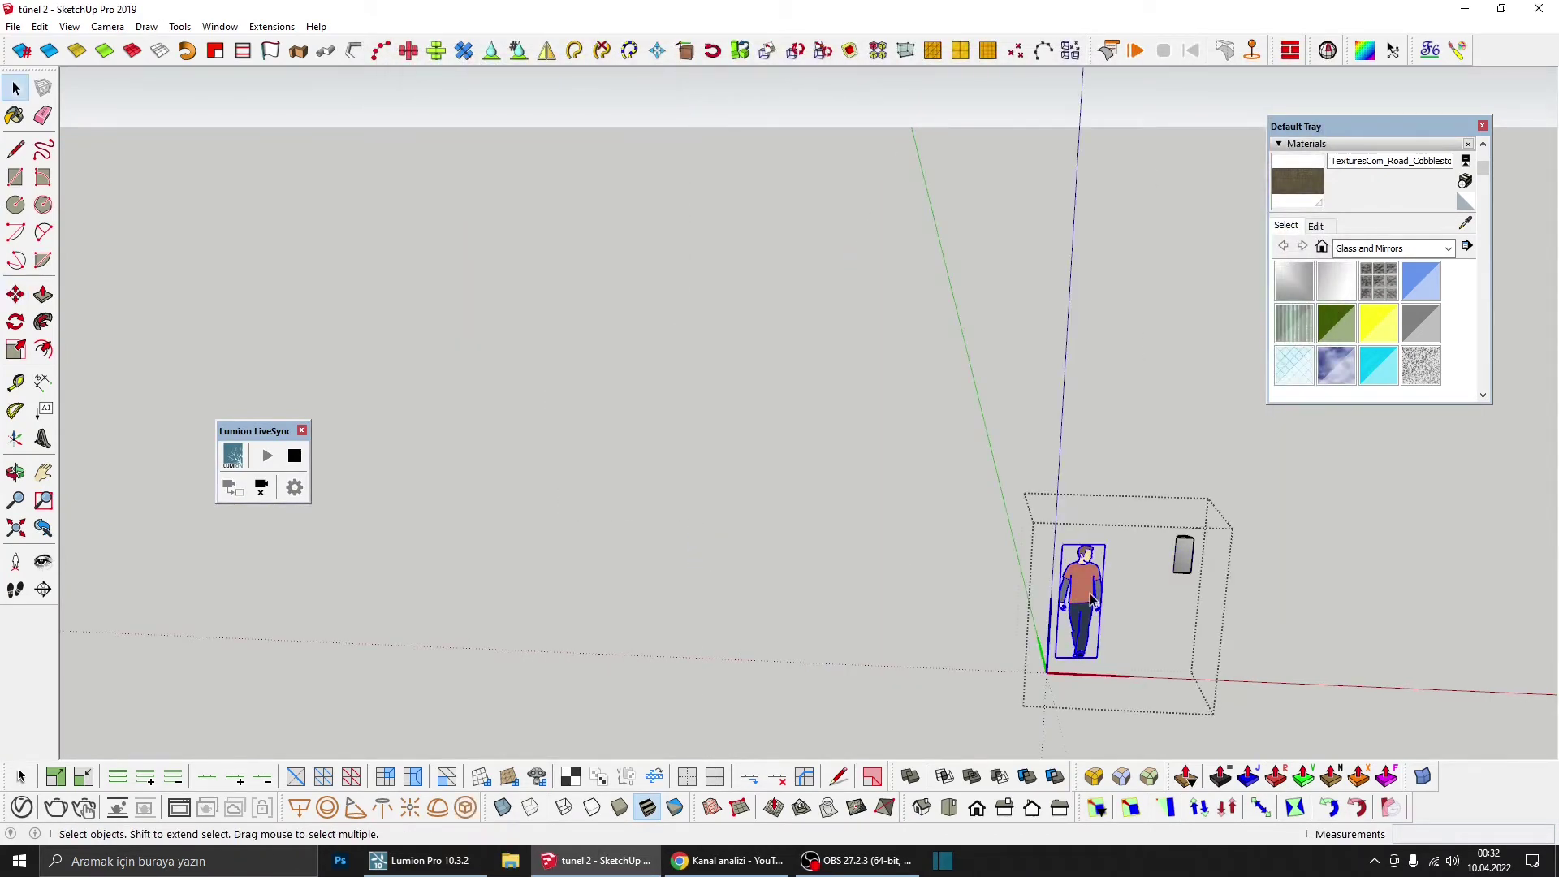
pyautogui.click(1153, 568)
# Step: Tip the lamp onto its side with a 90° rotation
pyautogui.scroll(2, 1183, 560)
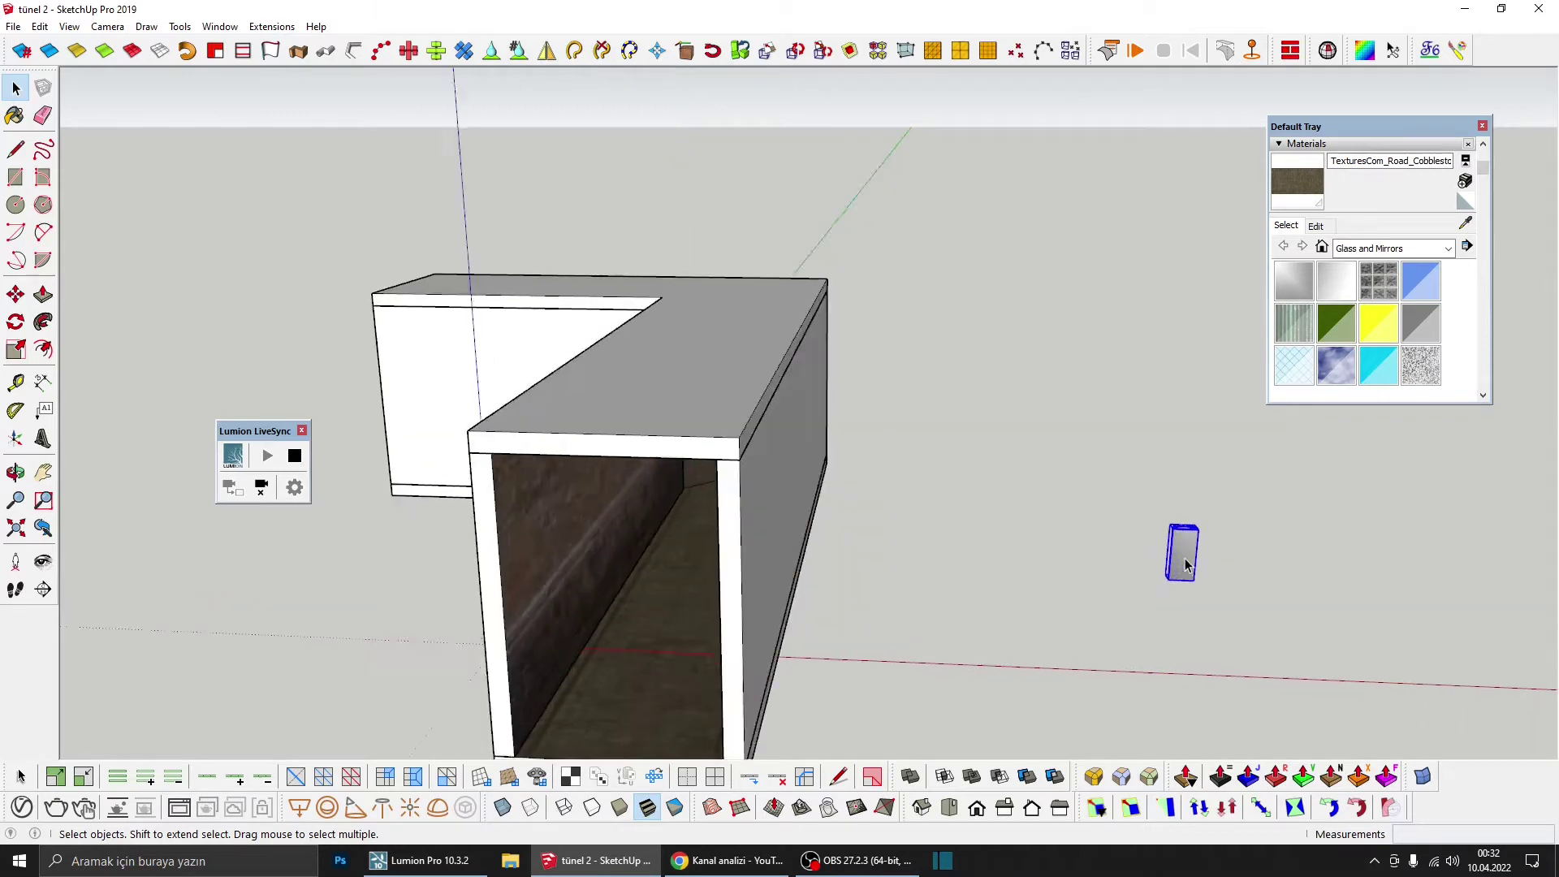
pyautogui.scroll(2, 1184, 560)
pyautogui.press('m')
pyautogui.scroll(3, 1187, 568)
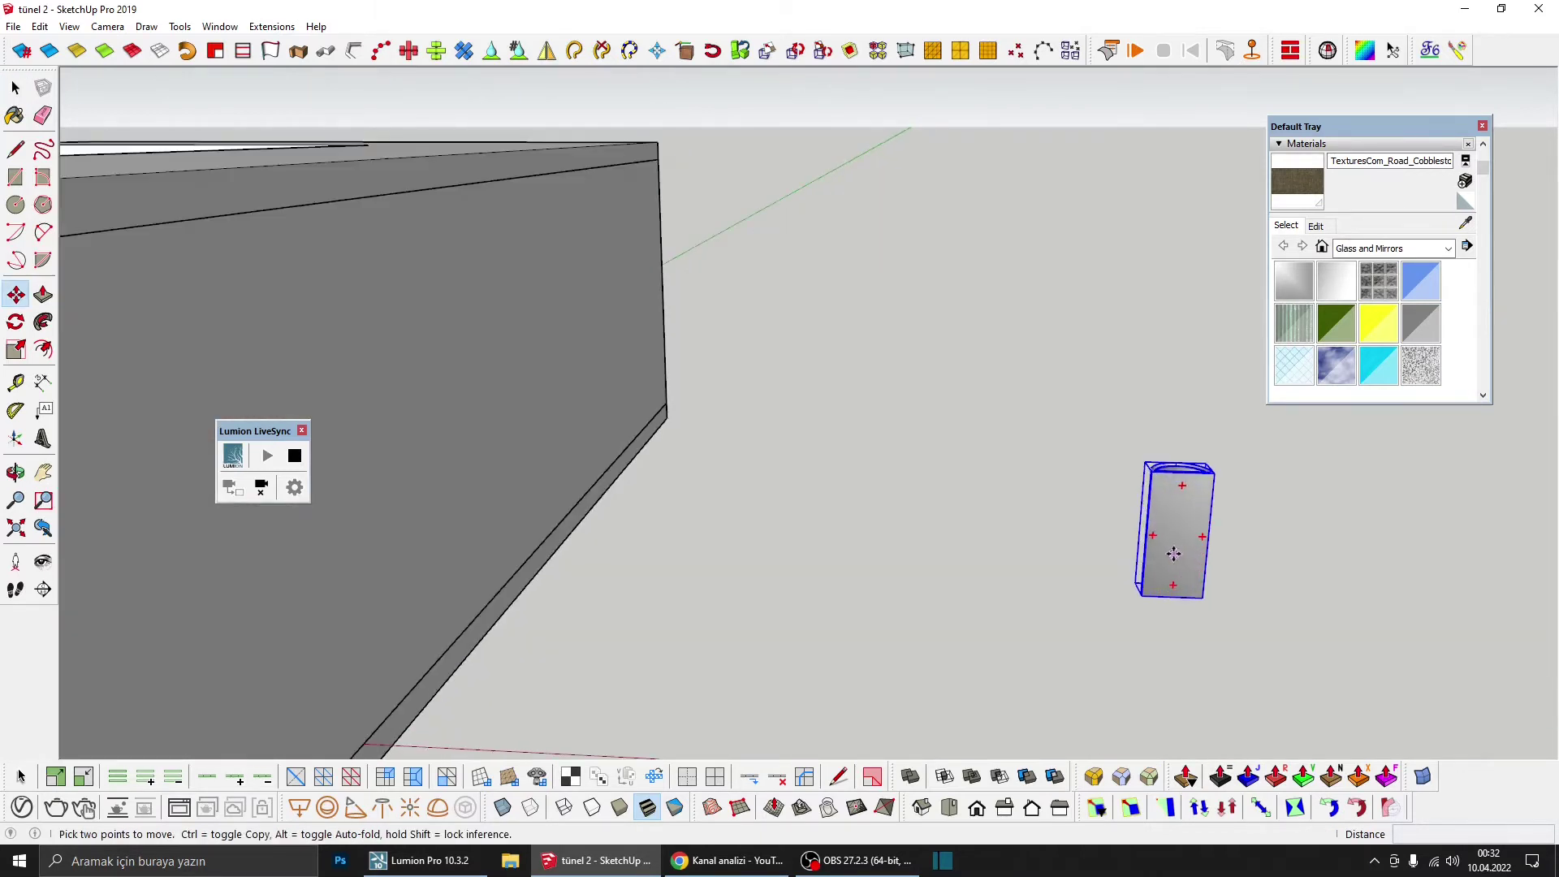
pyautogui.moveTo(1174, 553)
pyautogui.mouseDown(button='middle')
pyautogui.moveTo(1291, 612)
pyautogui.moveTo(1082, 459)
pyautogui.mouseUp(button='middle')
pyautogui.scroll(2, 1171, 454)
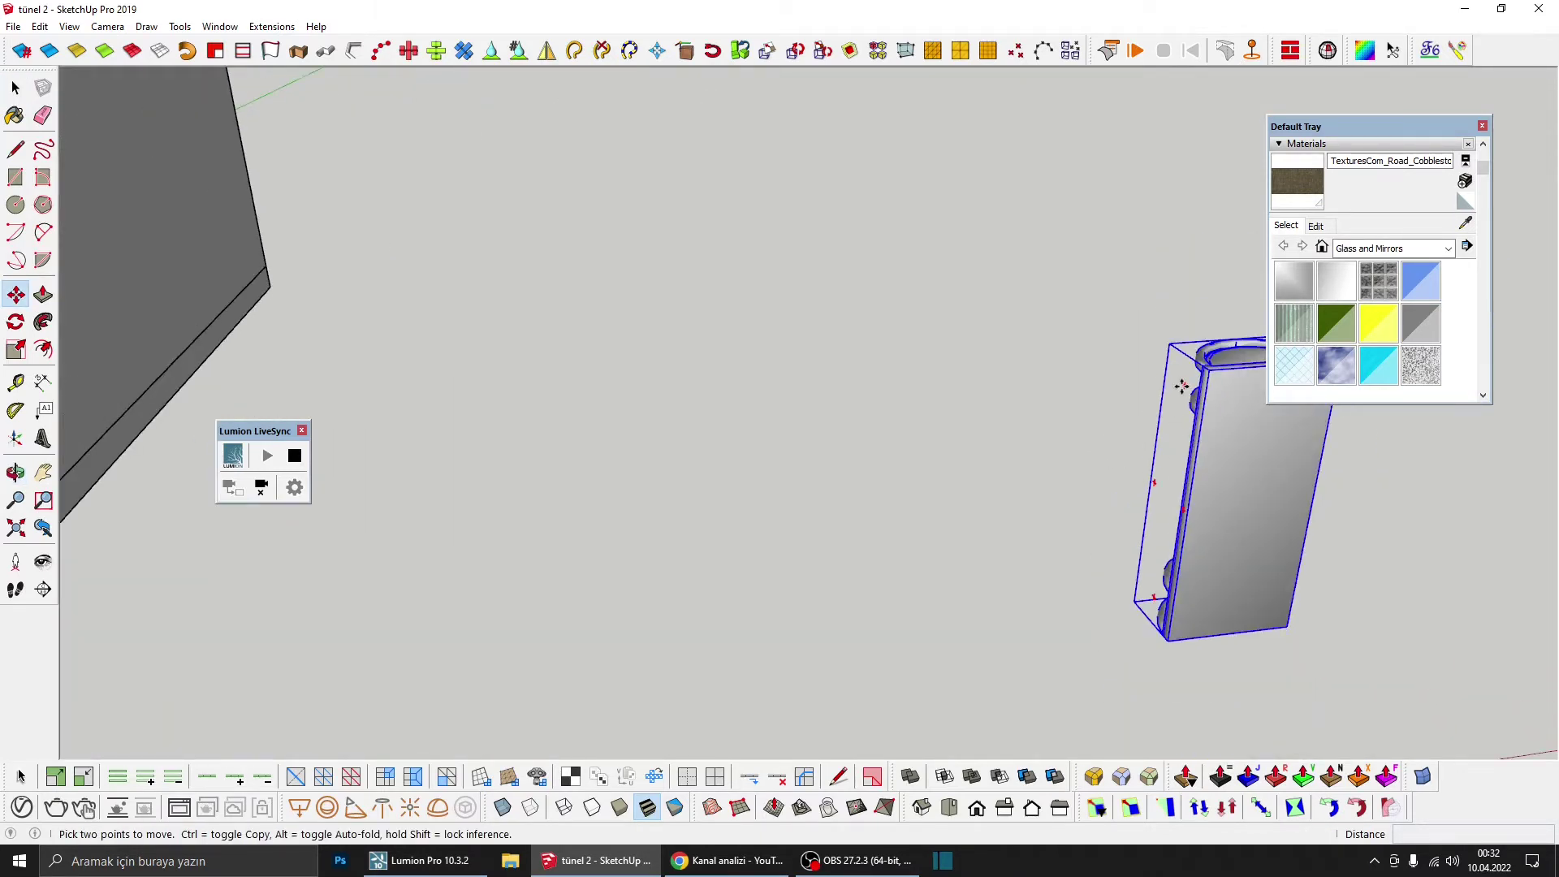
pyautogui.click(1153, 483)
pyautogui.click(1195, 485)
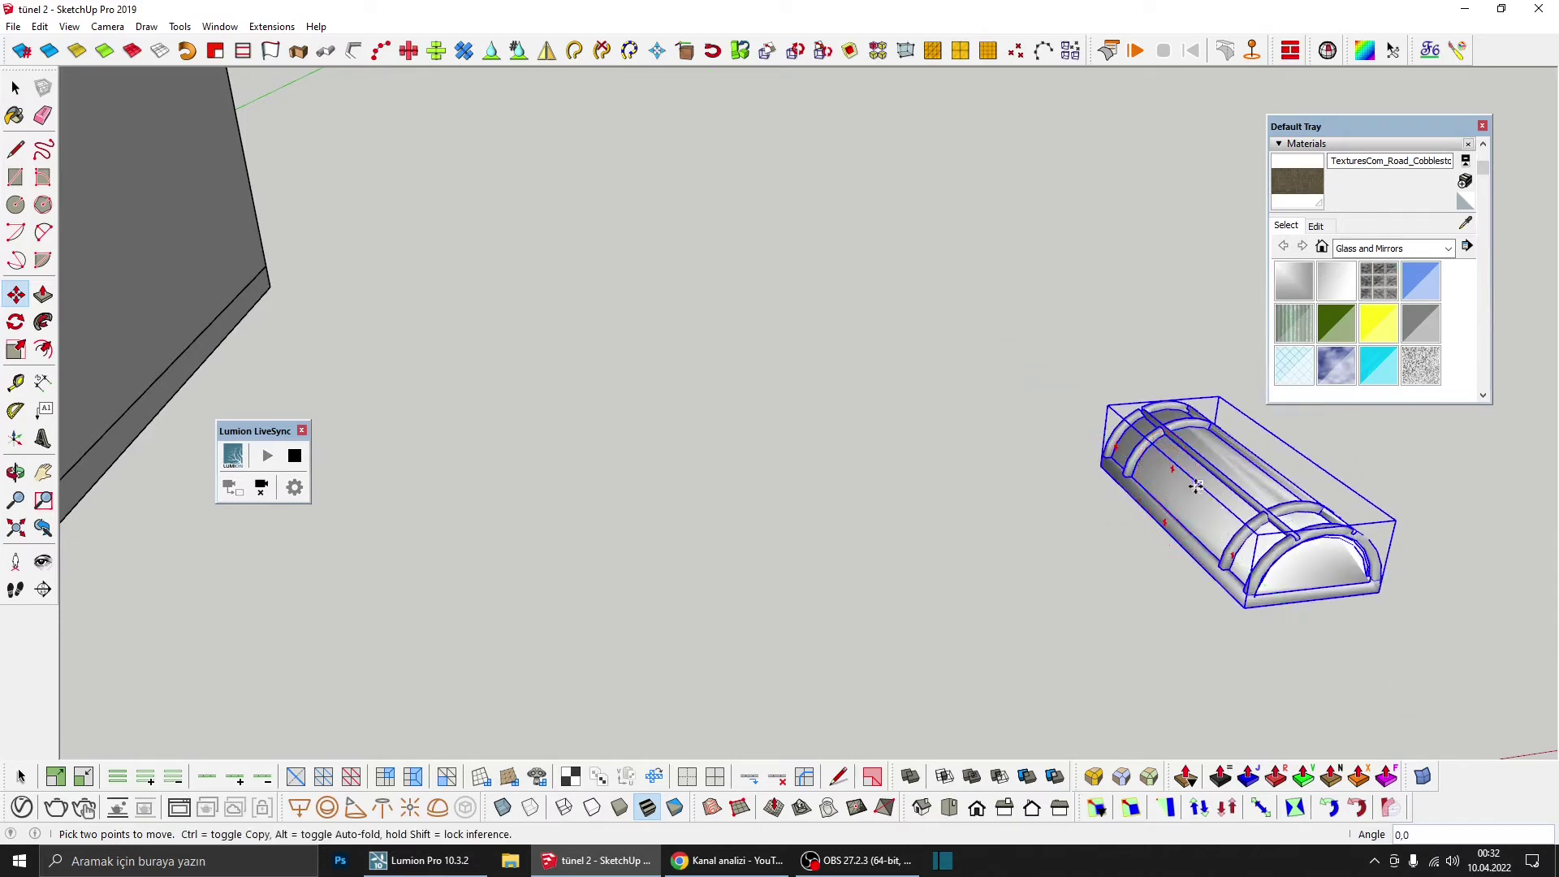
pyautogui.moveTo(1196, 486); pyautogui.dragTo(1314, 569, button='middle')
pyautogui.click(1334, 535)
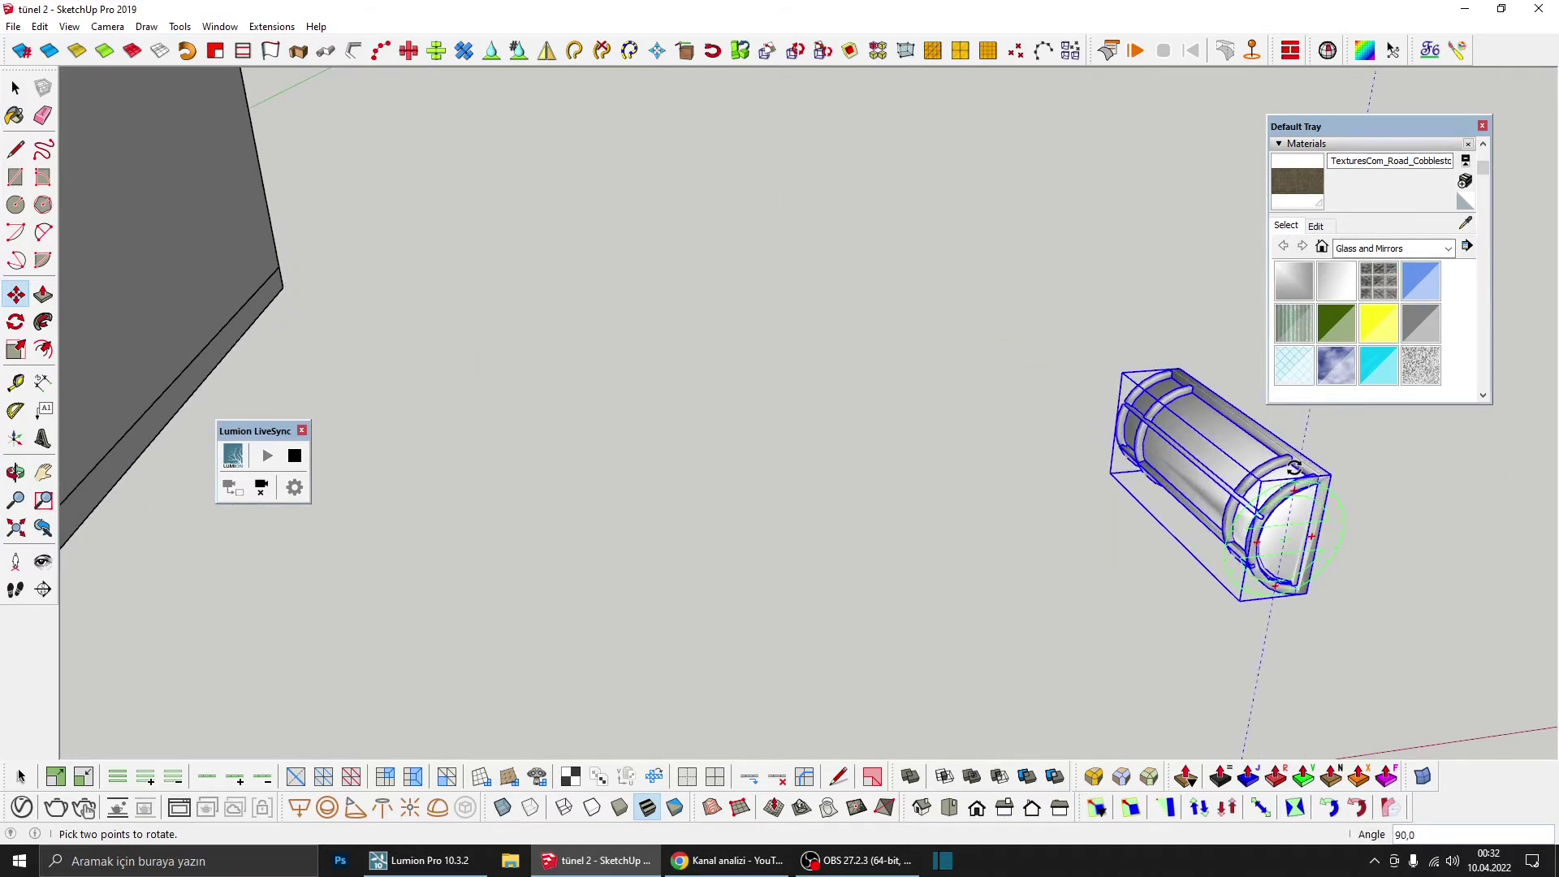
pyautogui.click(1295, 468)
# Step: Mount the lamp high on the tunnel's right brick wall
pyautogui.moveTo(971, 665); pyautogui.dragTo(930, 687, button='middle')
pyautogui.click(1314, 494)
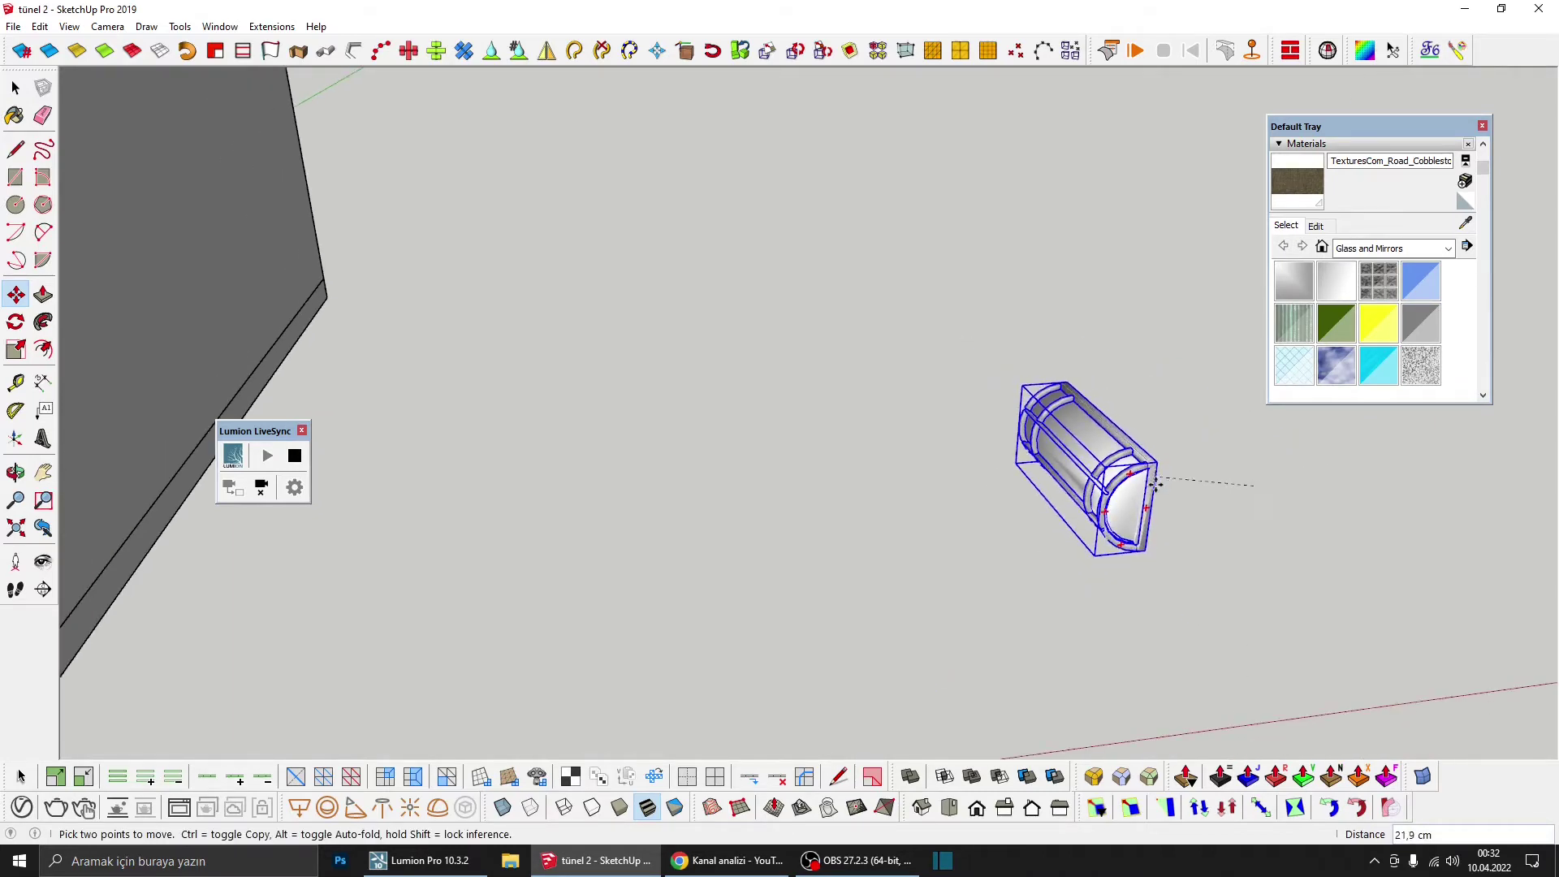
pyautogui.moveTo(1047, 454)
pyautogui.mouseDown(button='middle')
pyautogui.moveTo(987, 272)
pyautogui.moveTo(1257, 251)
pyautogui.mouseUp(button='middle')
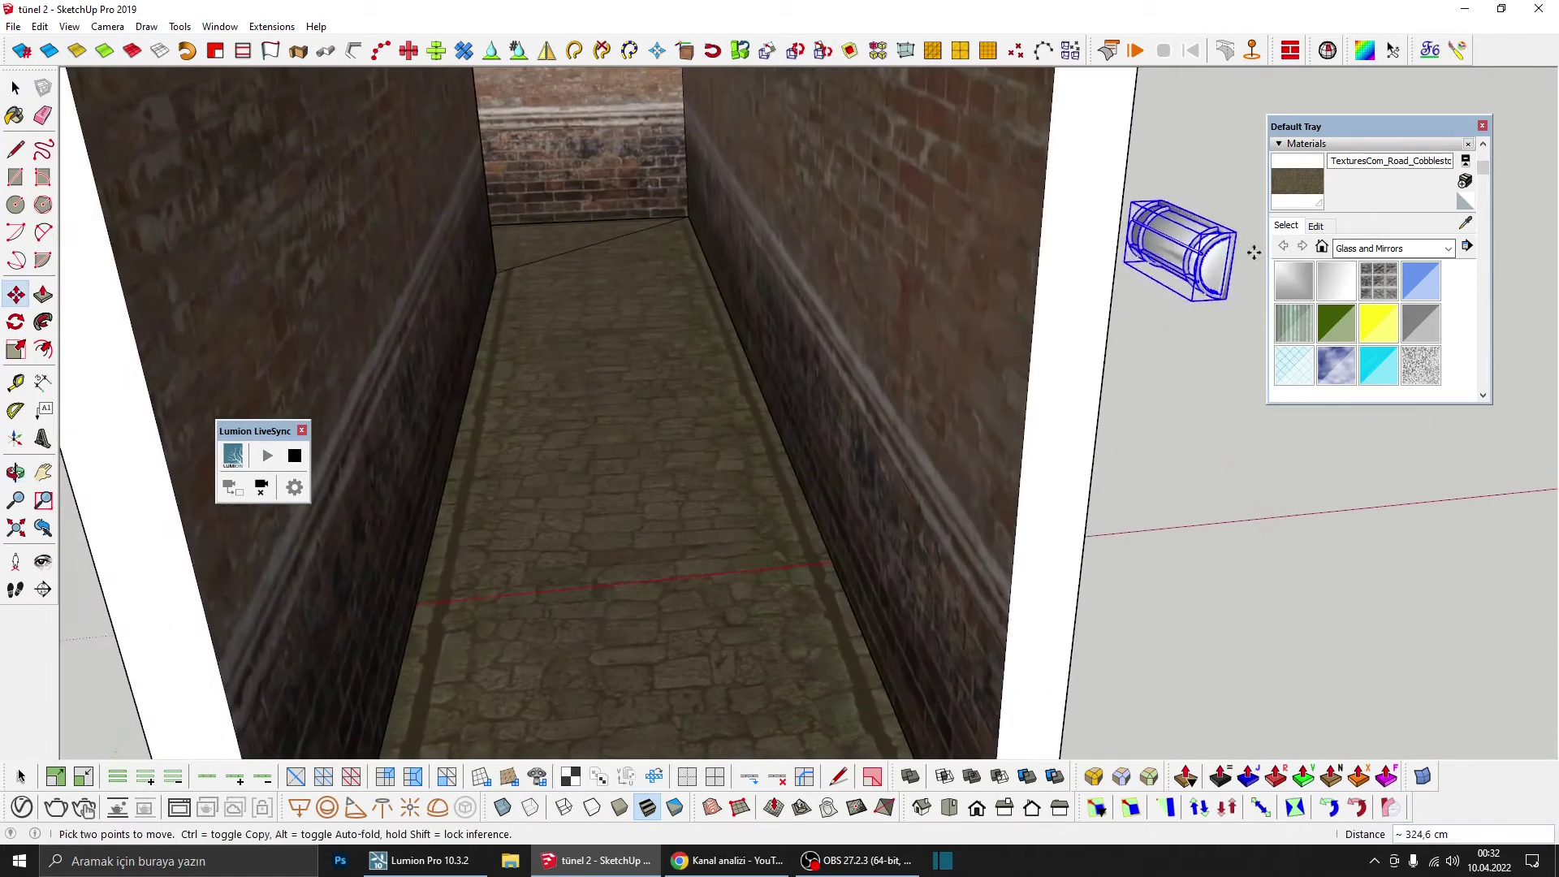
pyautogui.click(852, 157)
pyautogui.keyDown('shift'); pyautogui.moveTo(852, 156); pyautogui.dragTo(963, 301, button='middle'); pyautogui.keyUp('shift')
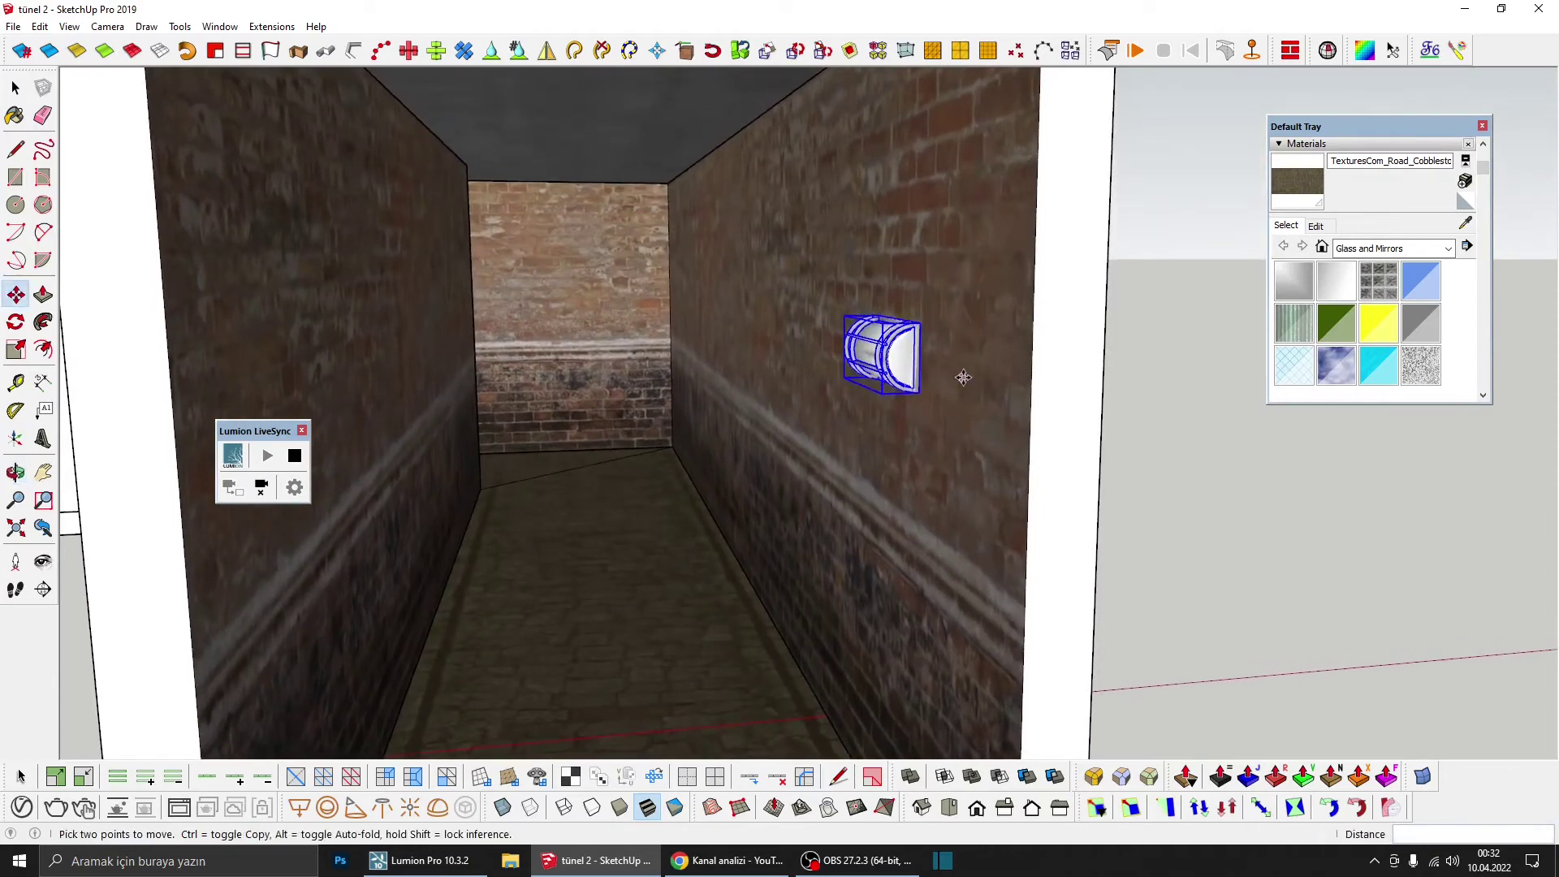
pyautogui.moveTo(967, 177); pyautogui.dragTo(962, 249, button='middle')
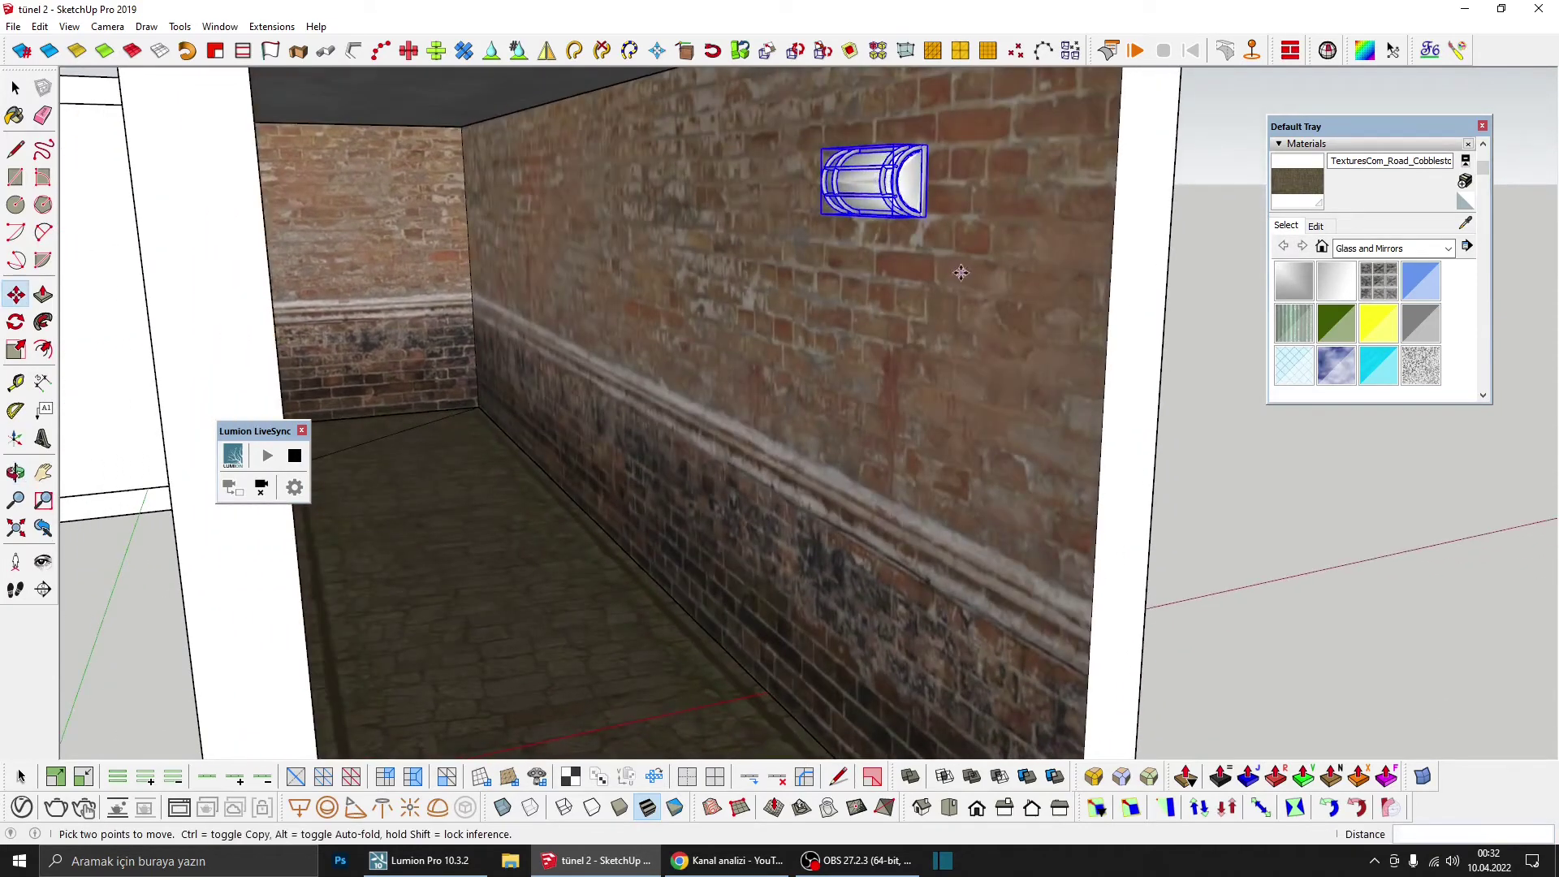
# Step: Copy the lamp further back along the right wall
pyautogui.press('ctrl')
pyautogui.click(982, 334)
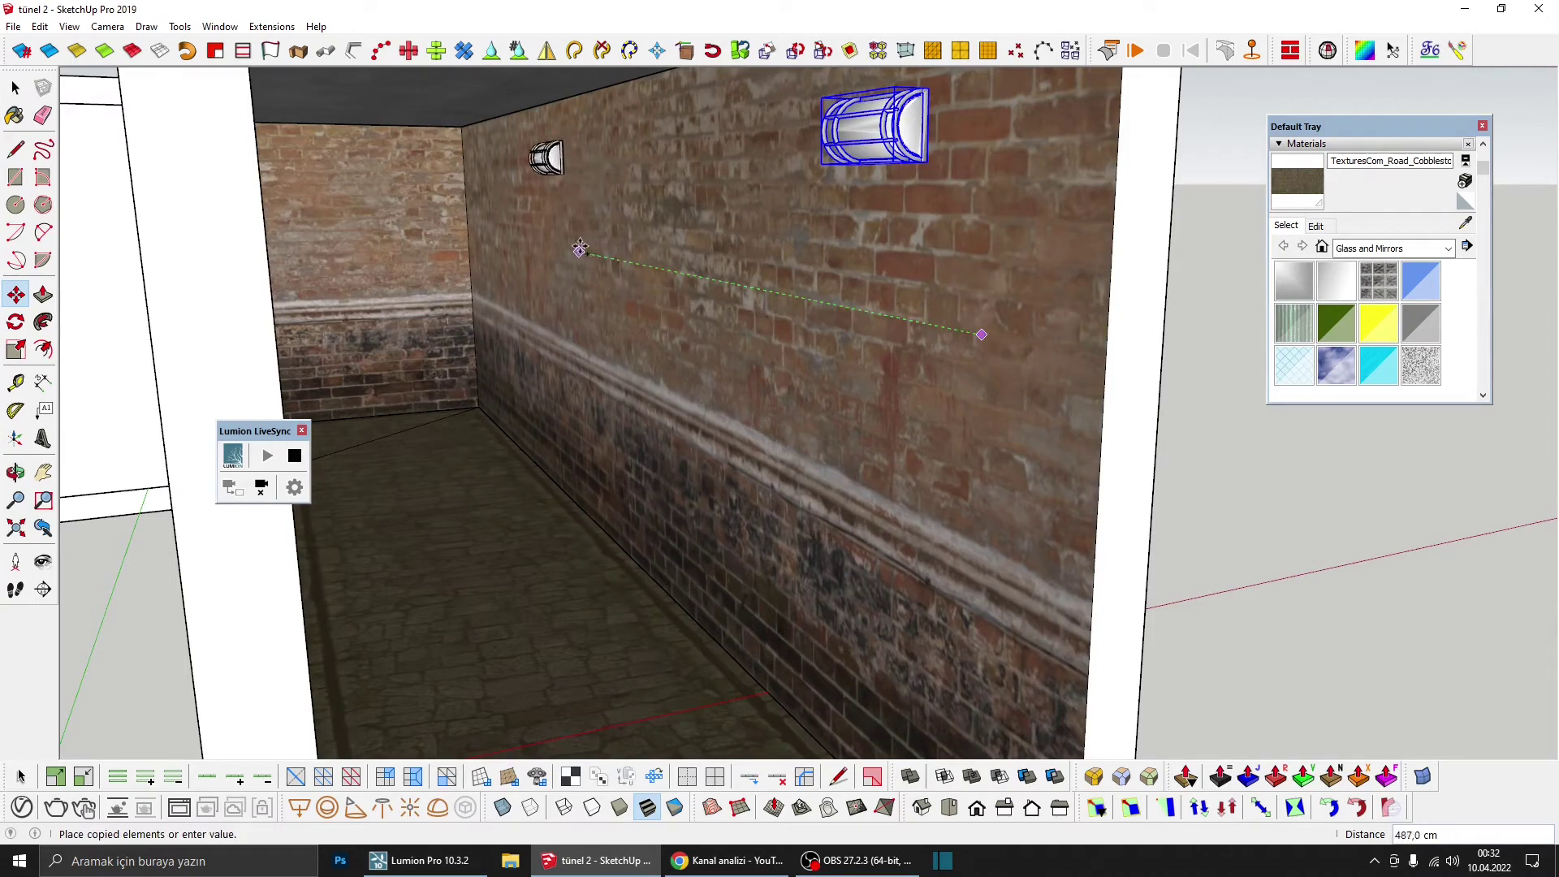
pyautogui.click(550, 241)
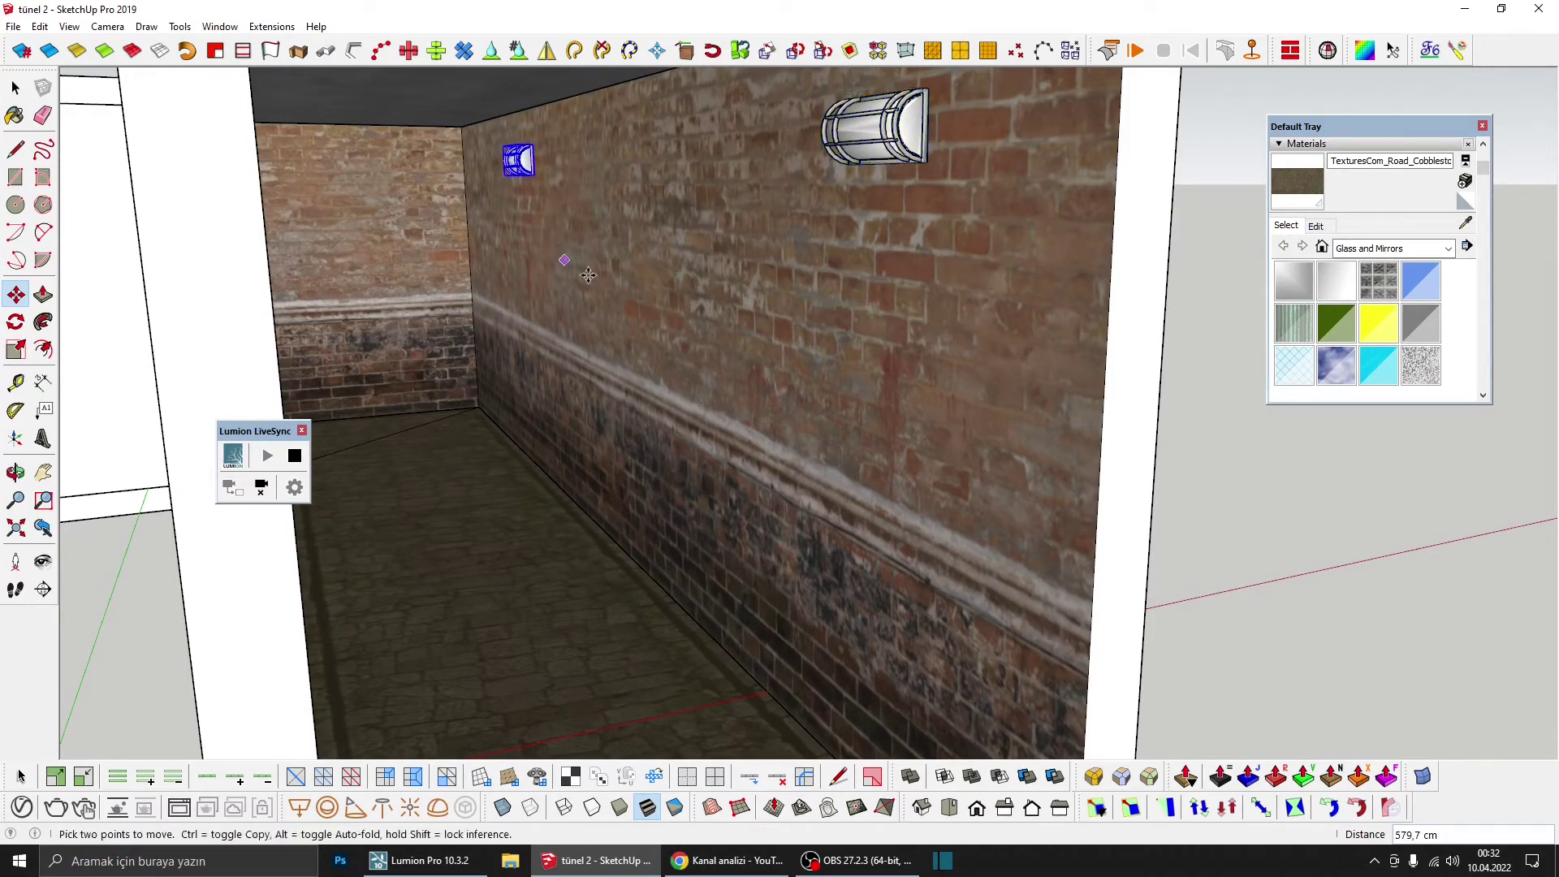
pyautogui.scroll(-3, 568, 268)
pyautogui.scroll(-2, 576, 284)
pyautogui.scroll(-2, 579, 294)
# Step: Mirror both right-wall lamps onto the opposite left wall
pyautogui.press('space')
pyautogui.moveTo(578, 294)
pyautogui.mouseDown(button='middle')
pyautogui.moveTo(560, 237)
pyautogui.moveTo(425, 349)
pyautogui.mouseUp(button='middle')
pyautogui.scroll(-3, 639, 211)
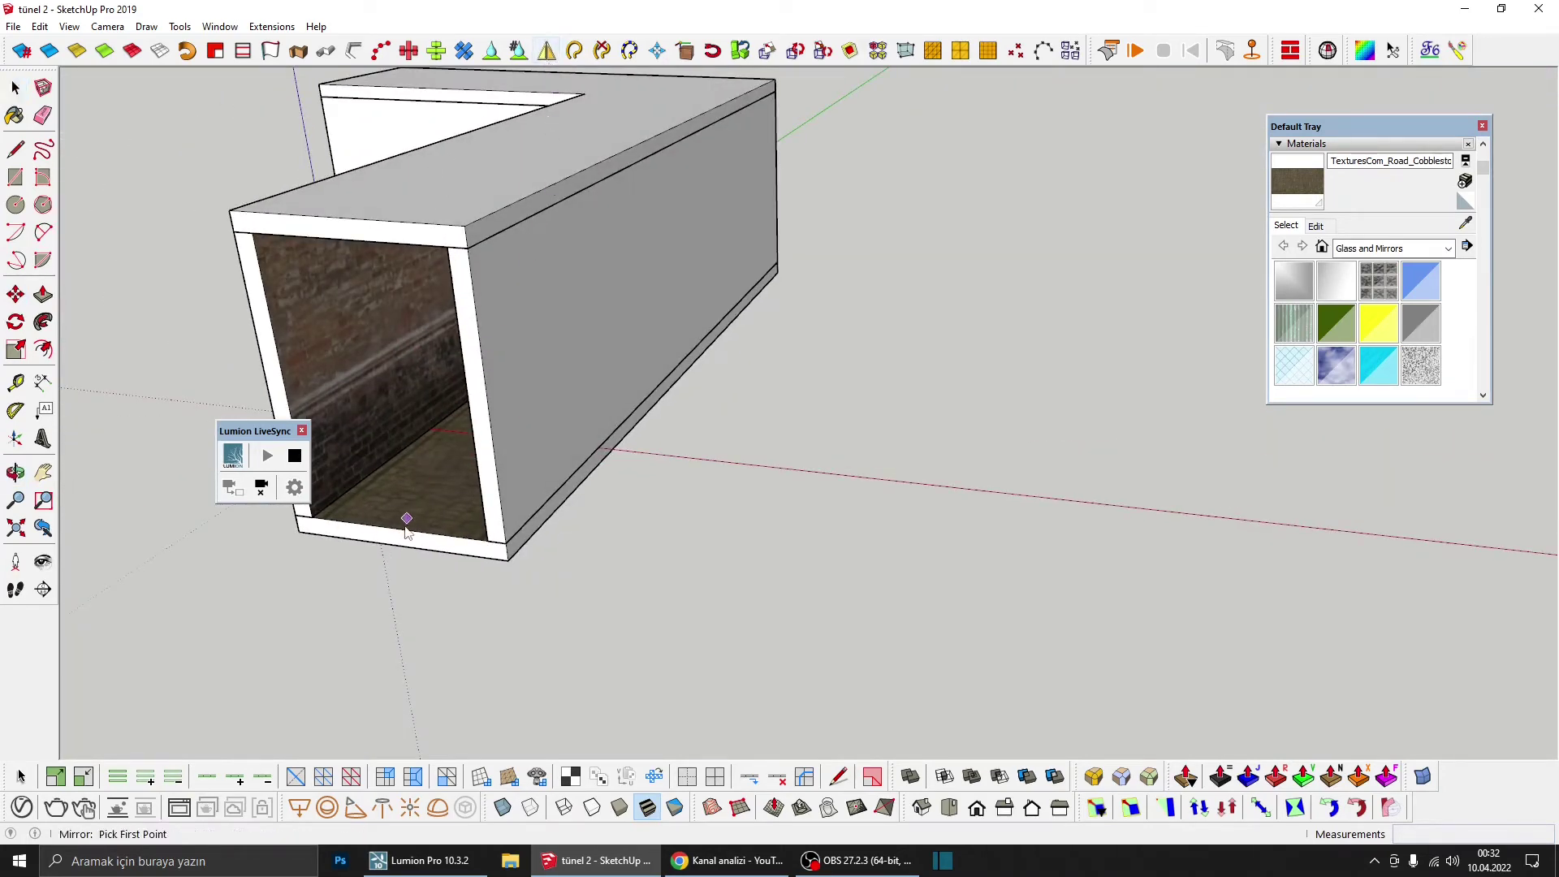
pyautogui.click(316, 598)
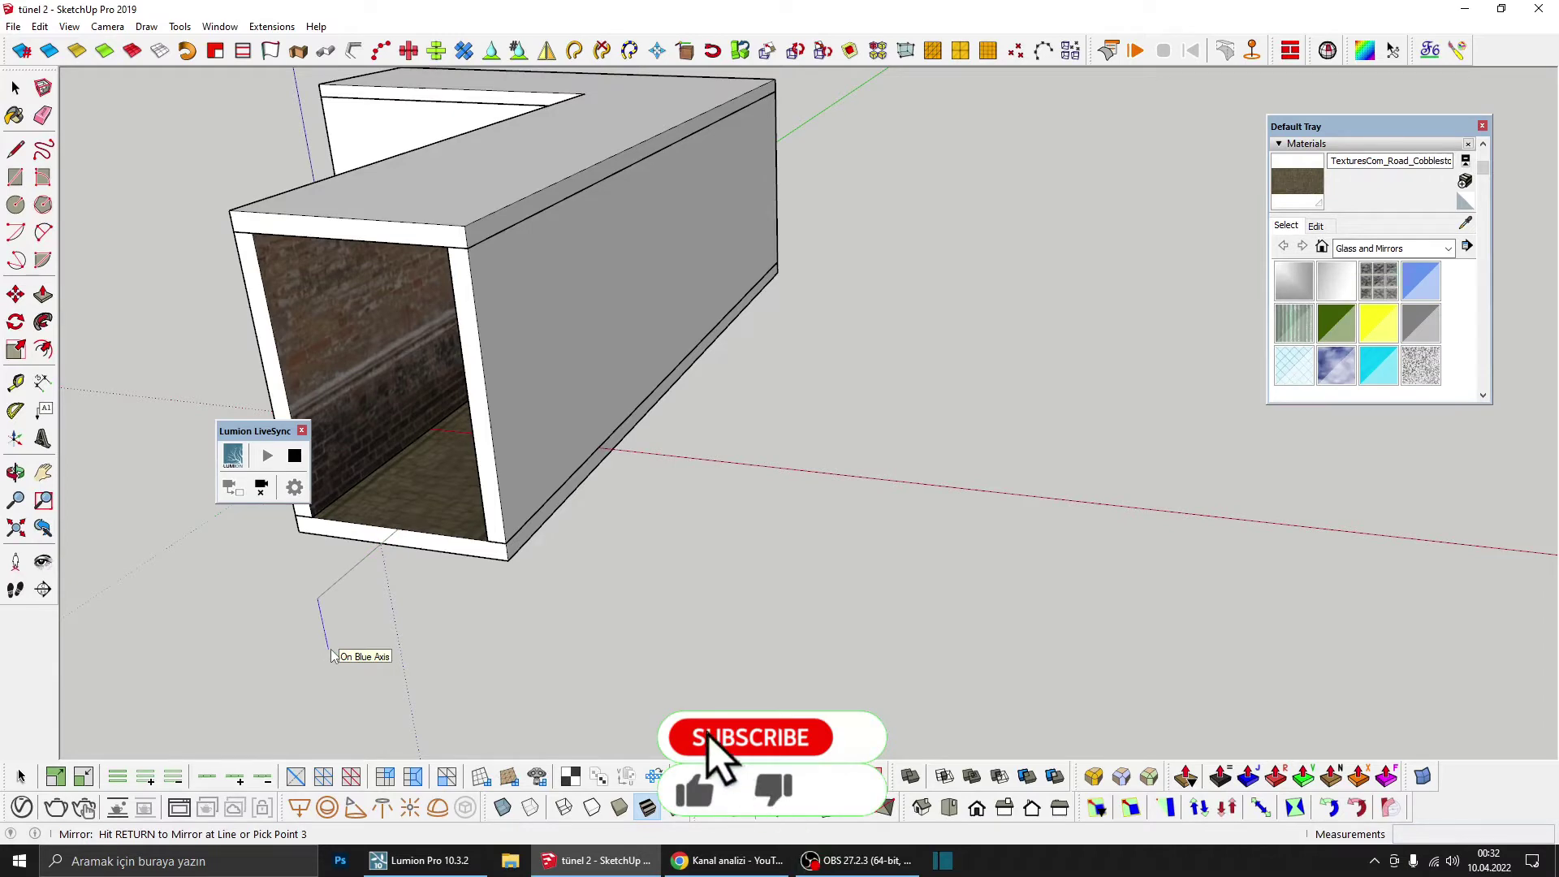
pyautogui.press('space')
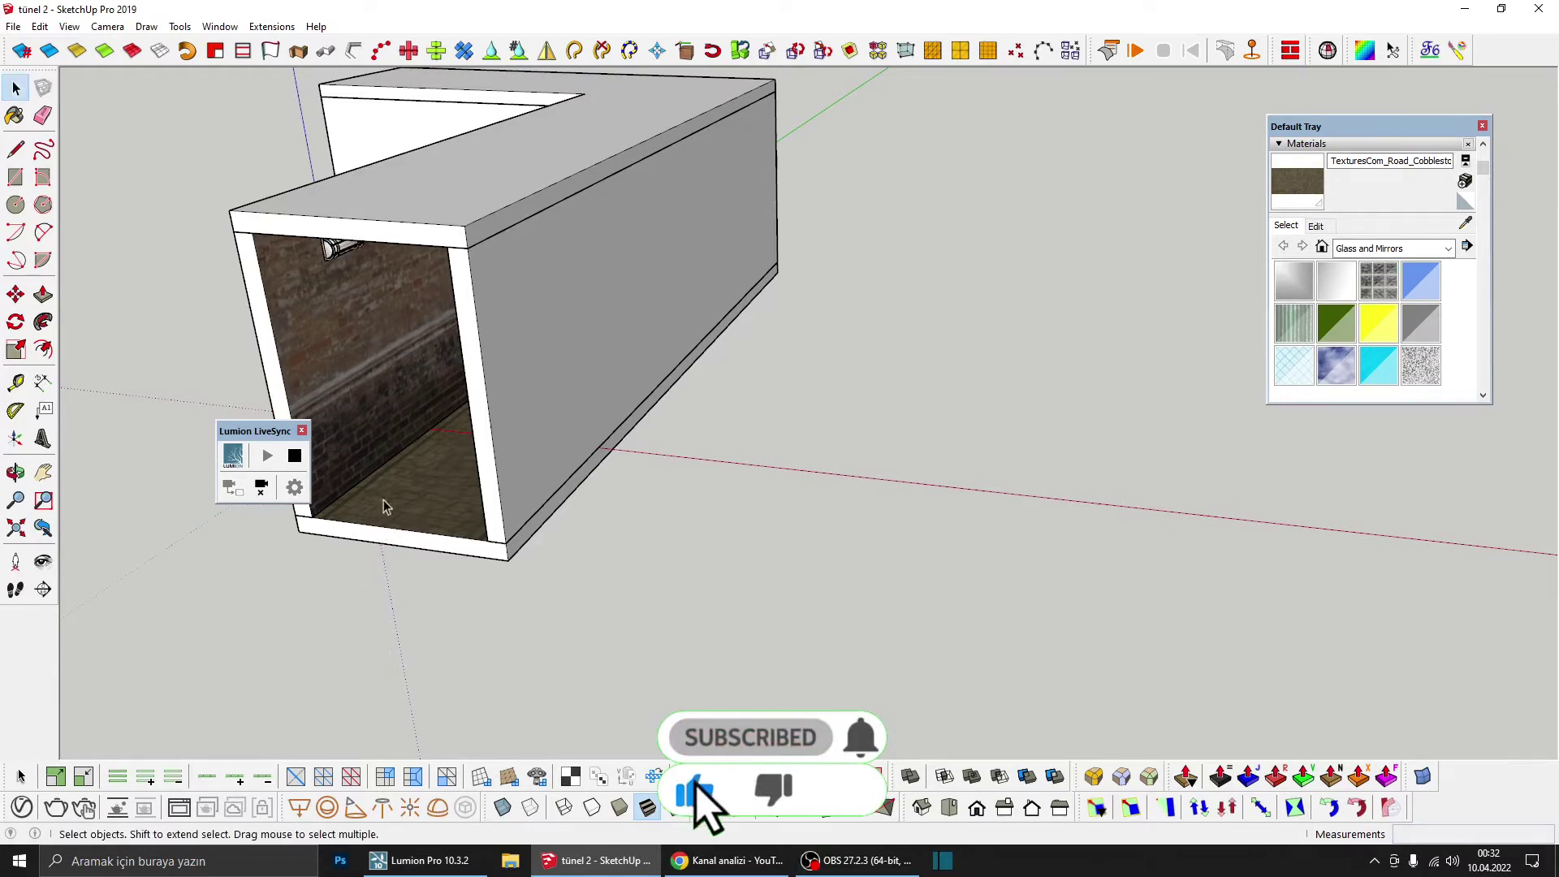
pyautogui.moveTo(331, 654); pyautogui.dragTo(590, 382, button='middle')
pyautogui.scroll(3, 590, 382)
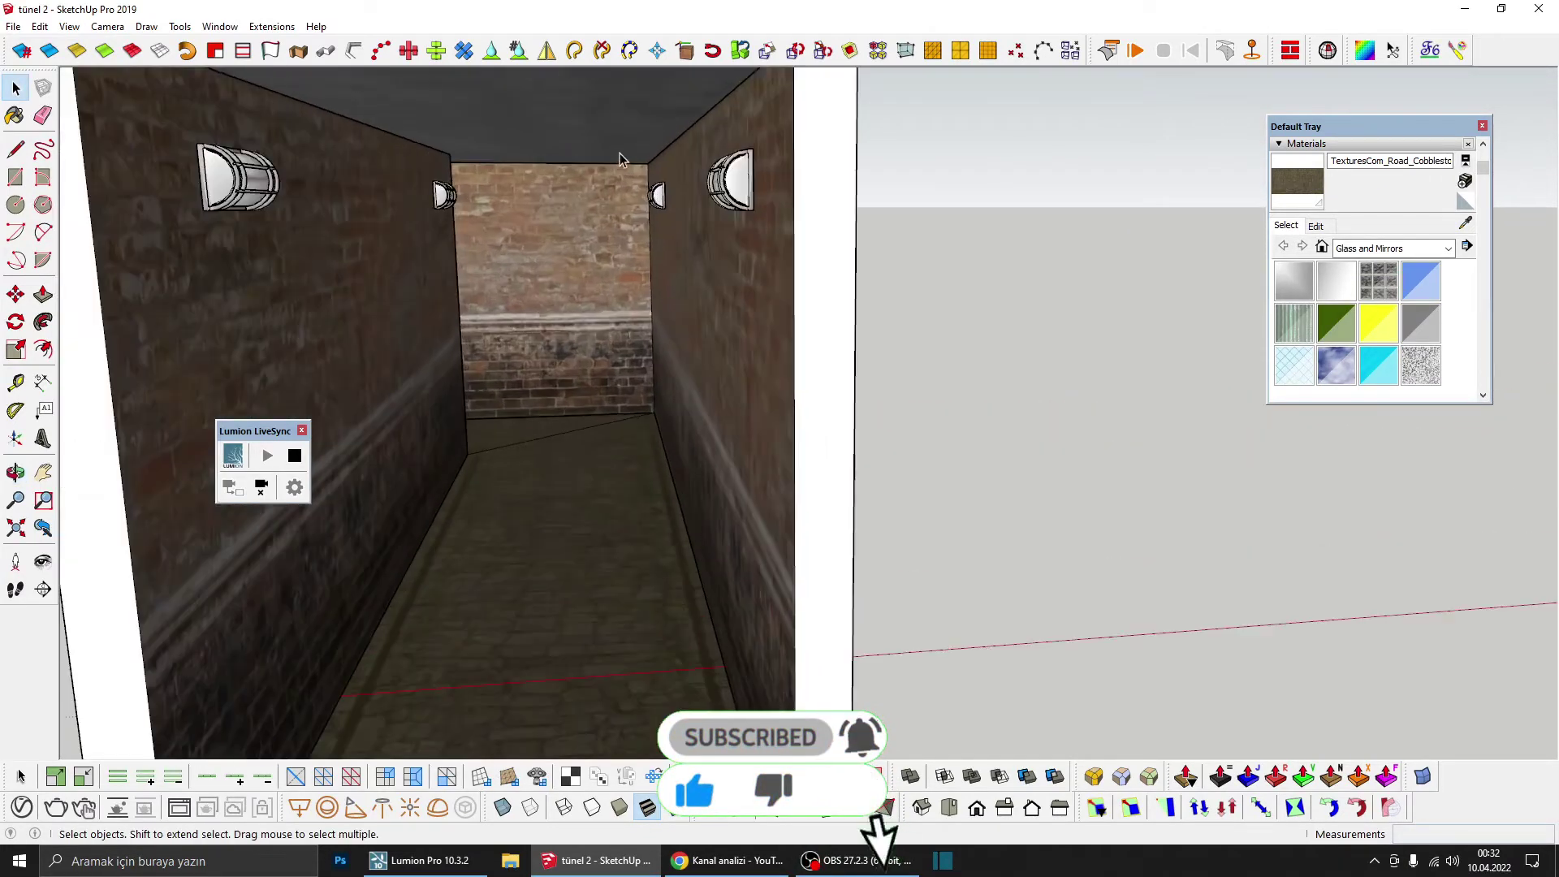
pyautogui.scroll(2, 697, 221)
pyautogui.scroll(2, 697, 221)
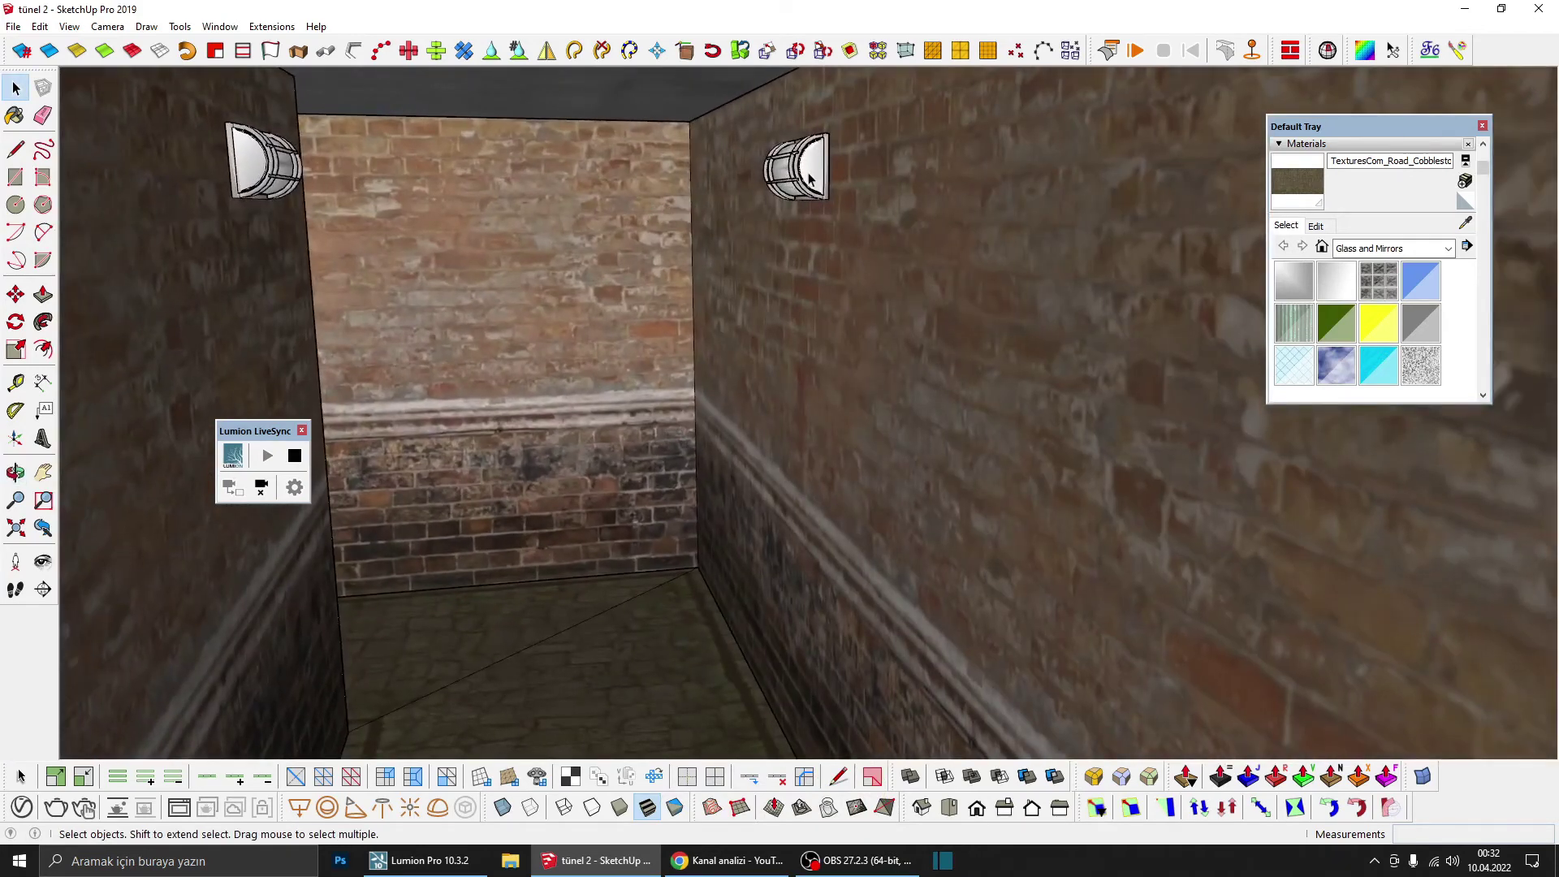
# Step: Copy a wall lamp toward the tunnel's back wall
pyautogui.press('m')
pyautogui.click(686, 598)
pyautogui.press('ctrl')
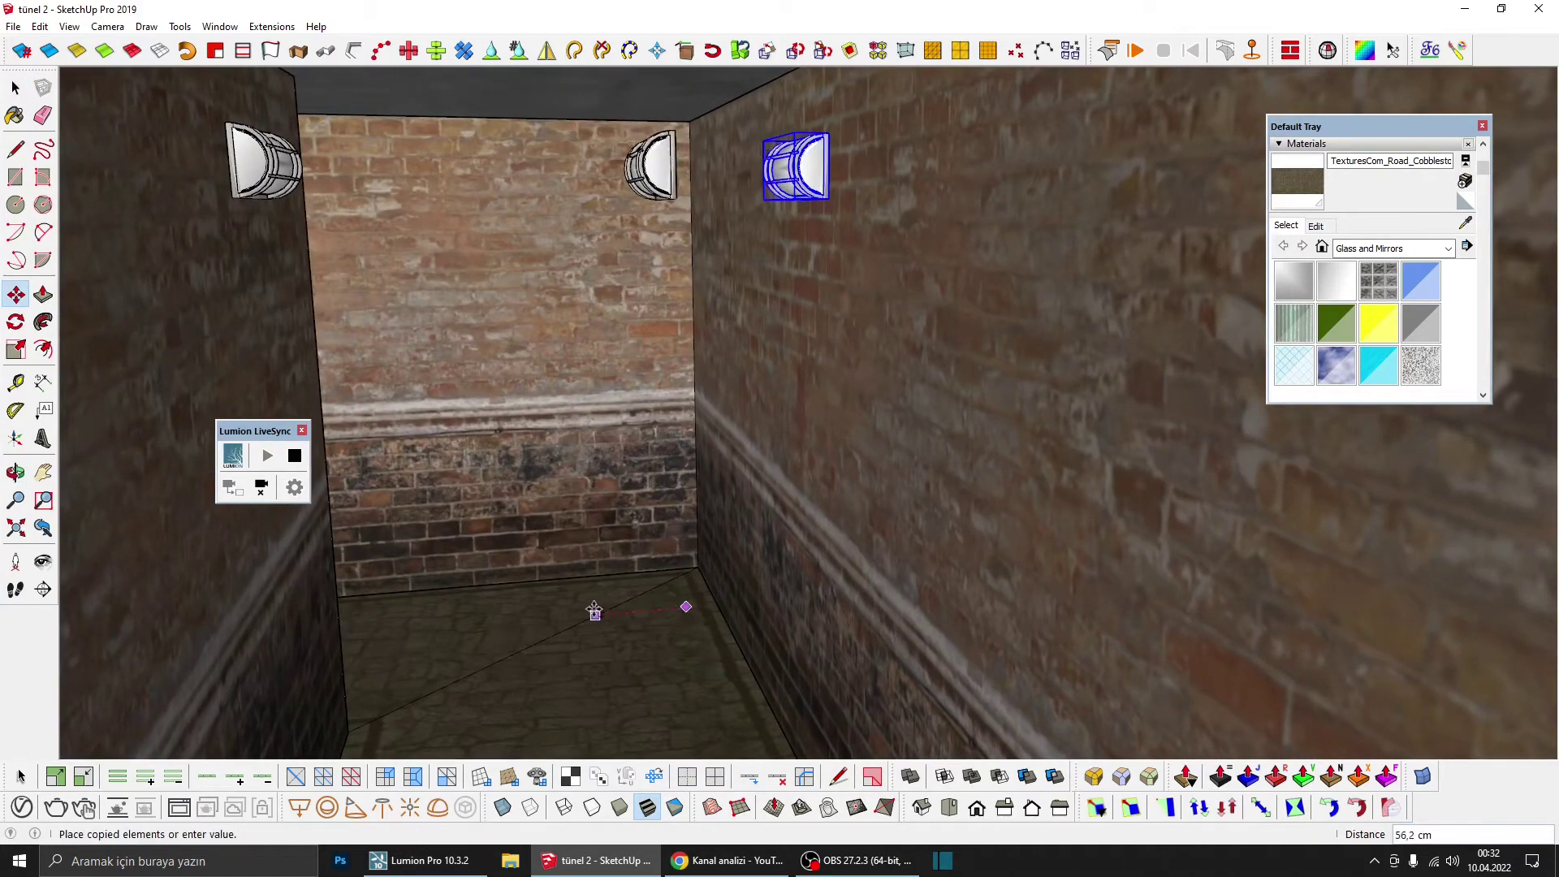
pyautogui.click(507, 365)
pyautogui.scroll(3, 507, 297)
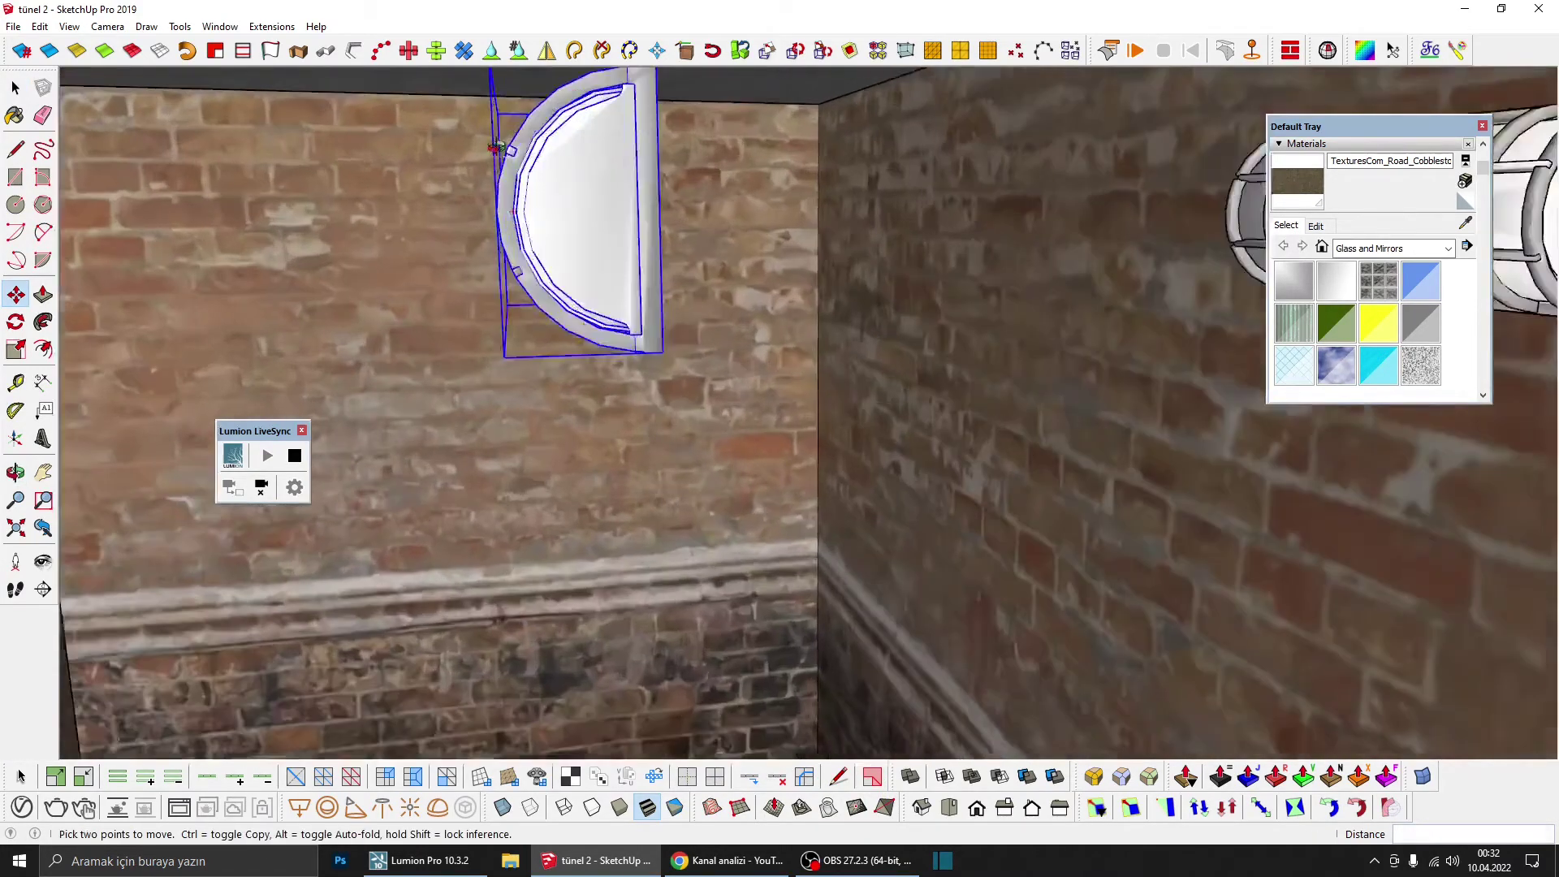
pyautogui.scroll(-1, 523, 116)
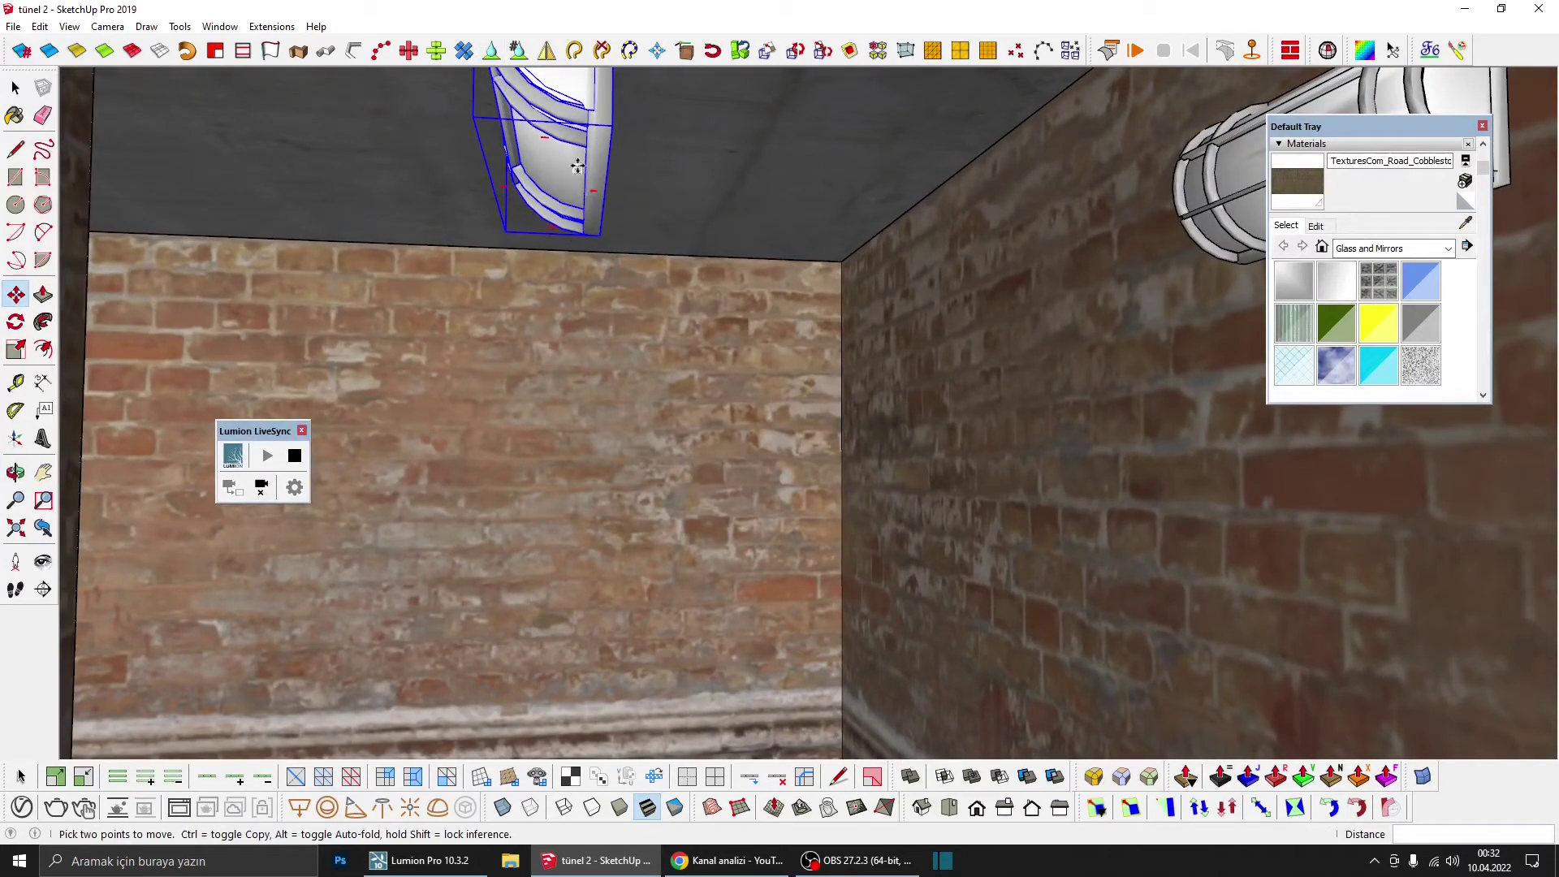
# Step: Rotate the lamp copy 180° to turn it around
pyautogui.press('q')
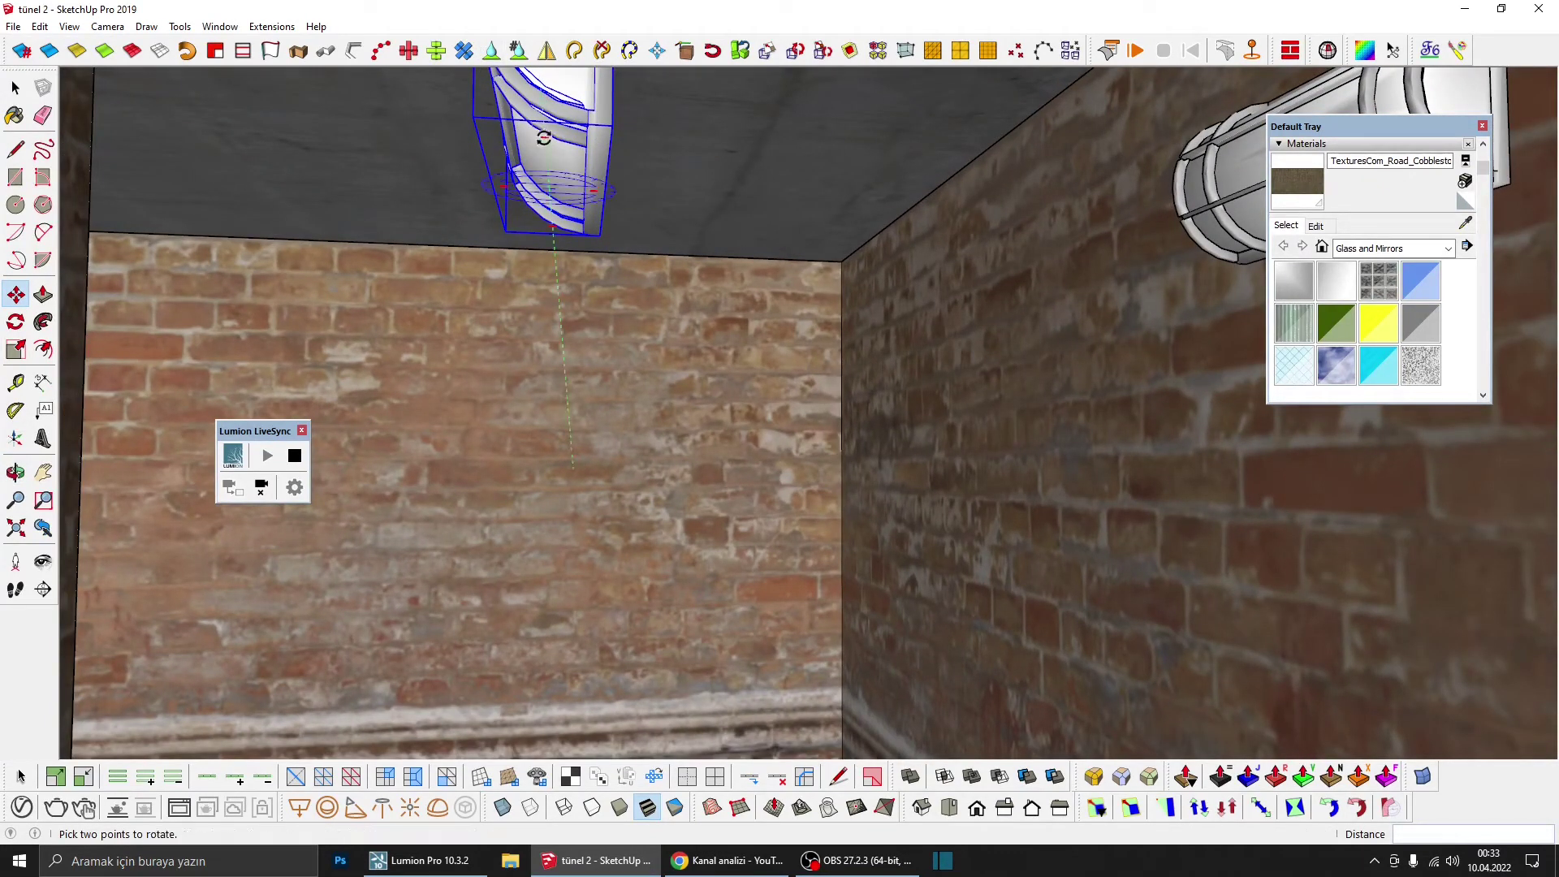
pyautogui.click(546, 189)
pyautogui.click(600, 189)
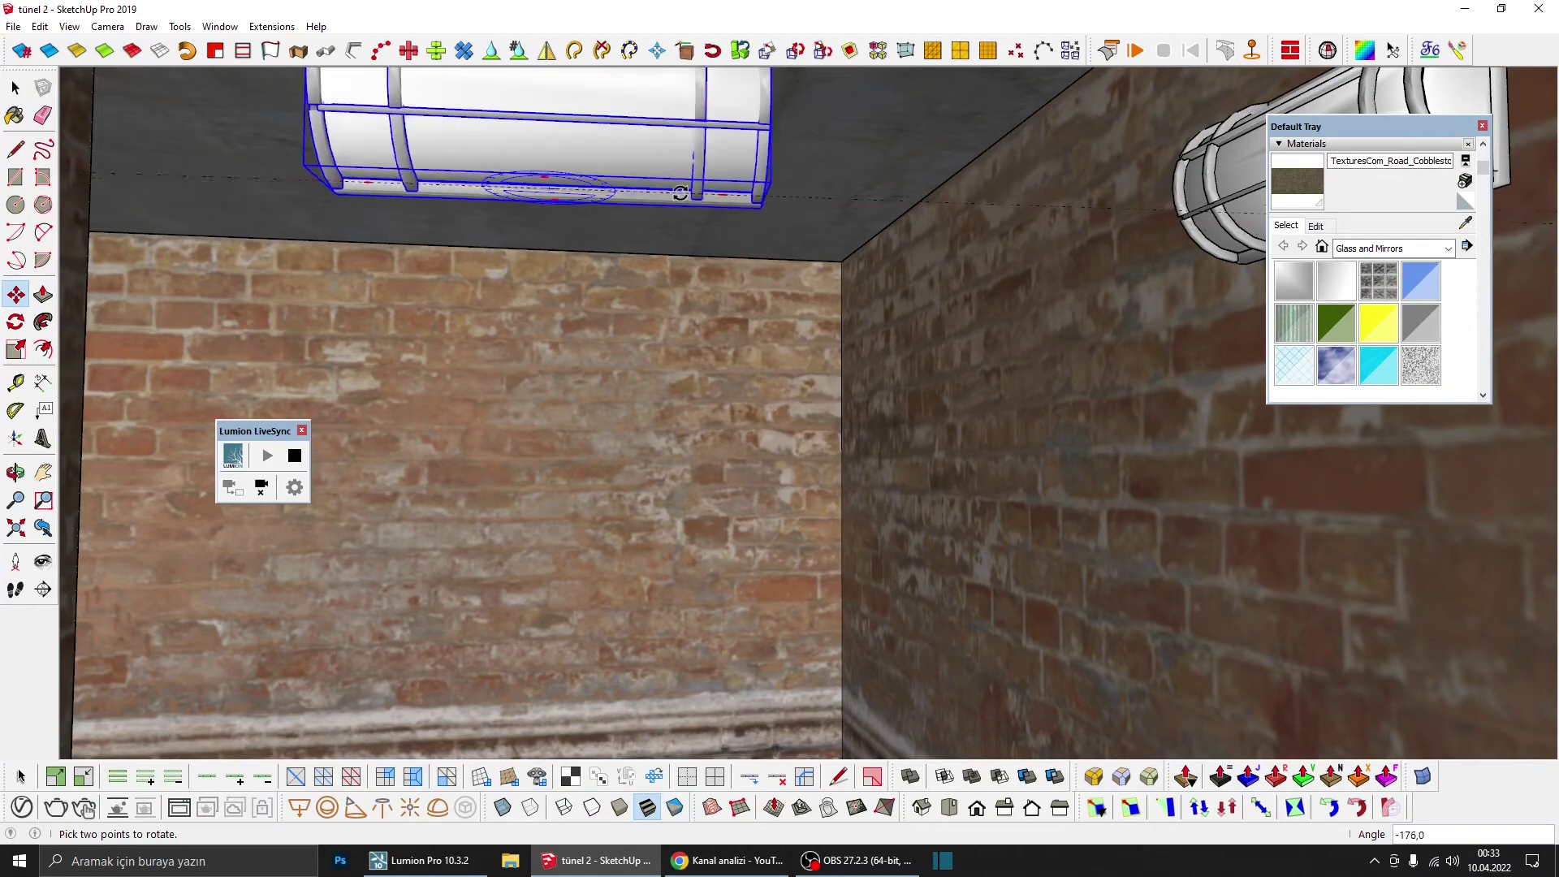
pyautogui.click(672, 218)
# Step: Set the rotated lamp copy onto the brick end wall
pyautogui.press('m')
pyautogui.scroll(2, 672, 219)
pyautogui.scroll(-1, 731, 207)
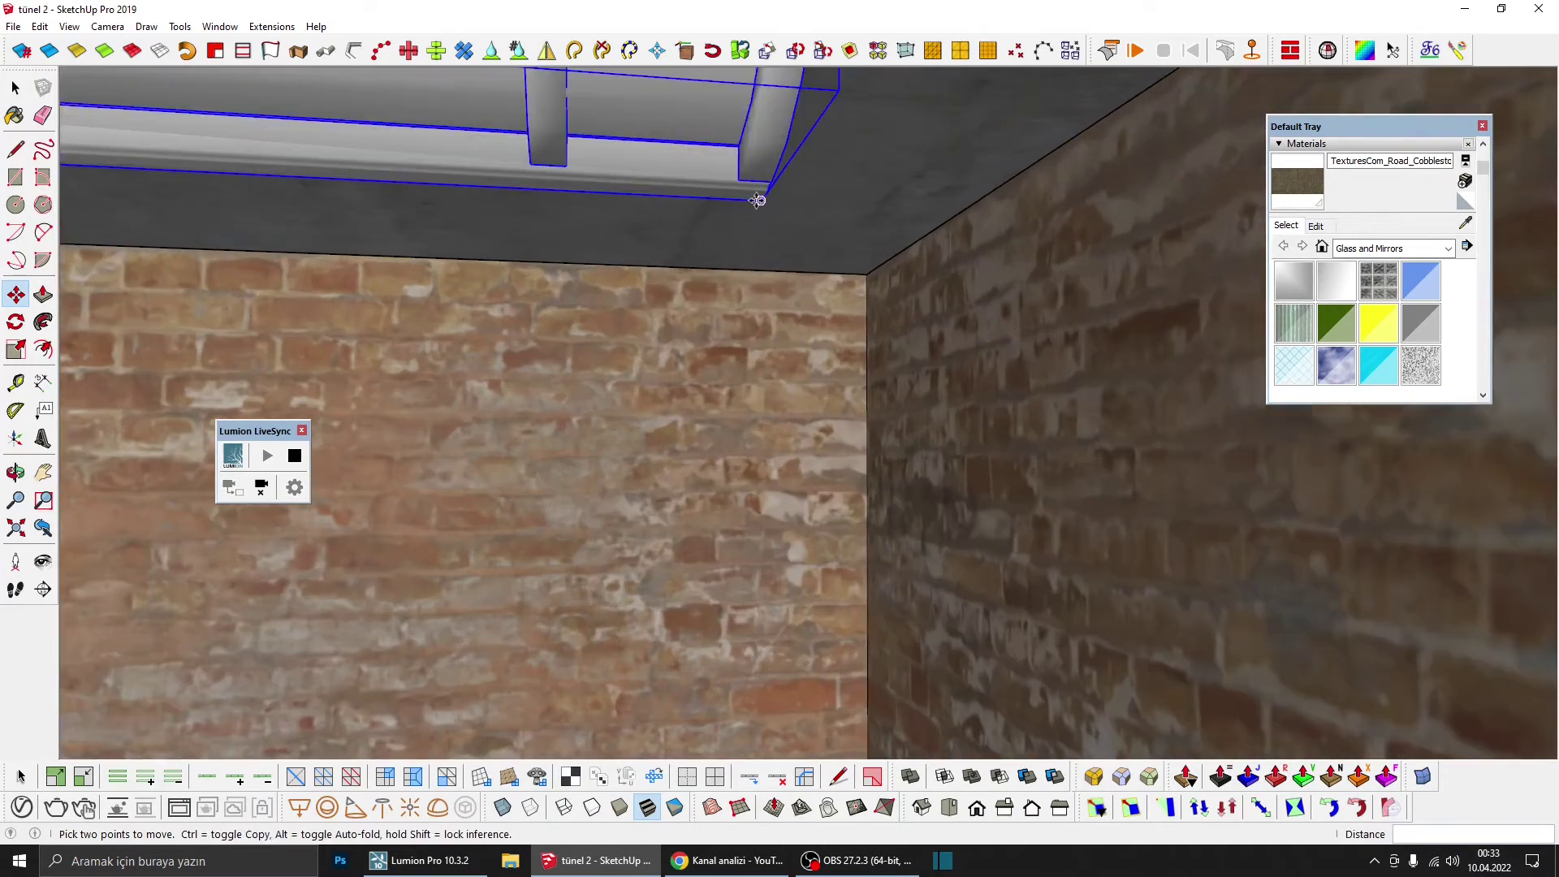
pyautogui.click(759, 201)
pyautogui.click(706, 329)
pyautogui.scroll(-2, 609, 373)
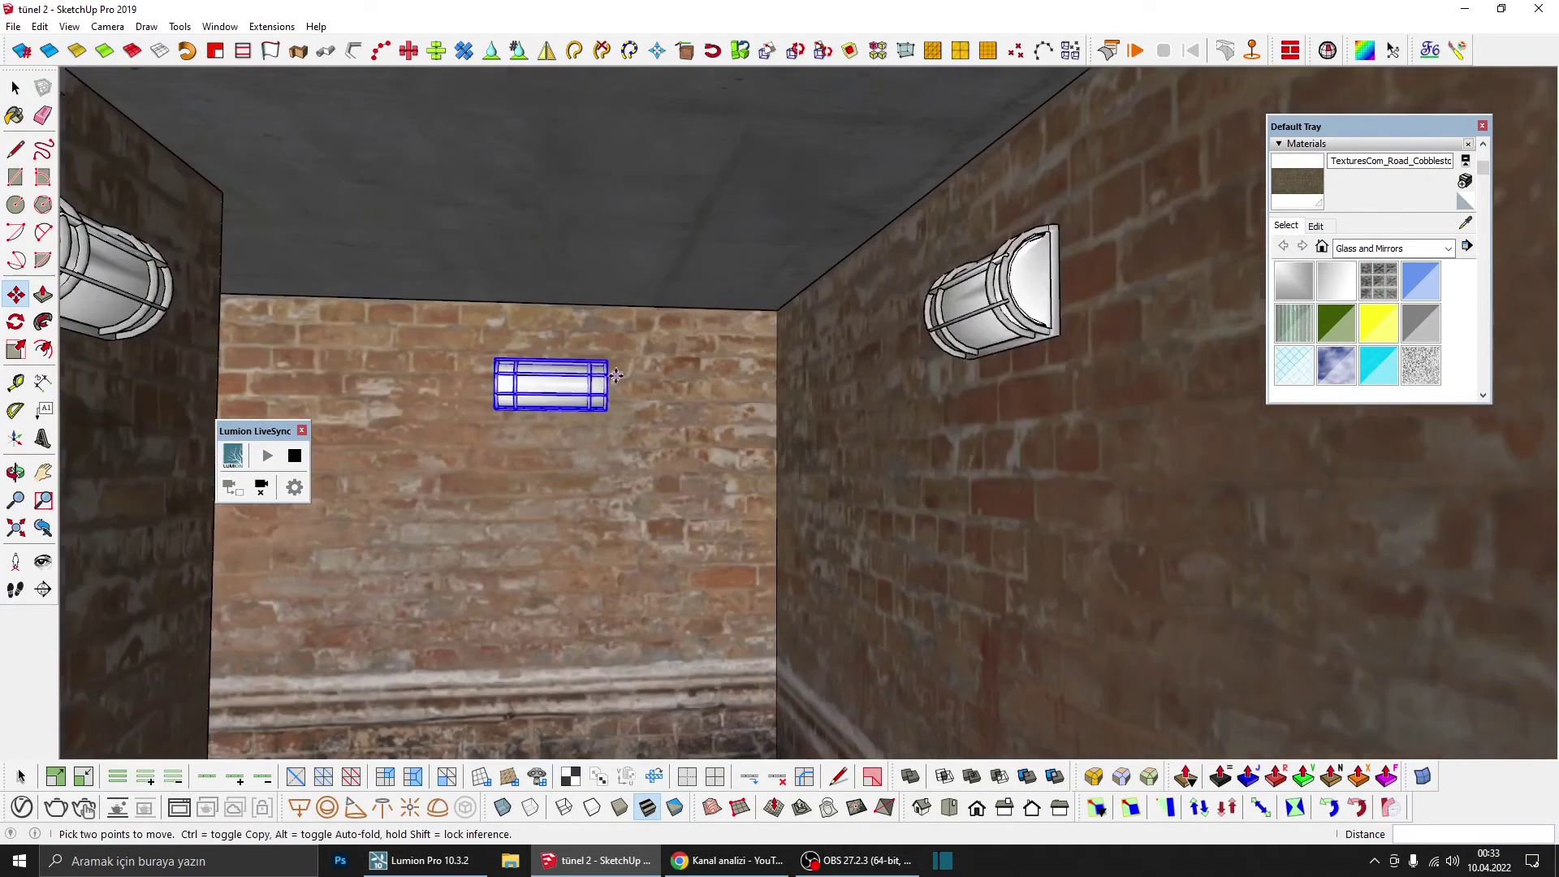
pyautogui.scroll(-2, 601, 371)
pyautogui.scroll(-2, 574, 449)
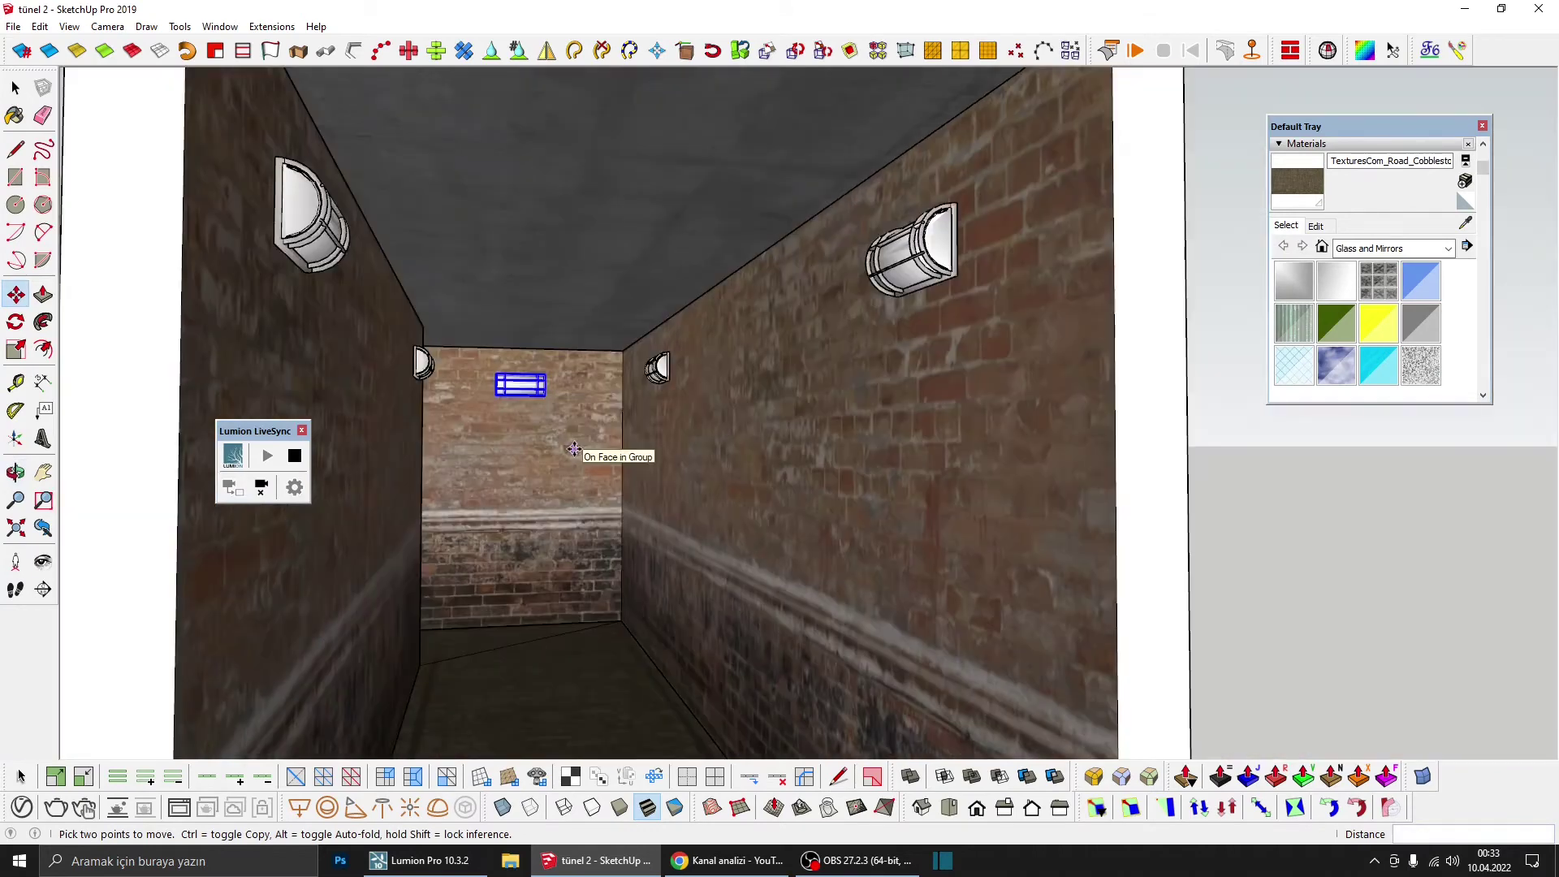
# Step: Refresh Lumion's preview with the updated model and nudge the LiveSync panel left
pyautogui.click(440, 867)
pyautogui.click(655, 401)
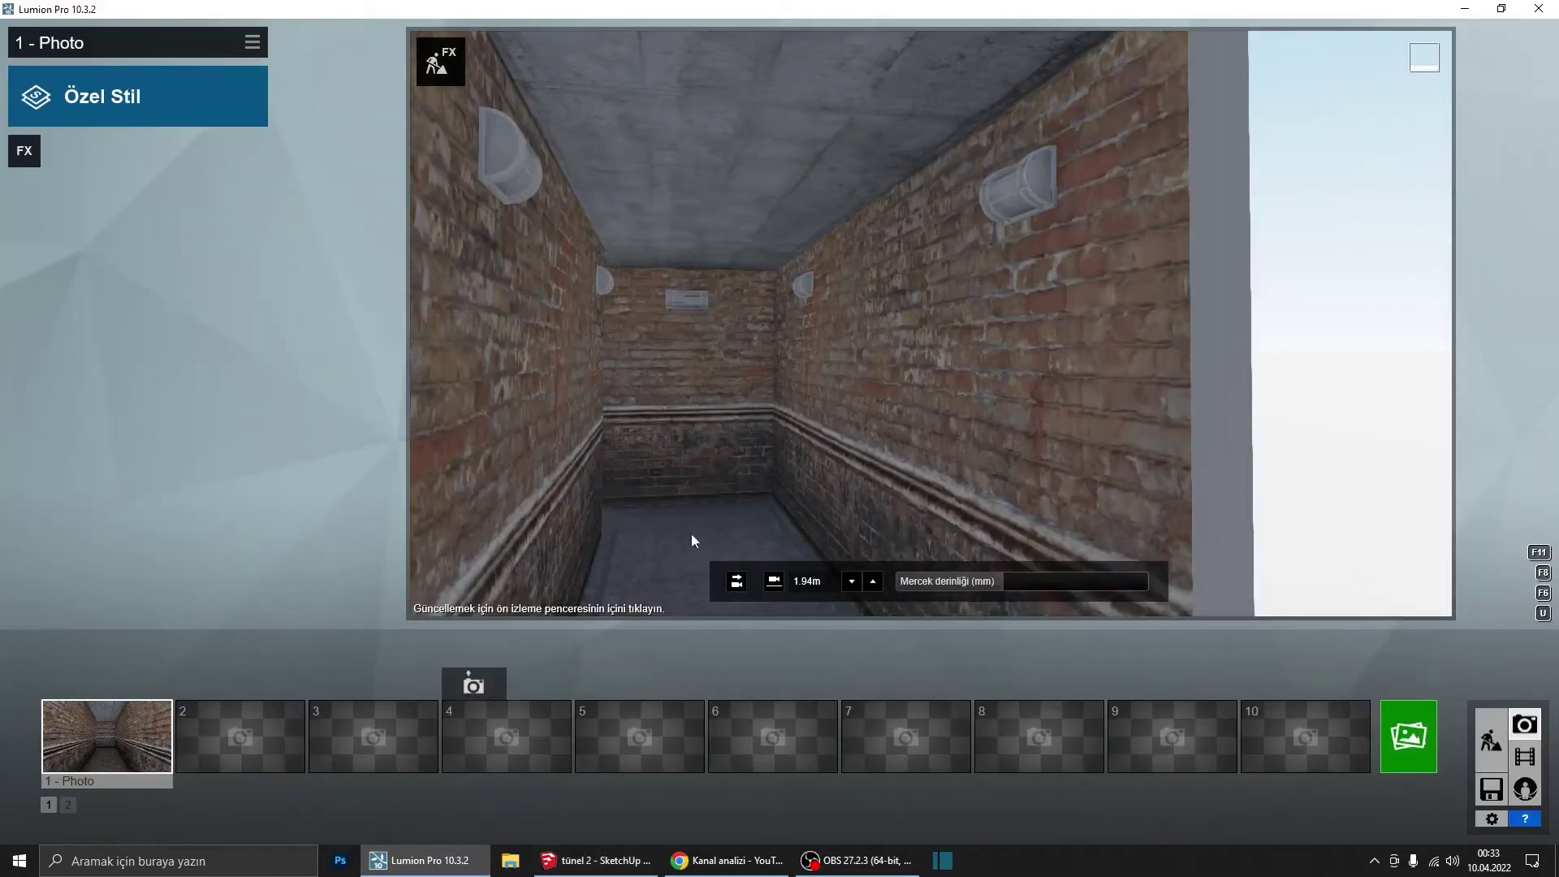
pyautogui.hotkey('alt', 'Tab')
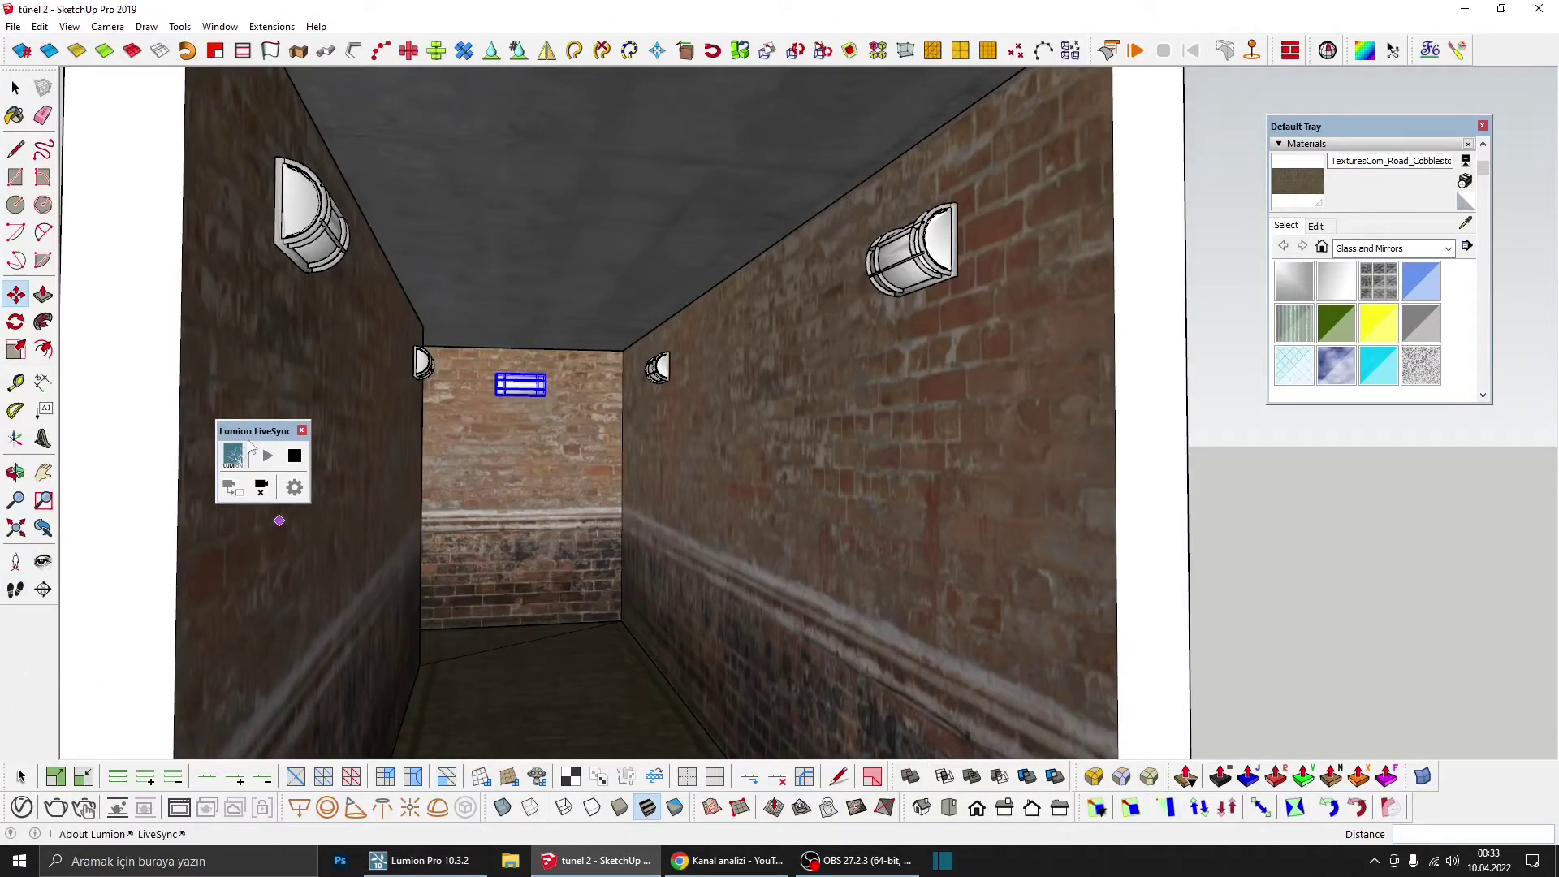
pyautogui.moveTo(275, 432); pyautogui.dragTo(227, 432)
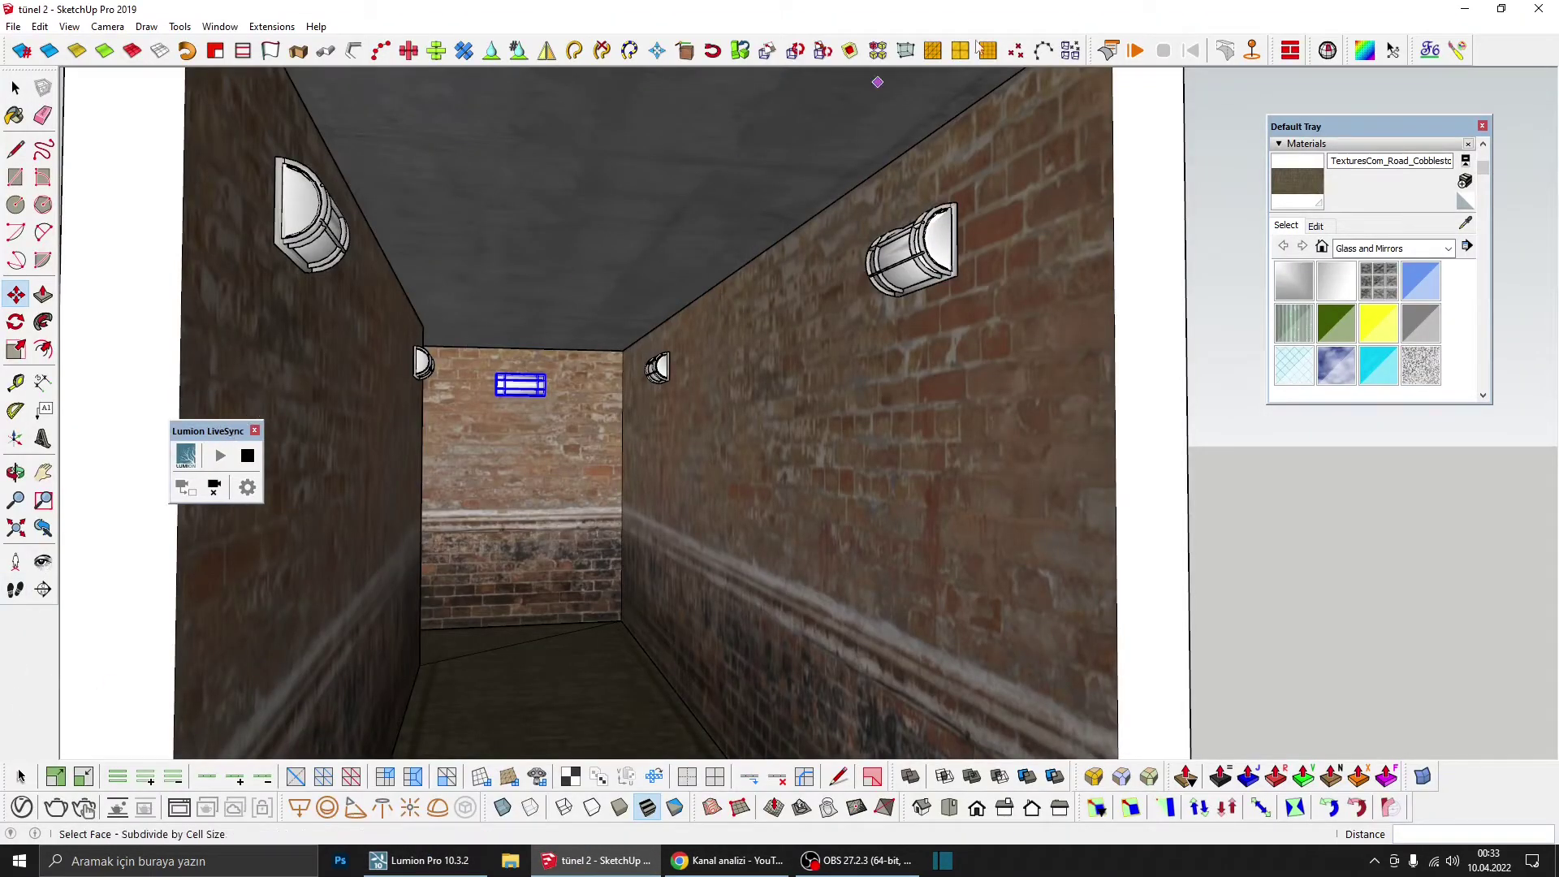
# Step: Restore the photo 1 view, tilt up at the wall lamps, then return to SketchUp
pyautogui.hotkey('alt', 'Tab')
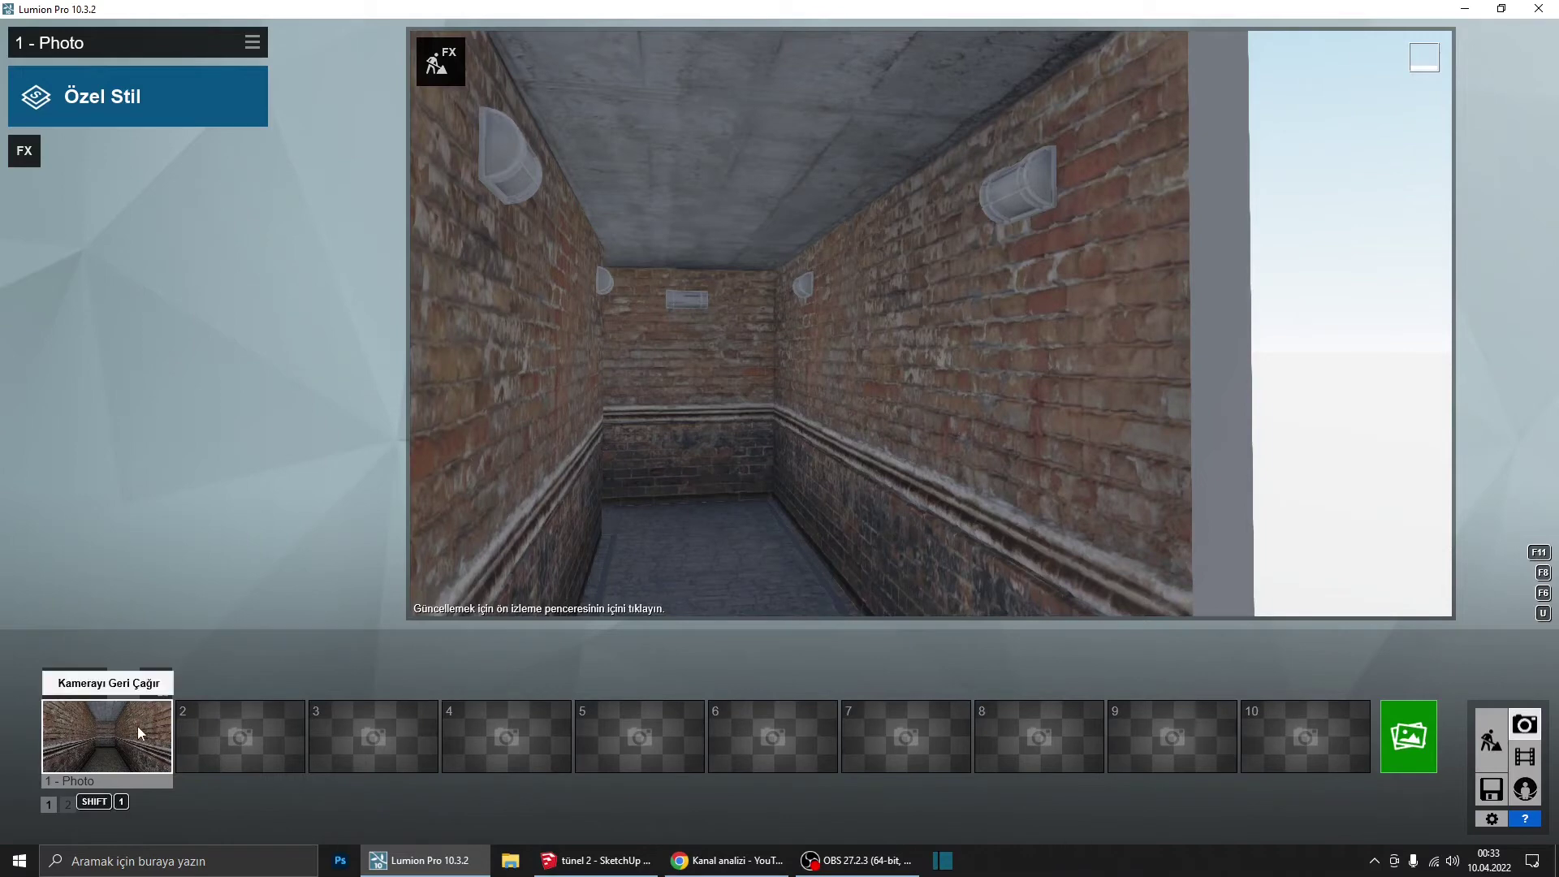
pyautogui.click(138, 726)
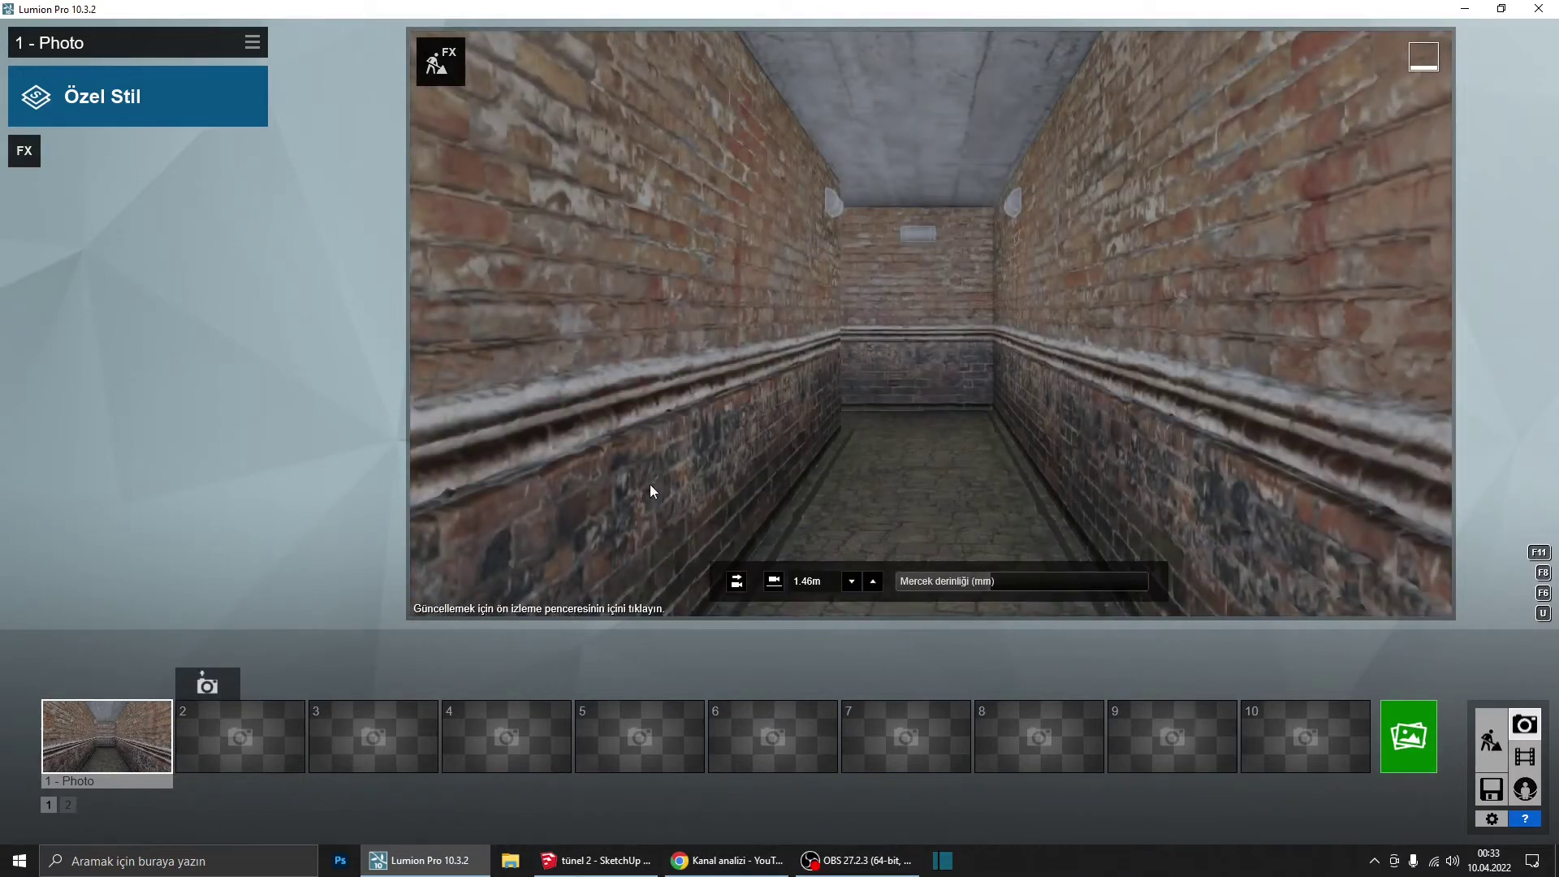
pyautogui.moveTo(928, 320); pyautogui.dragTo(928, 244, button='right')
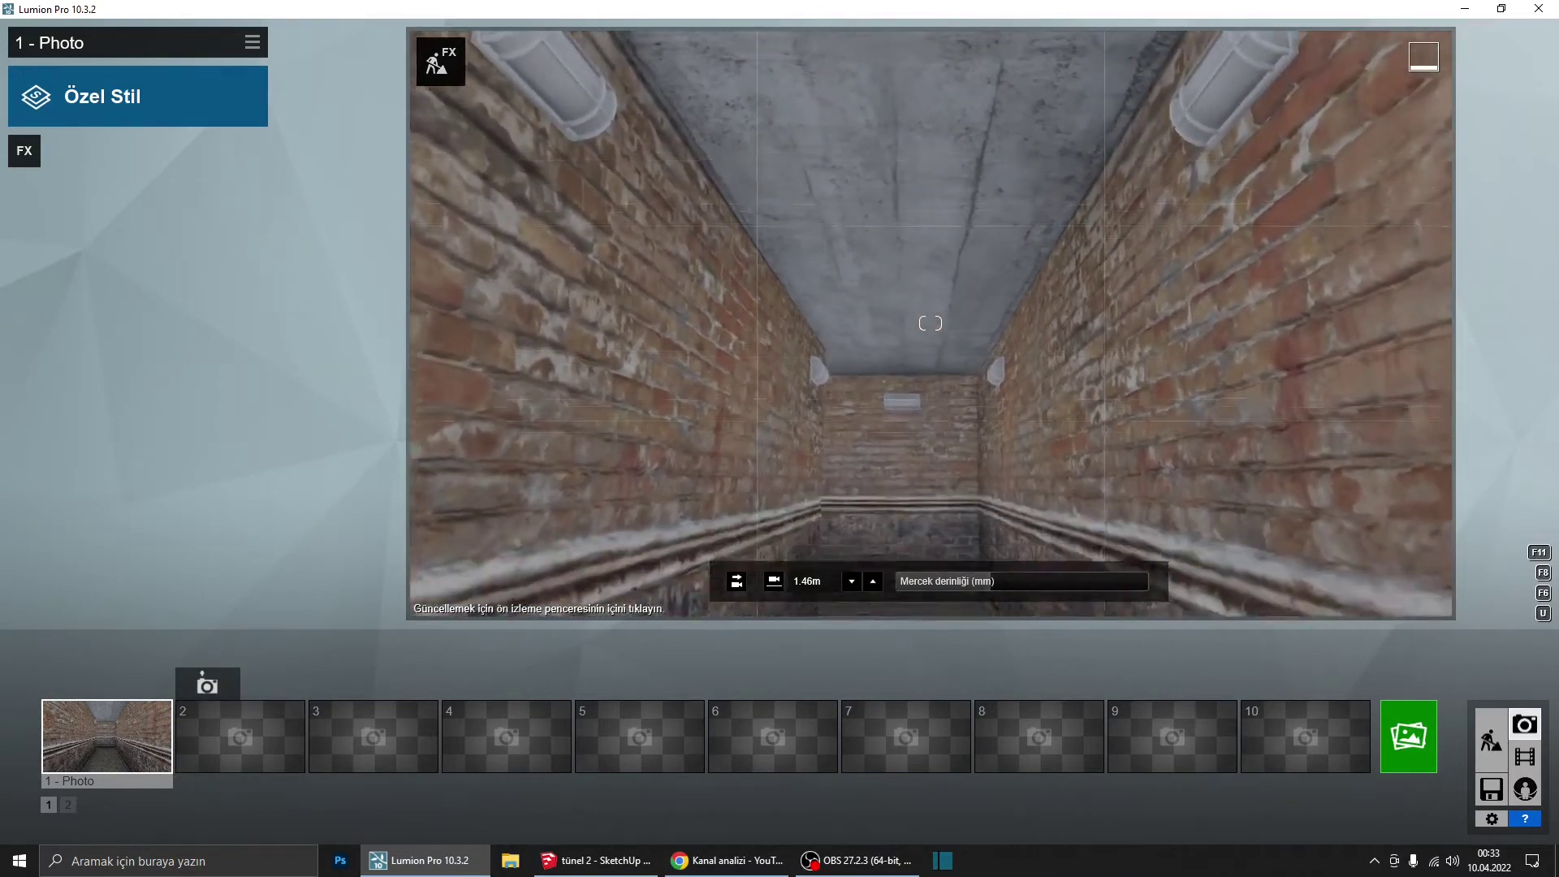
pyautogui.click(597, 861)
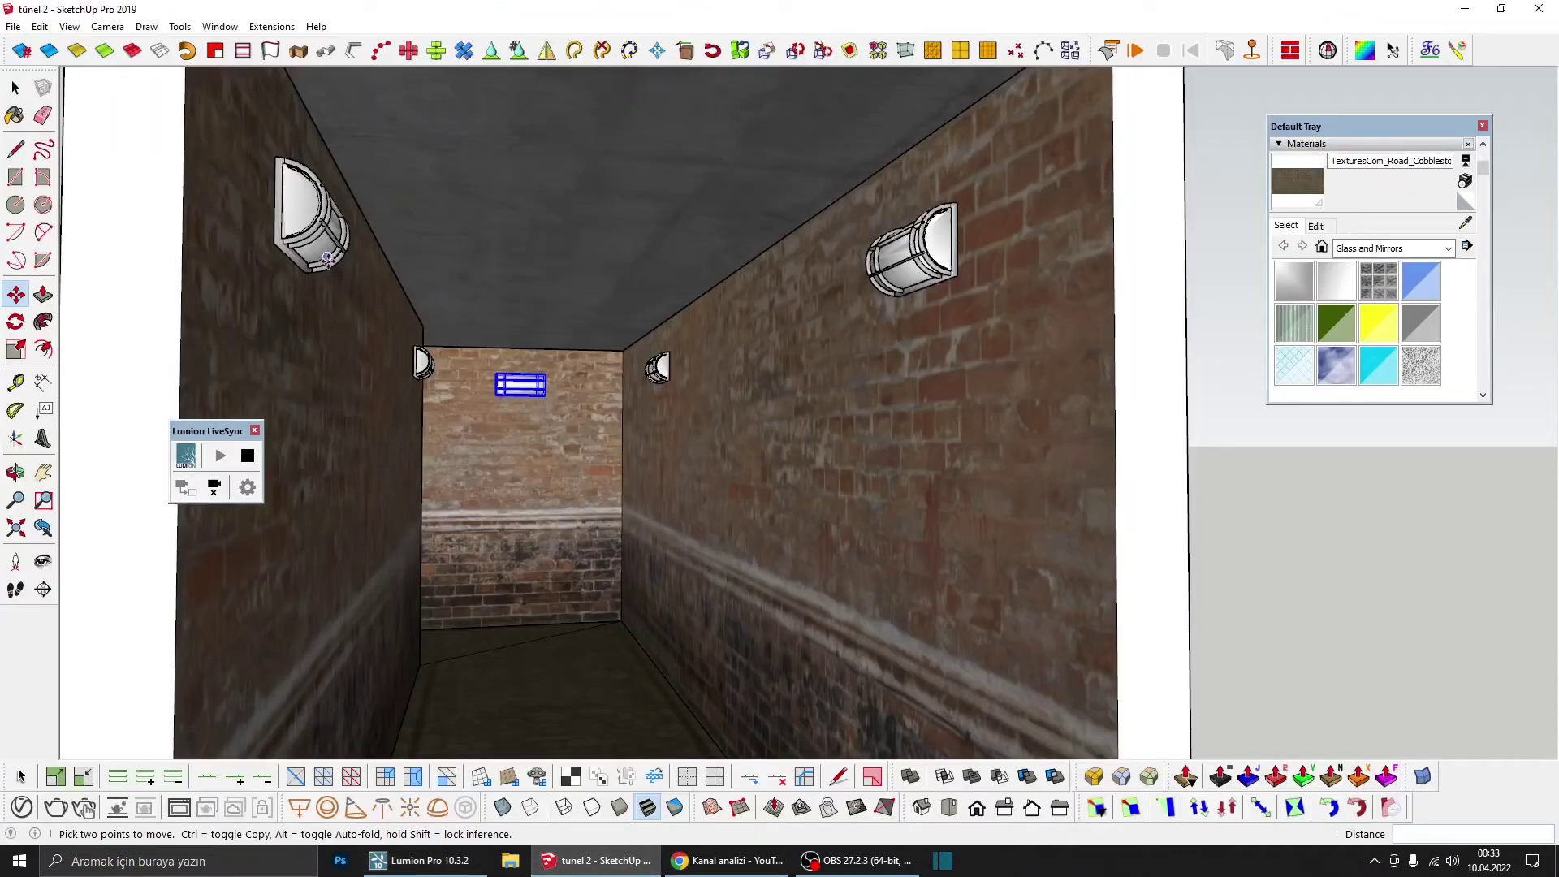
# Step: Move the two front wall lamps 121,4 cm along the green axis and return to Lumion
pyautogui.press('space')
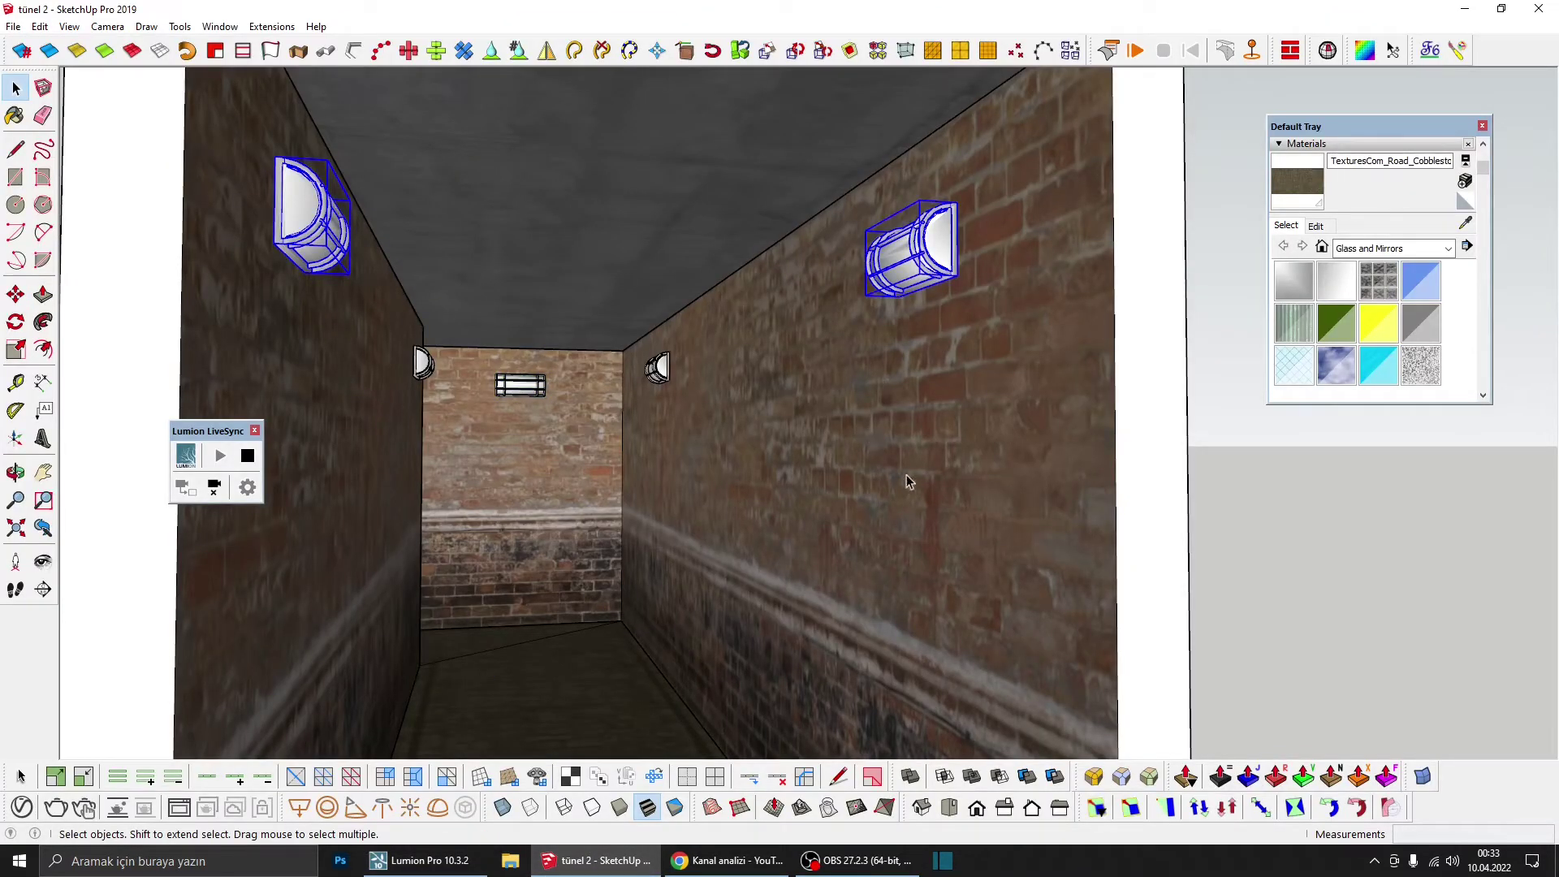
pyautogui.press('m')
pyautogui.click(913, 455)
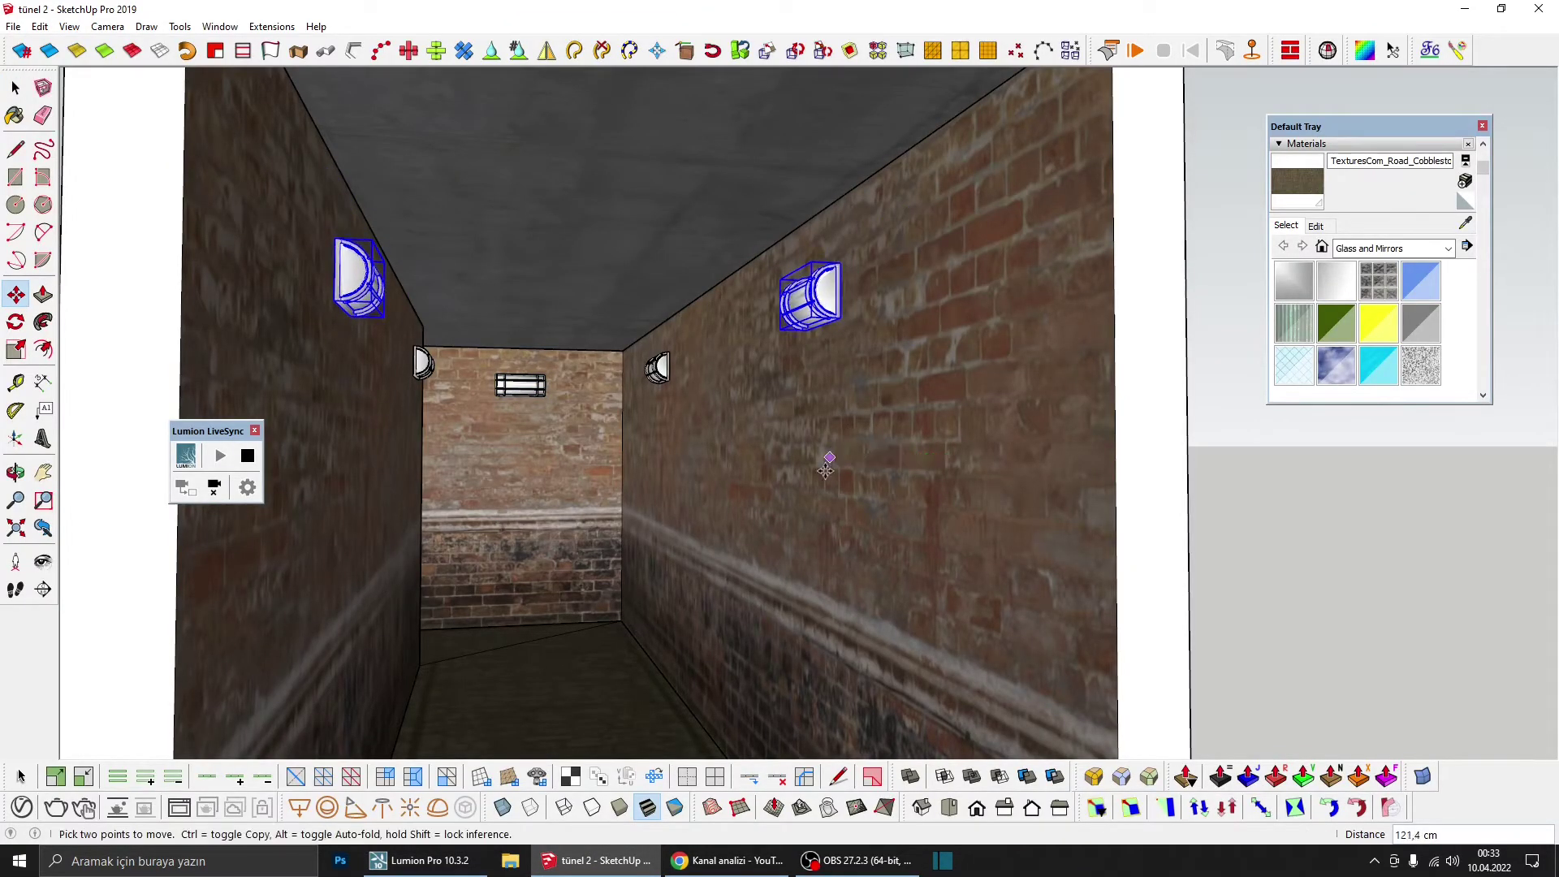
pyautogui.click(428, 860)
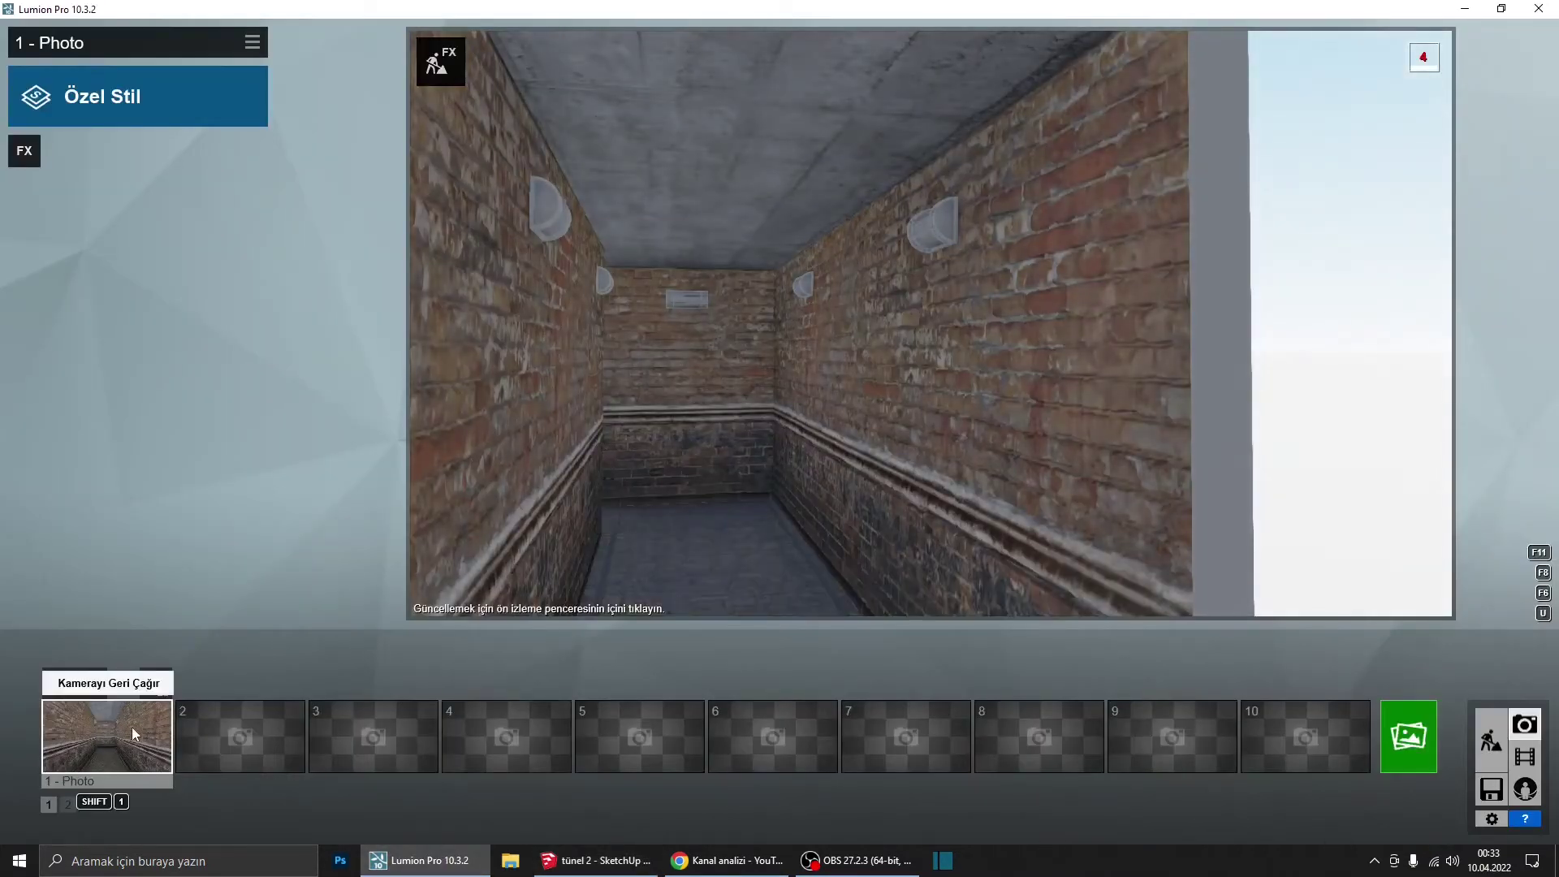
pyautogui.moveTo(667, 428)
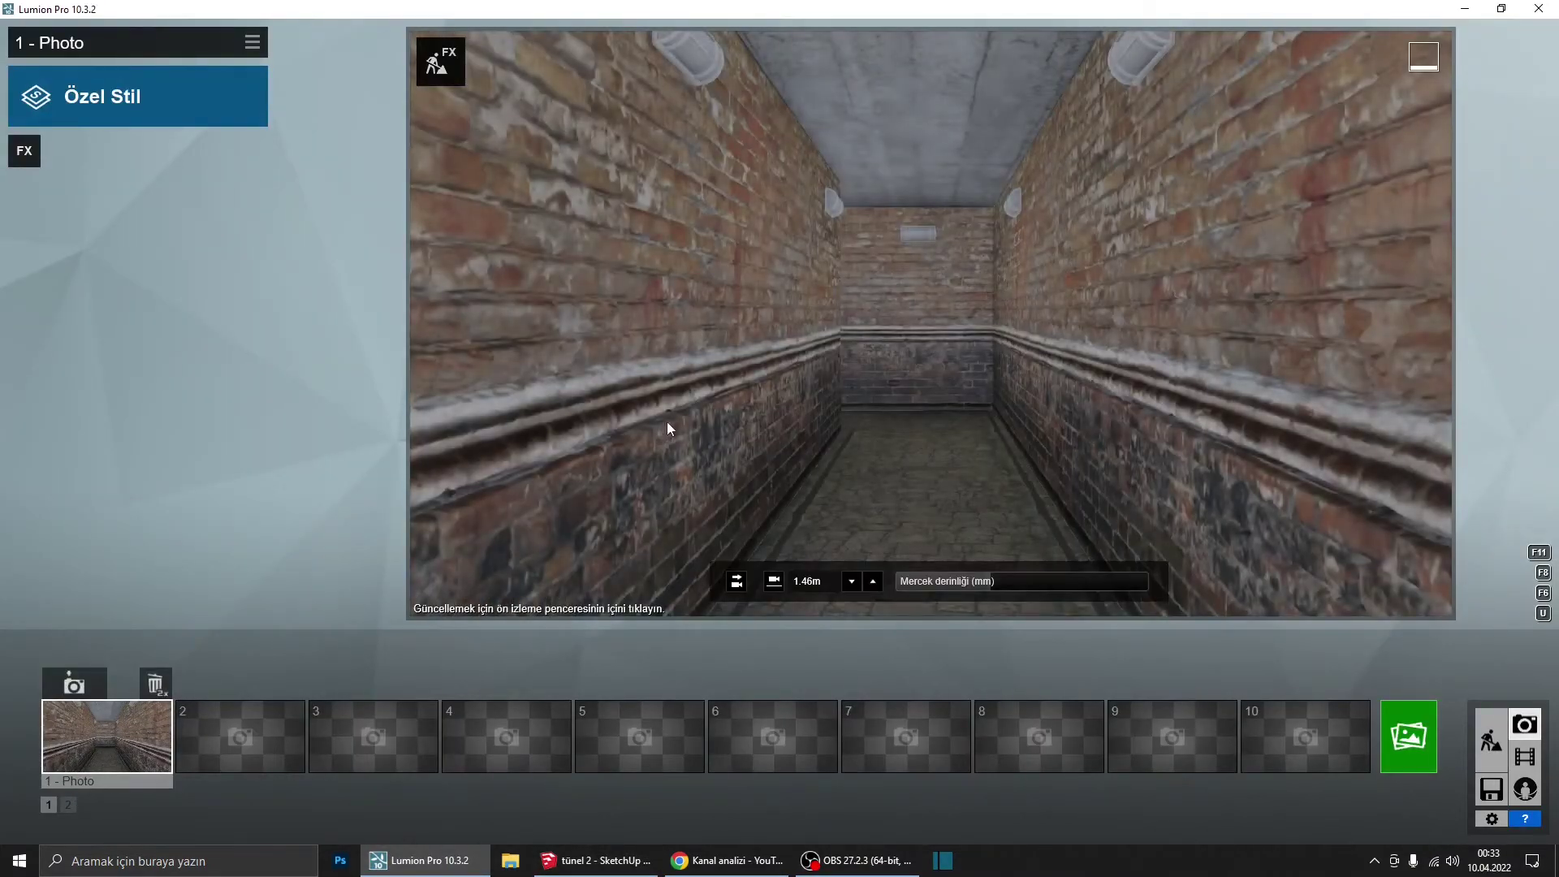
# Step: Apply the Gerçekçi style and add Gerçek Gökyüzleri using the first Overcast sky
pyautogui.press('e')
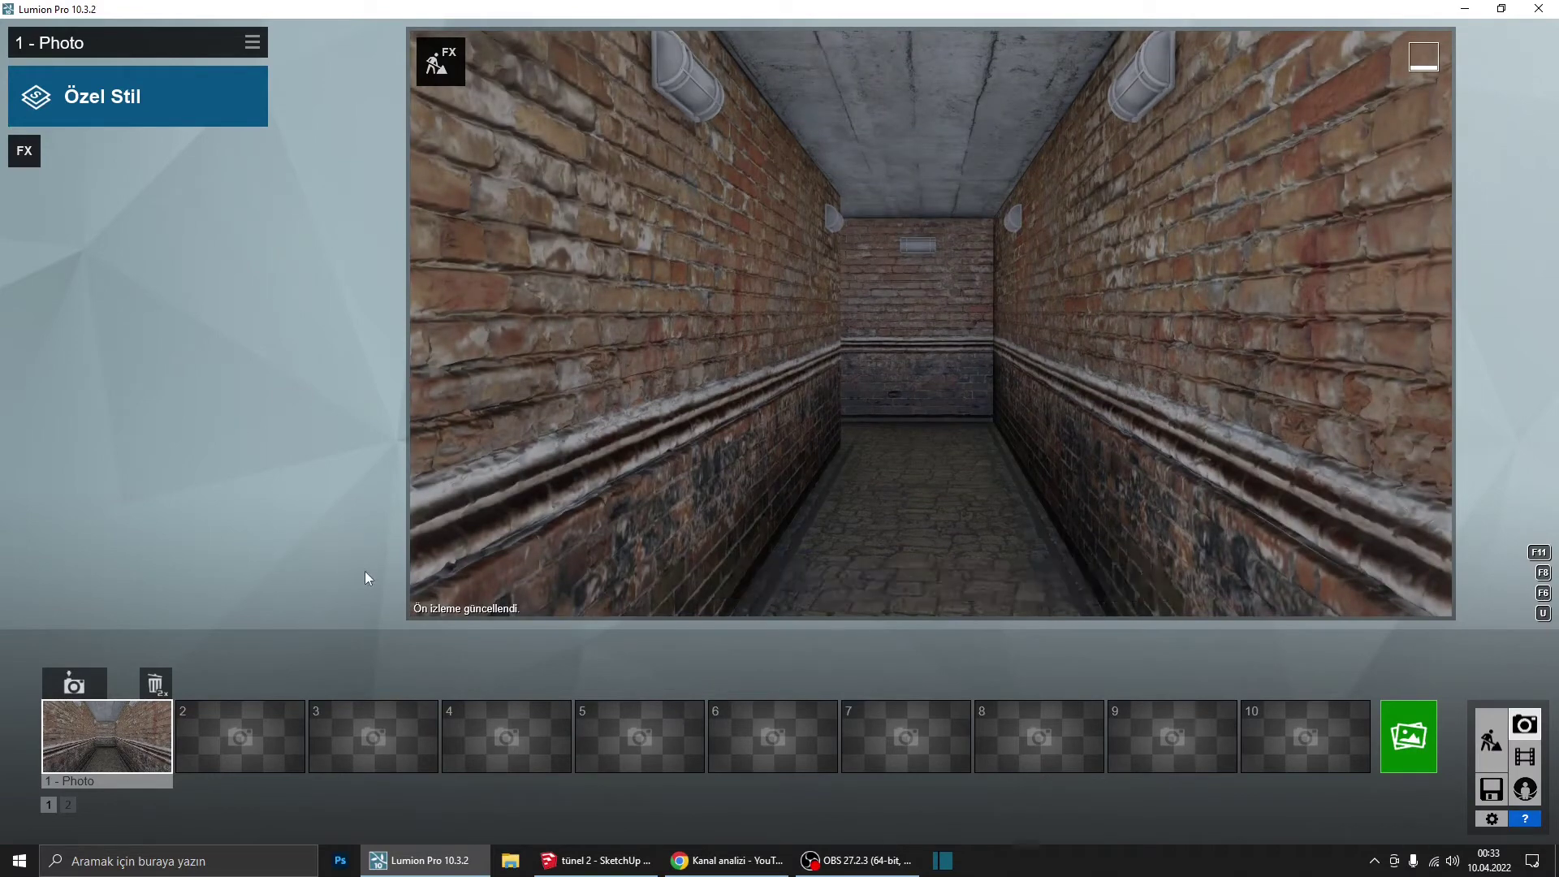
pyautogui.click(134, 114)
pyautogui.click(756, 292)
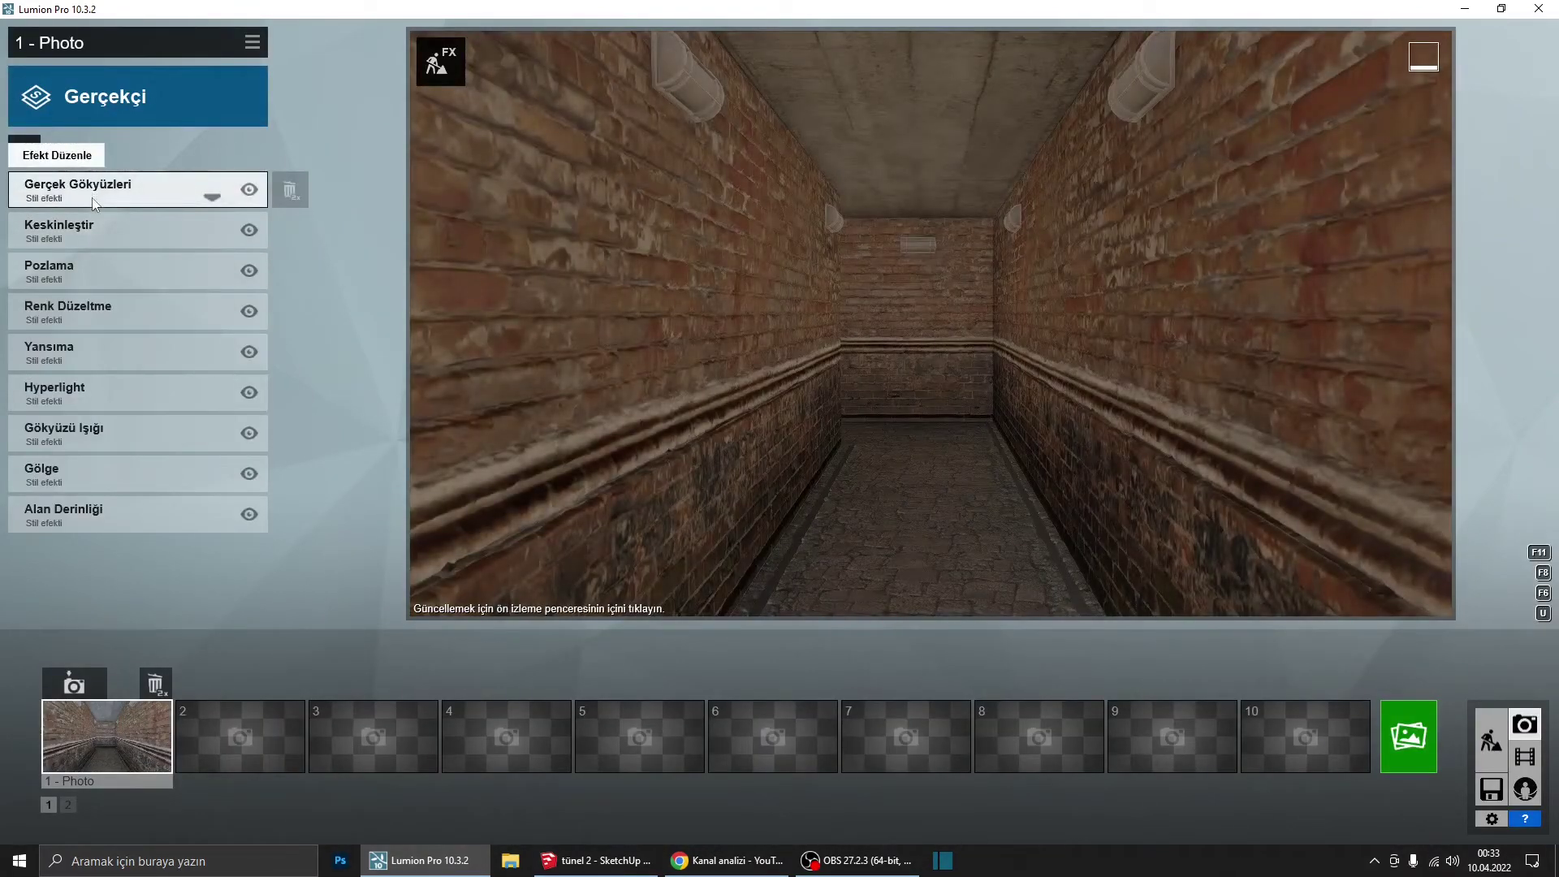
pyautogui.click(94, 203)
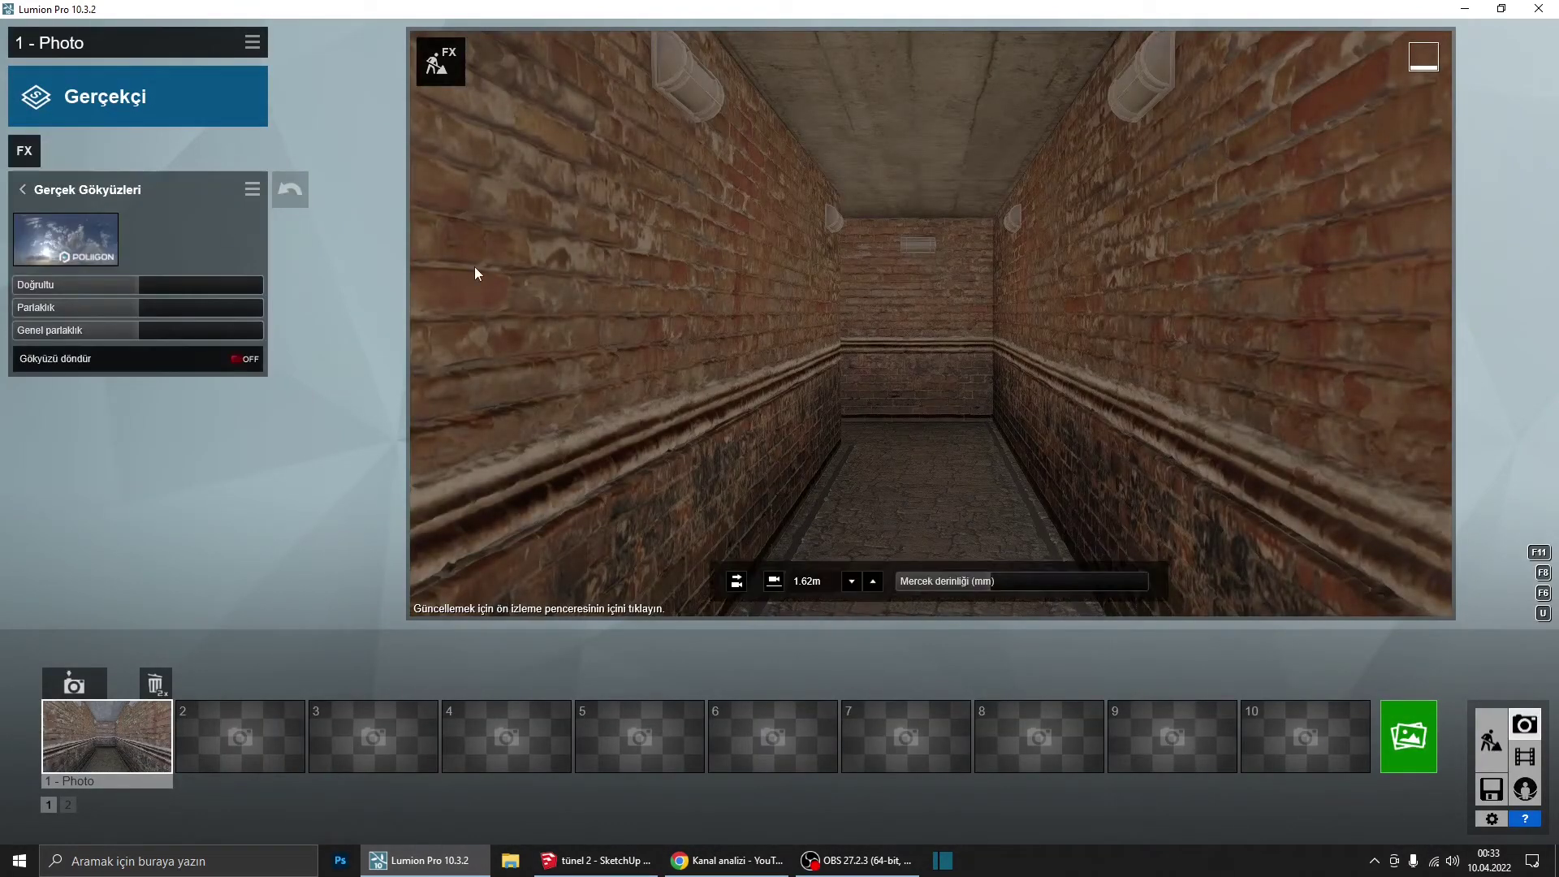
pyautogui.click(884, 265)
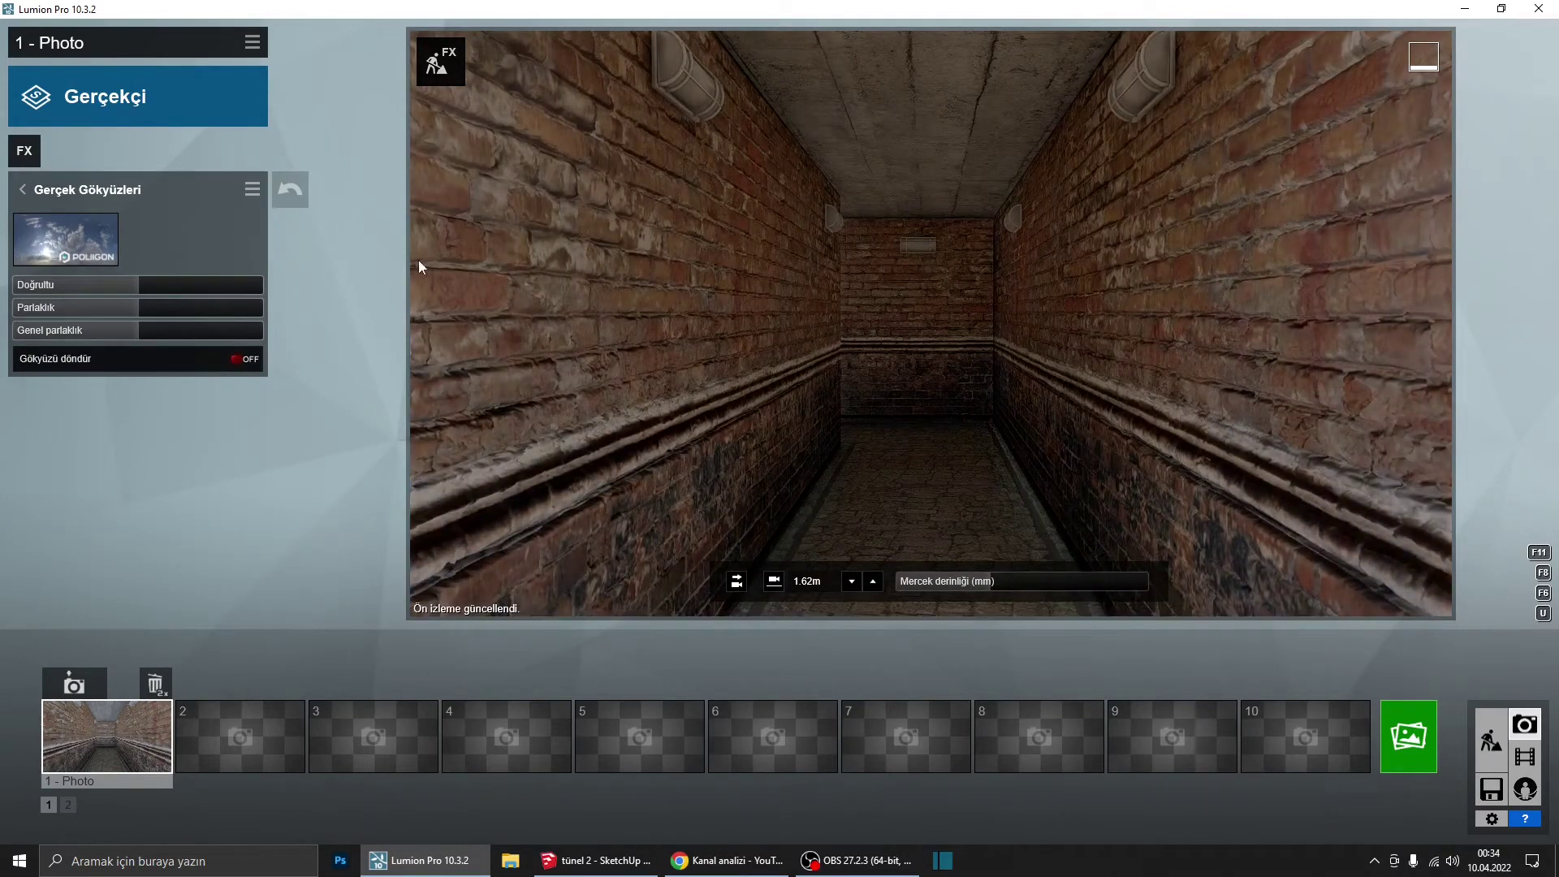
pyautogui.click(77, 237)
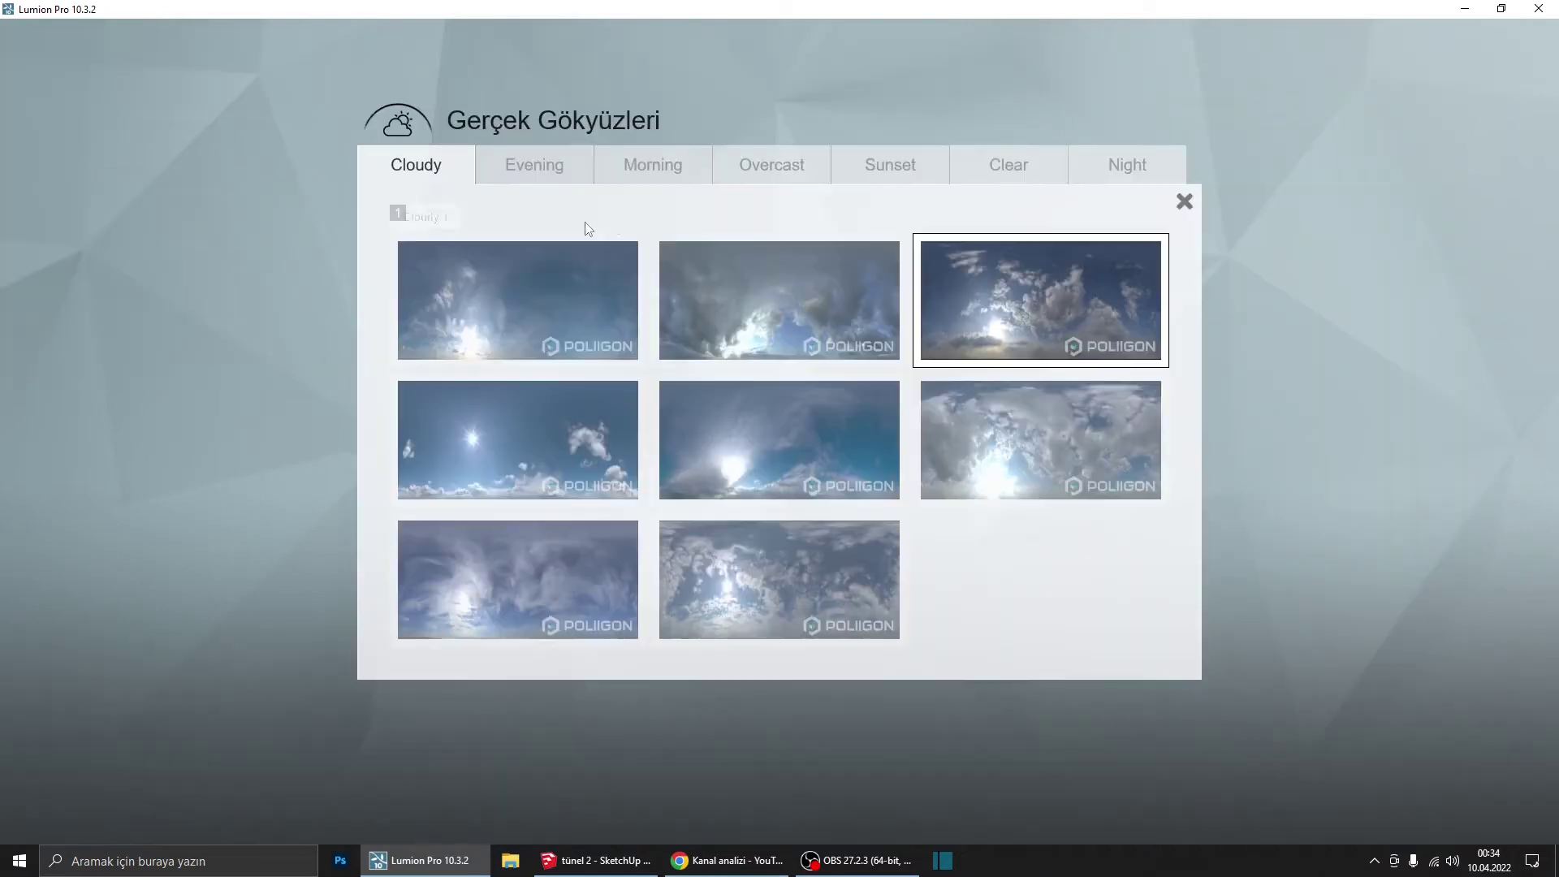
pyautogui.click(784, 166)
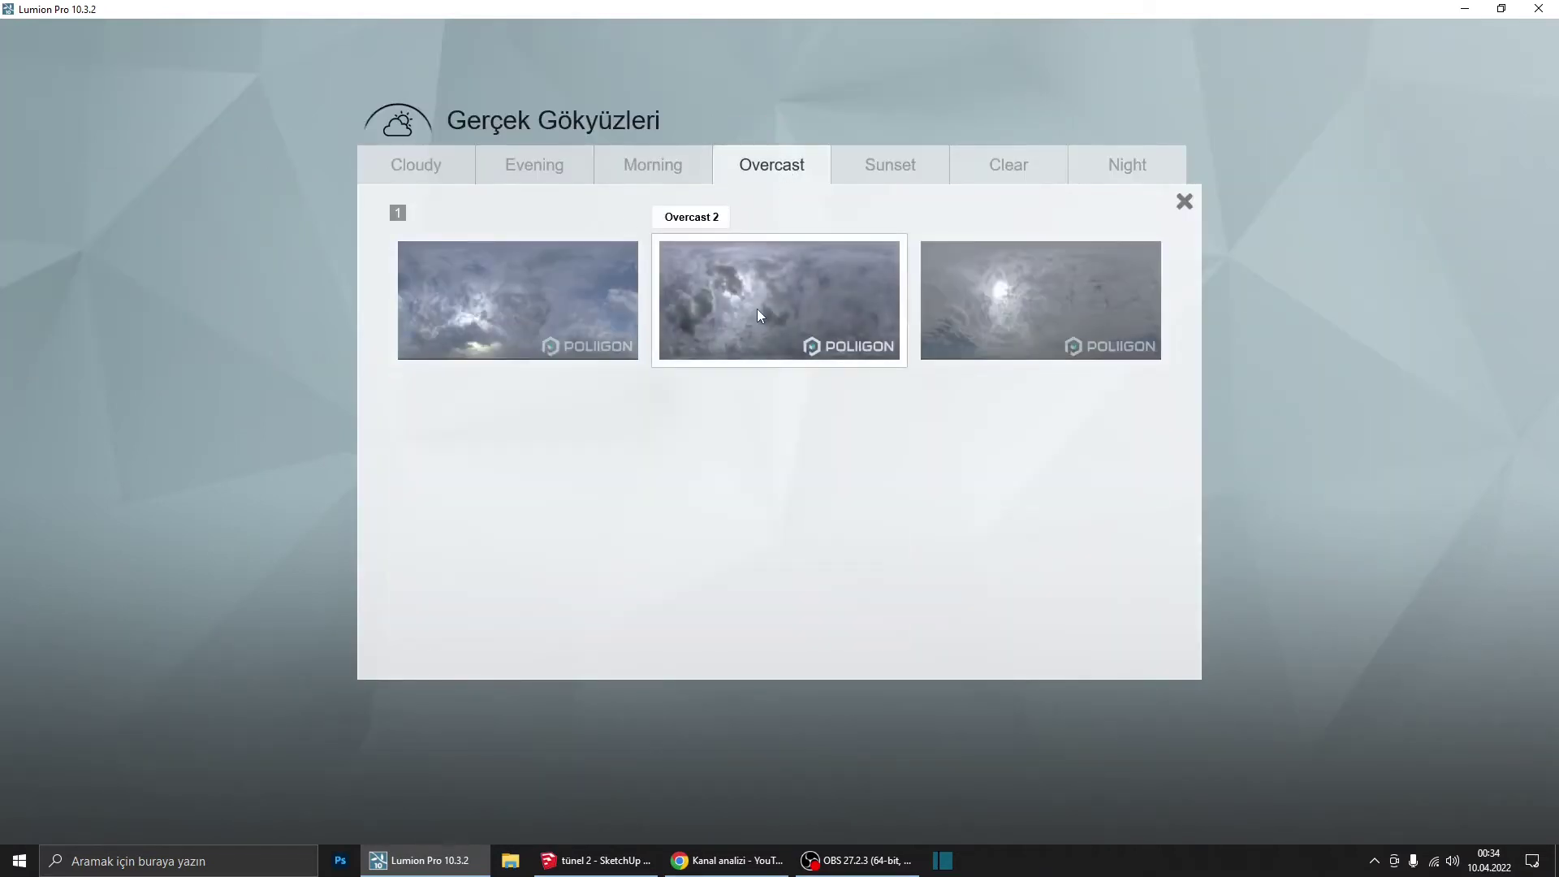
pyautogui.click(576, 314)
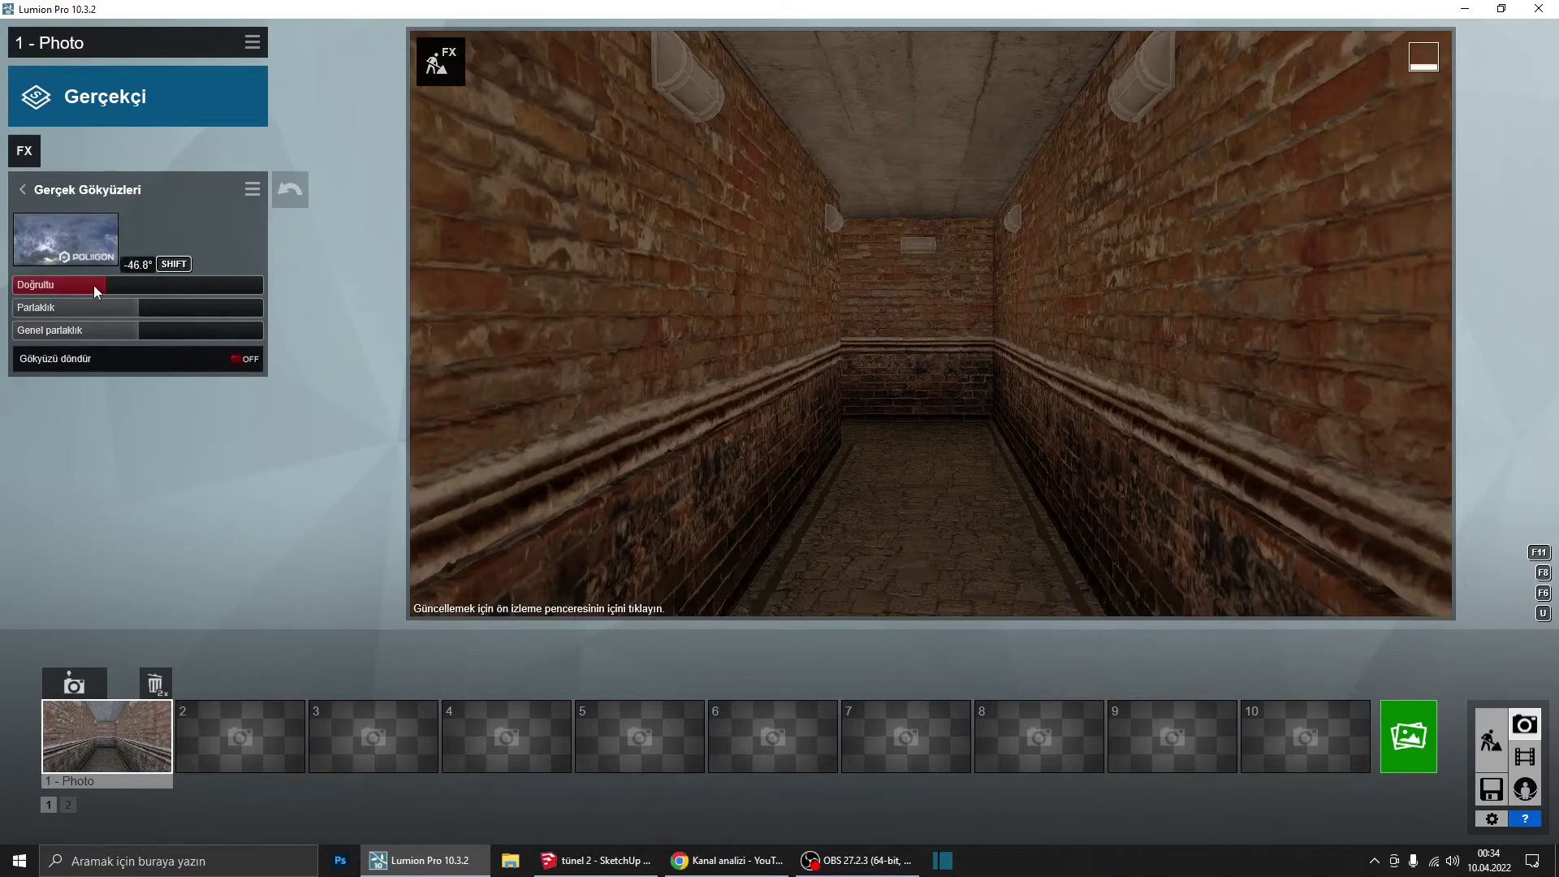
# Step: Rotate the sky to -22.2° and lower its brightness, viewed from photo 1's camera
pyautogui.moveTo(94, 285); pyautogui.dragTo(83, 285)
pyautogui.click(640, 281)
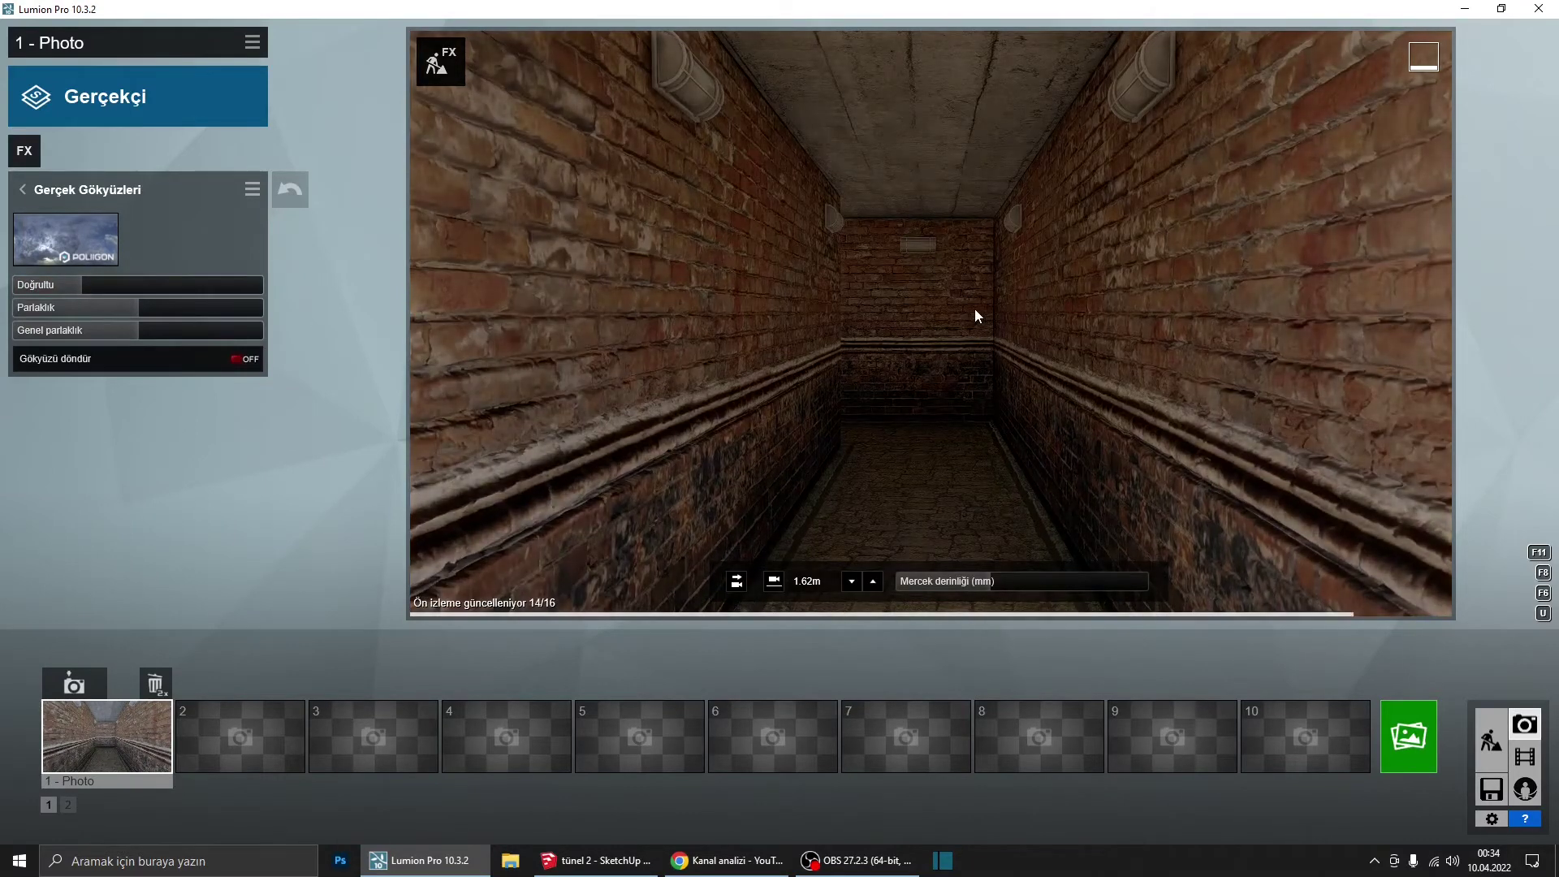
pyautogui.scroll(-10, 975, 310)
pyautogui.scroll(-3, 975, 309)
pyautogui.moveTo(975, 309)
pyautogui.mouseDown(button='right')
pyautogui.moveTo(931, 324)
pyautogui.moveTo(963, 309)
pyautogui.mouseUp(button='right')
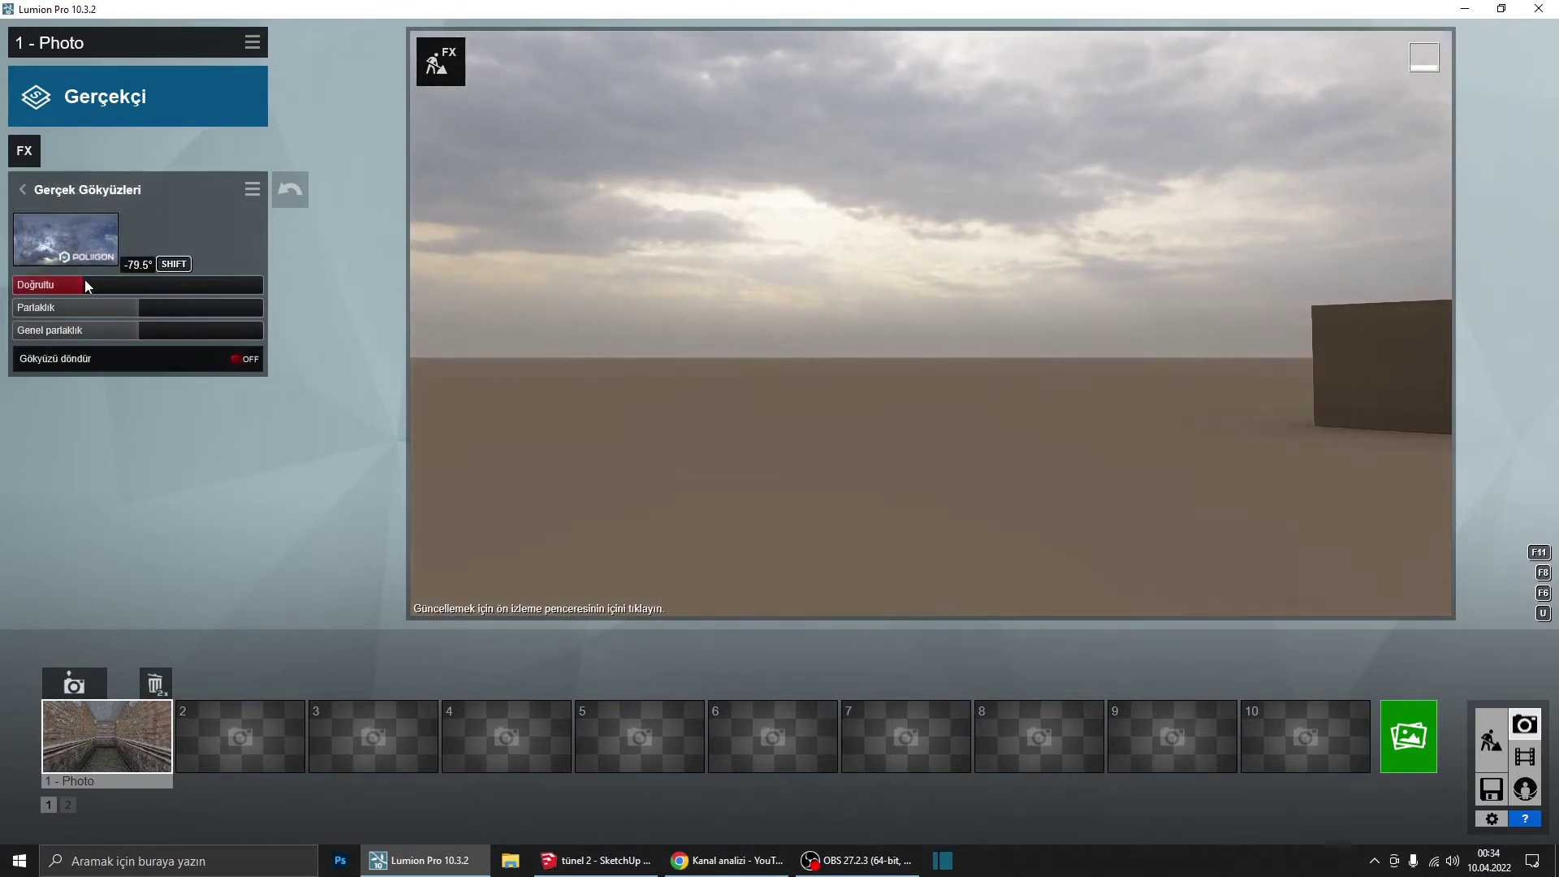
pyautogui.moveTo(85, 280); pyautogui.dragTo(123, 281)
pyautogui.moveTo(930, 324); pyautogui.dragTo(417, 289, button='right')
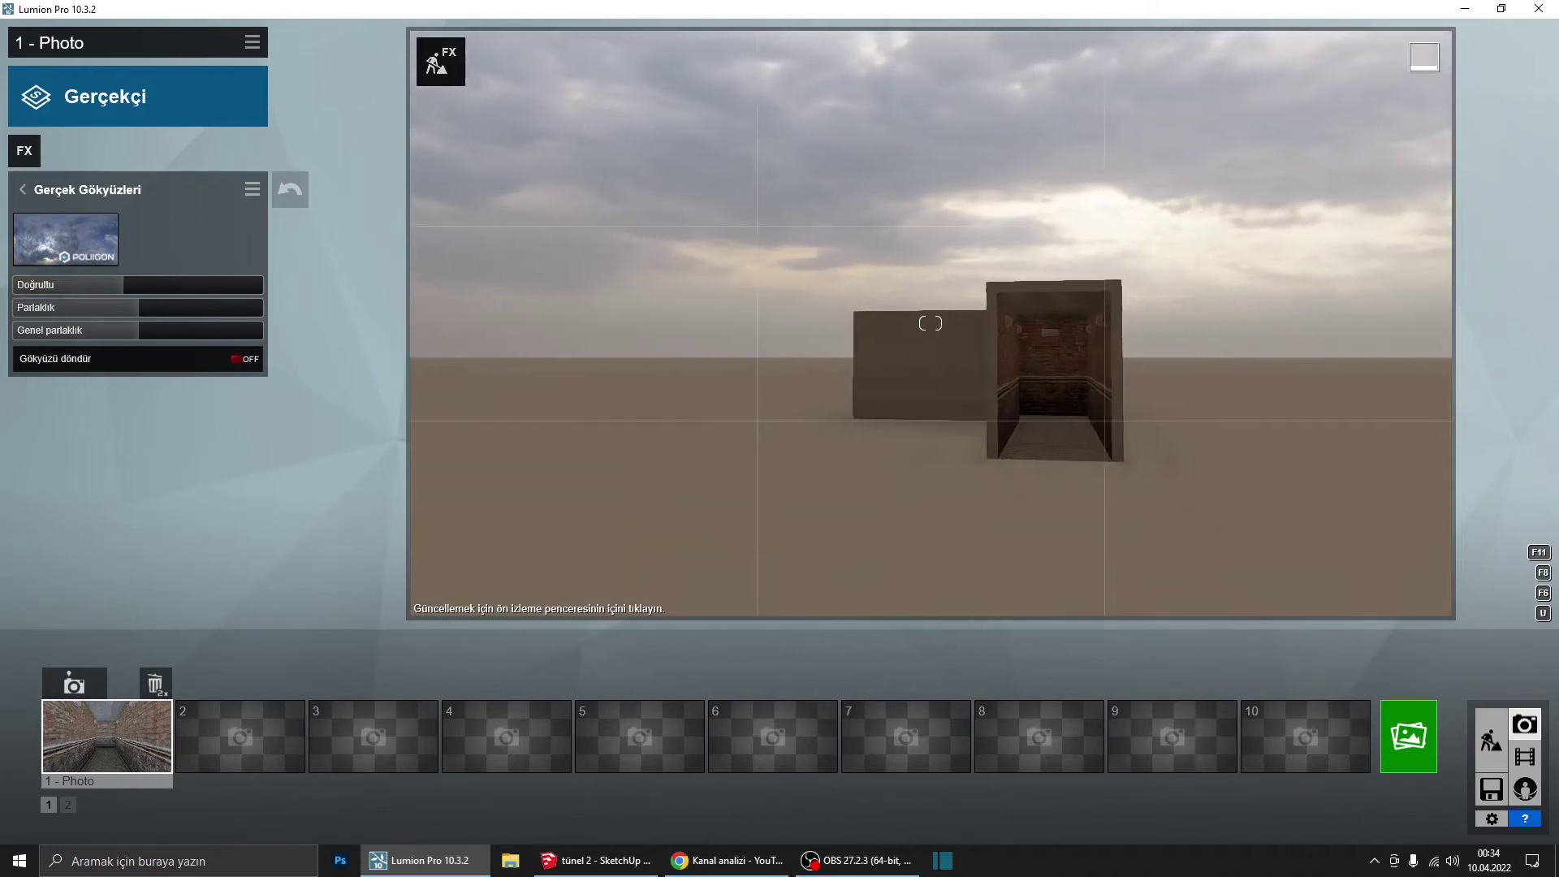
pyautogui.click(119, 729)
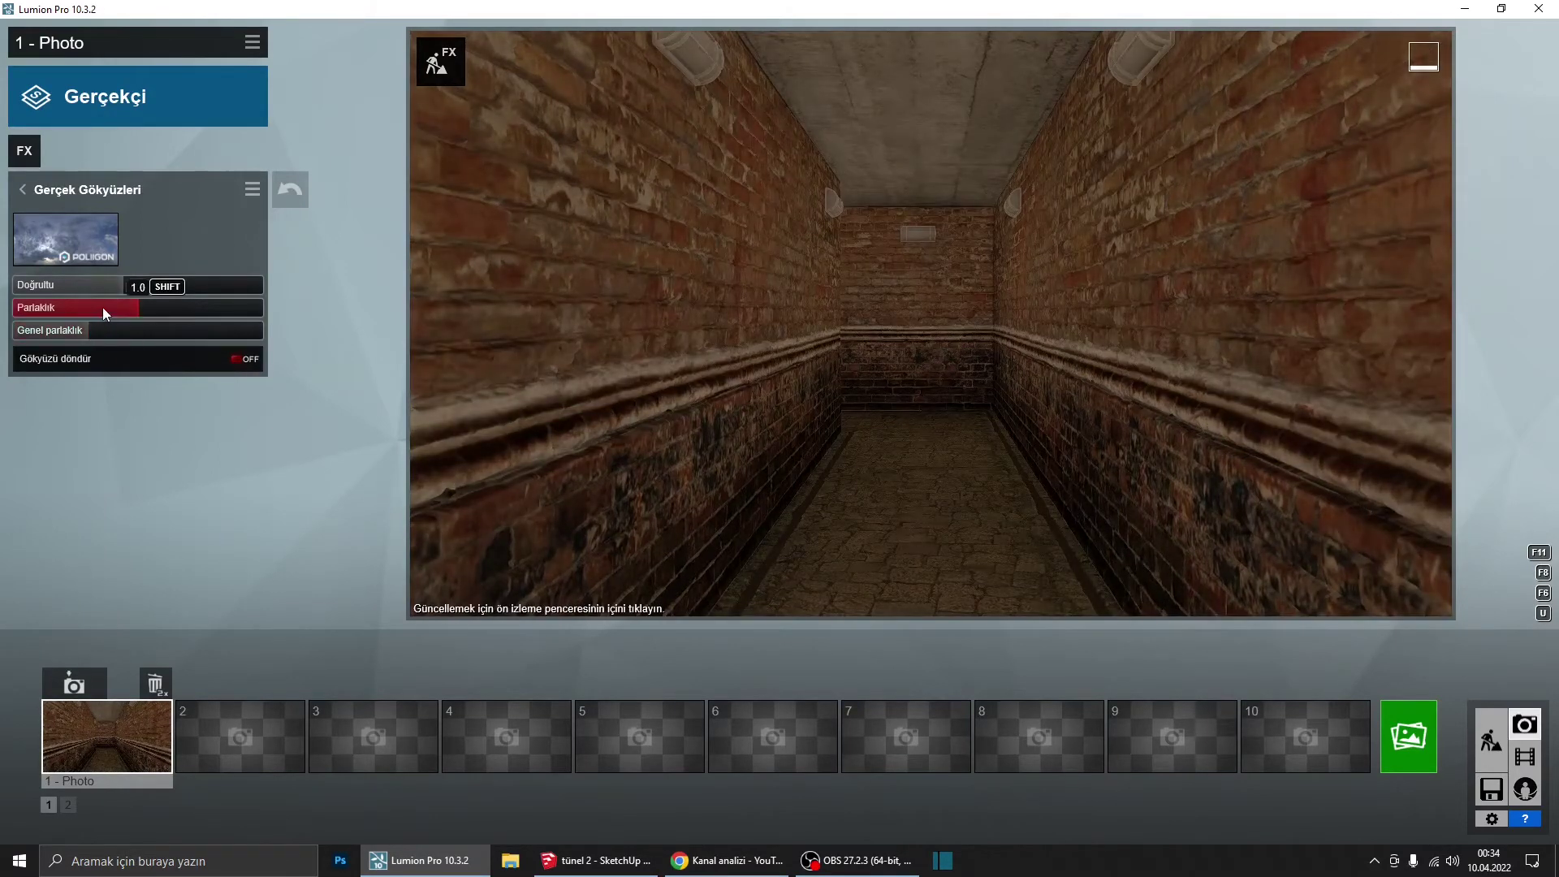
pyautogui.moveTo(103, 307); pyautogui.dragTo(91, 308)
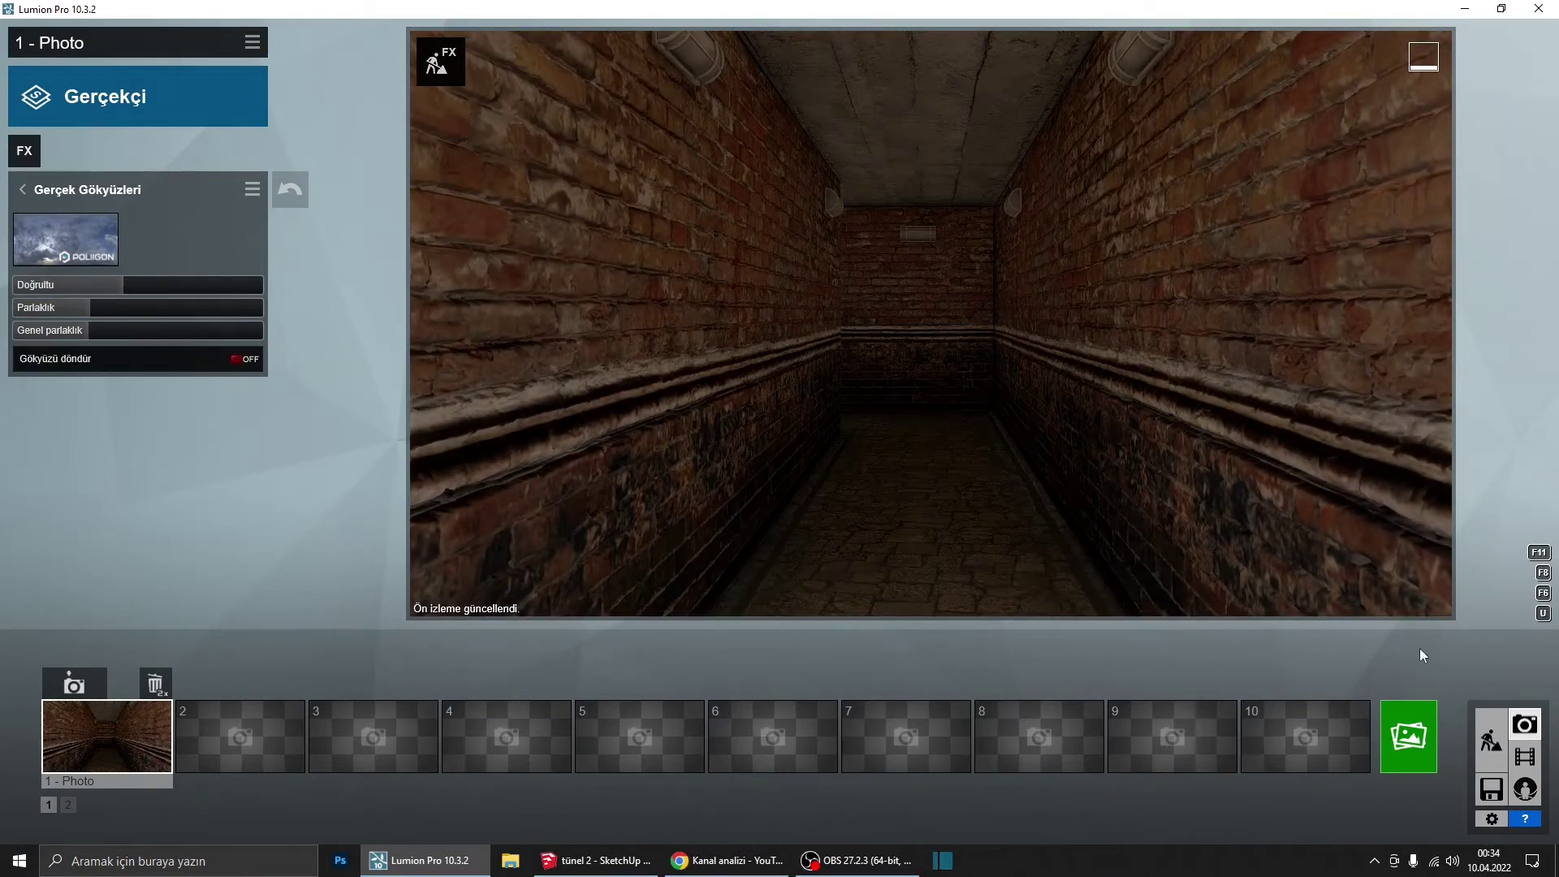
# Step: Give the lamp housings a near-black Standard material with reduced reflectivity
pyautogui.click(1490, 739)
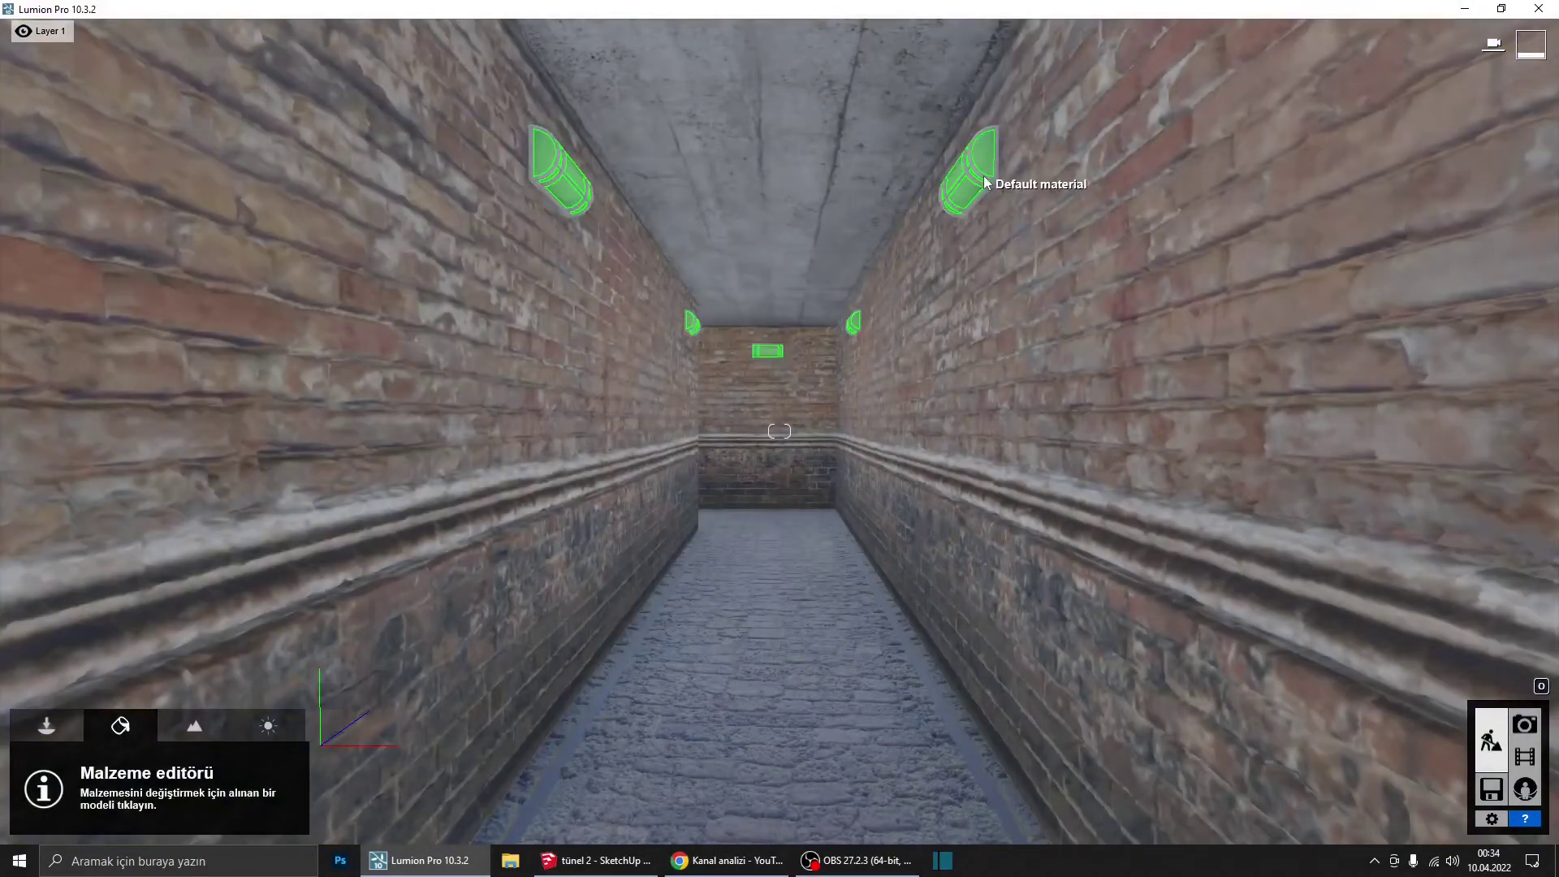
pyautogui.click(990, 180)
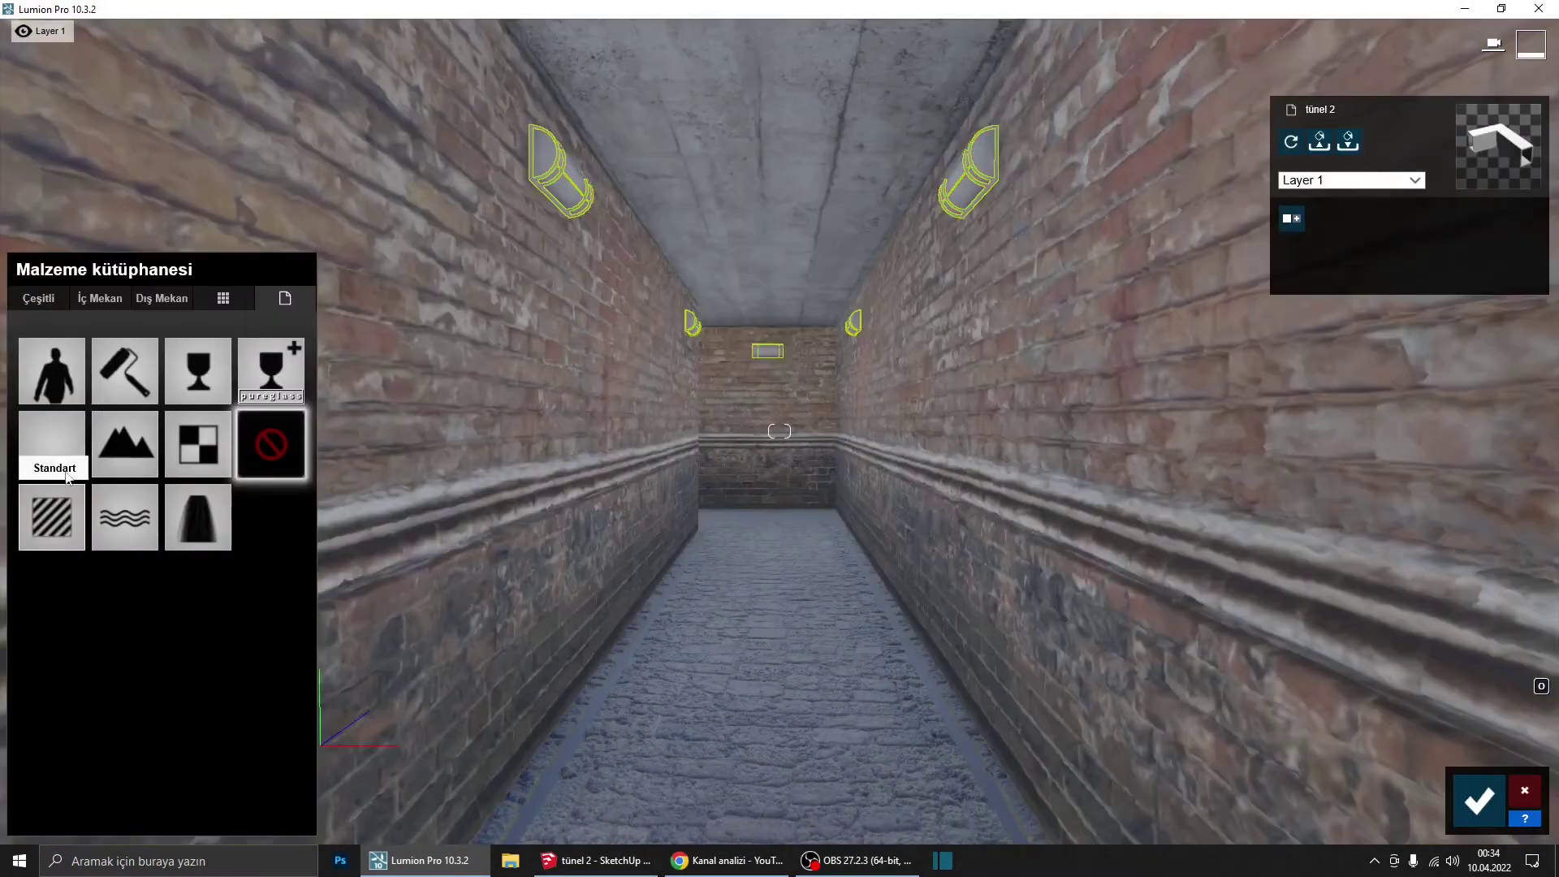
pyautogui.click(61, 519)
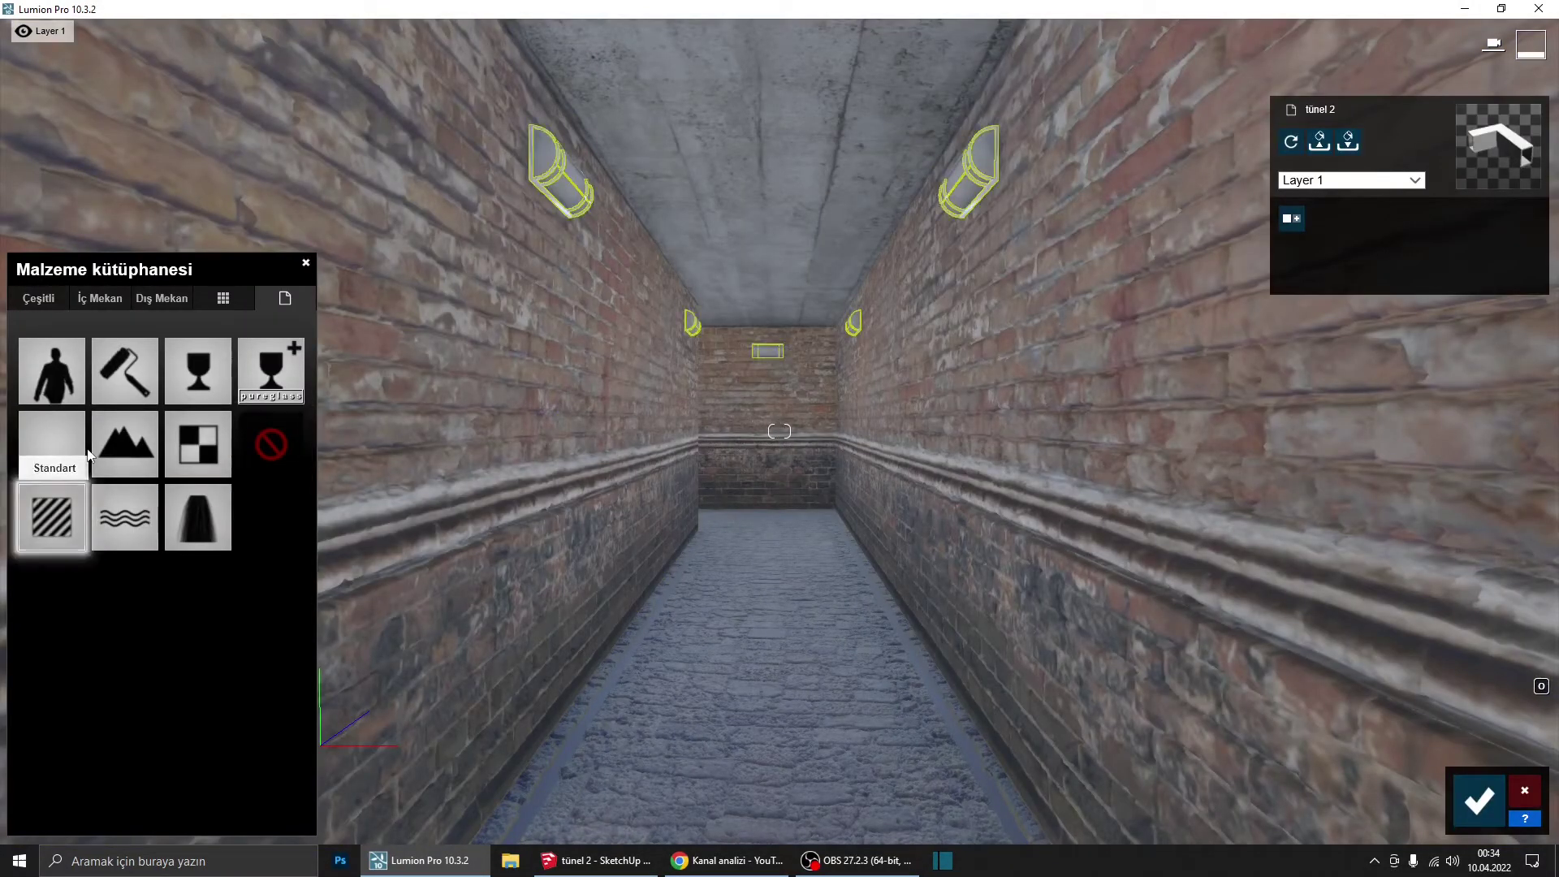
pyautogui.click(217, 541)
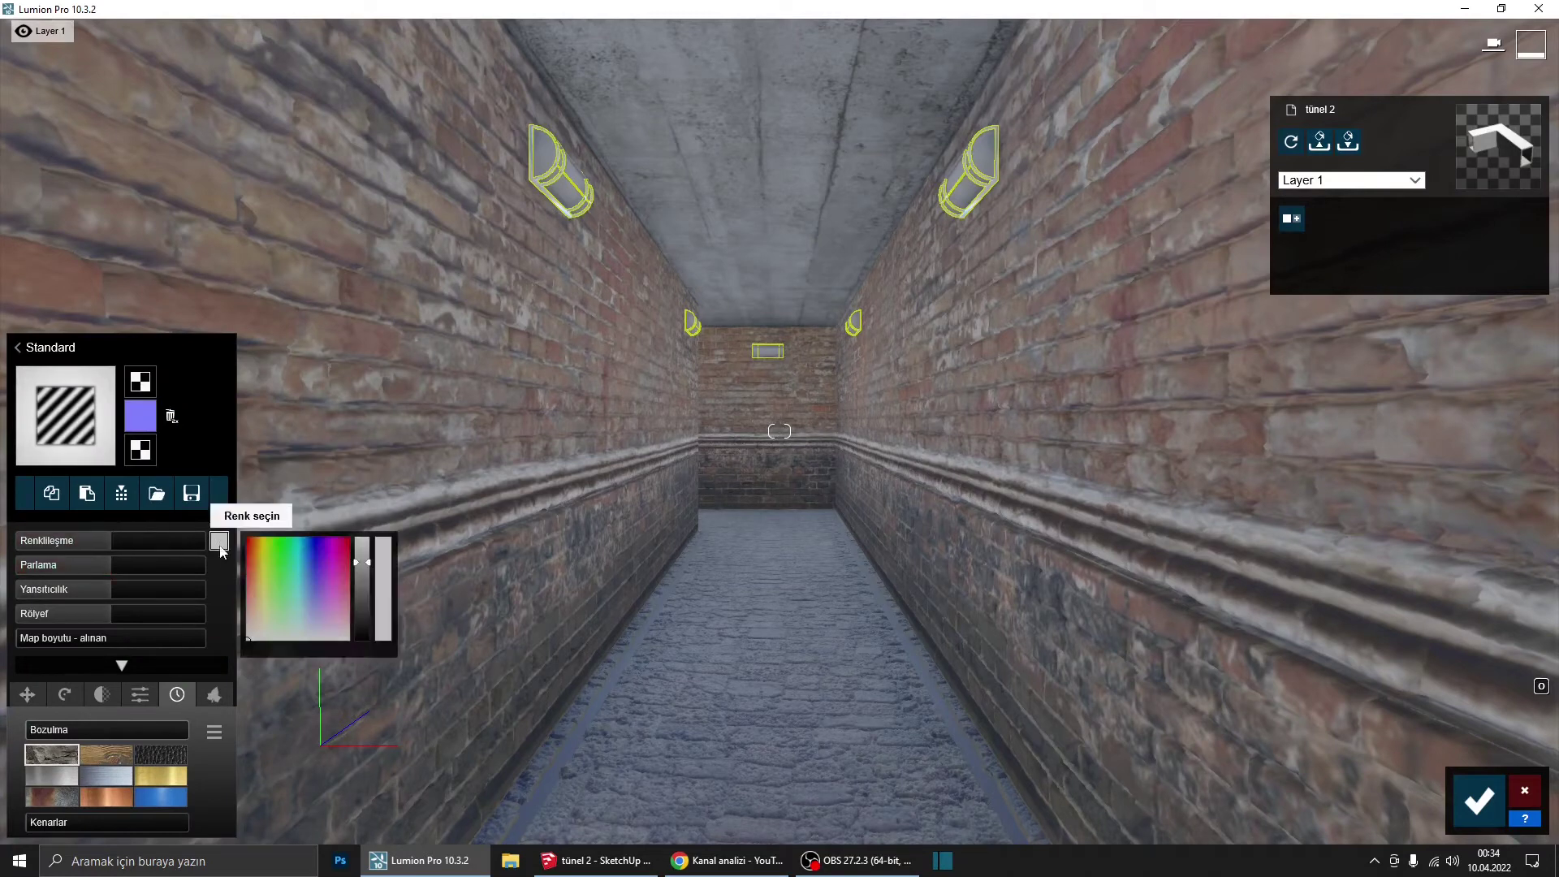
pyautogui.click(364, 630)
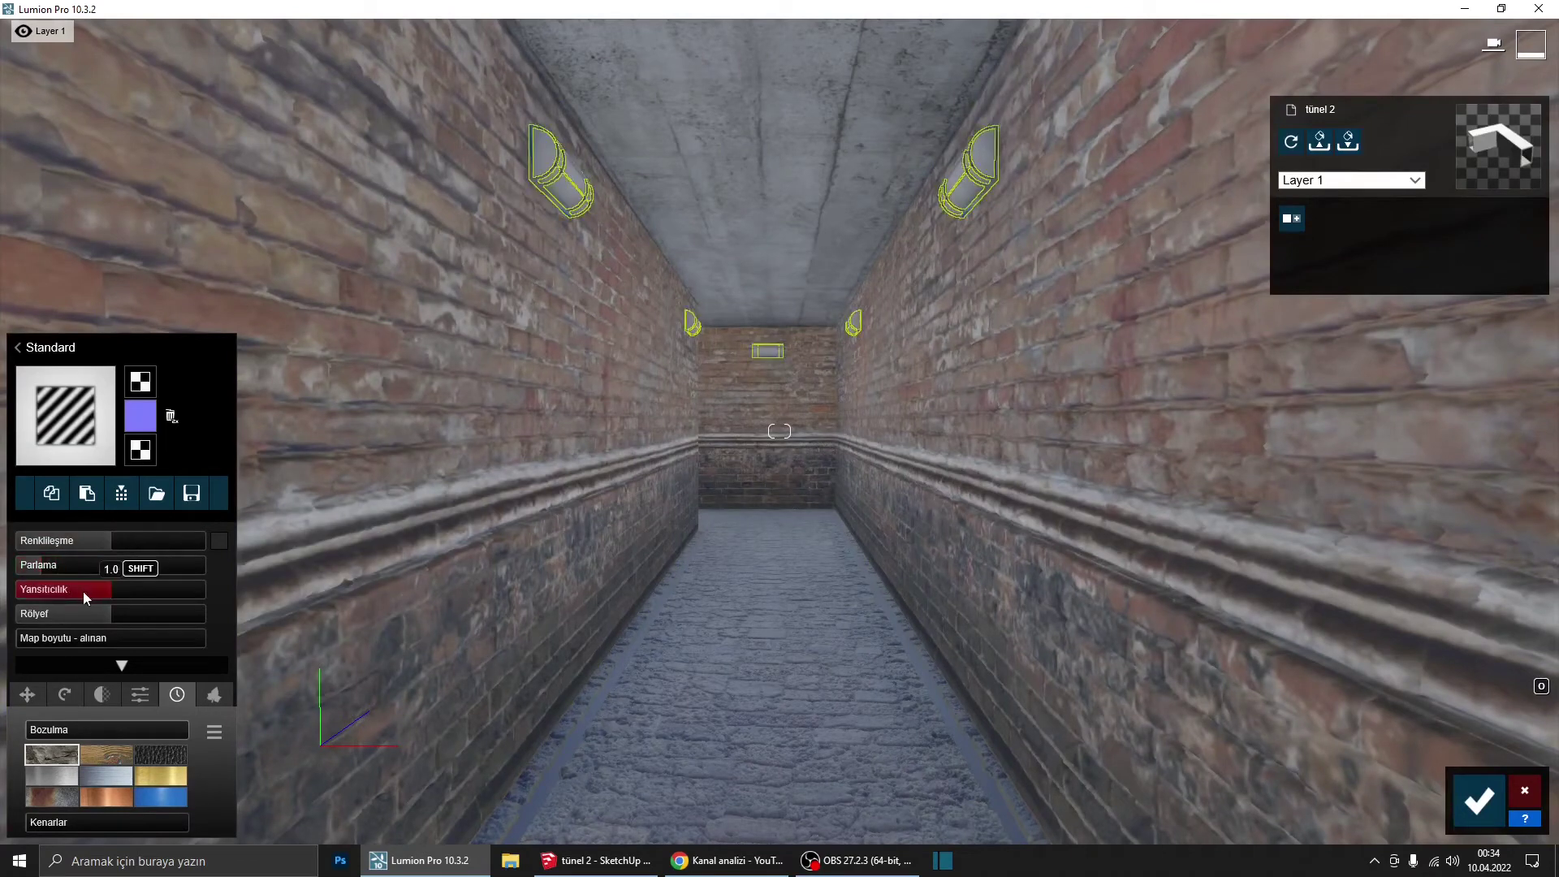
pyautogui.moveTo(83, 592); pyautogui.dragTo(78, 592)
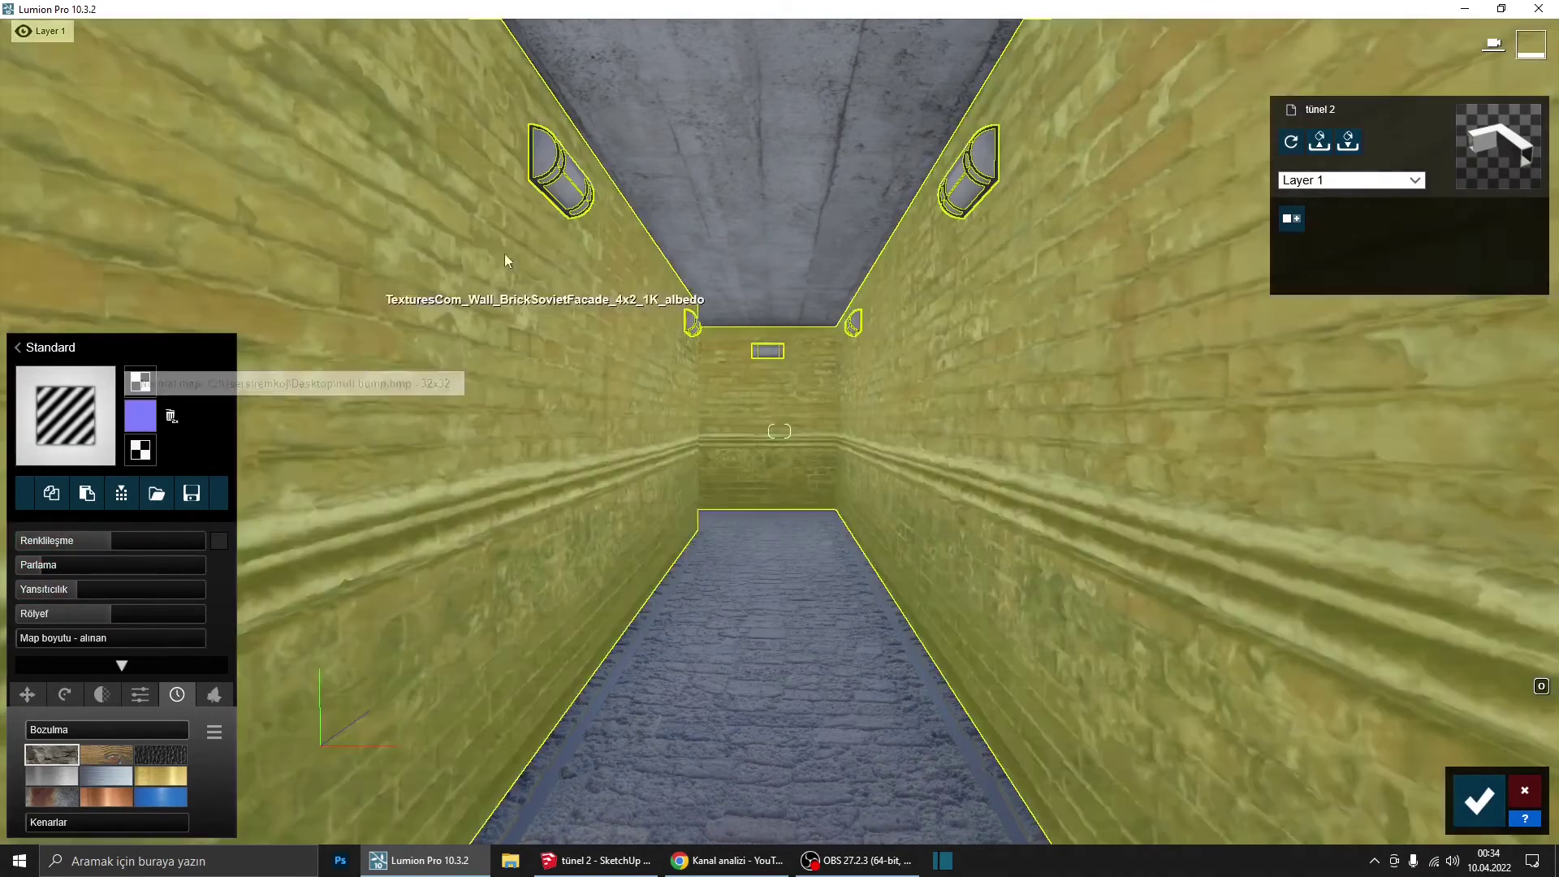
# Step: Make the lamp glass an emissive yellow-tinted Standard material and confirm the changes
pyautogui.click(561, 201)
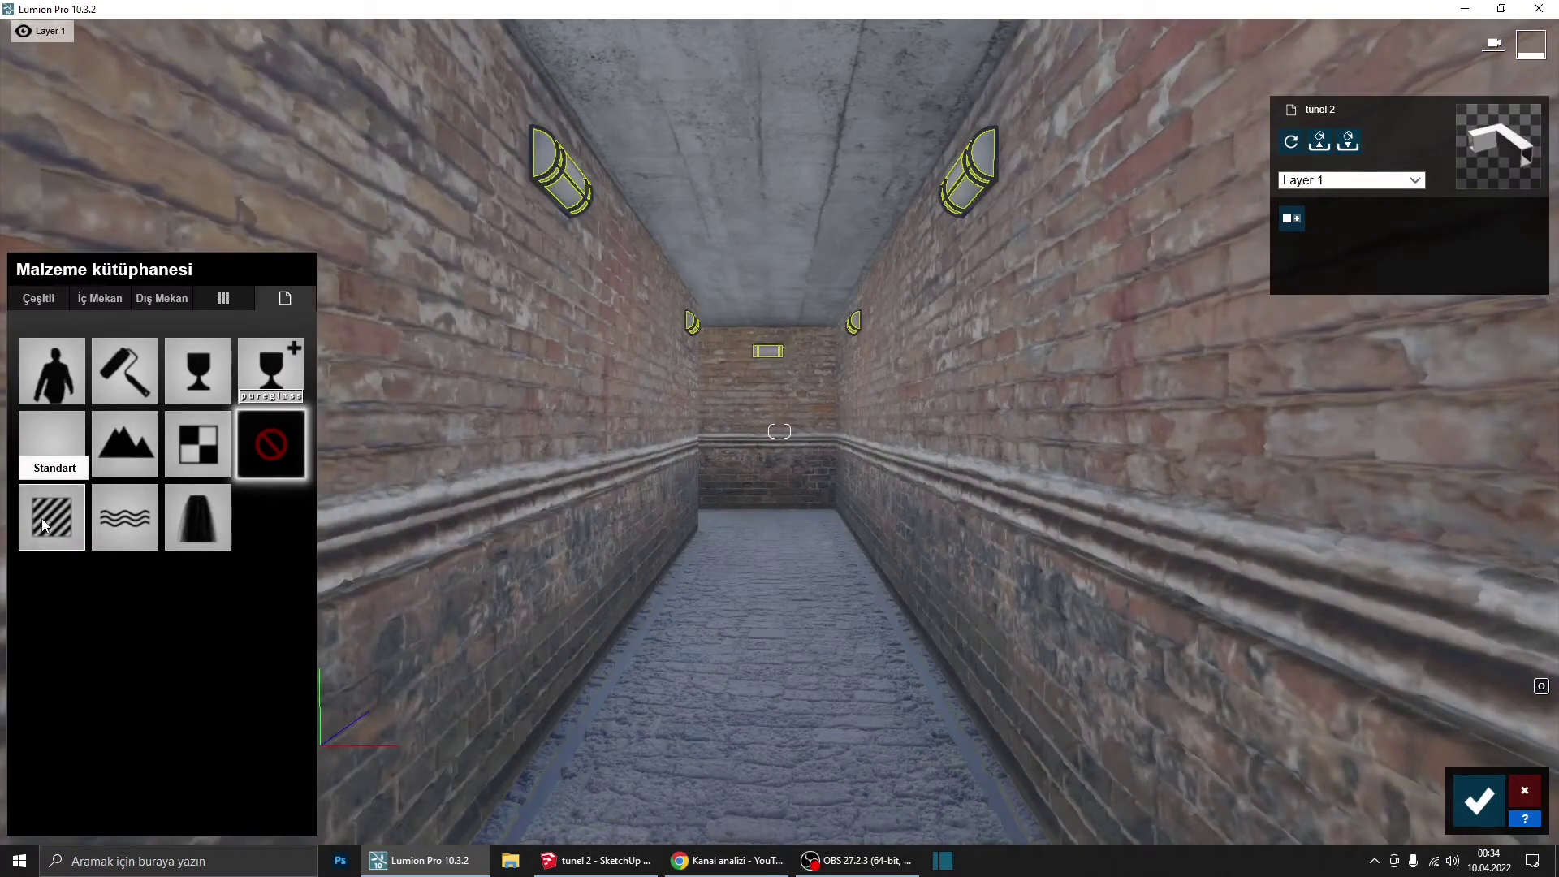
pyautogui.click(45, 522)
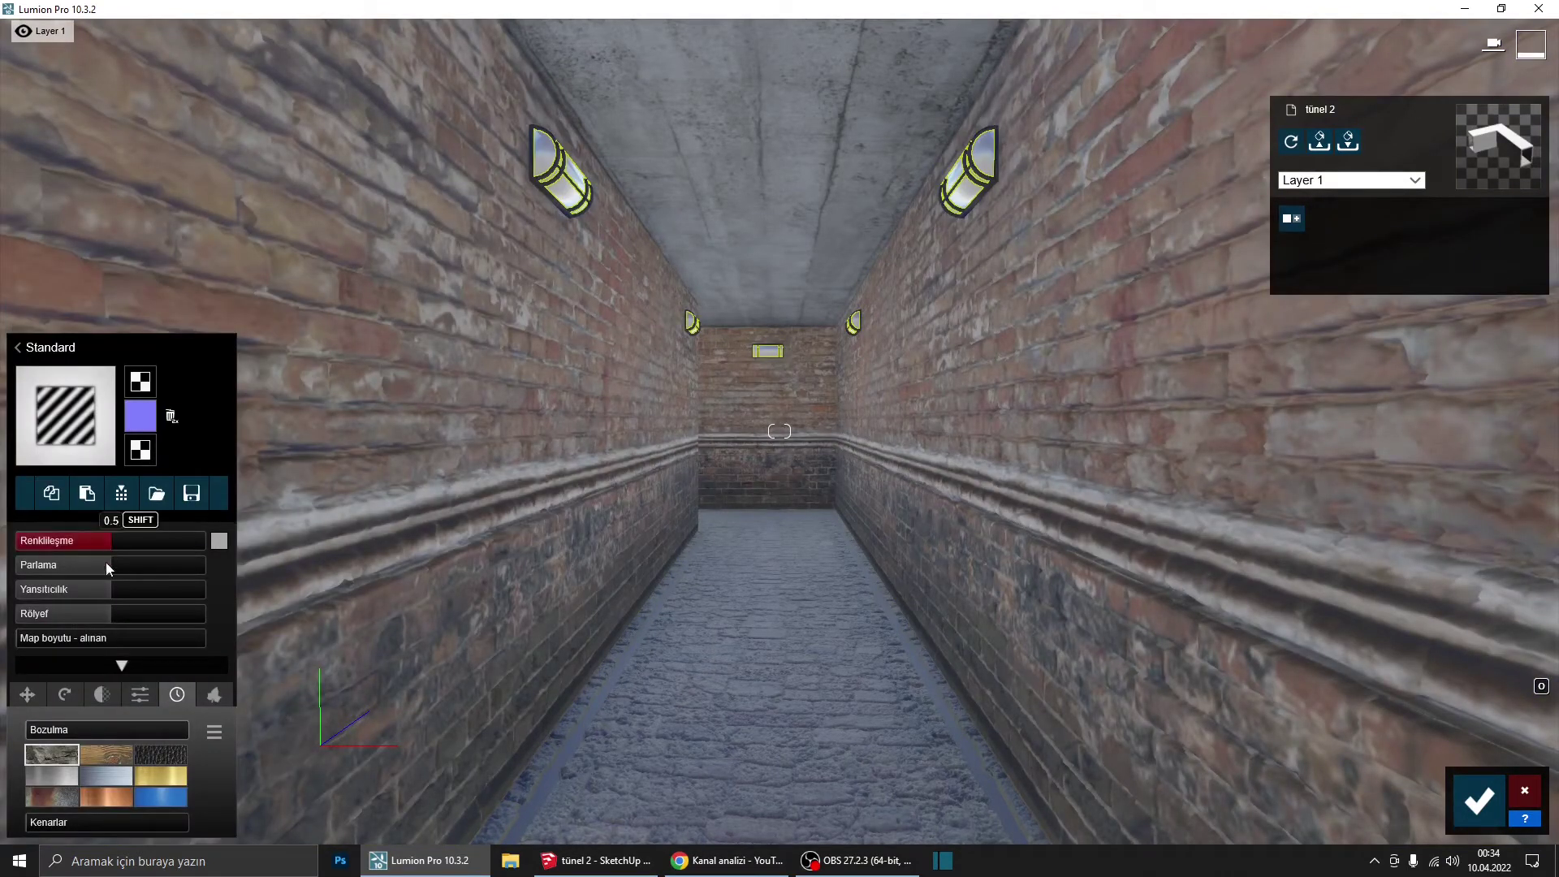
pyautogui.click(139, 698)
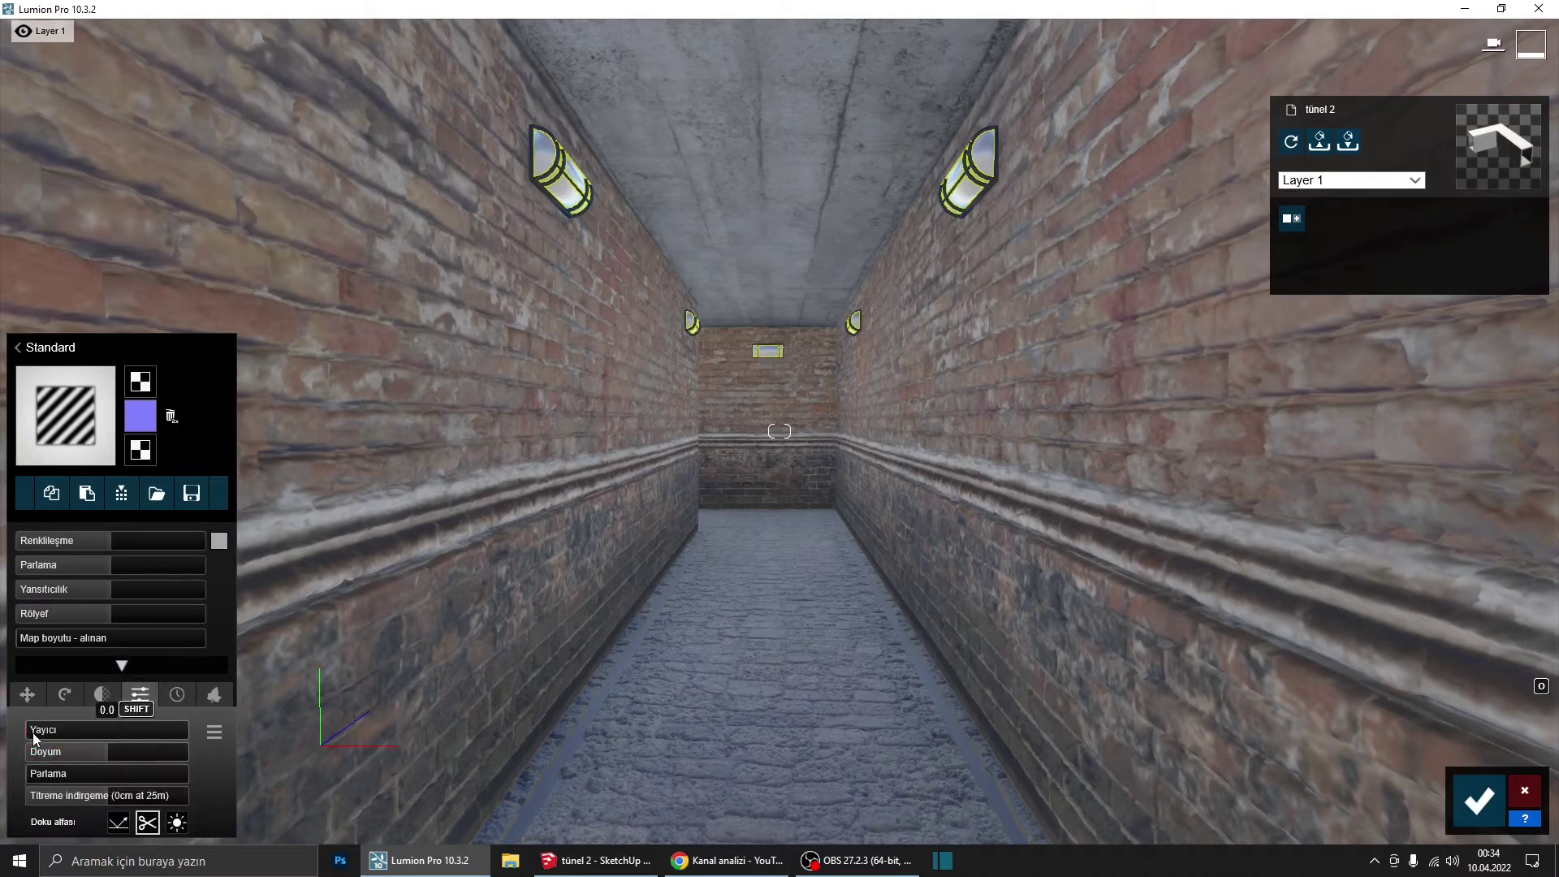
pyautogui.moveTo(33, 732); pyautogui.dragTo(97, 735)
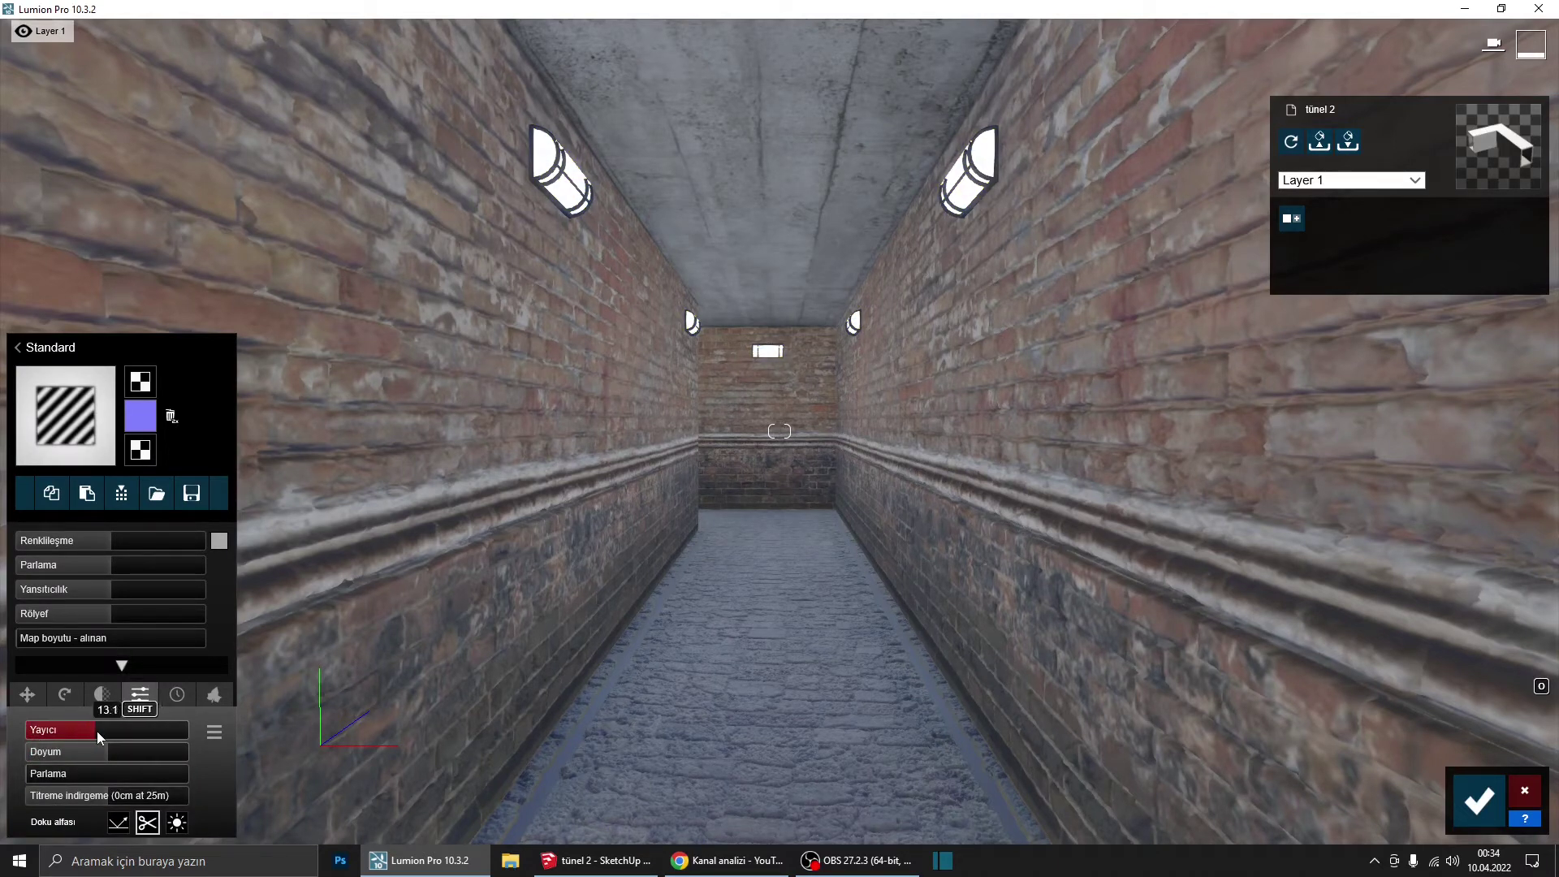
pyautogui.click(219, 541)
pyautogui.moveTo(258, 567); pyautogui.dragTo(256, 549)
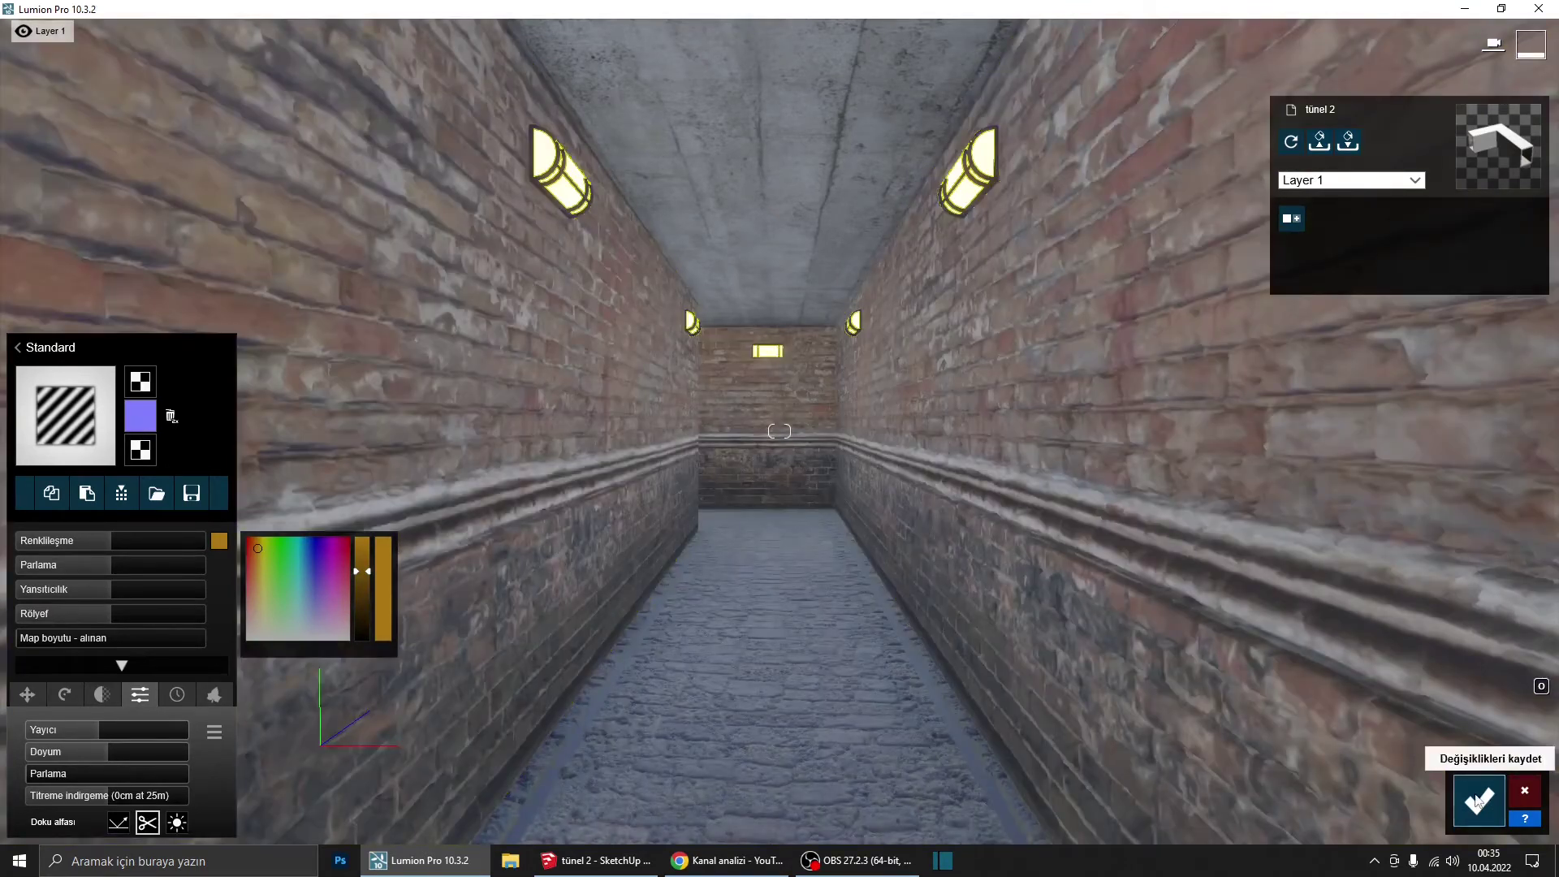
pyautogui.click(1479, 801)
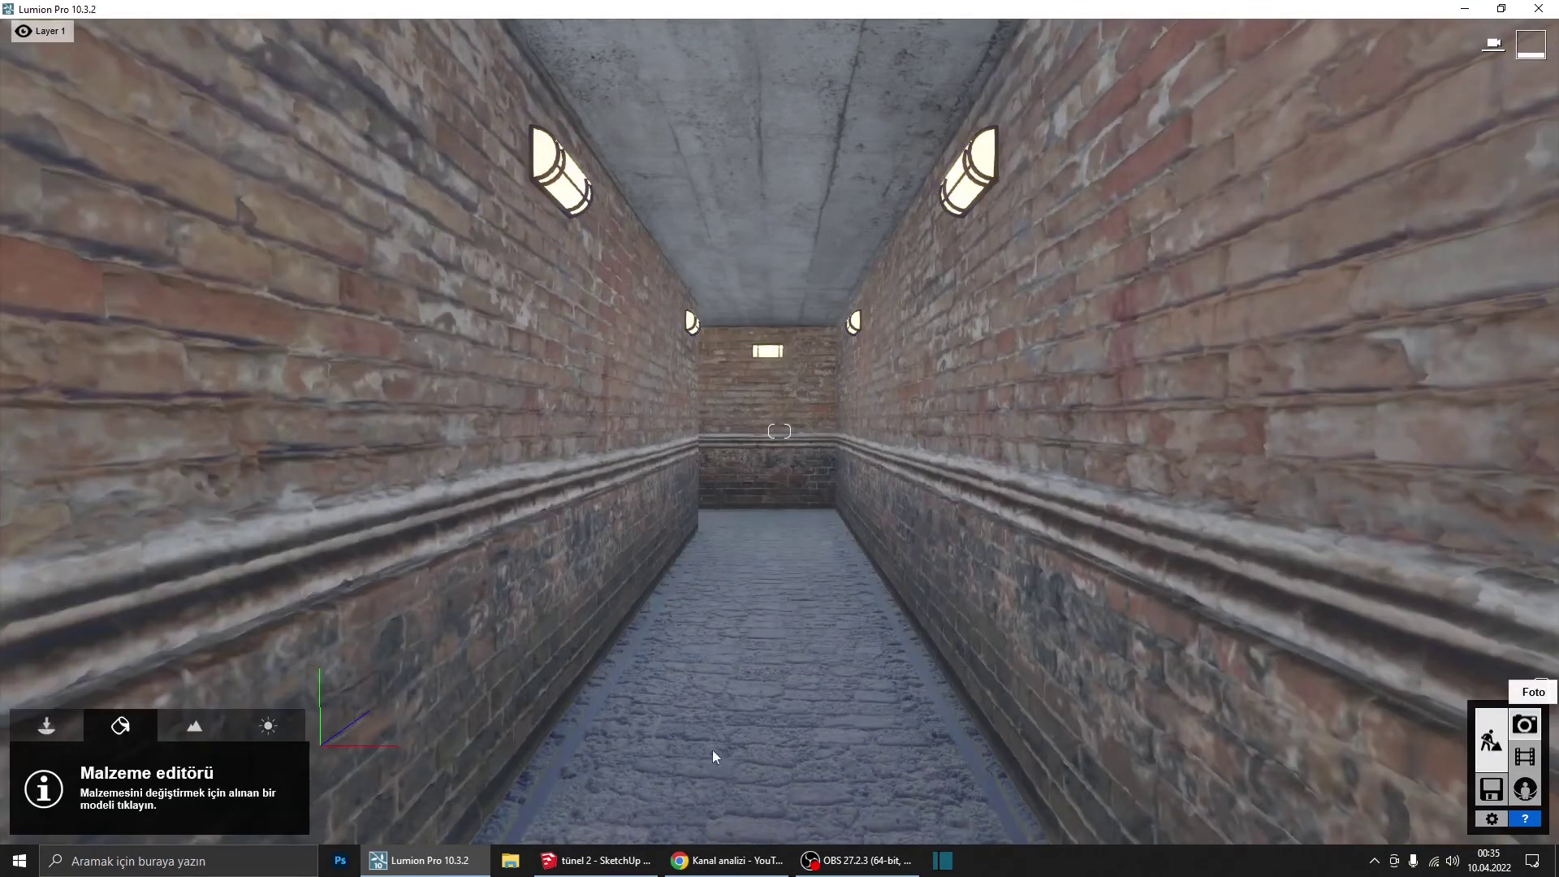
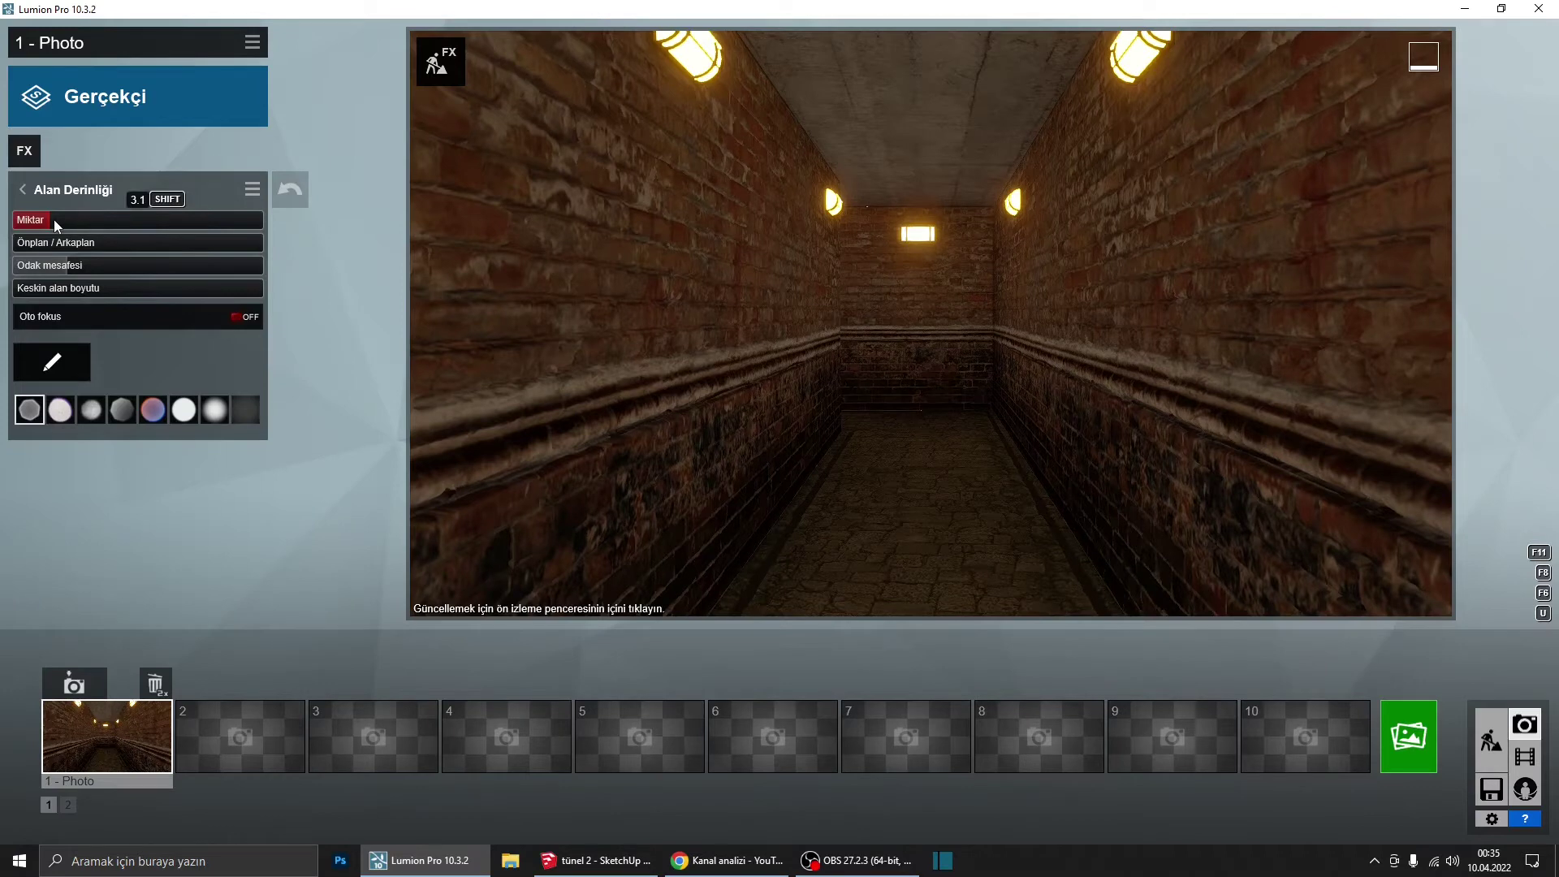
# Step: Set the depth-of-field amount to 364.4 with a 2.4m sharp area
pyautogui.moveTo(54, 219); pyautogui.dragTo(224, 224)
pyautogui.moveTo(73, 265)
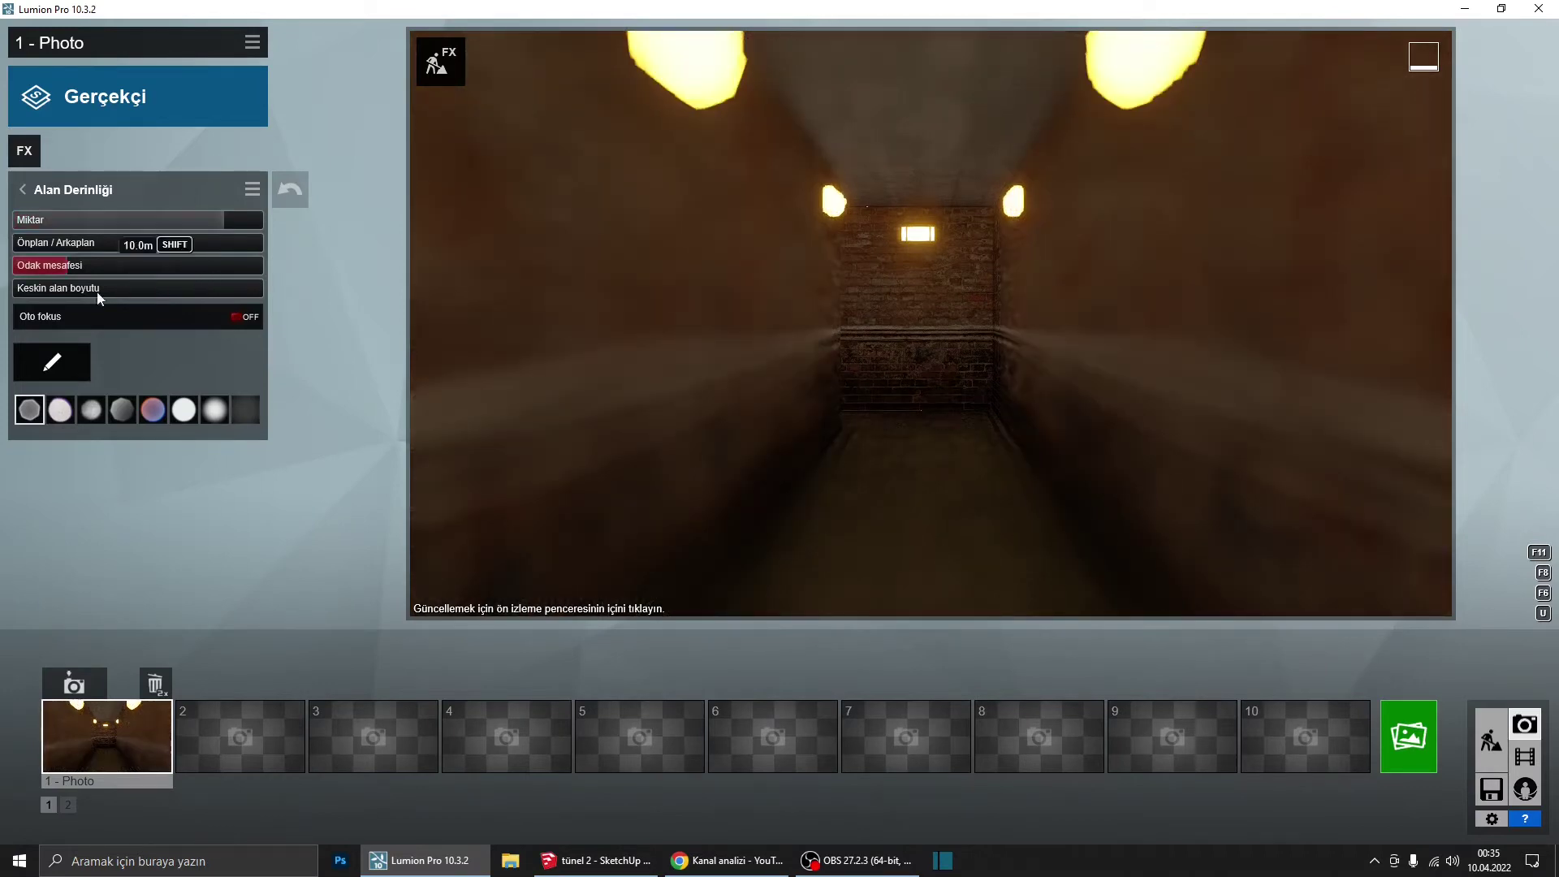
pyautogui.moveTo(29, 294); pyautogui.dragTo(56, 297)
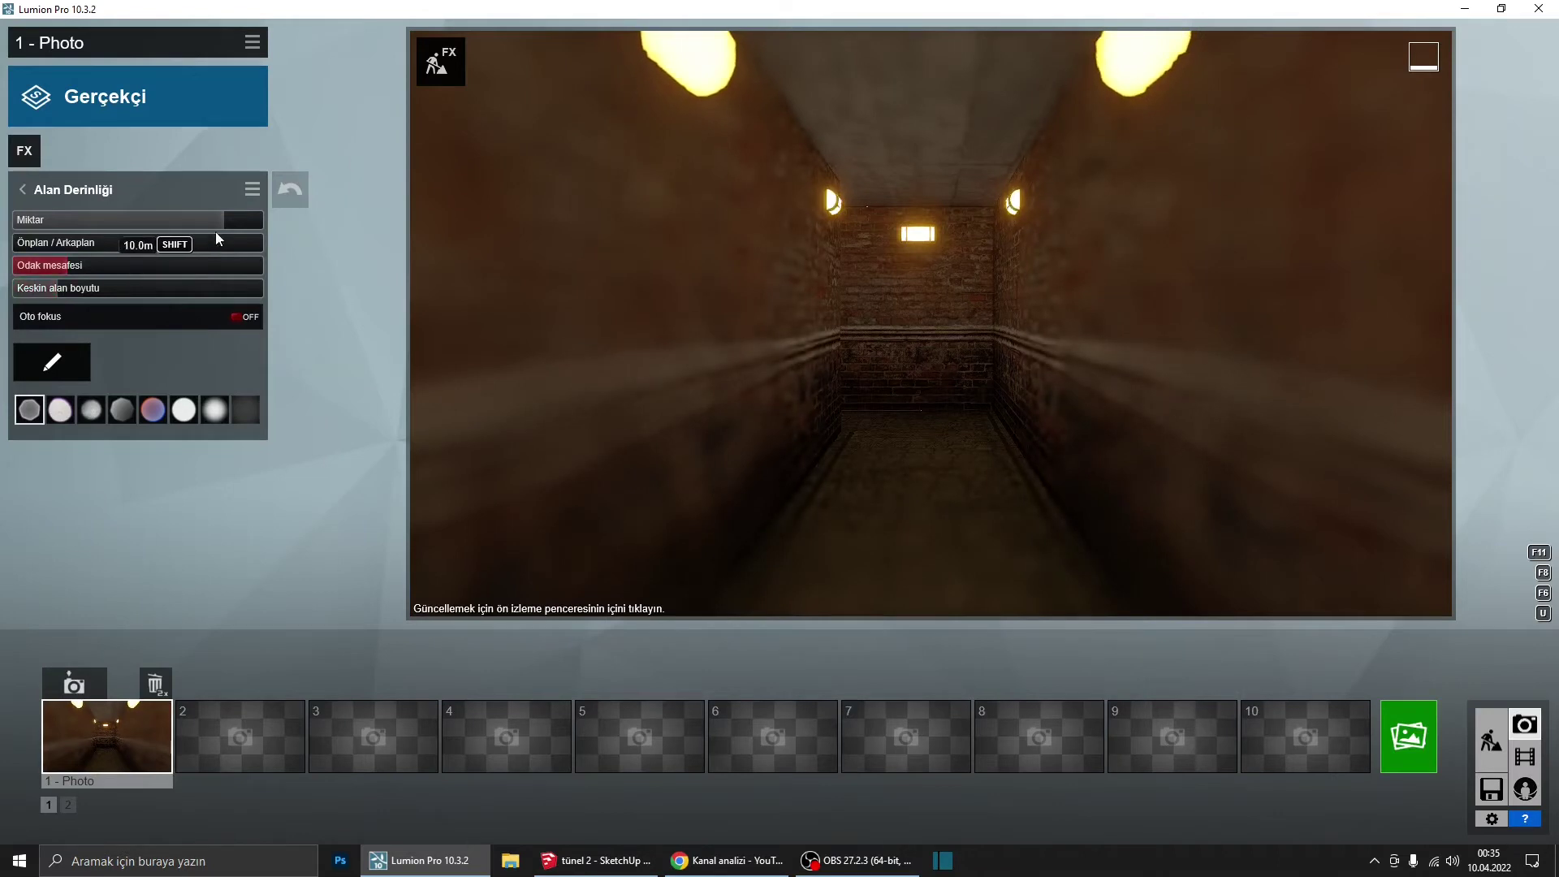
pyautogui.moveTo(211, 217); pyautogui.dragTo(120, 222)
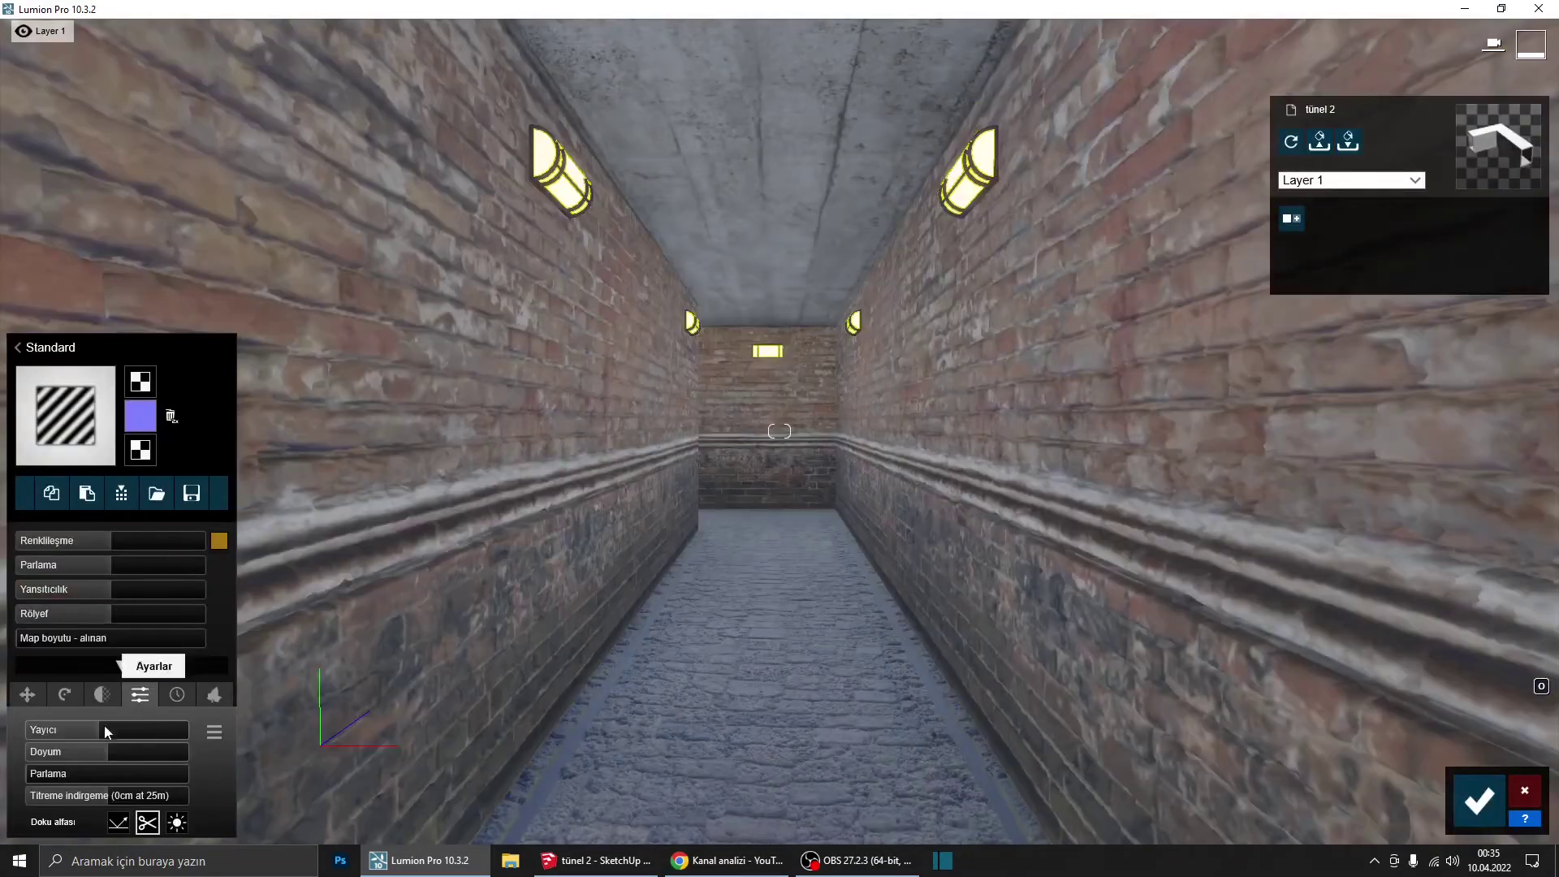
# Step: Give the lamp material a glow of 3.6 and a pale white tint, then return to Build mode
pyautogui.click(77, 728)
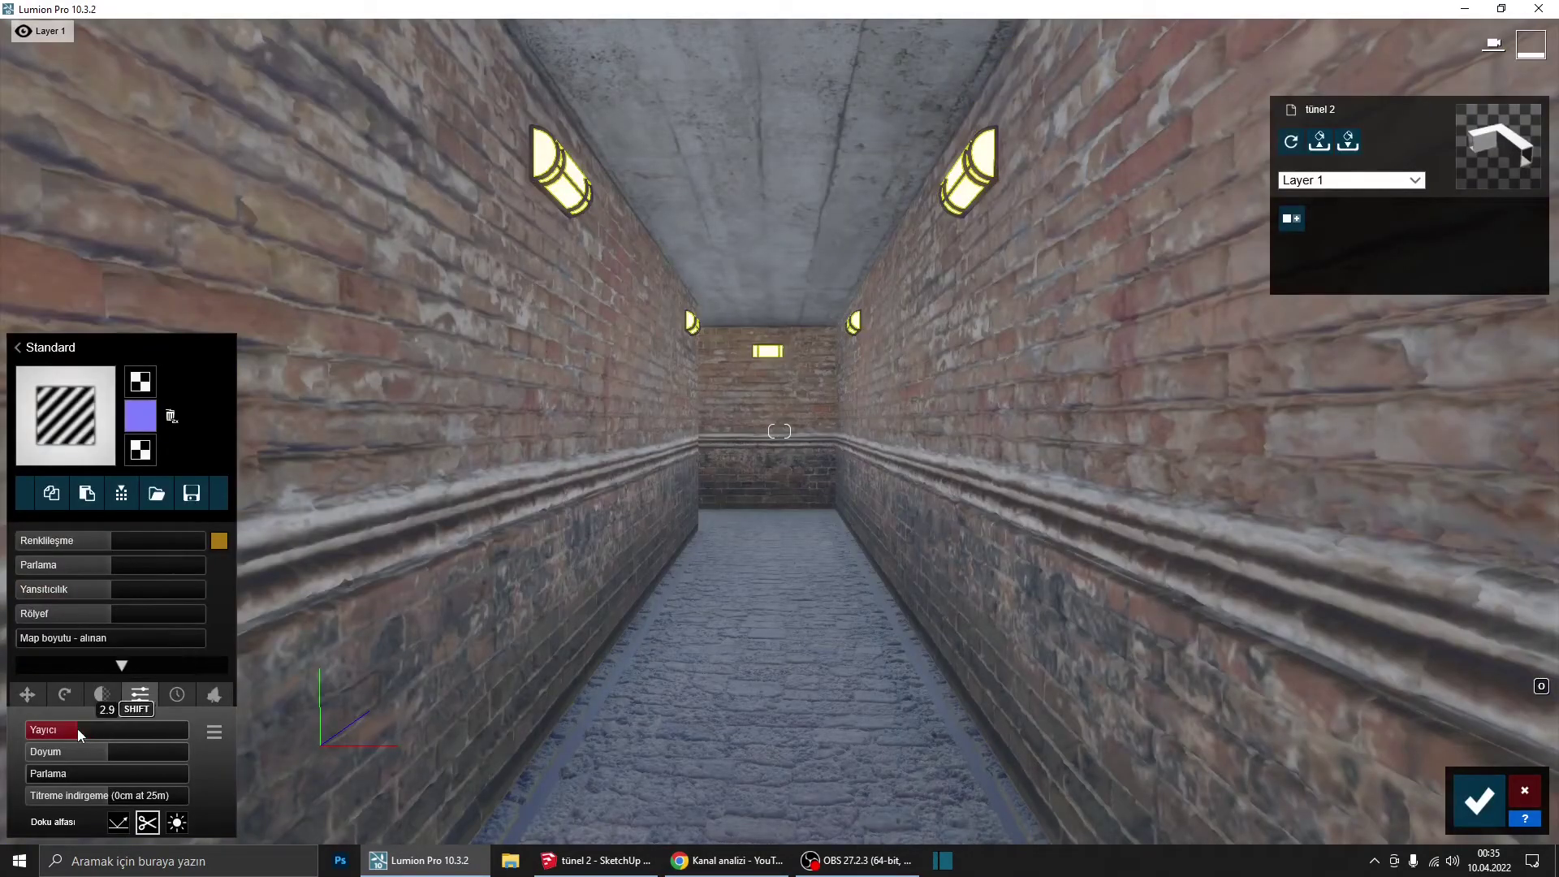
pyautogui.click(220, 540)
pyautogui.click(260, 618)
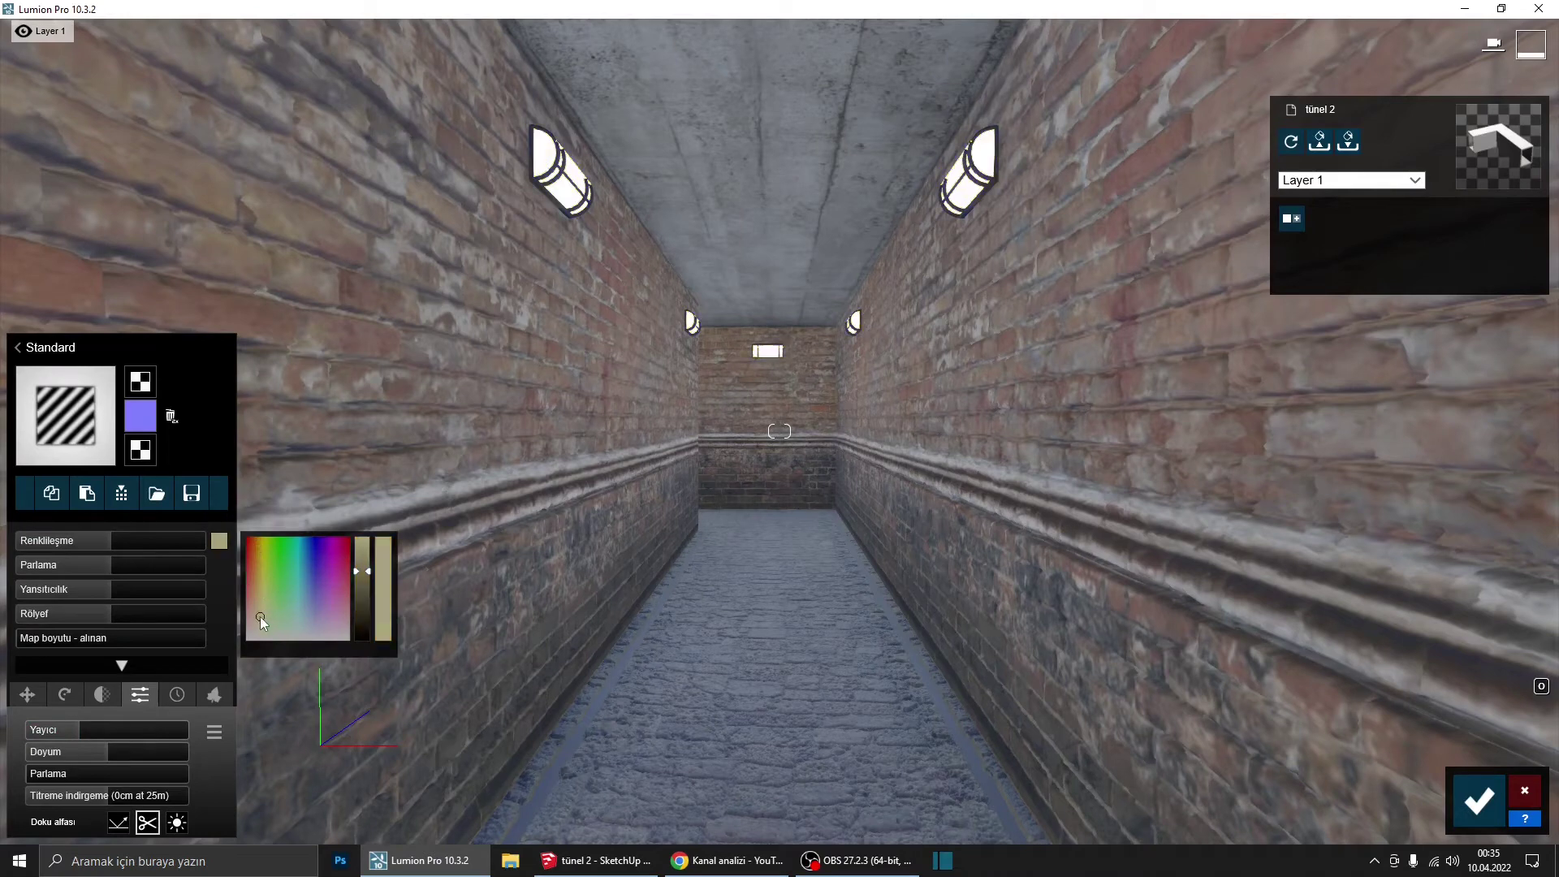
pyautogui.click(1478, 800)
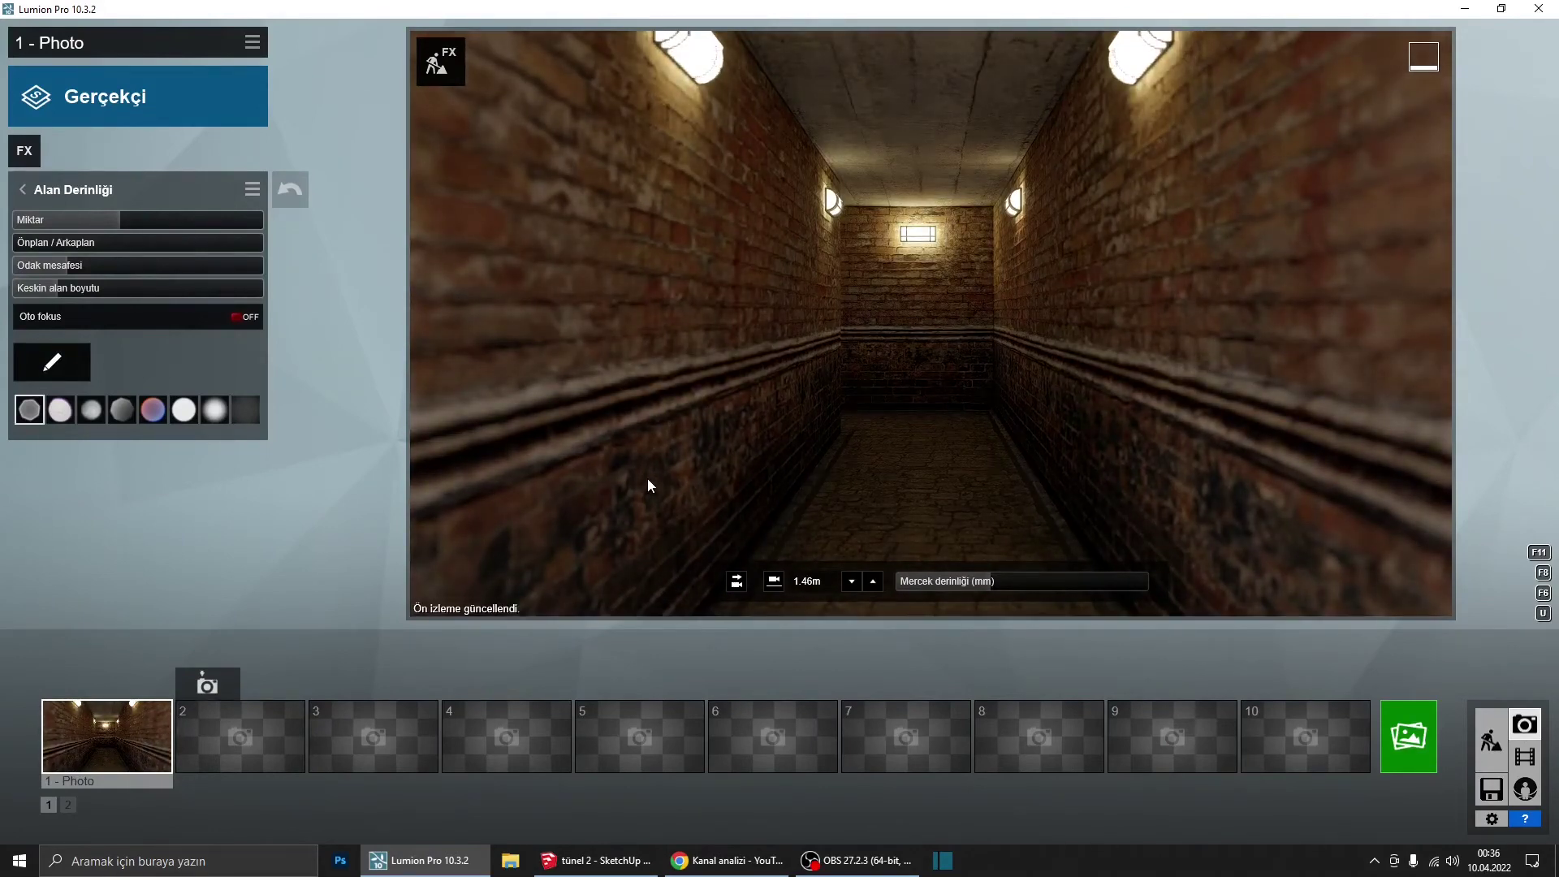
pyautogui.press('Escape')
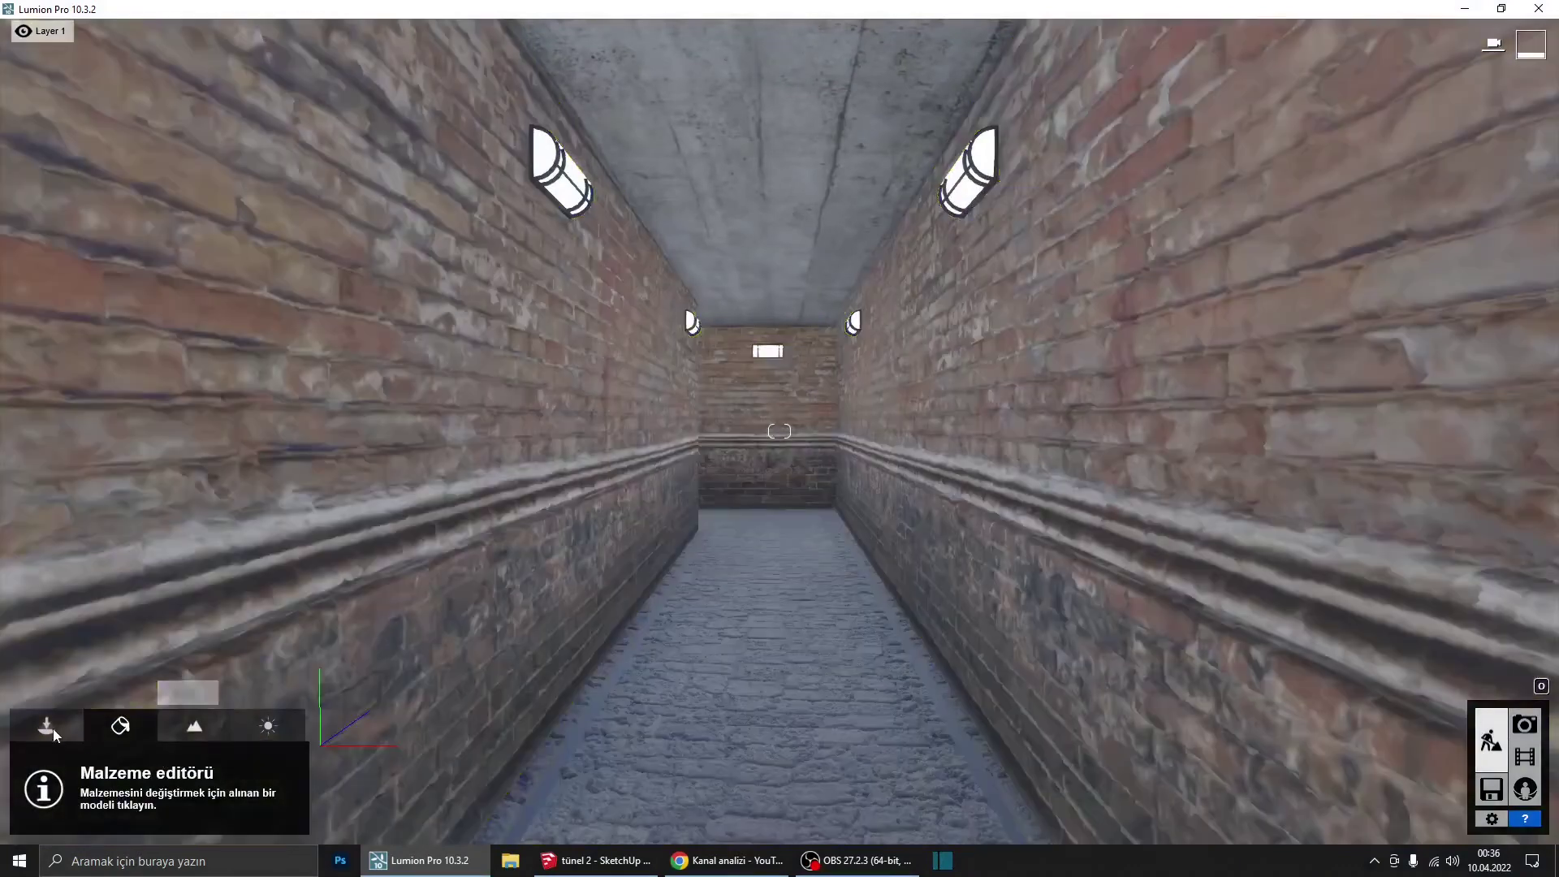
# Step: From İnsan ve Hayvanlar, place Man Asian 0005 Phone at the corridor end, rotated away from camera
pyautogui.click(52, 731)
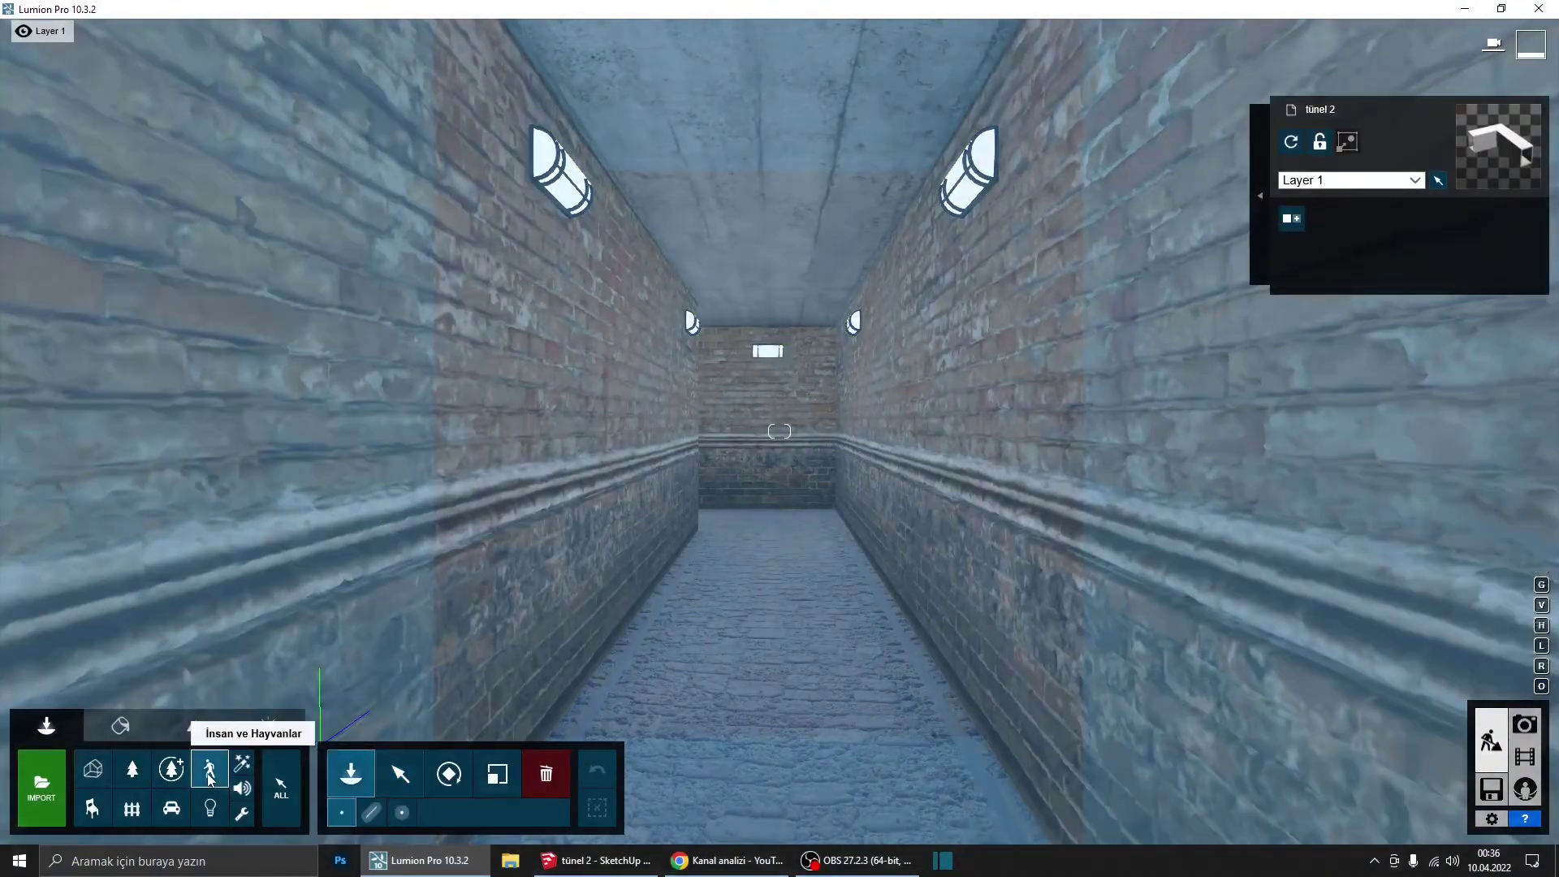
pyautogui.click(209, 779)
pyautogui.moveTo(212, 376)
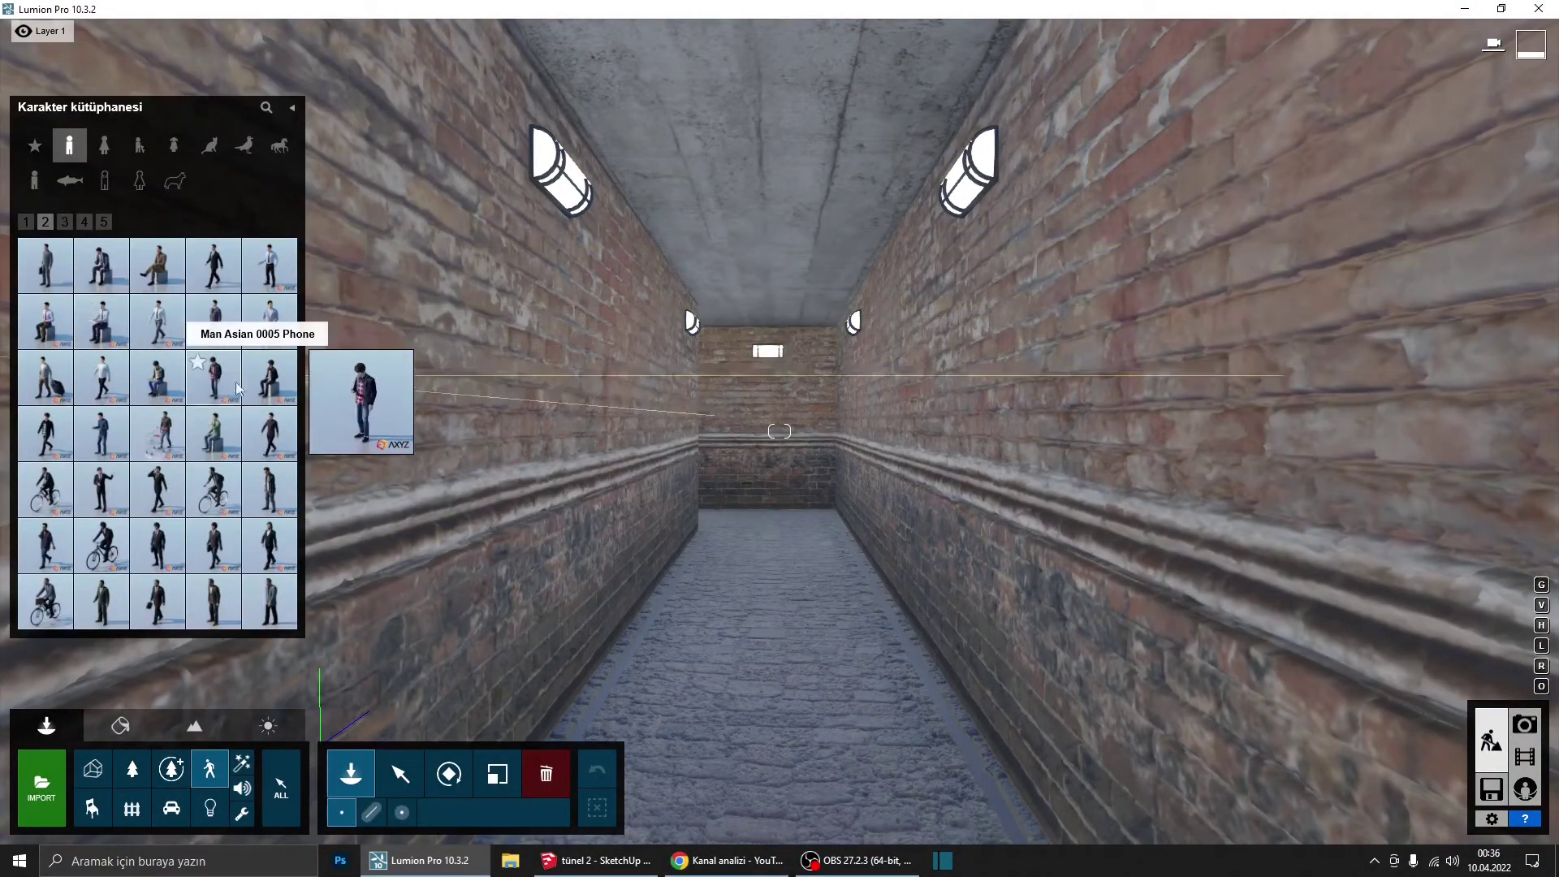
pyautogui.click(213, 377)
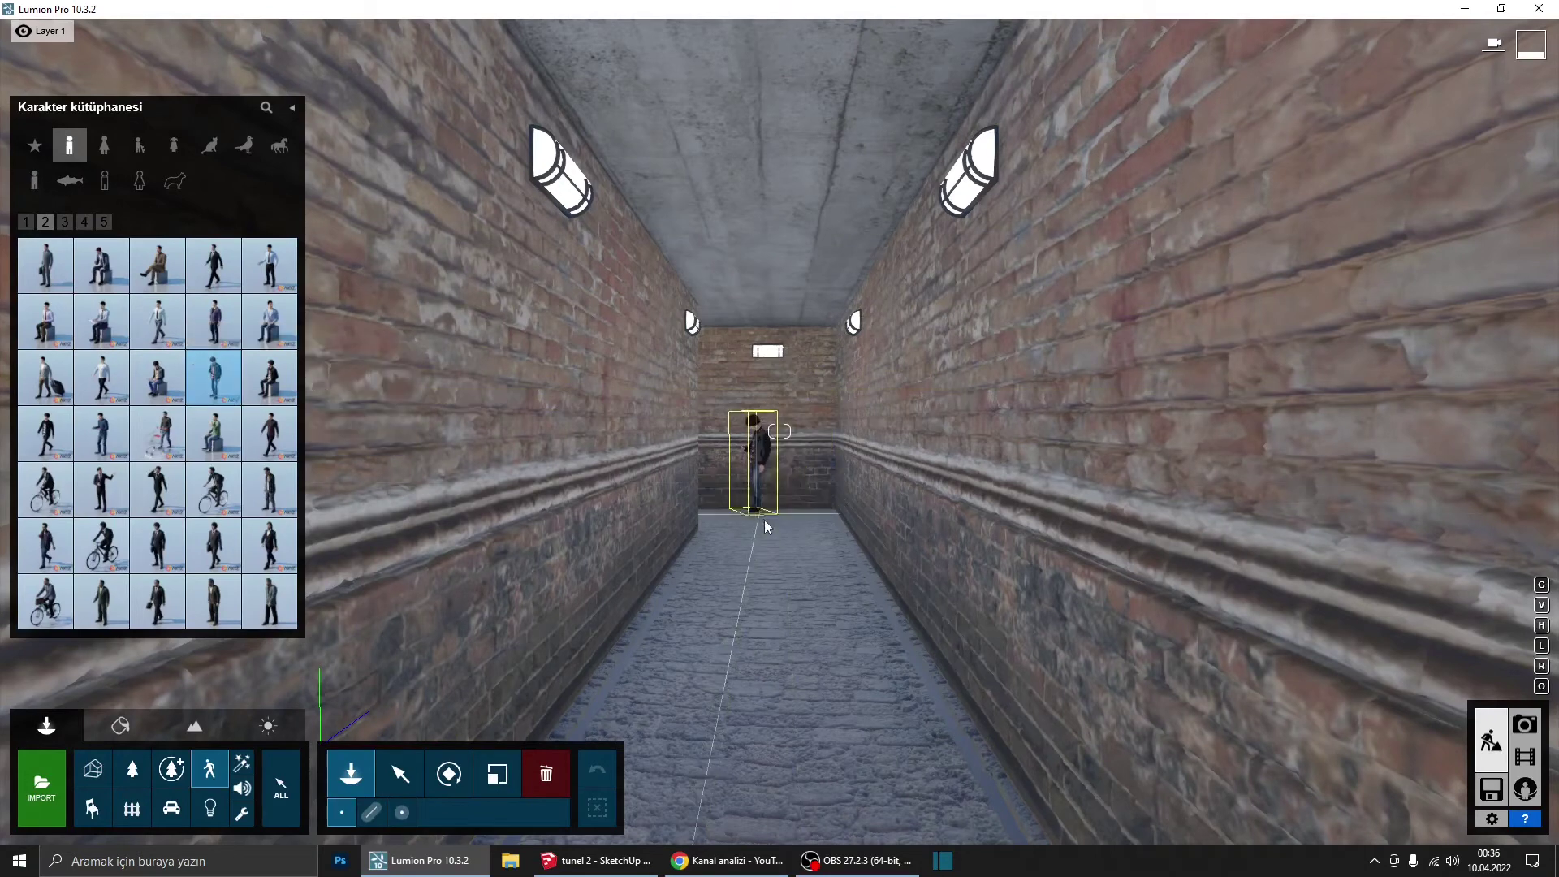
pyautogui.click(767, 518)
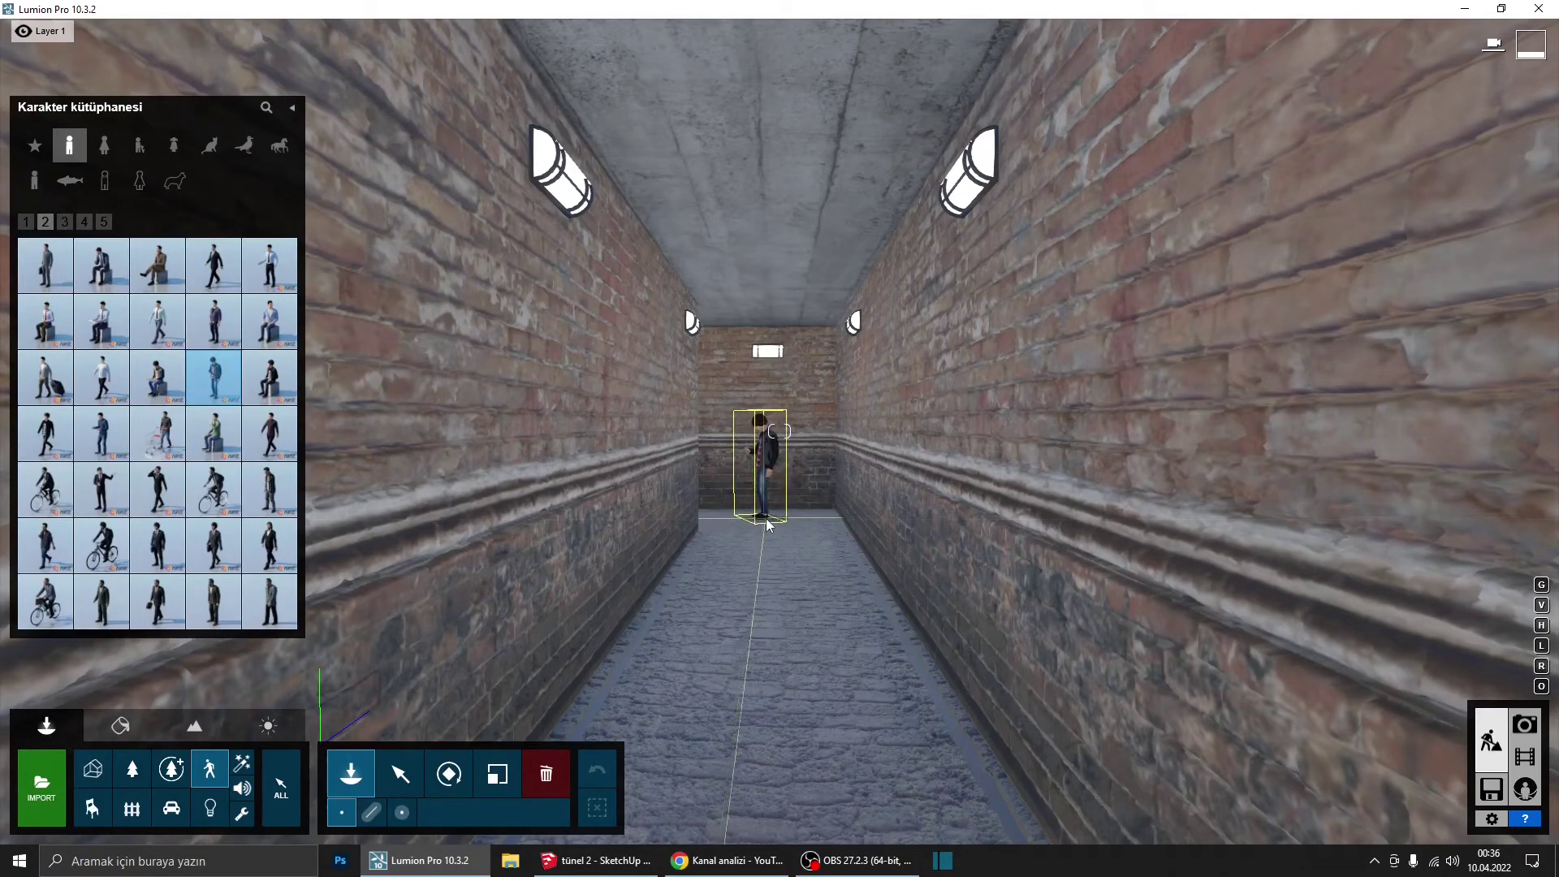
pyautogui.click(448, 773)
pyautogui.moveTo(761, 525); pyautogui.dragTo(734, 505)
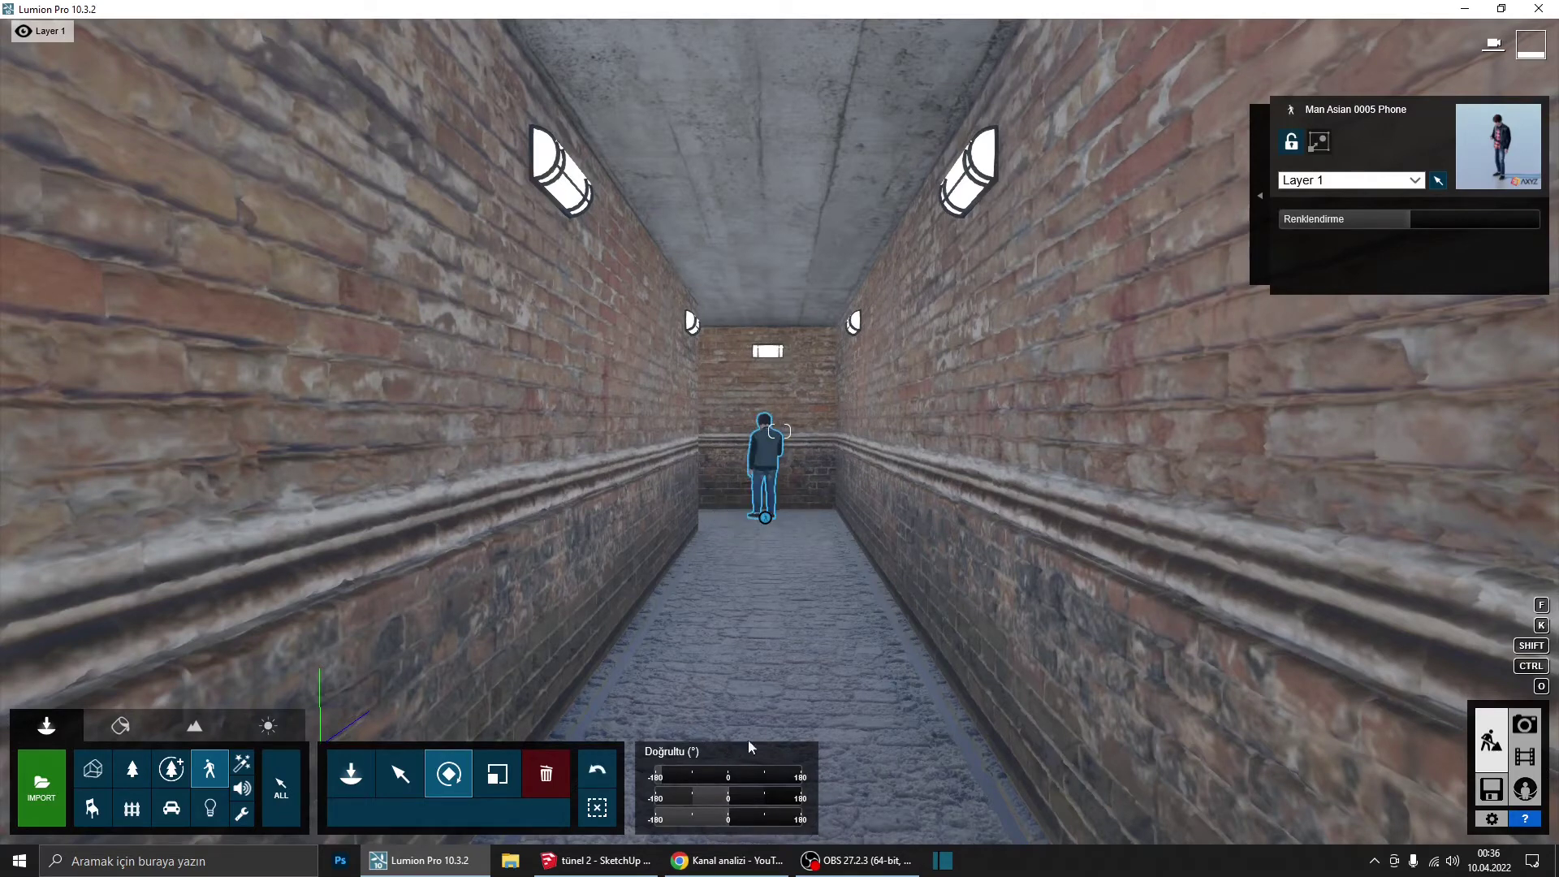
# Step: Place a fog effect from Efektler near the figure at the tunnel's end
pyautogui.click(246, 769)
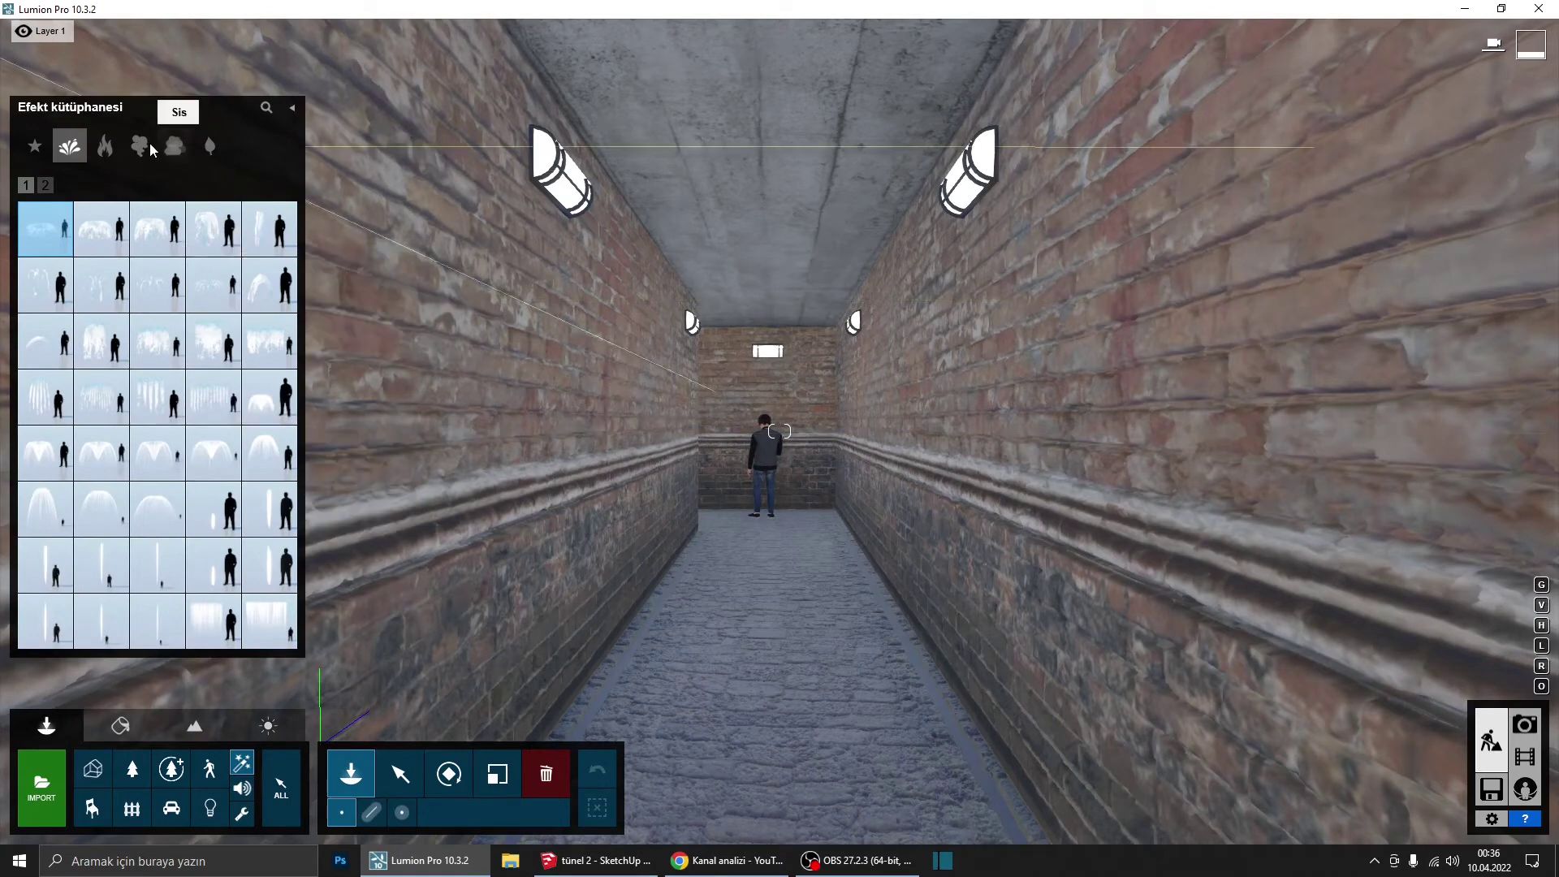
pyautogui.click(175, 146)
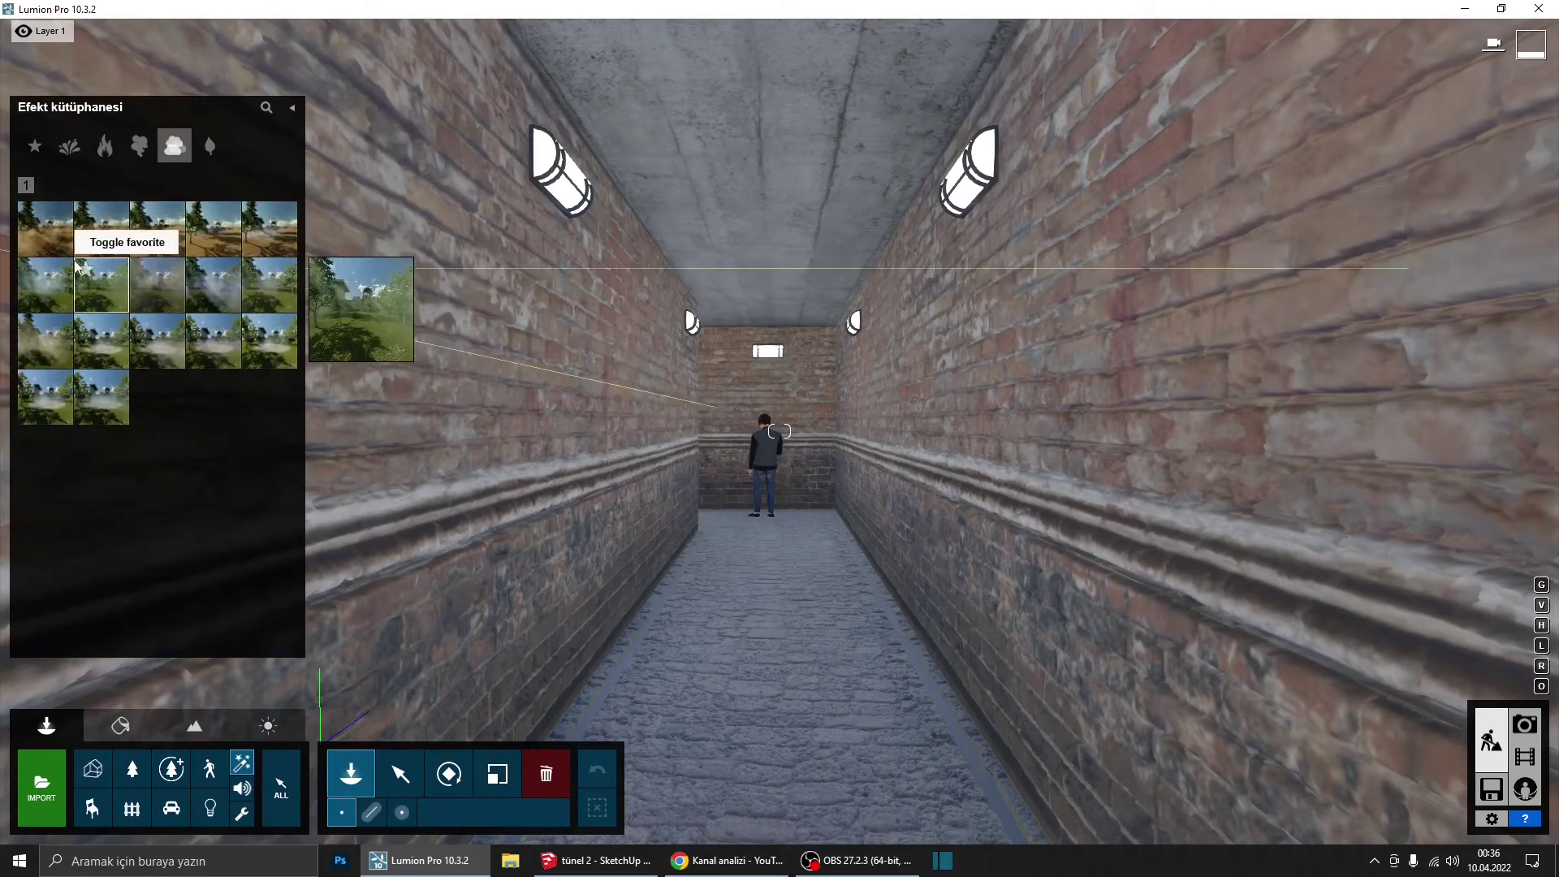
pyautogui.click(257, 346)
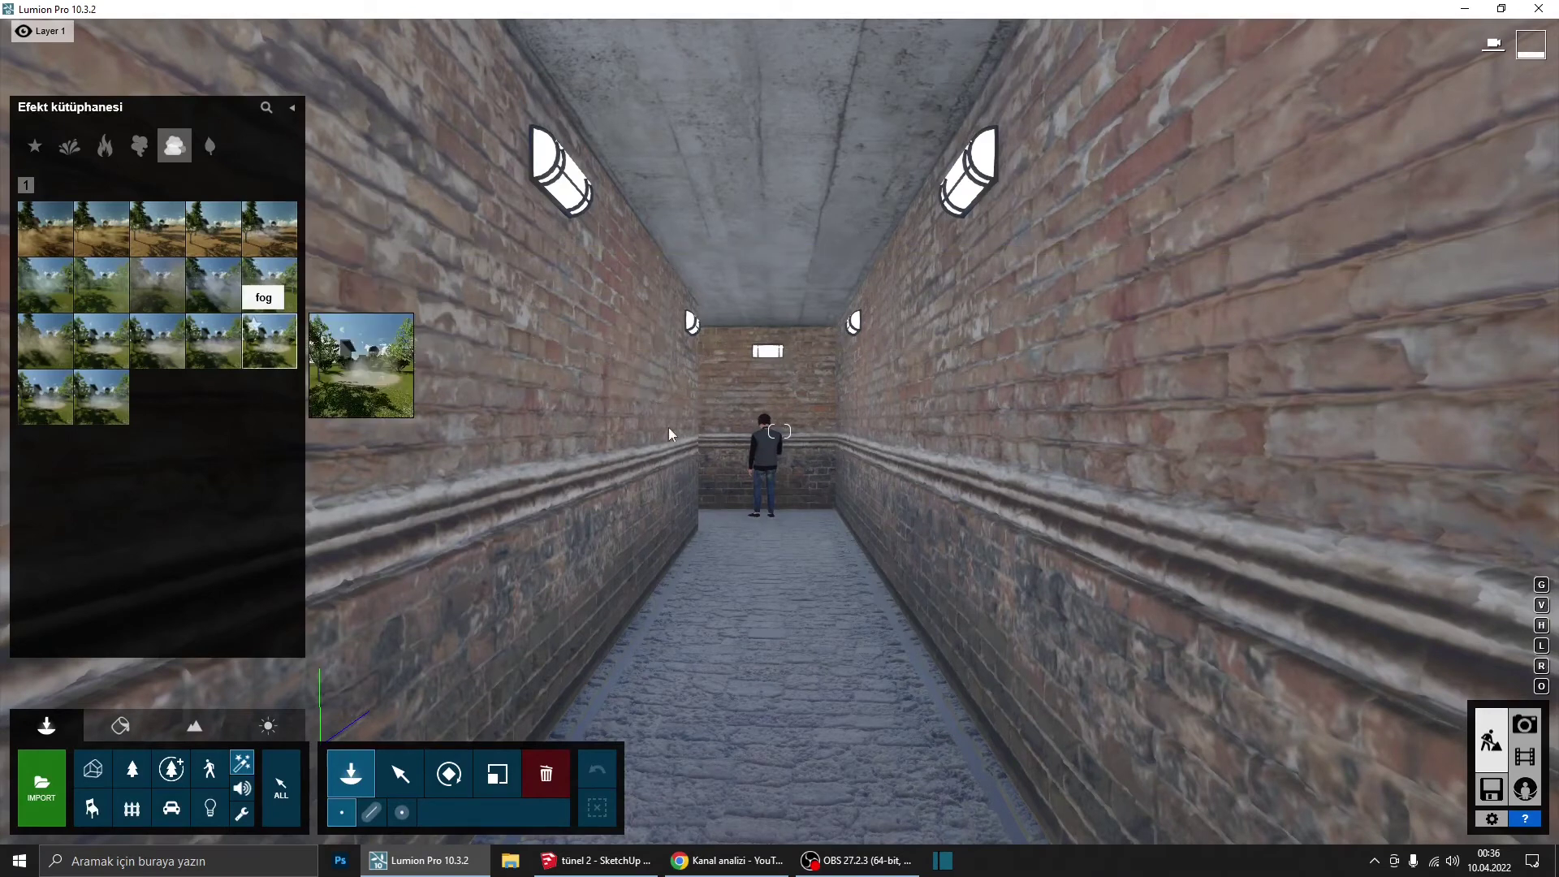
pyautogui.click(731, 497)
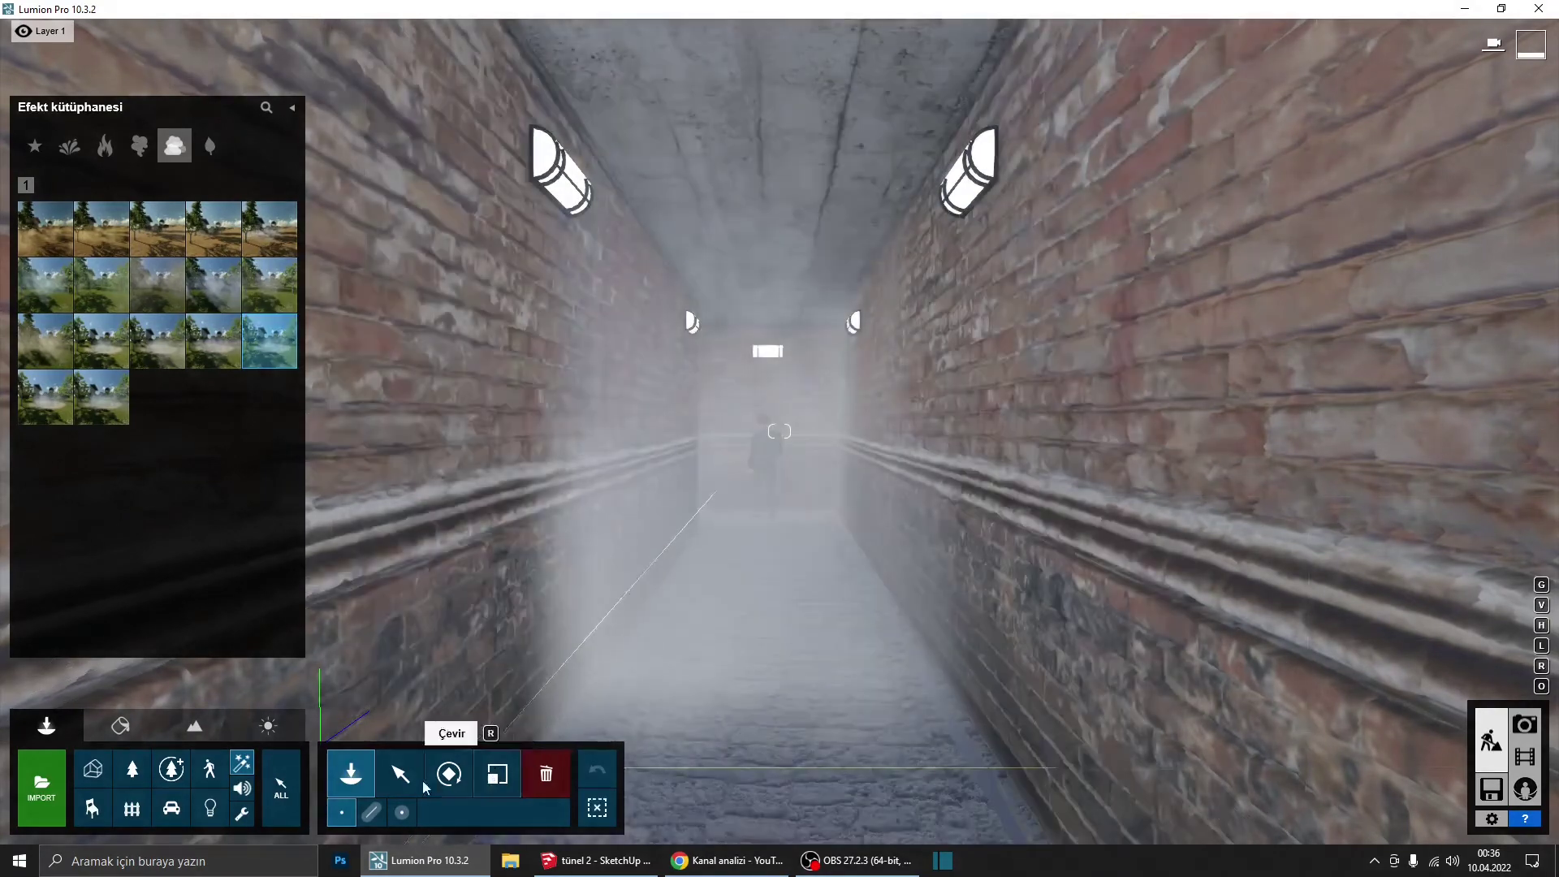
pyautogui.click(401, 773)
pyautogui.click(731, 497)
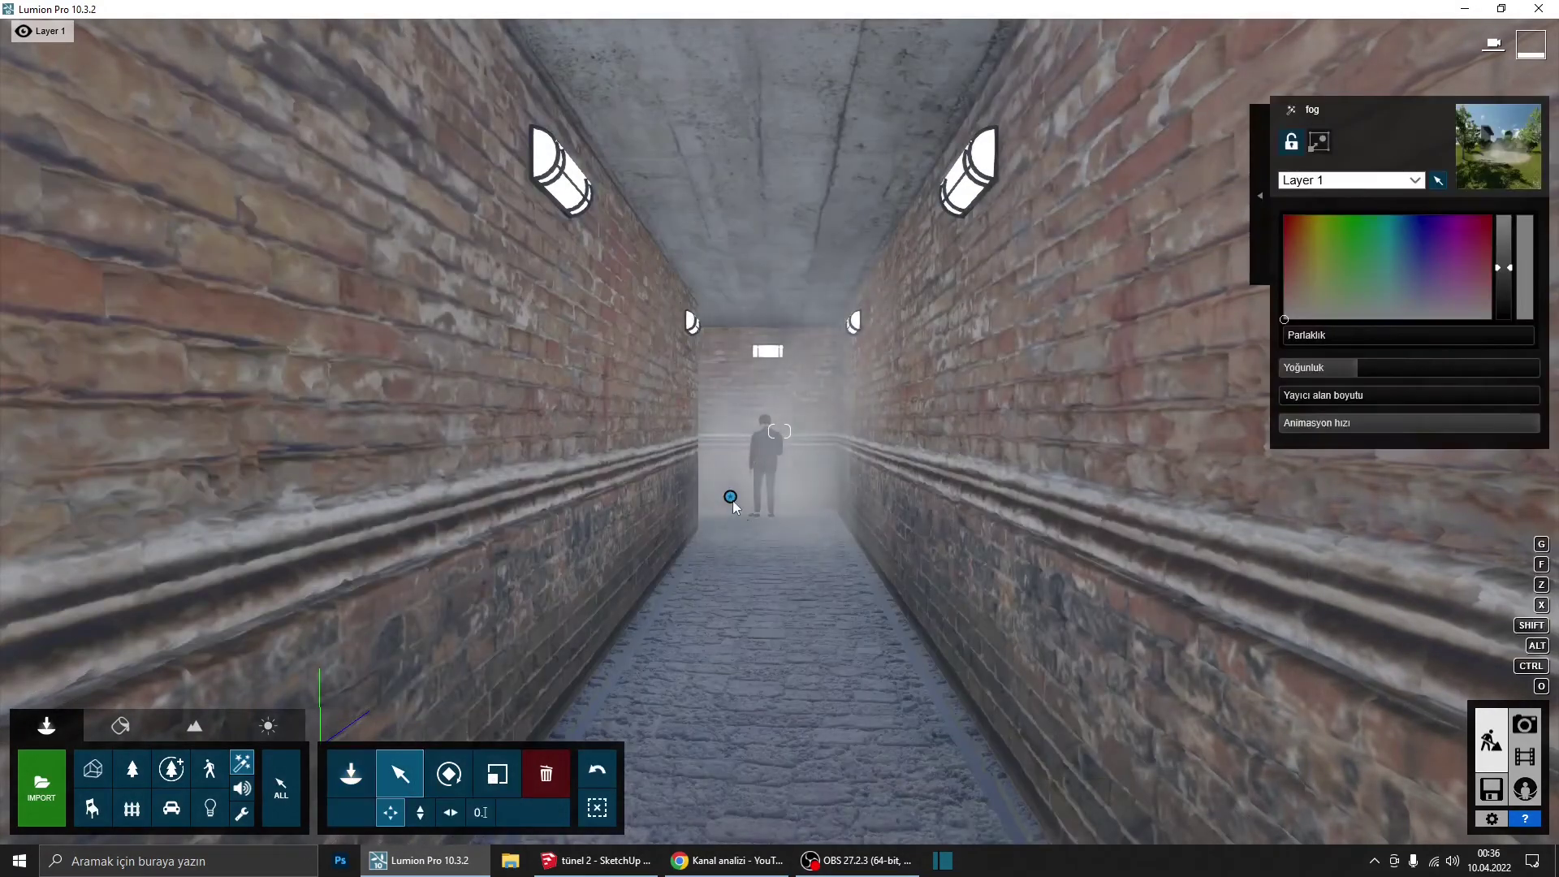
# Step: Lower the fog's Yoğunluk and scale its volume down with Boyut
pyautogui.click(1335, 368)
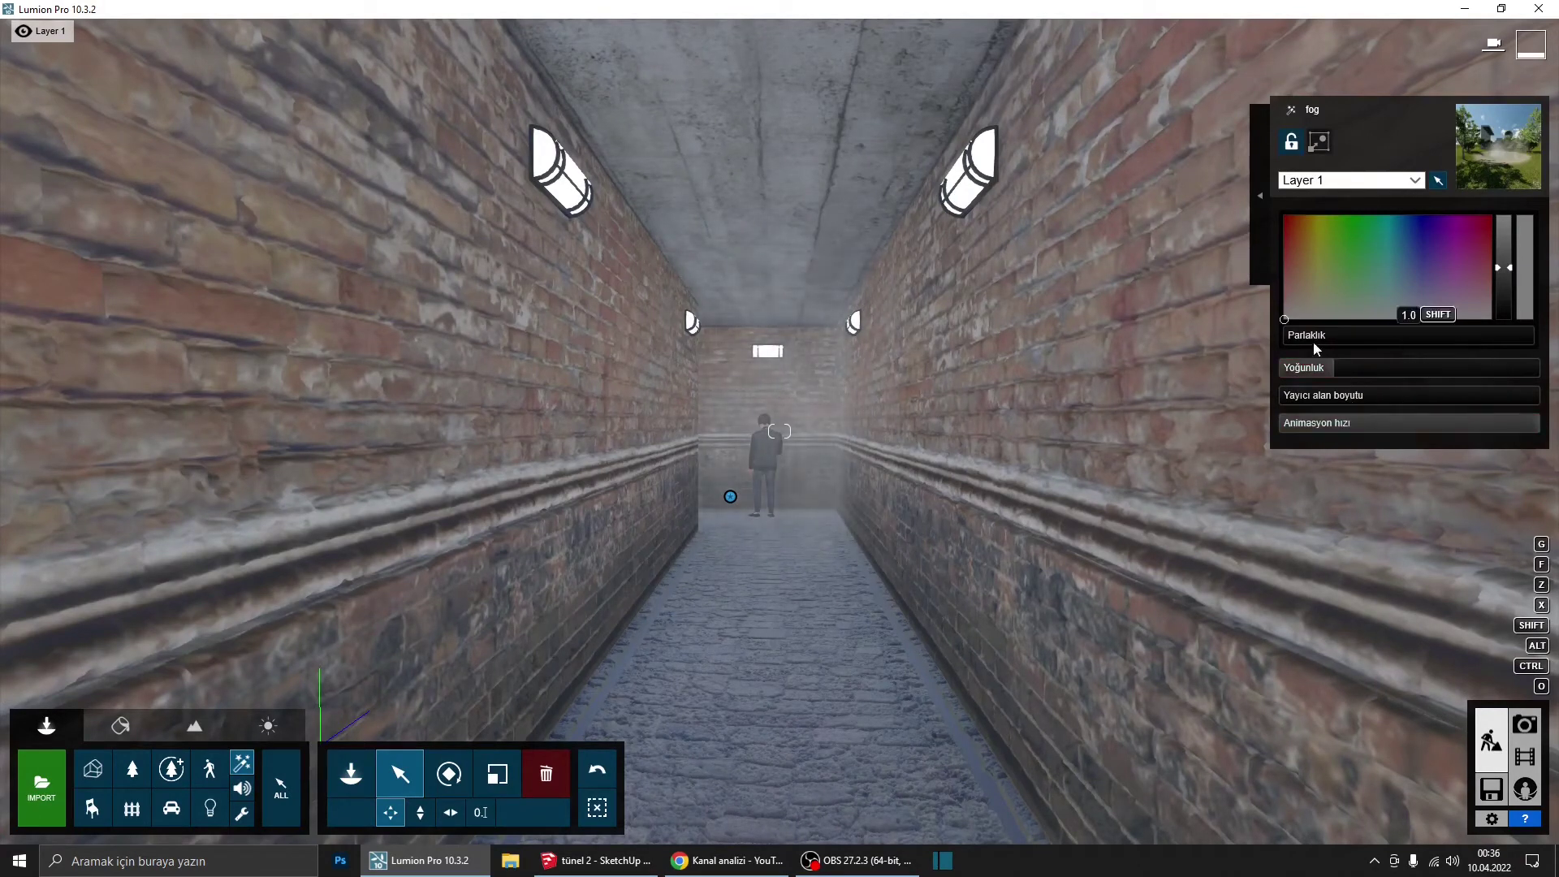
pyautogui.click(1316, 369)
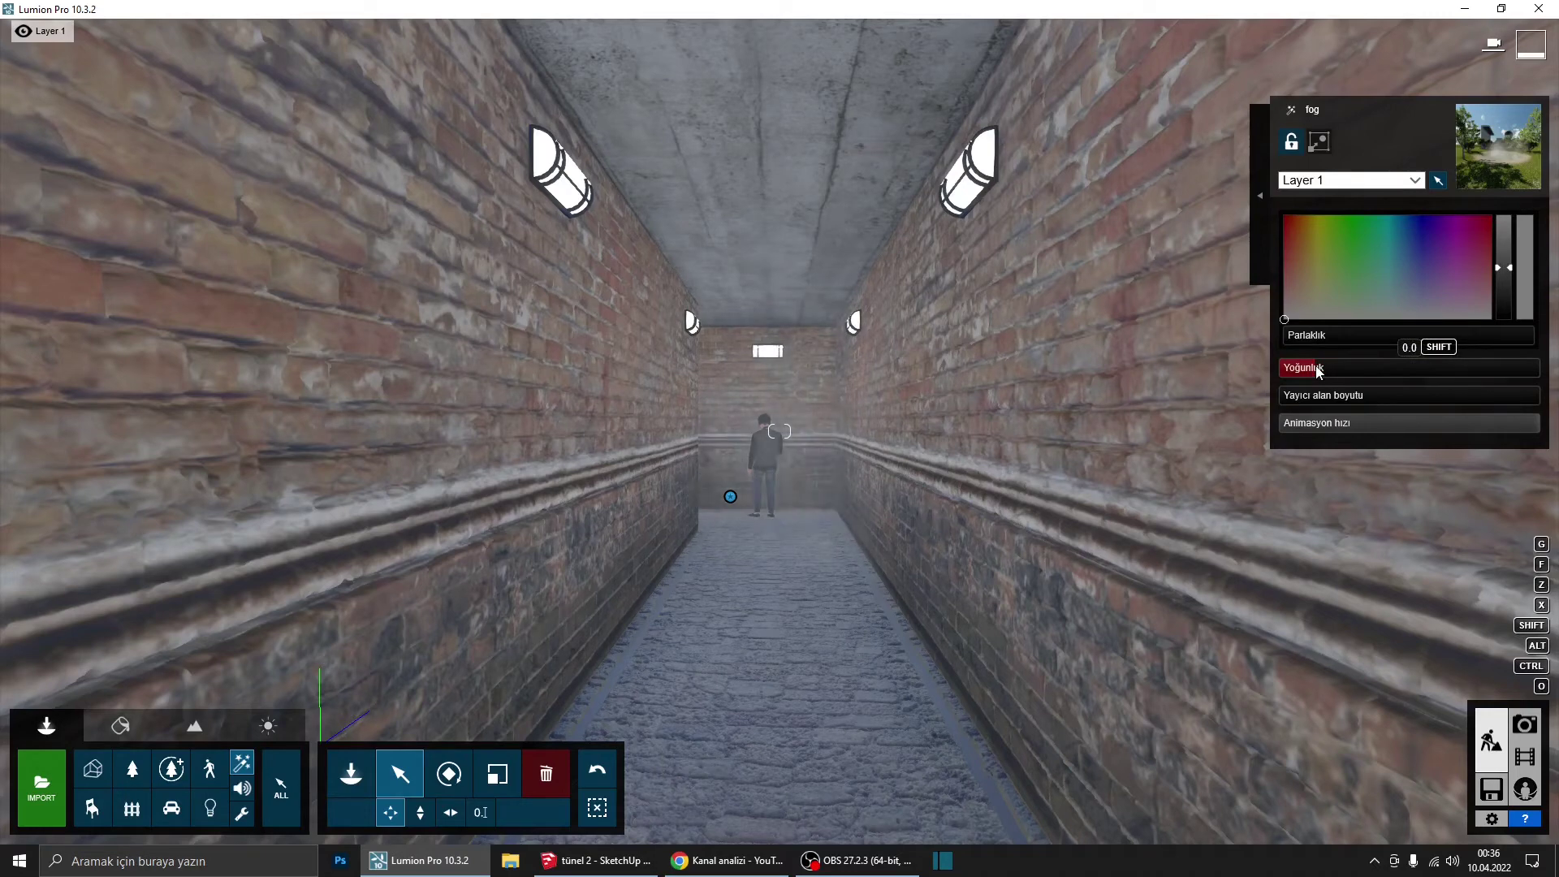
pyautogui.click(497, 773)
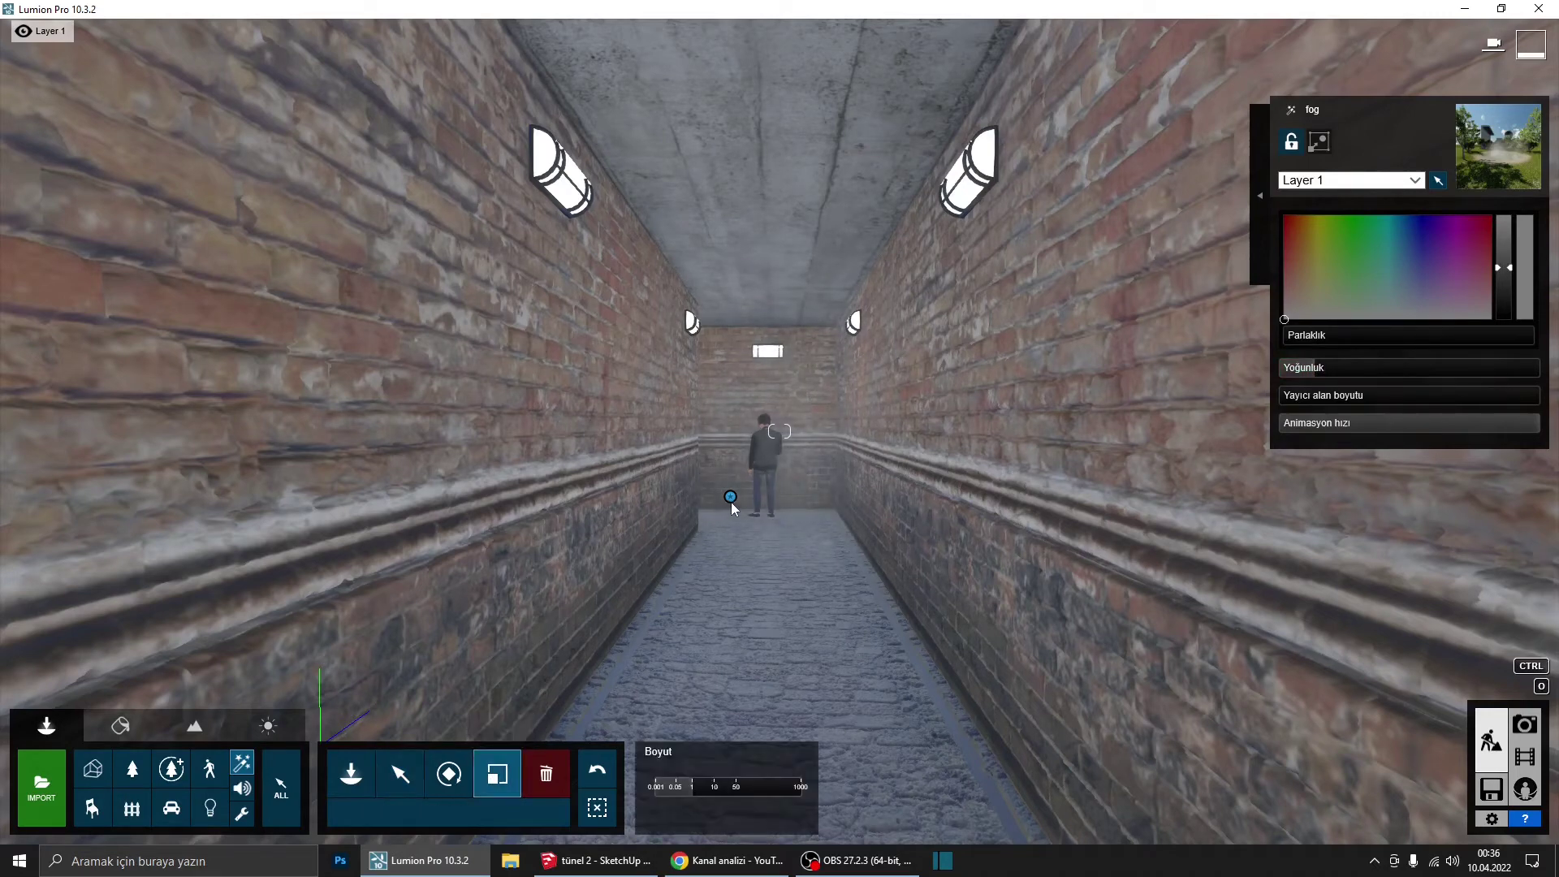
pyautogui.moveTo(731, 502); pyautogui.dragTo(872, 602)
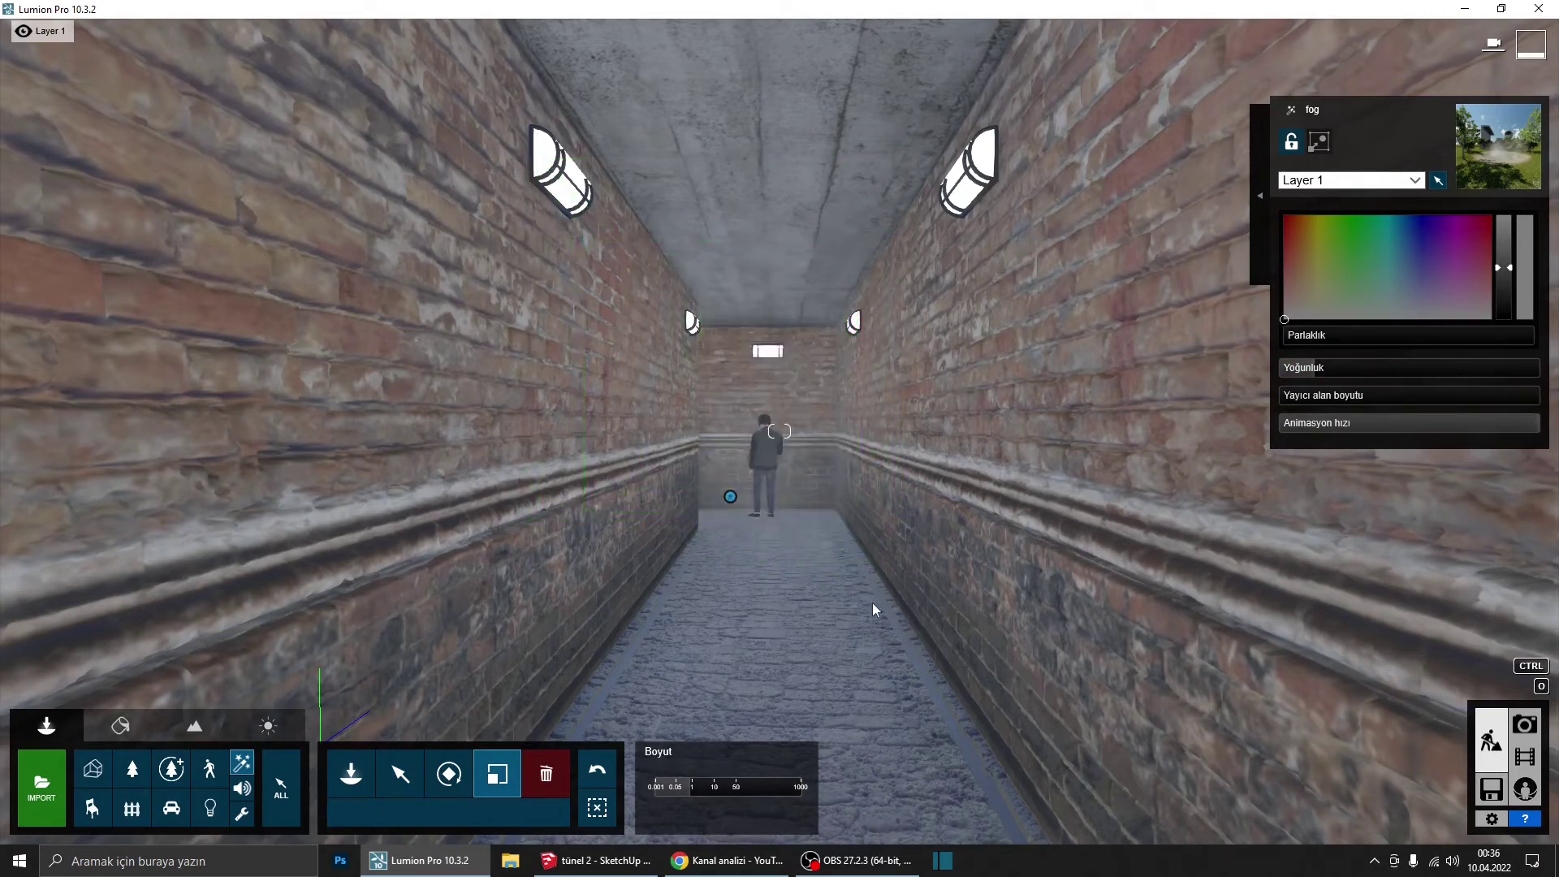
# Step: Check the fog in the photo preview, thin it slightly more, and return to Photo mode
pyautogui.click(1525, 725)
pyautogui.click(854, 391)
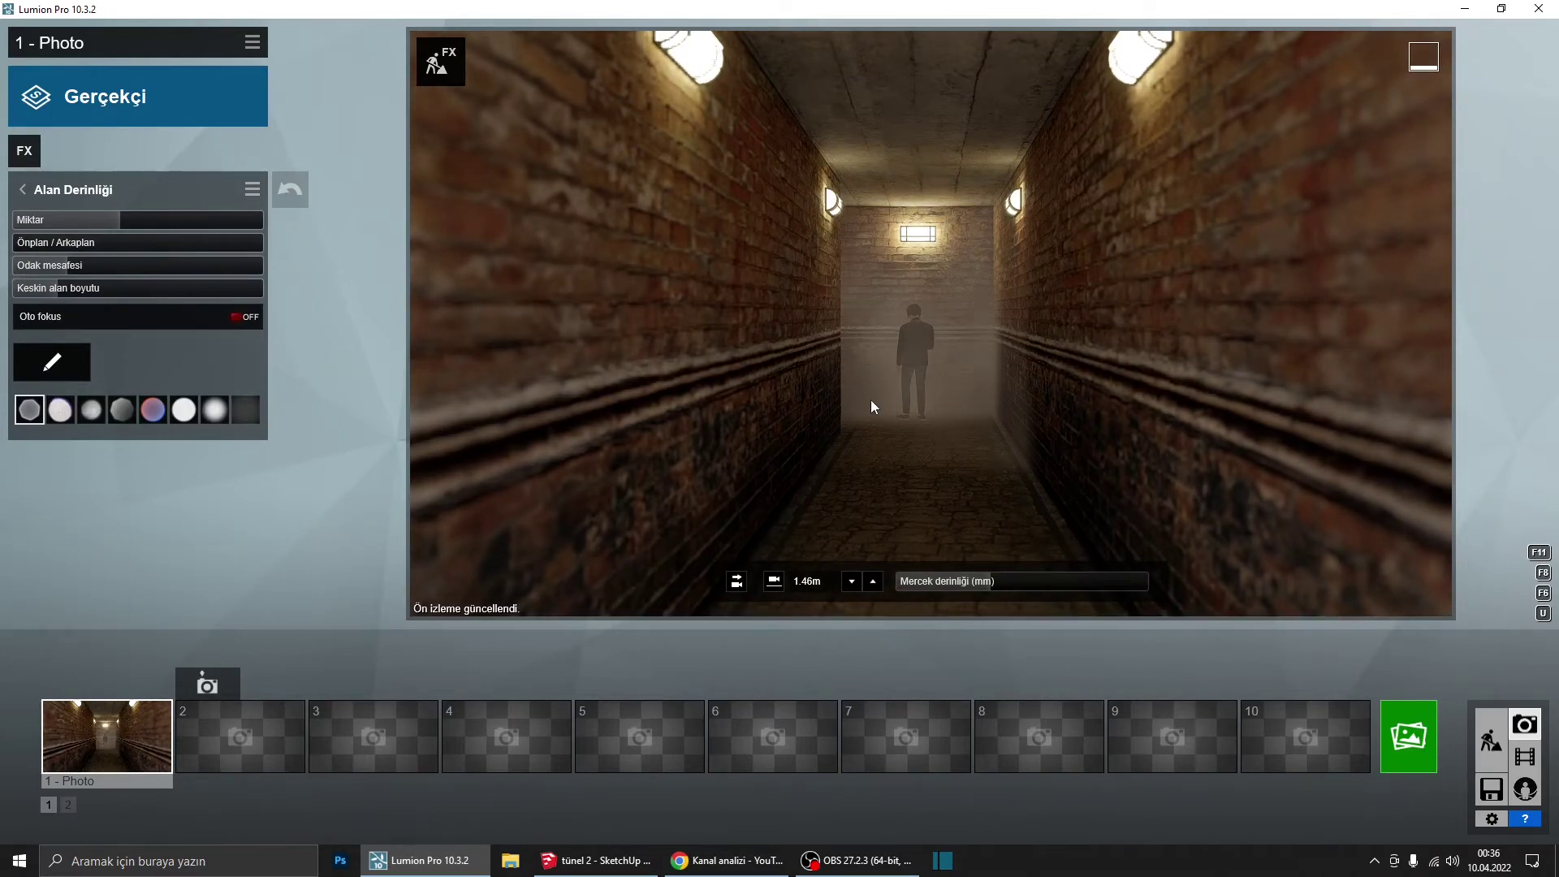
pyautogui.click(1490, 739)
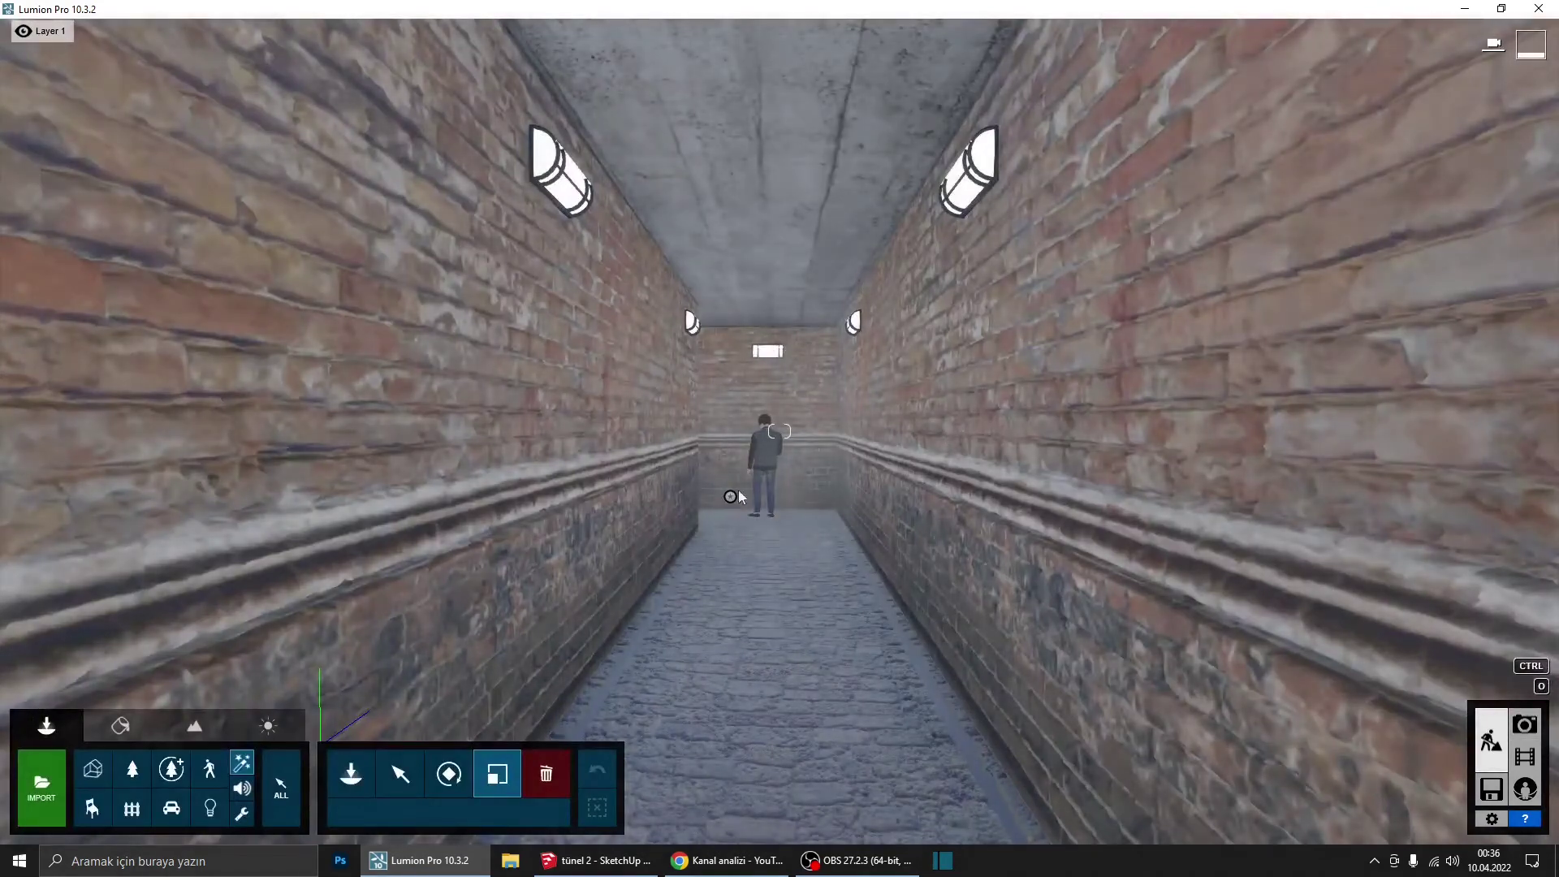
pyautogui.click(730, 497)
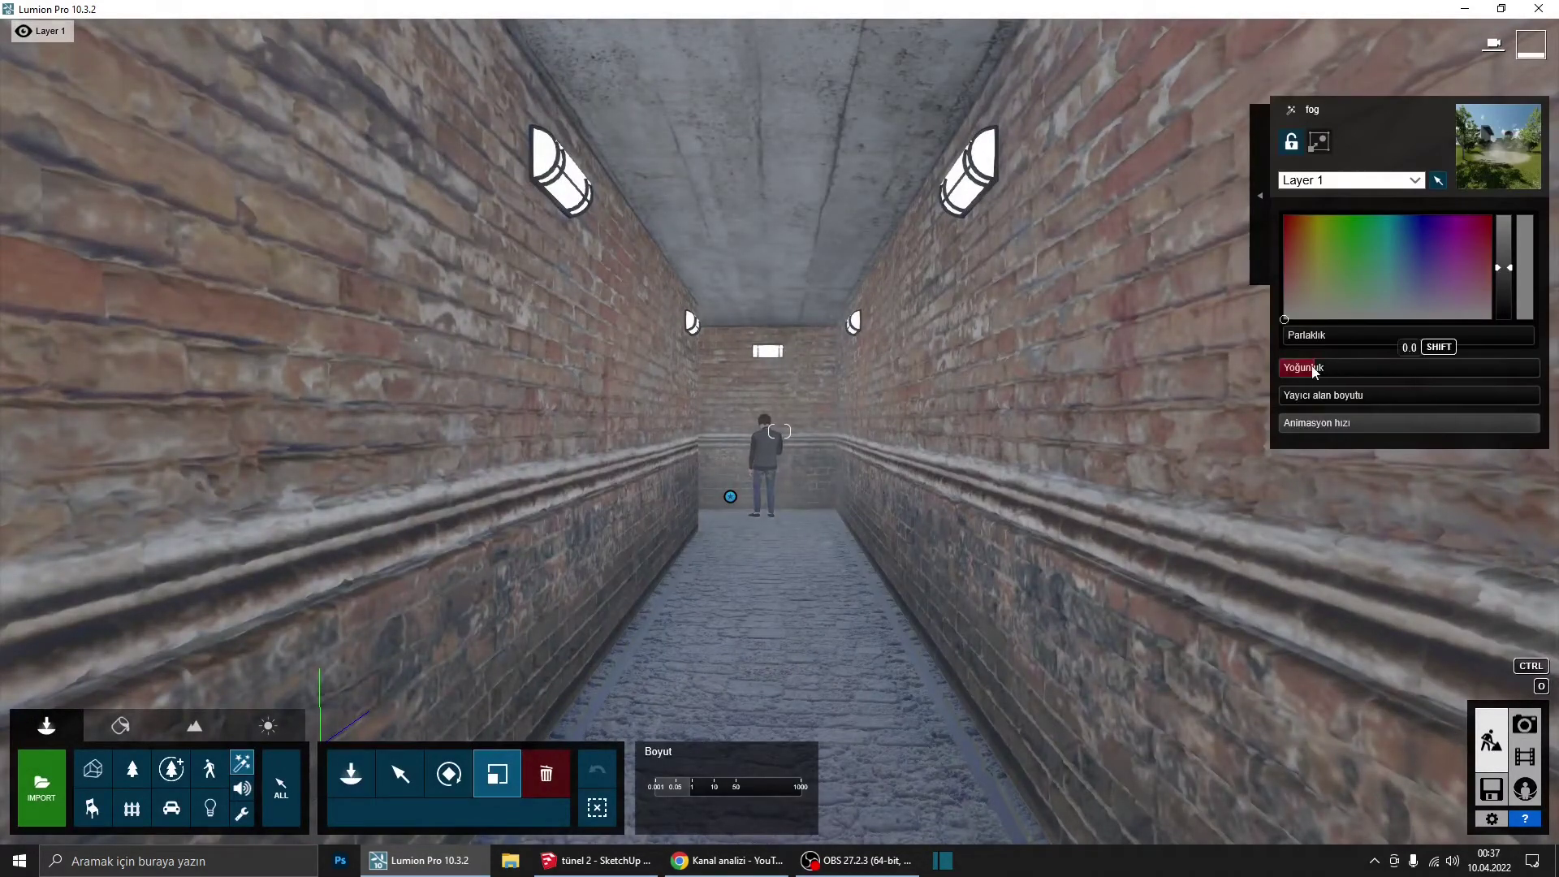
pyautogui.moveTo(1312, 370); pyautogui.dragTo(1307, 372)
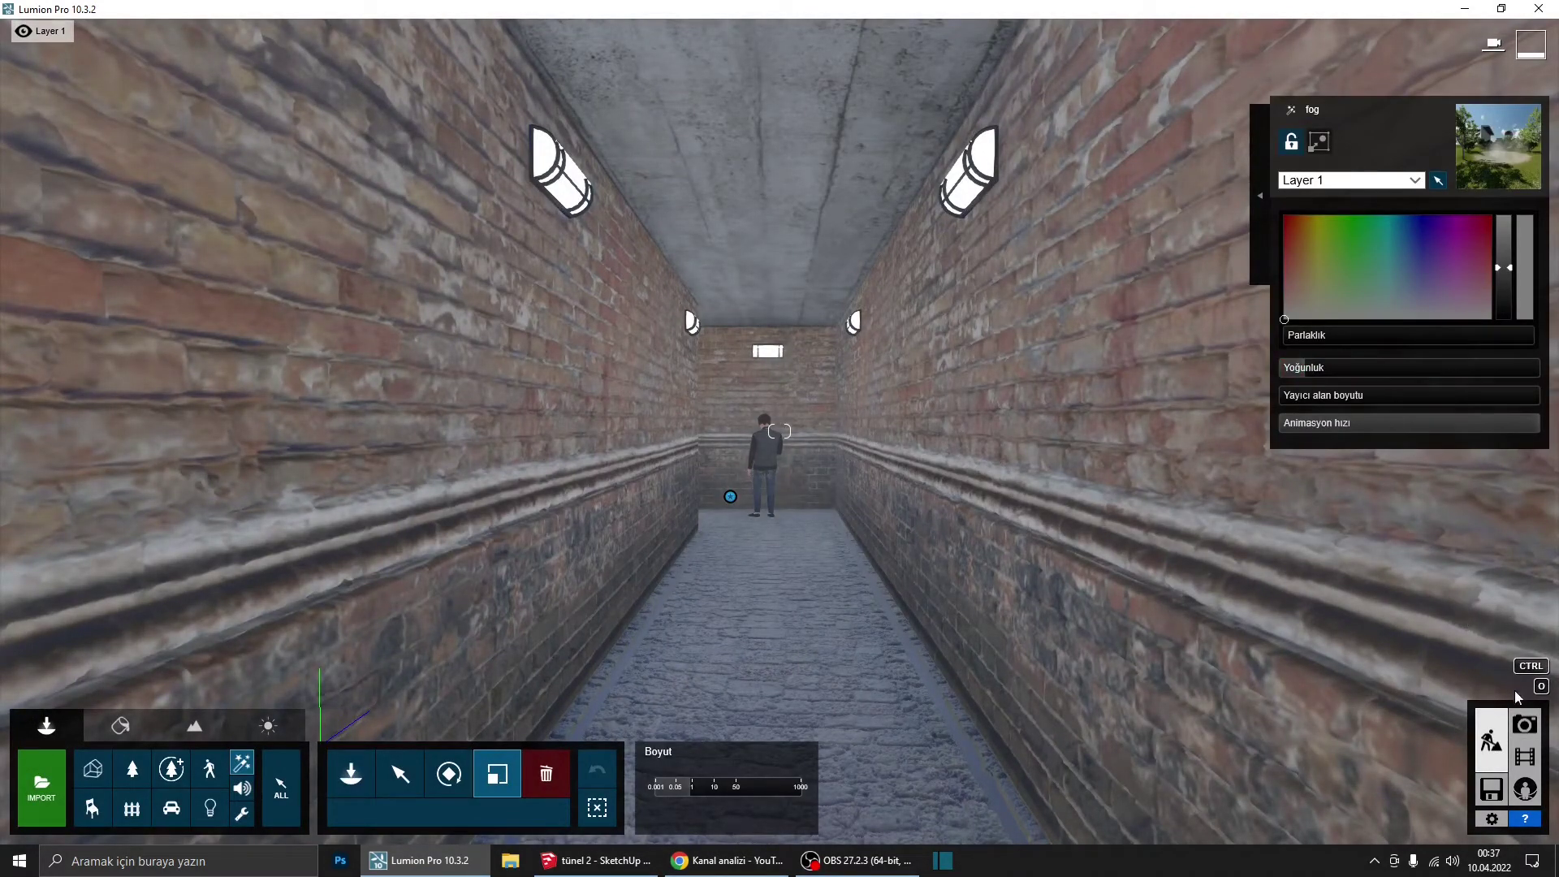
pyautogui.click(1490, 710)
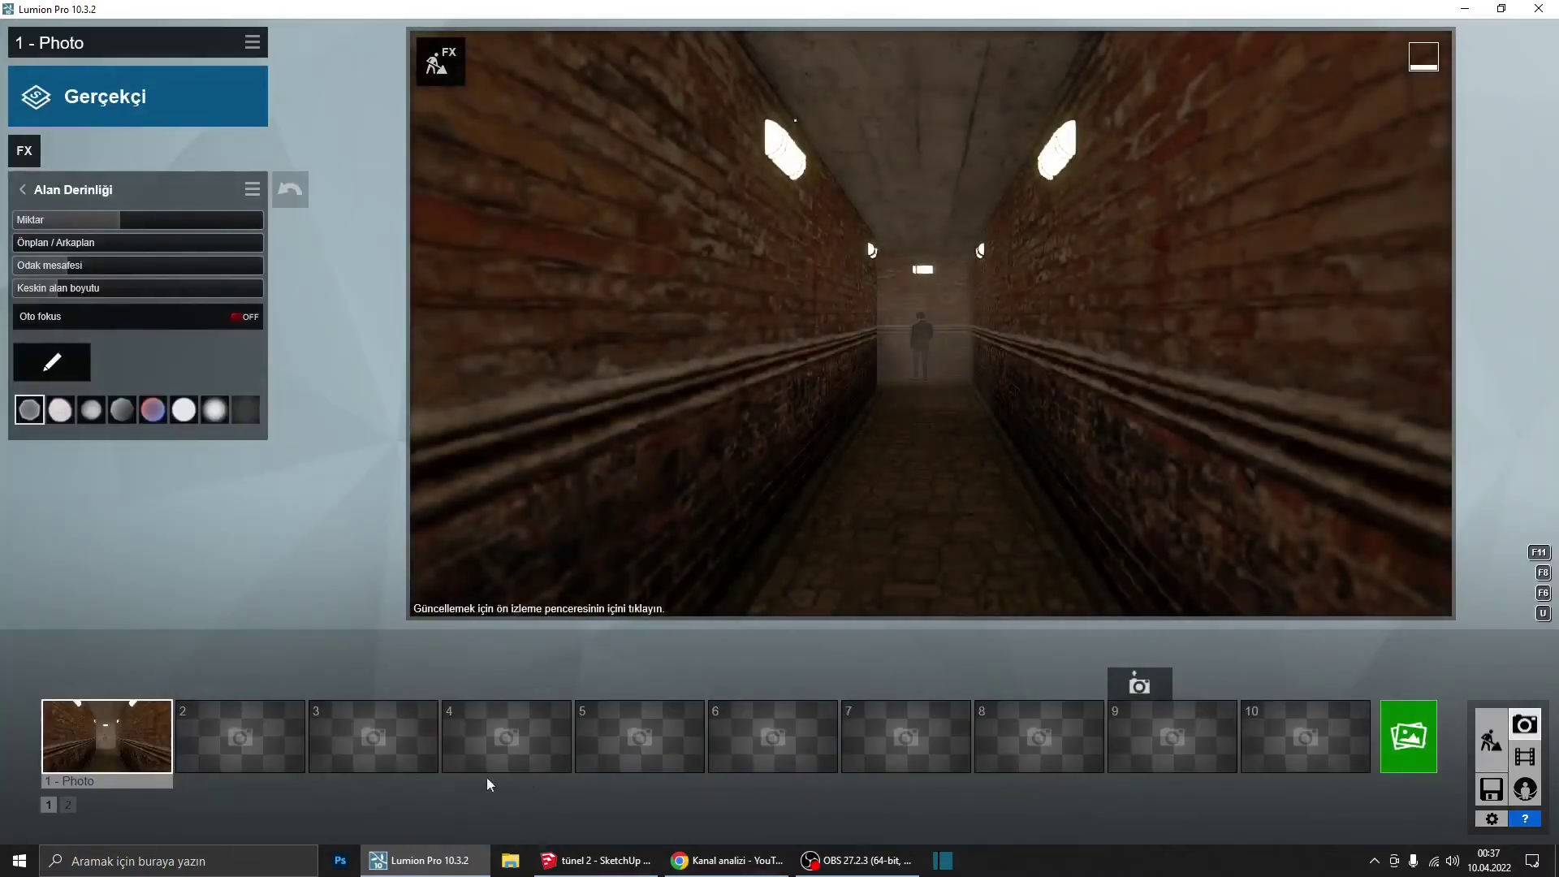
# Step: Load the camera view stored in photo 1 and return to the photo effects list
pyautogui.click(124, 762)
pyautogui.click(689, 508)
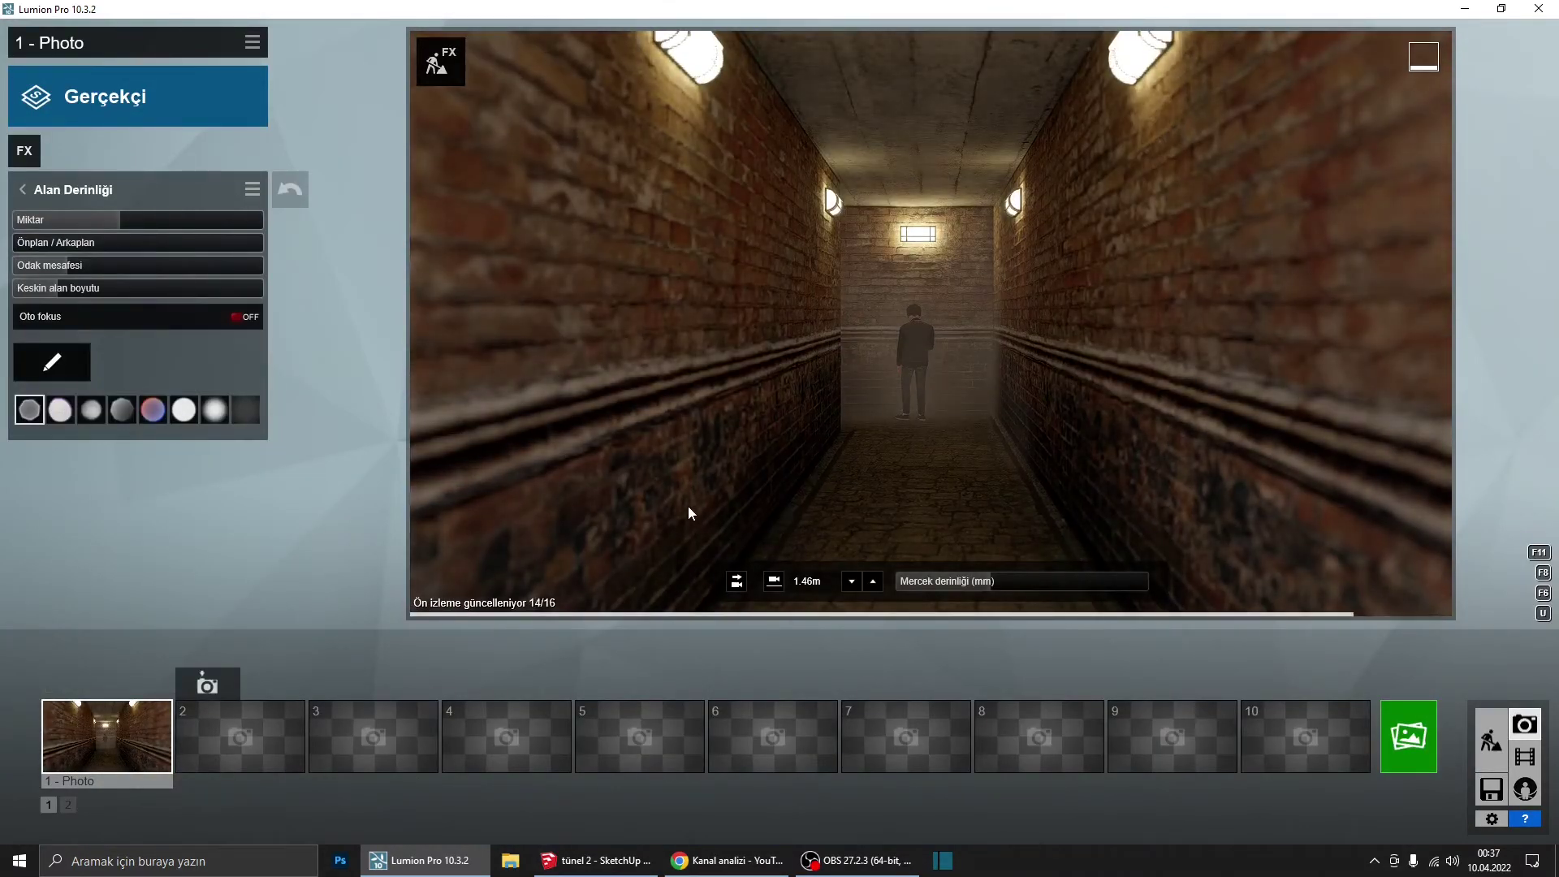
pyautogui.click(22, 189)
pyautogui.moveTo(110, 312)
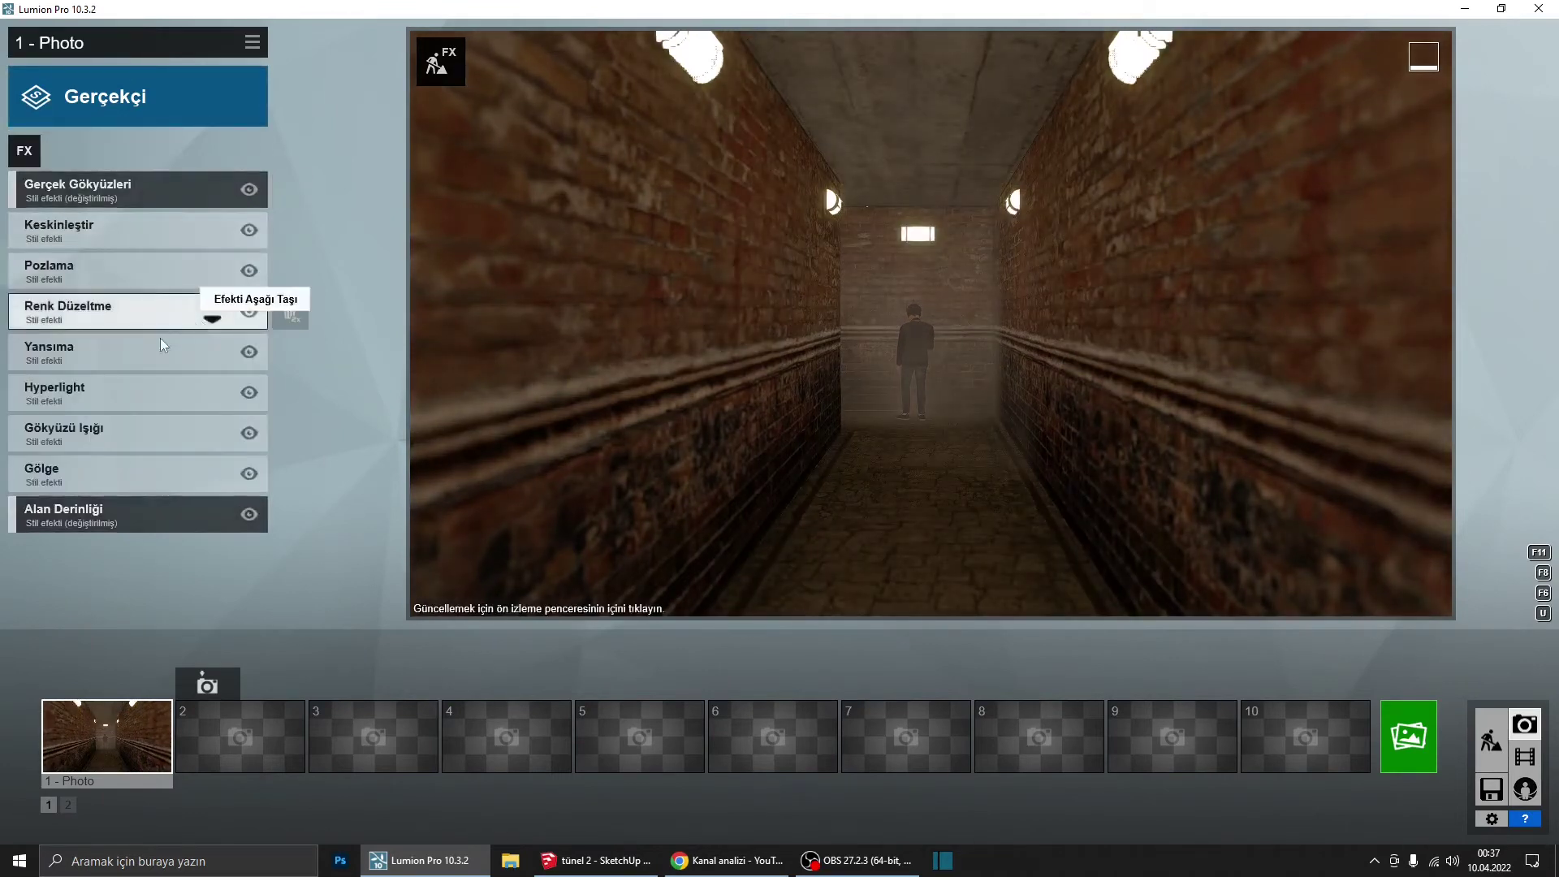
# Step: In Renk Düzeltme, raise contrast, cool the colour temperature, and set brightness to 0.7
pyautogui.click(80, 312)
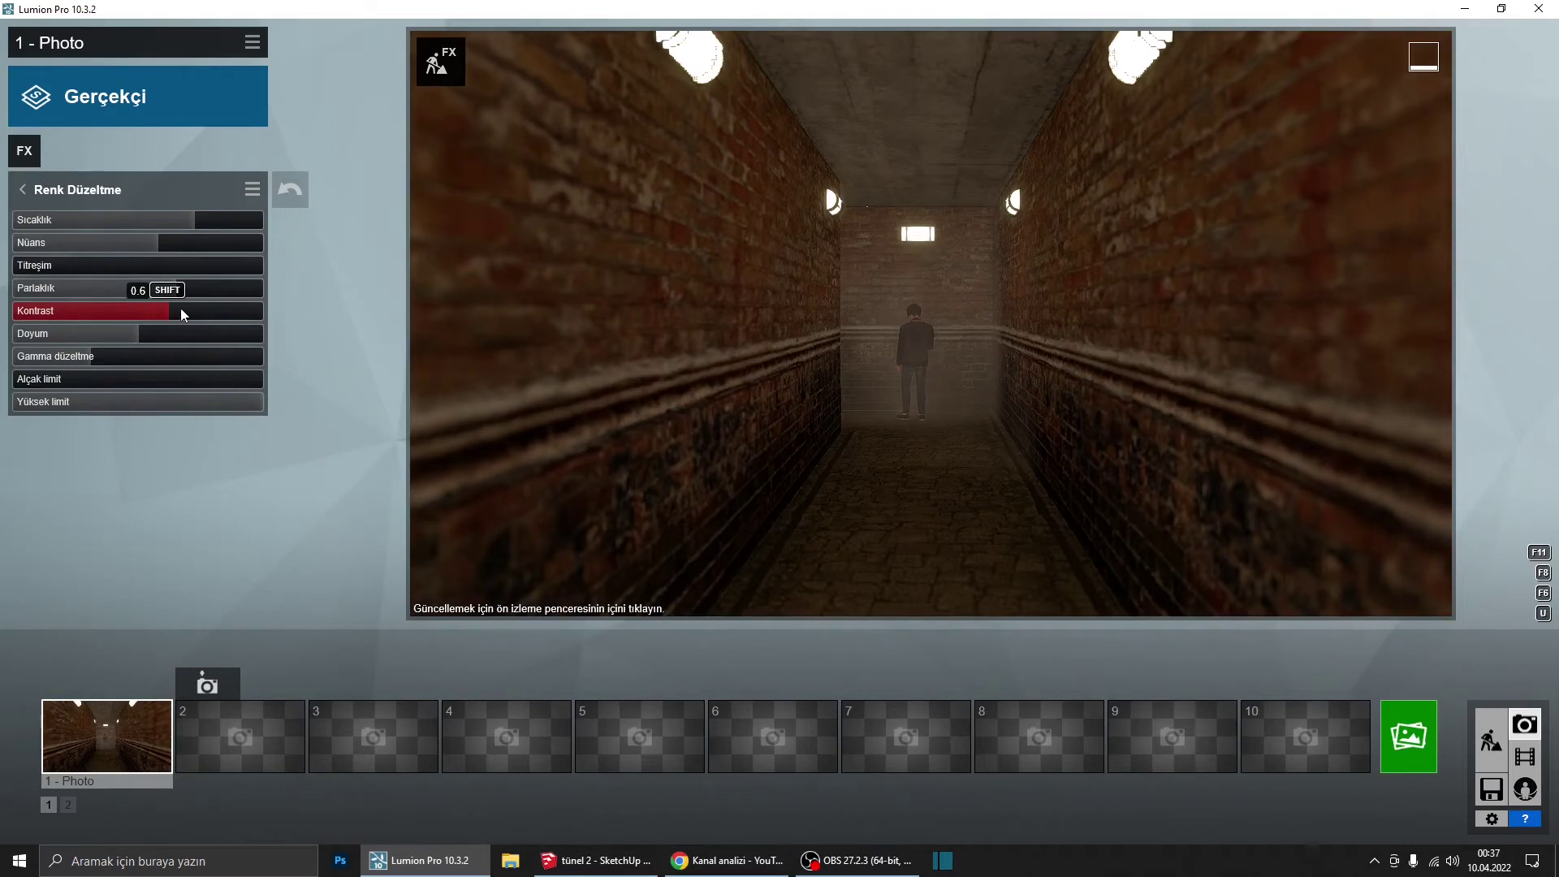
pyautogui.moveTo(210, 314); pyautogui.dragTo(219, 313)
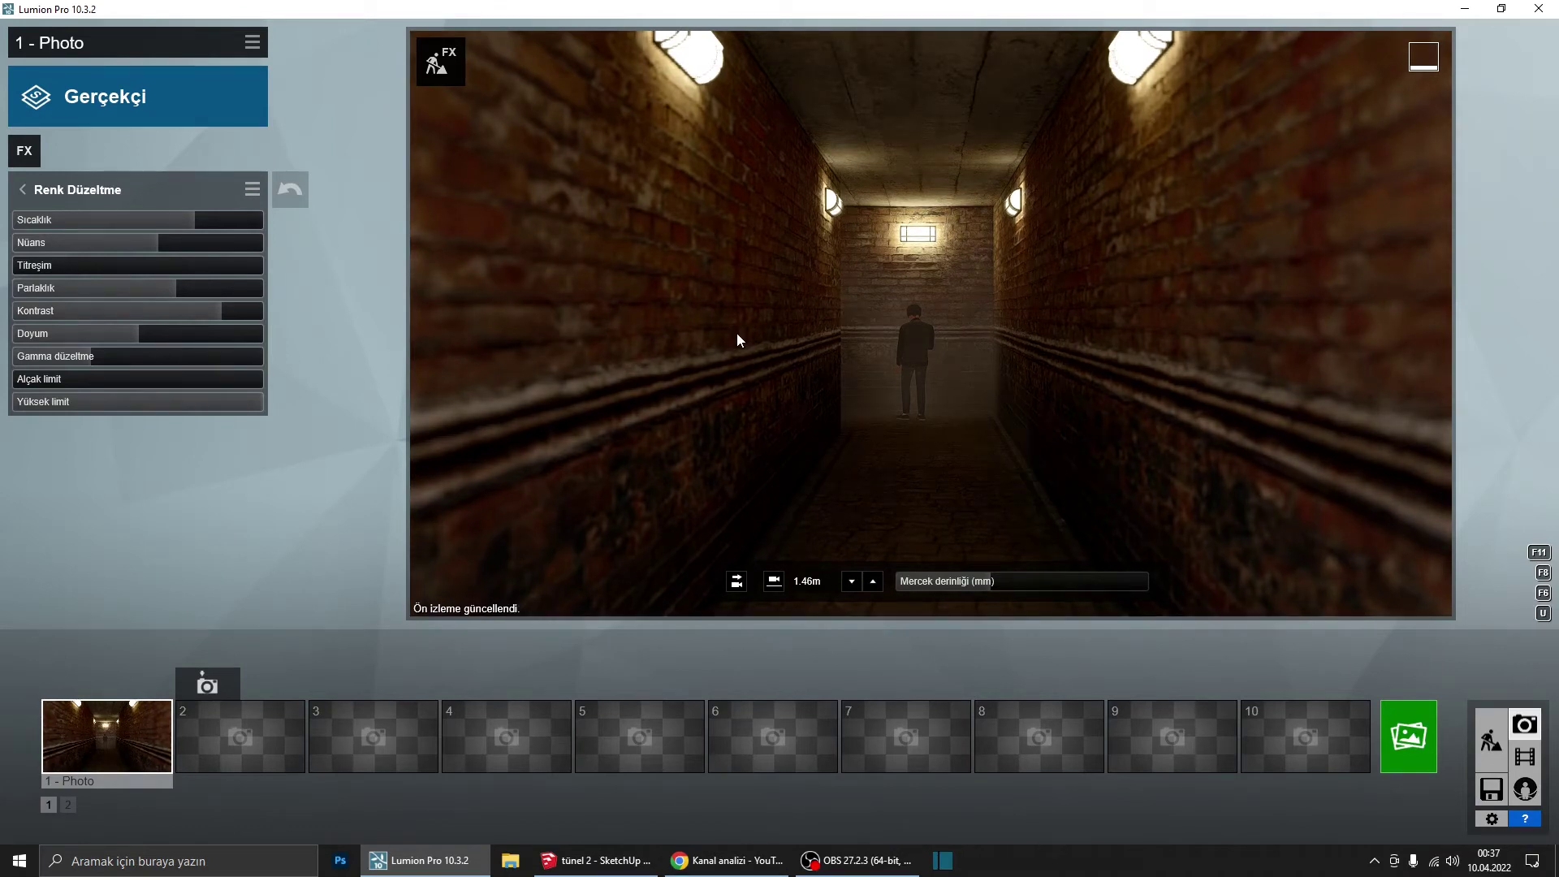
pyautogui.moveTo(195, 219); pyautogui.dragTo(167, 218)
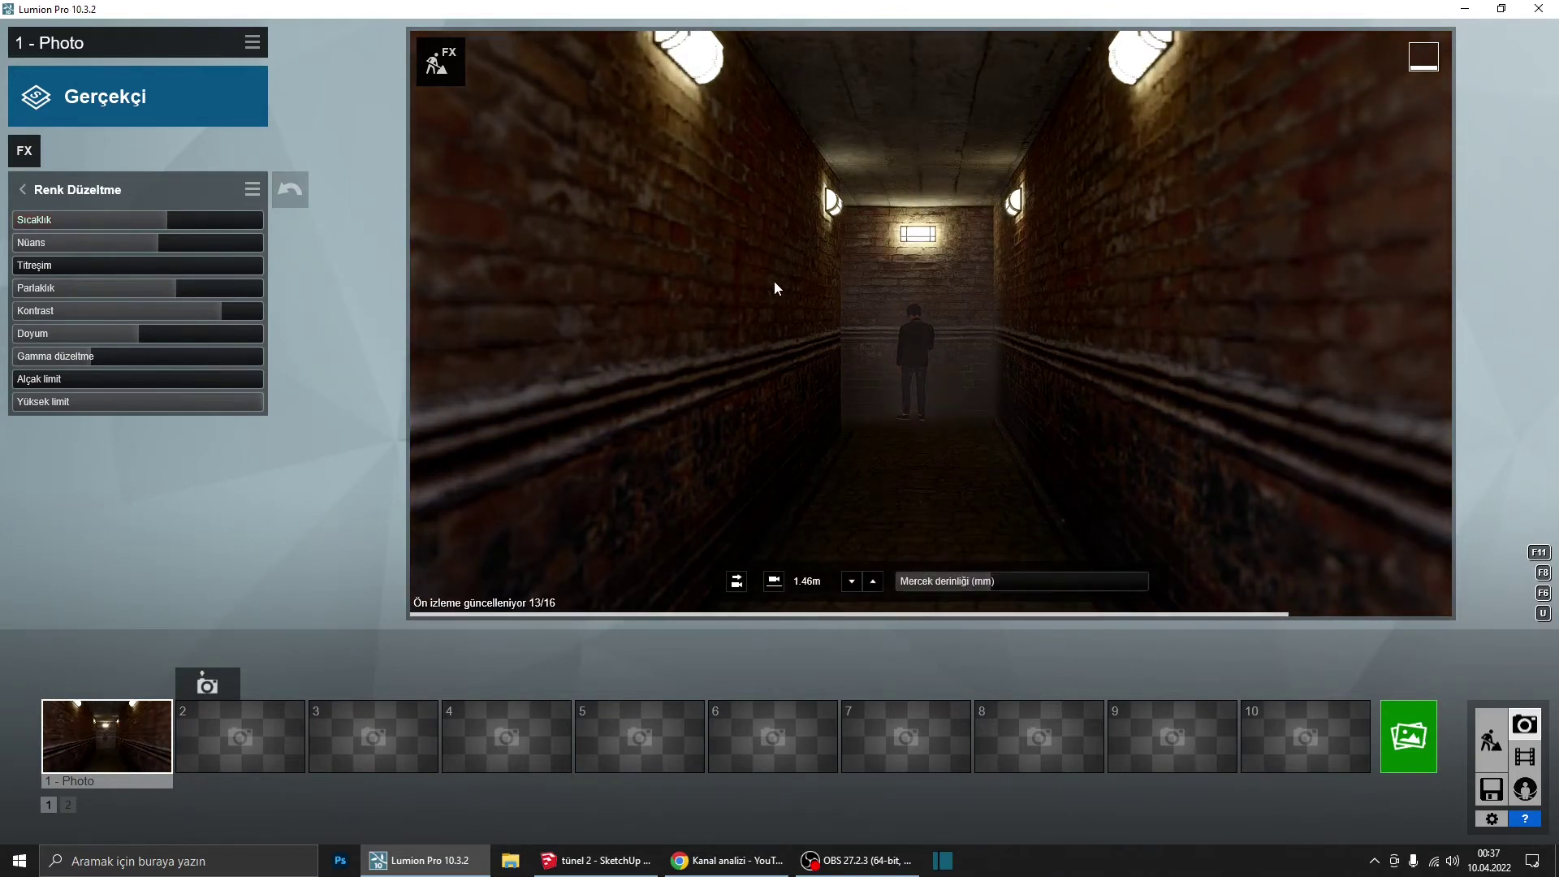
pyautogui.moveTo(178, 285); pyautogui.dragTo(182, 286)
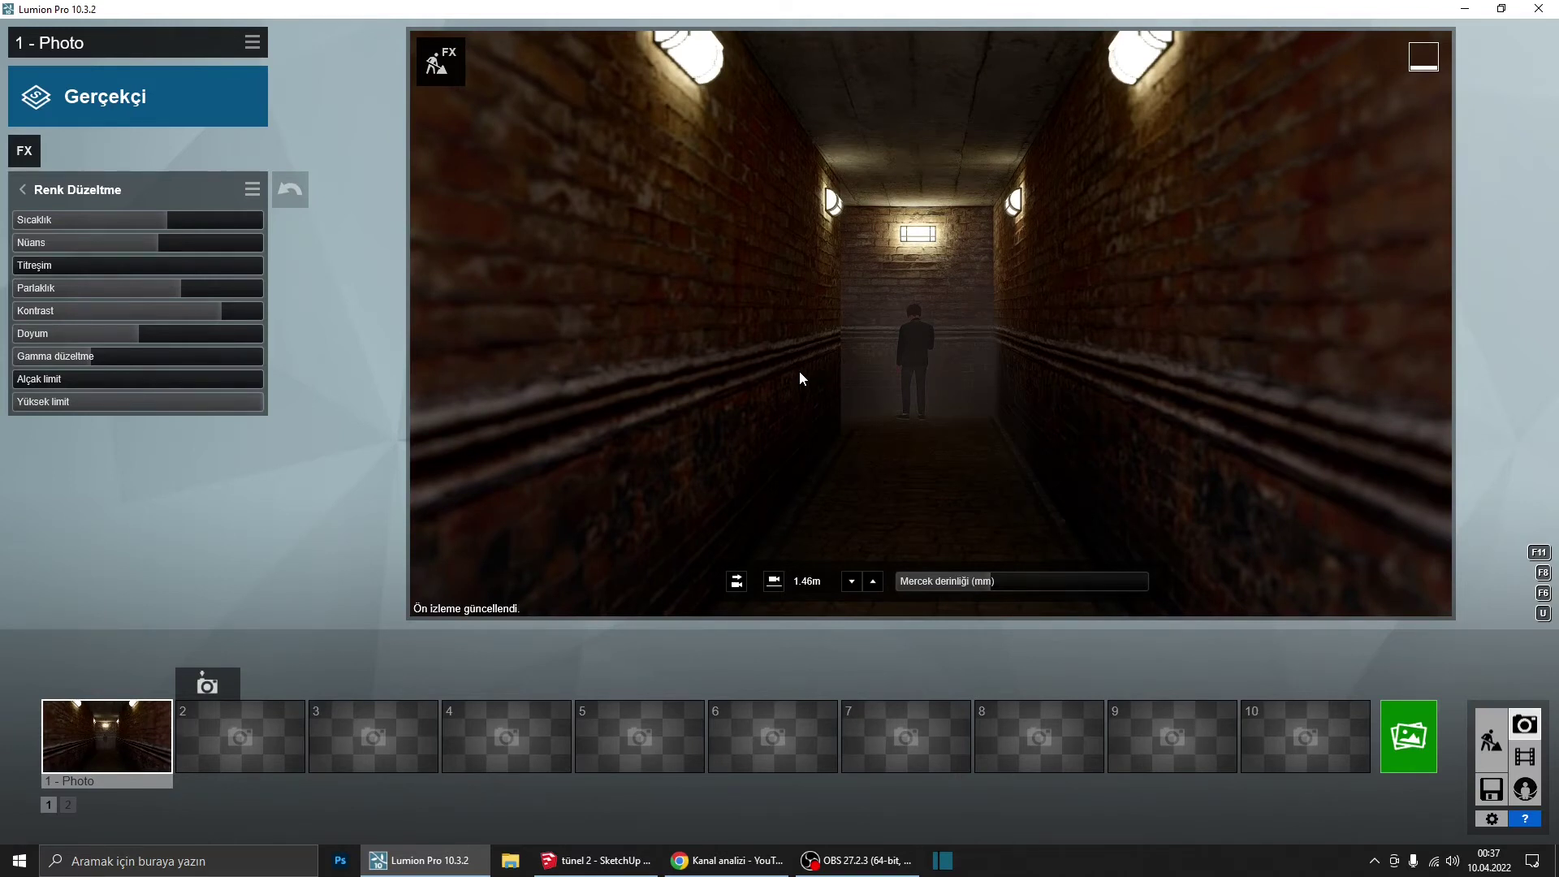
pyautogui.click(21, 189)
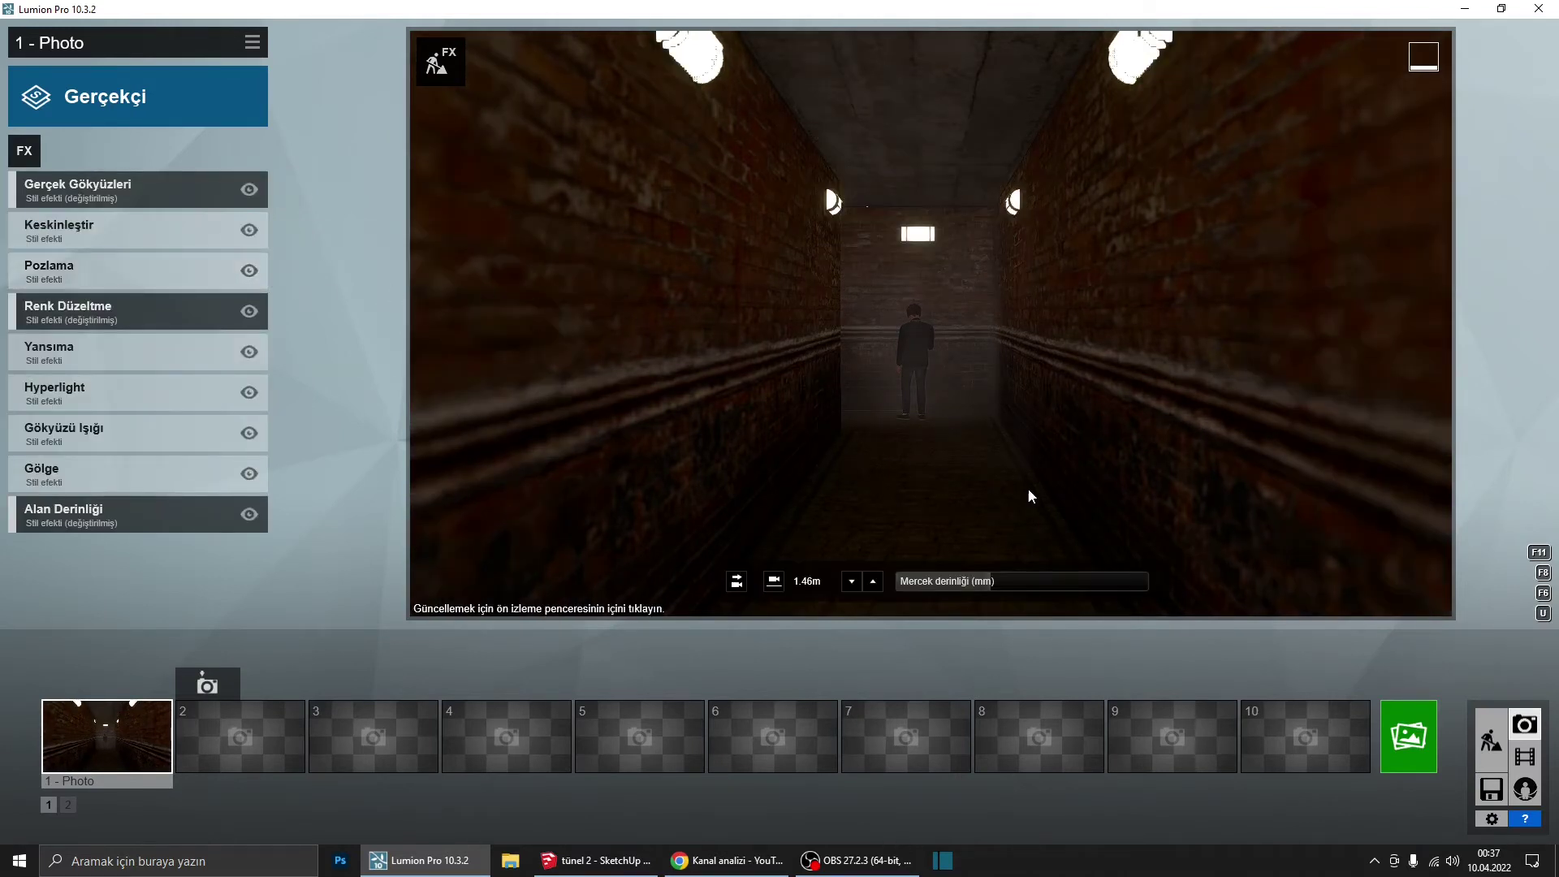
# Step: Render a 3840x2160 JPG named tunel to the Desktop with the S, L and M outputs off
pyautogui.click(1408, 735)
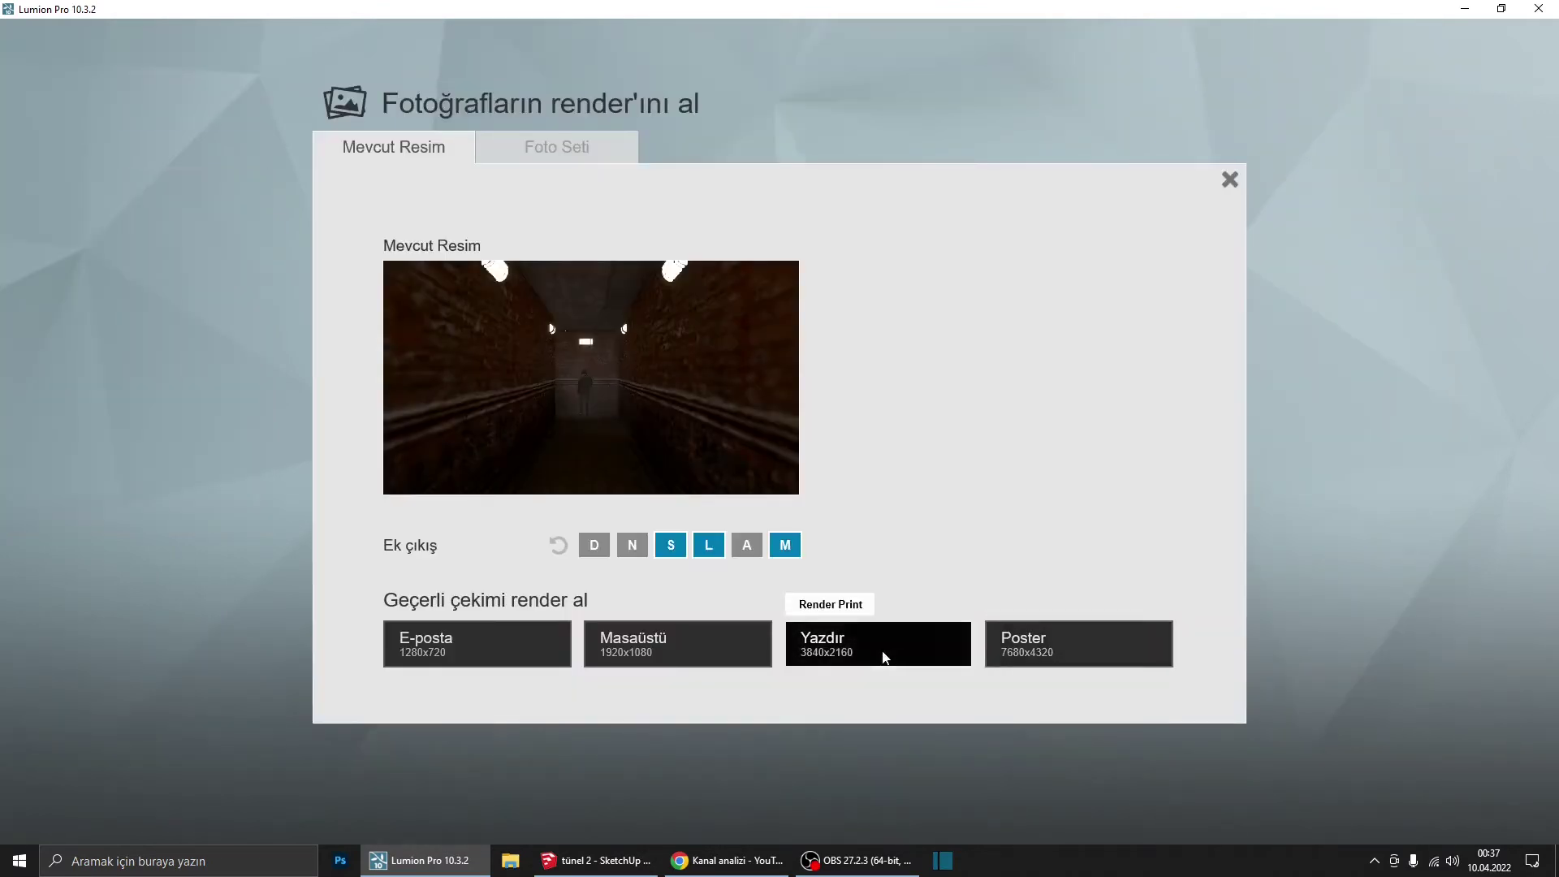
pyautogui.click(785, 545)
pyautogui.click(708, 545)
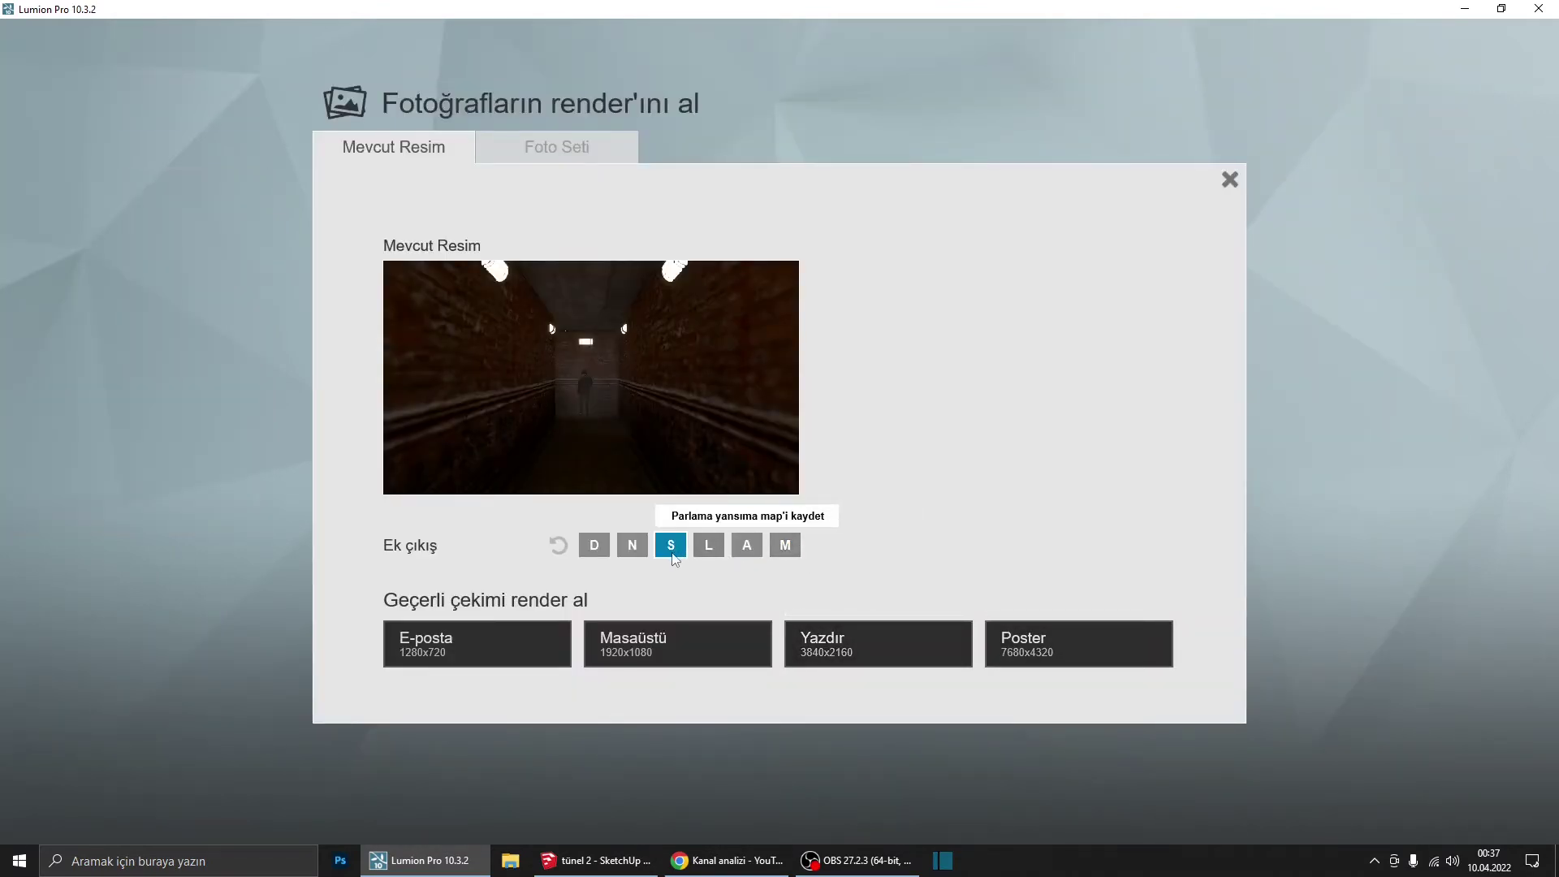
pyautogui.click(915, 666)
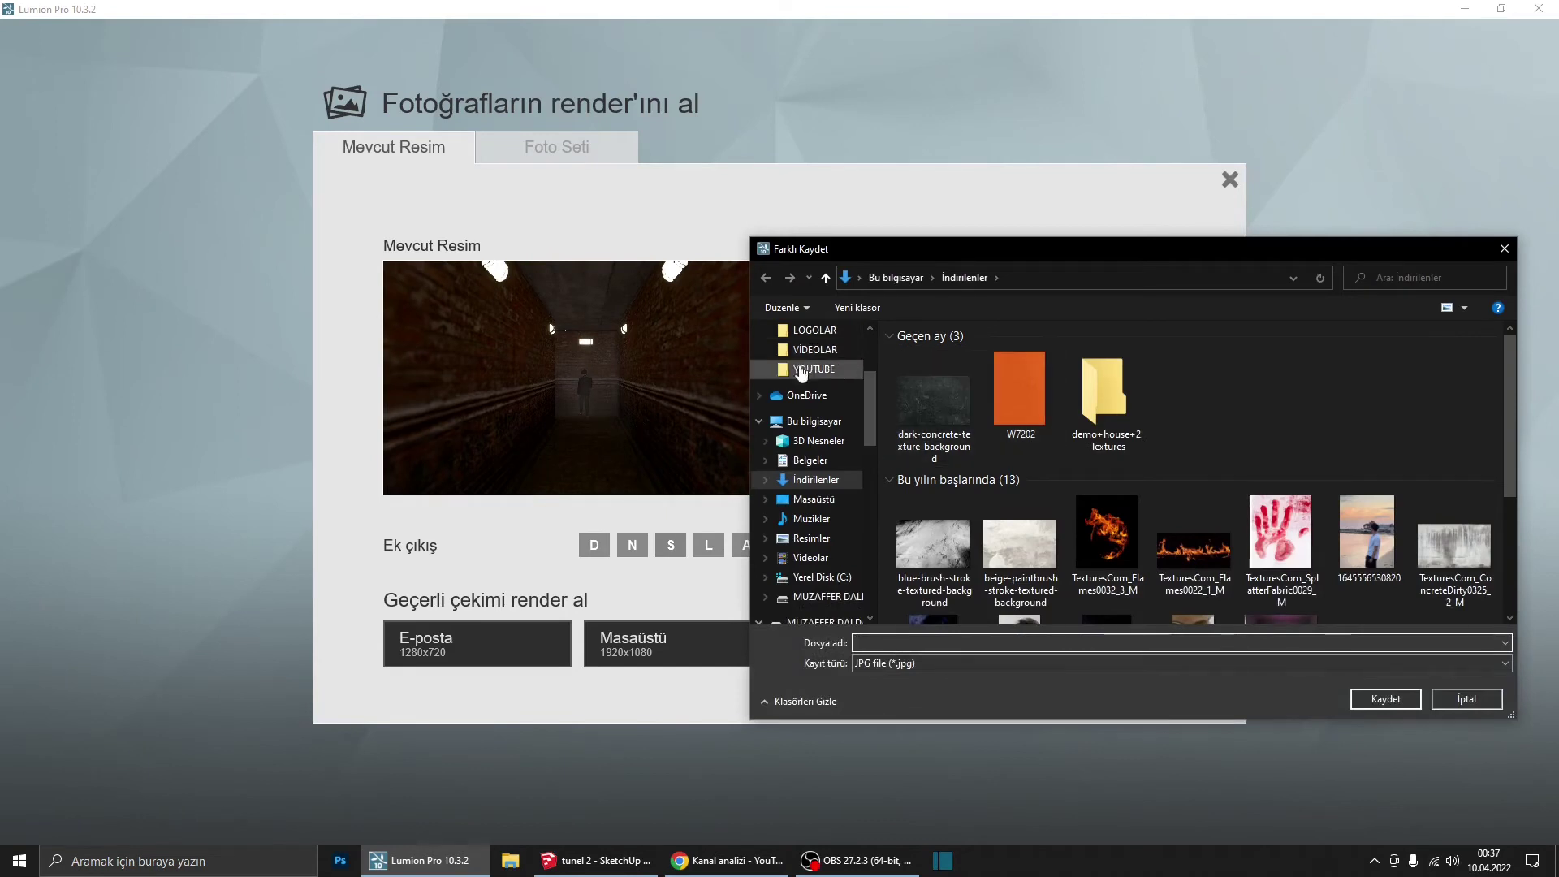
pyautogui.scroll(1, 812, 552)
pyautogui.click(814, 596)
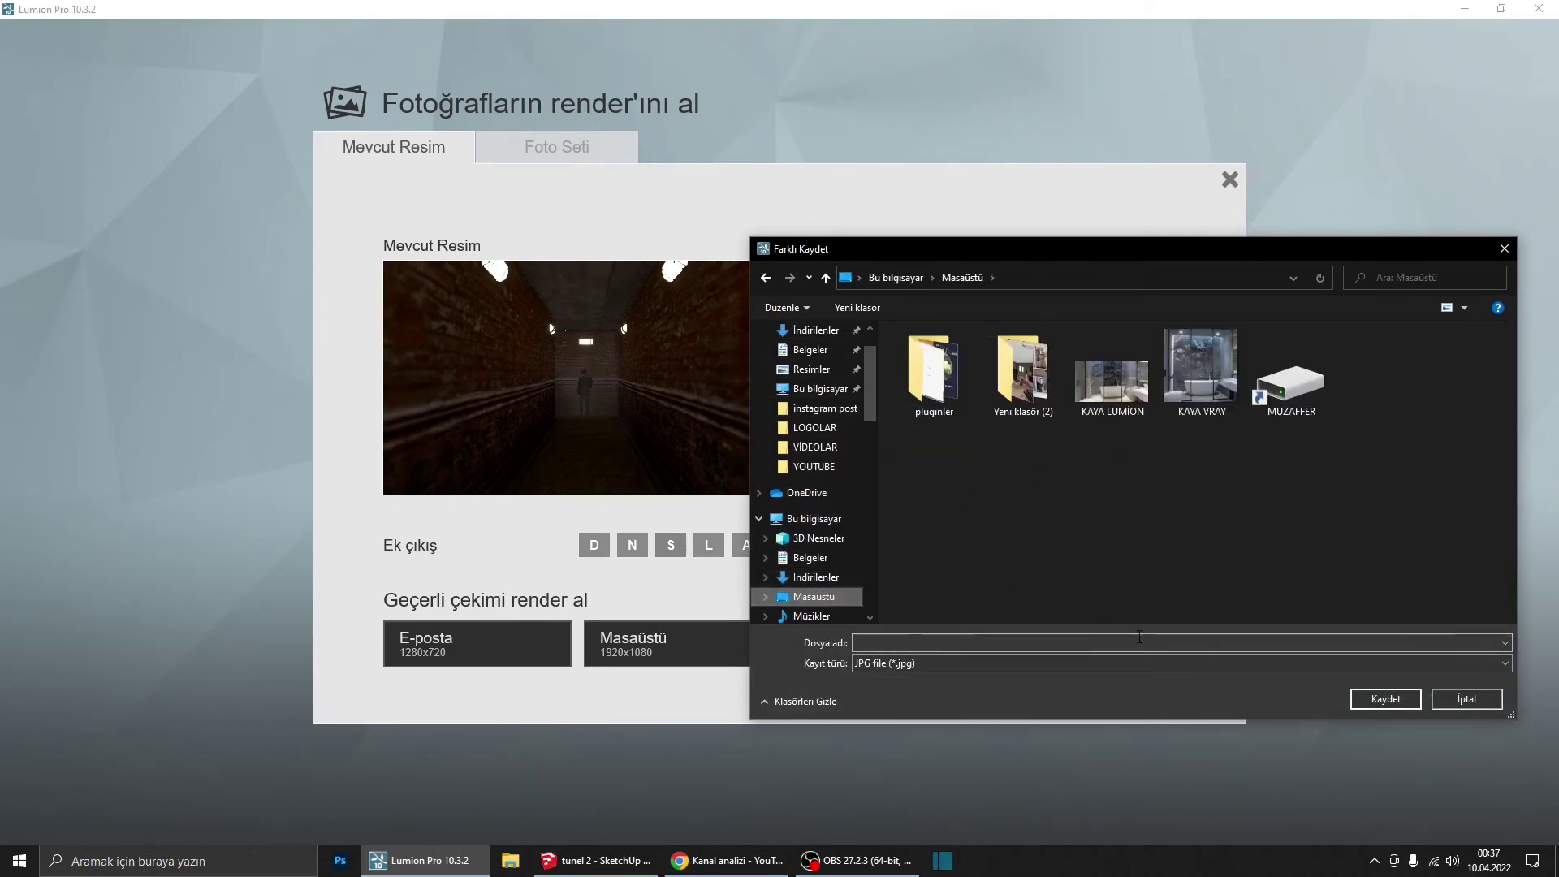
pyautogui.click(1013, 643)
pyautogui.write('tunel')
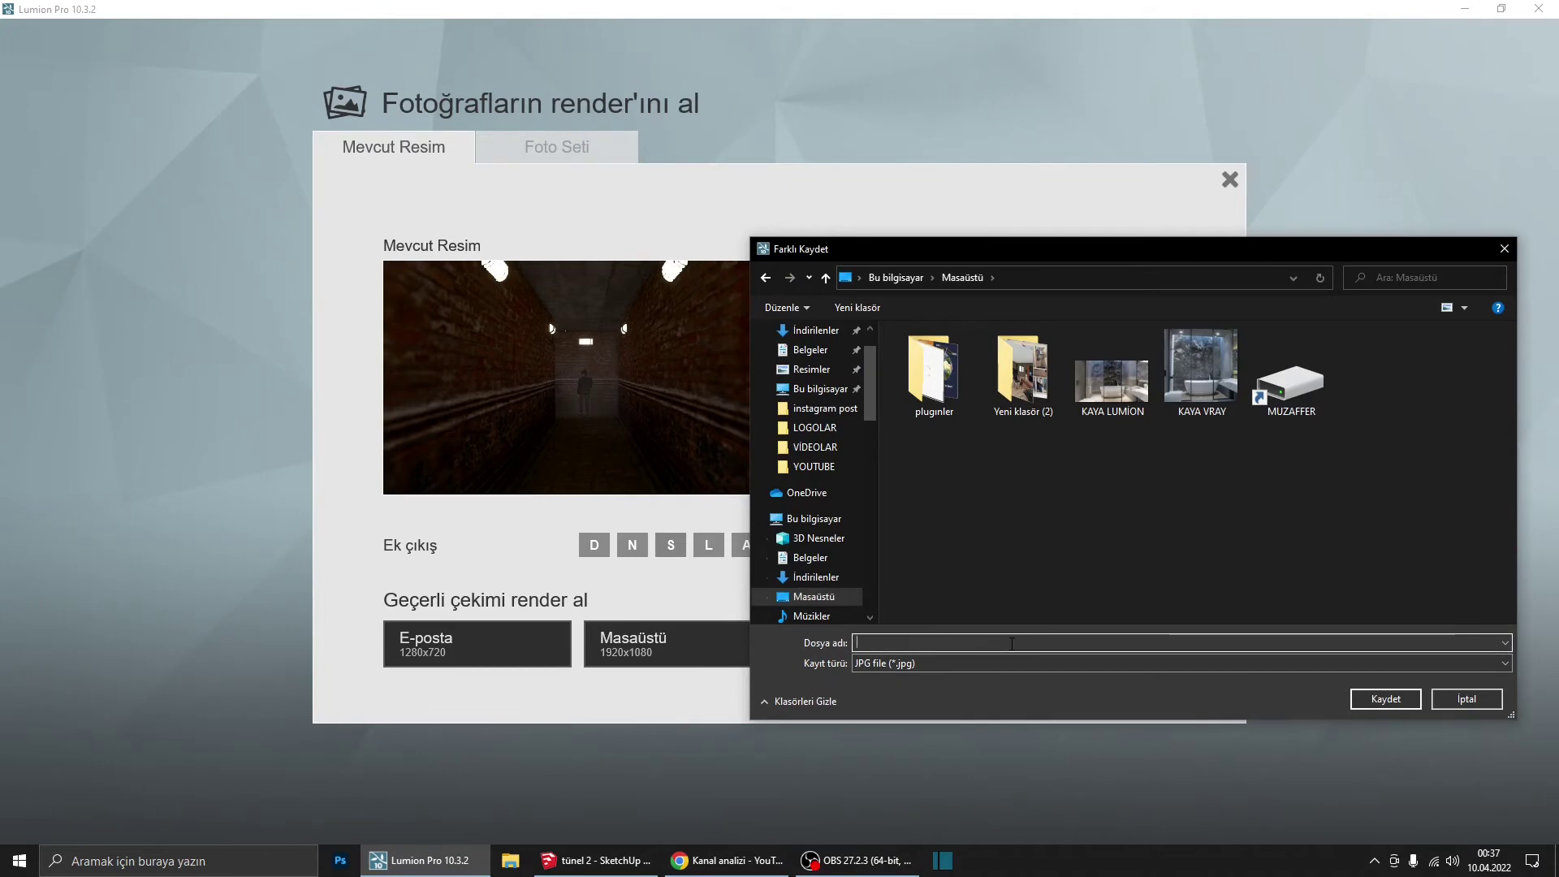
pyautogui.press('Return')
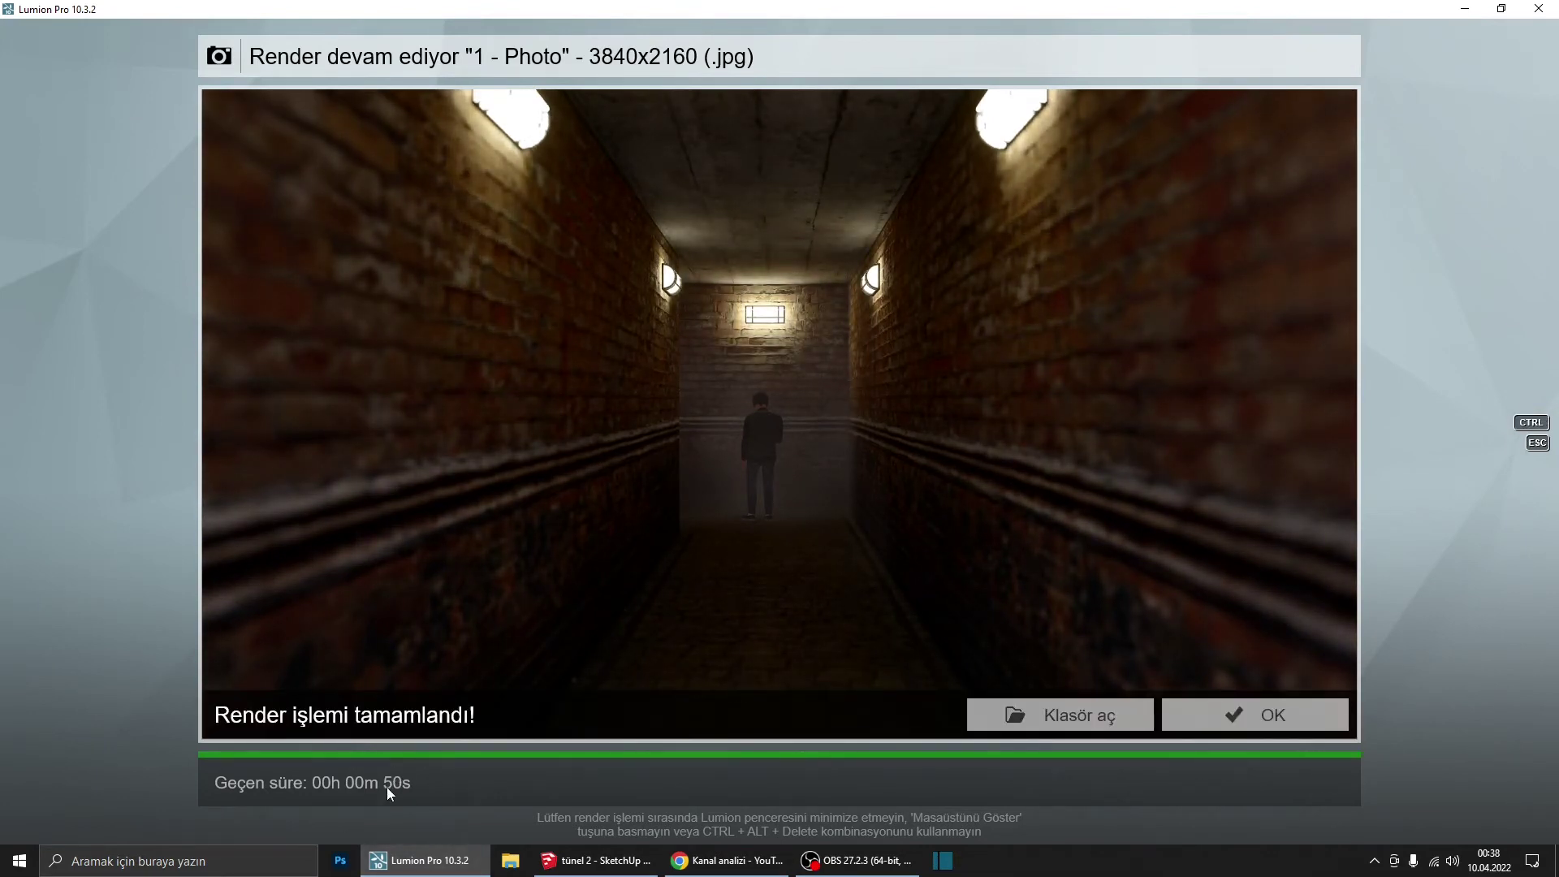
pyautogui.click(1251, 709)
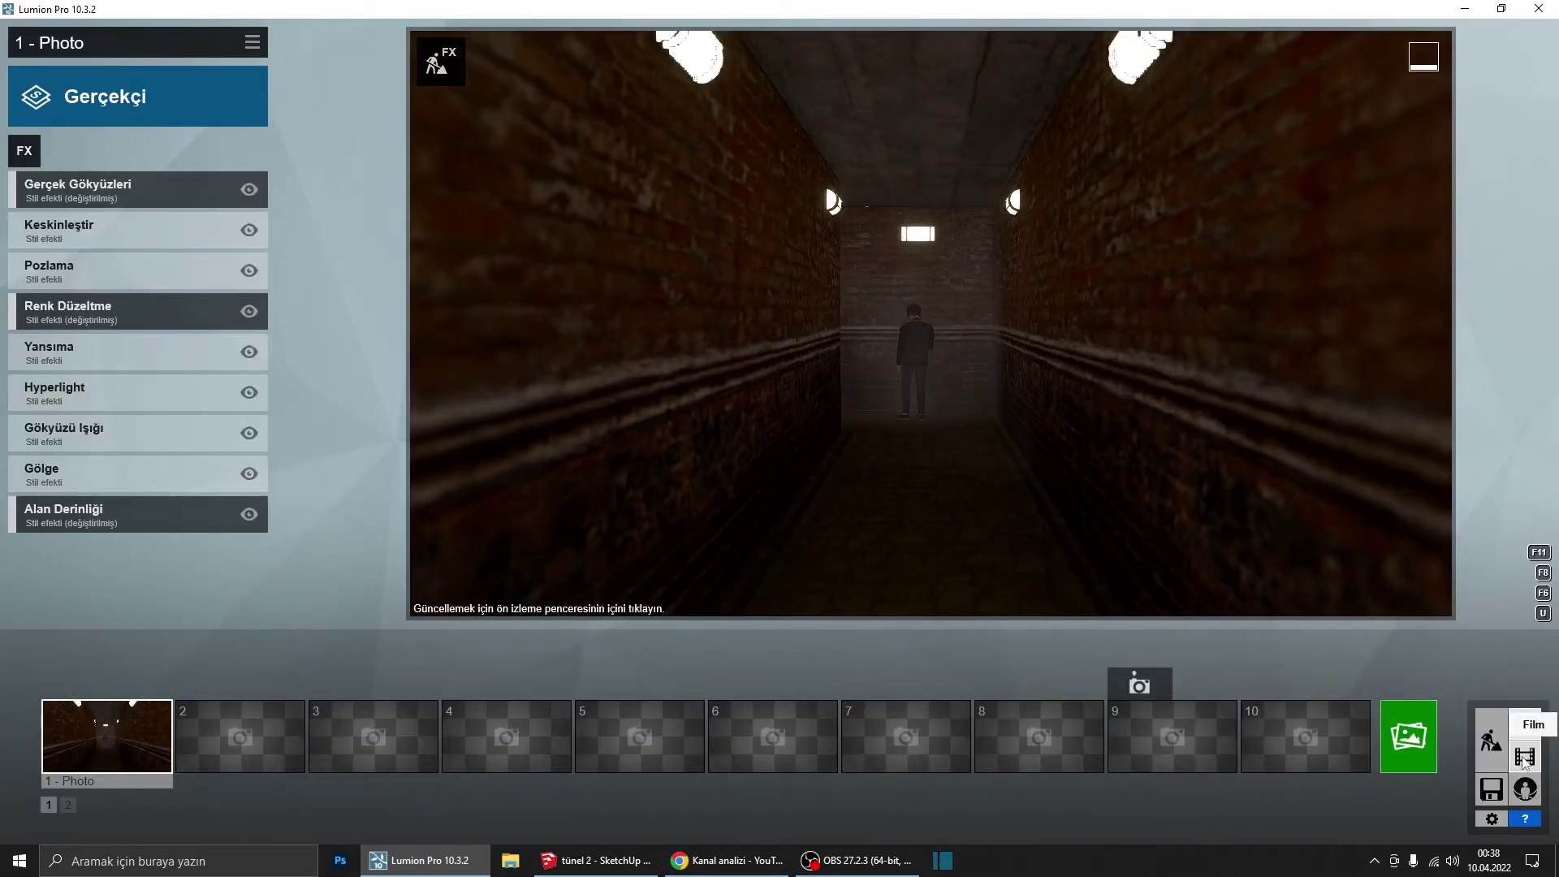
# Step: Record a two-keyframe clip moving closer down the tunnel with a wider lens, then preview and save it
pyautogui.click(1524, 758)
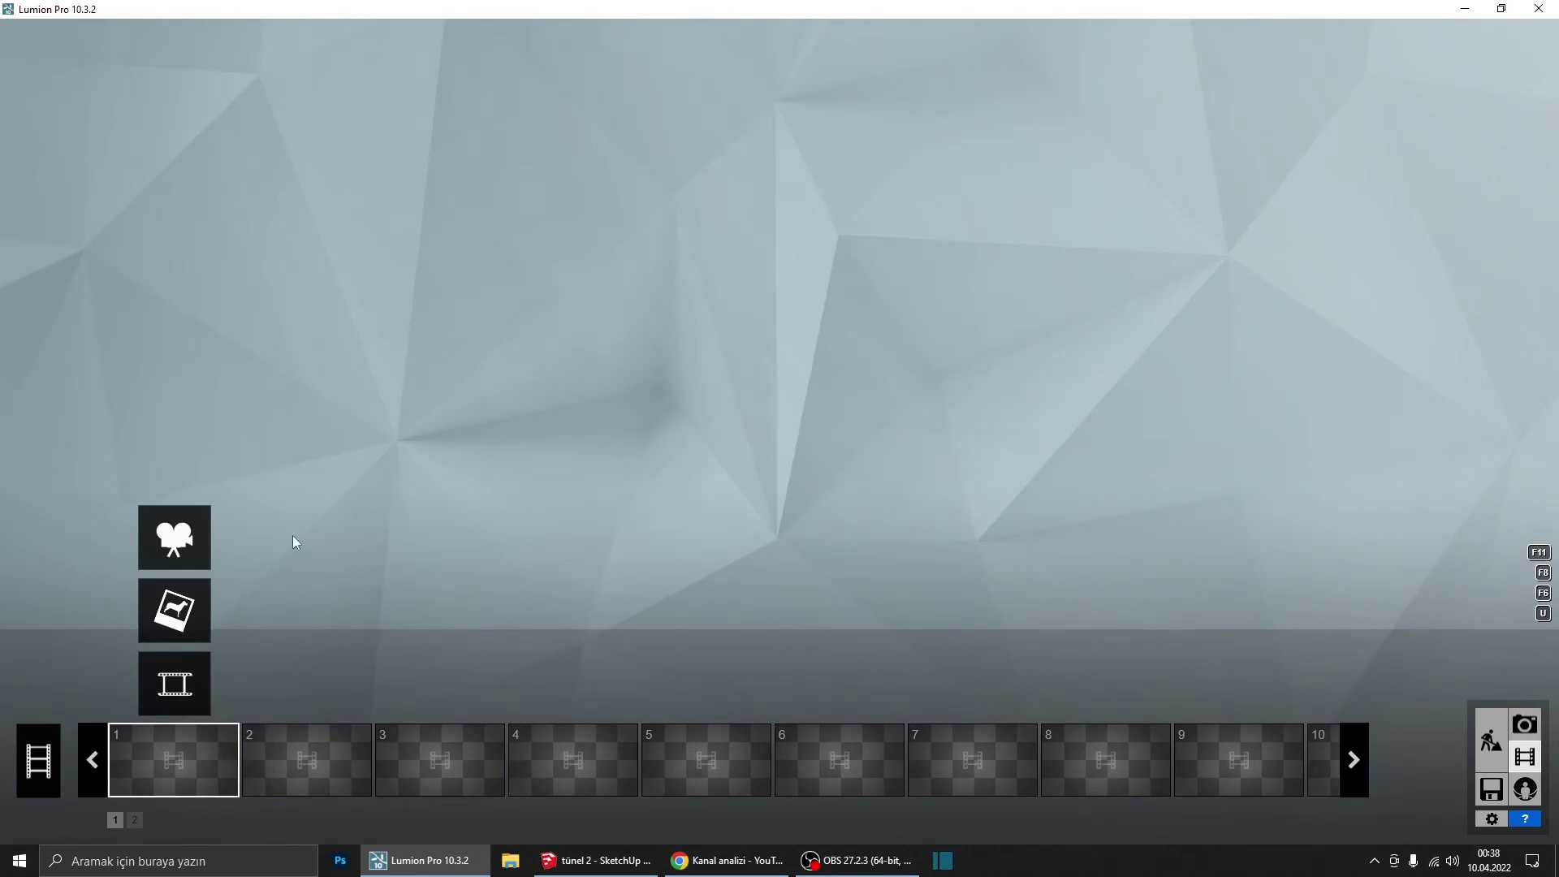
pyautogui.click(175, 537)
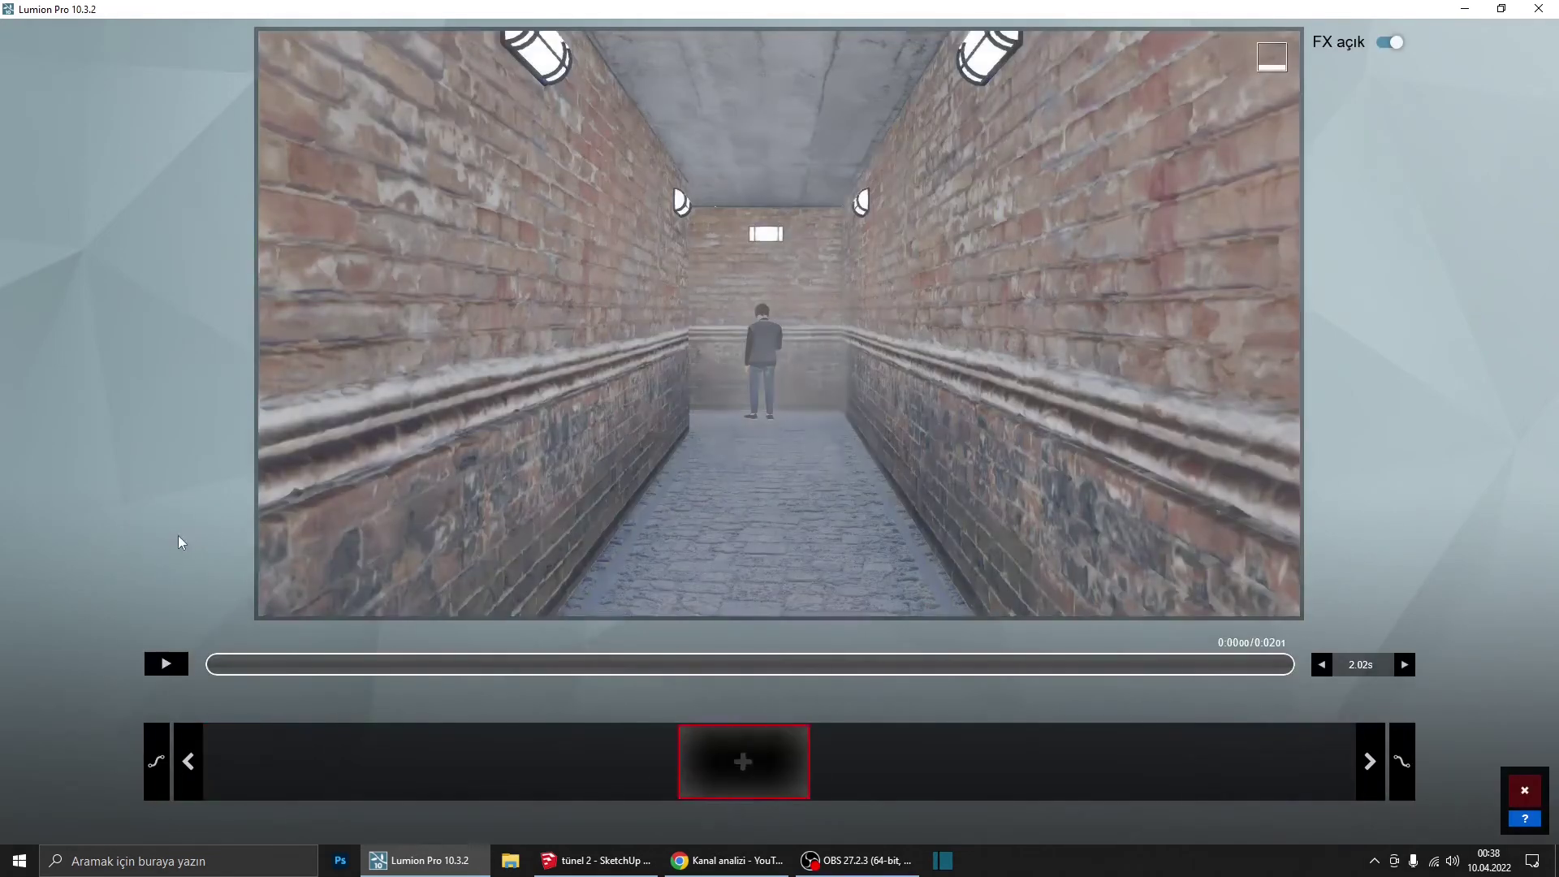
pyautogui.click(775, 759)
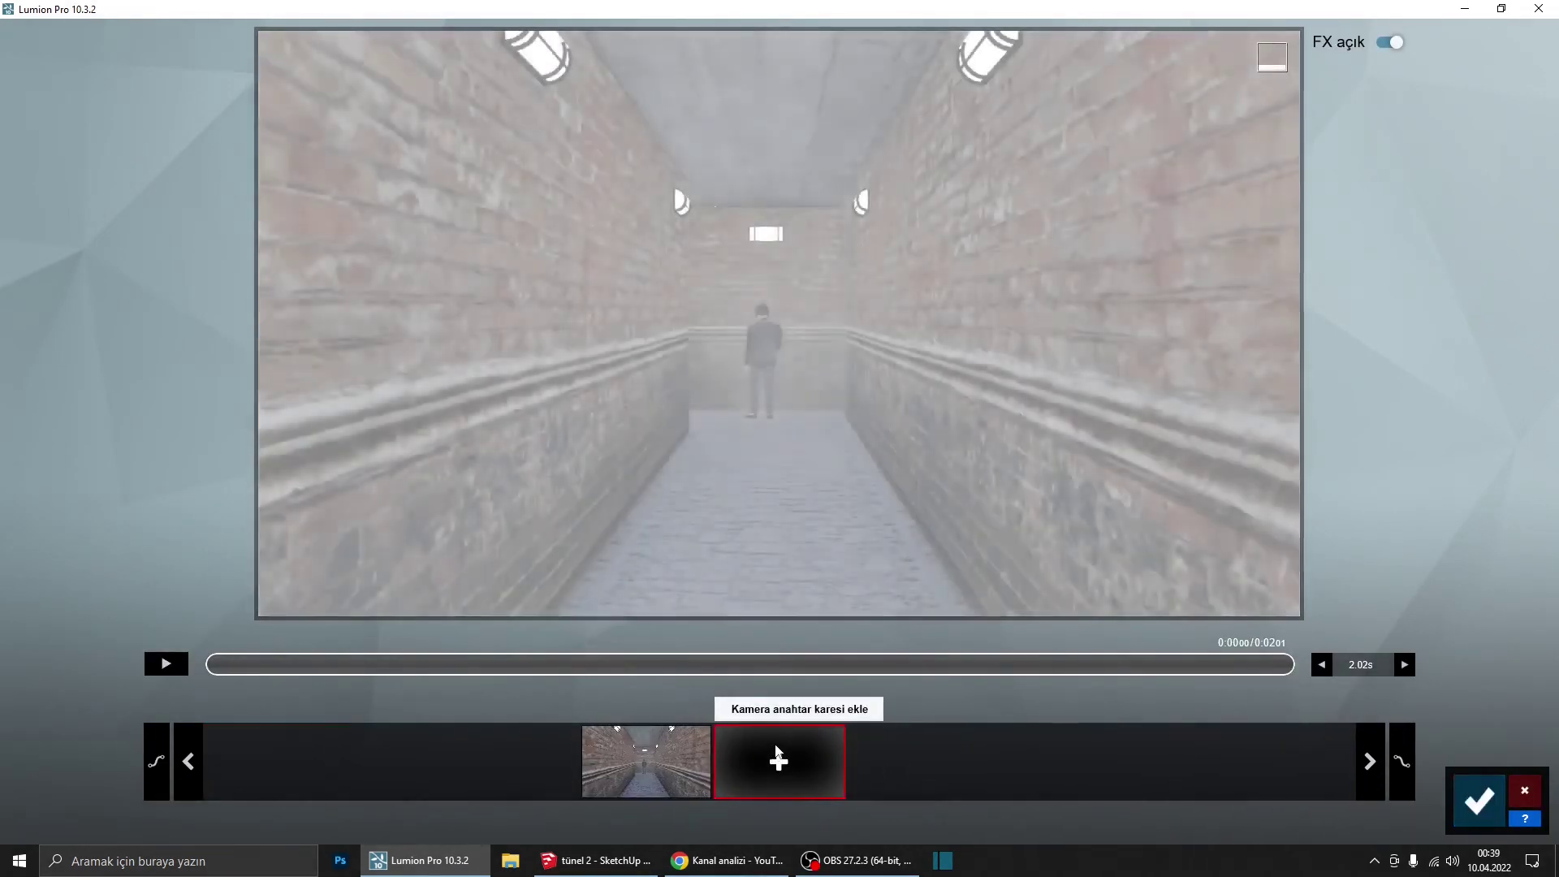
pyautogui.press('w')
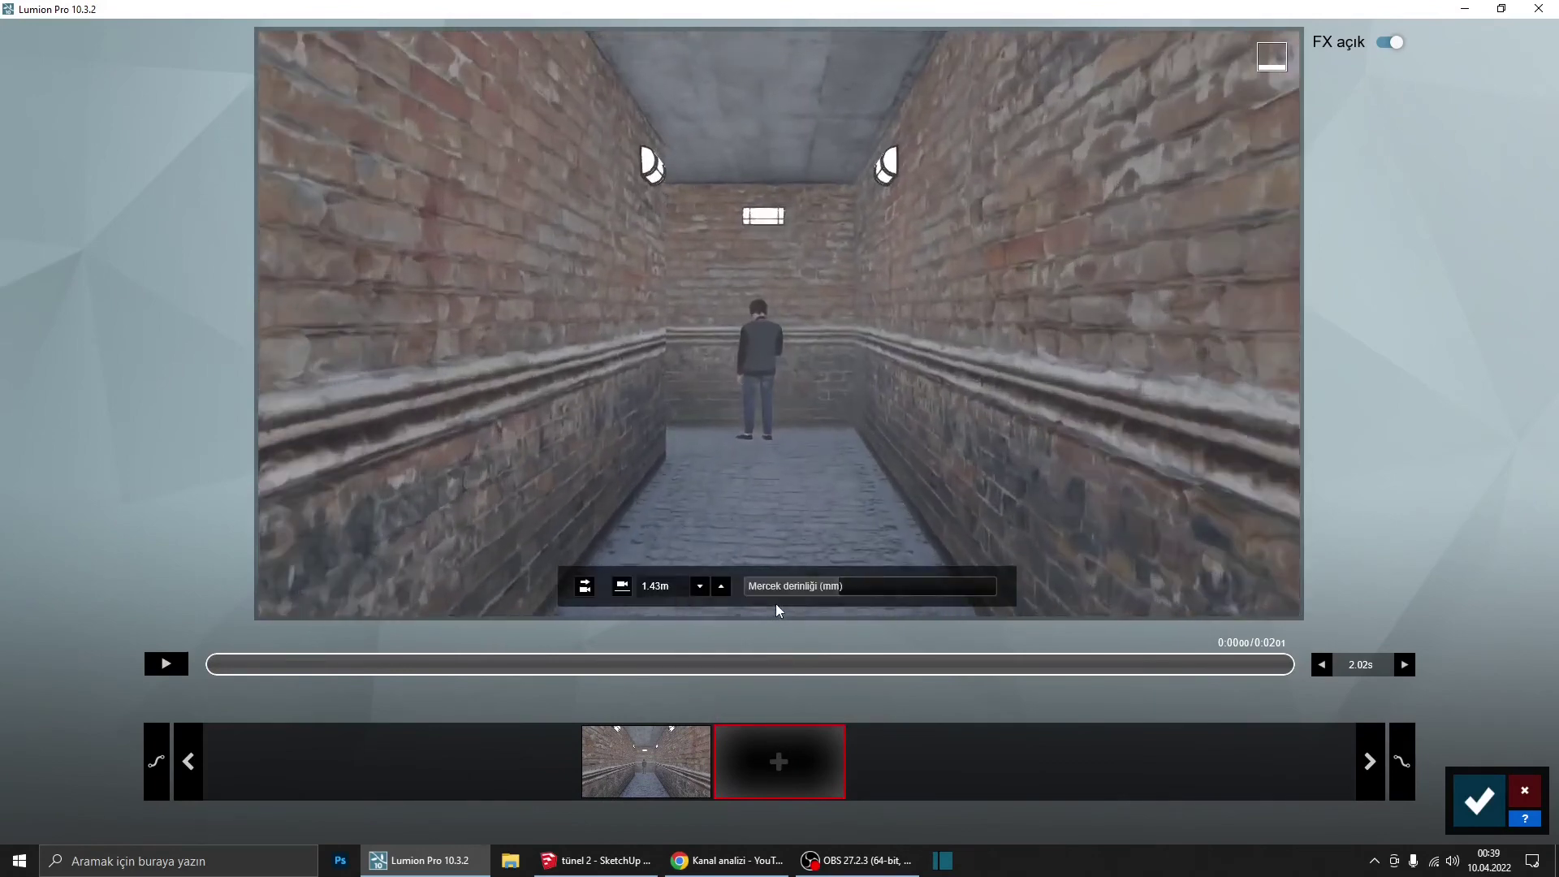
pyautogui.moveTo(832, 588); pyautogui.dragTo(822, 586)
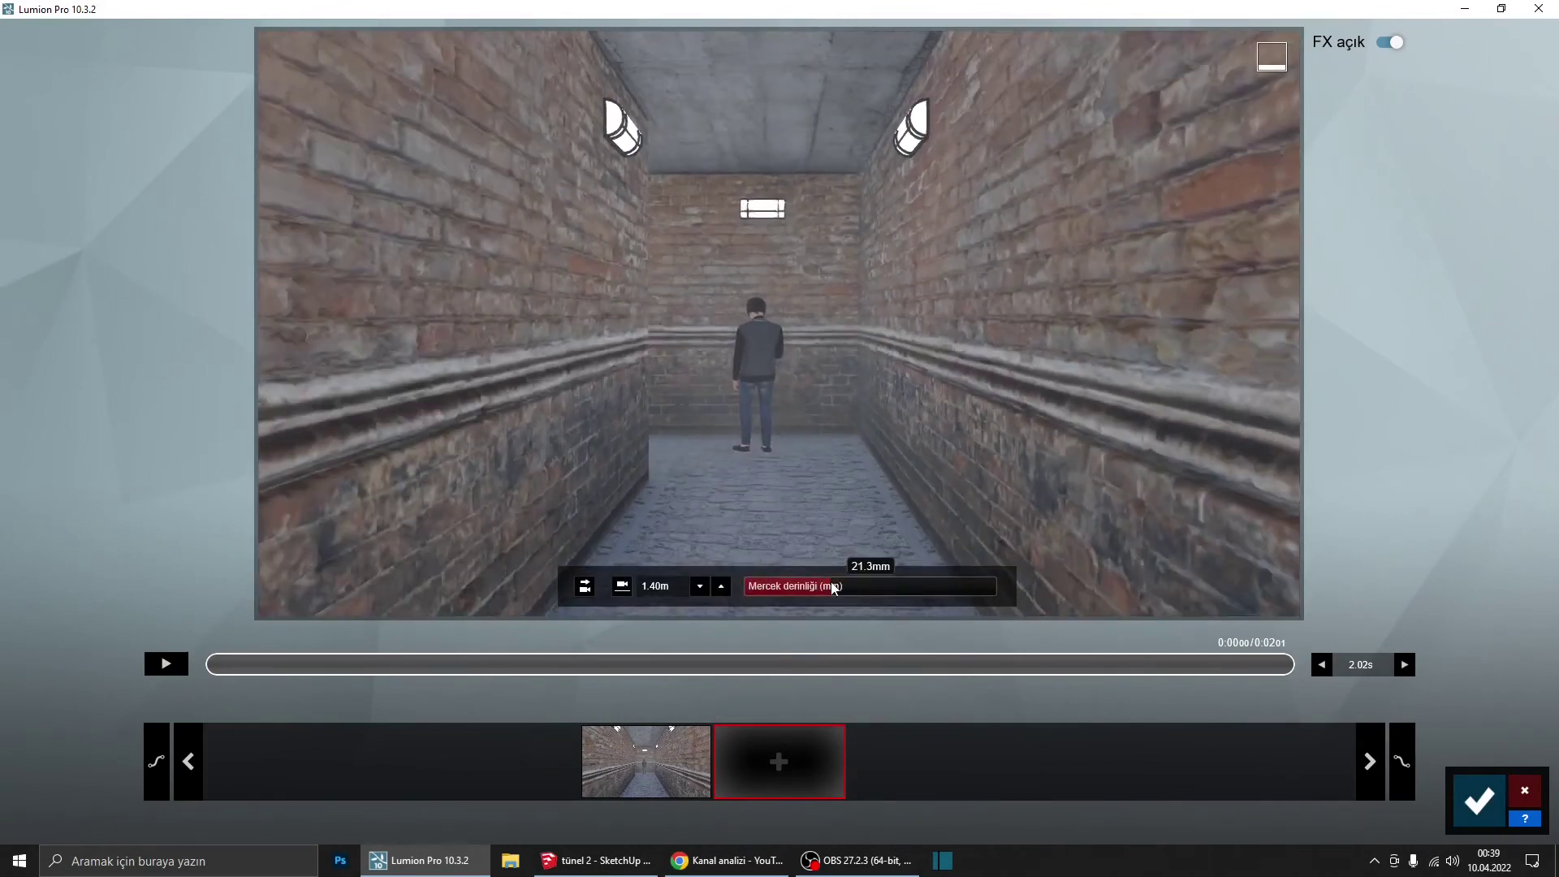
pyautogui.click(778, 761)
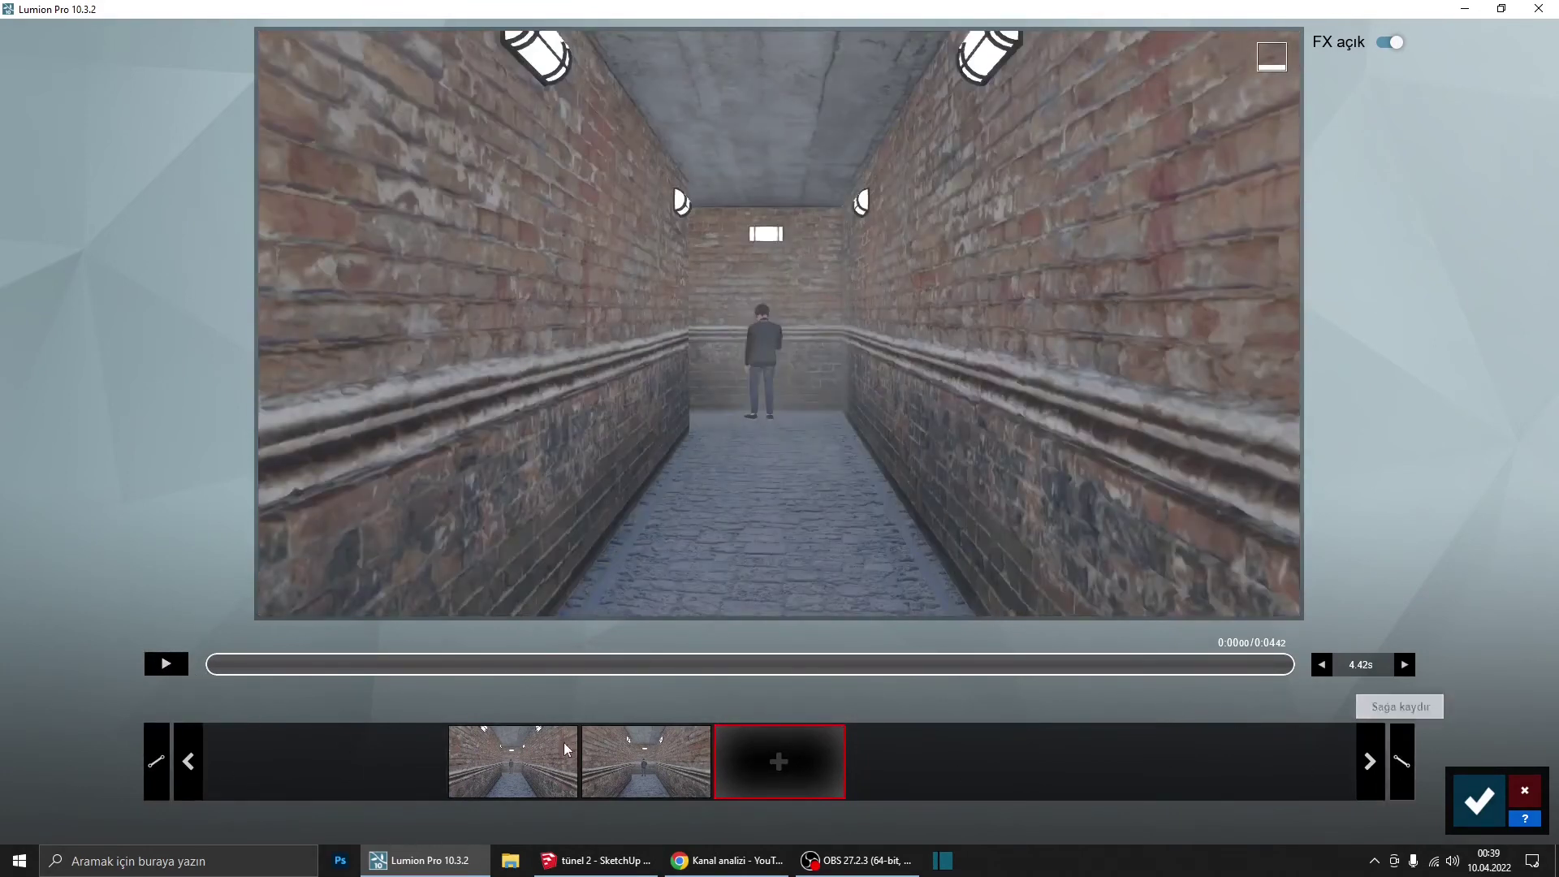
pyautogui.click(166, 665)
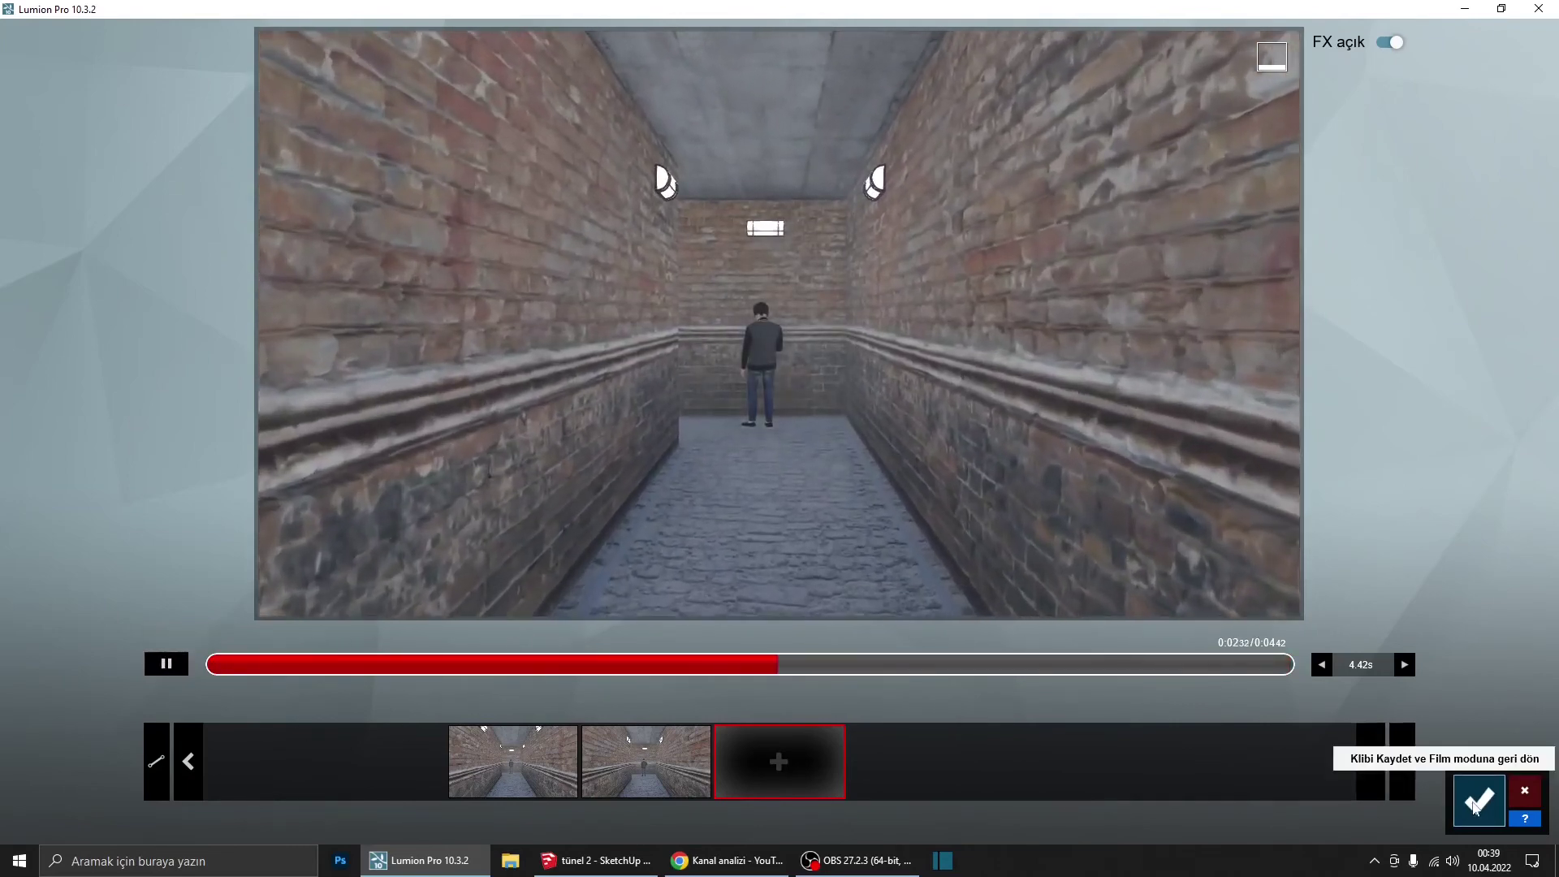
pyautogui.click(1476, 803)
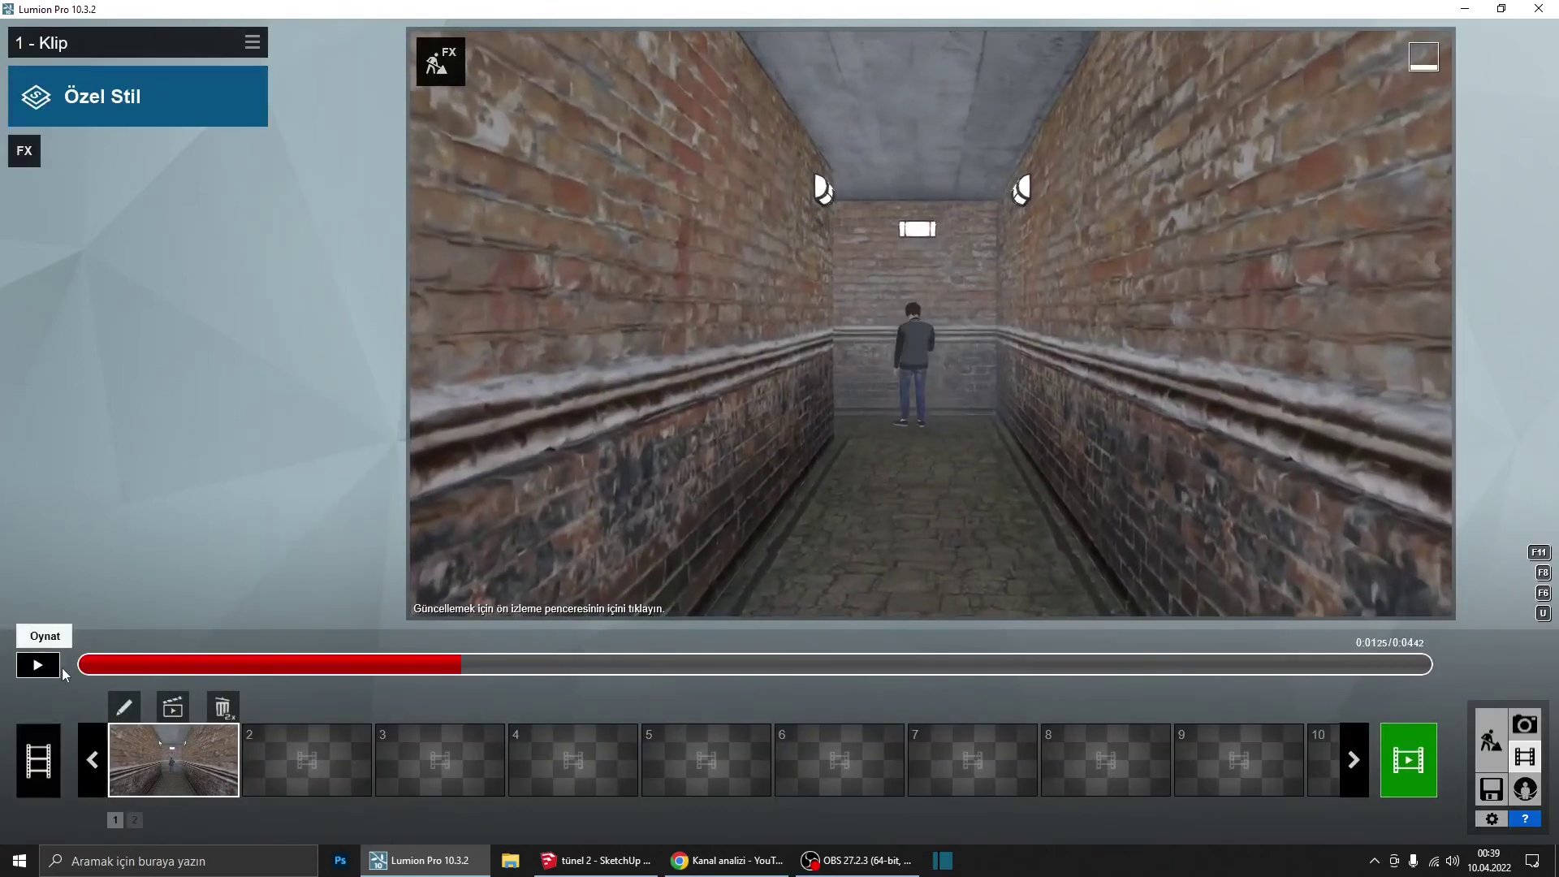
# Step: Copy the photo's effects with Düzenle > Efektleri kopyala and paste them onto movie clip 1
pyautogui.click(1525, 723)
pyautogui.click(251, 45)
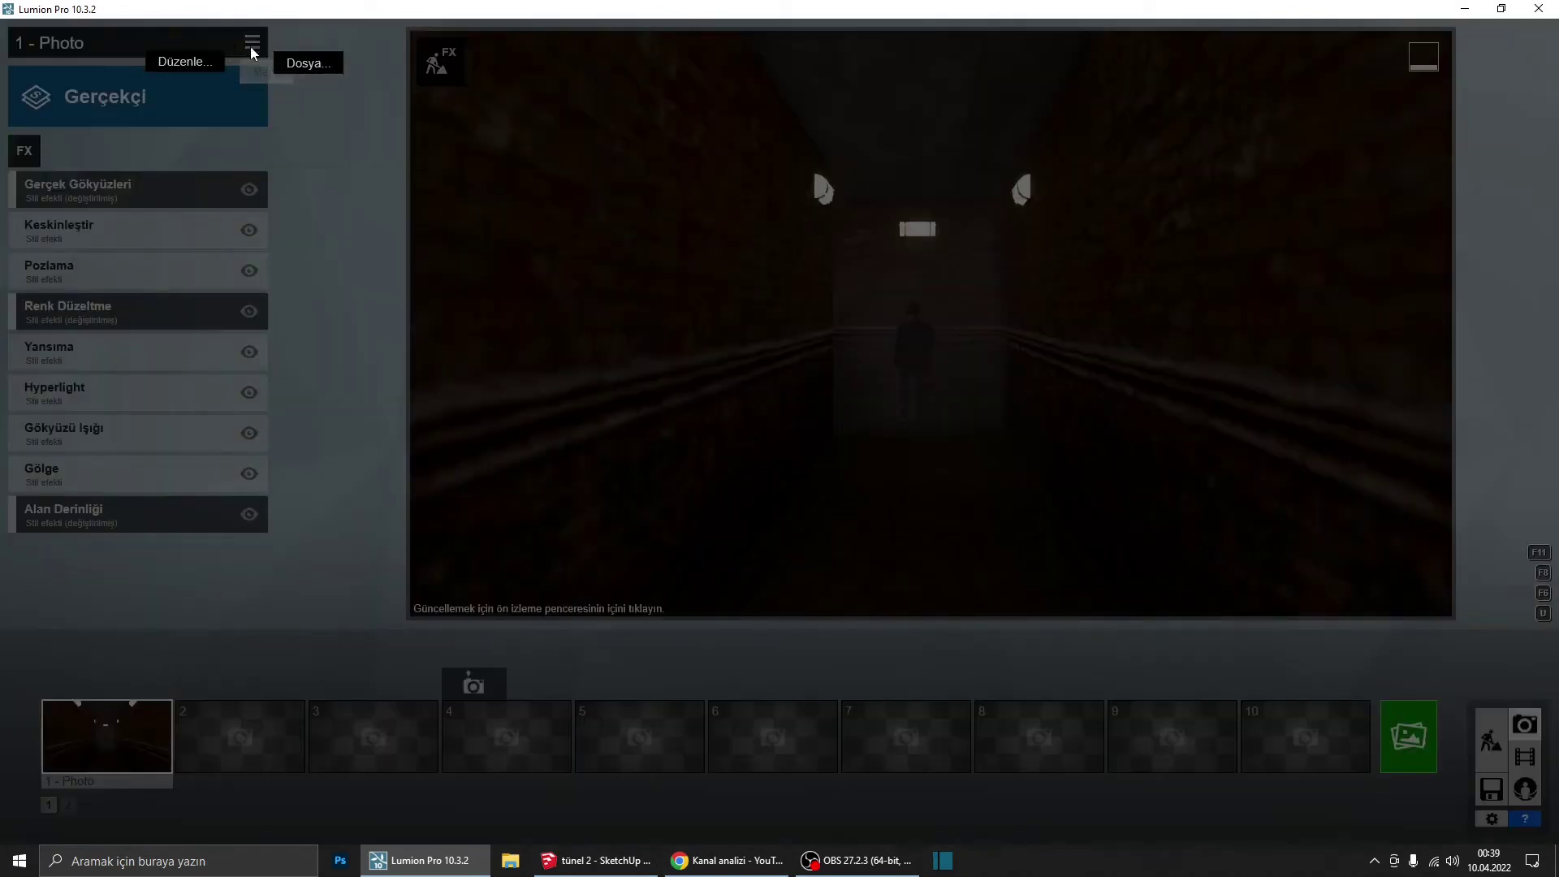
pyautogui.click(182, 63)
pyautogui.click(94, 65)
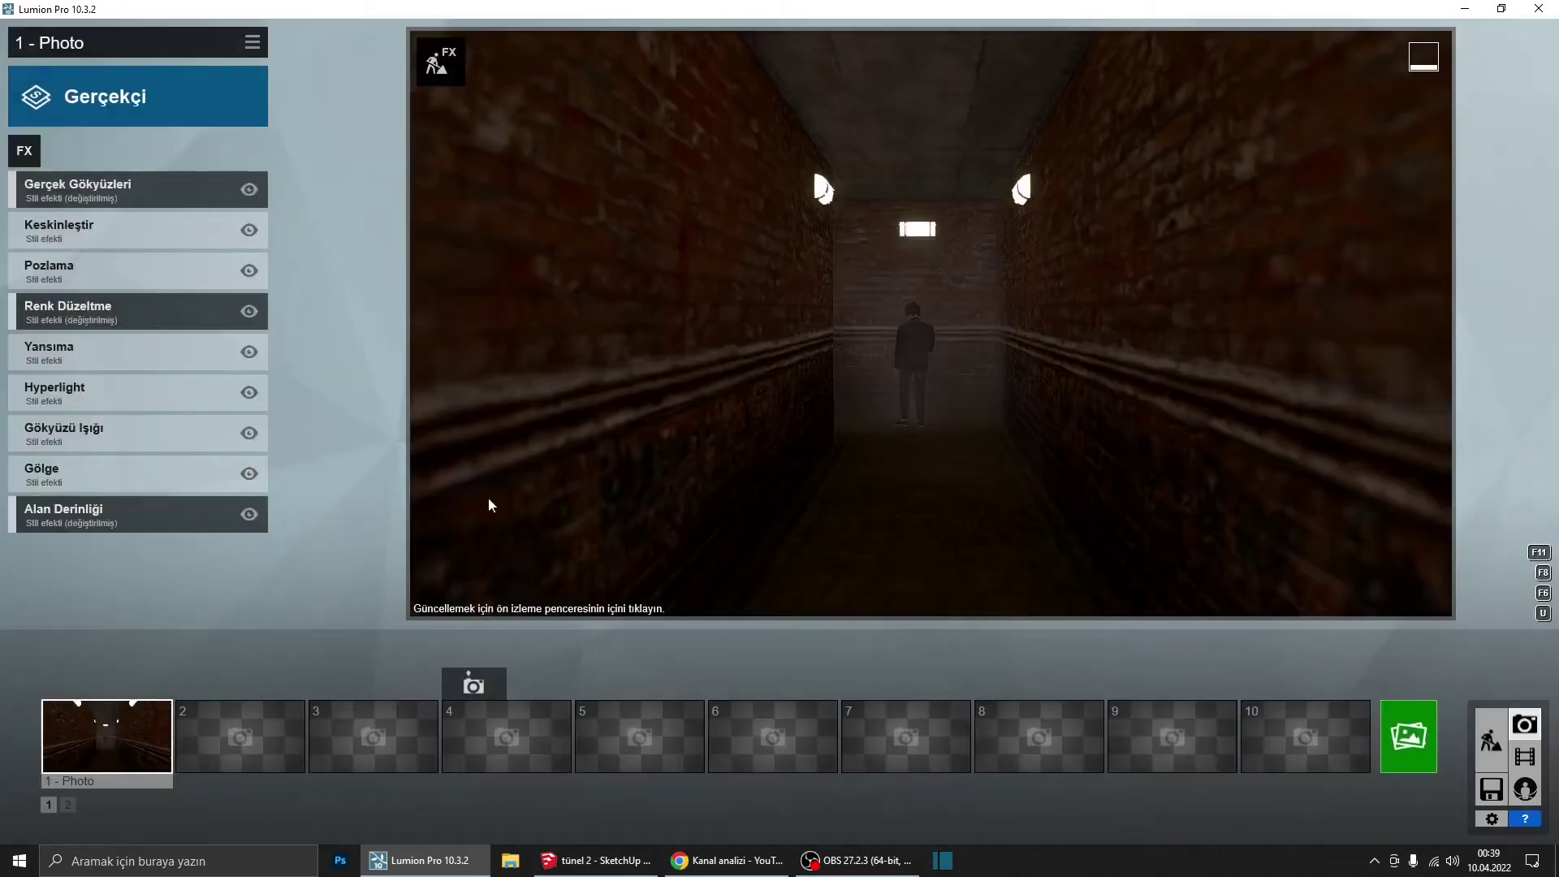
pyautogui.click(1525, 756)
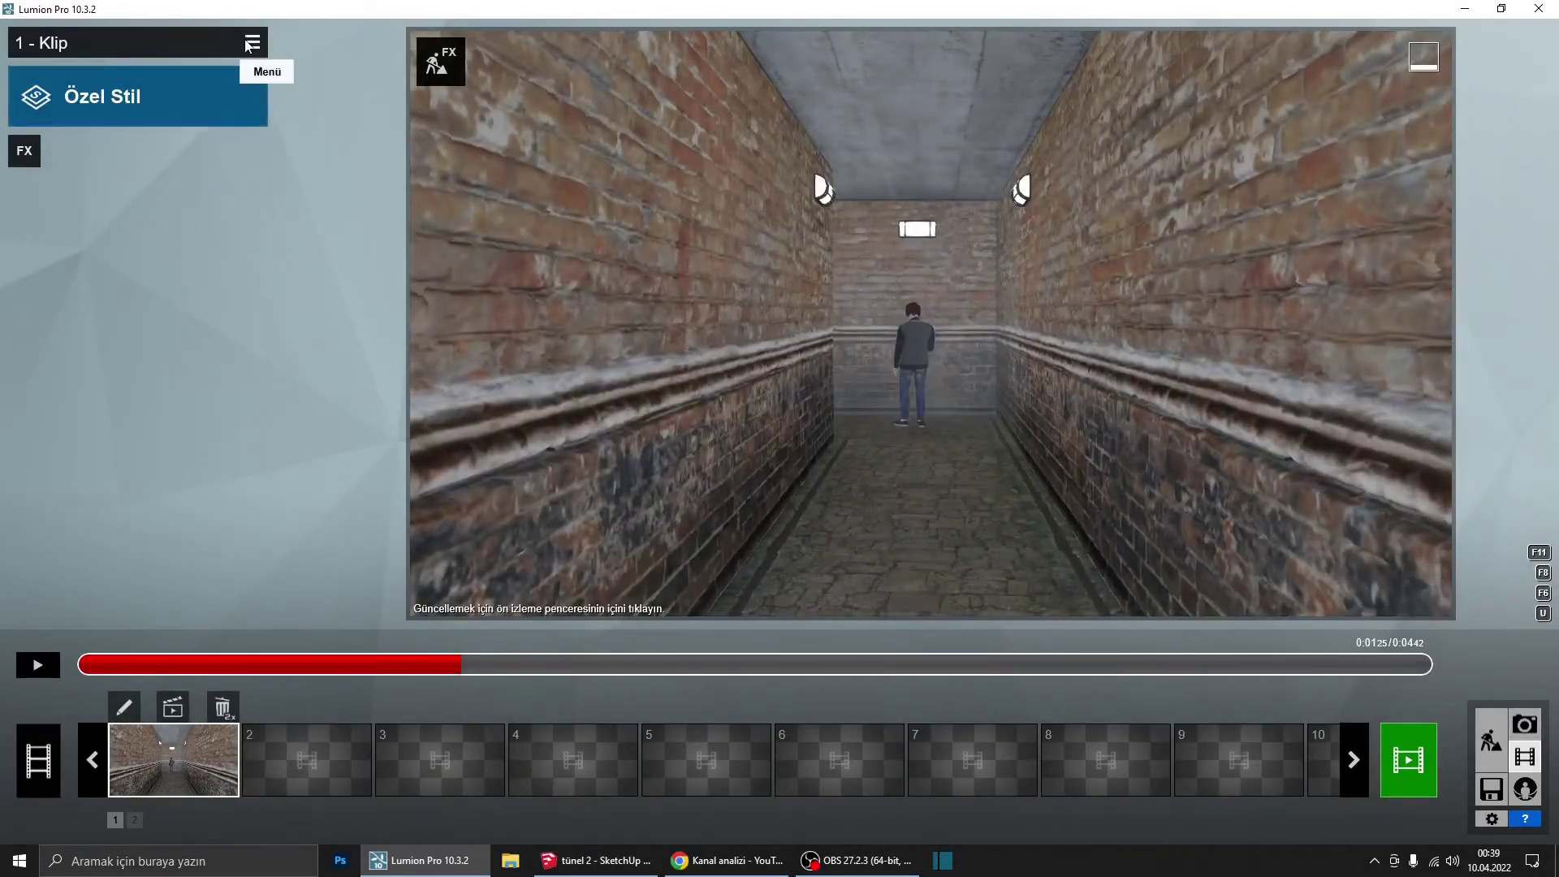
pyautogui.click(252, 43)
pyautogui.click(265, 91)
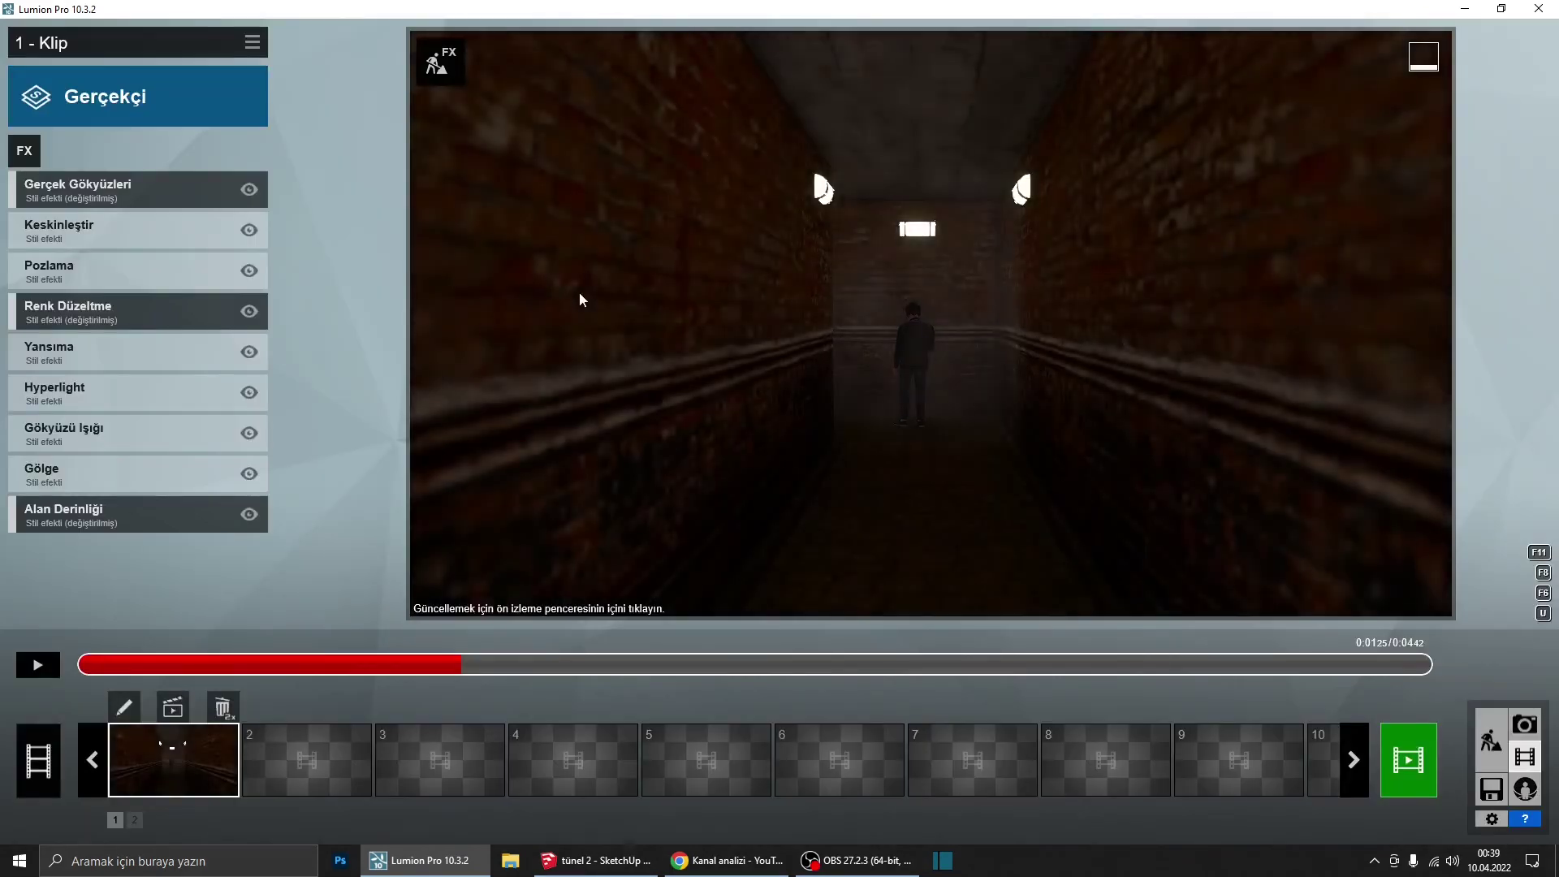
pyautogui.moveTo(194, 668); pyautogui.dragTo(69, 665)
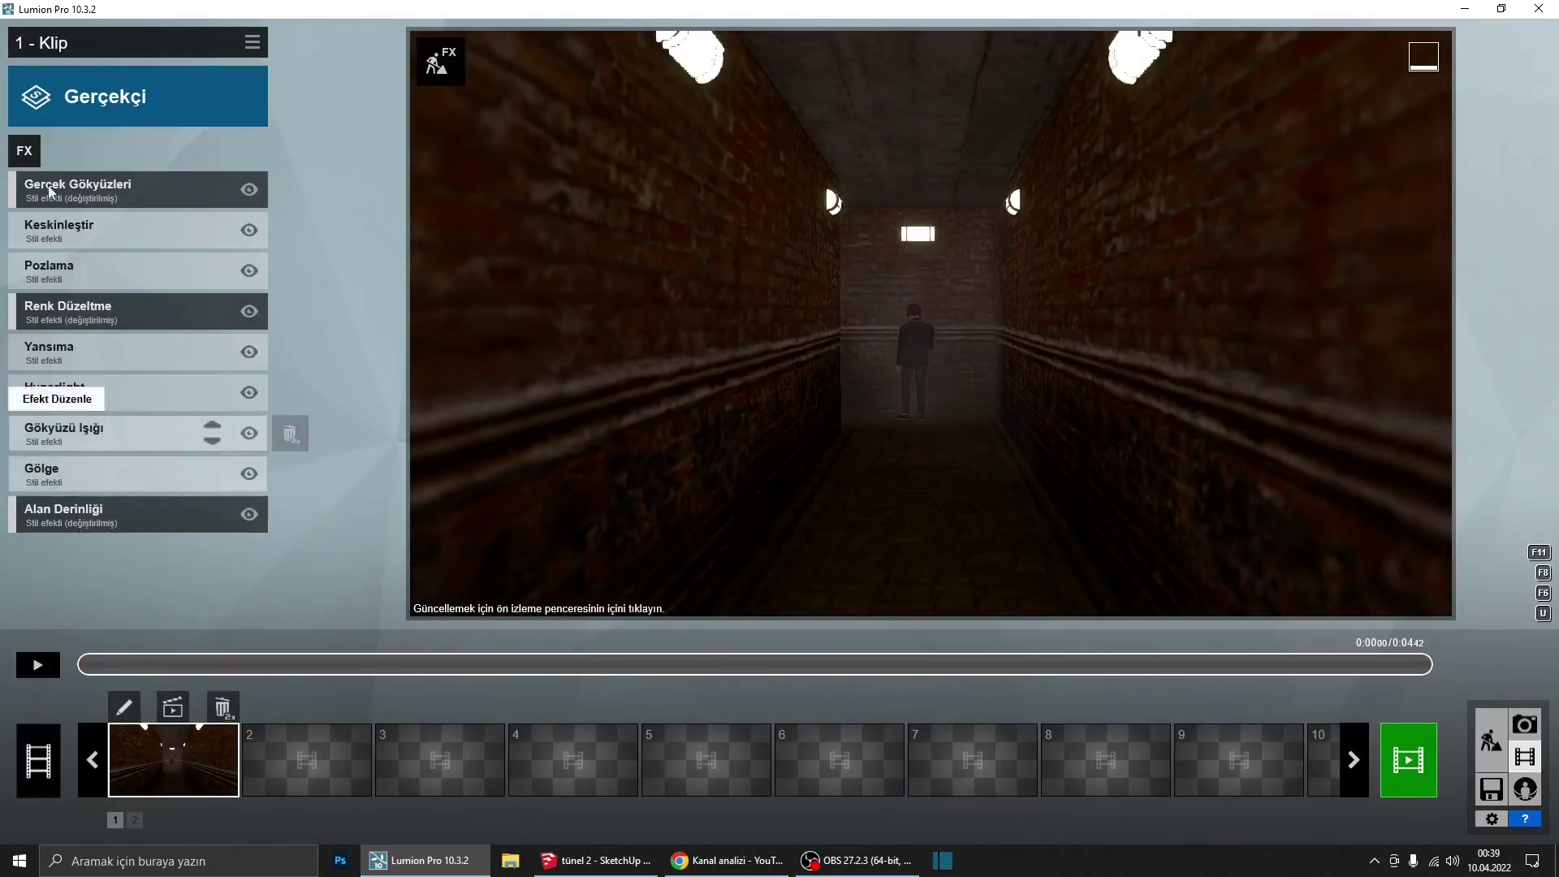
# Step: Add El Kamerası from the Kamera category of the clip's FX list
pyautogui.click(24, 151)
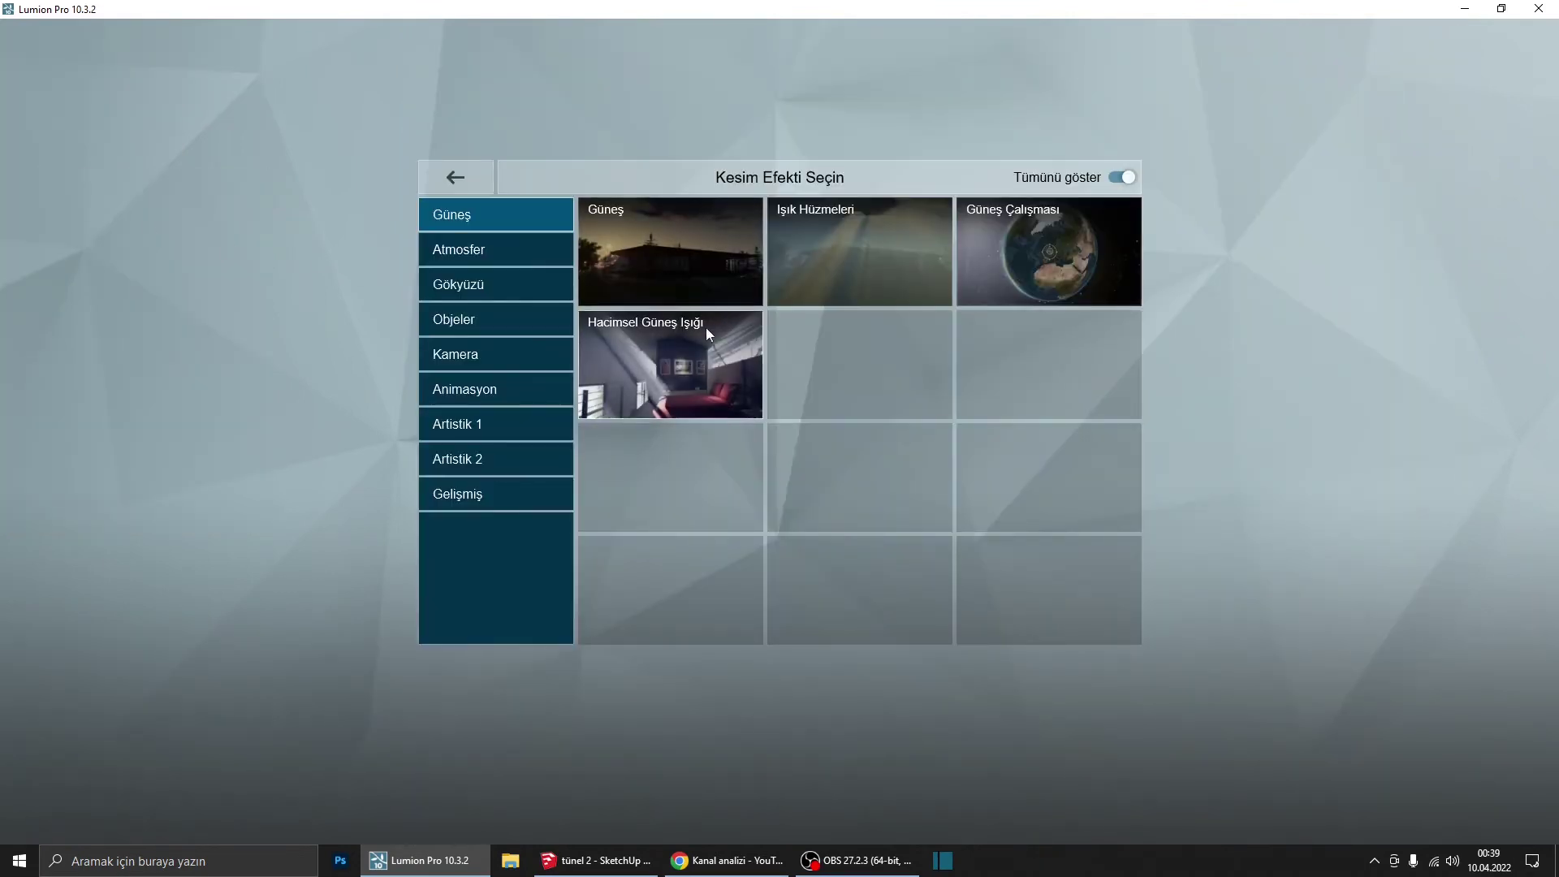
pyautogui.click(480, 355)
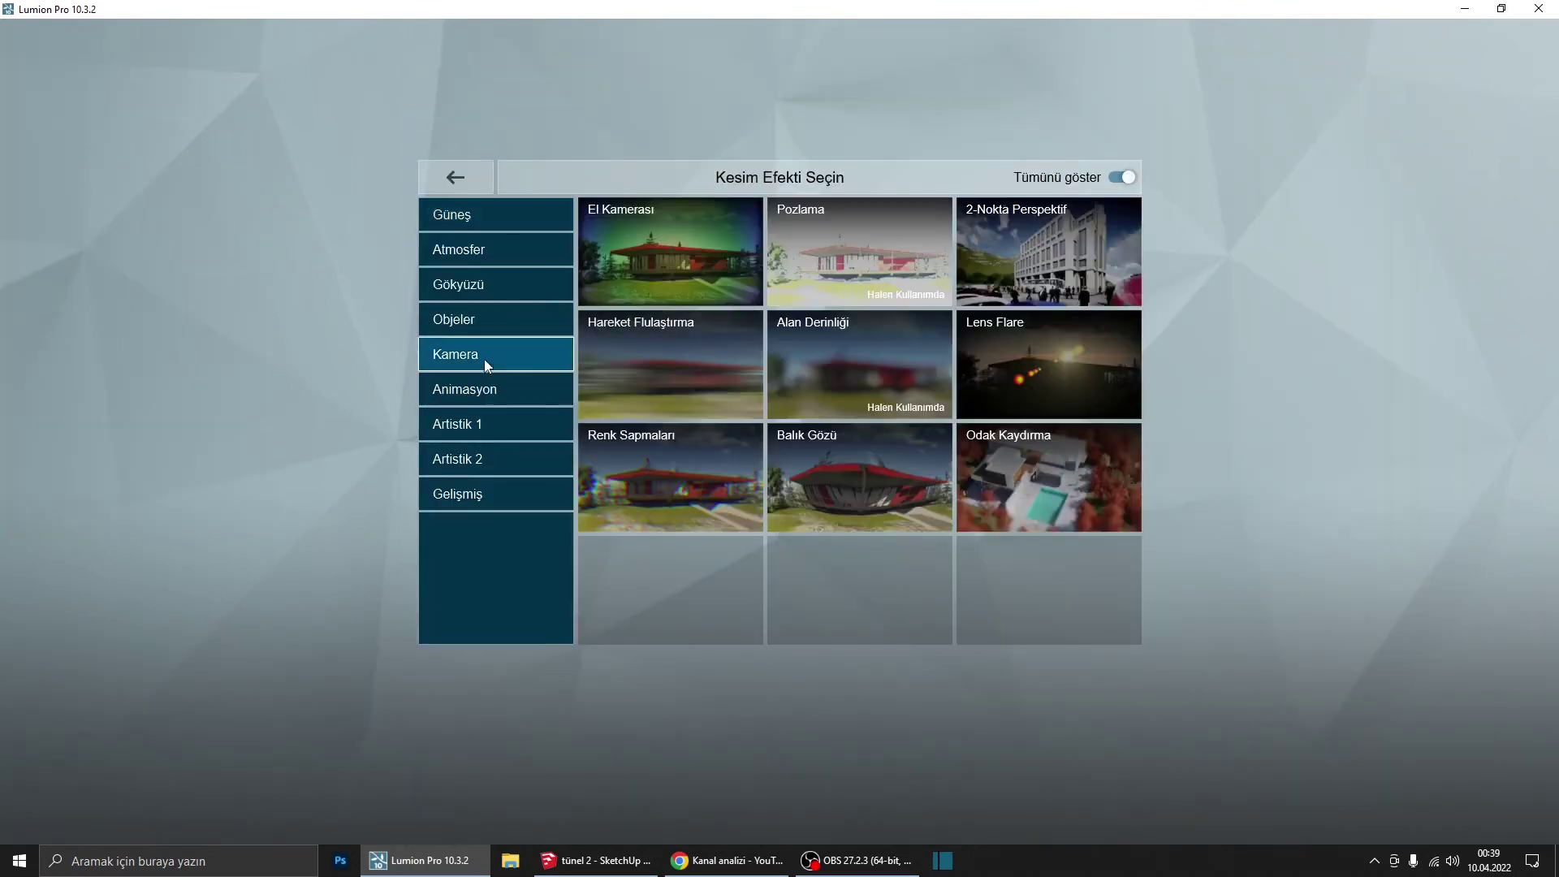
pyautogui.click(639, 243)
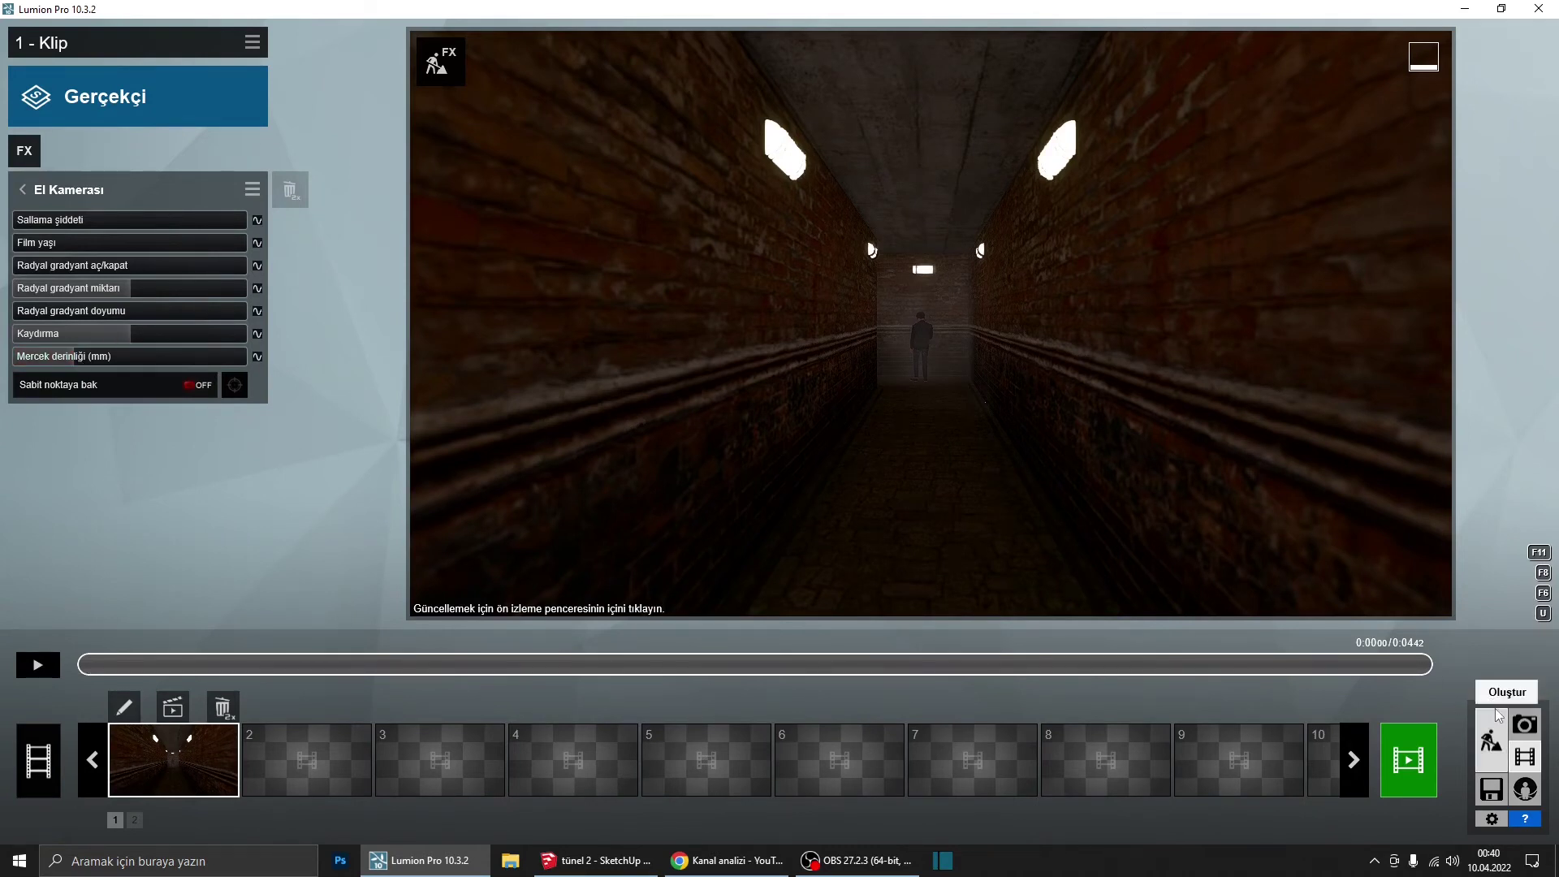
# Step: Match the viewport to the saved photo view, then keyframe the El Kamerası lens length at the clip start
pyautogui.click(1523, 724)
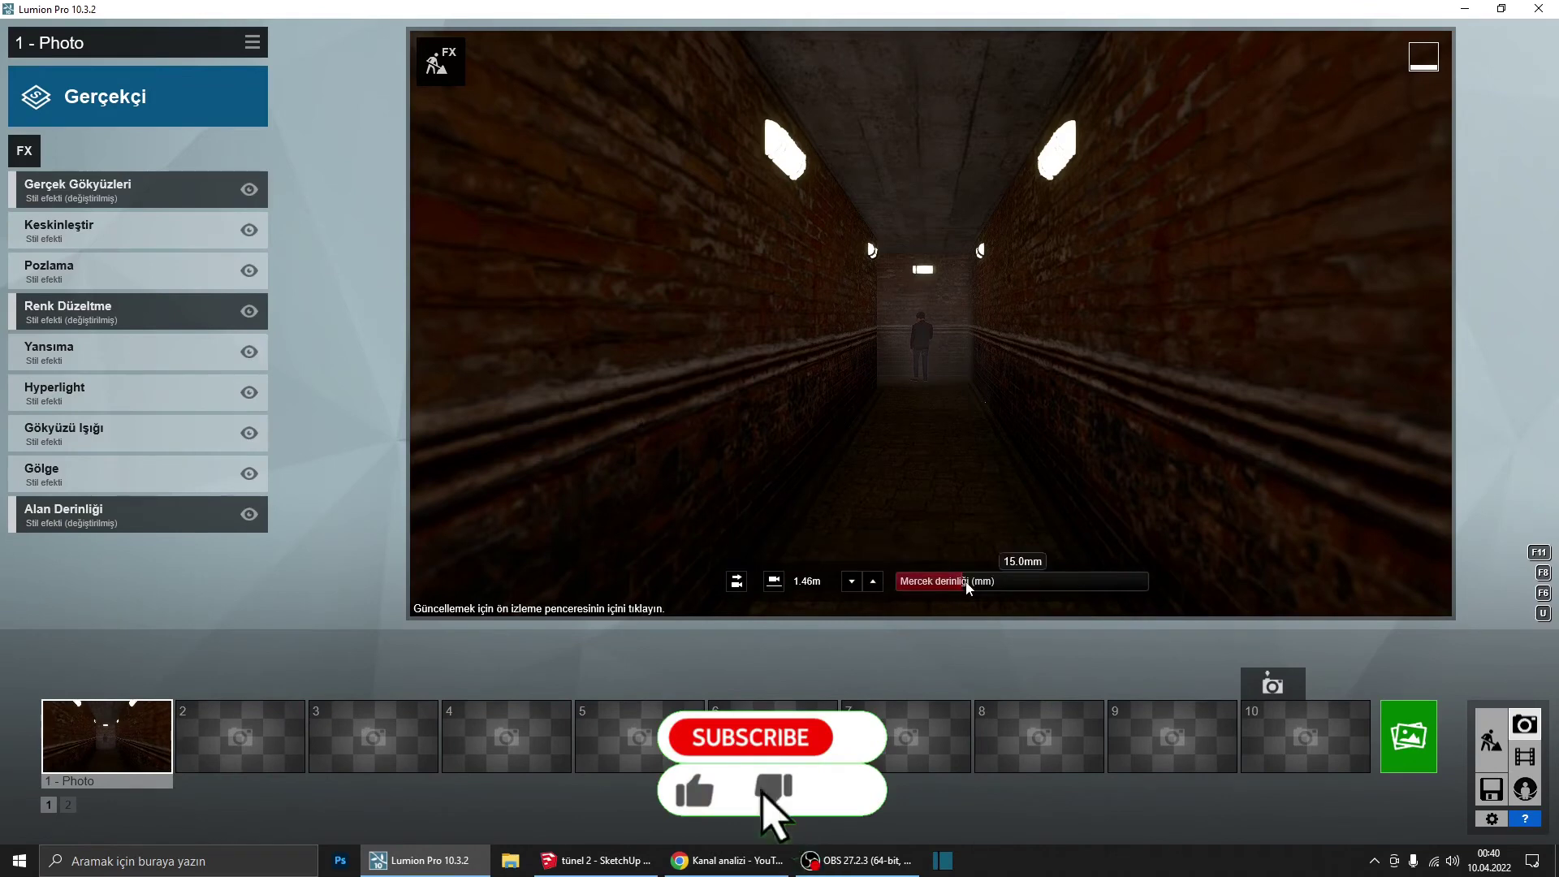
pyautogui.click(964, 585)
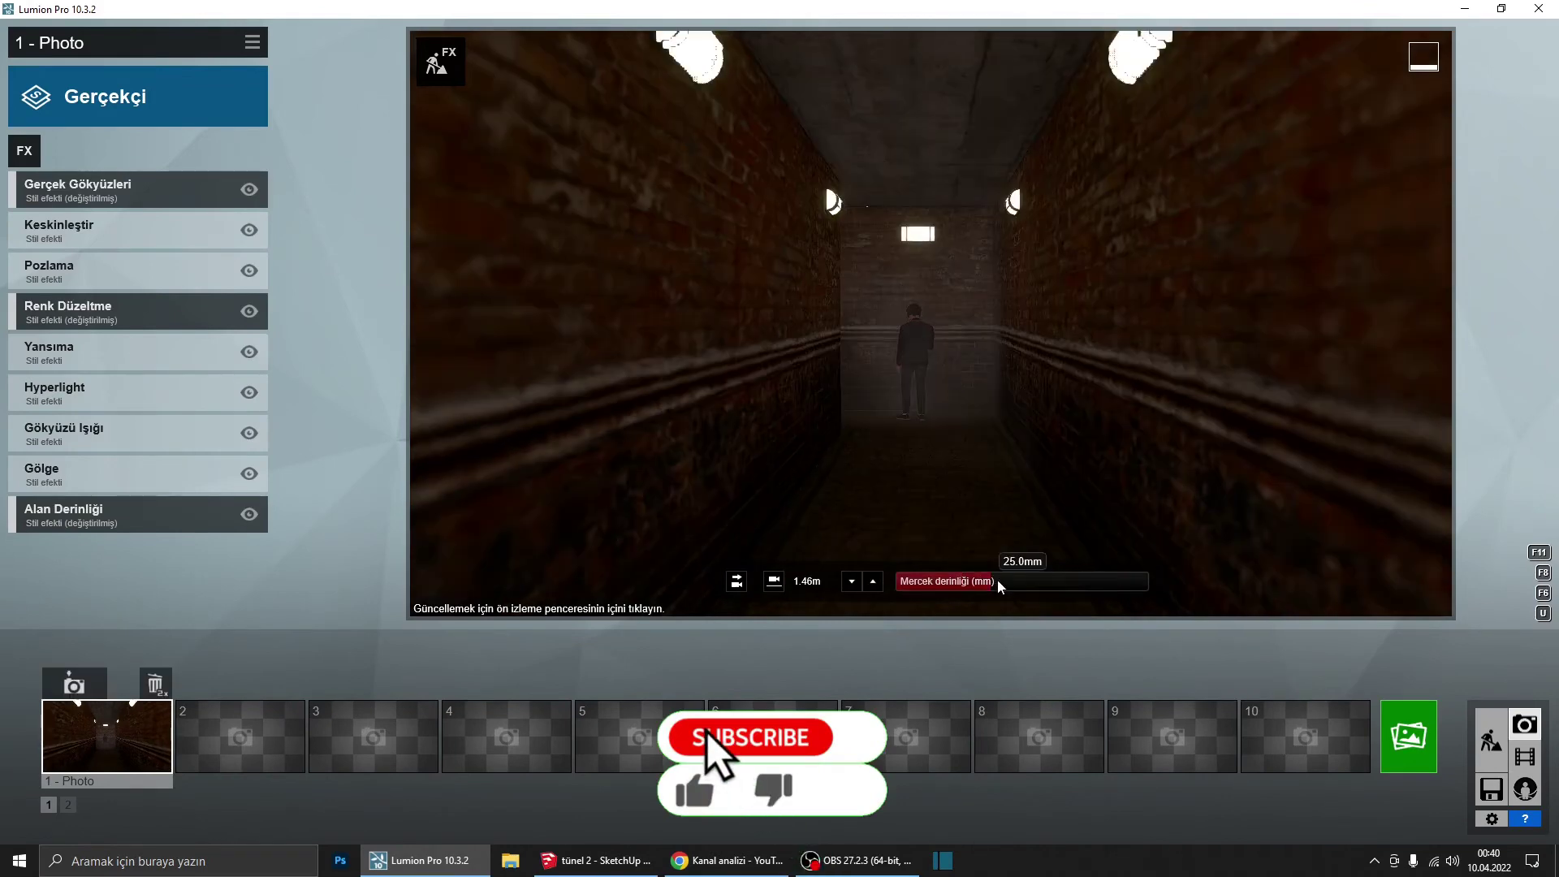
pyautogui.click(1525, 756)
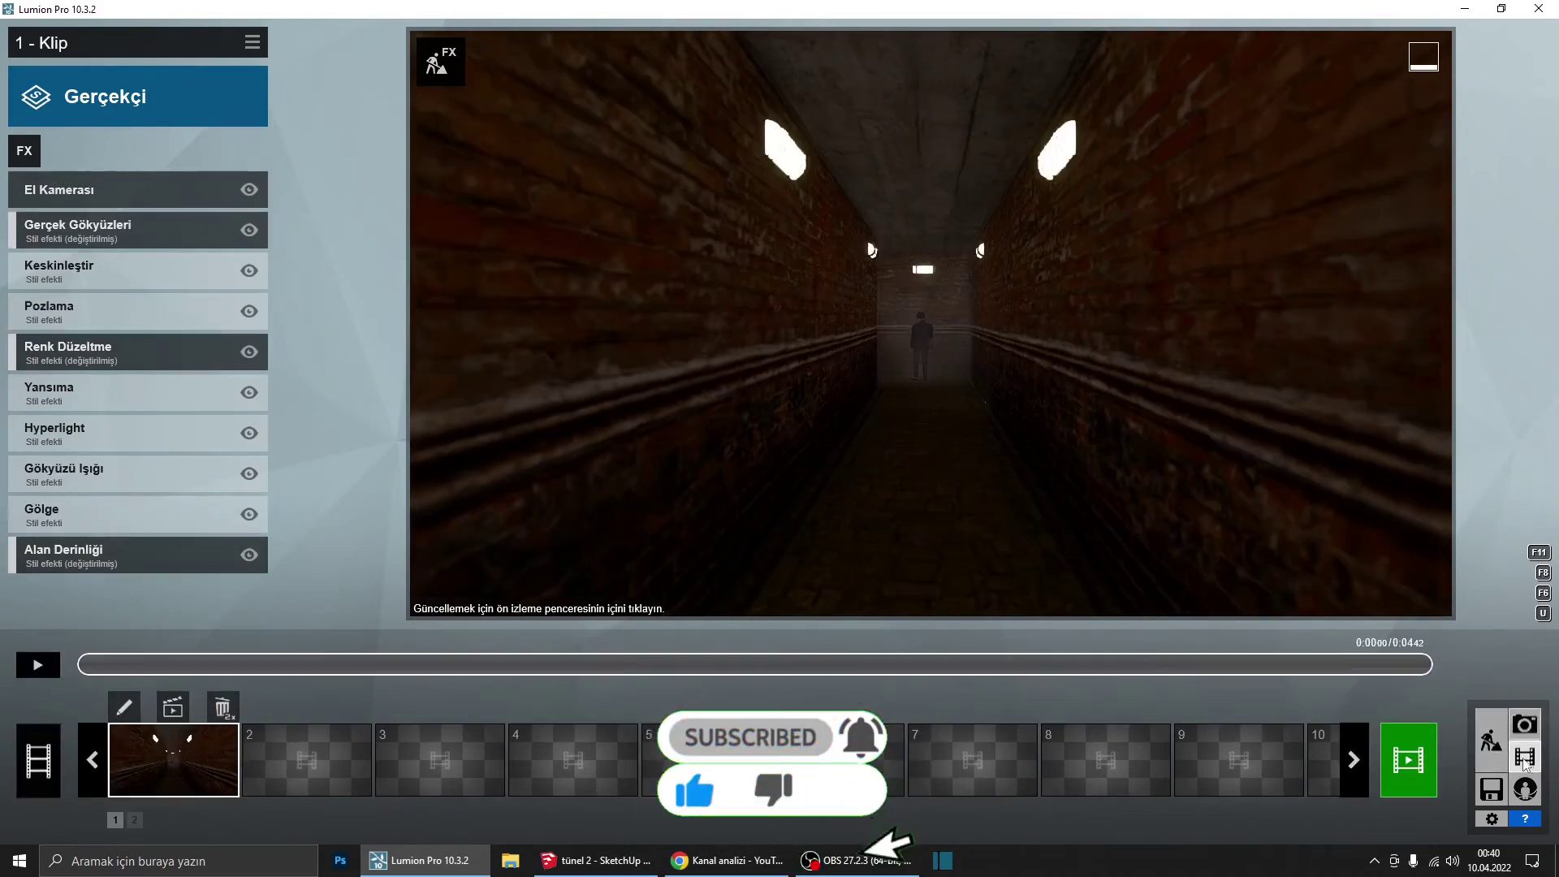
pyautogui.click(104, 192)
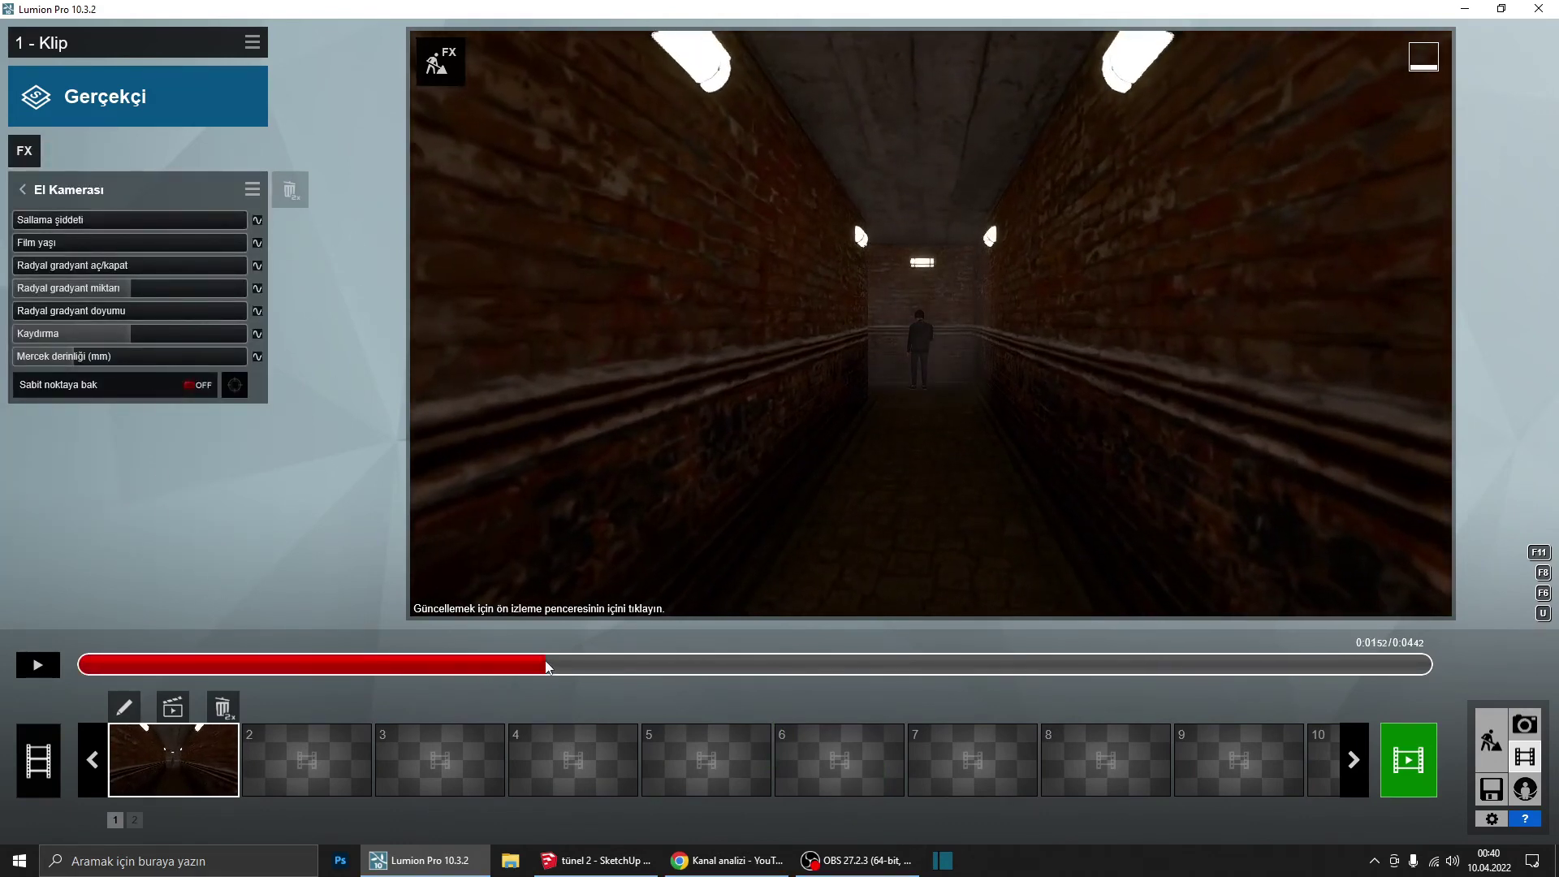
pyautogui.moveTo(177, 351); pyautogui.dragTo(103, 360)
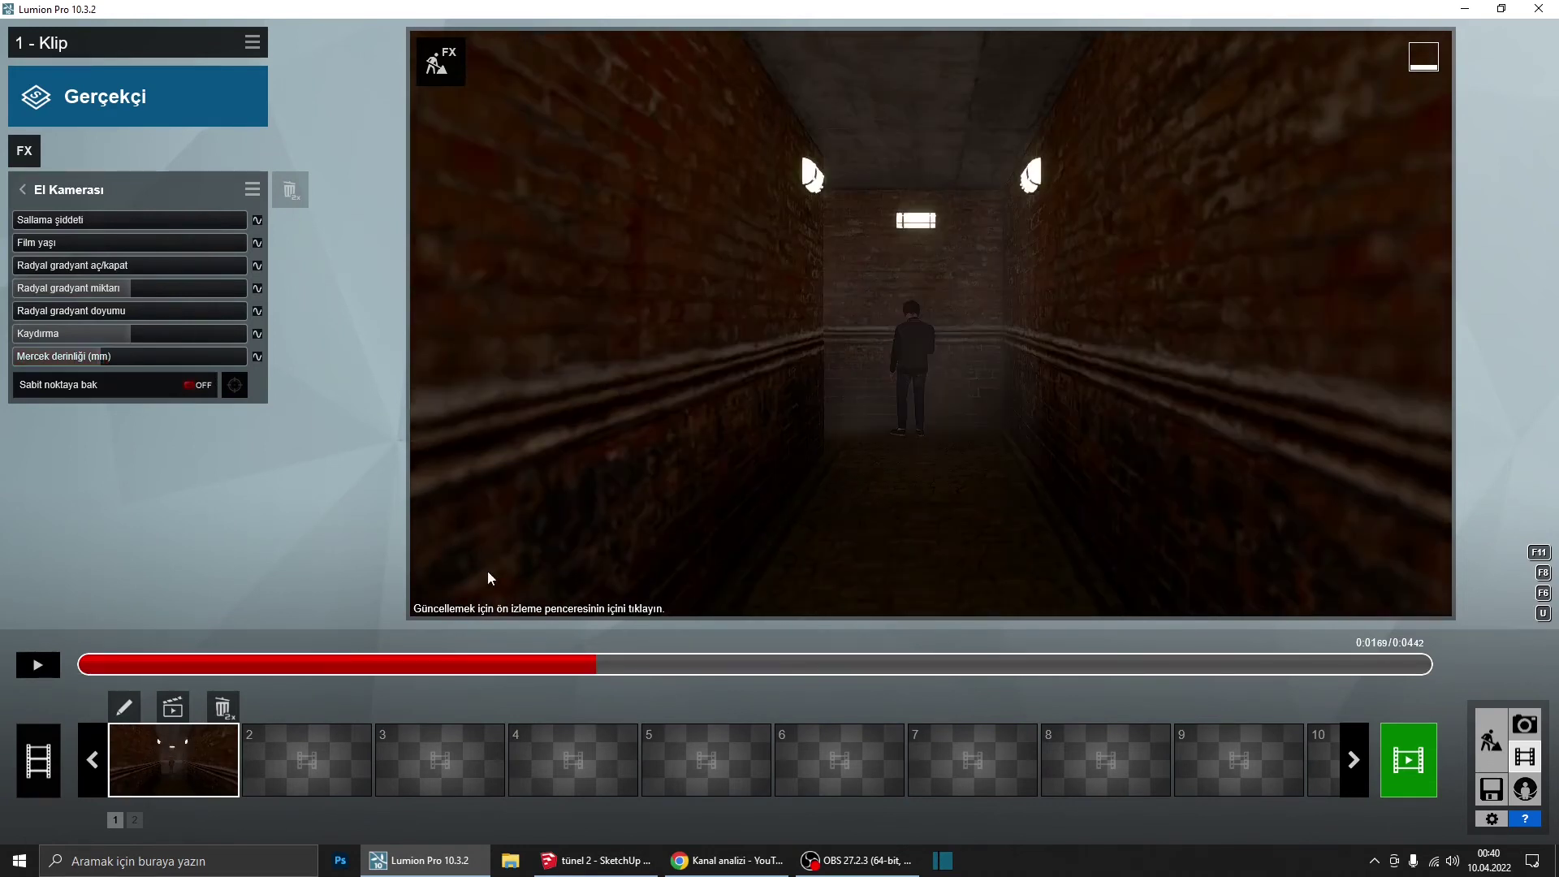
pyautogui.click(258, 357)
# Step: At the clip's end, set a wider El Kamerası lens length
pyautogui.moveTo(633, 663); pyautogui.dragTo(1441, 664)
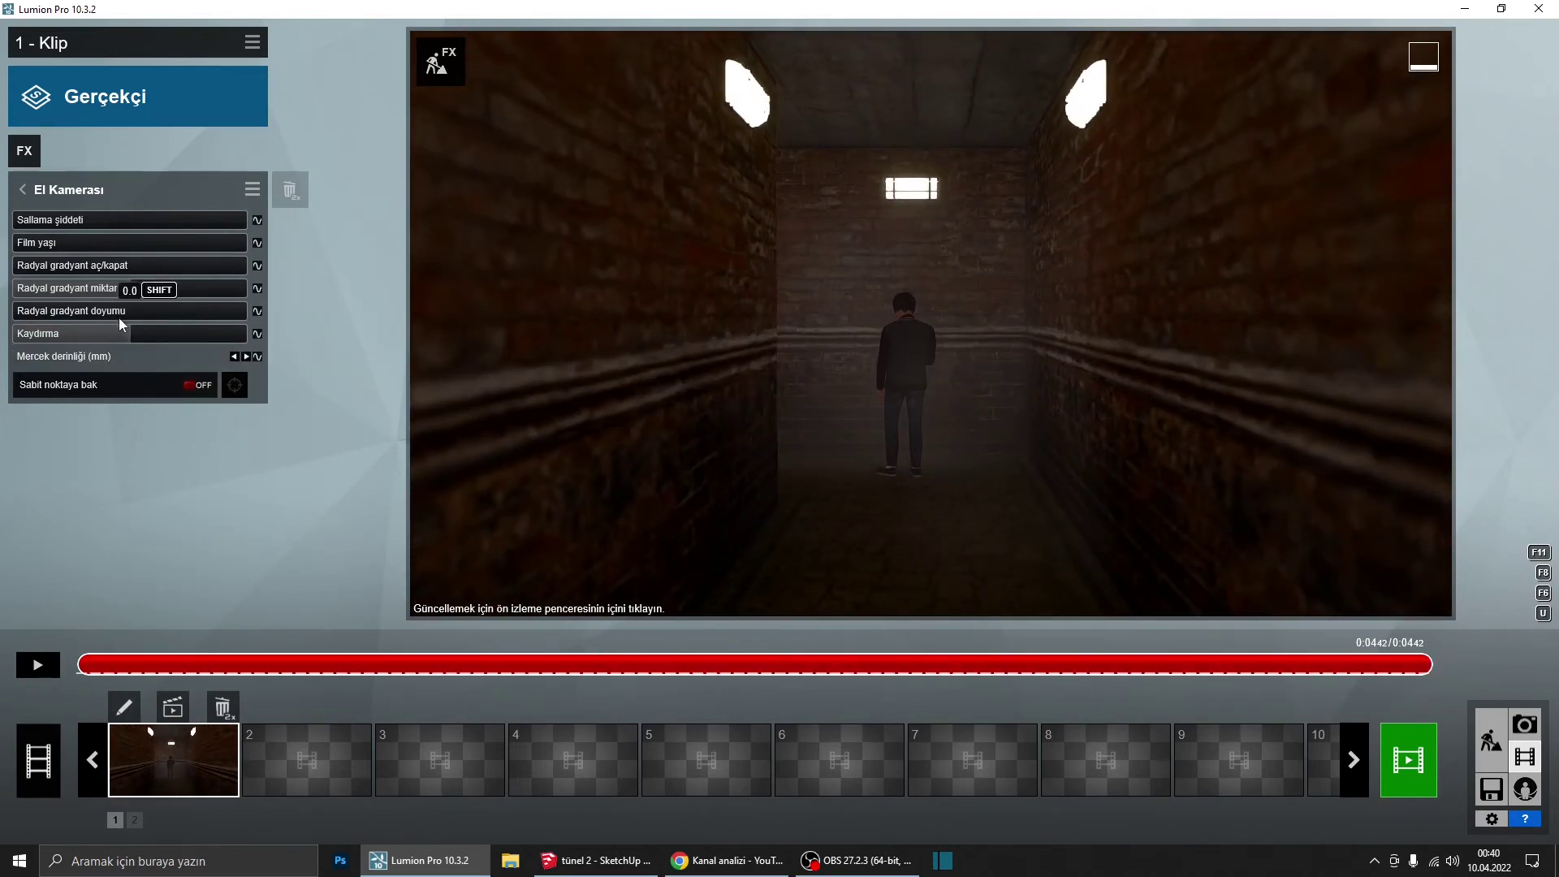
pyautogui.moveTo(98, 359); pyautogui.dragTo(82, 360)
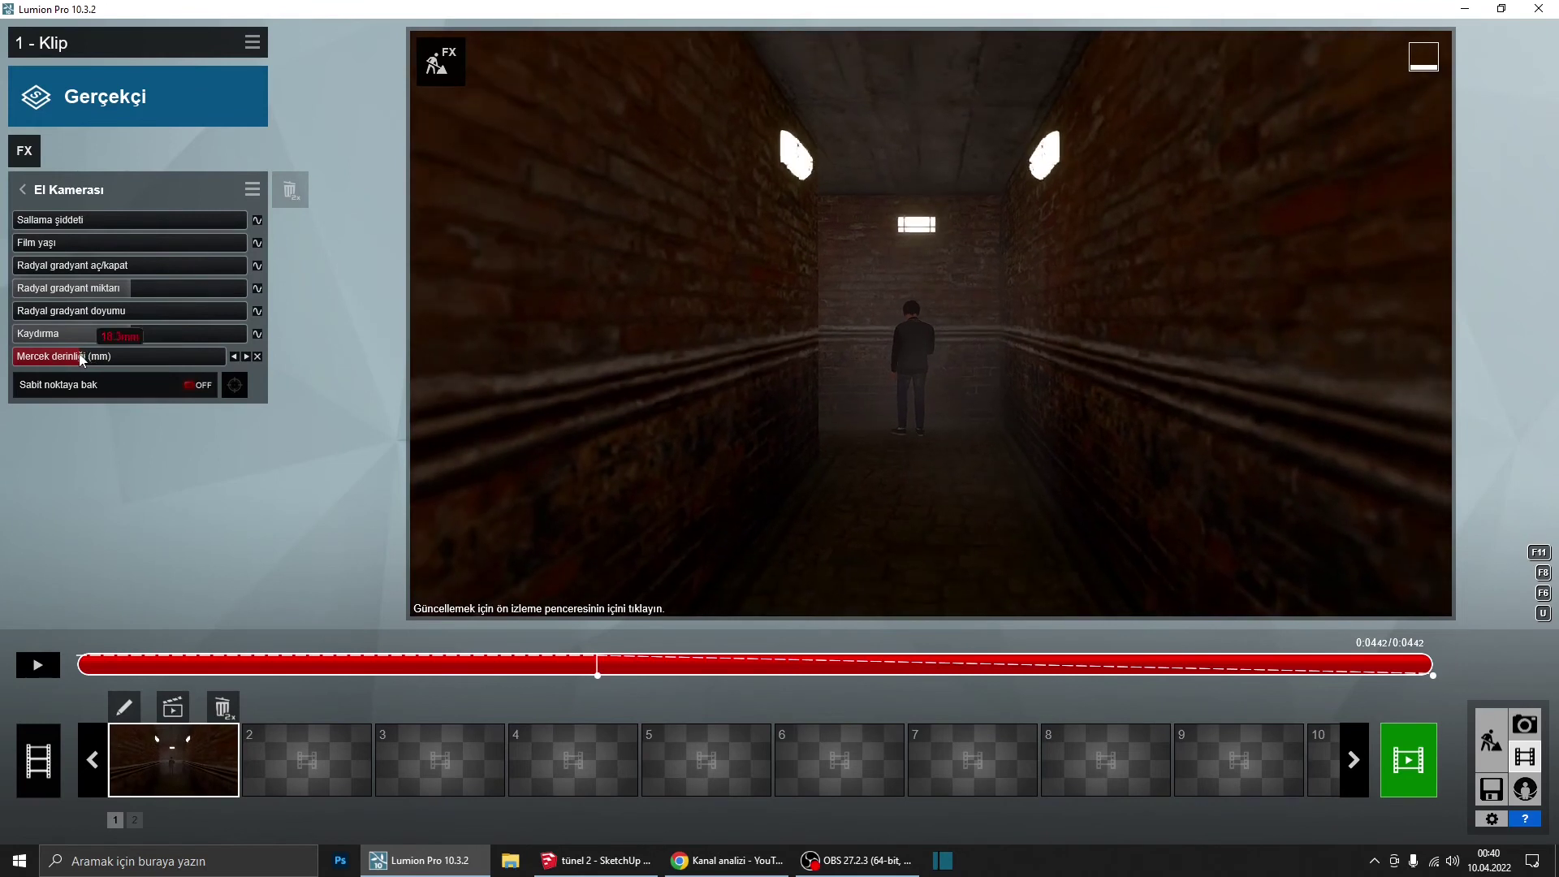
pyautogui.moveTo(82, 360); pyautogui.dragTo(113, 364)
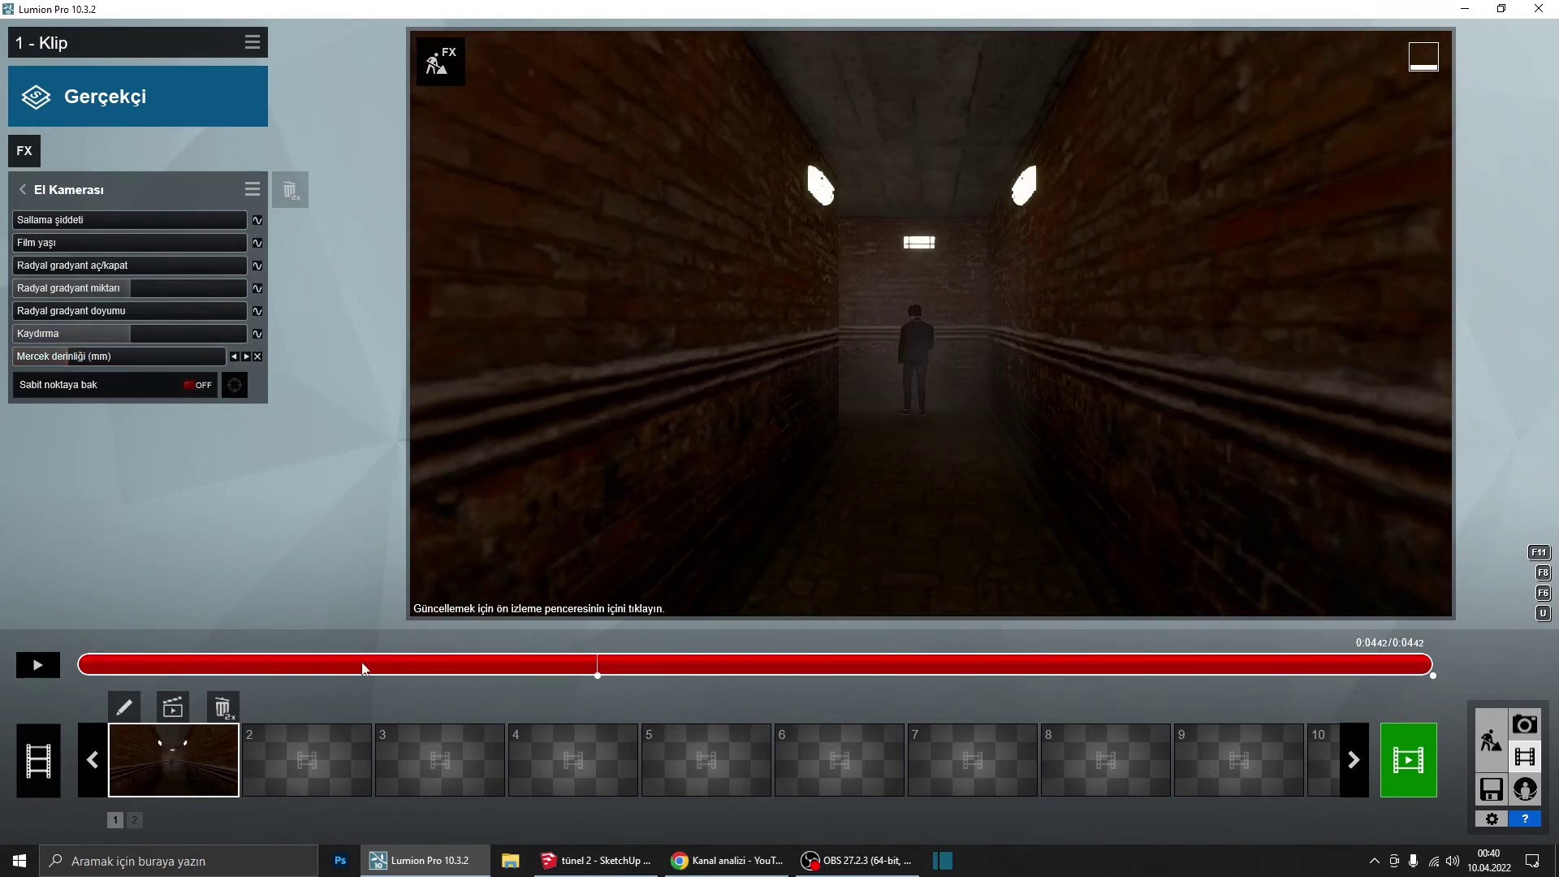
# Step: Play and scrub the clip preview, then lower Sallama şiddeti to 0.2
pyautogui.click(57, 672)
pyautogui.click(41, 673)
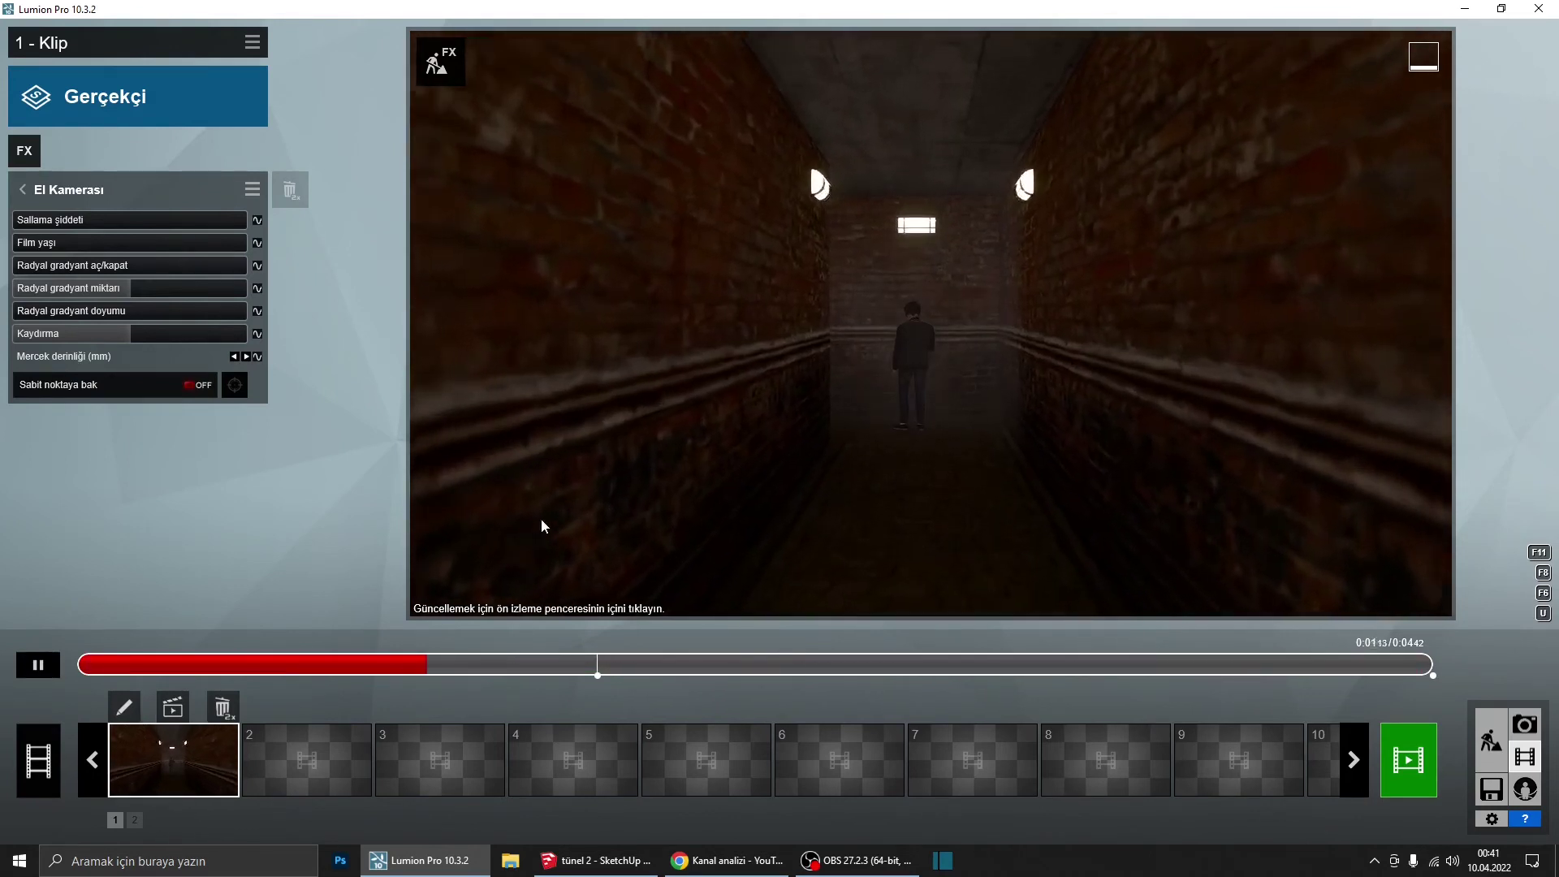
pyautogui.click(46, 669)
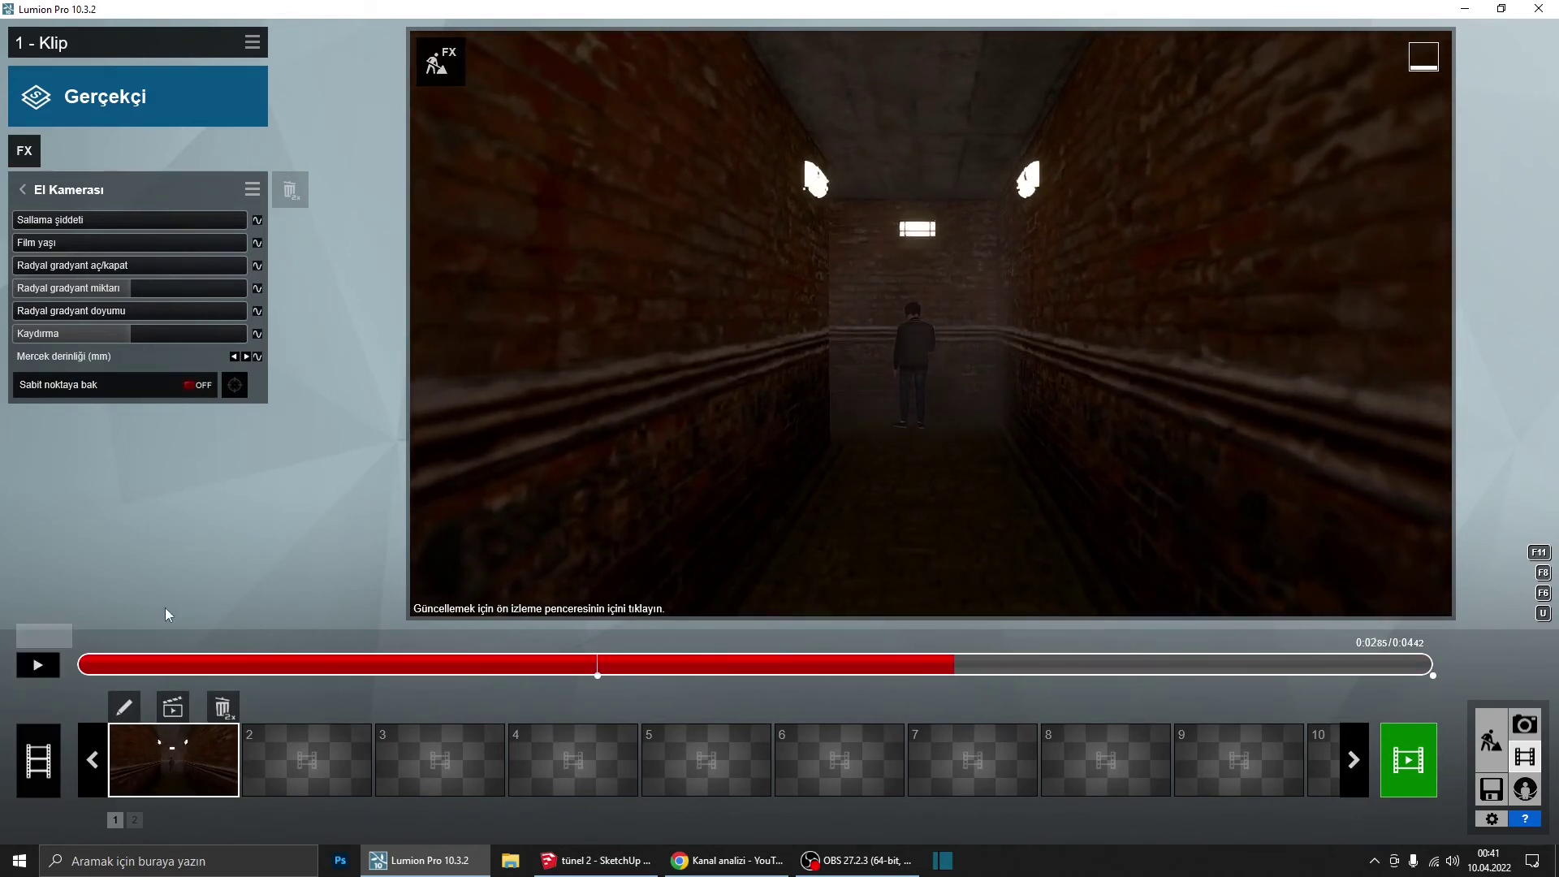
pyautogui.moveTo(1153, 664)
pyautogui.mouseDown()
pyautogui.moveTo(1406, 670)
pyautogui.moveTo(1320, 682)
pyautogui.moveTo(230, 627)
pyautogui.moveTo(1369, 695)
pyautogui.mouseUp()
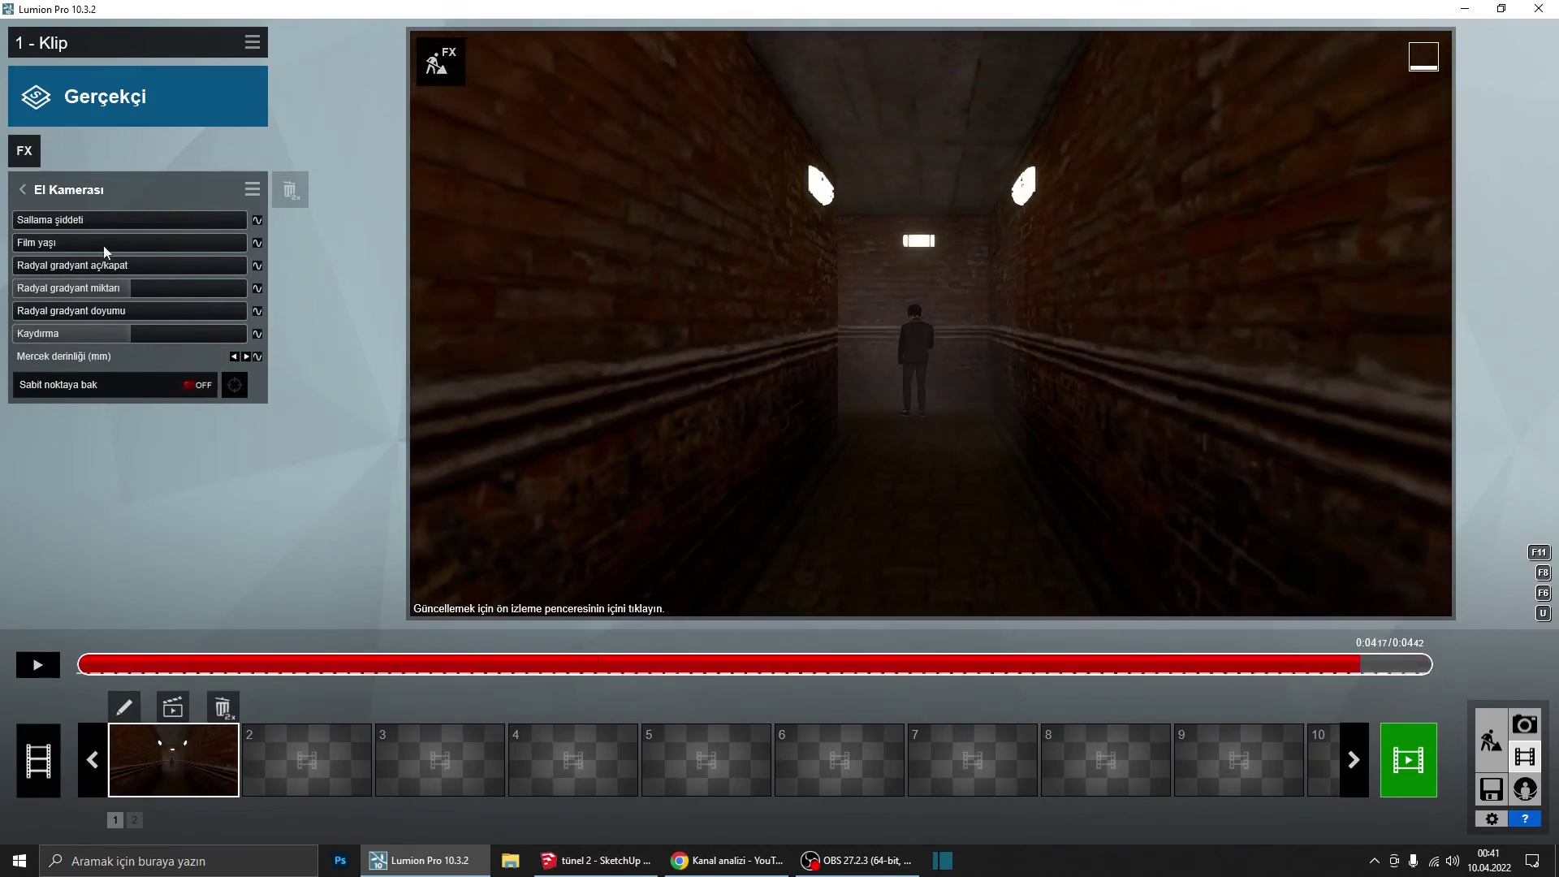
pyautogui.moveTo(548, 669); pyautogui.dragTo(617, 664)
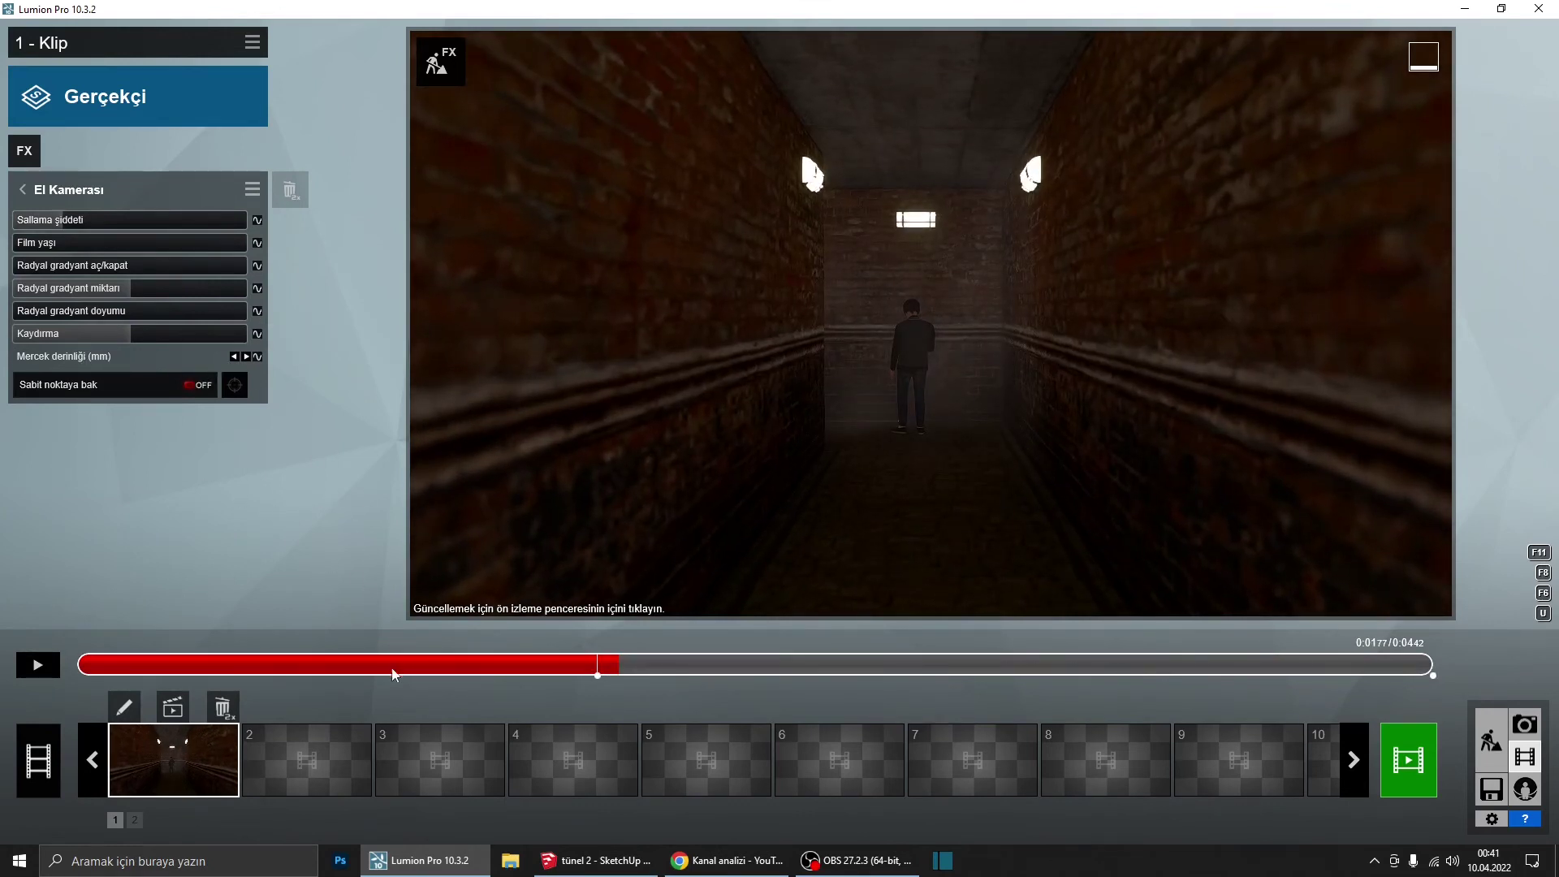
pyautogui.moveTo(62, 219); pyautogui.dragTo(3, 235)
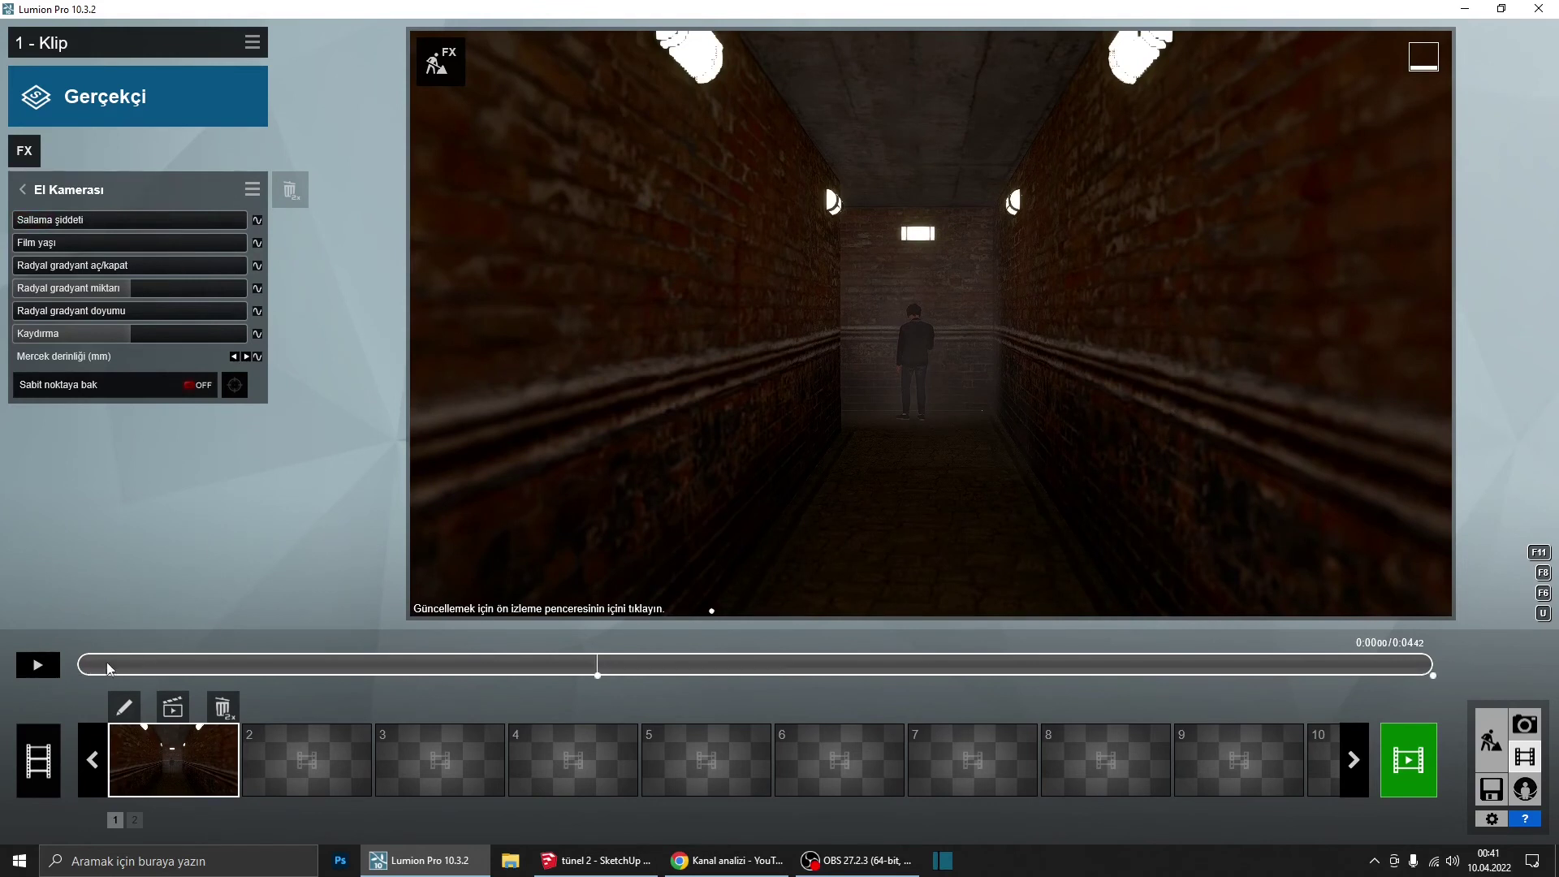
# Step: Preview the clip's shake, then remove the focal-length keyframe animation
pyautogui.click(57, 664)
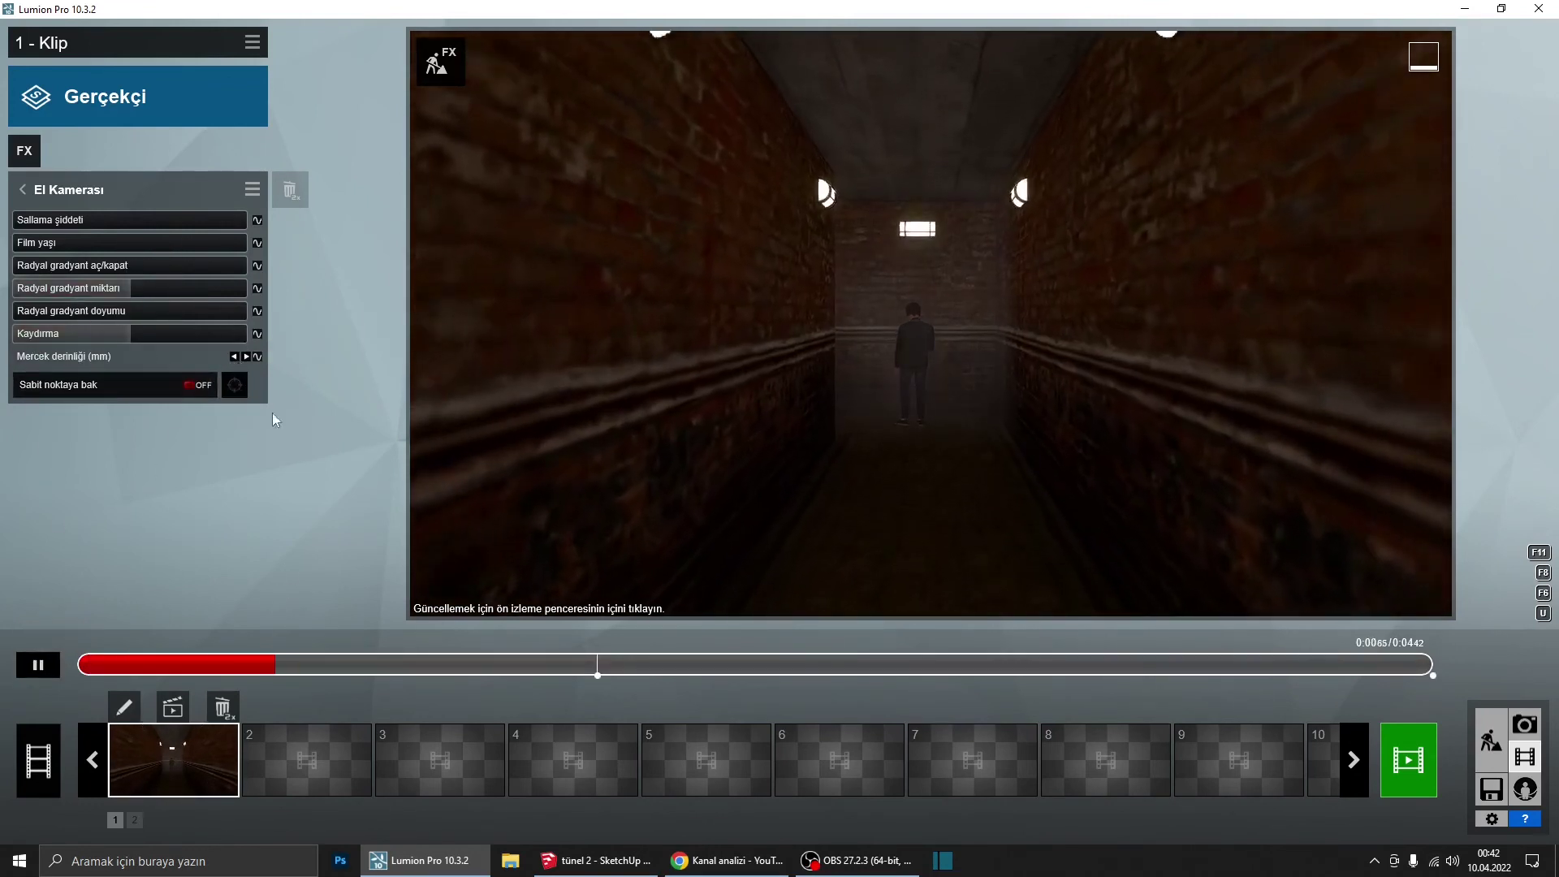
pyautogui.click(37, 664)
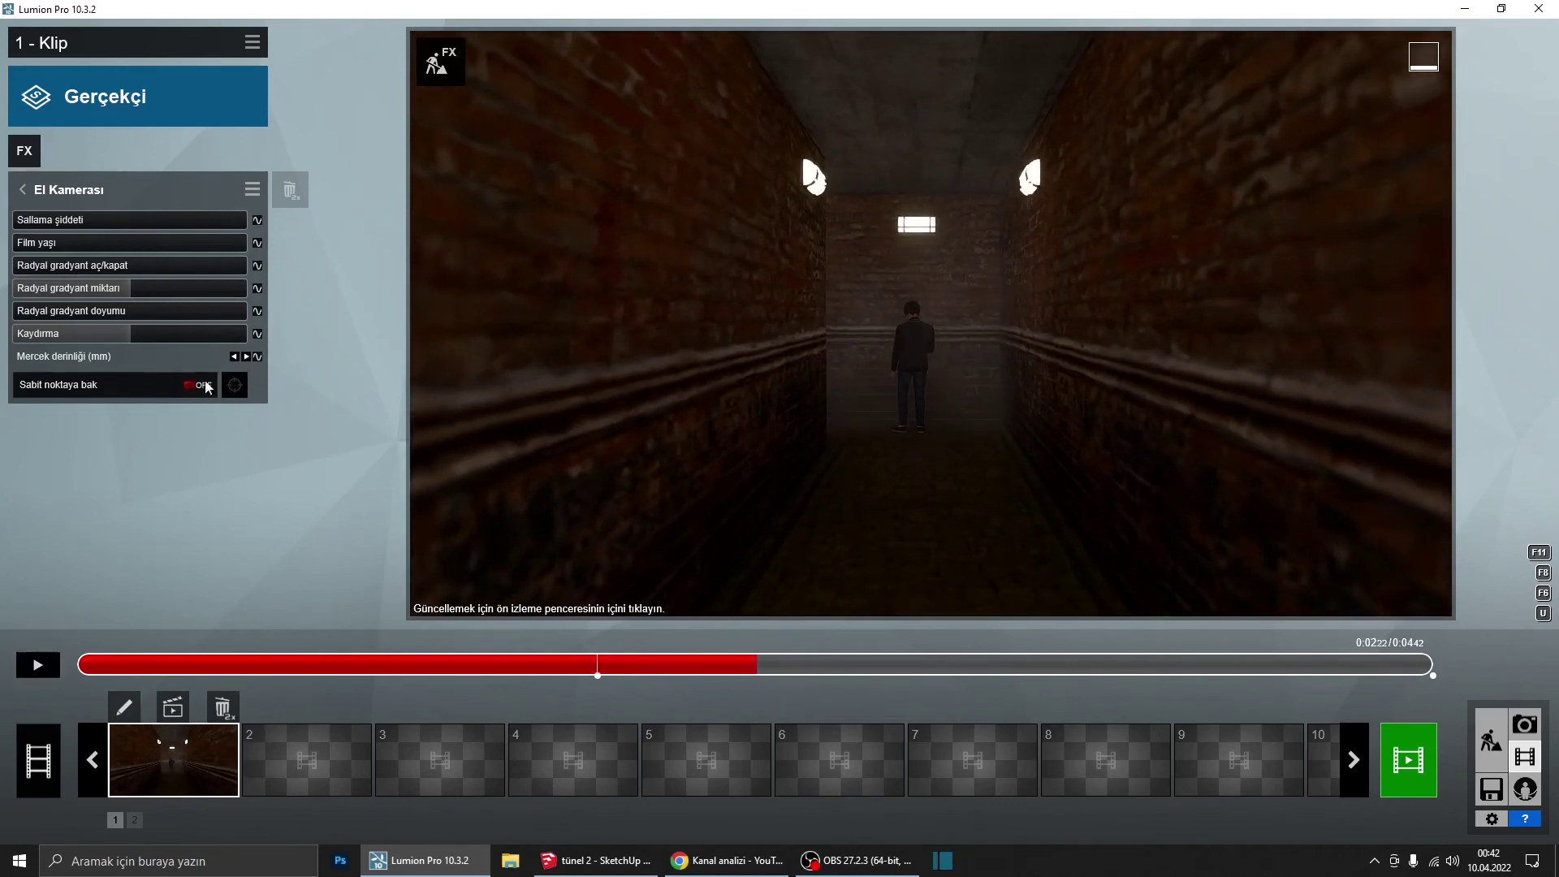
pyautogui.click(235, 357)
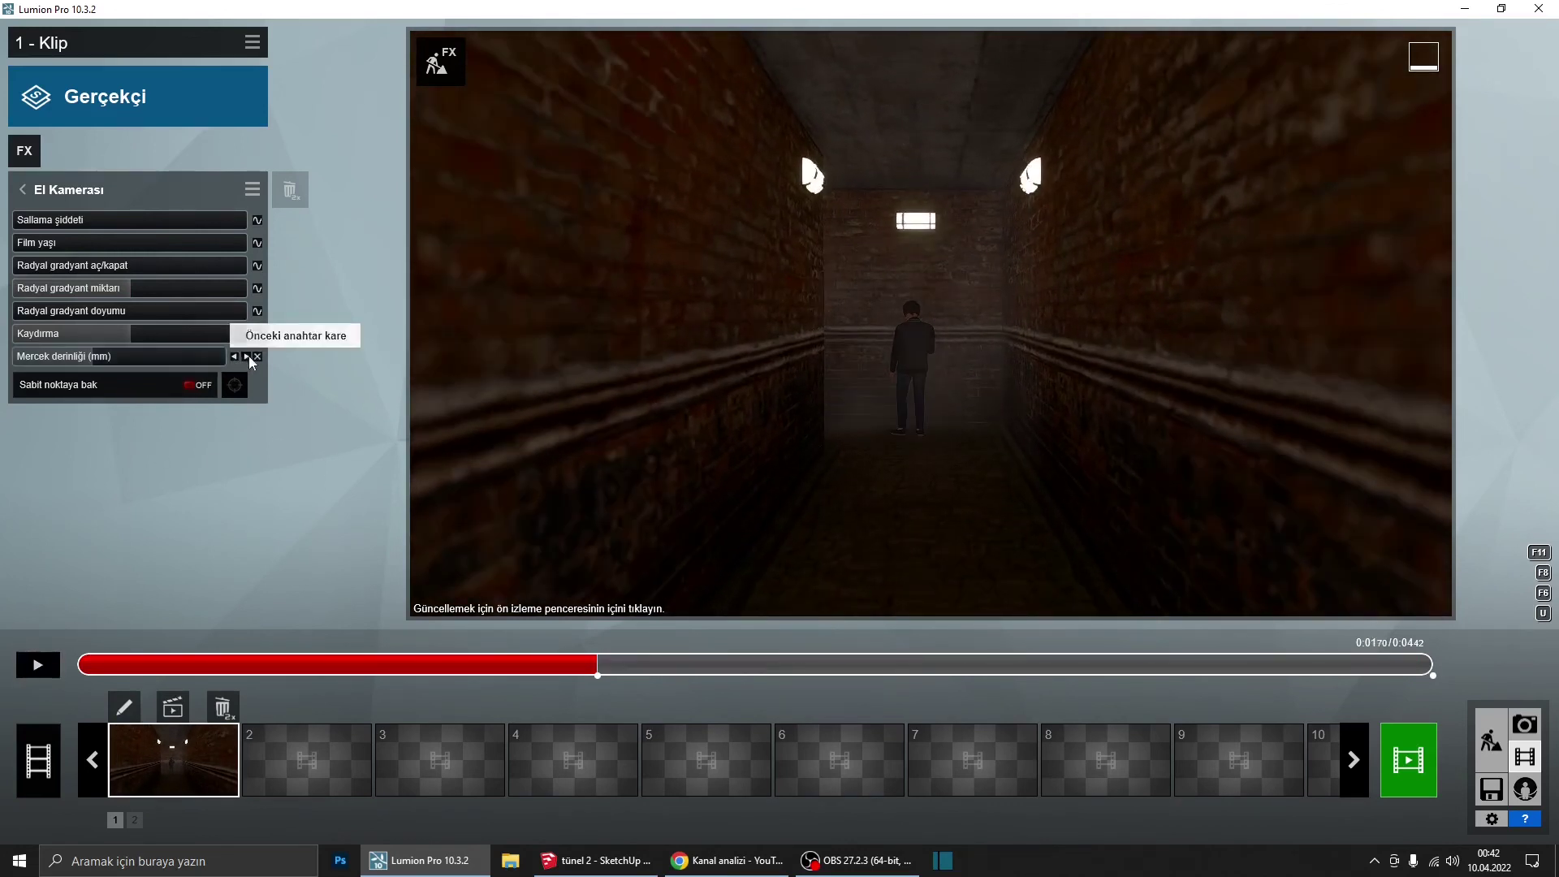
pyautogui.click(251, 358)
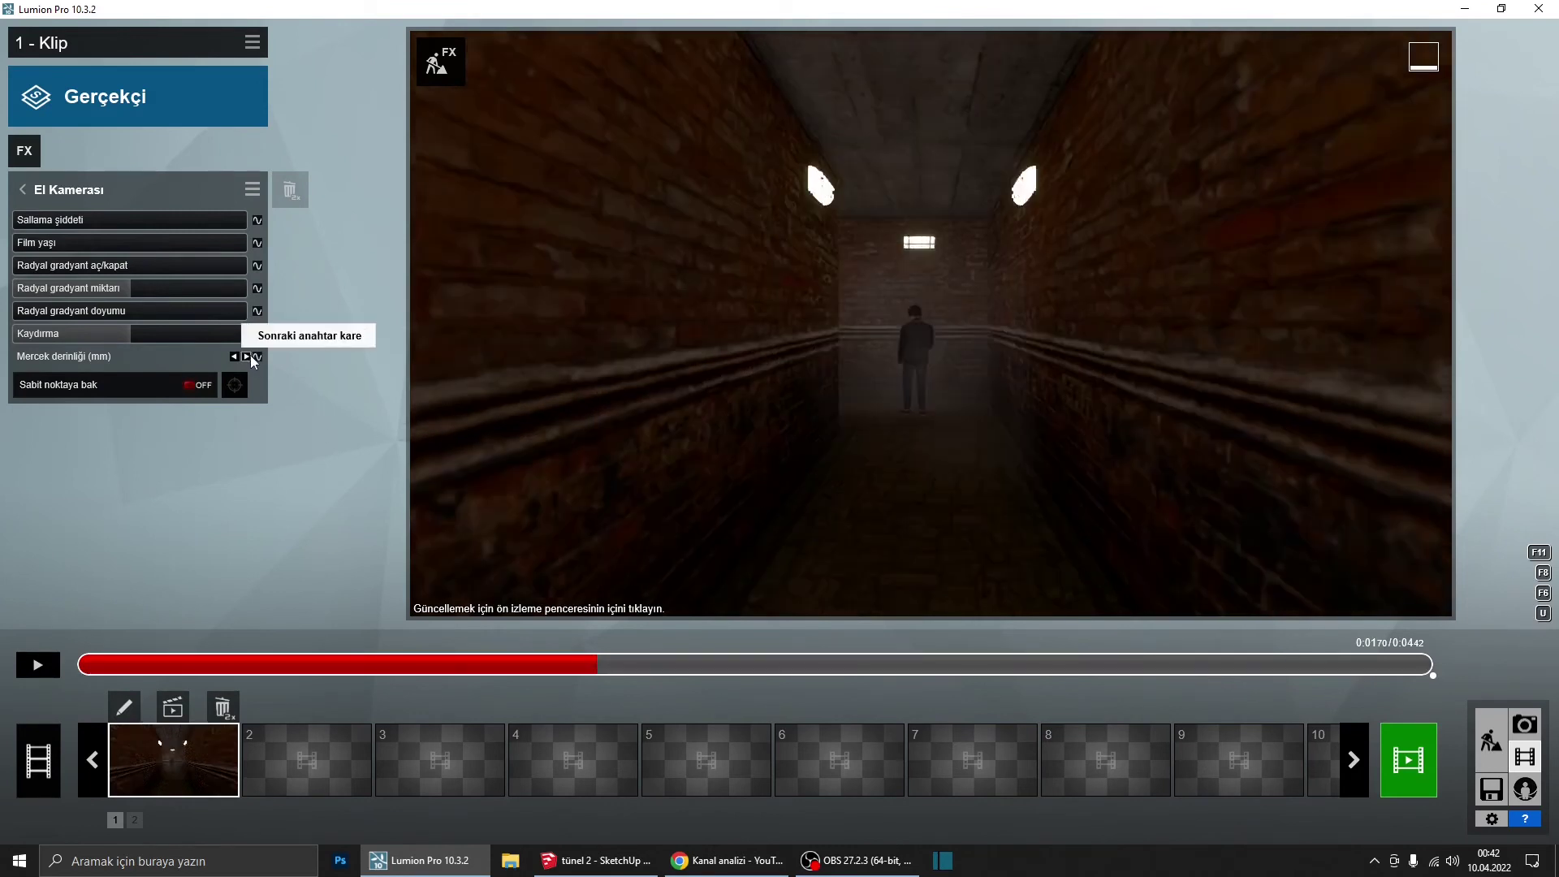
pyautogui.click(247, 356)
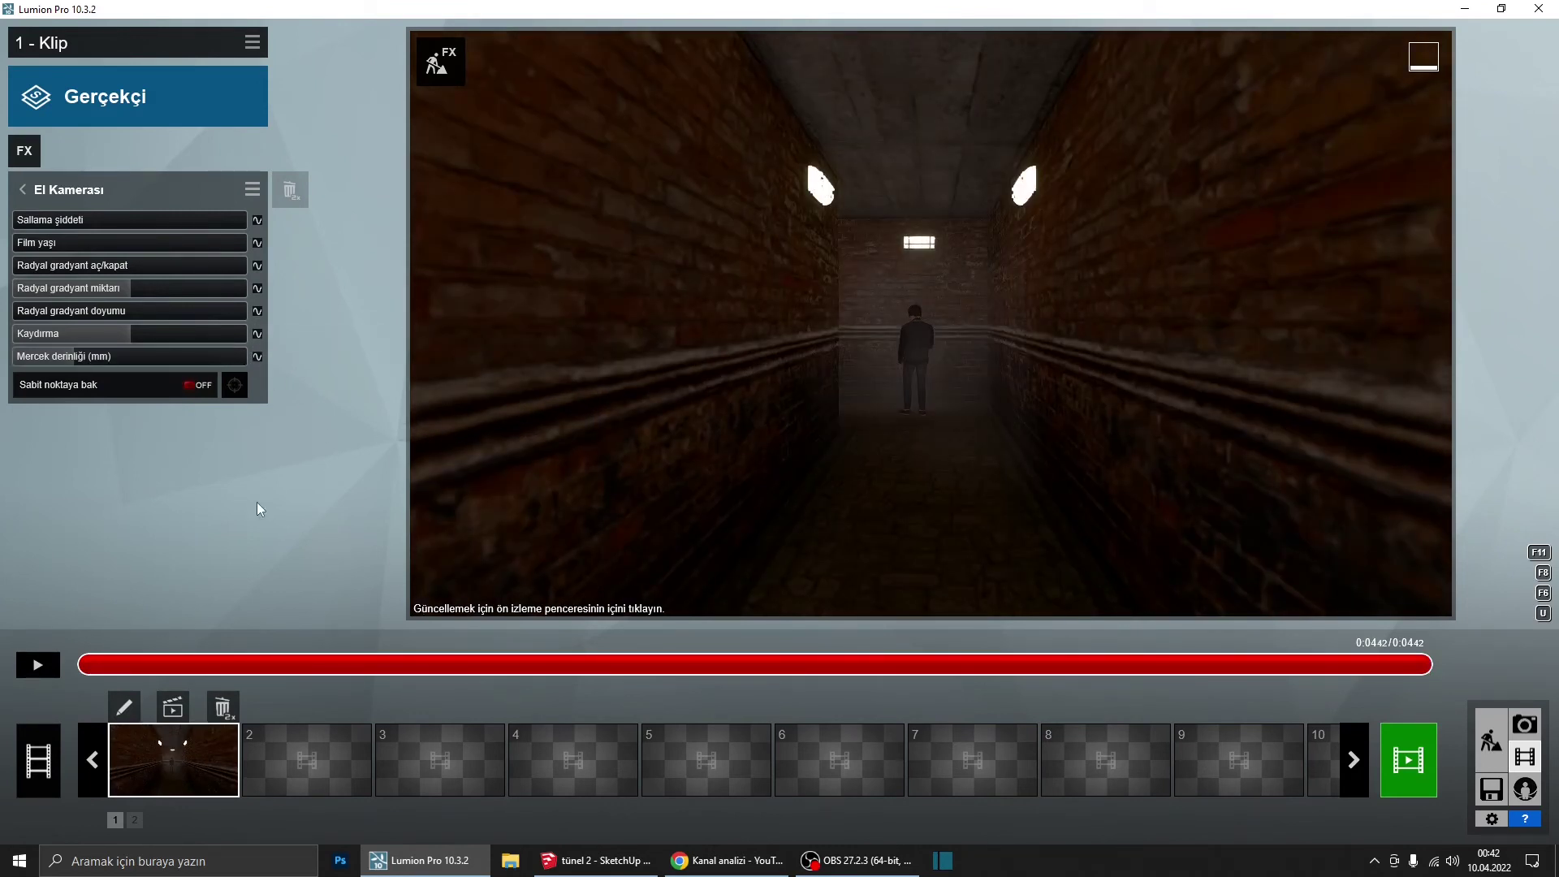
# Step: Try a 25.7 mm focal length in playback, then settle on about 20.7 mm
pyautogui.moveTo(88, 359); pyautogui.dragTo(105, 358)
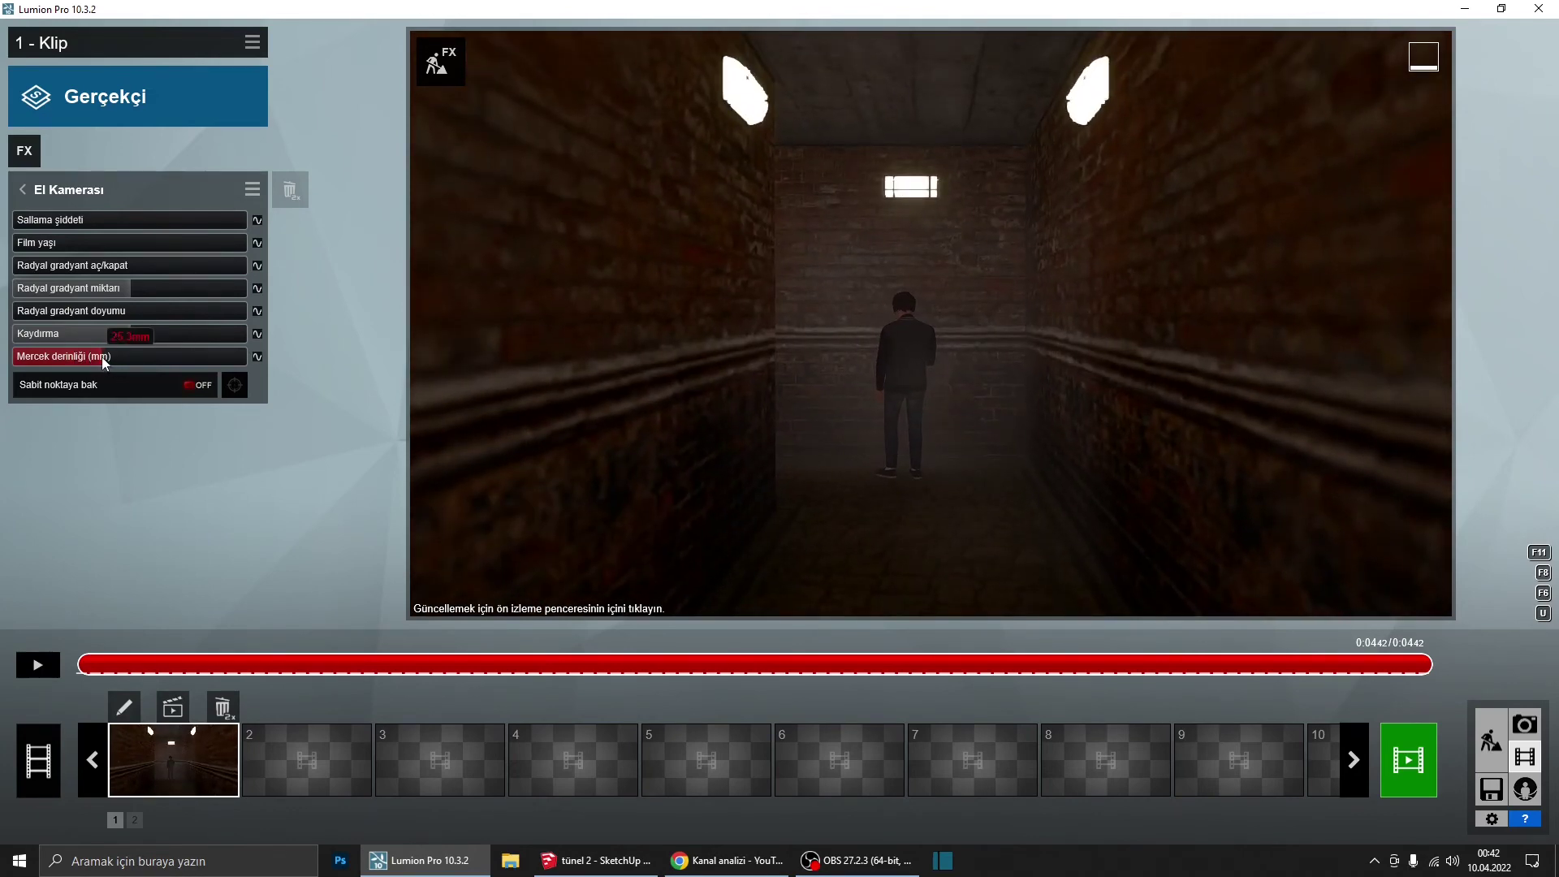
pyautogui.moveTo(518, 672); pyautogui.dragTo(0, 678)
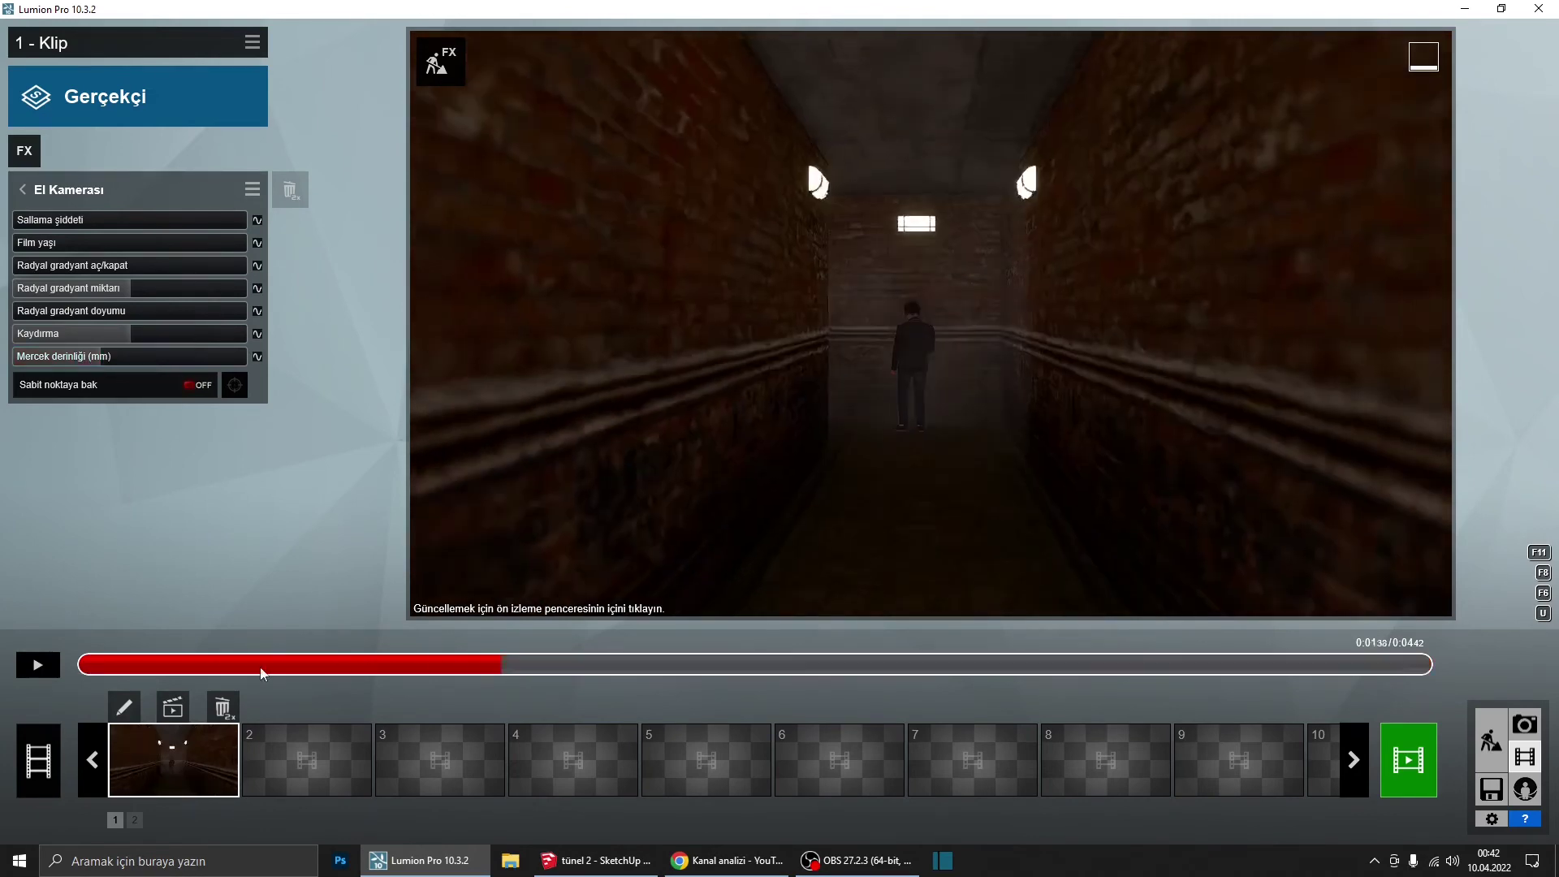
pyautogui.click(34, 668)
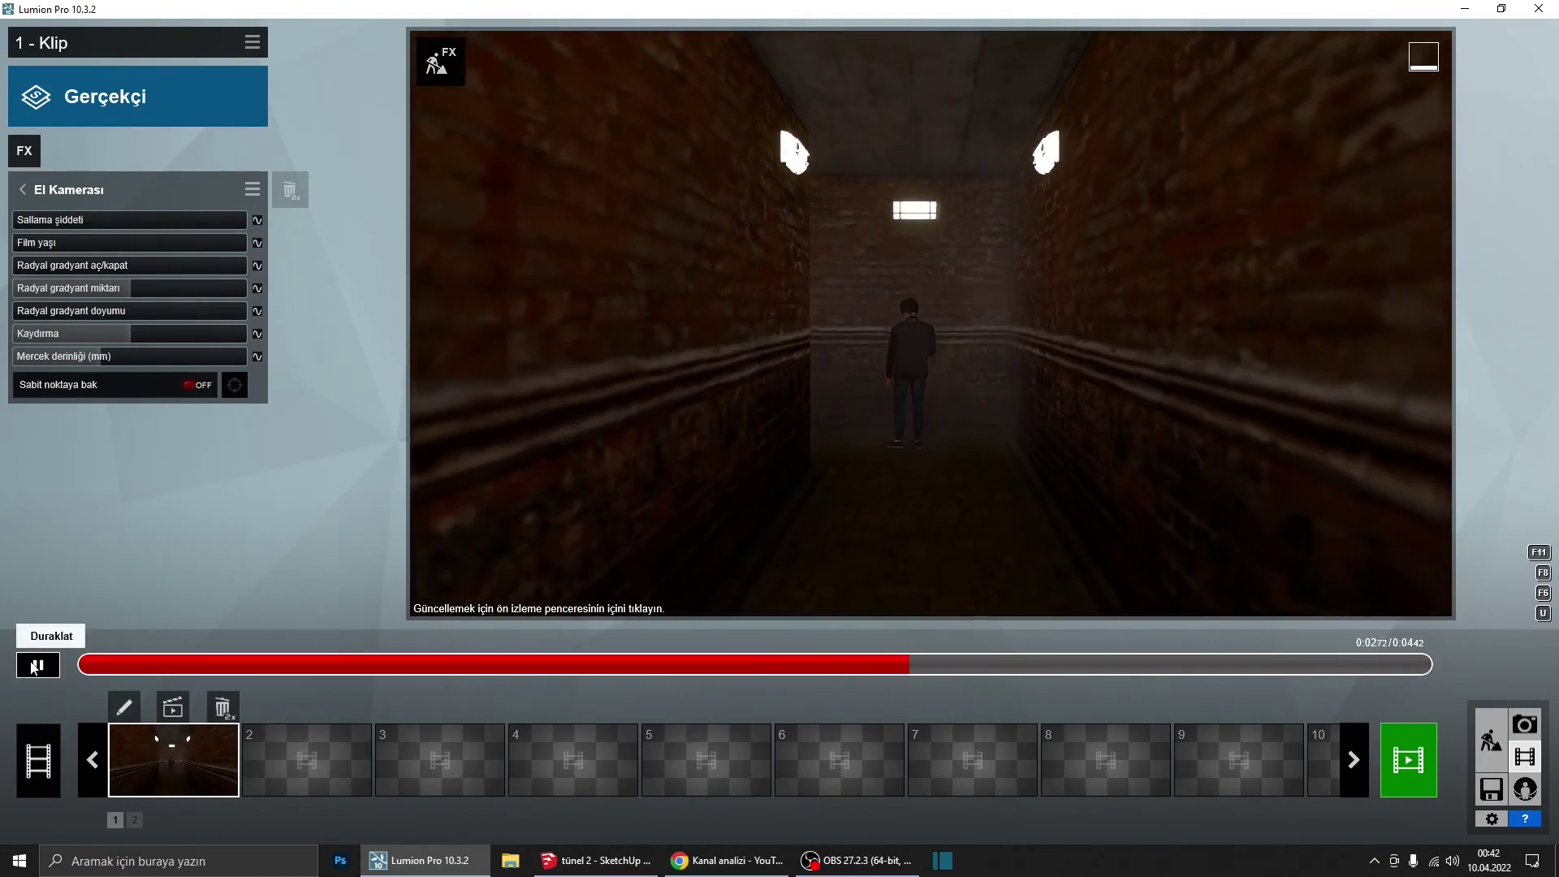
pyautogui.click(34, 666)
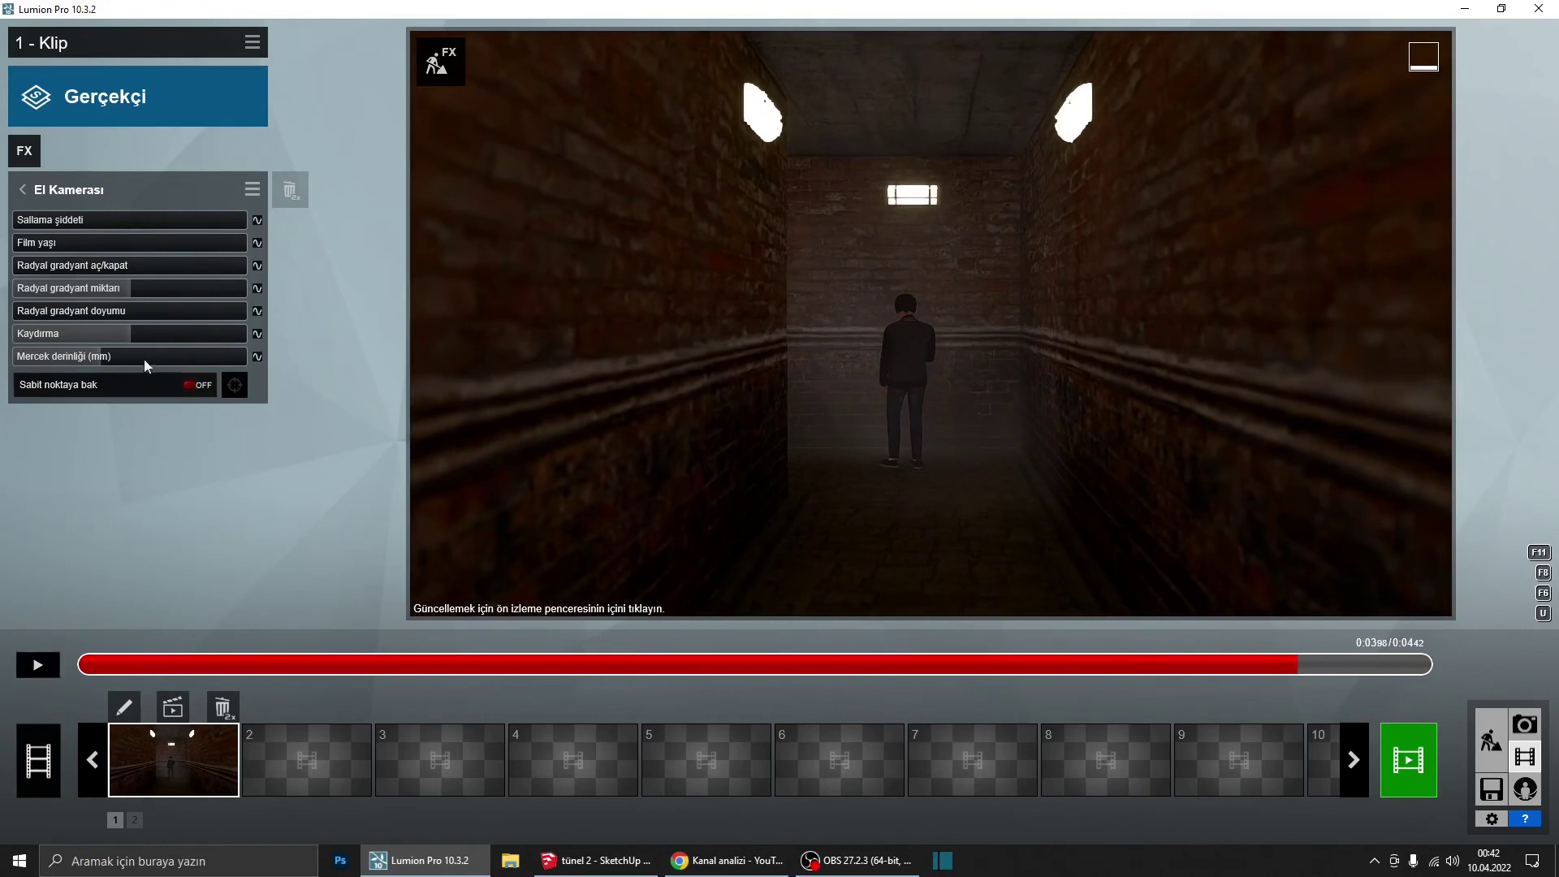
pyautogui.moveTo(147, 366); pyautogui.dragTo(95, 360)
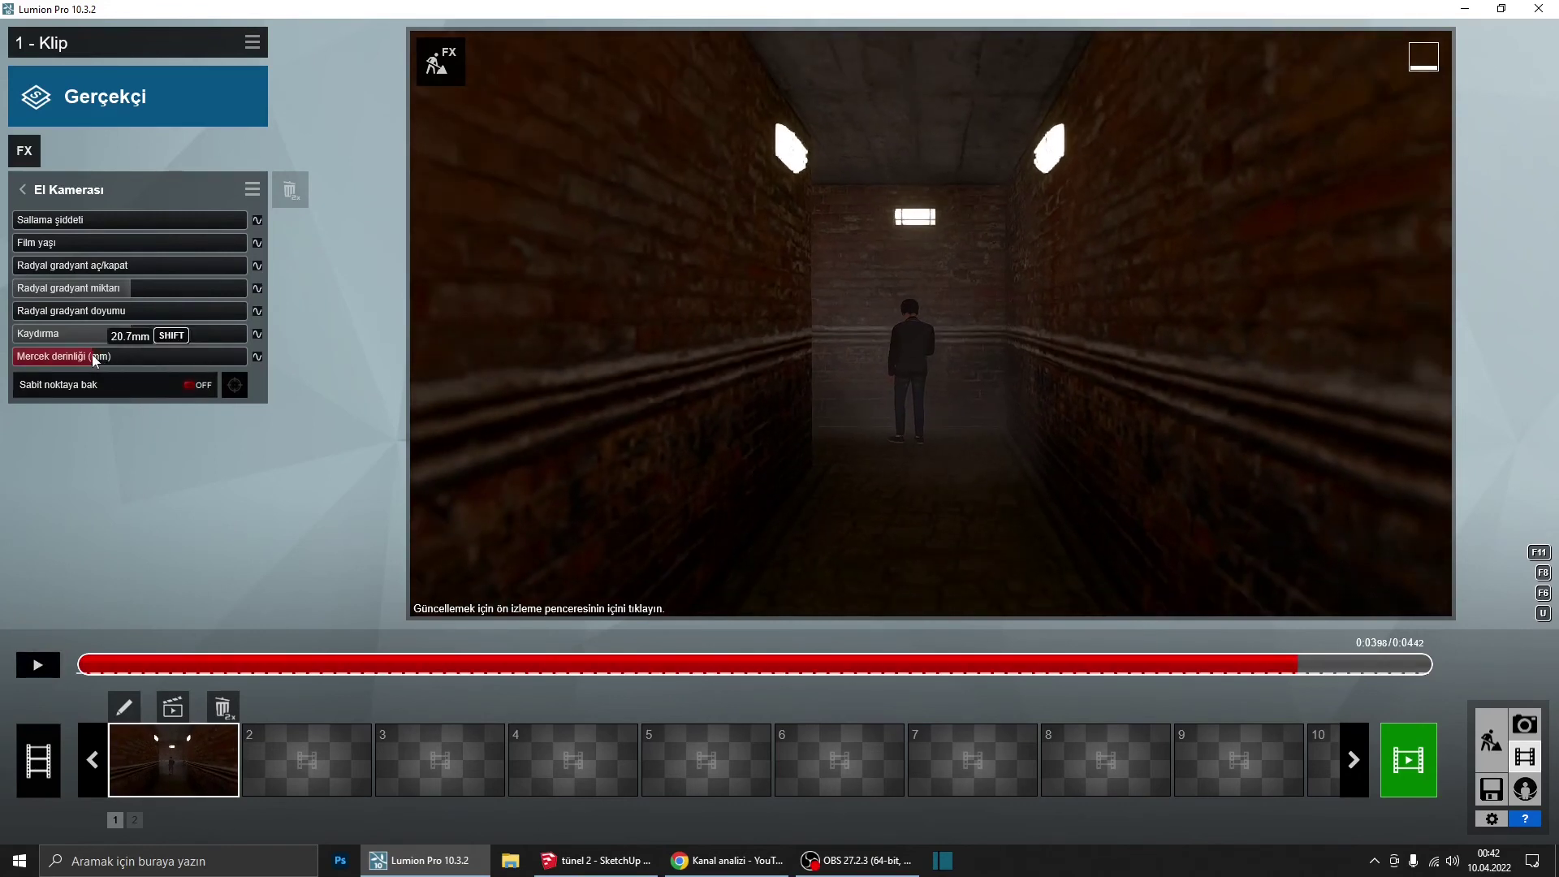
pyautogui.moveTo(93, 357); pyautogui.dragTo(91, 356)
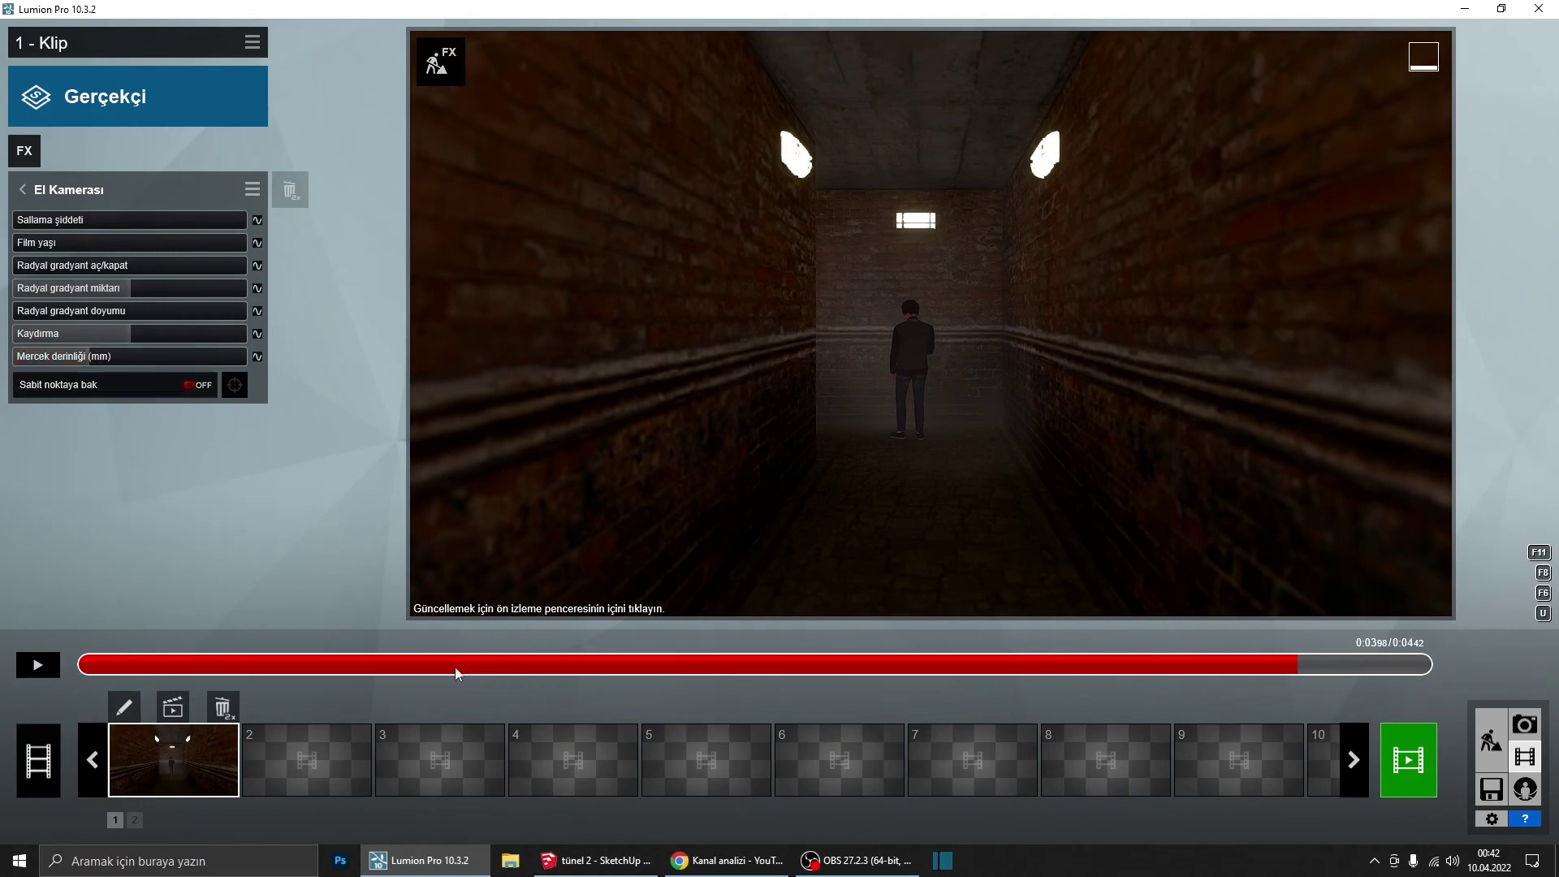
# Step: Raise the camera shake intensity to 0.8 while previewing from the clip start
pyautogui.moveTo(455, 665); pyautogui.dragTo(60, 673)
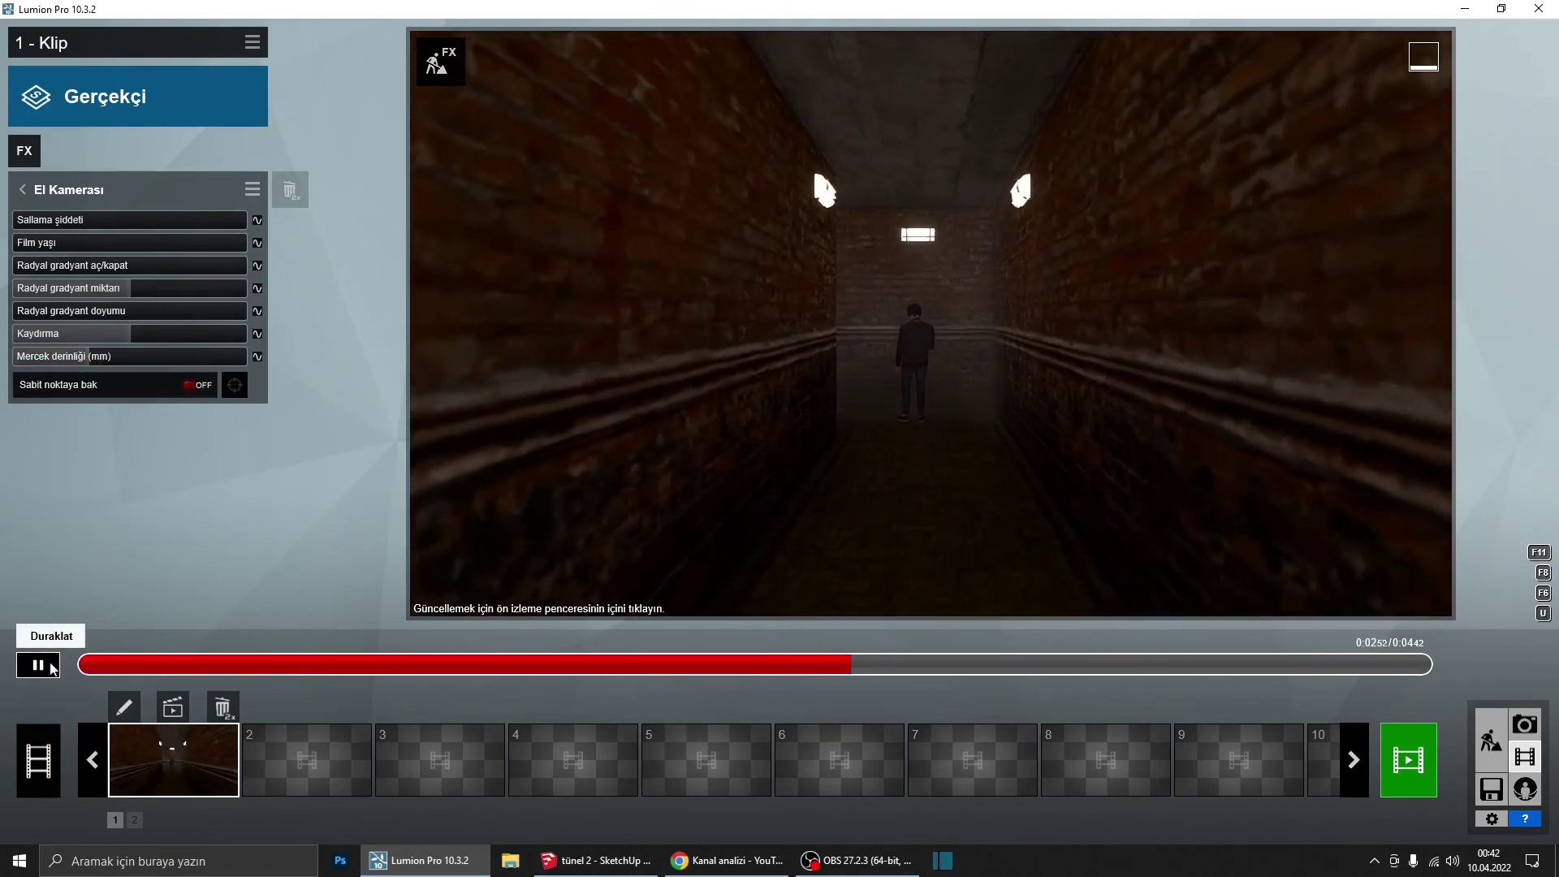
pyautogui.moveTo(28, 226); pyautogui.dragTo(79, 229)
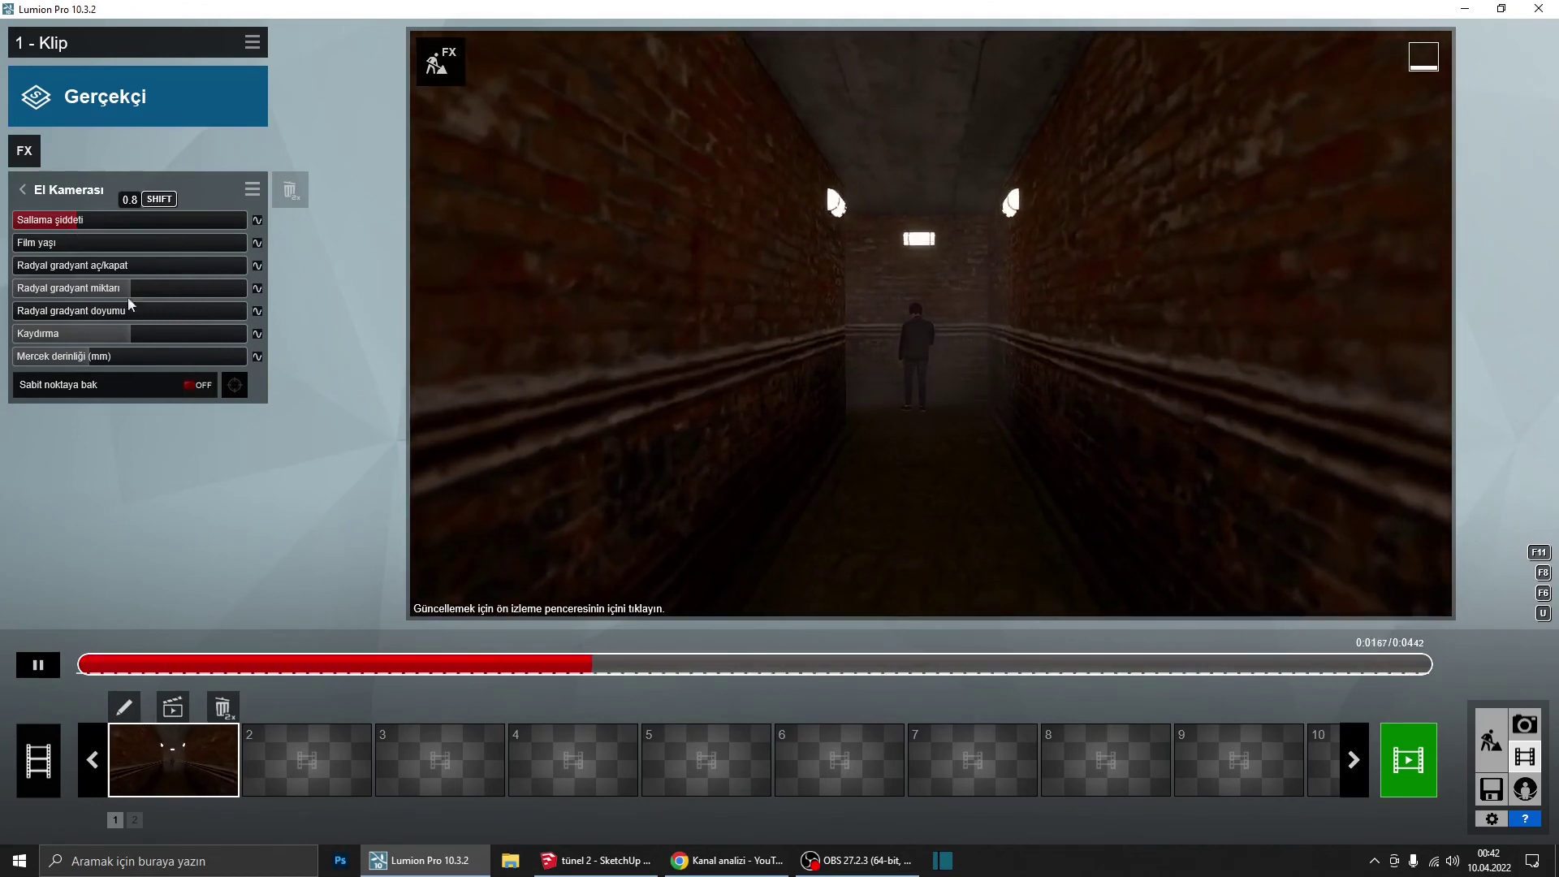
pyautogui.click(37, 665)
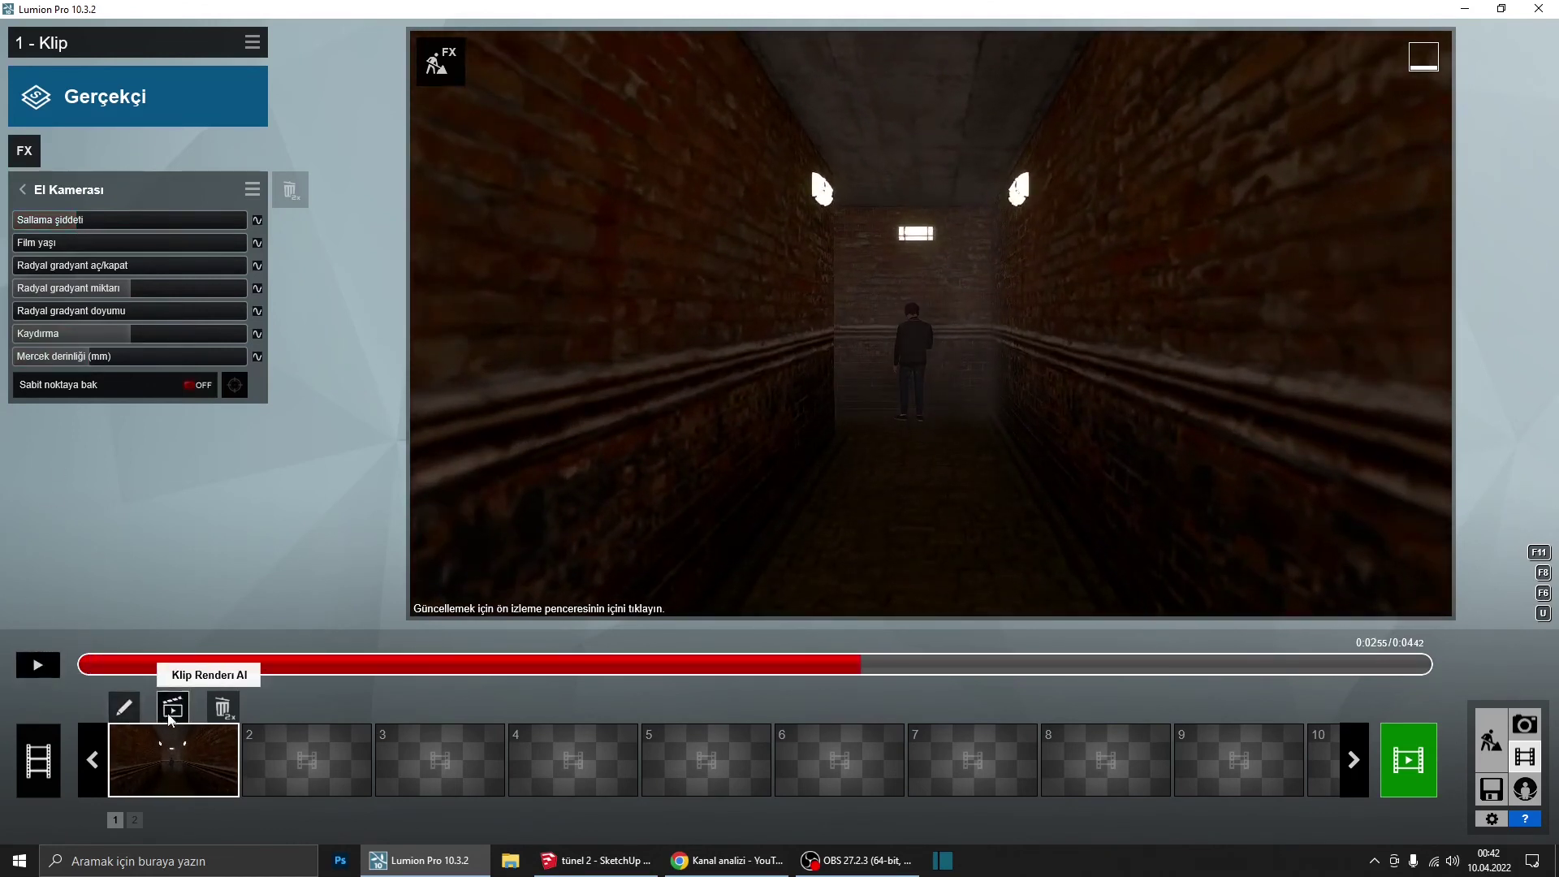
# Step: Change clip 1's duration from 4.42 to 8 seconds, save it and play it back
pyautogui.click(124, 707)
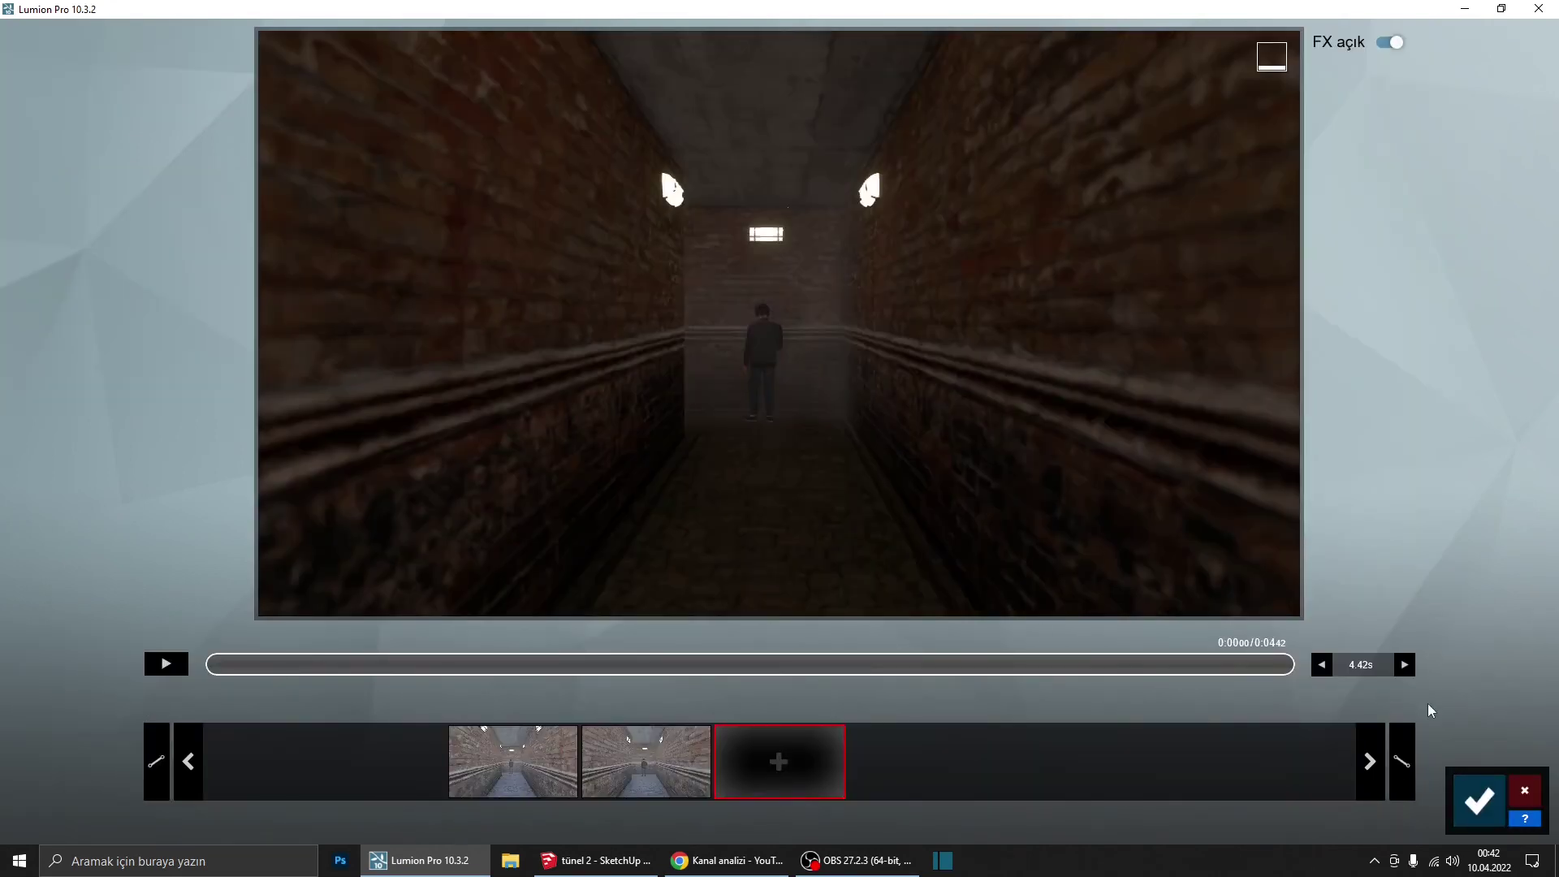
pyautogui.click(1379, 666)
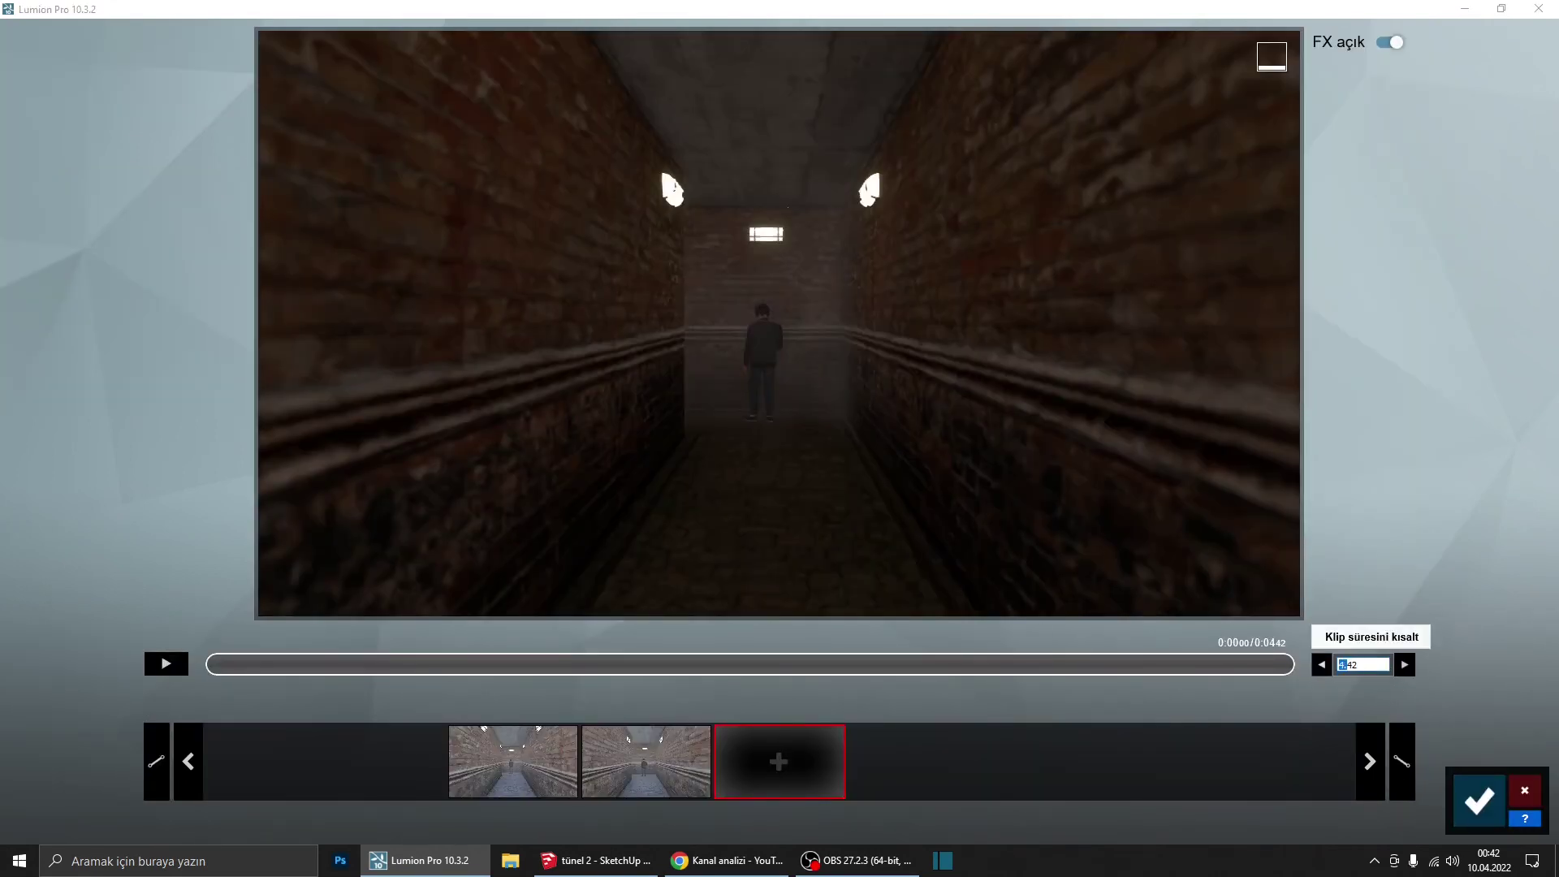
pyautogui.moveTo(1362, 665); pyautogui.dragTo(1309, 665)
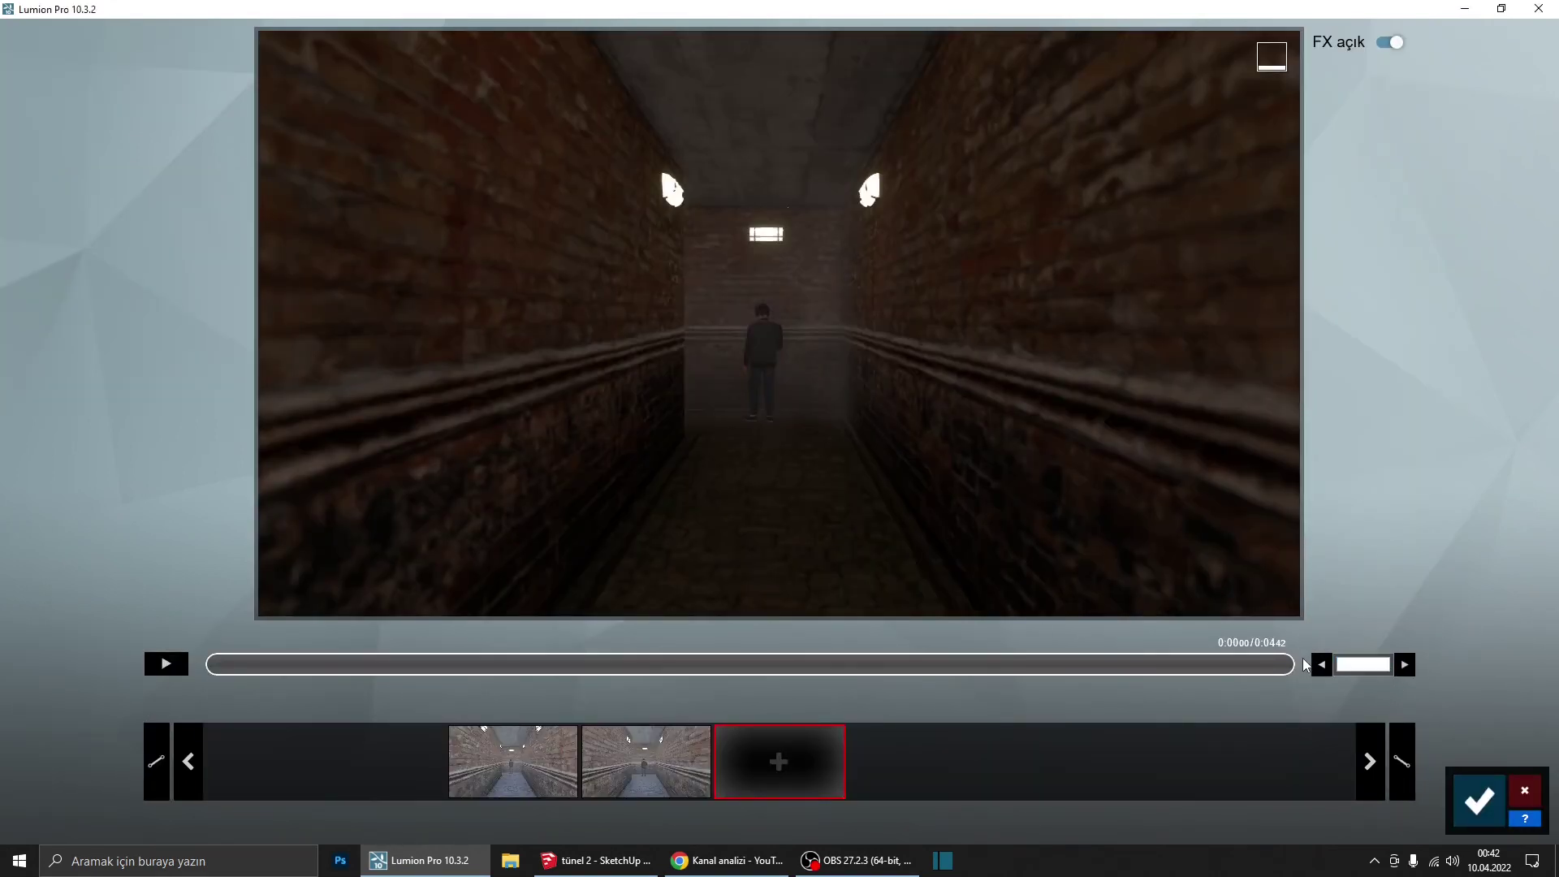
pyautogui.write('8')
pyautogui.press('Return')
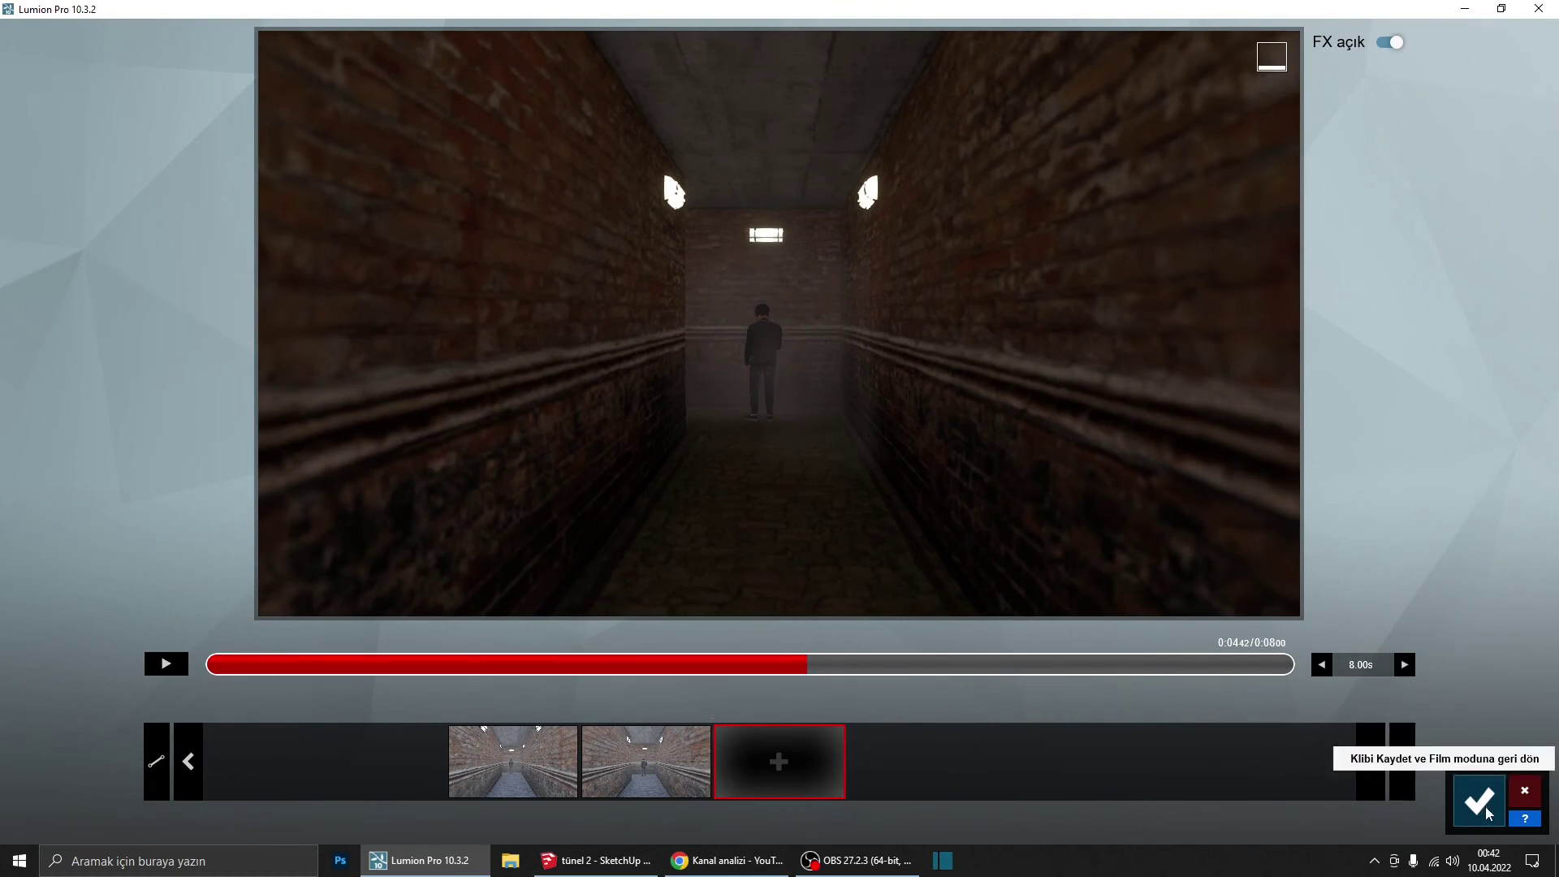
pyautogui.click(1480, 801)
pyautogui.click(54, 669)
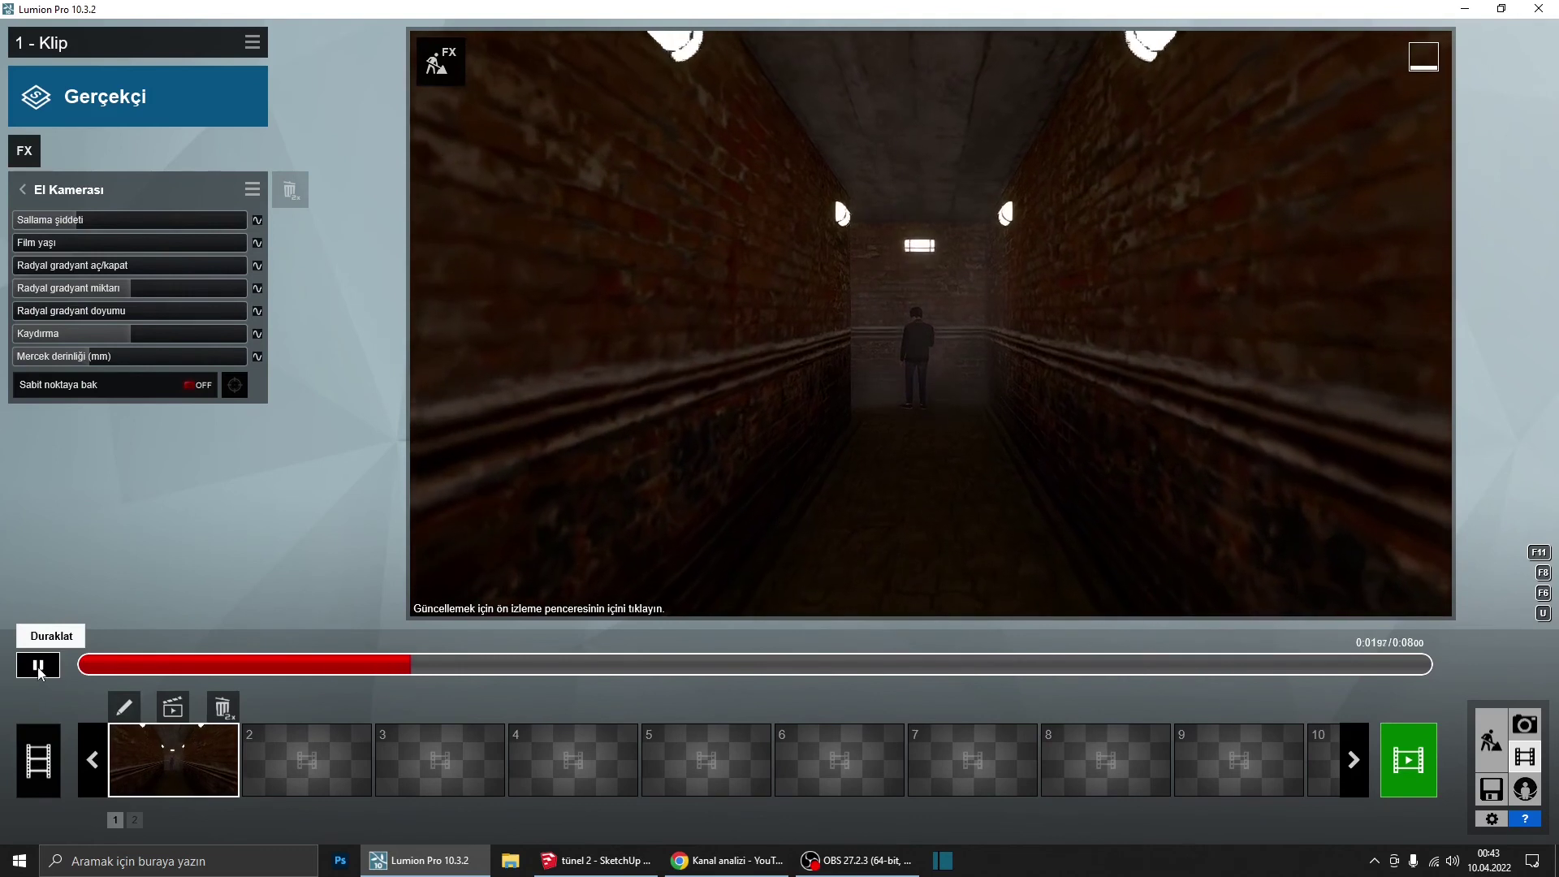
# Step: Lower the shake intensity slightly during playback, then bring up the Filmi Render Al options
pyautogui.moveTo(67, 221); pyautogui.dragTo(60, 221)
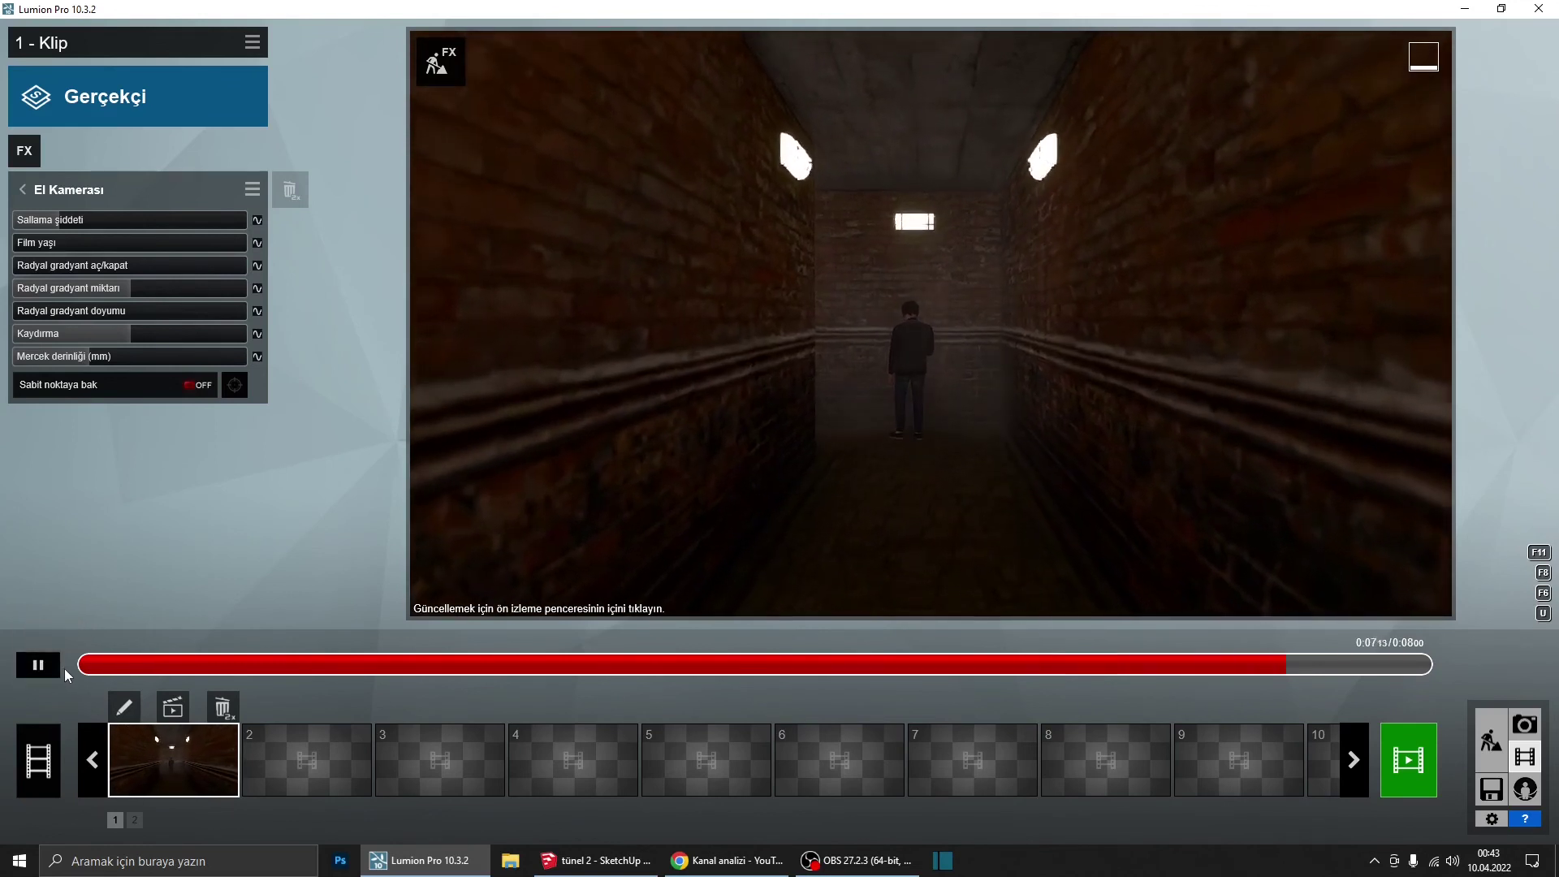
pyautogui.click(38, 666)
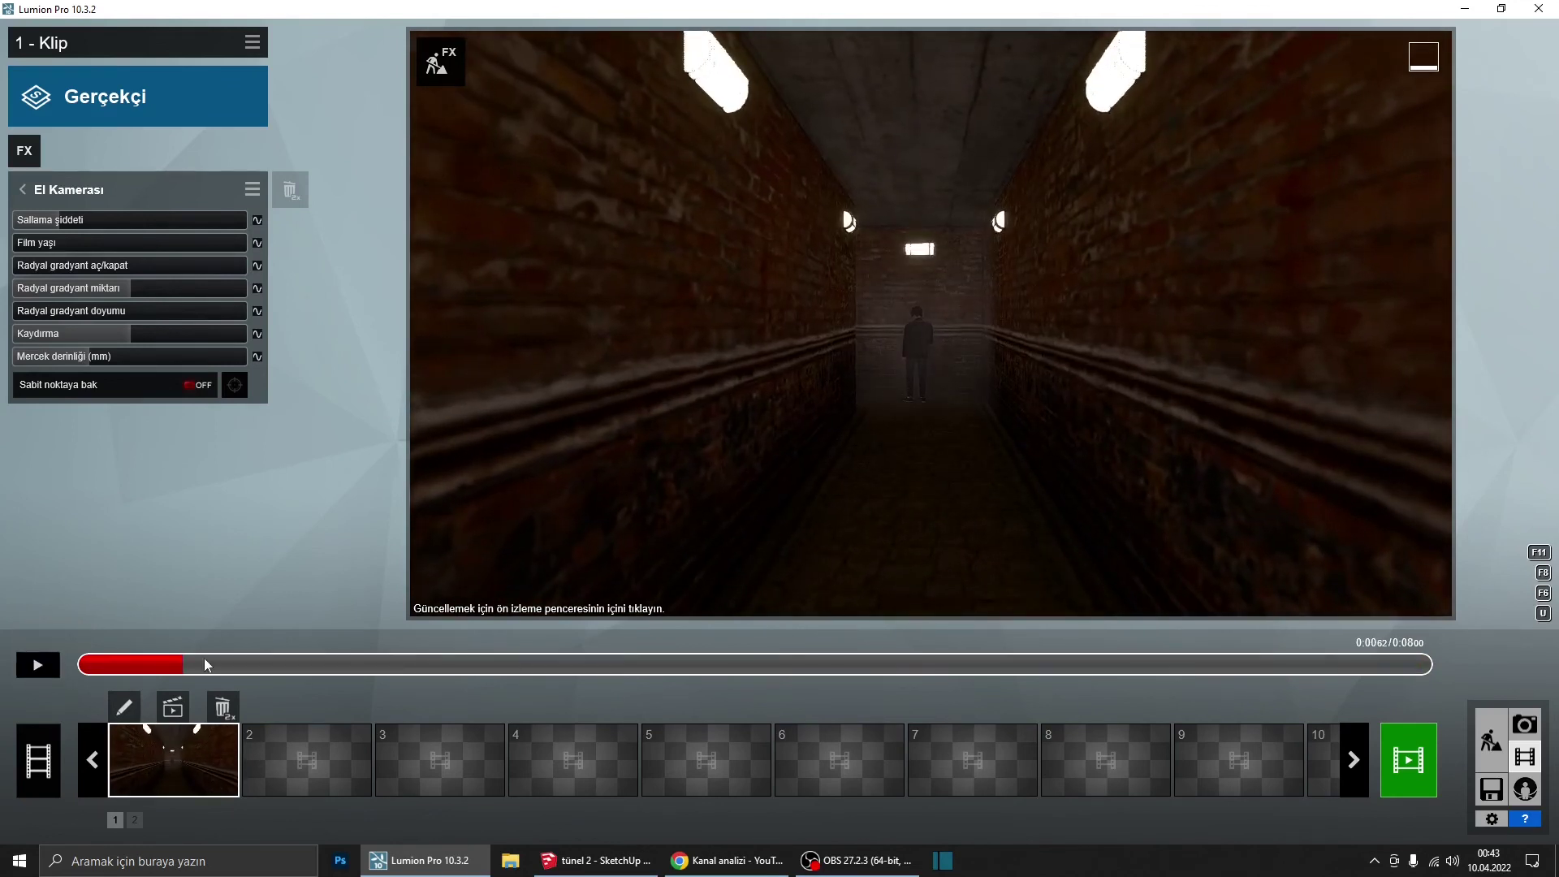
pyautogui.click(1409, 755)
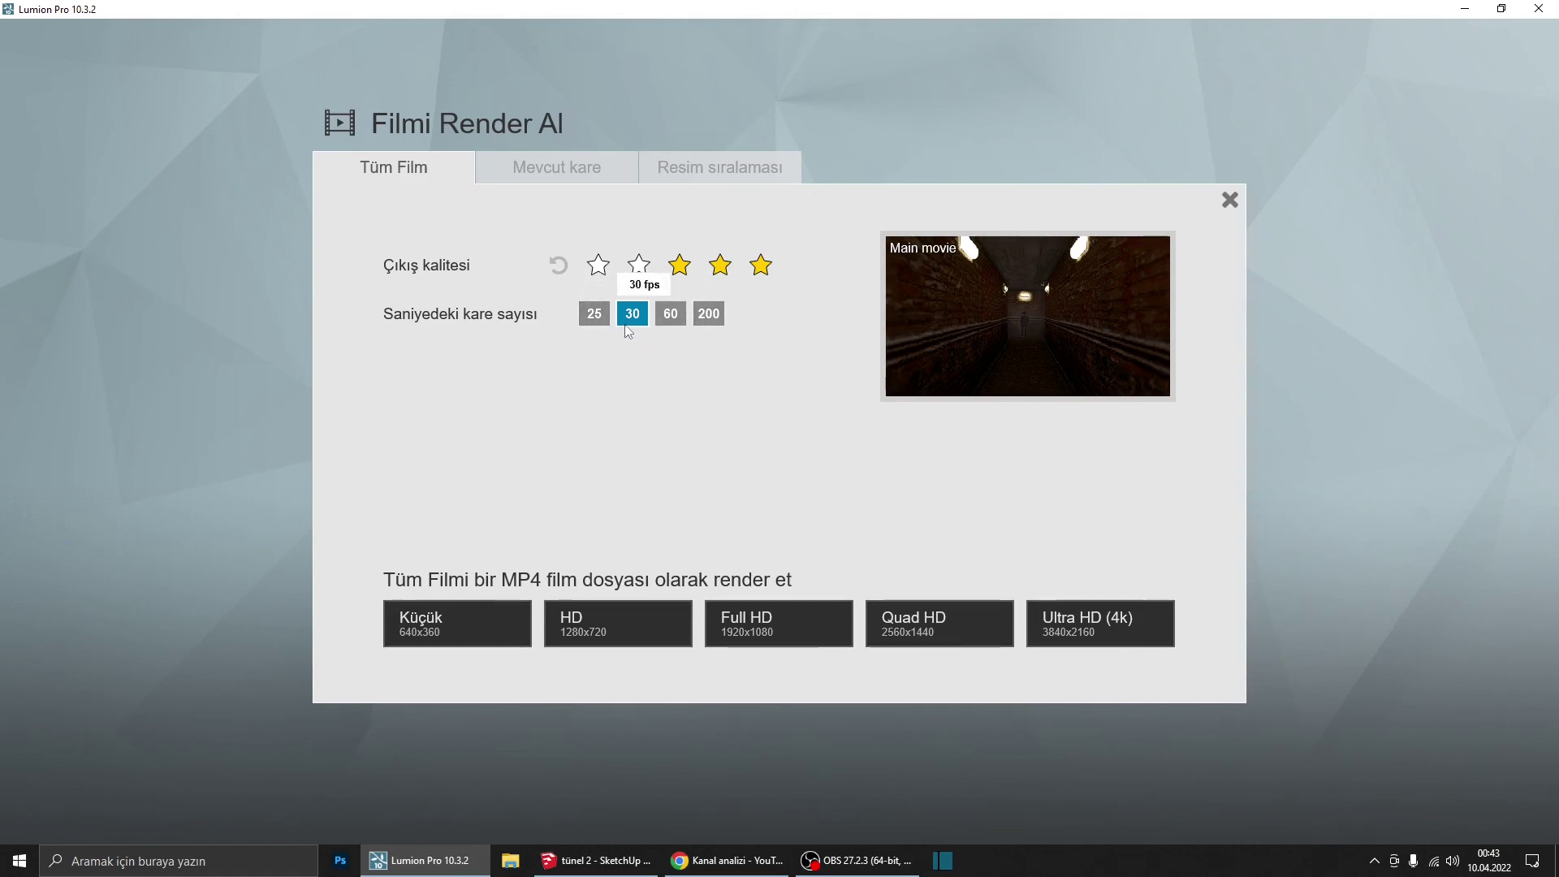
# Step: Render the whole clip at Full HD 1920x1080 to an MP4 named '1'
pyautogui.click(748, 629)
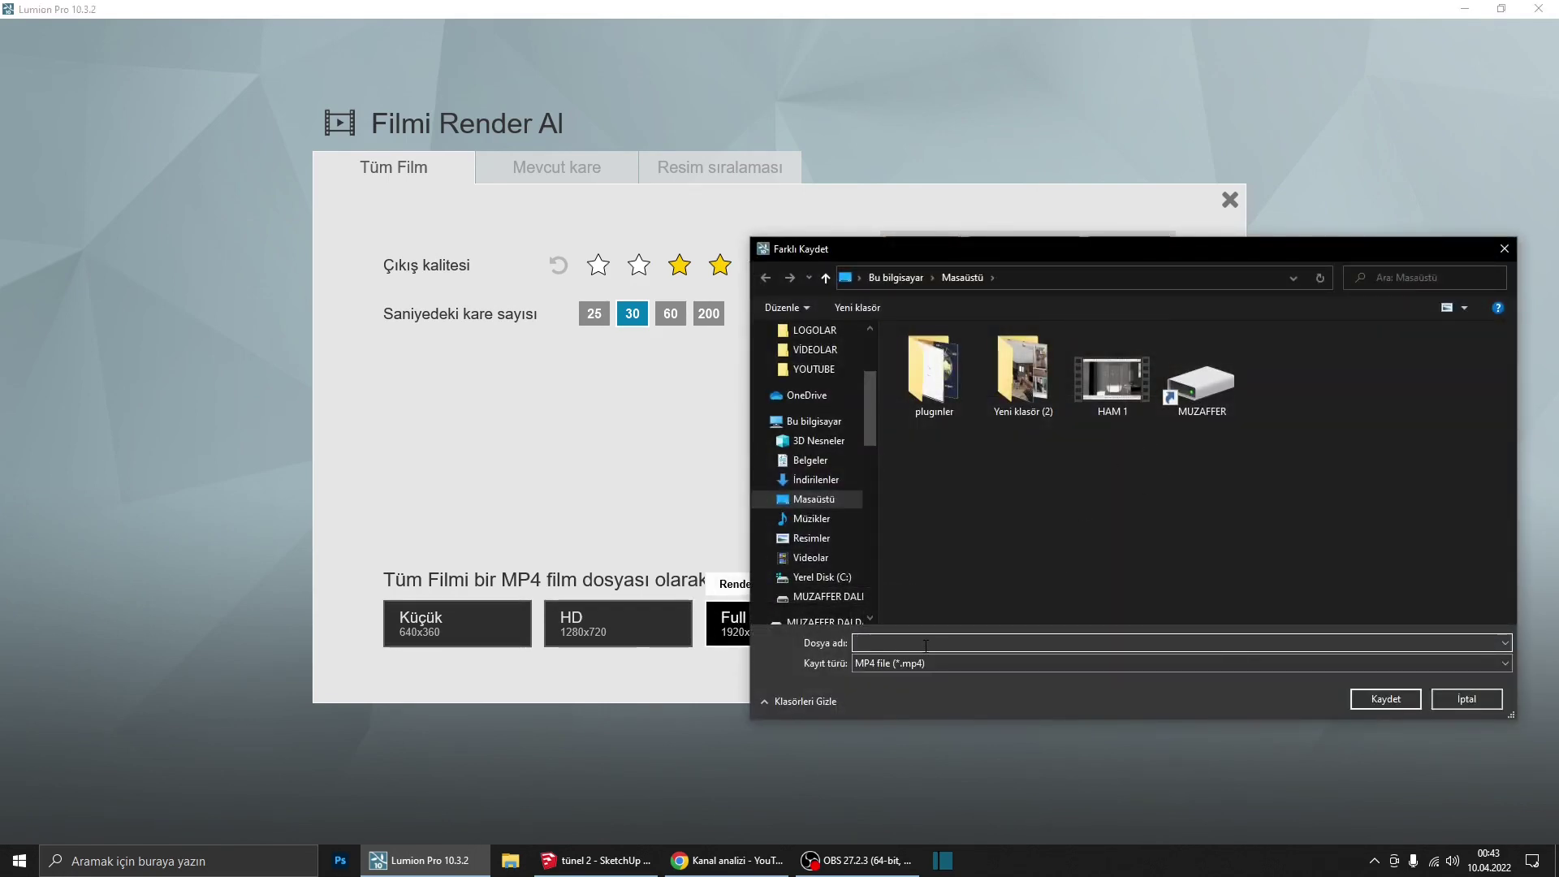
pyautogui.write('1')
pyautogui.press('Return')
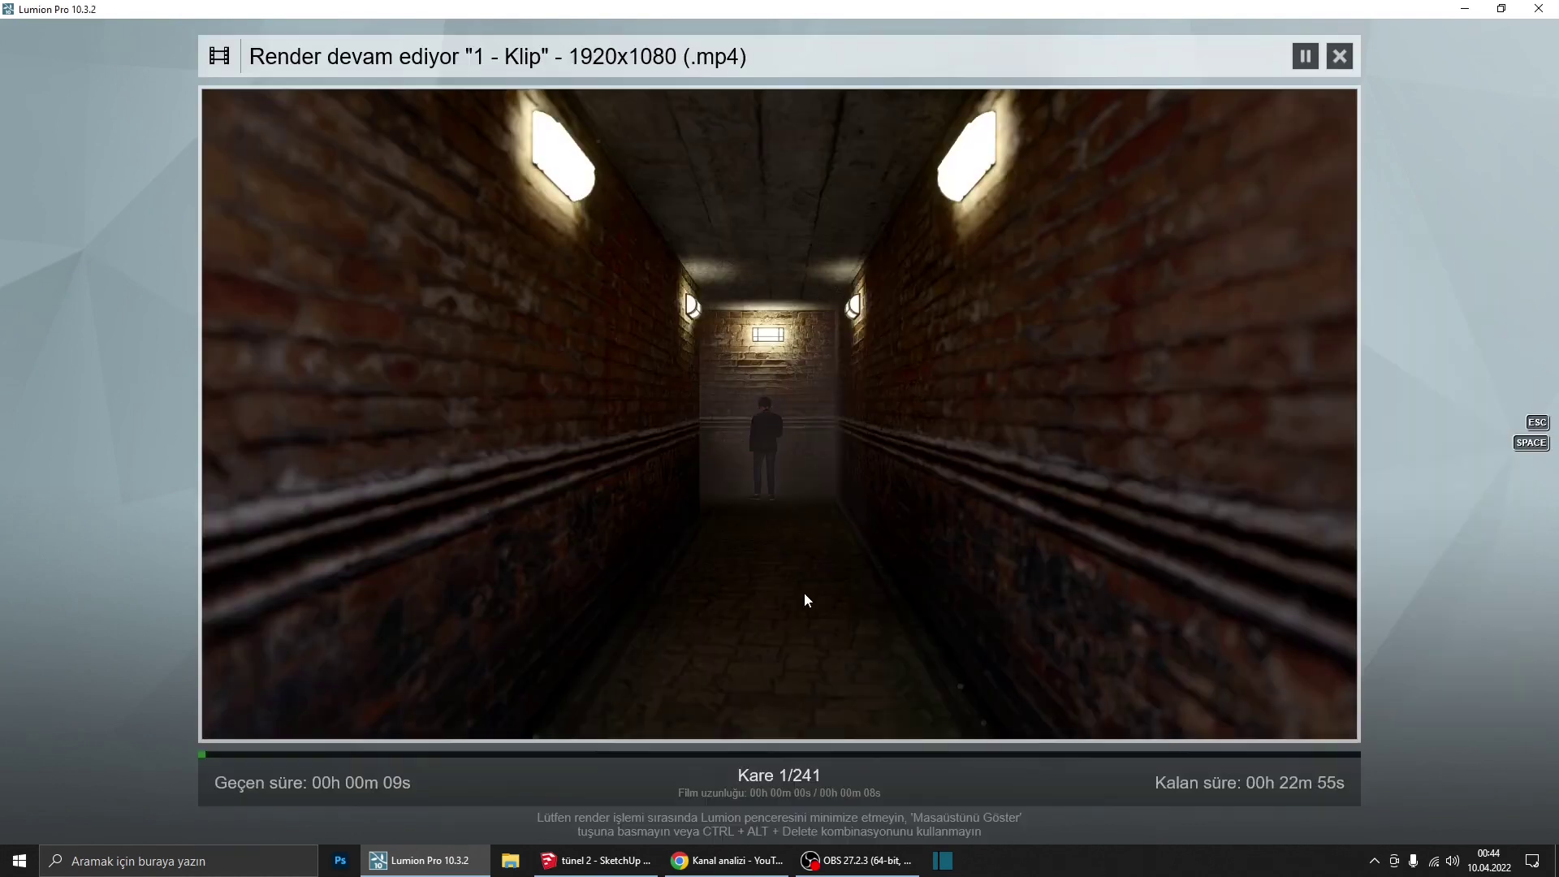